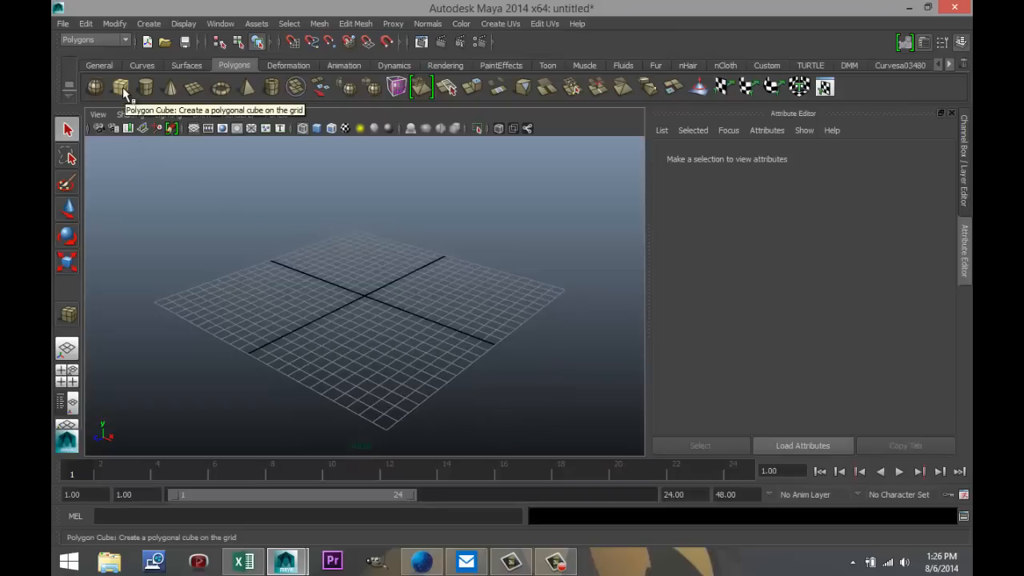
# Create a polygon cube whose base covers the whole grid, pull it up to a tall box and display it shaded.
pyautogui.click(122, 87)
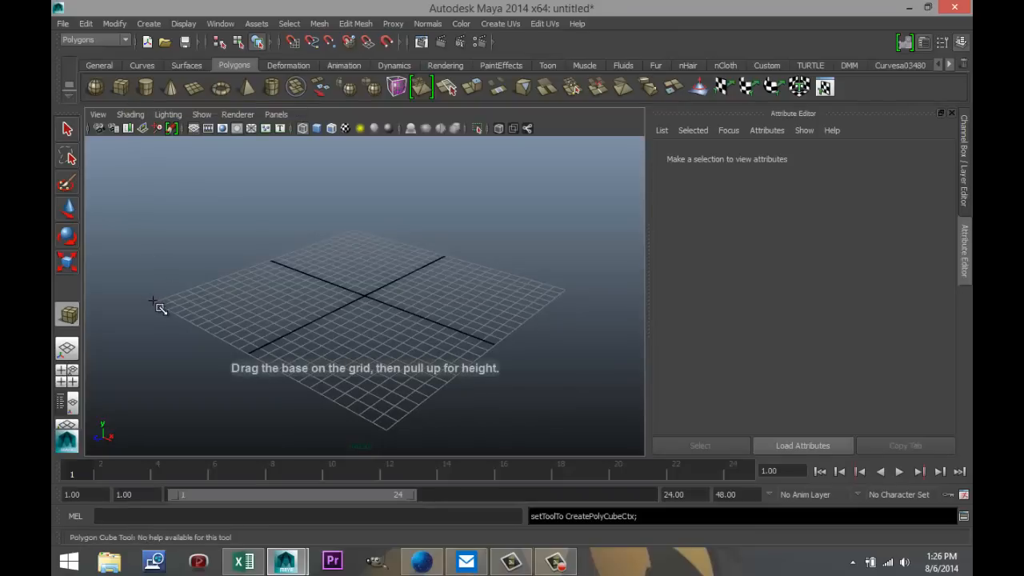
pyautogui.moveTo(156, 299); pyautogui.dragTo(569, 285)
pyautogui.moveTo(393, 416); pyautogui.dragTo(379, 145)
pyautogui.scroll(-5, 400, 327)
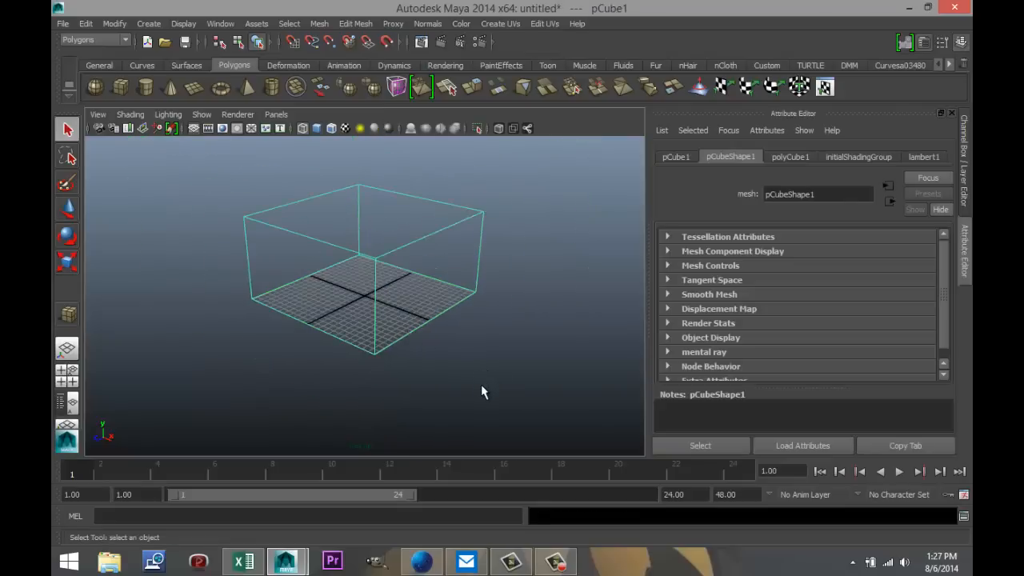
pyautogui.press('5')
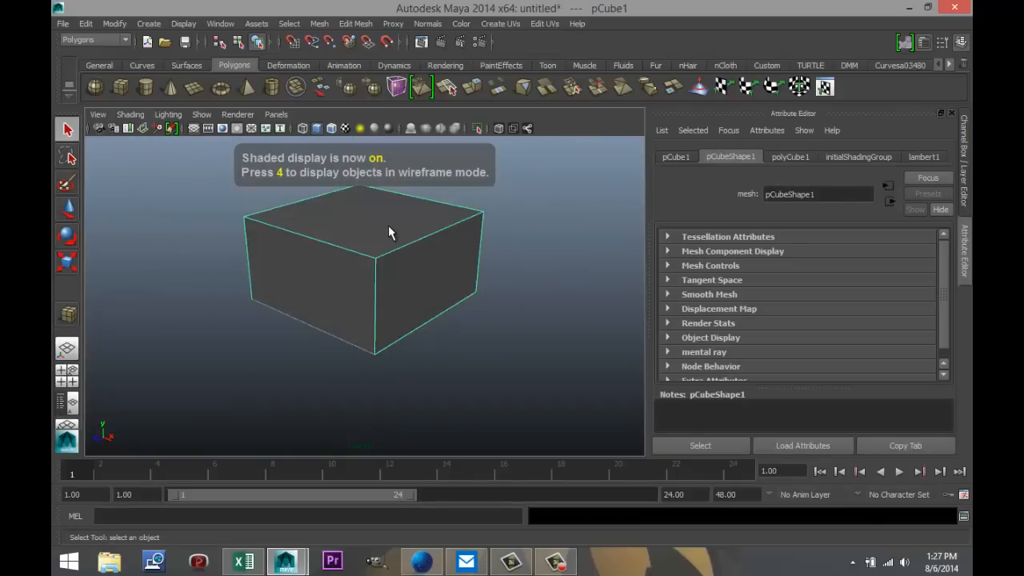
# Delete the top face and the two front-facing side faces of the cube to leave an open room.
pyautogui.moveTo(388, 225); pyautogui.dragTo(392, 266, button='right')
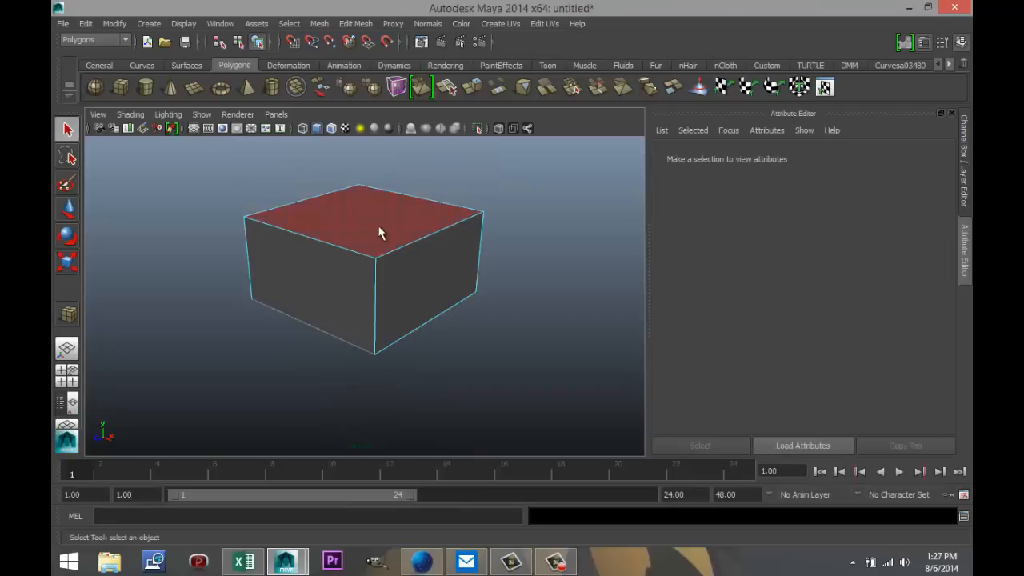
pyautogui.click(379, 227)
pyautogui.keyDown('shift'); pyautogui.click(415, 280); pyautogui.keyUp('shift')
pyautogui.keyDown('shift'); pyautogui.click(335, 296); pyautogui.keyUp('shift')
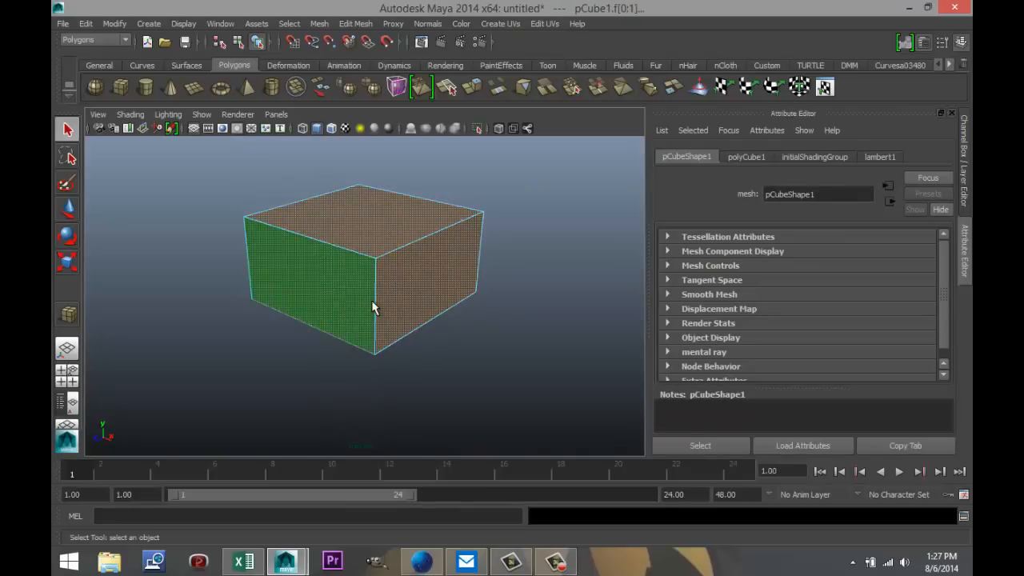
pyautogui.press('Delete')
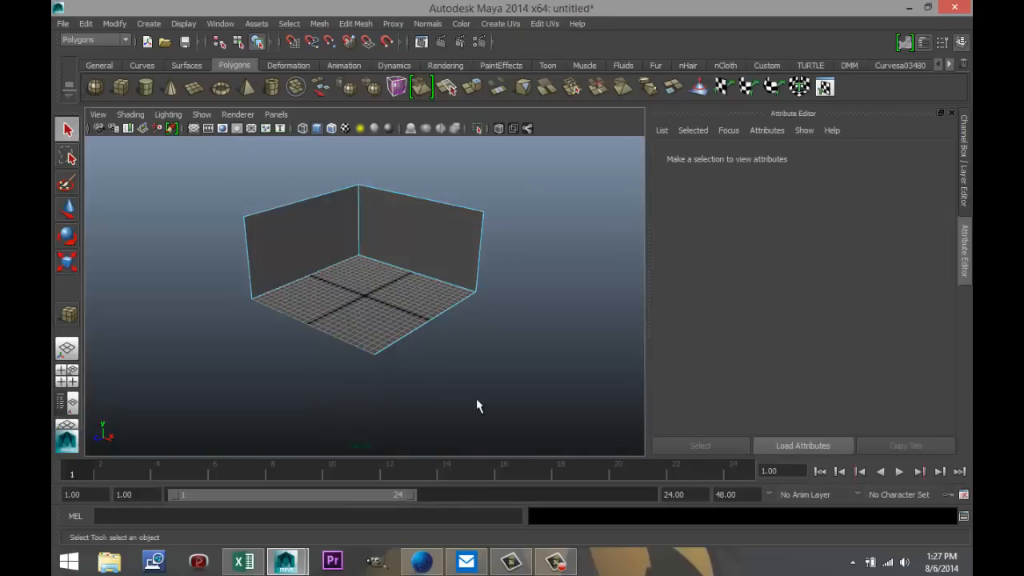
# Return the open room to object mode and move it off the grid along negative X, to about -25.6 cm.
pyautogui.scroll(5, 476, 398)
pyautogui.keyDown('alt'); pyautogui.moveTo(522, 408); pyautogui.dragTo(496, 384); pyautogui.keyUp('alt')
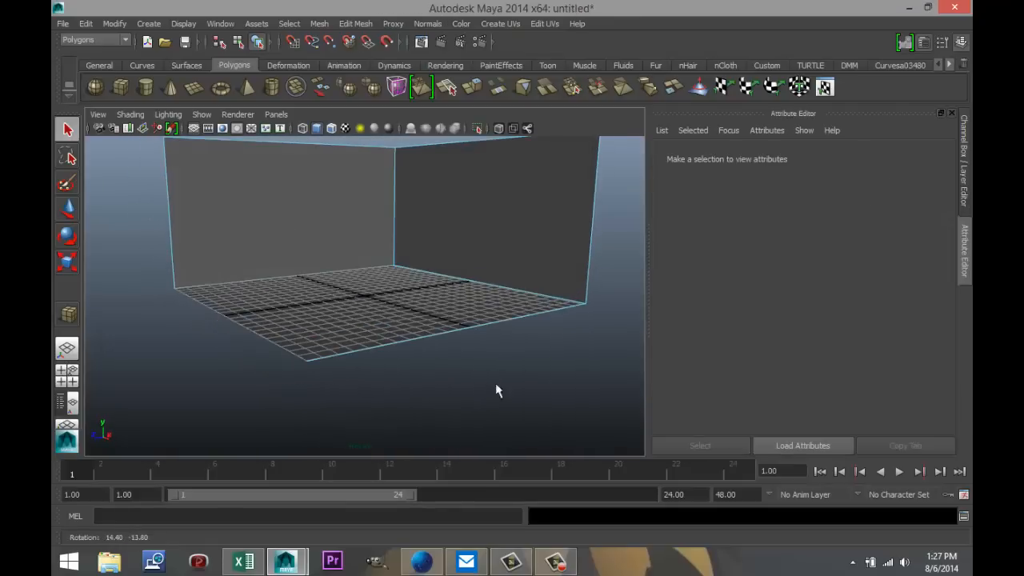
pyautogui.keyDown('alt'); pyautogui.moveTo(451, 422); pyautogui.dragTo(503, 421); pyautogui.keyUp('alt')
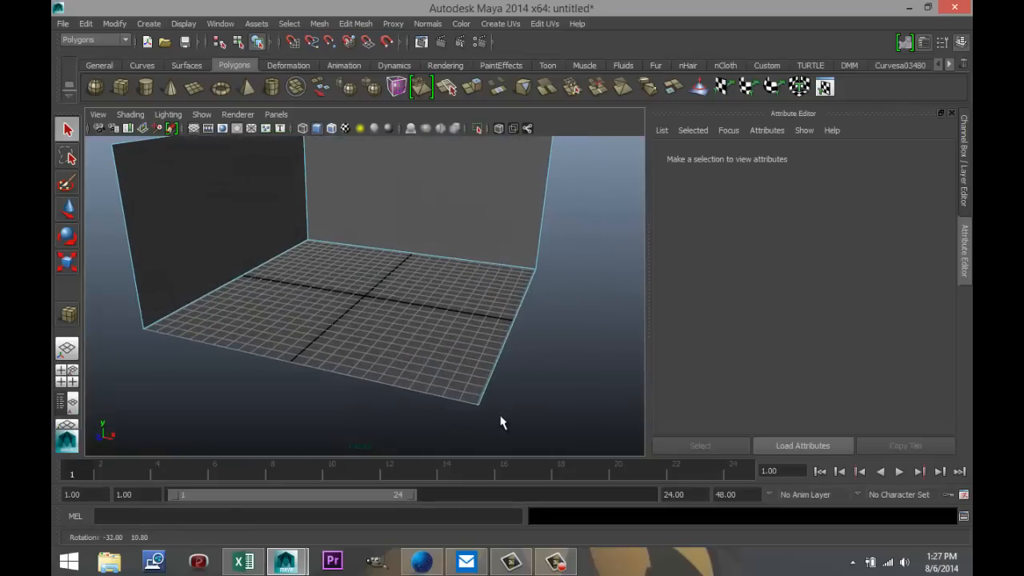
pyautogui.moveTo(426, 227); pyautogui.dragTo(472, 215, button='right')
pyautogui.click(458, 237)
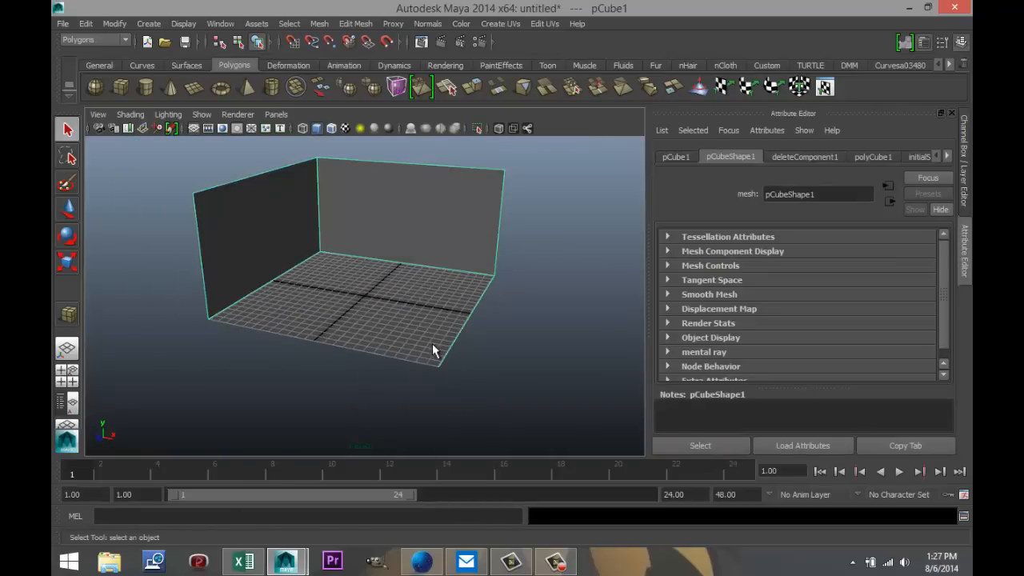
pyautogui.press('w')
pyautogui.moveTo(407, 244); pyautogui.dragTo(214, 221)
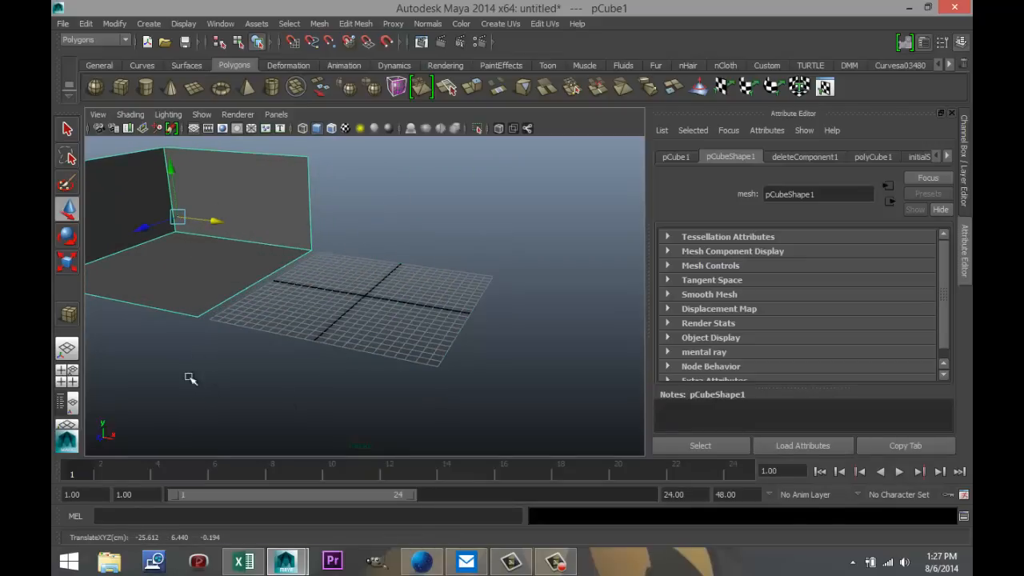
pyautogui.keyDown('alt'); pyautogui.moveTo(190, 379); pyautogui.dragTo(304, 400, button='middle'); pyautogui.keyUp('alt')
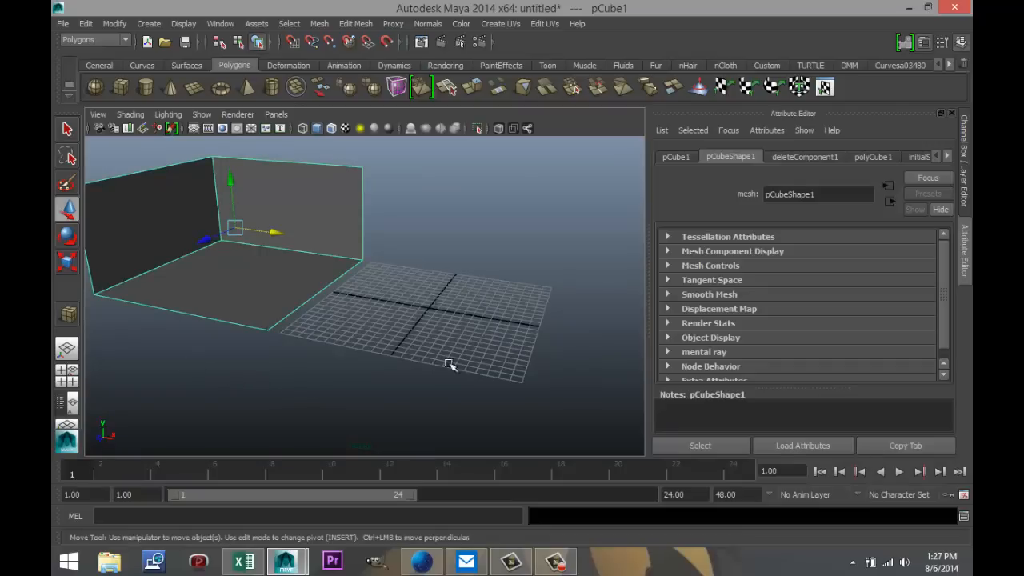
# Create a long, low polygon box across the middle of the grid and raise it slightly along Y.
pyautogui.click(122, 88)
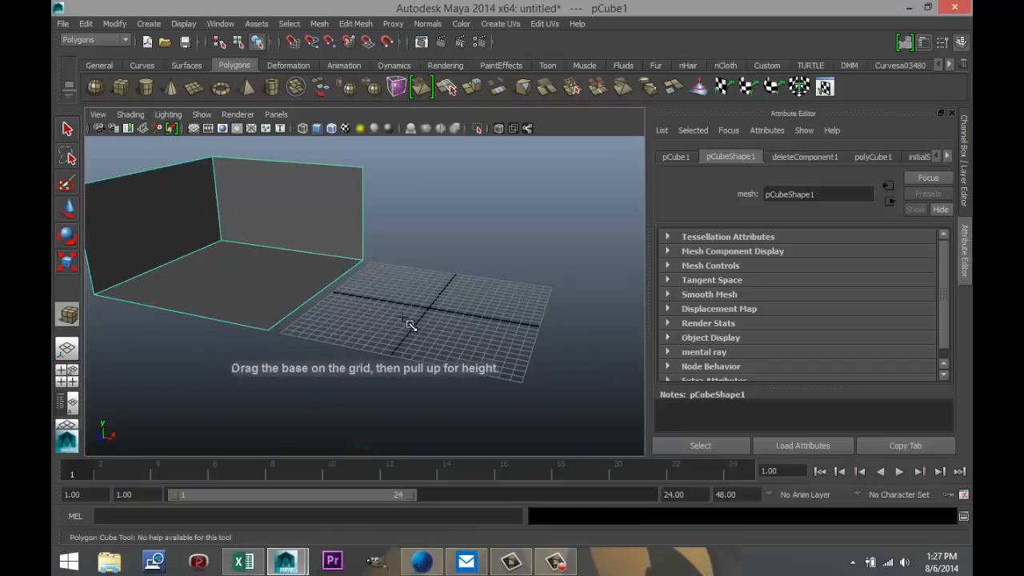
pyautogui.moveTo(400, 320); pyautogui.dragTo(514, 306)
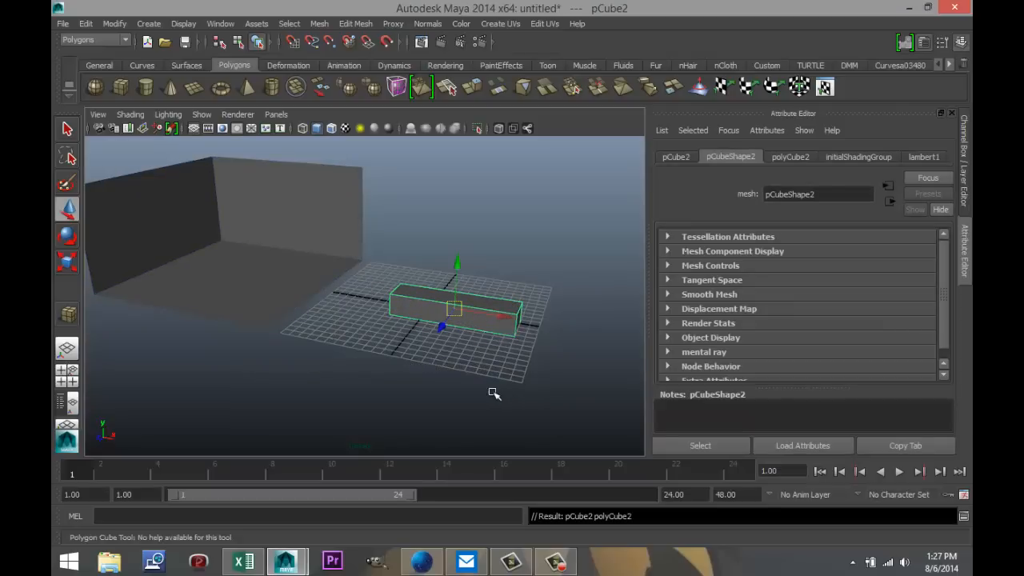
pyautogui.press('f')
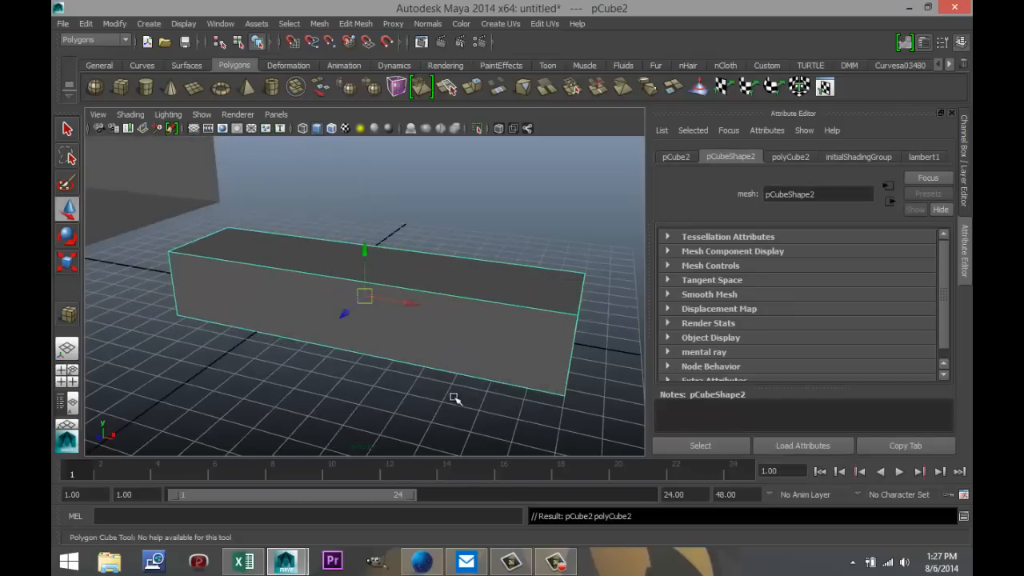
pyautogui.keyDown('alt'); pyautogui.moveTo(426, 392); pyautogui.dragTo(371, 377); pyautogui.keyUp('alt')
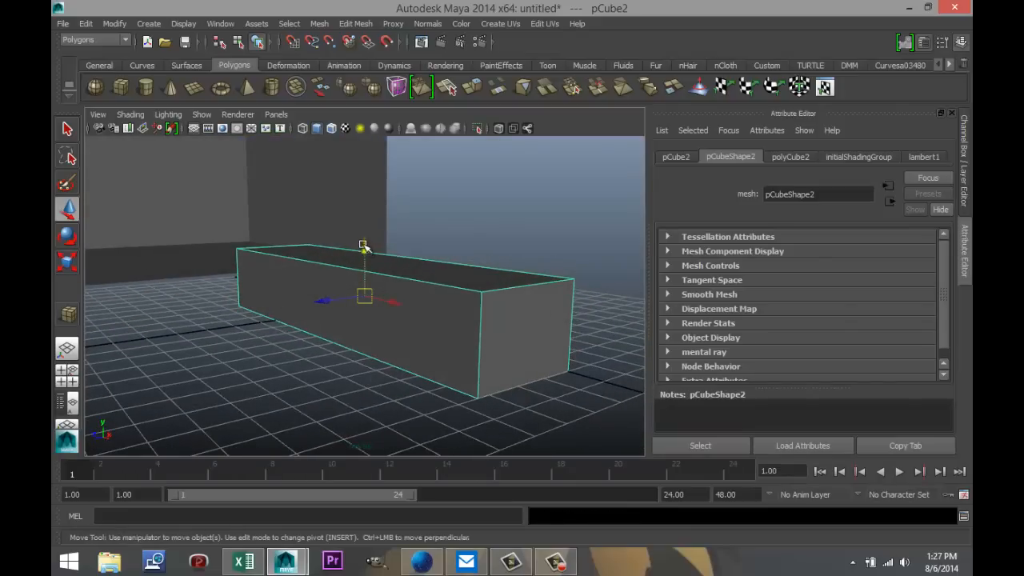
pyautogui.moveTo(364, 247); pyautogui.dragTo(372, 240)
# Bevel the upper and lower edges at both short ends of the long box.
pyautogui.rightClick(507, 275)
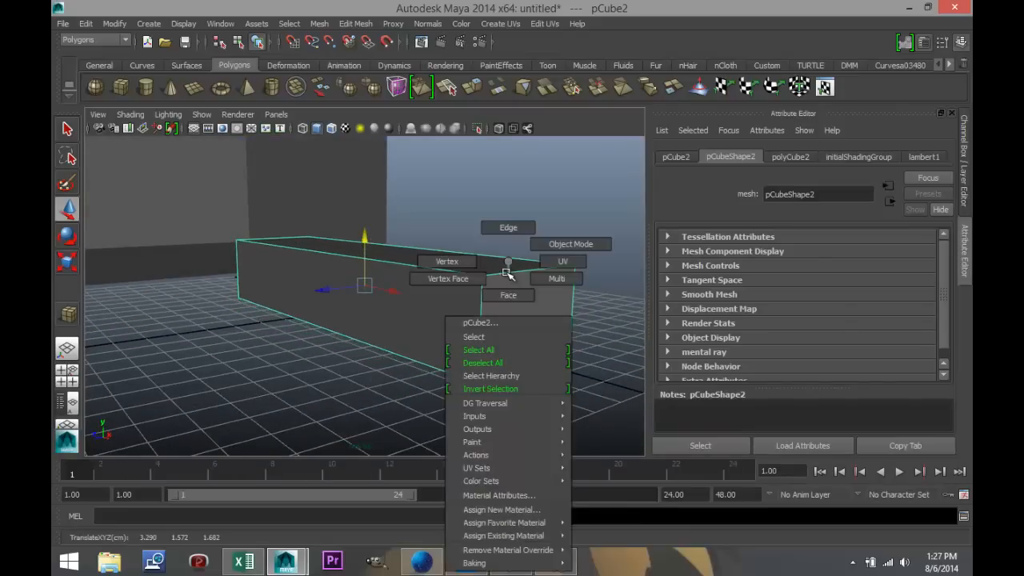
pyautogui.click(508, 227)
pyautogui.click(513, 267)
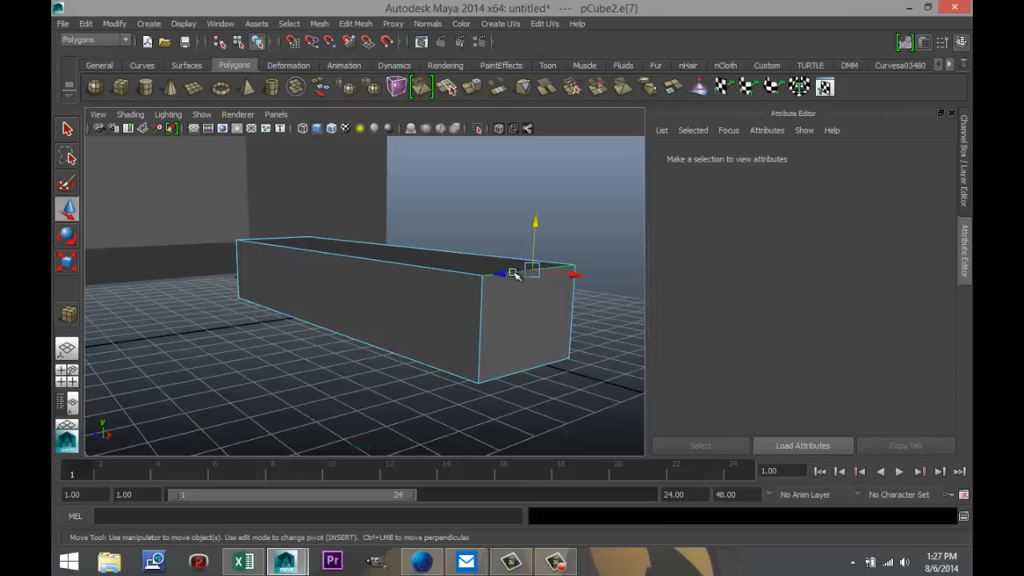
pyautogui.keyDown('alt'); pyautogui.moveTo(350, 391); pyautogui.dragTo(419, 359); pyautogui.keyUp('alt')
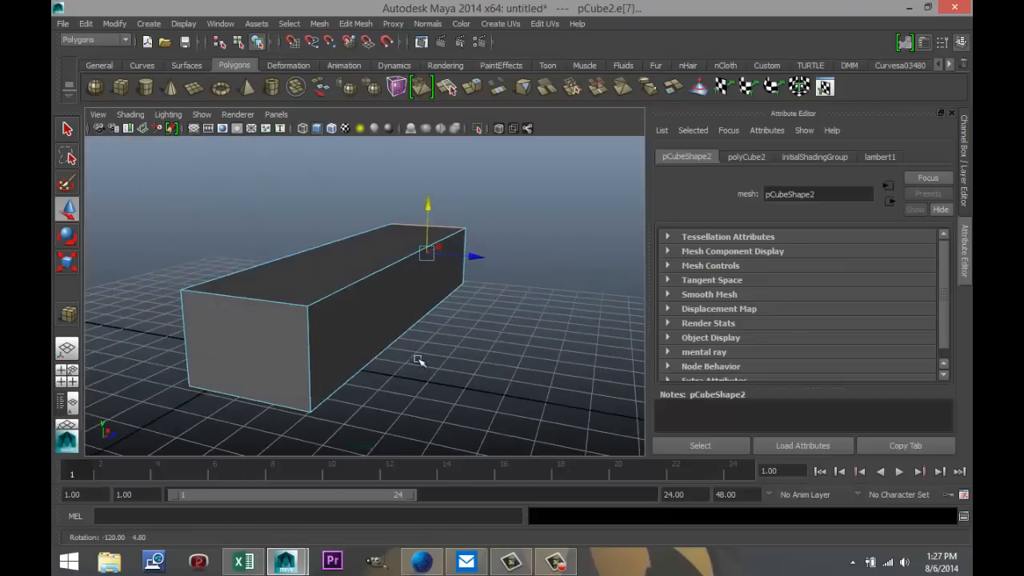
pyautogui.keyDown('shift'); pyautogui.click(268, 303); pyautogui.keyUp('shift')
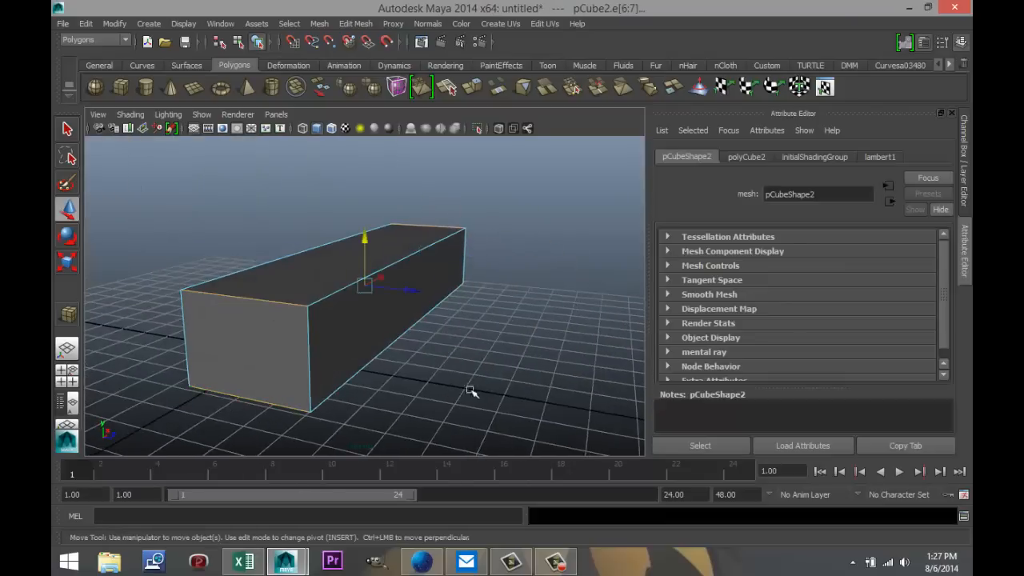
pyautogui.click(355, 23)
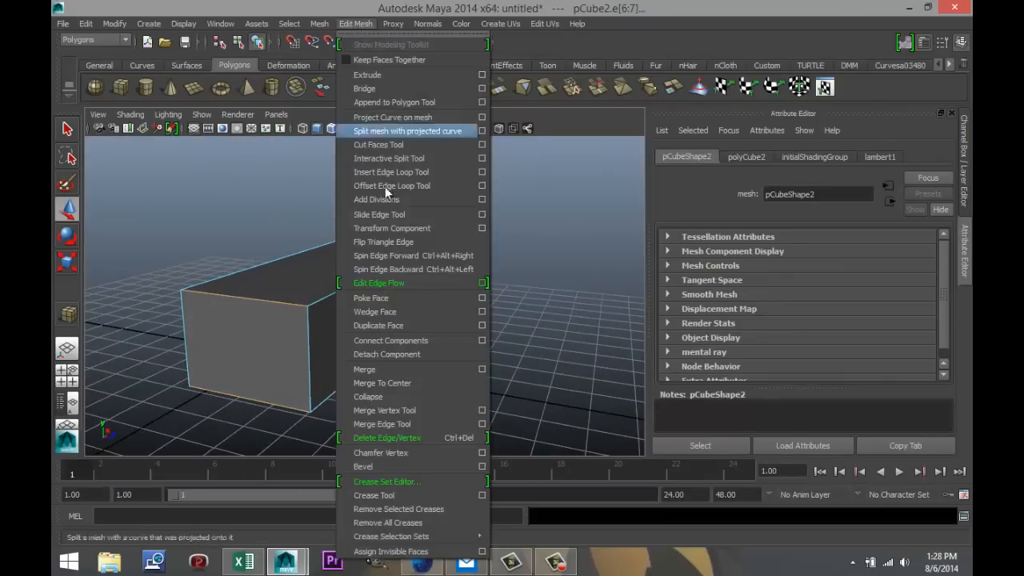
pyautogui.click(414, 466)
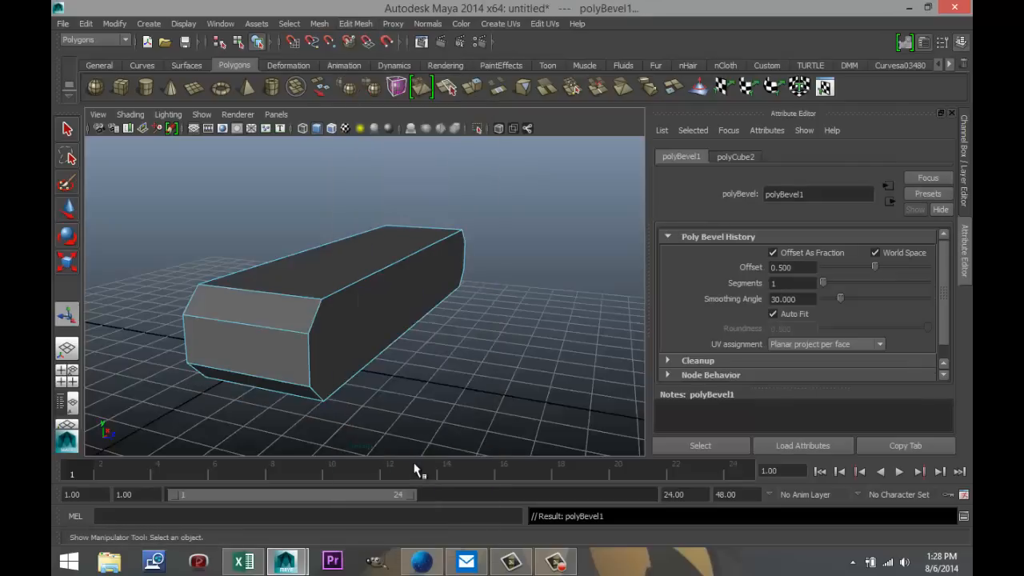
# Set the bevel's offset to 1 and its segments to 10 to round the box ends.
pyautogui.keyDown('alt'); pyautogui.moveTo(495, 364); pyautogui.dragTo(441, 343); pyautogui.keyUp('alt')
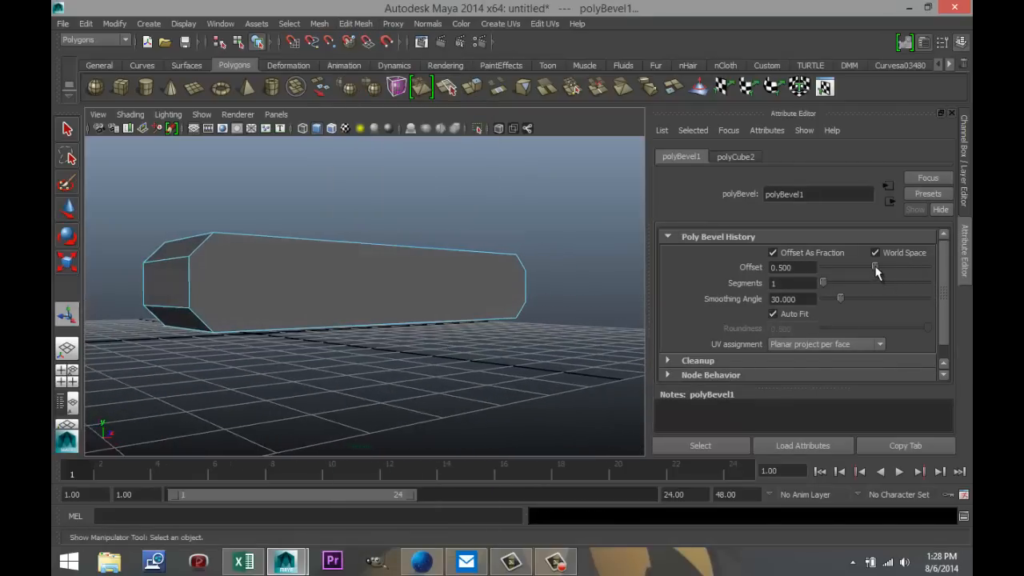
pyautogui.moveTo(877, 272); pyautogui.dragTo(965, 276)
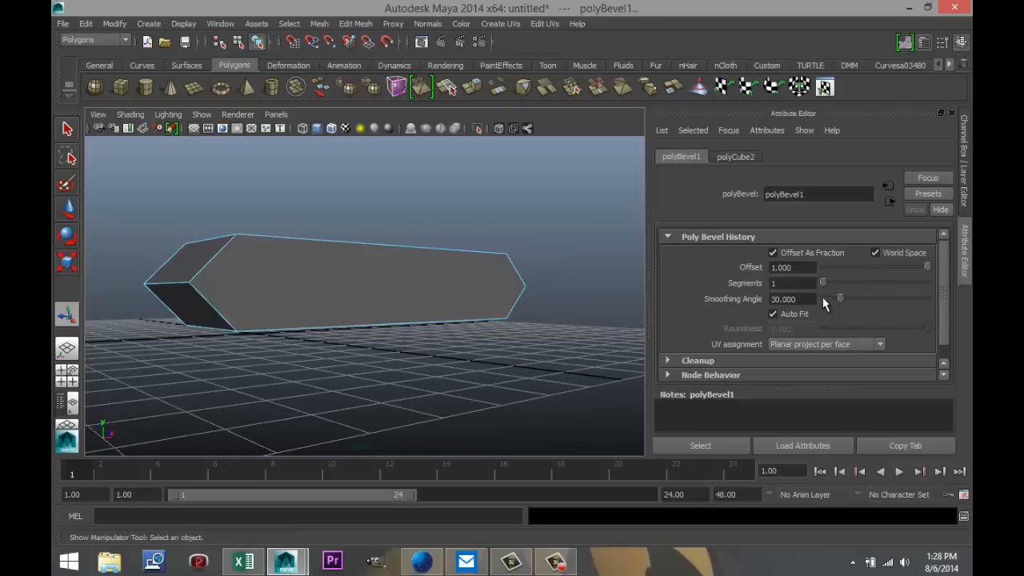
pyautogui.moveTo(828, 281); pyautogui.dragTo(910, 288)
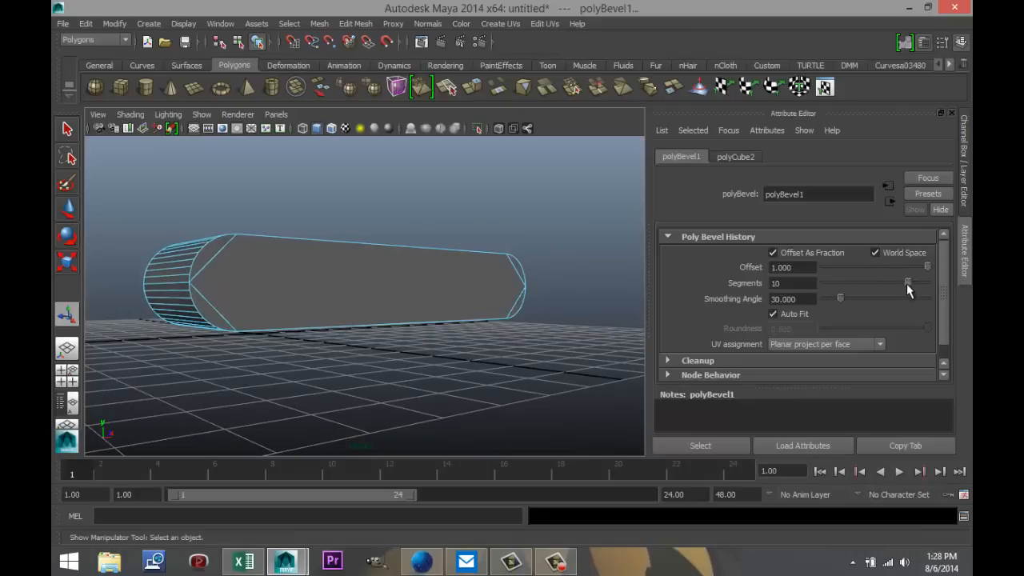
# Delete the diagonal corner edges on both long sides of the rounded box, leaving one clean face per side.
pyautogui.keyDown('alt'); pyautogui.moveTo(336, 307); pyautogui.dragTo(256, 286); pyautogui.keyUp('alt')
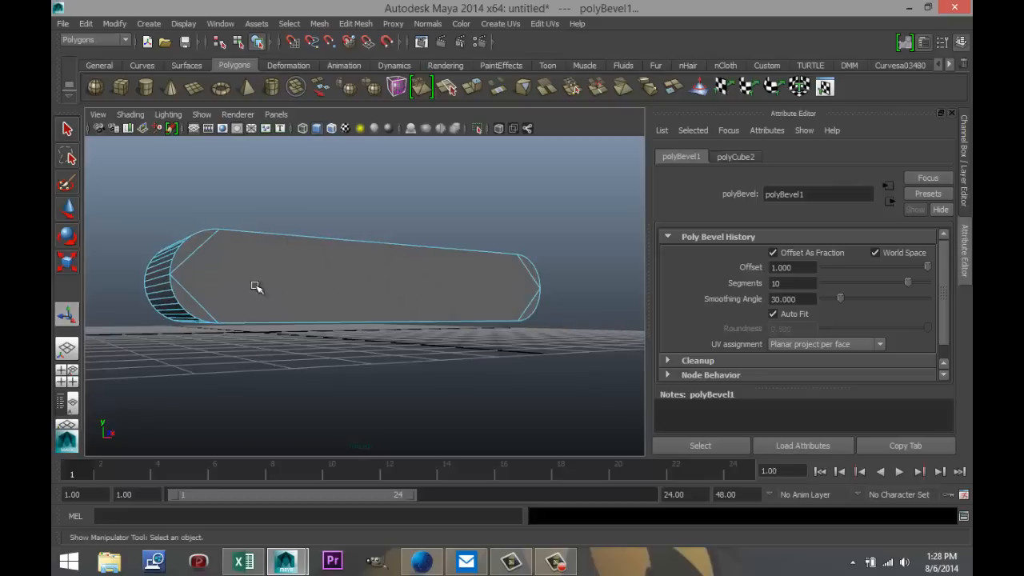
pyautogui.click(200, 251)
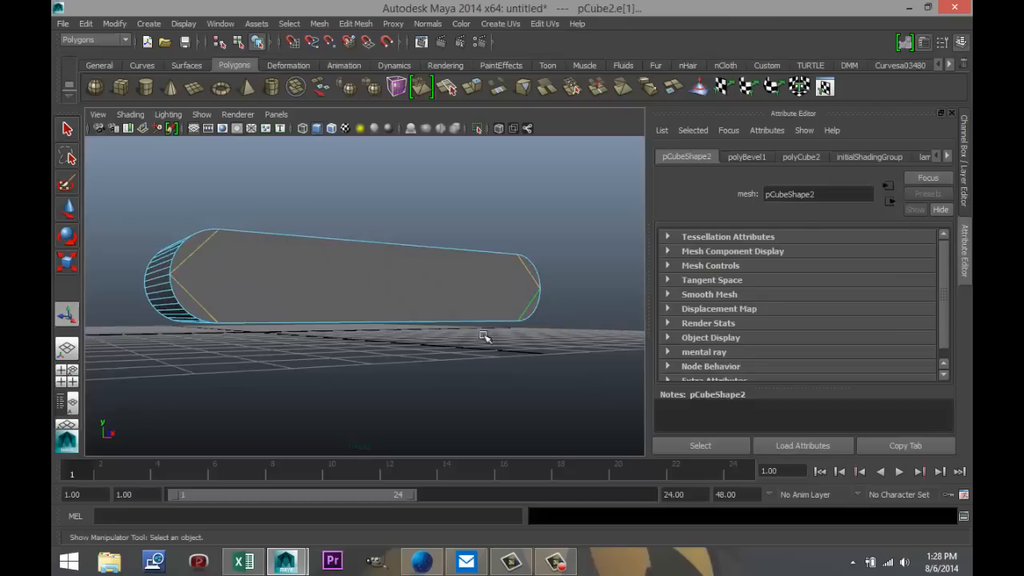
pyautogui.keyDown('alt'); pyautogui.moveTo(320, 370); pyautogui.dragTo(590, 372); pyautogui.keyUp('alt')
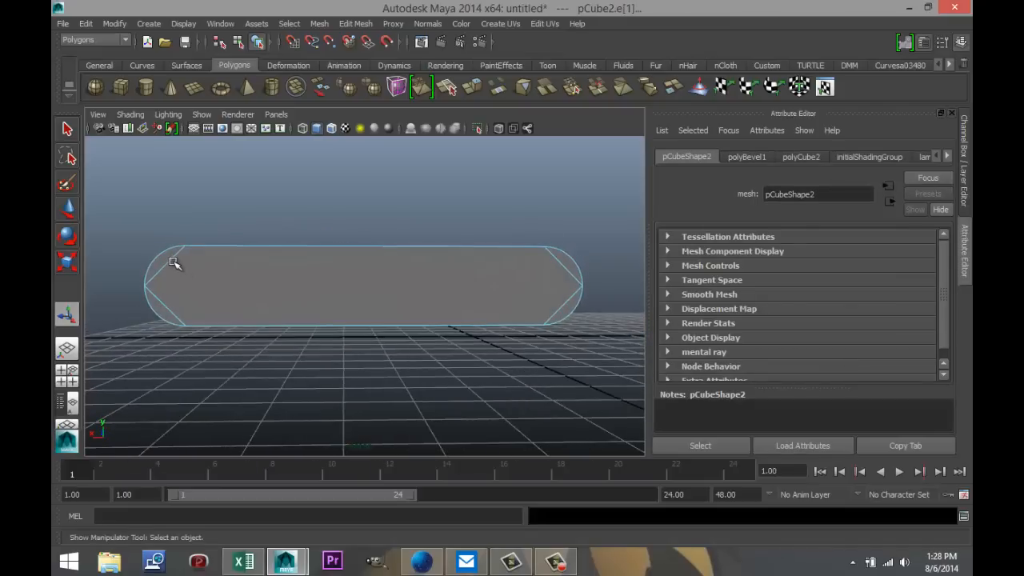
pyautogui.keyDown('shift'); pyautogui.click(173, 261); pyautogui.keyUp('shift')
pyautogui.keyDown('shift'); pyautogui.click(168, 305); pyautogui.keyUp('shift')
pyautogui.keyDown('shift'); pyautogui.click(569, 269); pyautogui.keyUp('shift')
pyautogui.keyDown('shift'); pyautogui.click(566, 302); pyautogui.keyUp('shift')
pyautogui.click(614, 328)
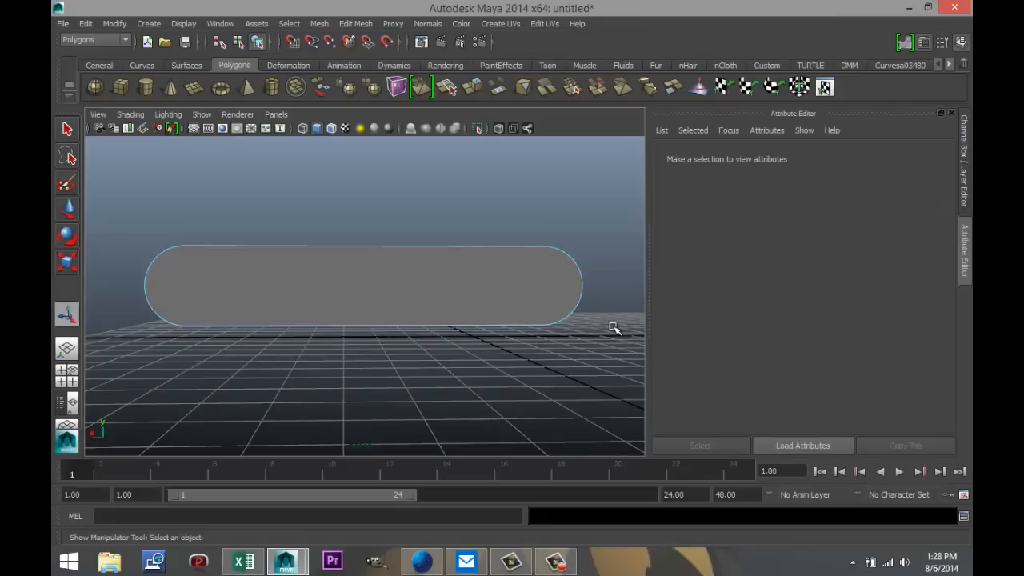
# Extrude the front long side face of the rounded box and scale the new face inward to form an even border.
pyautogui.keyDown('alt'); pyautogui.moveTo(544, 354); pyautogui.dragTo(245, 354); pyautogui.keyUp('alt')
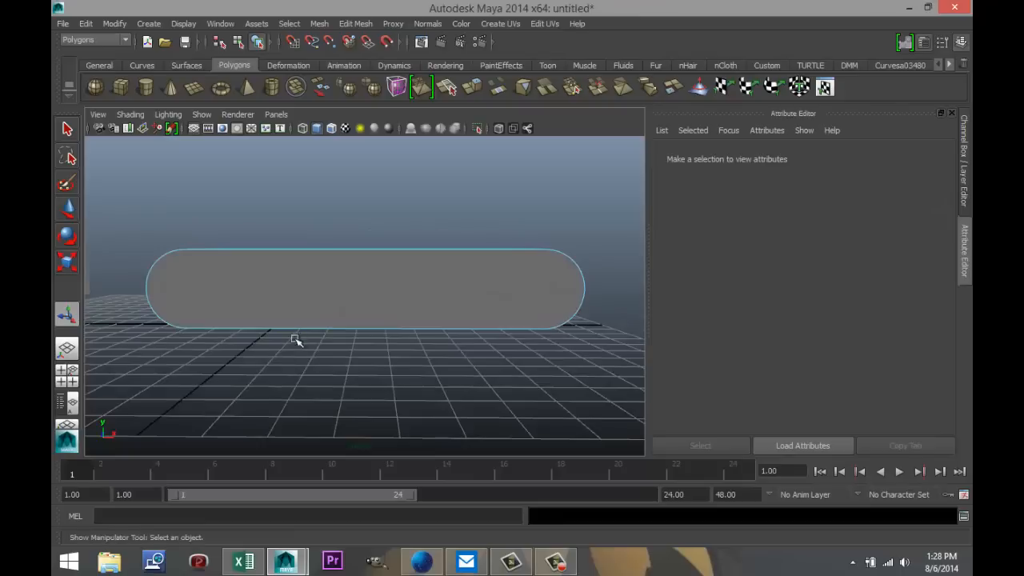
pyautogui.rightClick(327, 284)
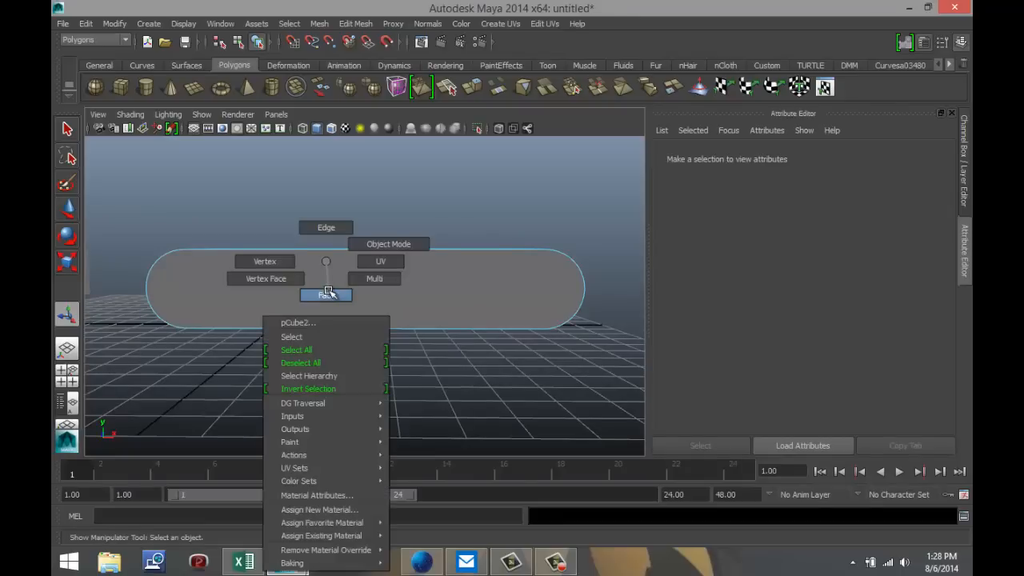
pyautogui.click(328, 294)
pyautogui.click(398, 289)
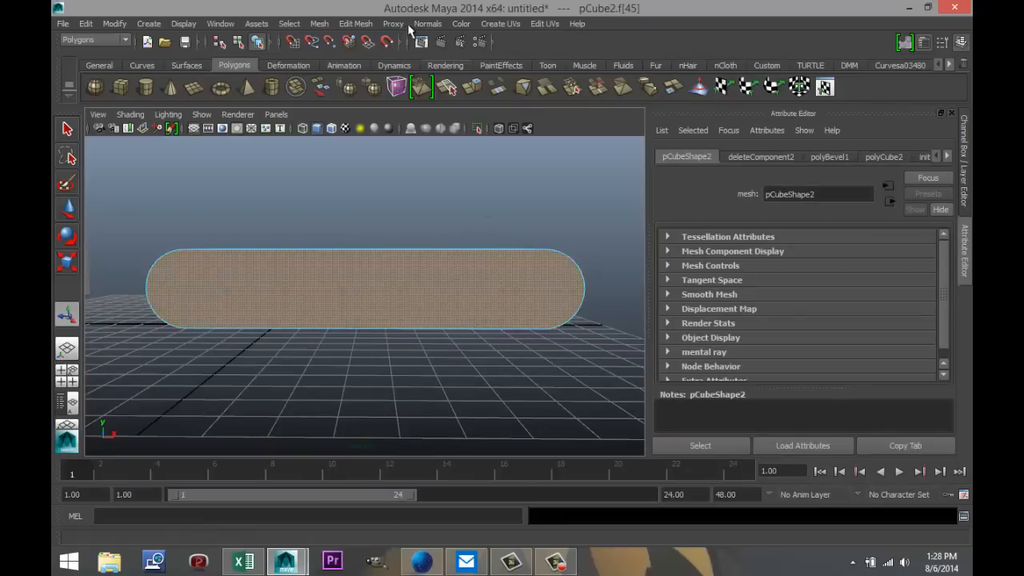
pyautogui.click(355, 23)
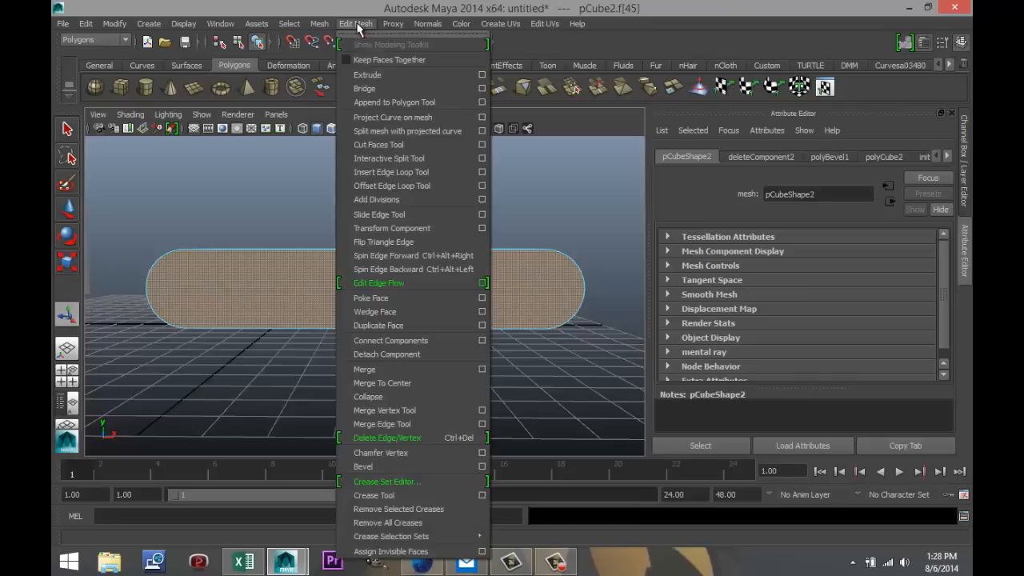
pyautogui.click(390, 74)
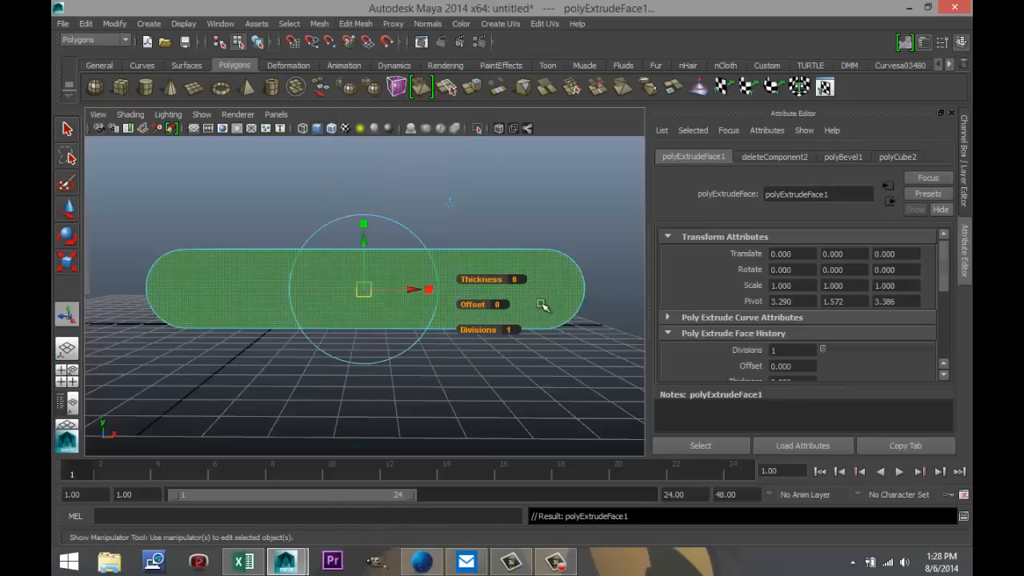
pyautogui.press('r')
pyautogui.moveTo(366, 290); pyautogui.dragTo(317, 292)
pyautogui.moveTo(427, 373)
pyautogui.keyDown('alt'); pyautogui.mouseDown()
pyautogui.moveTo(363, 373)
pyautogui.moveTo(410, 370)
pyautogui.mouseUp(); pyautogui.keyUp('alt')
pyautogui.moveTo(416, 289); pyautogui.dragTo(431, 291)
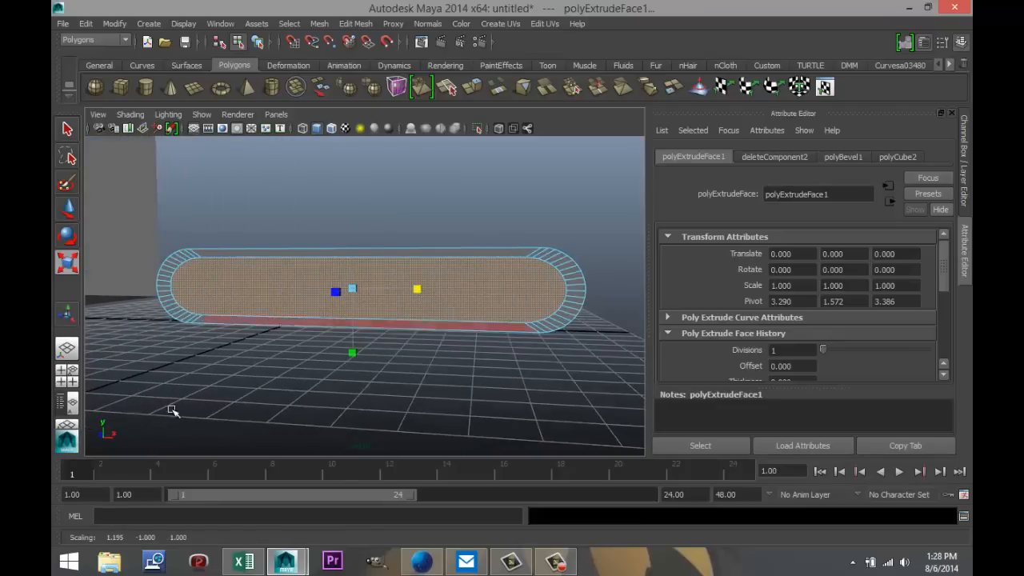
# In the front view, scale the inset front face slightly longer along X to even out the border at the rounded ends.
pyautogui.click(68, 374)
pyautogui.press('space')
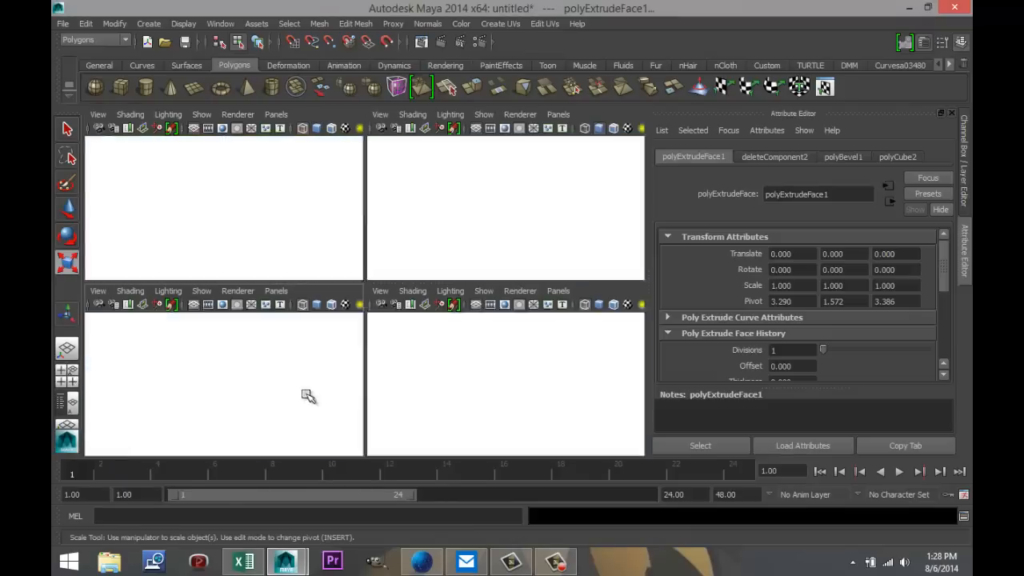
pyautogui.press('5')
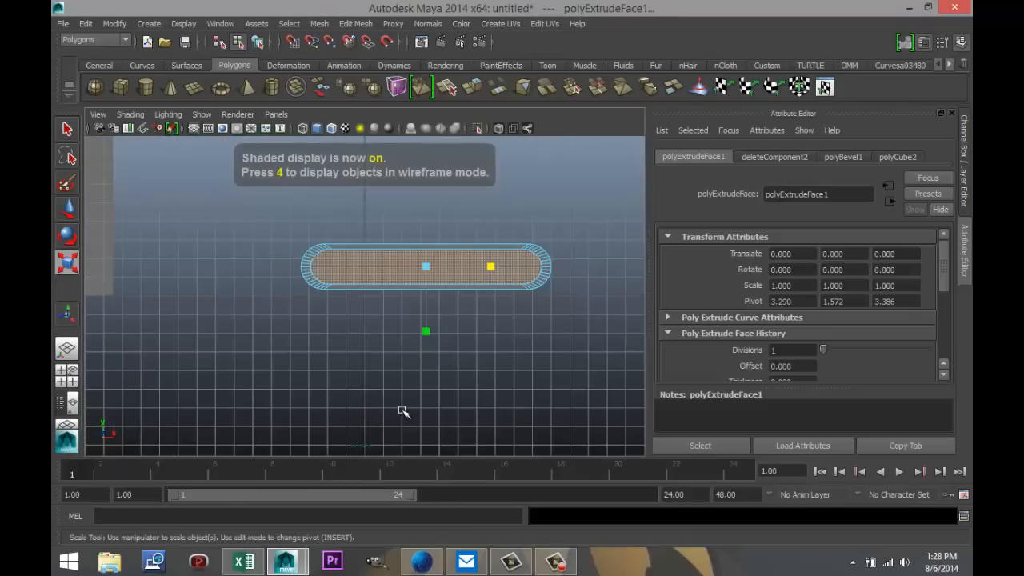
pyautogui.scroll(3, 401, 410)
pyautogui.keyDown('alt'); pyautogui.moveTo(316, 374); pyautogui.dragTo(219, 375, button='middle'); pyautogui.keyUp('alt')
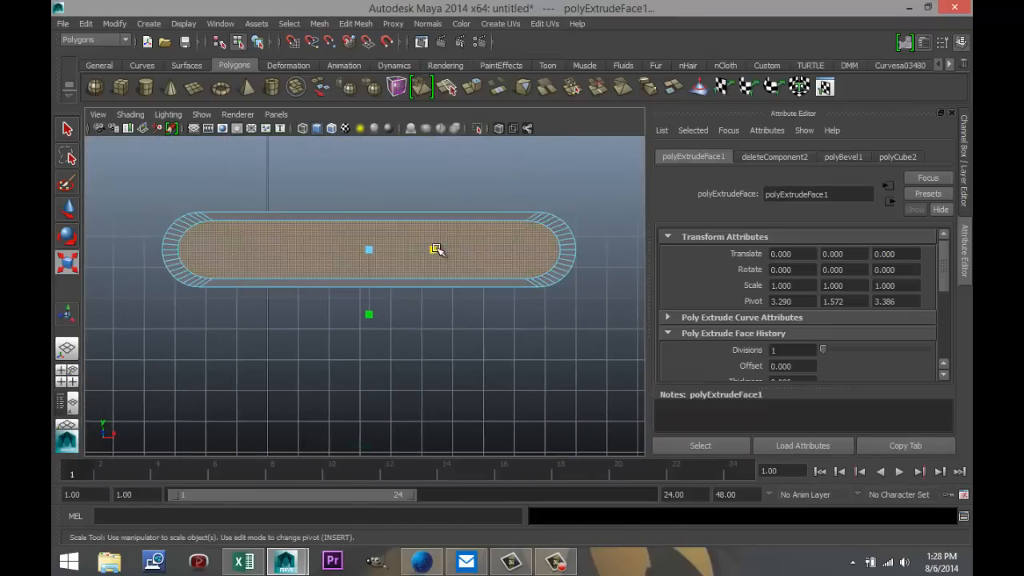
pyautogui.moveTo(435, 250); pyautogui.dragTo(435, 251)
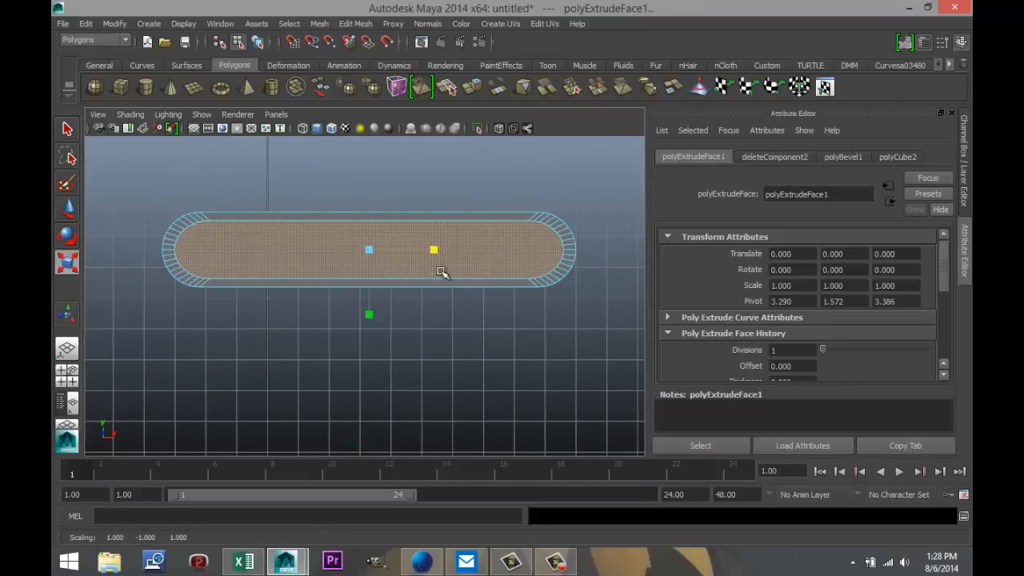
pyautogui.click(468, 370)
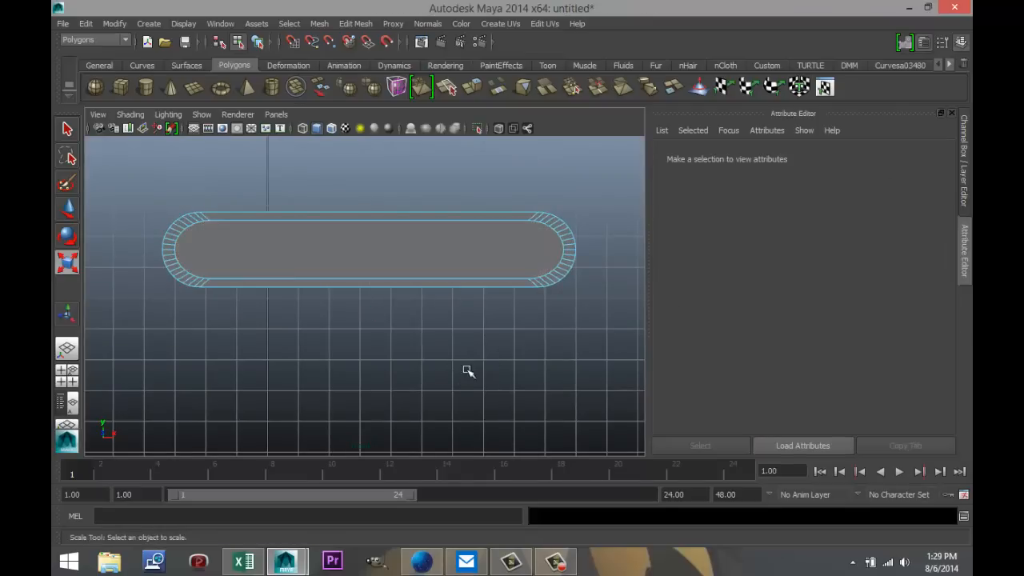
# Extrude the inset front face of the rounded box and move the new face slightly outward along Z.
pyautogui.click(72, 382)
pyautogui.press('space')
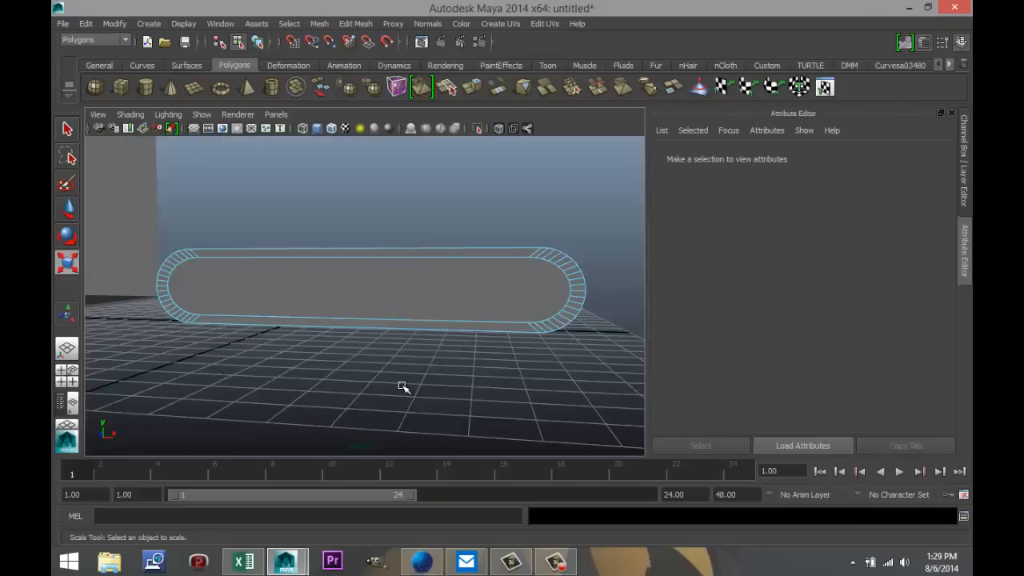
pyautogui.keyDown('alt'); pyautogui.moveTo(427, 391); pyautogui.dragTo(424, 402); pyautogui.keyUp('alt')
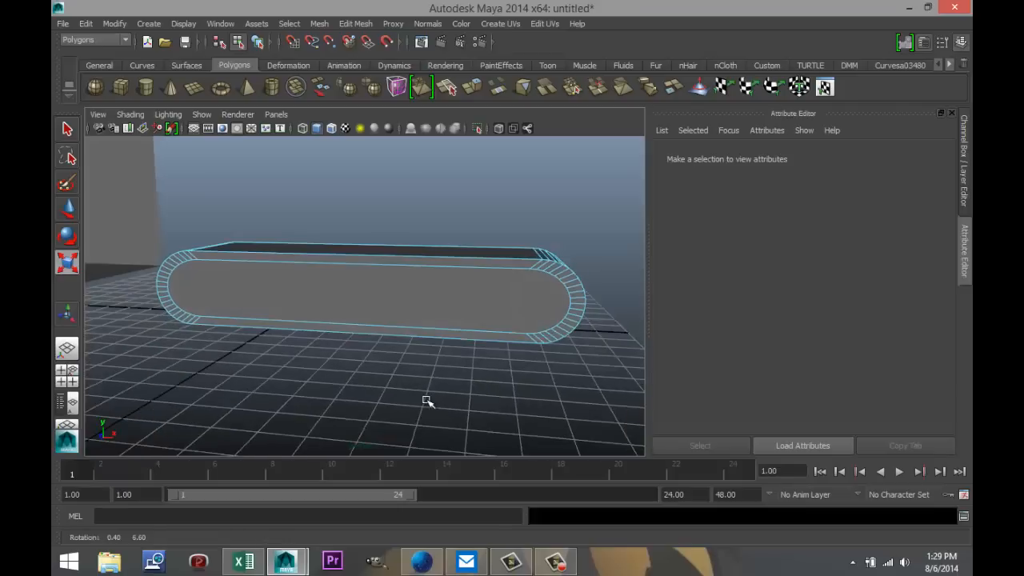
pyautogui.moveTo(377, 294); pyautogui.dragTo(377, 298, button='right')
pyautogui.click(368, 299)
pyautogui.click(368, 299)
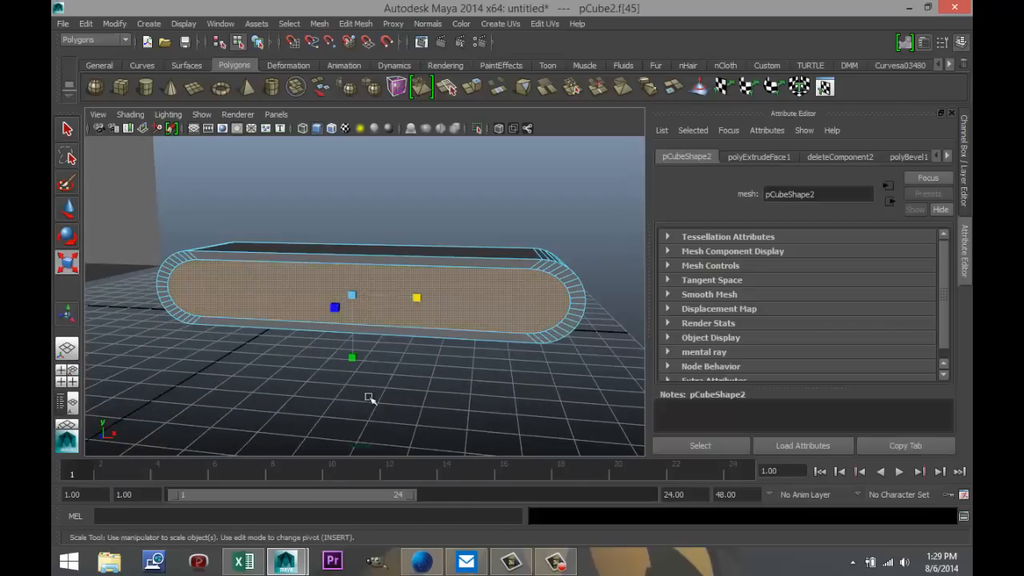
pyautogui.keyDown('alt'); pyautogui.moveTo(439, 386); pyautogui.dragTo(393, 388); pyautogui.keyUp('alt')
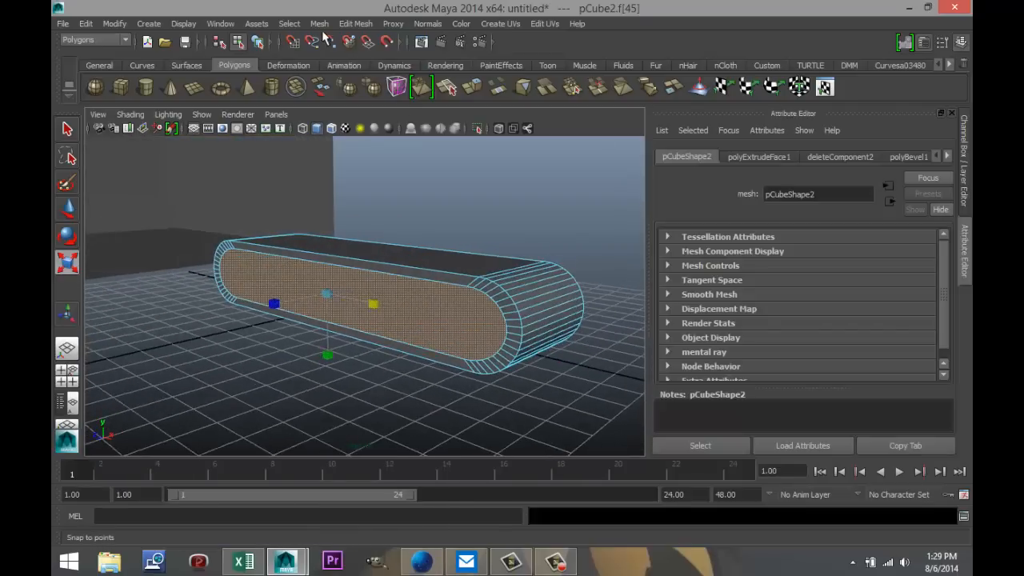
pyautogui.click(355, 23)
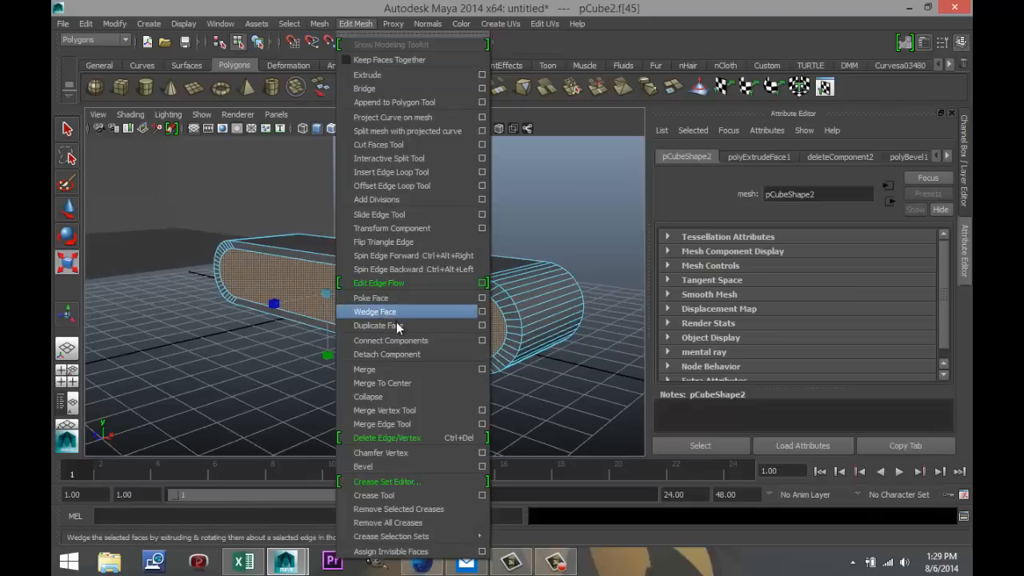
pyautogui.click(372, 76)
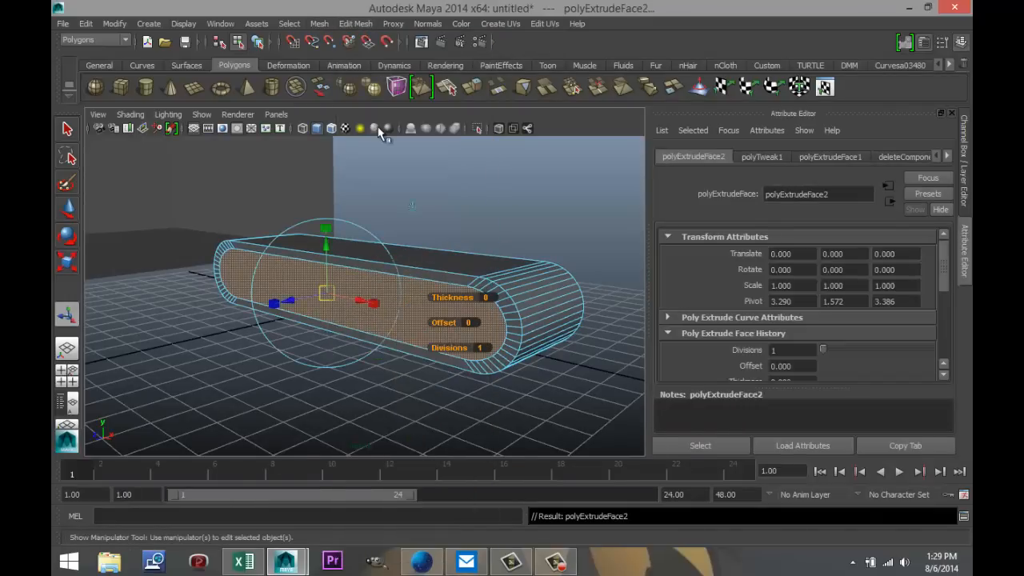
pyautogui.press('w')
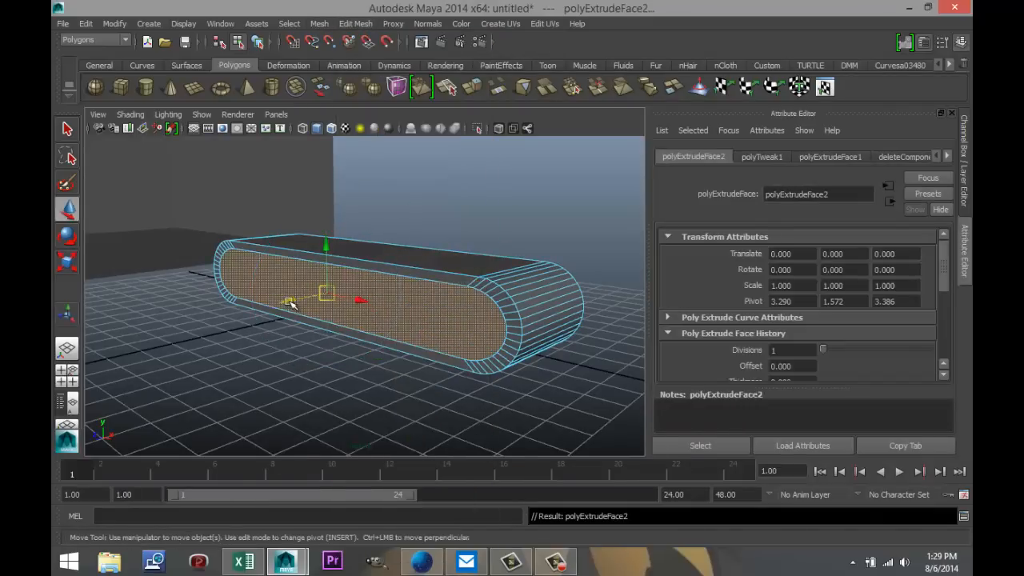
pyautogui.moveTo(290, 301); pyautogui.dragTo(283, 307)
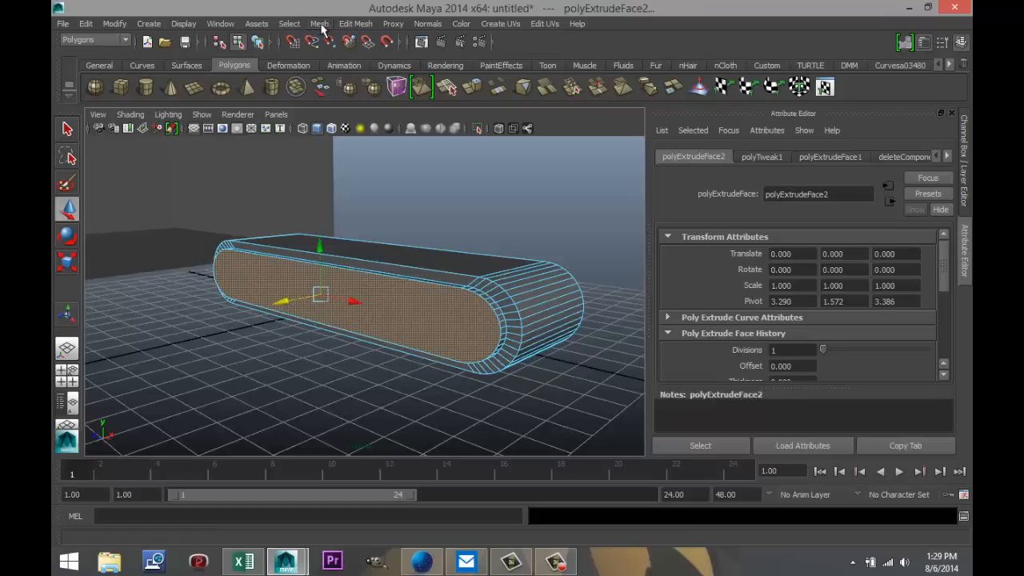
# Extrude the raised front face again, scale it up slightly, and in the front view shrink its length to about 0.95.
pyautogui.click(349, 25)
pyautogui.click(382, 73)
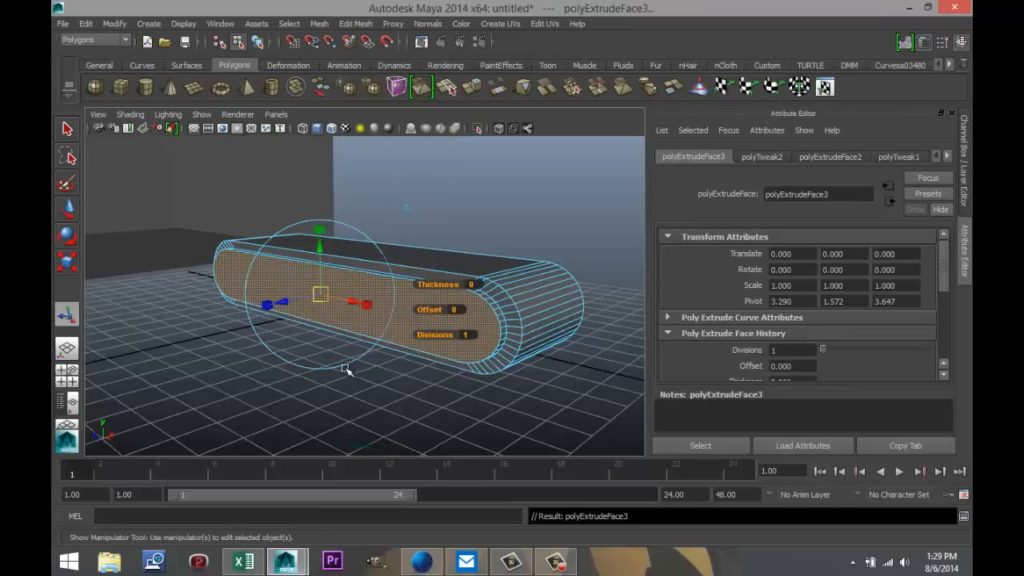
pyautogui.press('r')
pyautogui.moveTo(323, 298); pyautogui.dragTo(334, 306)
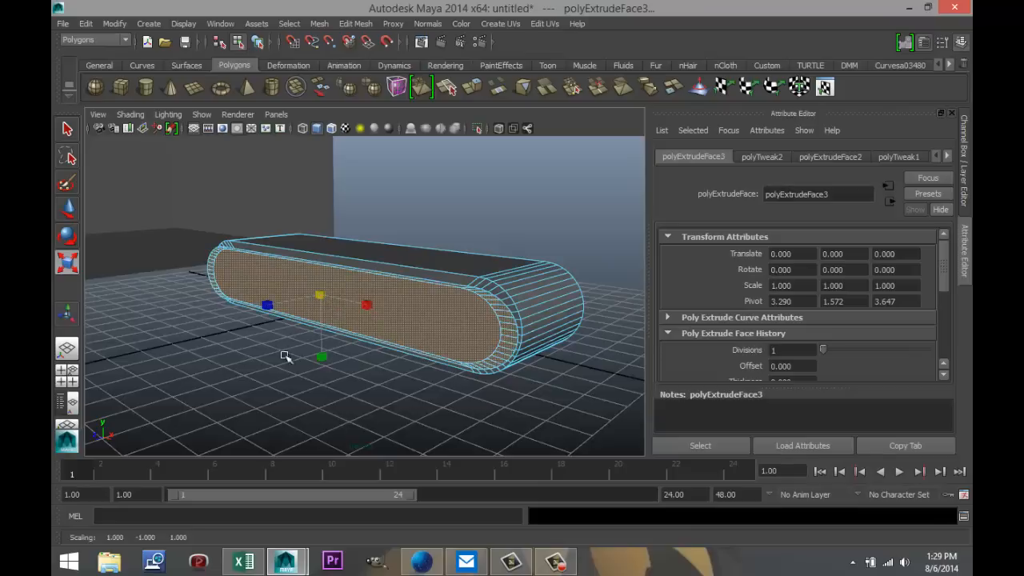
pyautogui.click(67, 375)
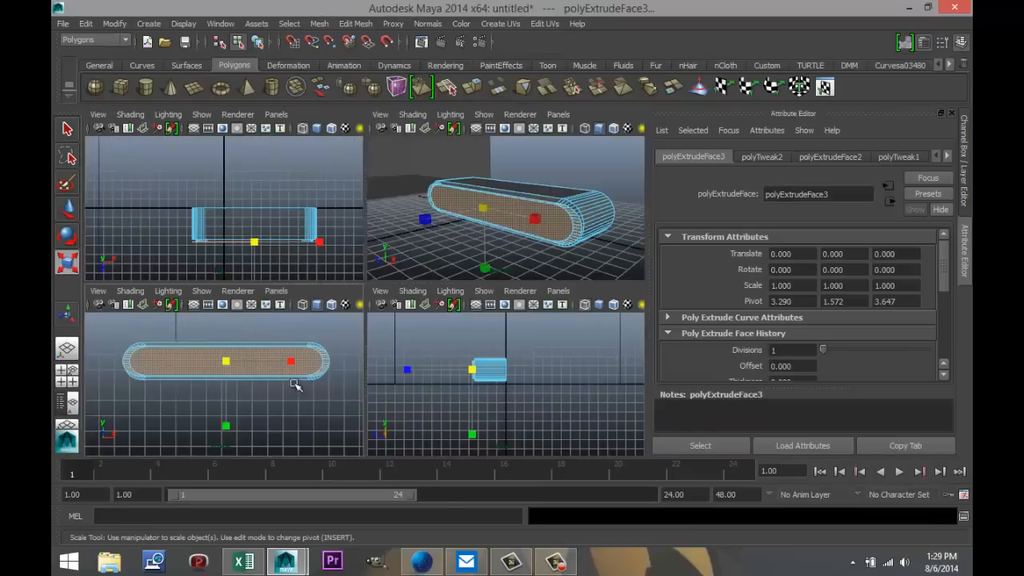
pyautogui.press('space')
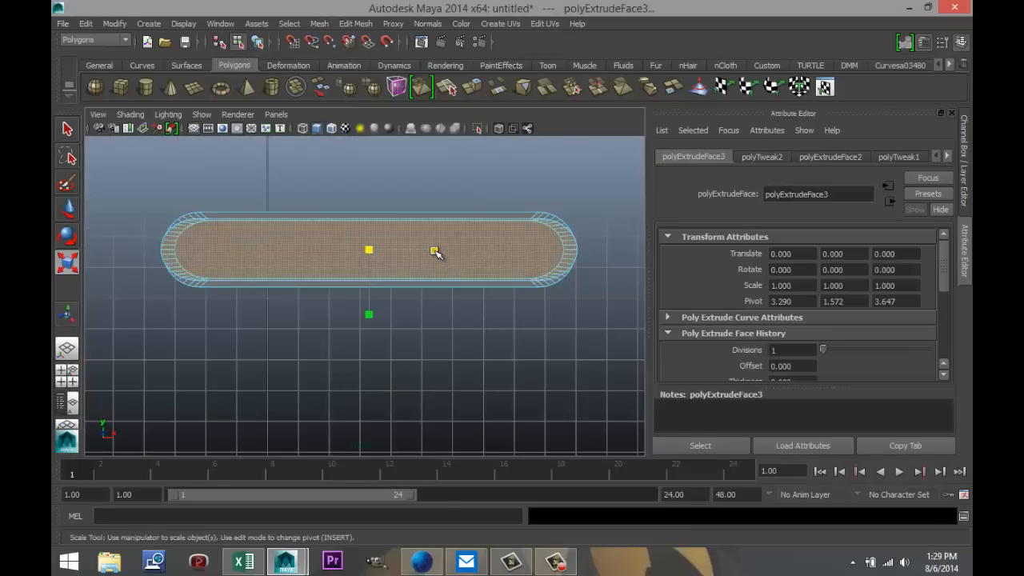
pyautogui.moveTo(435, 251); pyautogui.dragTo(432, 253)
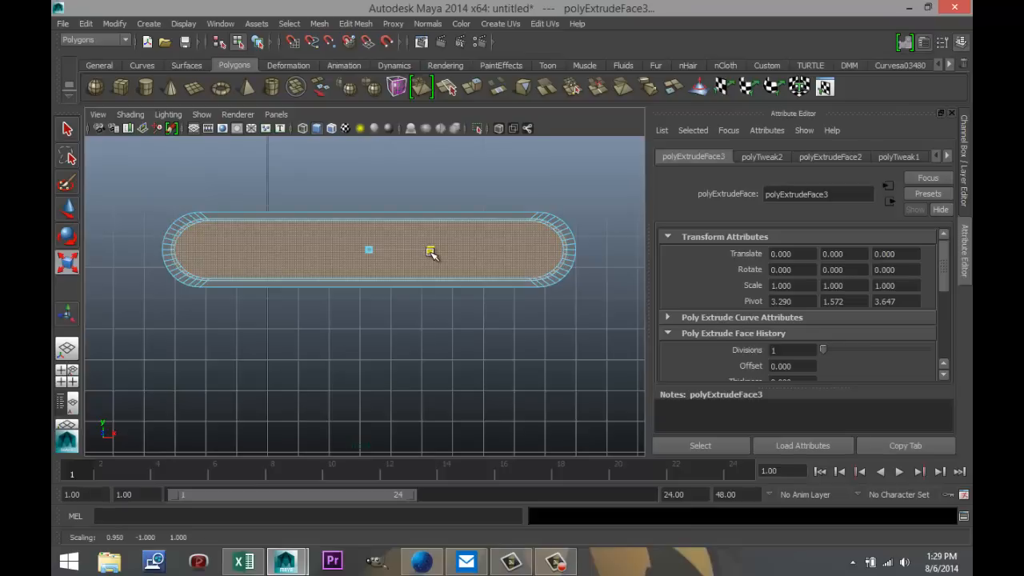
# Create a long, flat polygon cube on the grid in front of the rounded box in the perspective view.
pyautogui.click(69, 375)
pyautogui.click(67, 349)
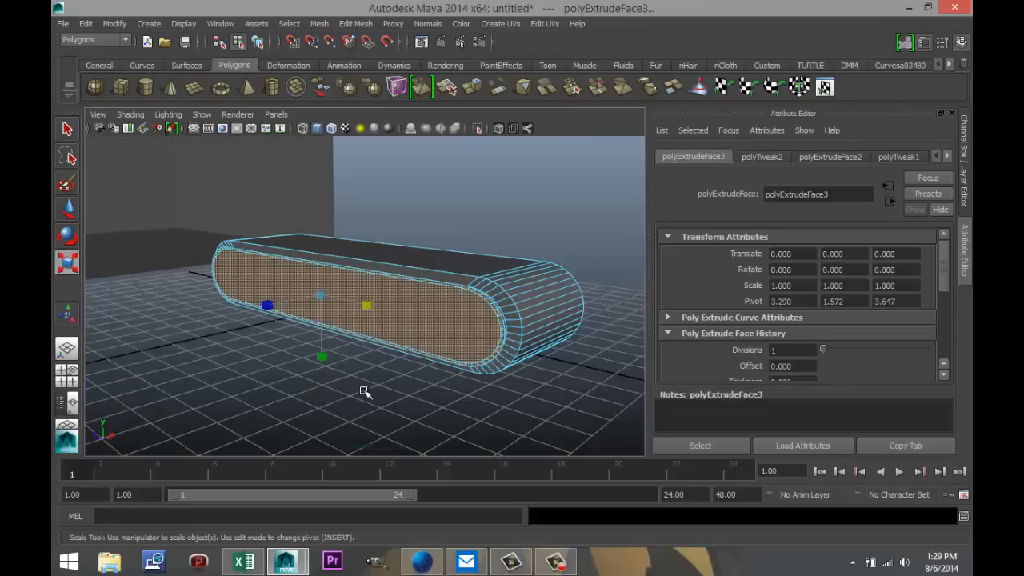
pyautogui.keyDown('alt'); pyautogui.moveTo(363, 392); pyautogui.dragTo(404, 372); pyautogui.keyUp('alt')
pyautogui.scroll(-3, 400, 368)
pyautogui.scroll(1, 400, 366)
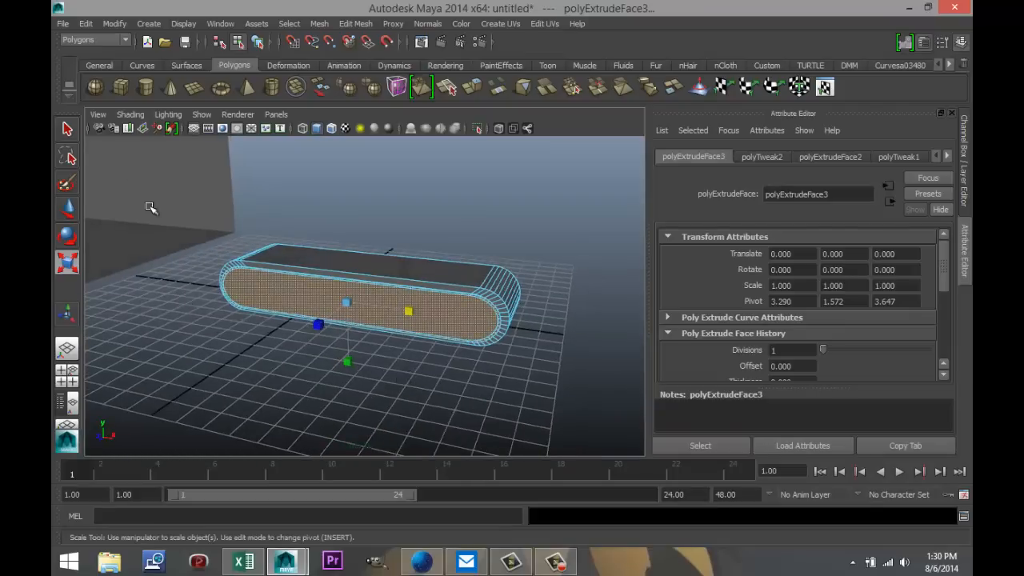
pyautogui.click(121, 89)
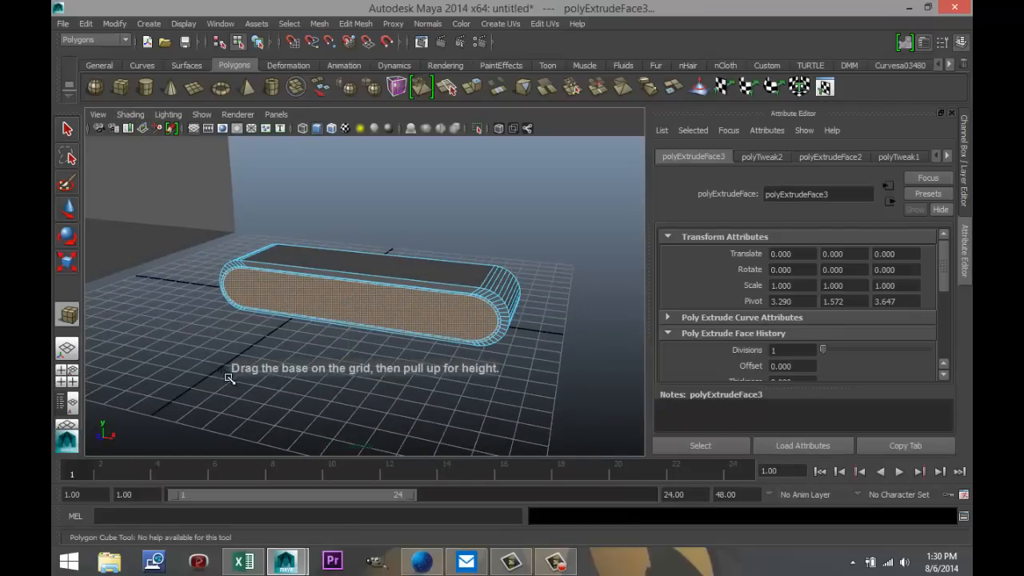
pyautogui.moveTo(192, 392); pyautogui.dragTo(416, 390)
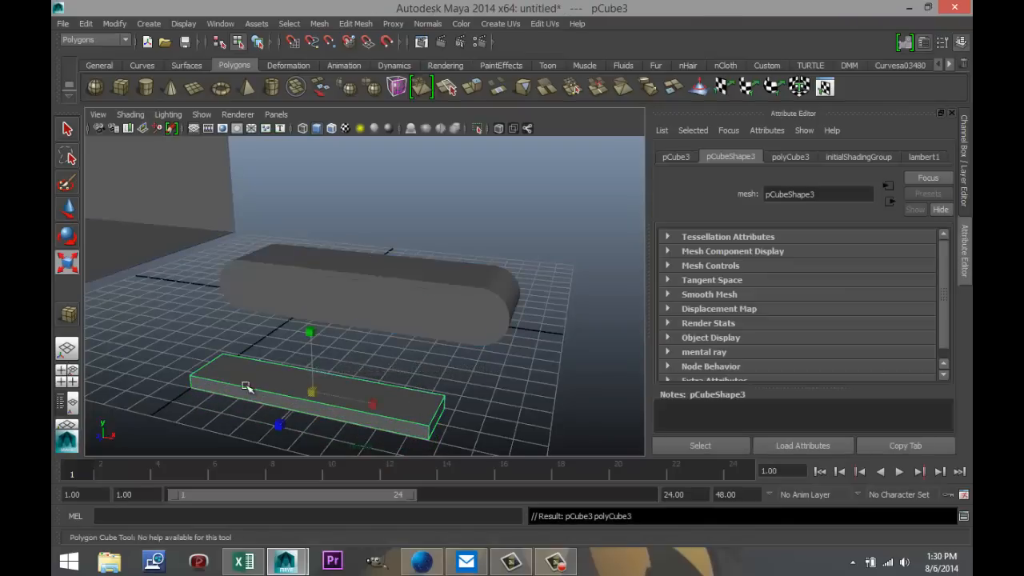
# In the top view, move the flat box back along Z to sit within the outline of the rounded box.
pyautogui.click(68, 376)
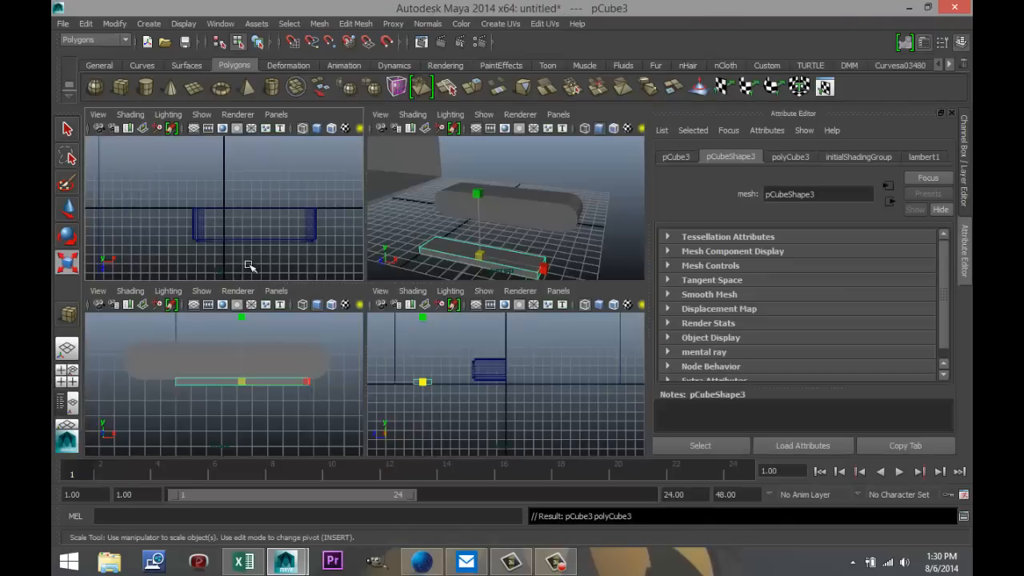
pyautogui.press('space')
pyautogui.scroll(-2, 324, 311)
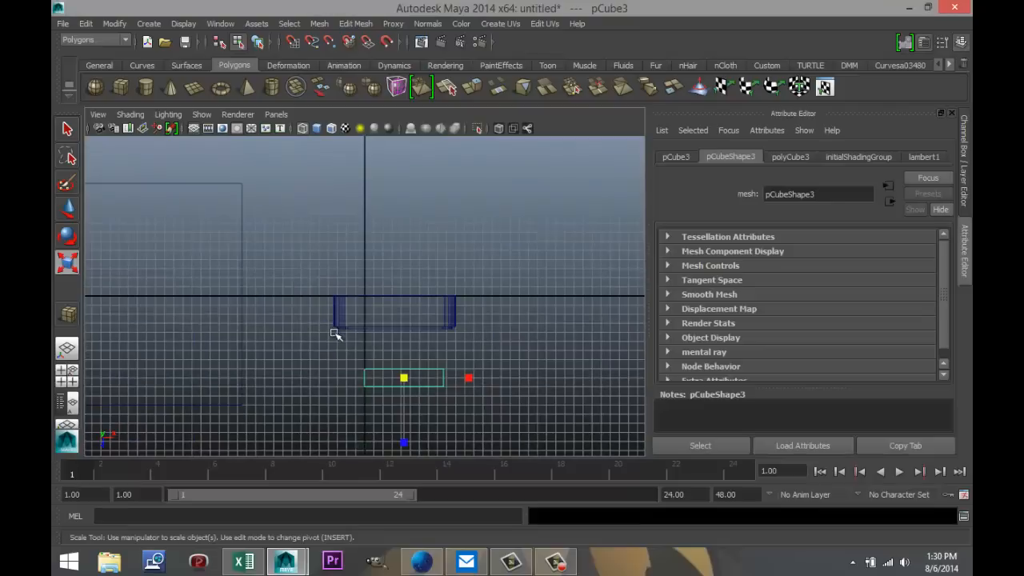
pyautogui.press('w')
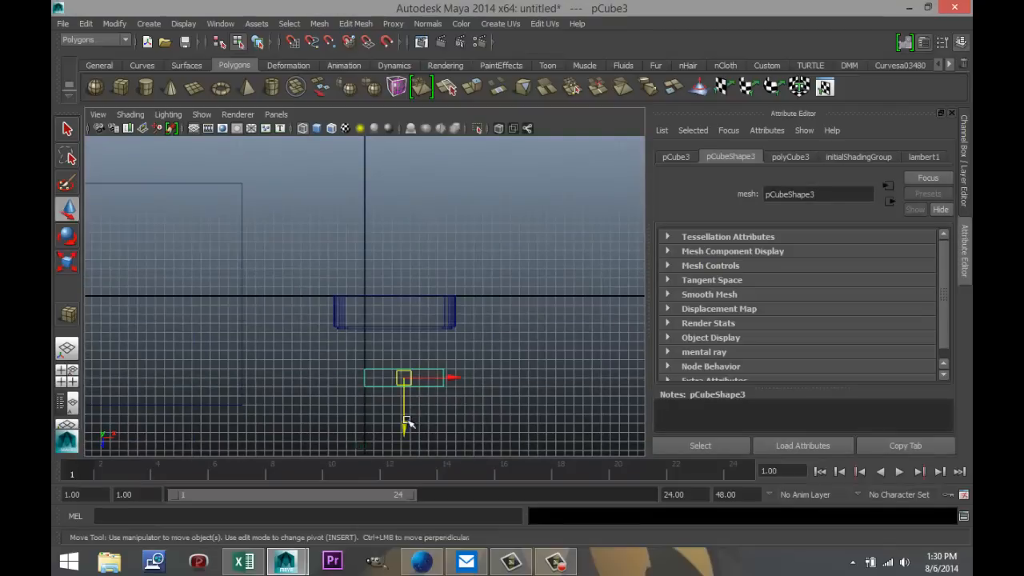
pyautogui.moveTo(405, 421); pyautogui.dragTo(400, 355)
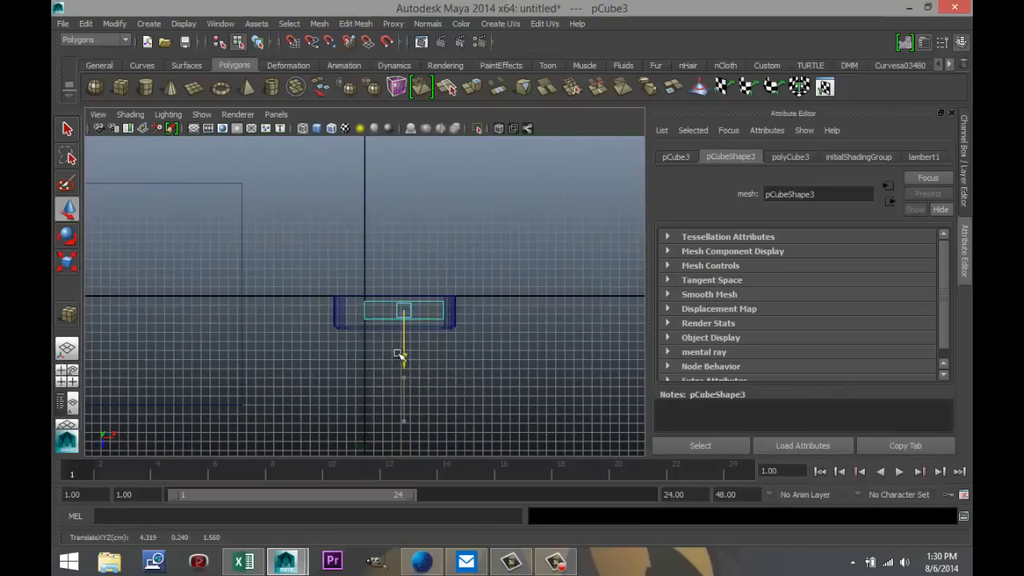
pyautogui.click(489, 373)
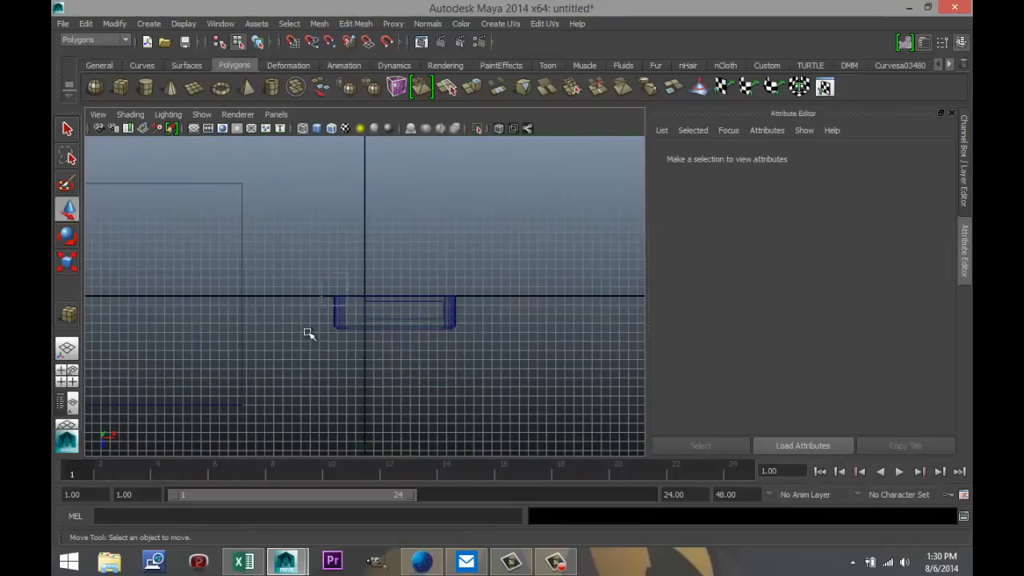
# Select the rounded box as a whole object and set its translation to 0, 0, 0.
pyautogui.moveTo(422, 268); pyautogui.dragTo(526, 334)
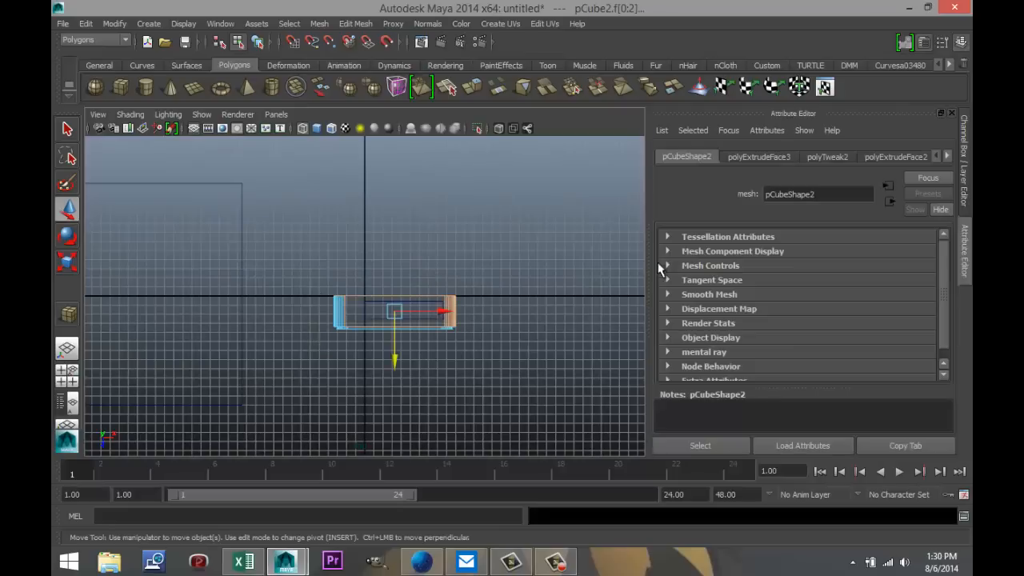
pyautogui.click(464, 315)
pyautogui.moveTo(340, 311); pyautogui.dragTo(389, 247, button='right')
pyautogui.click(340, 313)
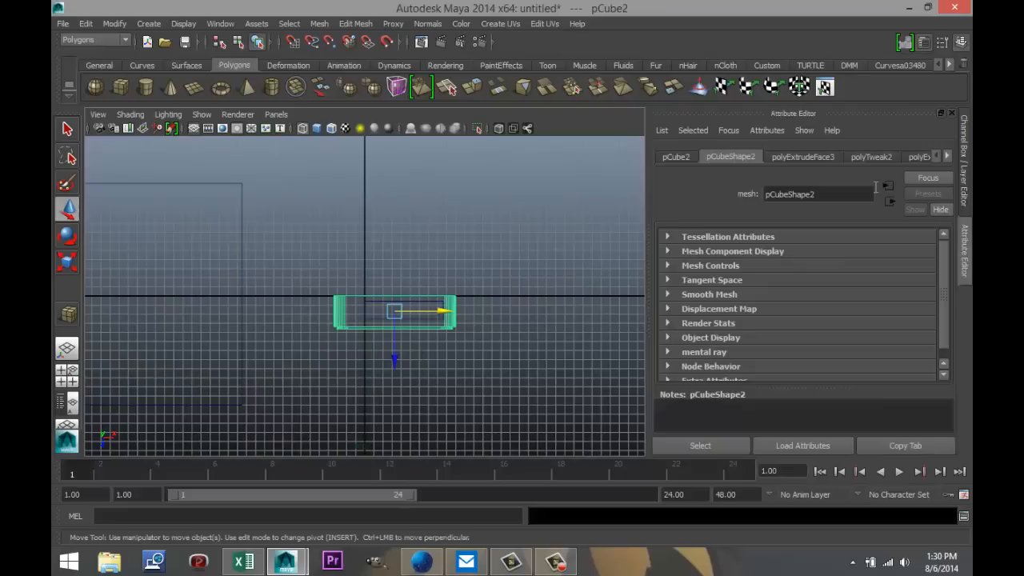
pyautogui.click(676, 157)
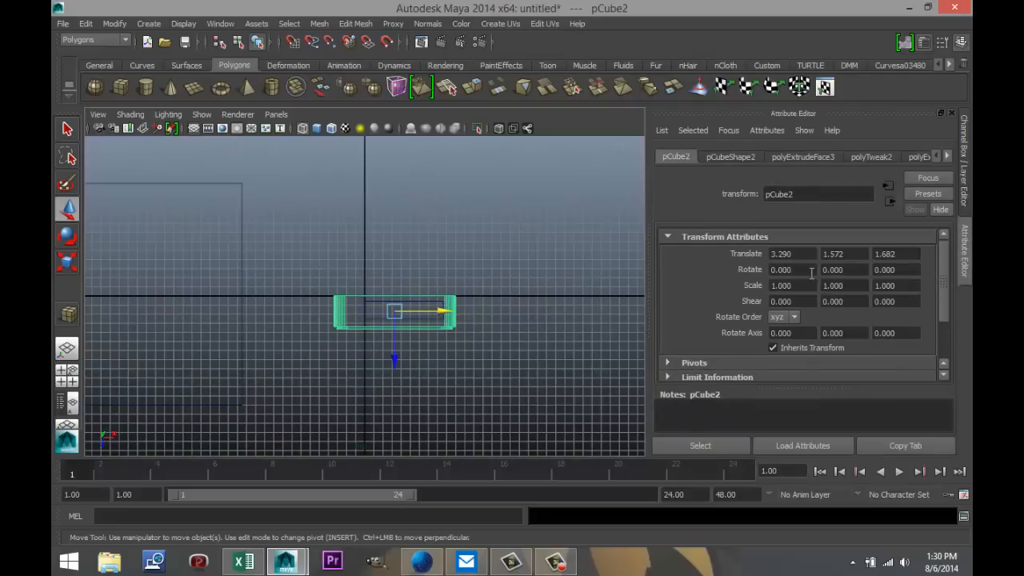
pyautogui.click(807, 253)
pyautogui.write('0')
pyautogui.press('Tab')
pyautogui.write('0')
pyautogui.press('Tab')
pyautogui.write('0')
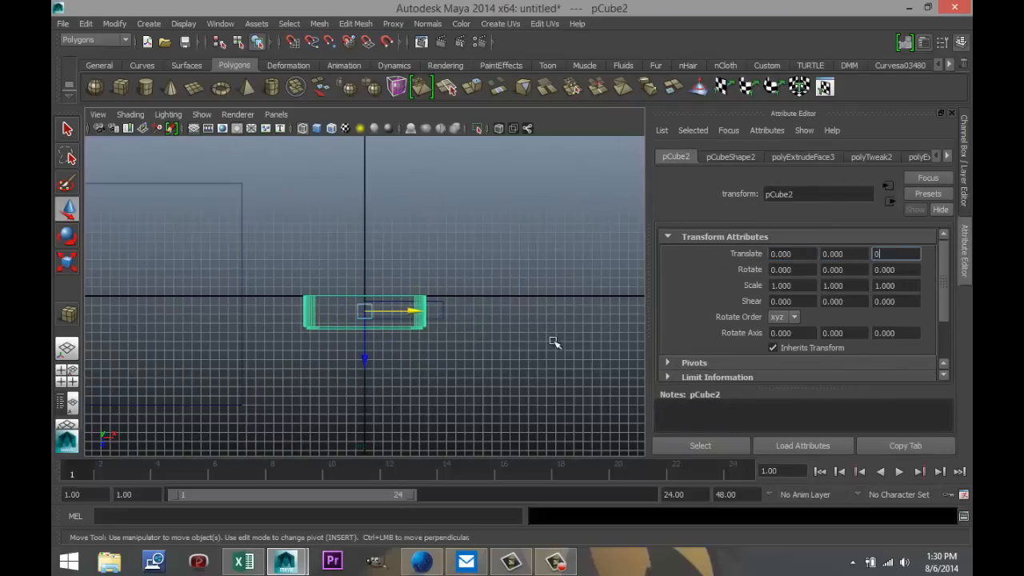
pyautogui.click(541, 340)
# Set the flat box's translation to 0, 0, 0 so it shares the rounded box's centre.
pyautogui.click(442, 316)
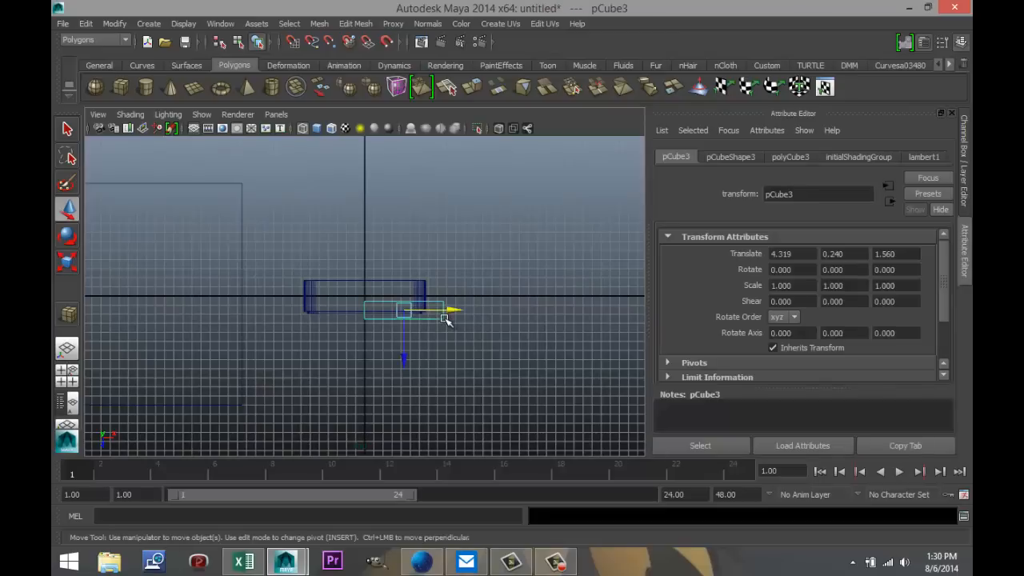
pyautogui.click(806, 255)
pyautogui.write('0')
pyautogui.press('Tab')
pyautogui.write('0')
pyautogui.press('Tab')
pyautogui.write('0')
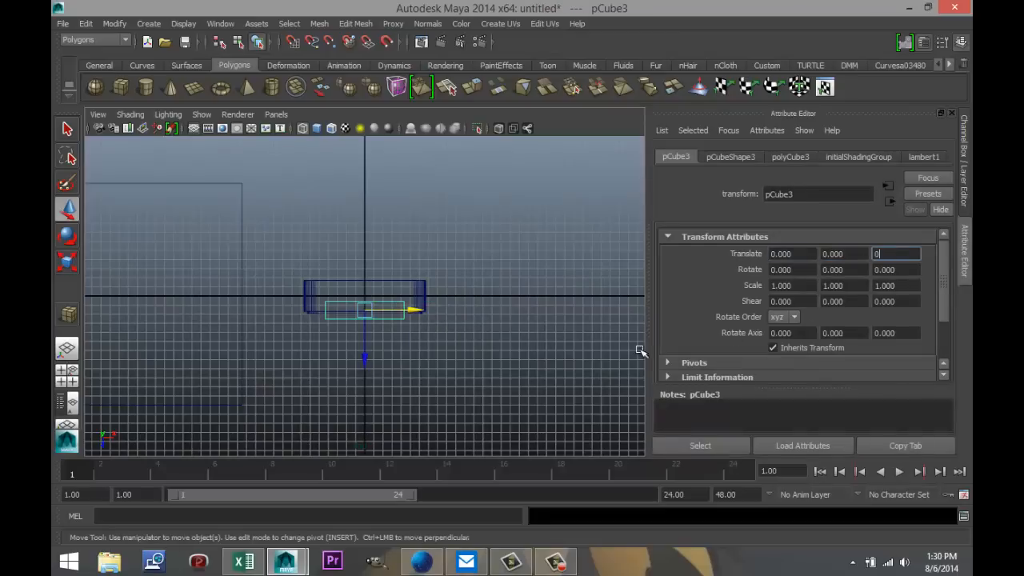
pyautogui.click(503, 352)
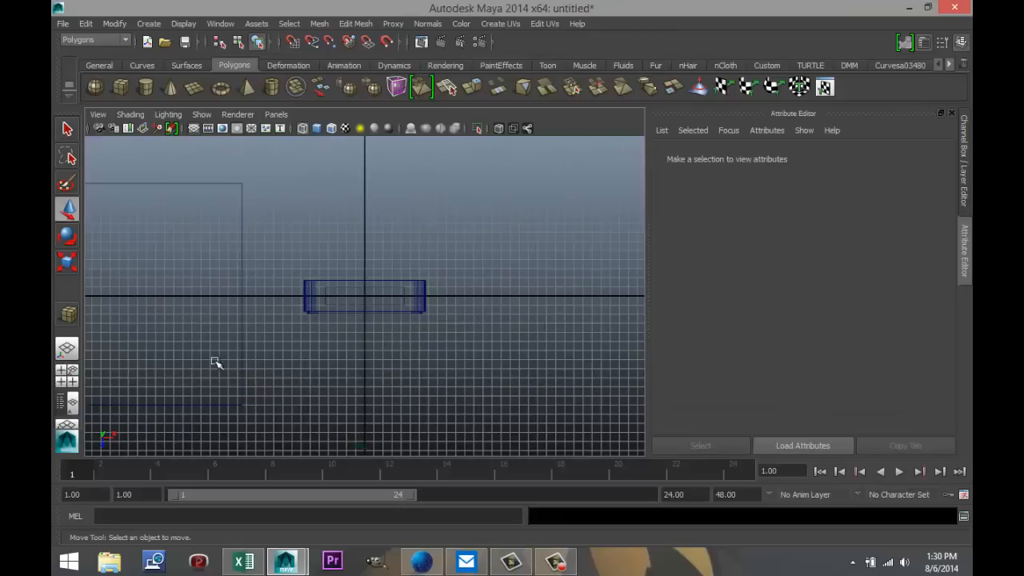
pyautogui.click(71, 376)
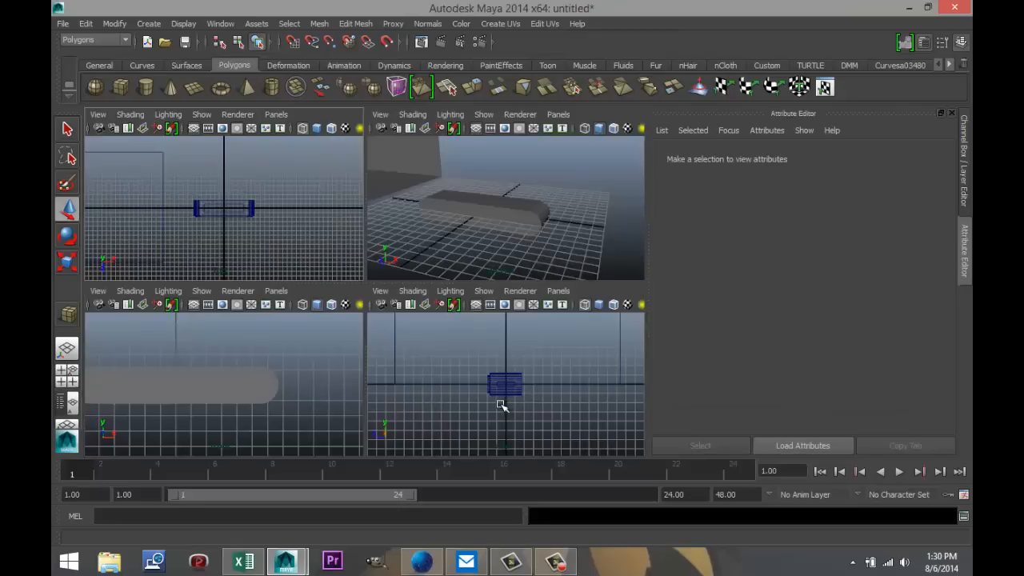
# In the side view, move the flat box down to just below the rounded box, at about Y -1.47.
pyautogui.press('space')
pyautogui.scroll(-5, 469, 400)
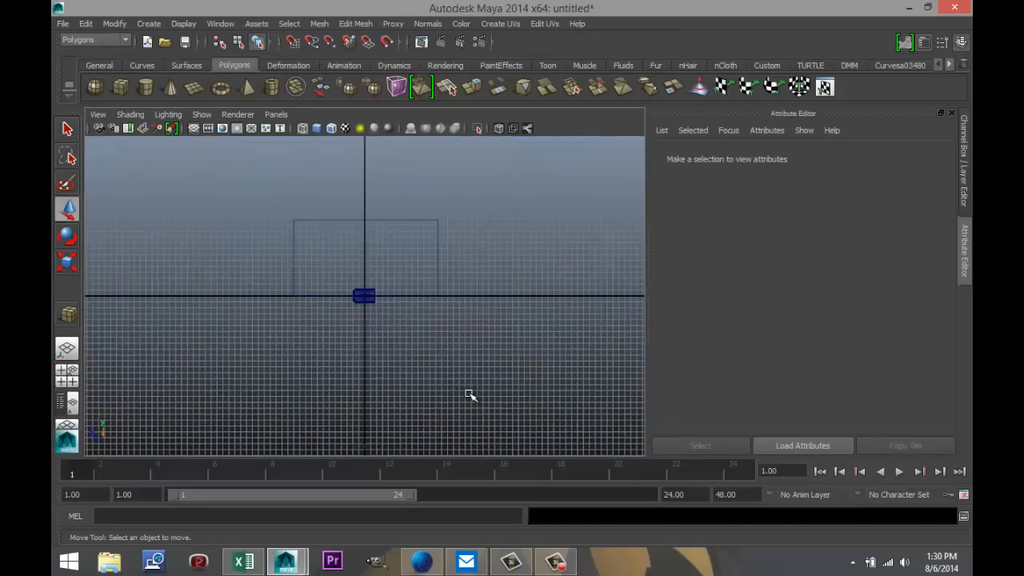
pyautogui.scroll(8, 470, 395)
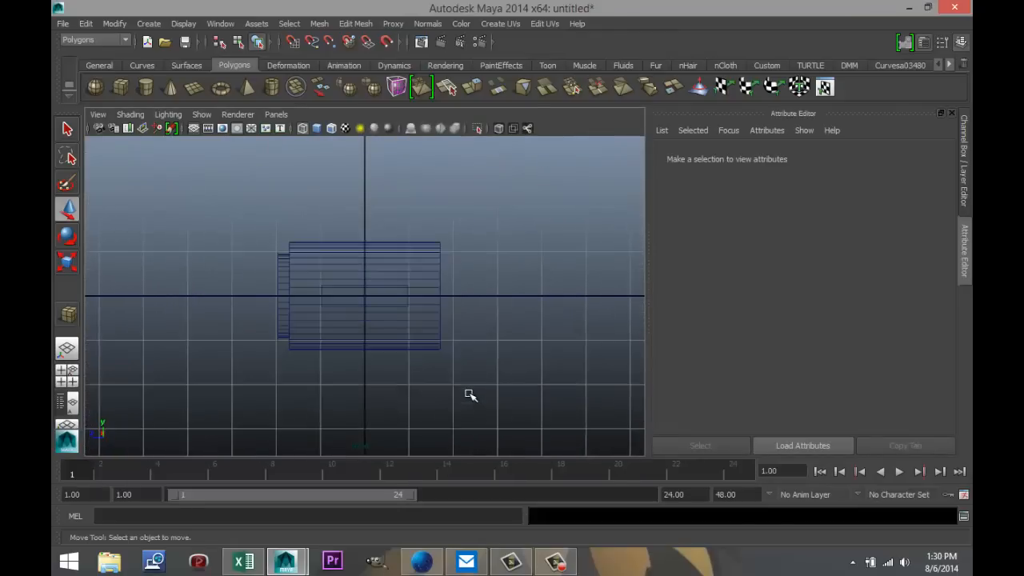
pyautogui.scroll(3, 469, 395)
pyautogui.scroll(-4, 469, 392)
pyautogui.scroll(3, 399, 340)
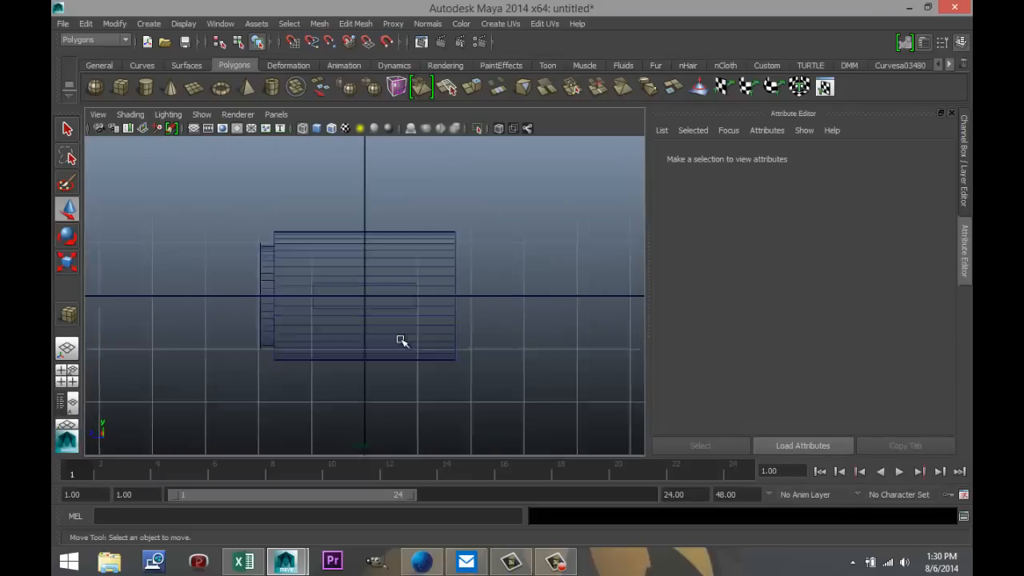
pyautogui.click(336, 310)
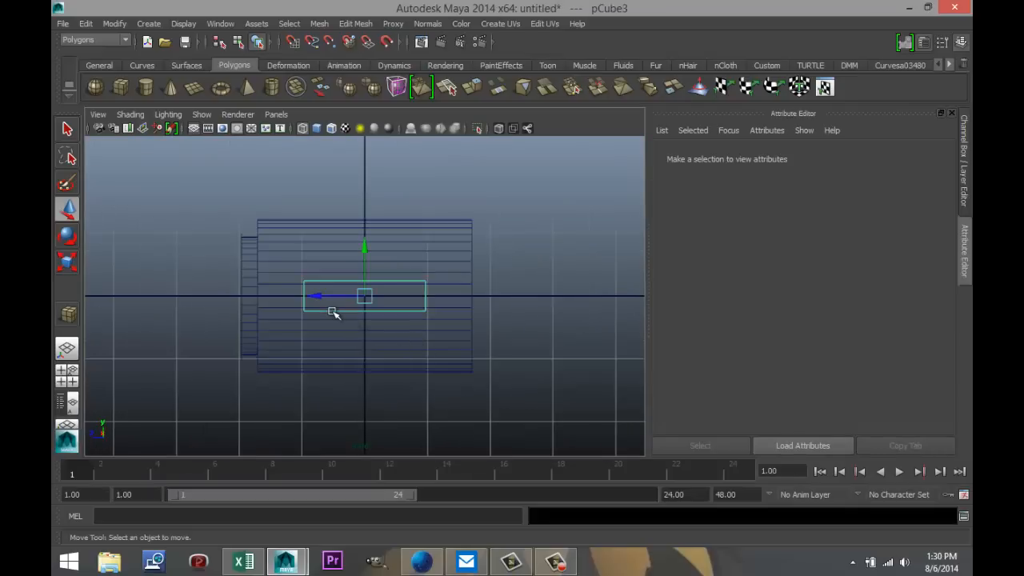
pyautogui.moveTo(366, 247); pyautogui.dragTo(378, 337)
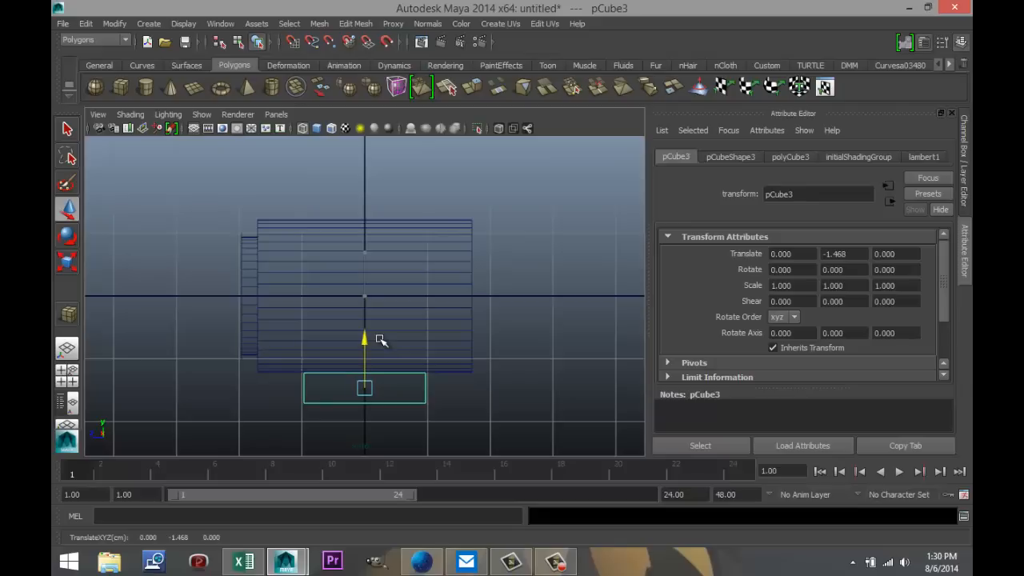
# In the front view, nudge the flat box up against the rounded box's underside, to about Y -1.456.
pyautogui.click(68, 373)
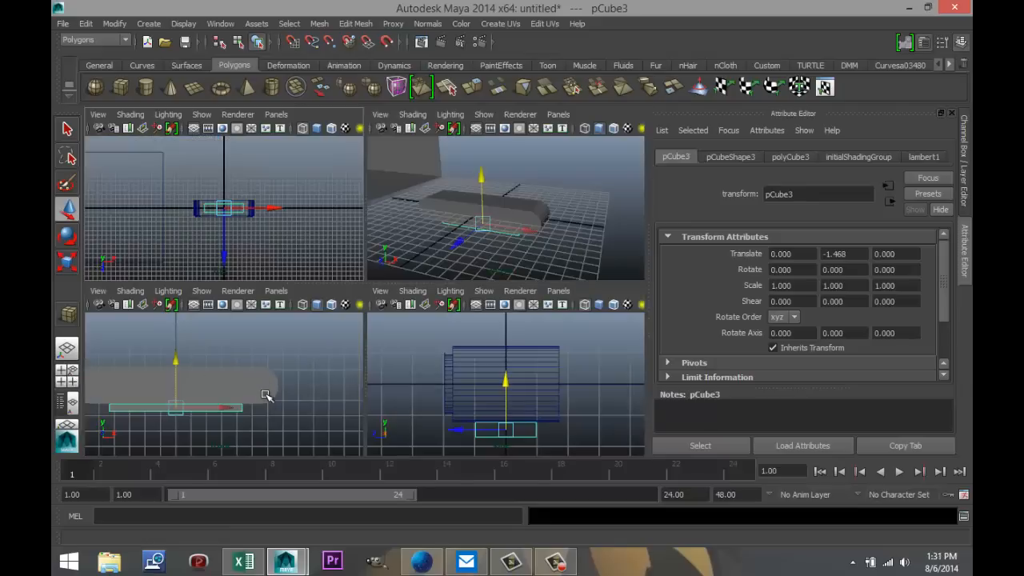
pyautogui.press('space')
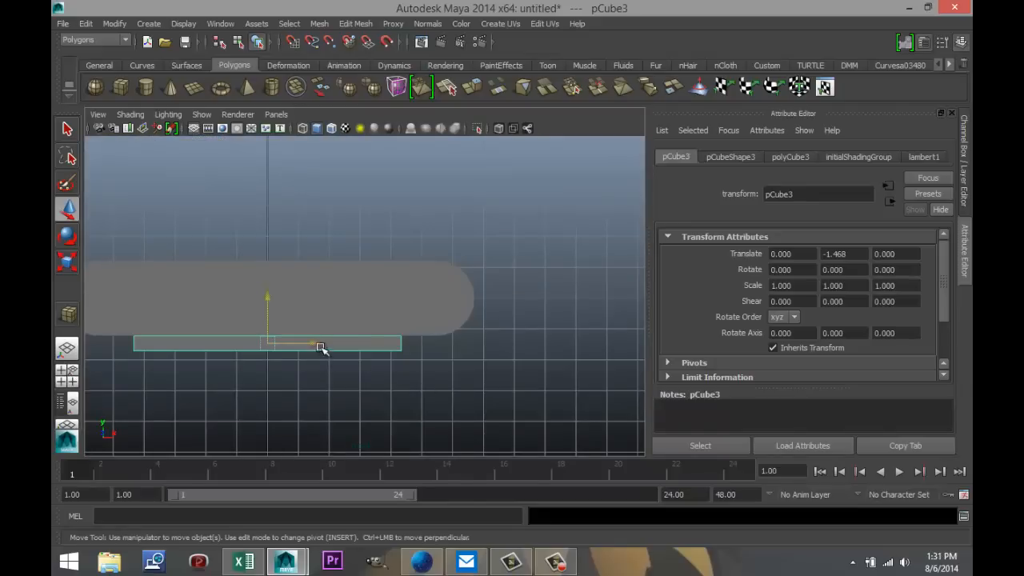
pyautogui.press('f')
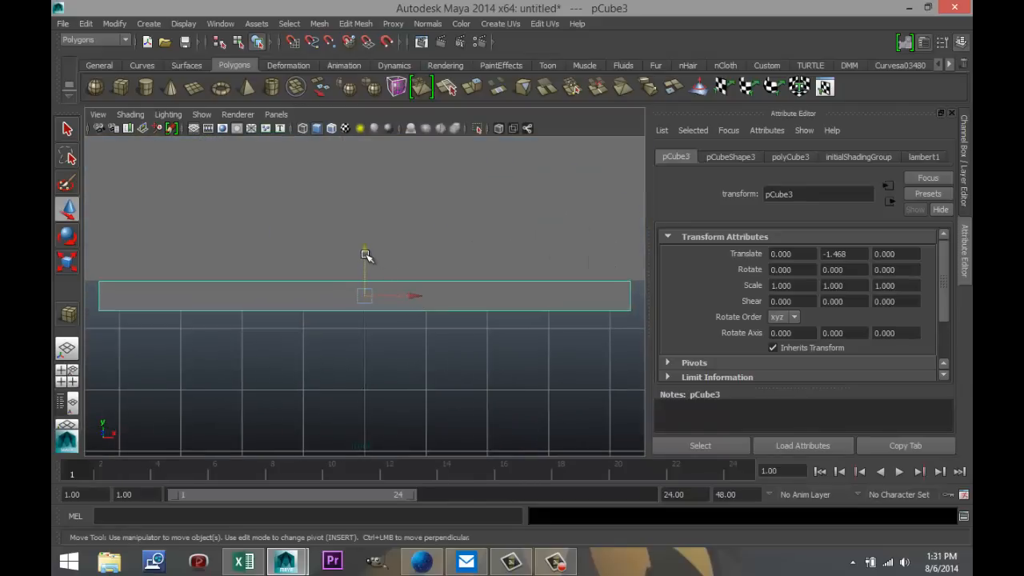
pyautogui.click(365, 254)
pyautogui.moveTo(365, 254); pyautogui.dragTo(365, 251)
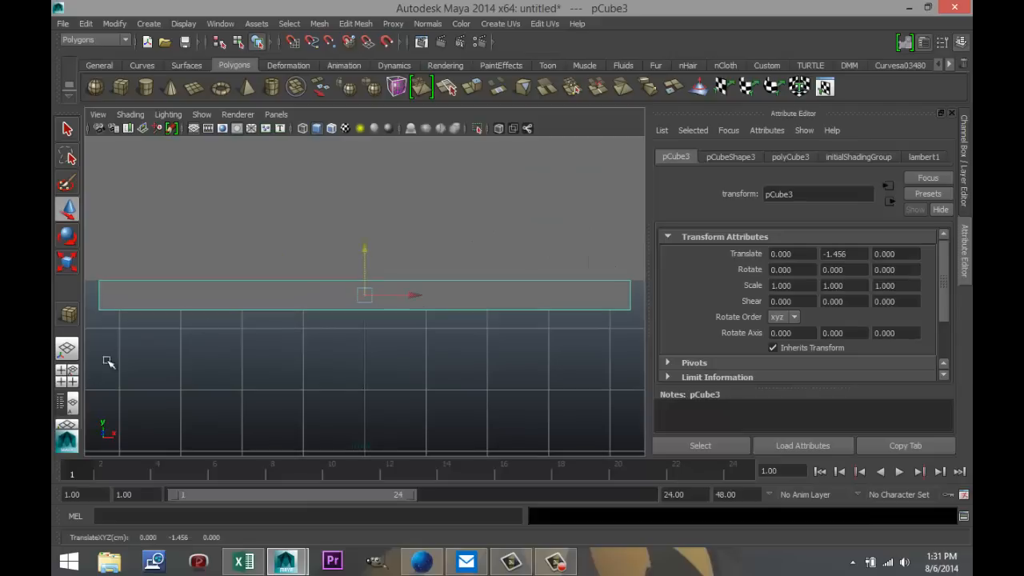
# In the perspective view, select the rounded and flat boxes together and raise them until the flat box sits at about Y 0.03.
pyautogui.click(67, 372)
pyautogui.press('space')
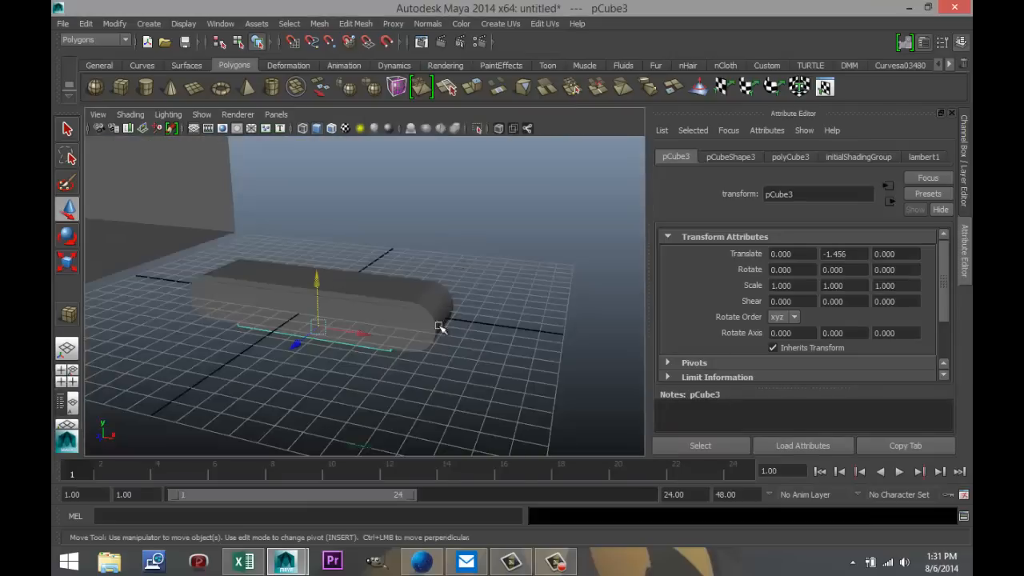
pyautogui.keyDown('alt'); pyautogui.moveTo(432, 329); pyautogui.dragTo(423, 365); pyautogui.keyUp('alt')
pyautogui.click(400, 332)
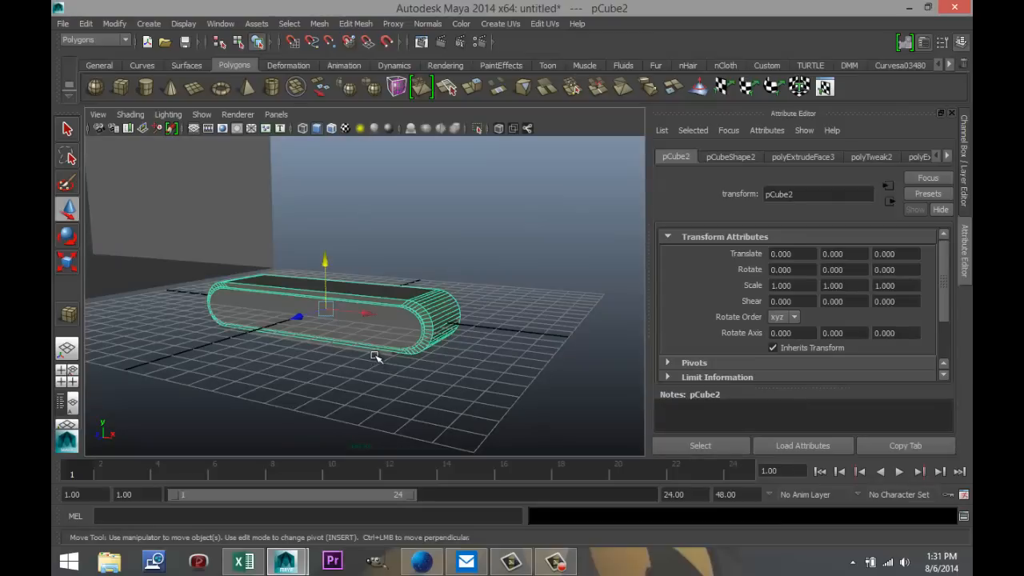
pyautogui.click(376, 359)
pyautogui.moveTo(325, 286); pyautogui.dragTo(339, 256)
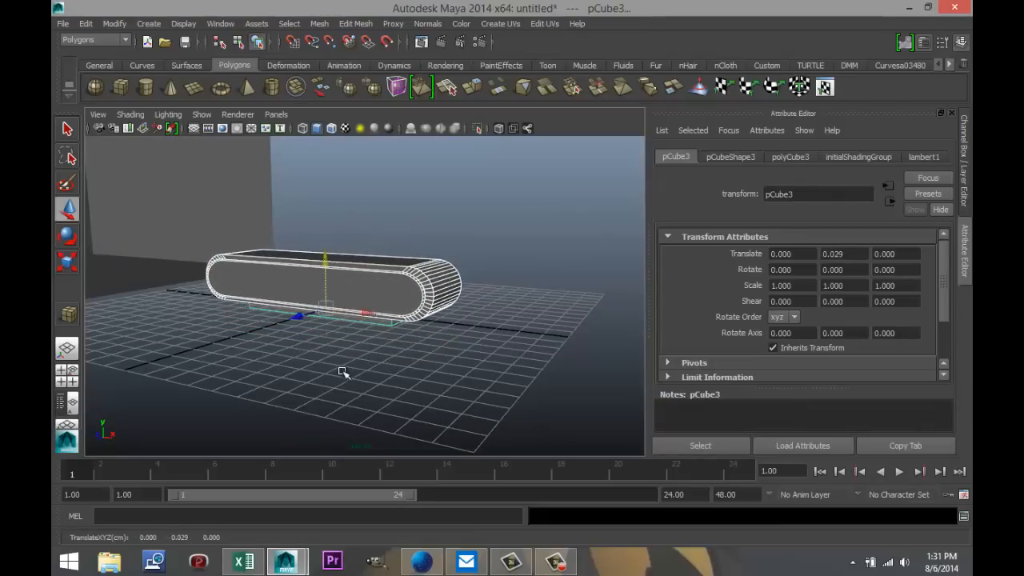
# Combine the rounded box and the flat base into a single mesh.
pyautogui.keyDown('alt'); pyautogui.moveTo(313, 357); pyautogui.dragTo(384, 338); pyautogui.keyUp('alt')
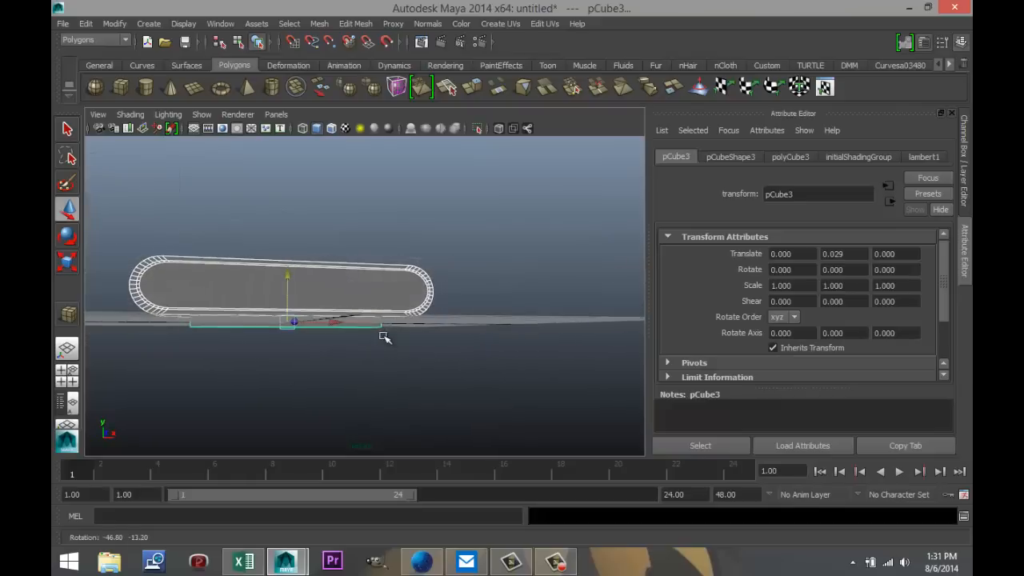
pyautogui.click(321, 24)
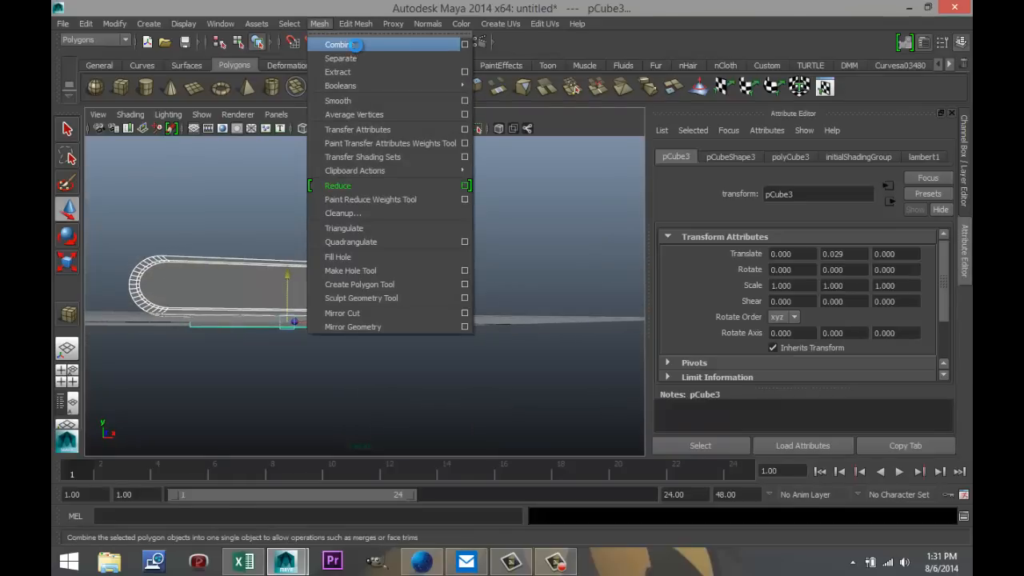
pyautogui.click(356, 44)
# Move the combined mesh into the open room, to about X -25.4 and Z -5.7.
pyautogui.keyDown('alt'); pyautogui.moveTo(416, 338); pyautogui.dragTo(389, 402); pyautogui.keyUp('alt')
pyautogui.scroll(-3, 300, 373)
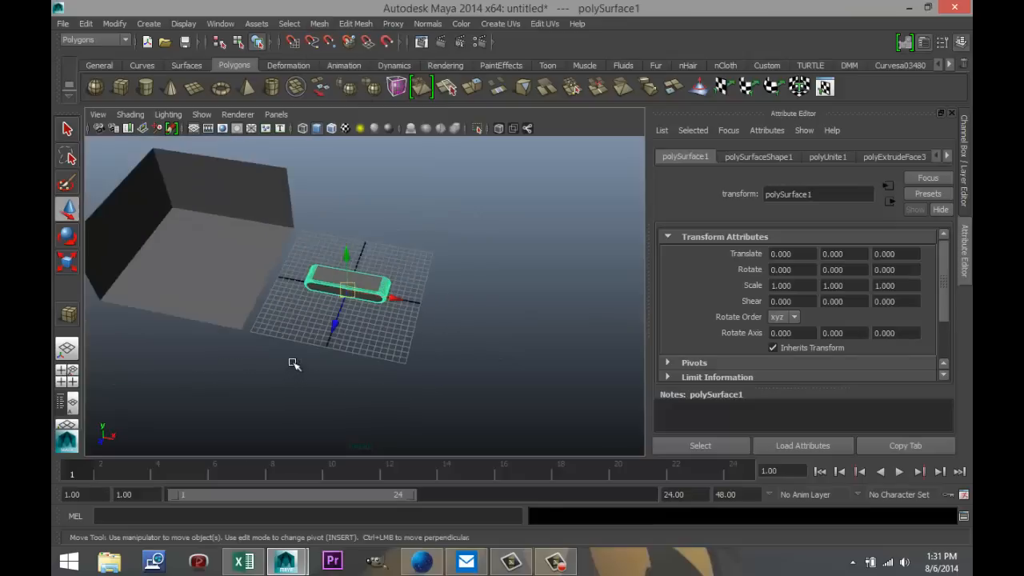
pyautogui.moveTo(379, 306); pyautogui.dragTo(243, 266)
pyautogui.moveTo(183, 295); pyautogui.dragTo(200, 272)
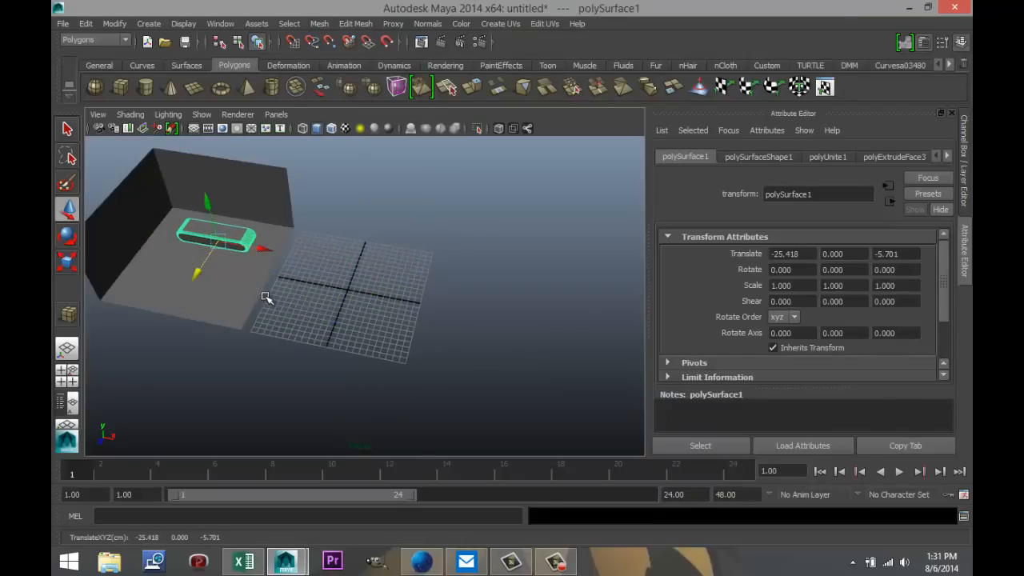
# Shift the combined mesh sideways and back toward the room's rear wall, to about X -28.26 and Z -6.88.
pyautogui.scroll(3, 276, 302)
pyautogui.press('f')
pyautogui.scroll(-4, 311, 380)
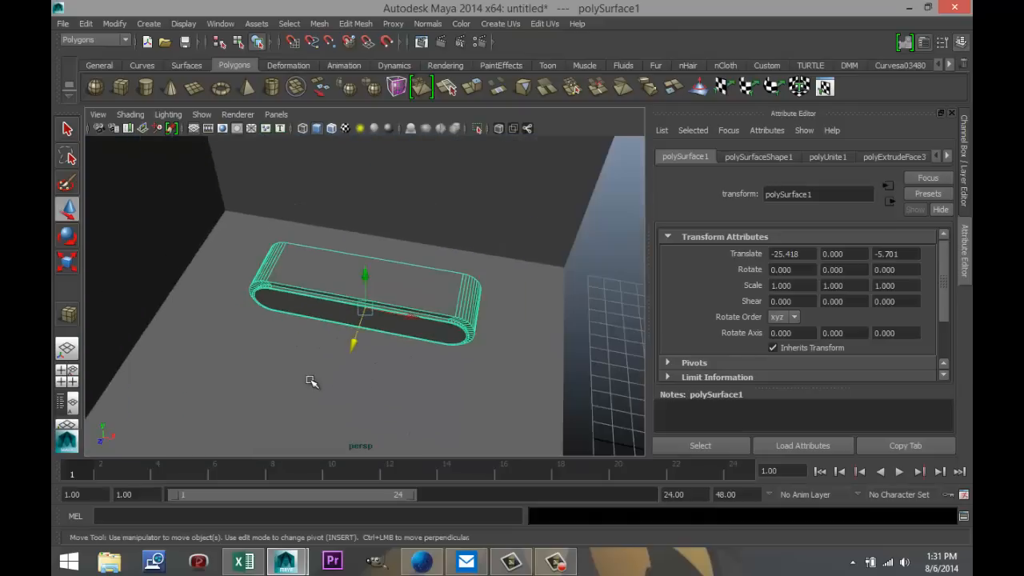
pyautogui.keyDown('alt'); pyautogui.moveTo(297, 380); pyautogui.dragTo(343, 369); pyautogui.keyUp('alt')
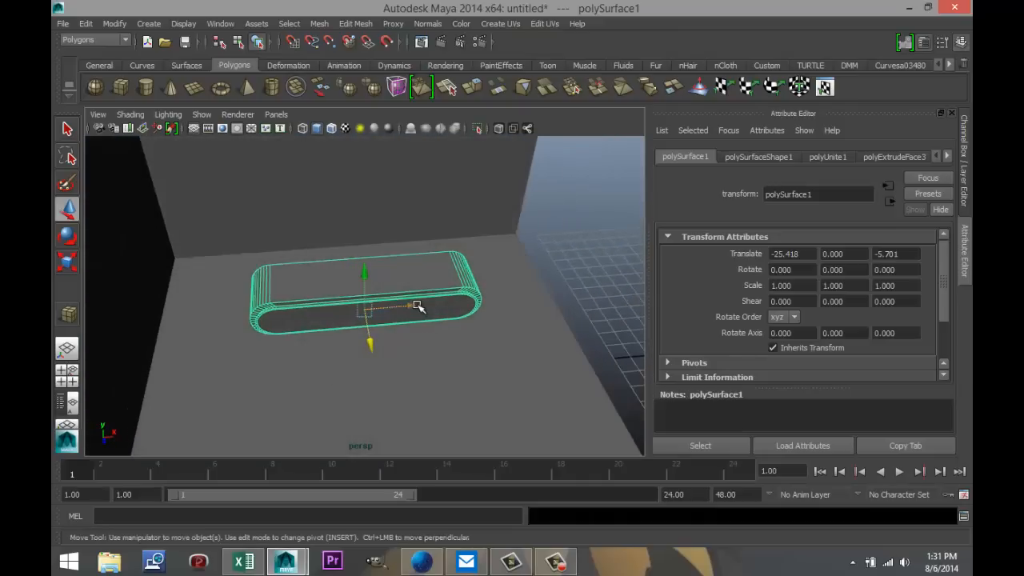
pyautogui.moveTo(418, 304); pyautogui.dragTo(366, 311)
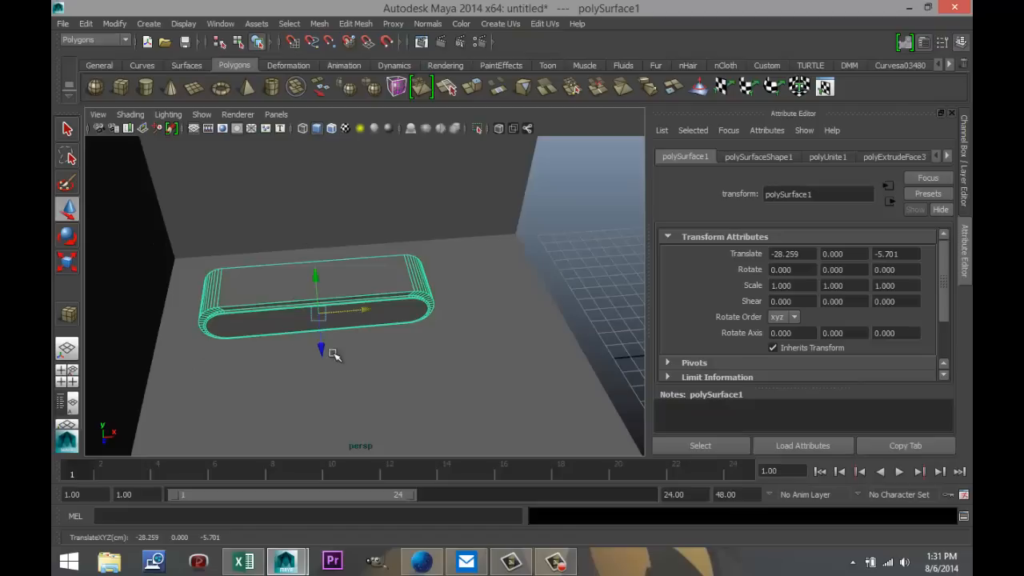
pyautogui.moveTo(322, 348); pyautogui.dragTo(324, 345)
pyautogui.keyDown('alt'); pyautogui.moveTo(463, 324); pyautogui.dragTo(413, 376); pyautogui.keyUp('alt')
pyautogui.moveTo(318, 337); pyautogui.dragTo(320, 320)
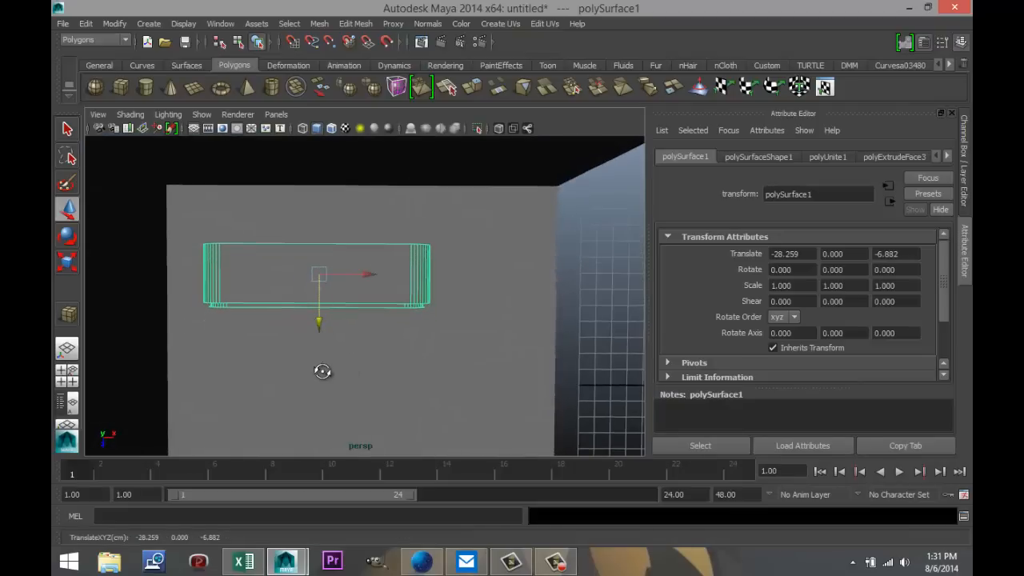
# In the front view, raise the combined mesh to about Y 0.2 so its base rests on the room's floor.
pyautogui.keyDown('alt'); pyautogui.moveTo(320, 367); pyautogui.dragTo(114, 373); pyautogui.keyUp('alt')
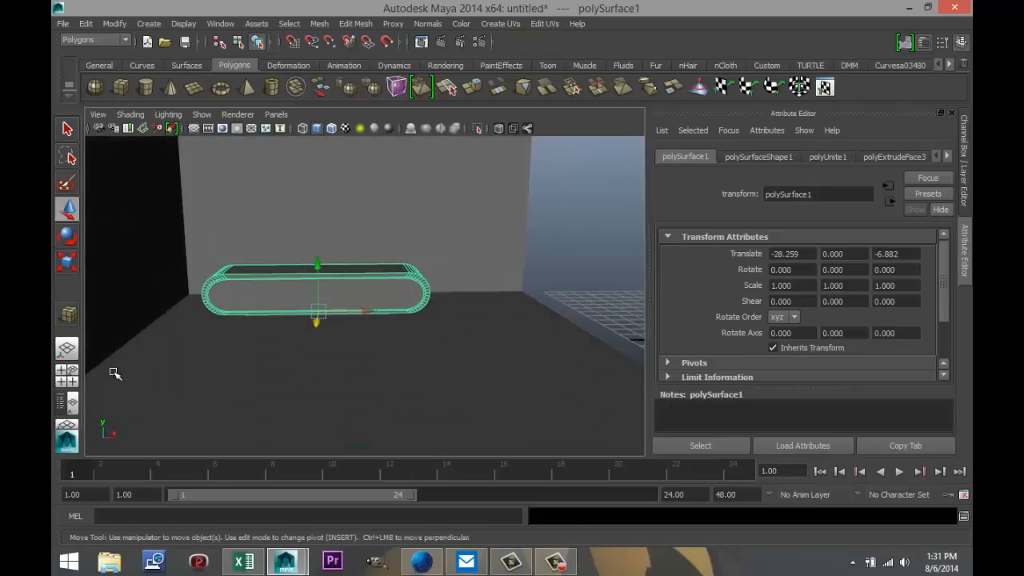
pyautogui.click(66, 384)
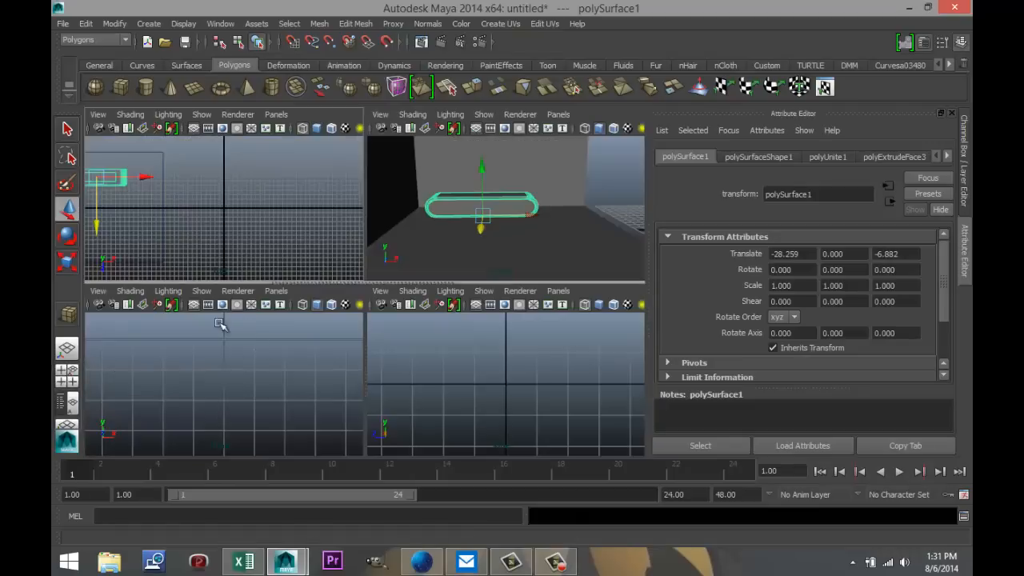
pyautogui.scroll(-2, 254, 369)
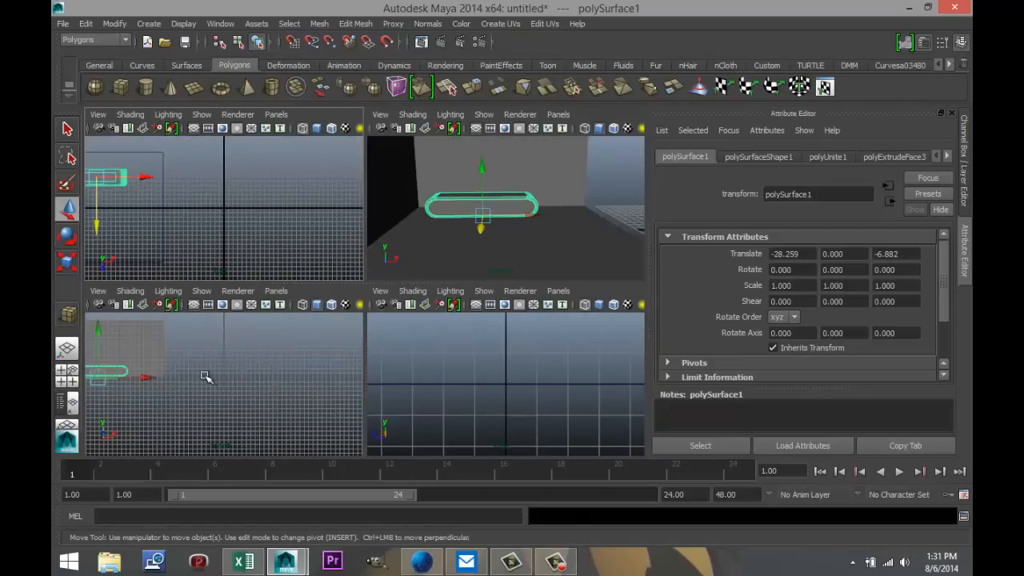
pyautogui.press('space')
pyautogui.press('f')
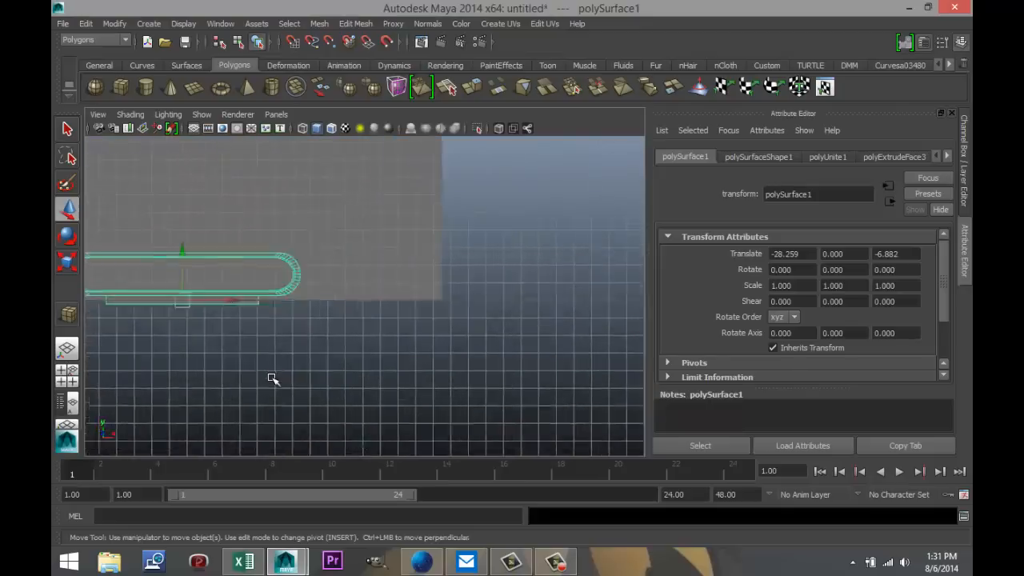
pyautogui.scroll(-3, 365, 324)
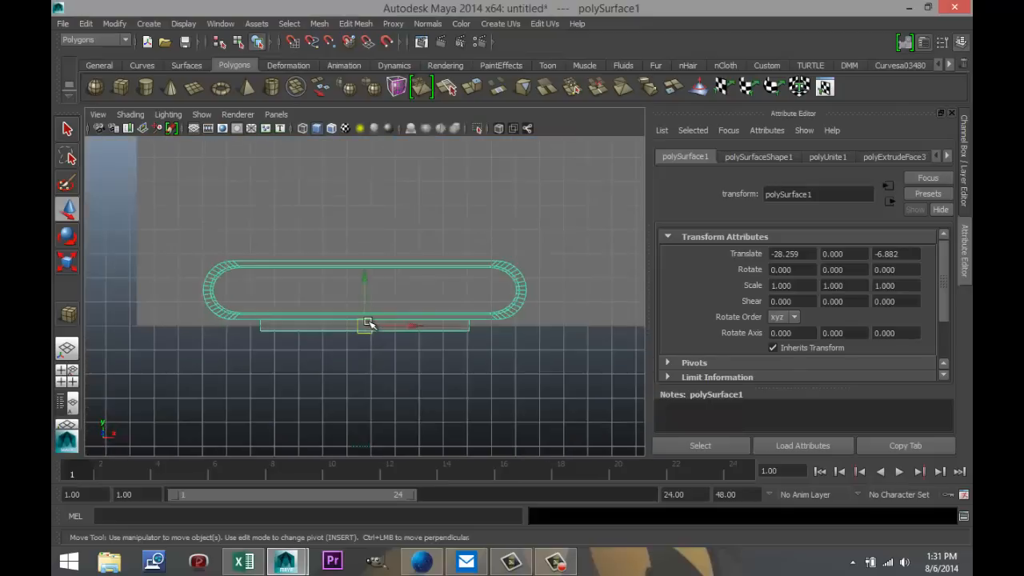
pyautogui.scroll(1, 366, 314)
pyautogui.moveTo(367, 289); pyautogui.dragTo(366, 281)
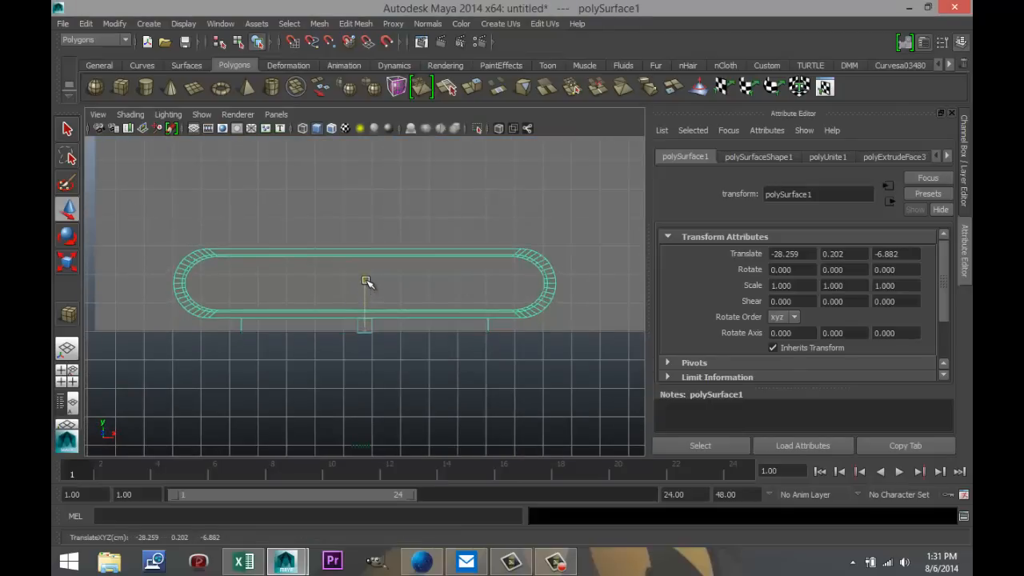
# In the perspective view, create a long, thin, flat polygon cube on the grid beside the room.
pyautogui.press('space')
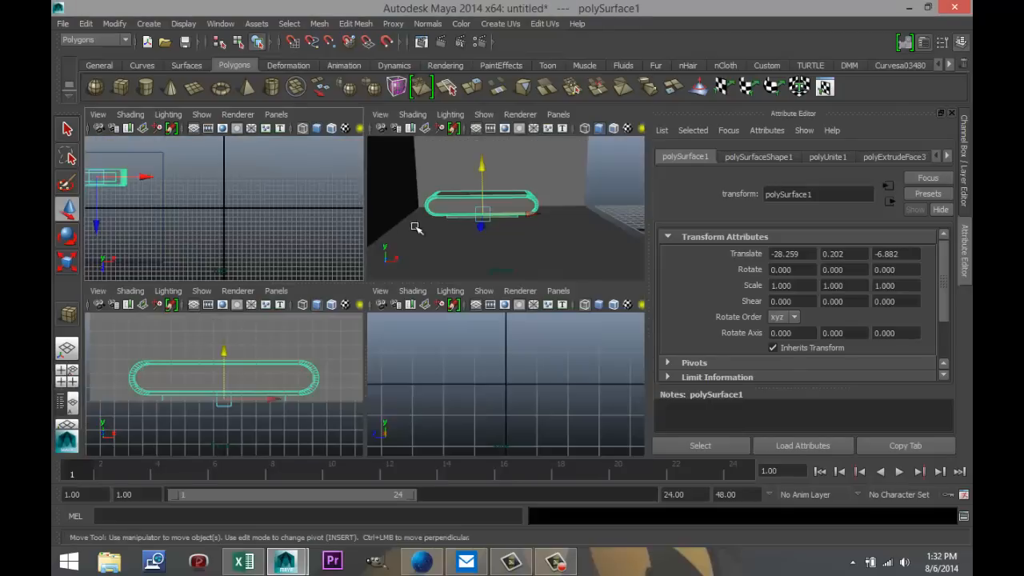
pyautogui.press('space')
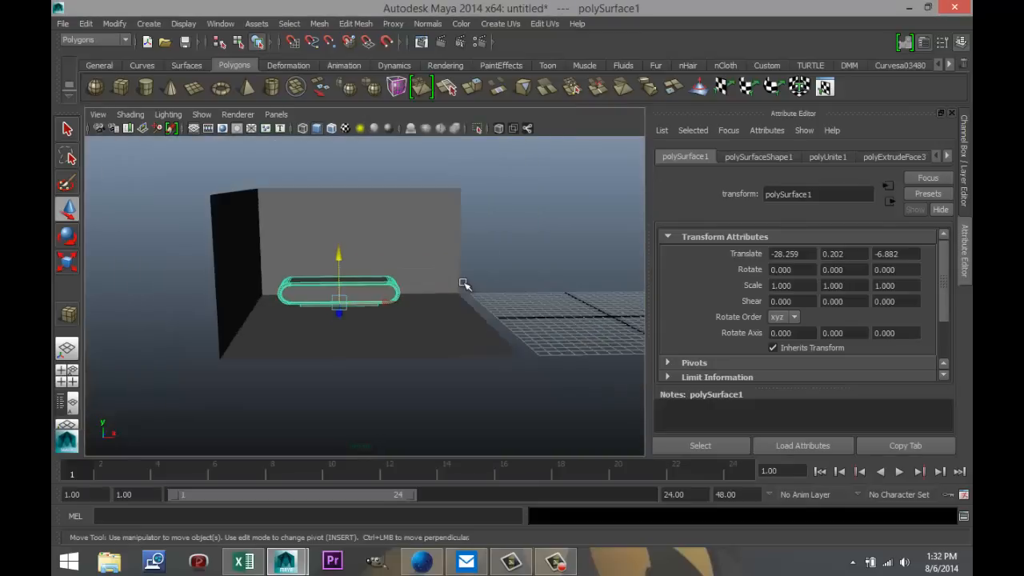
pyautogui.scroll(-2, 464, 285)
pyautogui.scroll(1, 469, 288)
pyautogui.keyDown('alt'); pyautogui.moveTo(469, 287); pyautogui.dragTo(413, 331); pyautogui.keyUp('alt')
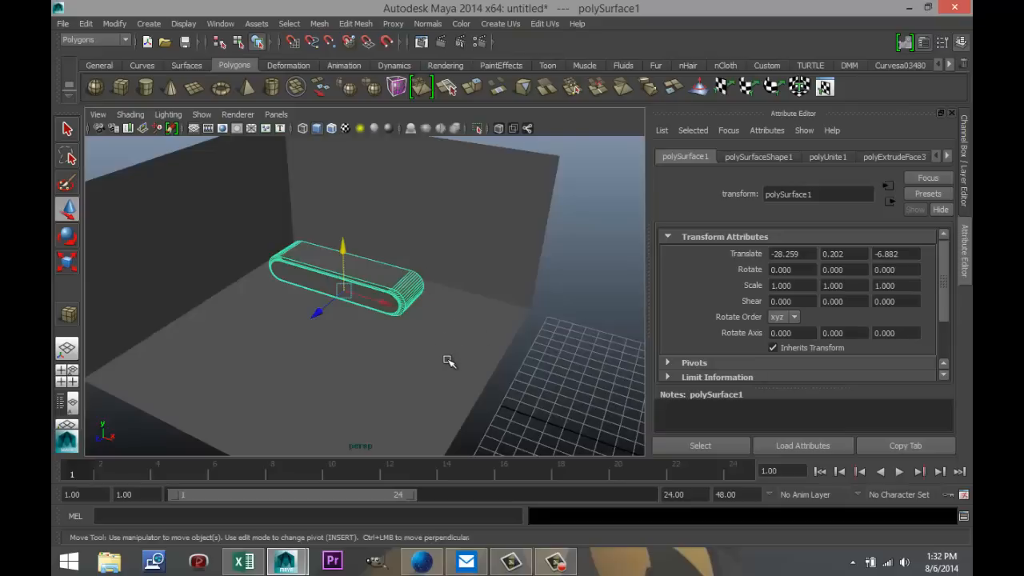
pyautogui.scroll(-2, 447, 361)
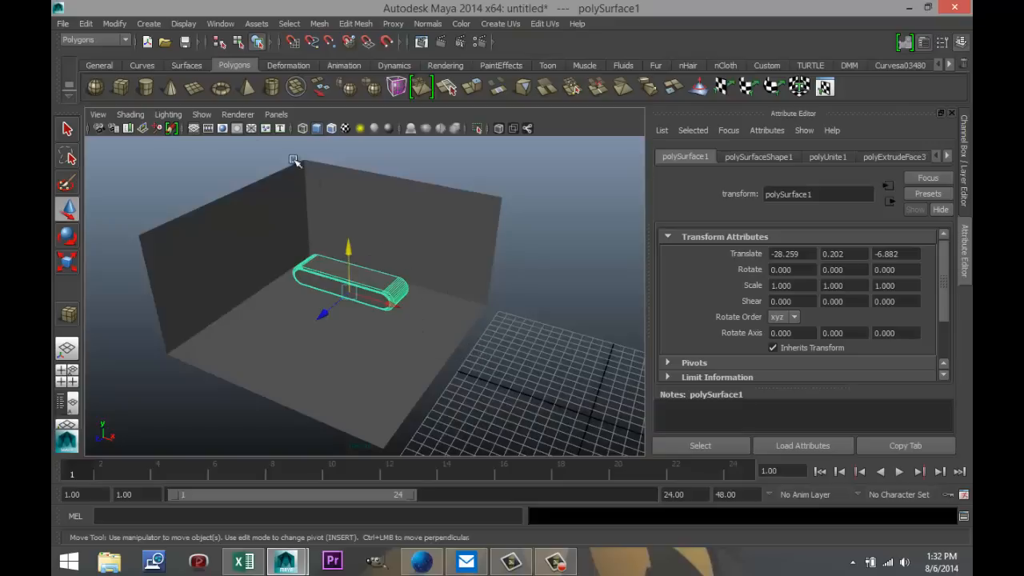
pyautogui.click(121, 90)
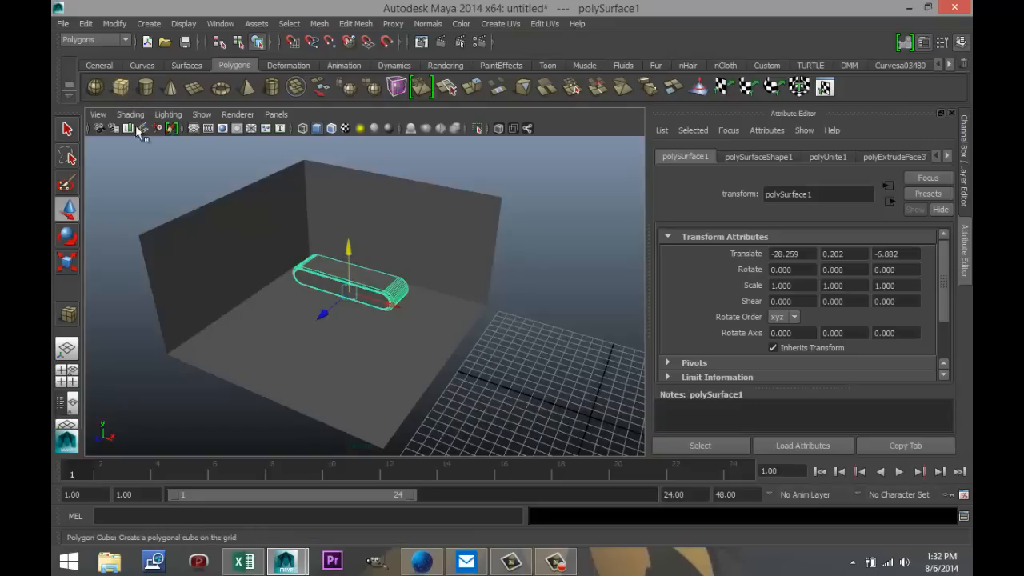
pyautogui.scroll(-5, 480, 332)
pyautogui.moveTo(454, 340); pyautogui.dragTo(489, 346)
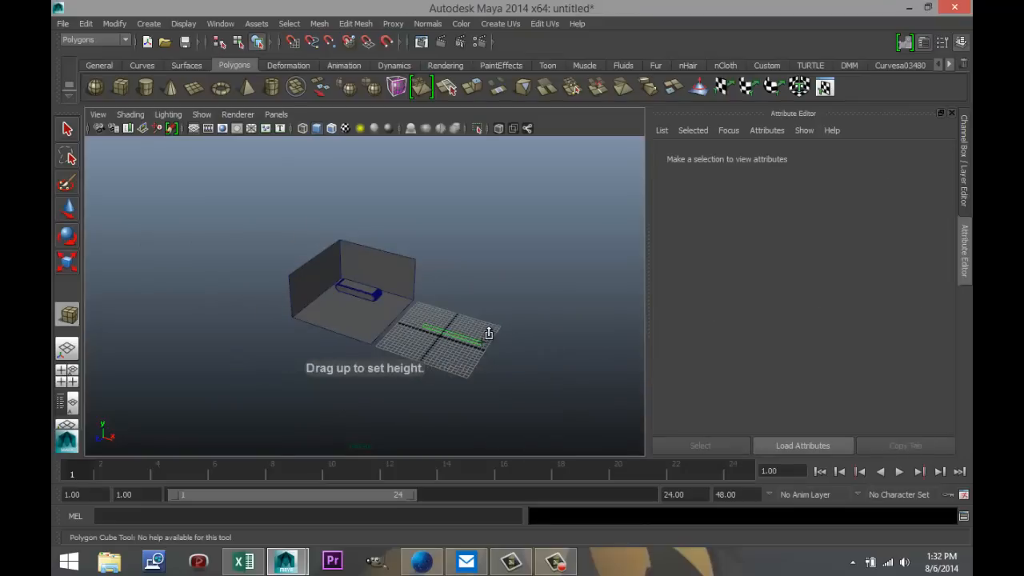
pyautogui.click(483, 339)
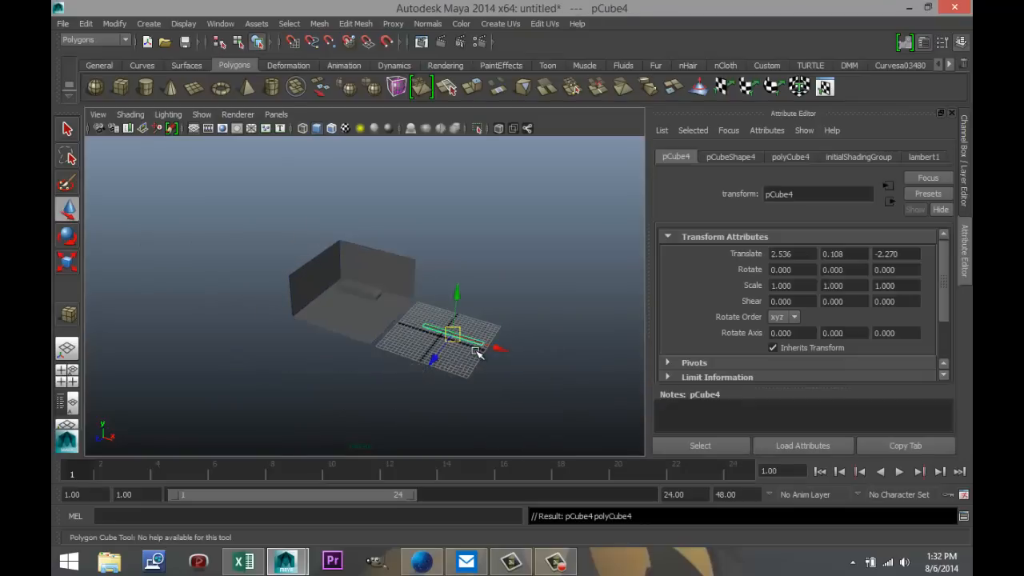
pyautogui.press('f')
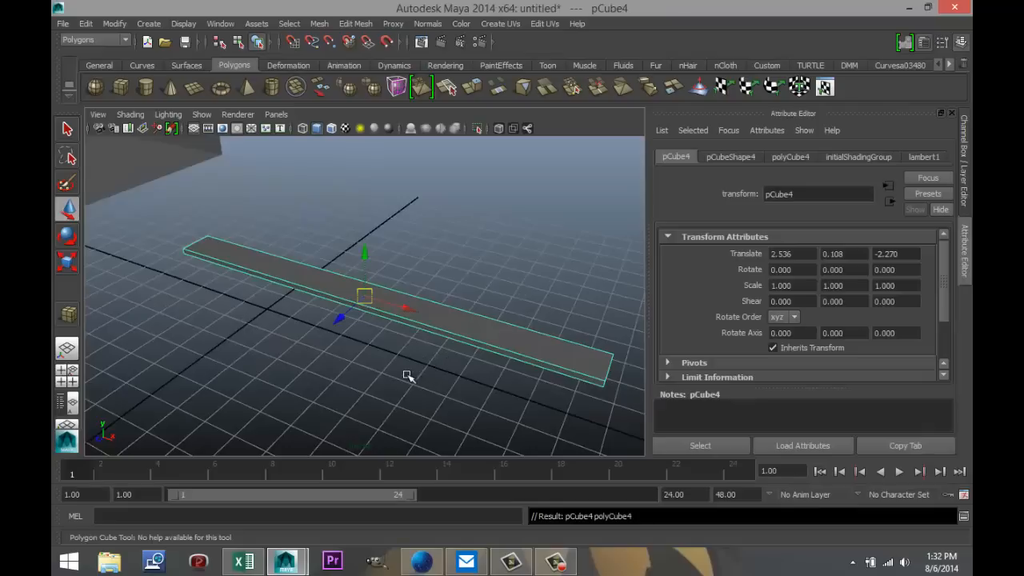
pyautogui.scroll(-5, 406, 376)
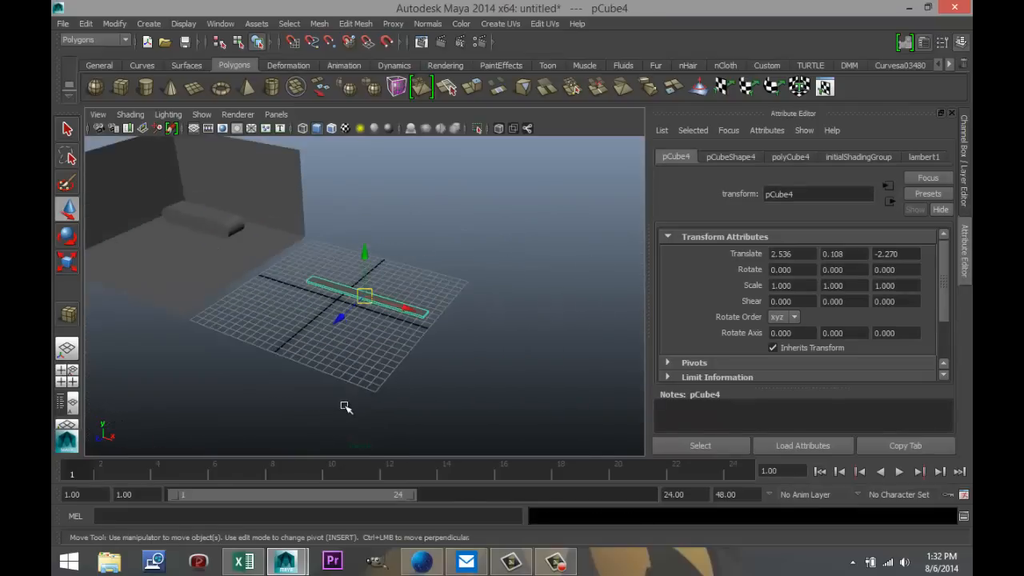
# In the front view, duplicate the long flat piece and raise the copy to about Y 1.99.
pyautogui.keyDown('alt'); pyautogui.moveTo(328, 405); pyautogui.dragTo(381, 384); pyautogui.keyUp('alt')
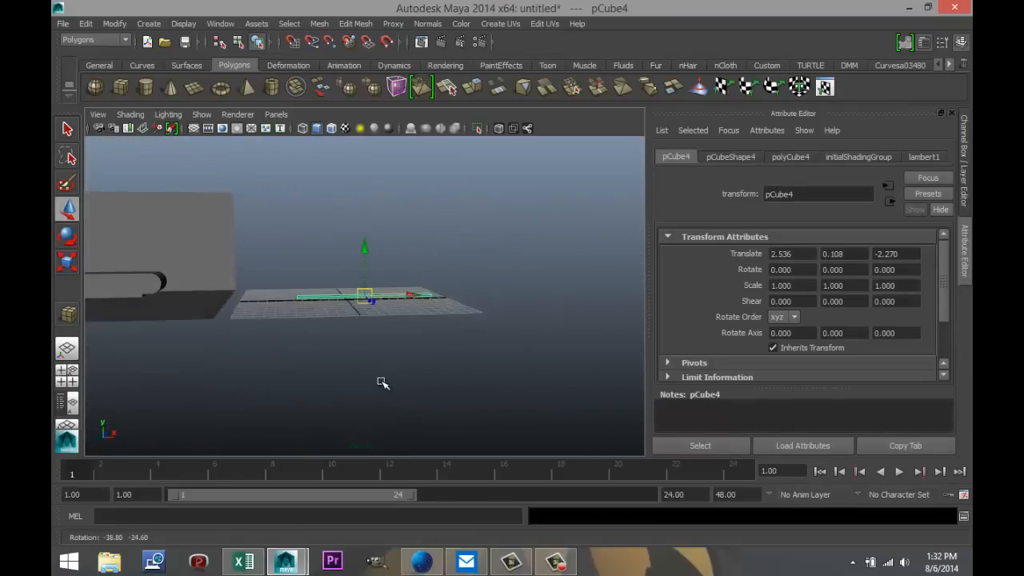
pyautogui.click(67, 374)
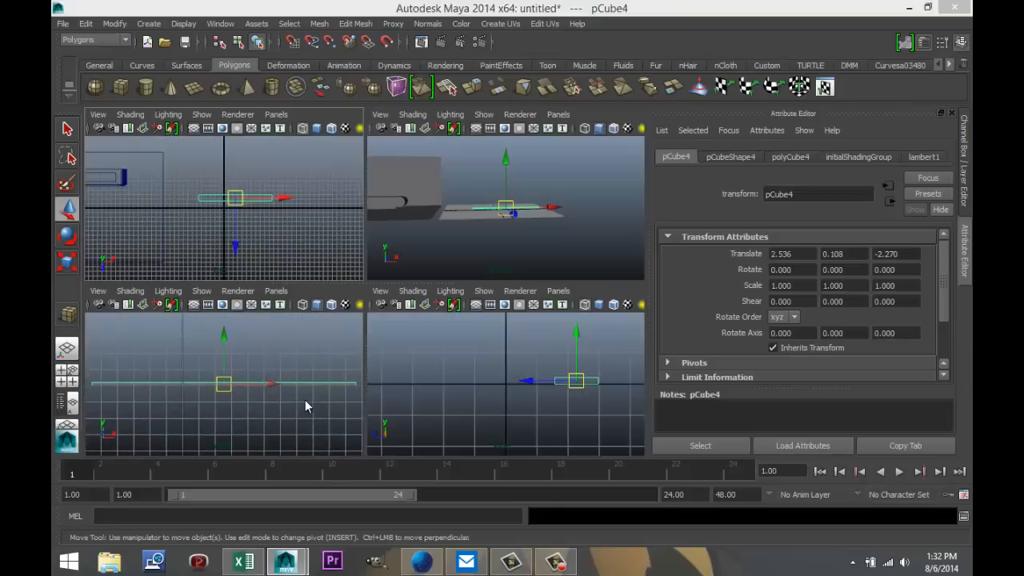
pyautogui.press('space')
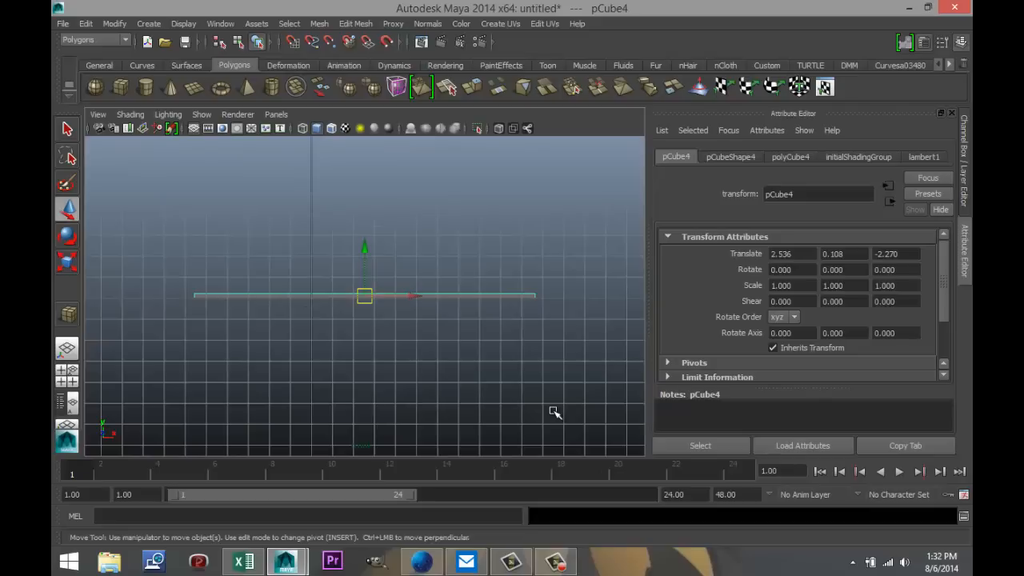
pyautogui.hotkey('ctrl', 'd')
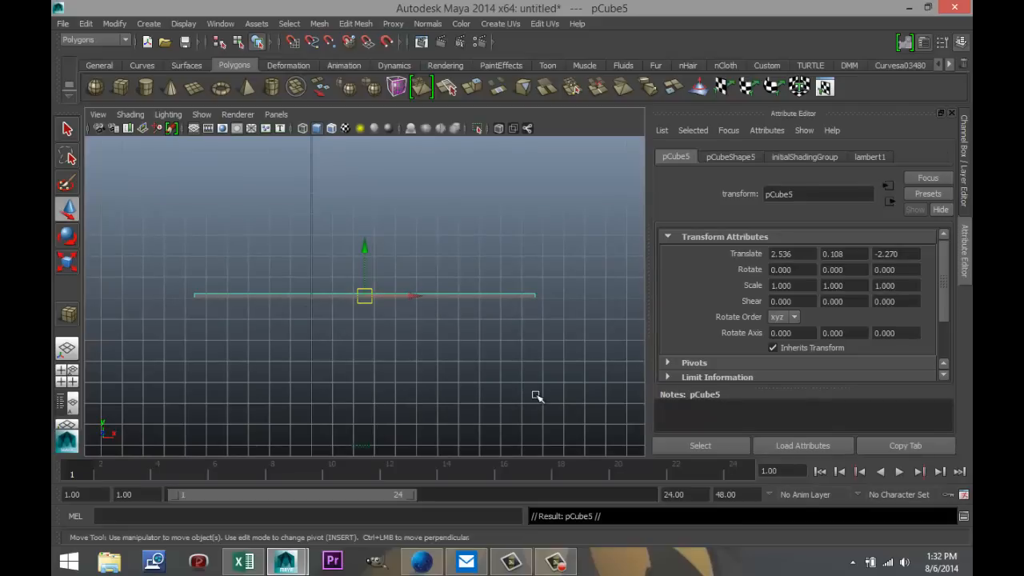
pyautogui.moveTo(365, 248); pyautogui.dragTo(364, 208)
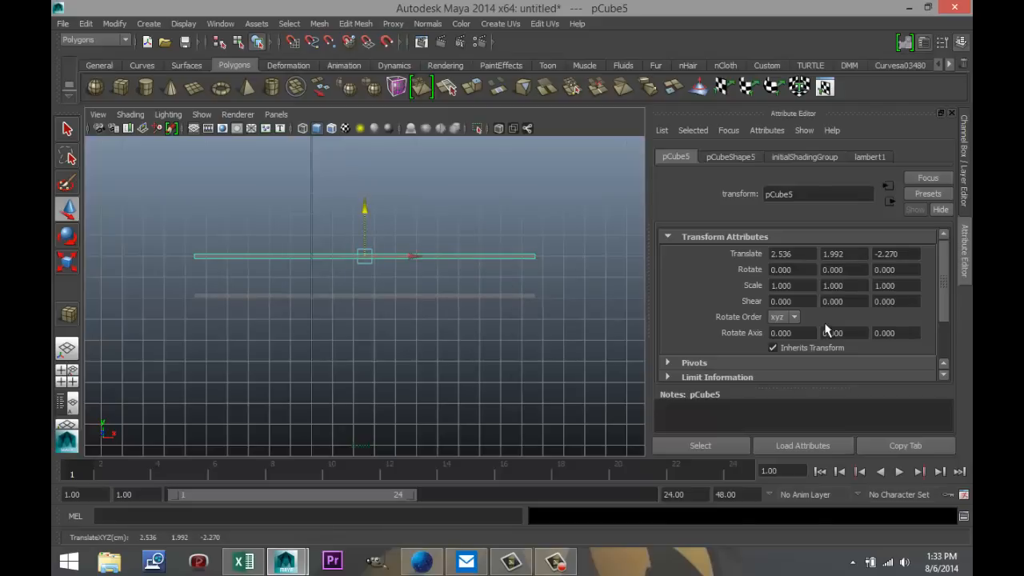
# Repeat the duplicate with the same upward offset three more times to stack five evenly spaced flat pieces.
pyautogui.hotkey('shift', 'd')
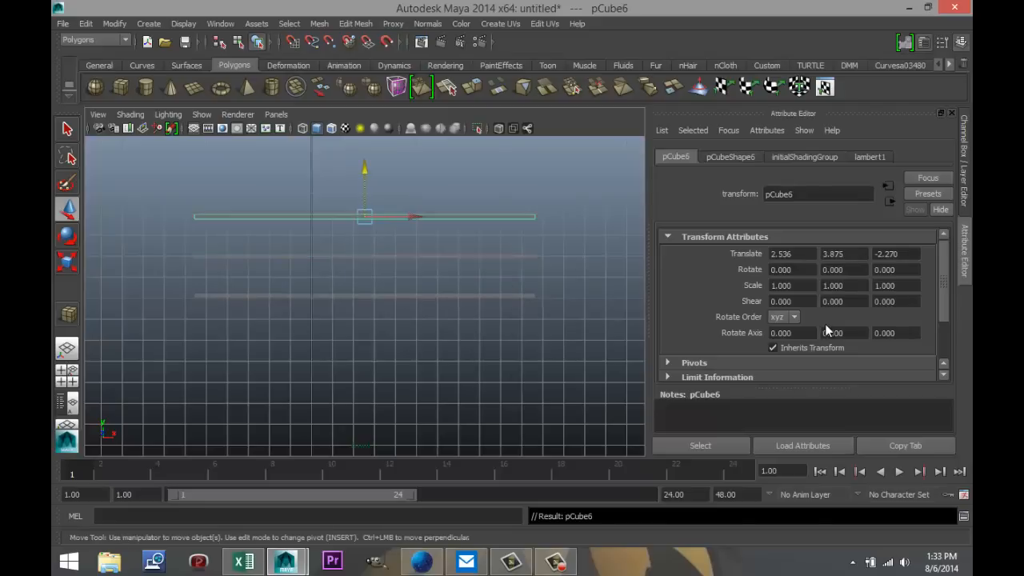
pyautogui.hotkey('shift', 'd')
pyautogui.hotkey('shift', 'd')
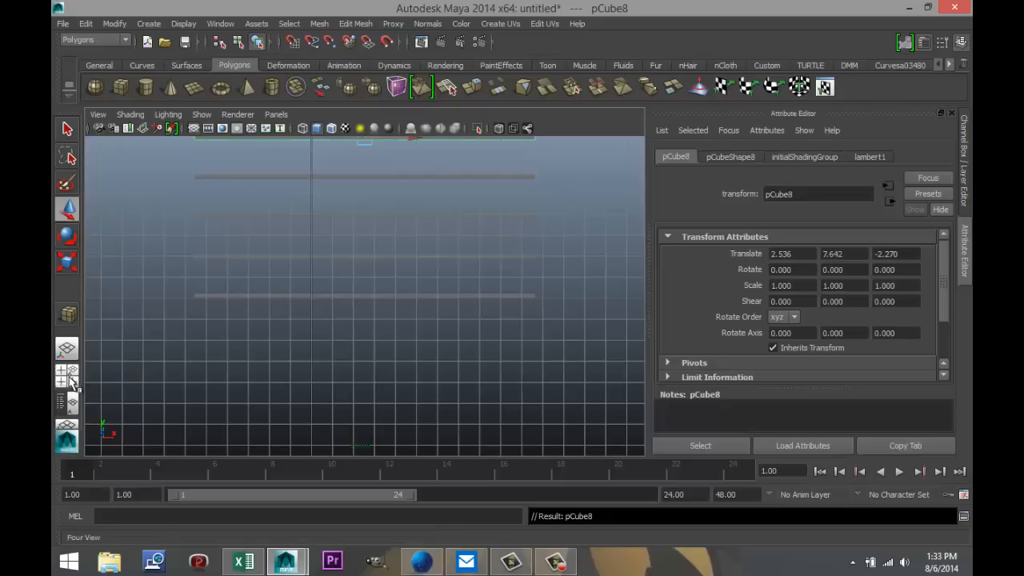
# In the perspective view, select all five stacked flat pieces and combine them into one mesh.
pyautogui.press('space')
pyautogui.press('space')
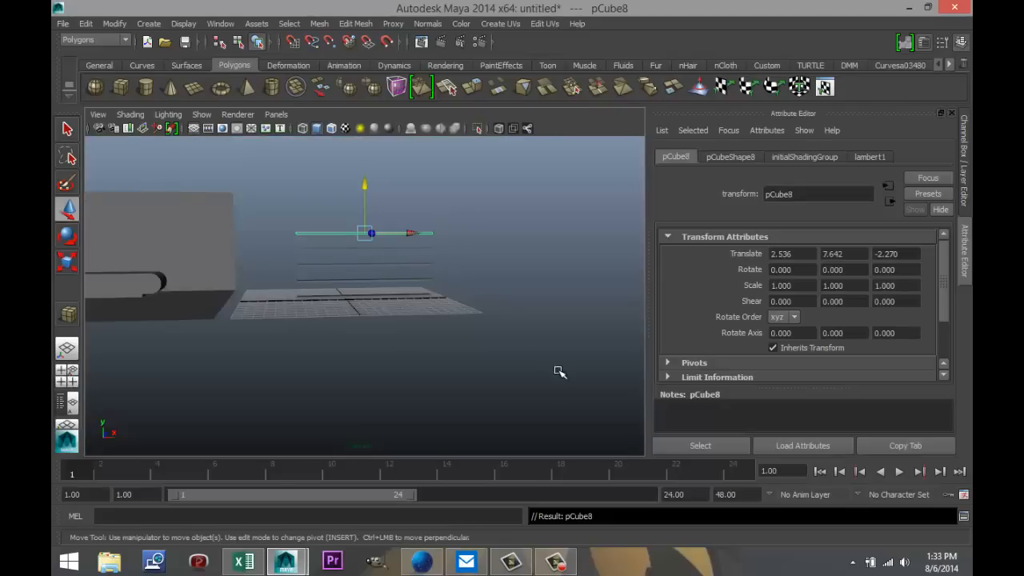
pyautogui.keyDown('alt'); pyautogui.moveTo(511, 397); pyautogui.dragTo(433, 411); pyautogui.keyUp('alt')
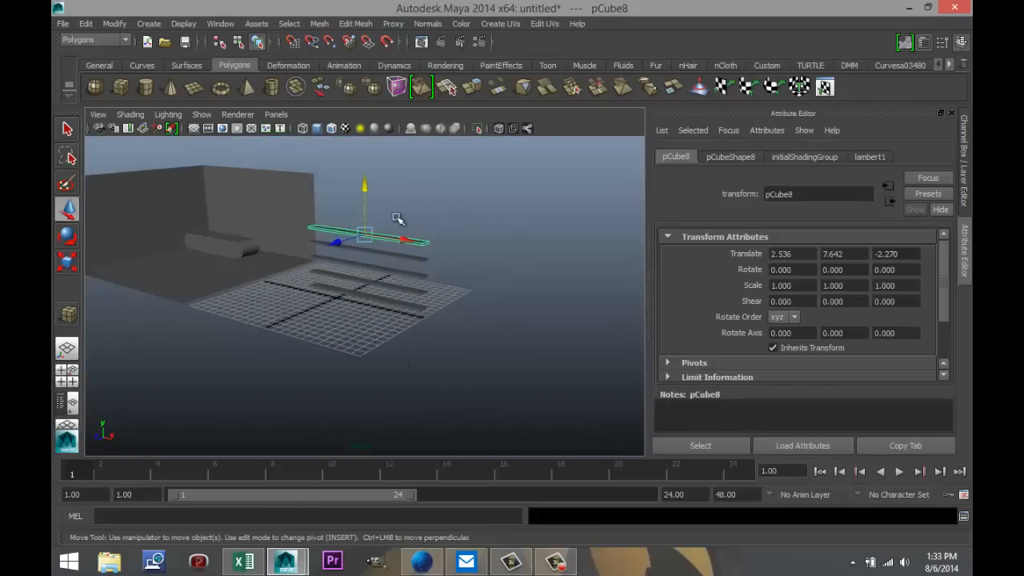
pyautogui.moveTo(398, 218); pyautogui.dragTo(481, 385)
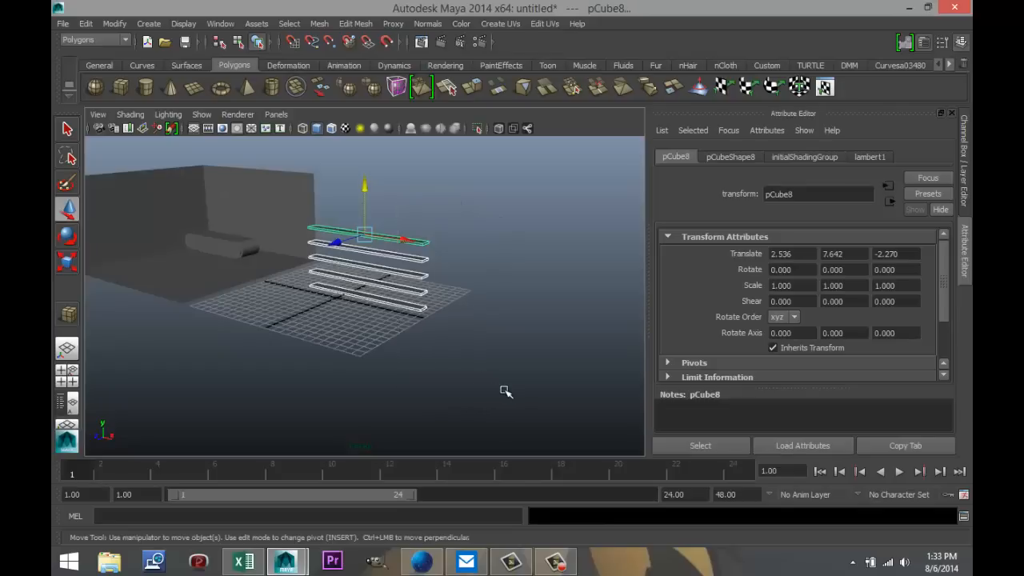
pyautogui.click(319, 23)
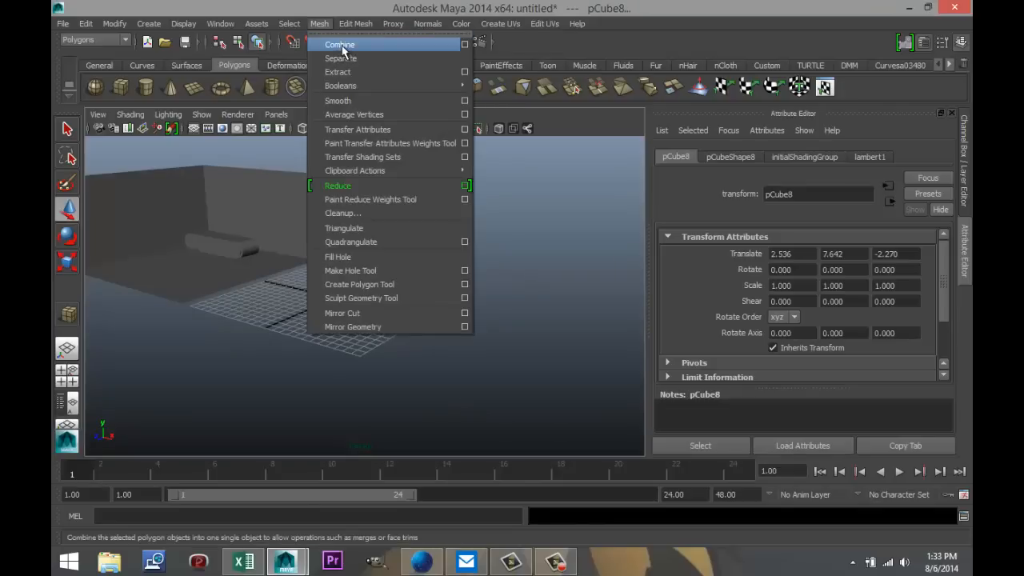
pyautogui.click(341, 45)
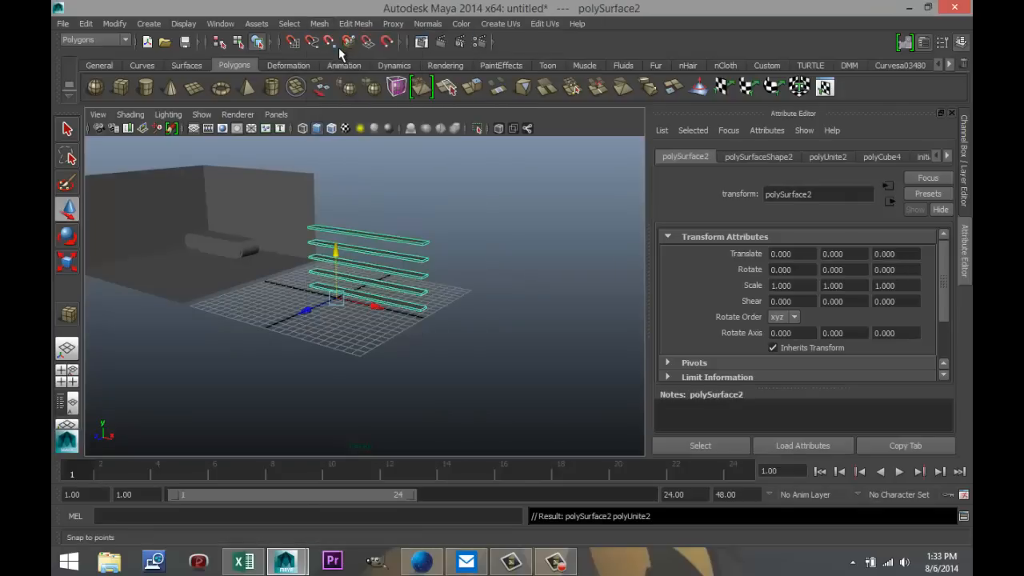
# In the top view, move the combined shelves into the room behind the rounded box, to about X -30.8 and Z -9.28.
pyautogui.click(69, 384)
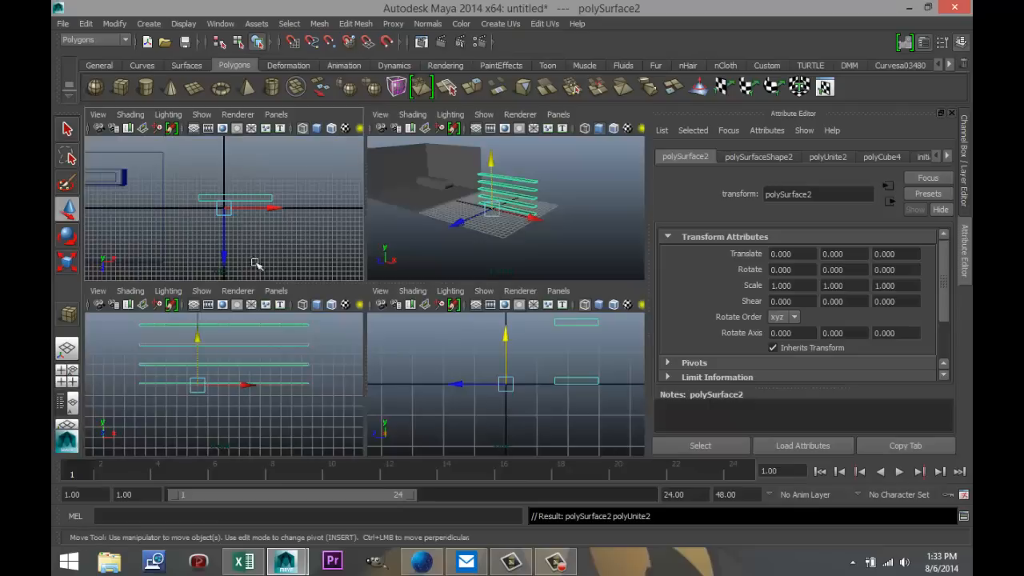
pyautogui.press('space')
pyautogui.scroll(-3, 301, 258)
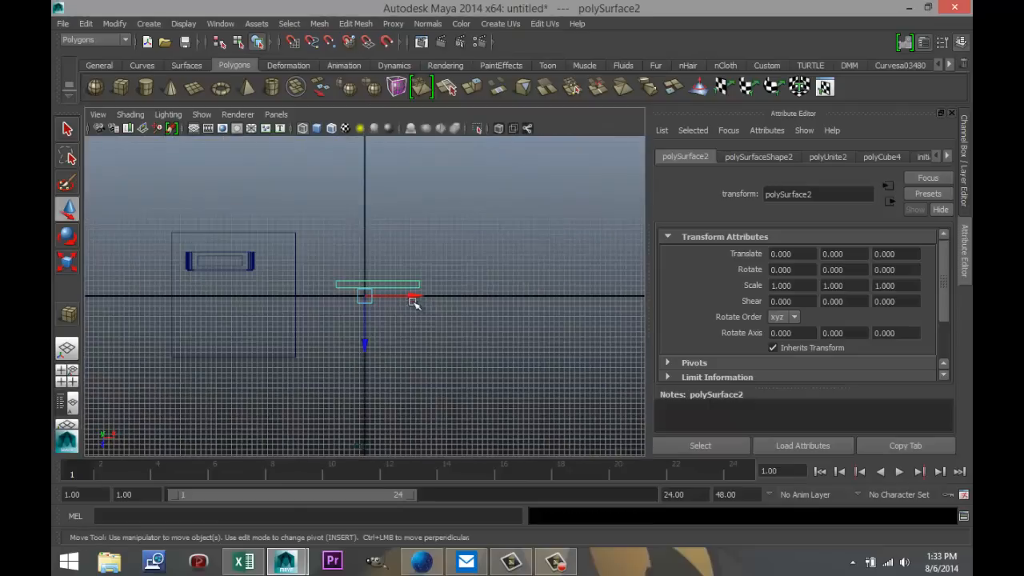
pyautogui.moveTo(414, 297); pyautogui.dragTo(251, 298)
pyautogui.moveTo(206, 339); pyautogui.dragTo(212, 293)
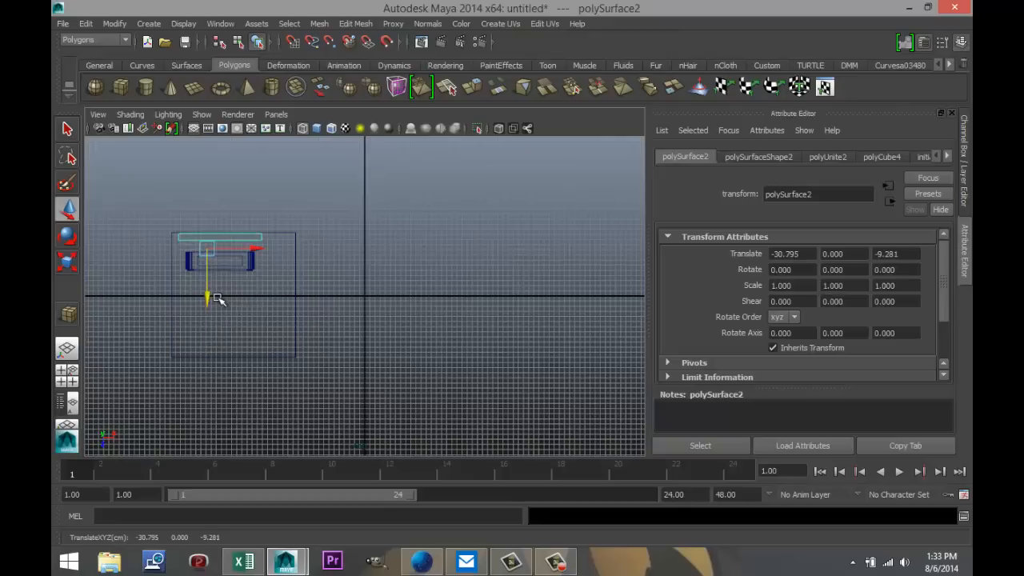
# Fine-tune the shelves' position against the room's rear wall, to about X -30.9 and Z -9.39.
pyautogui.press('f')
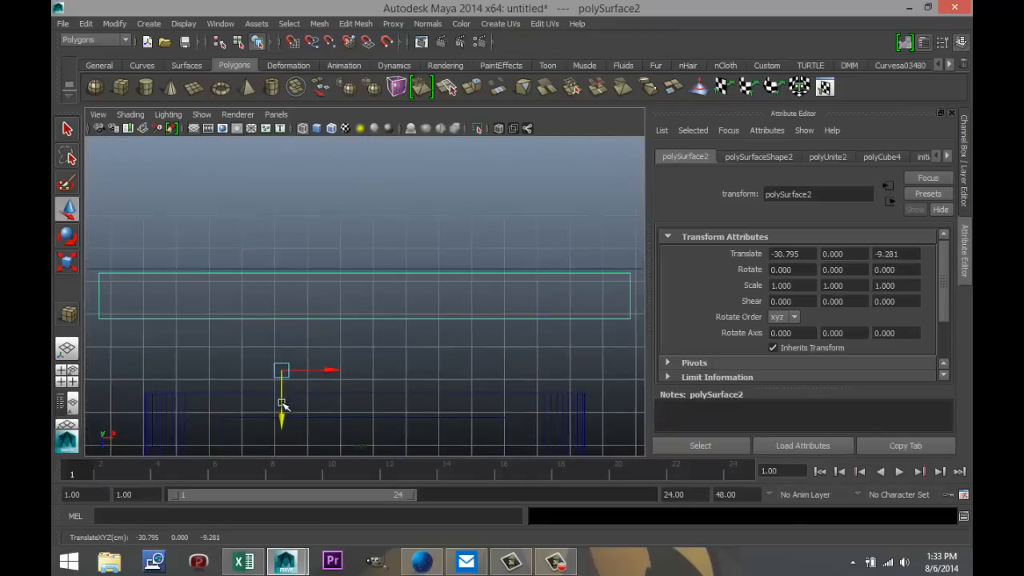
pyautogui.moveTo(284, 406); pyautogui.dragTo(284, 401)
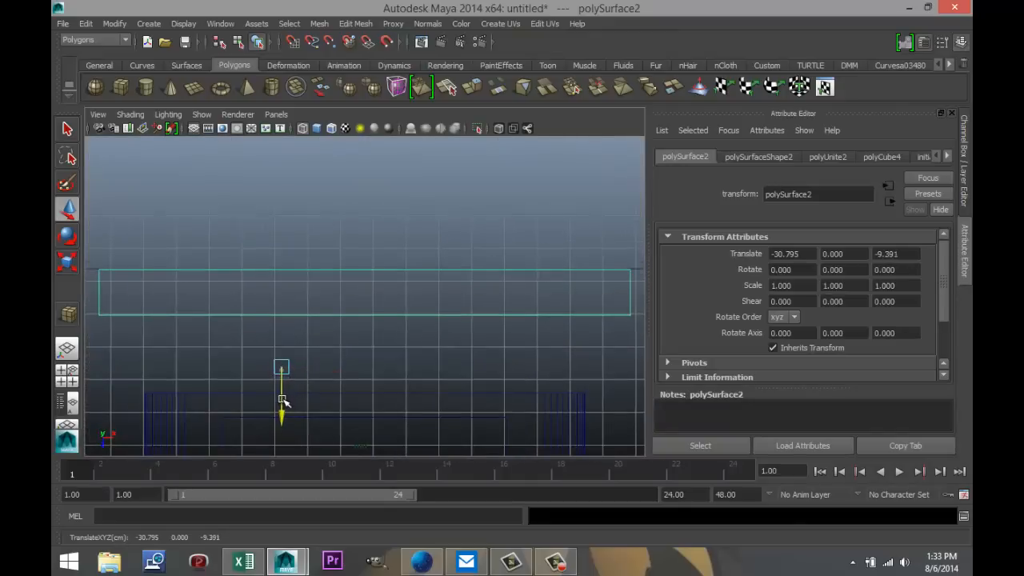
pyautogui.scroll(-3, 288, 409)
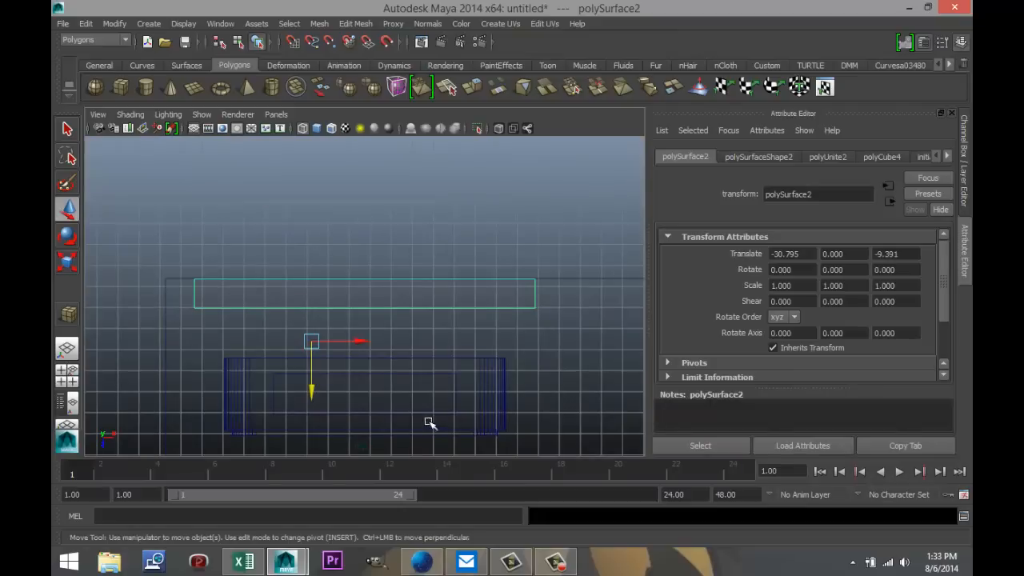
pyautogui.moveTo(365, 345); pyautogui.dragTo(362, 346)
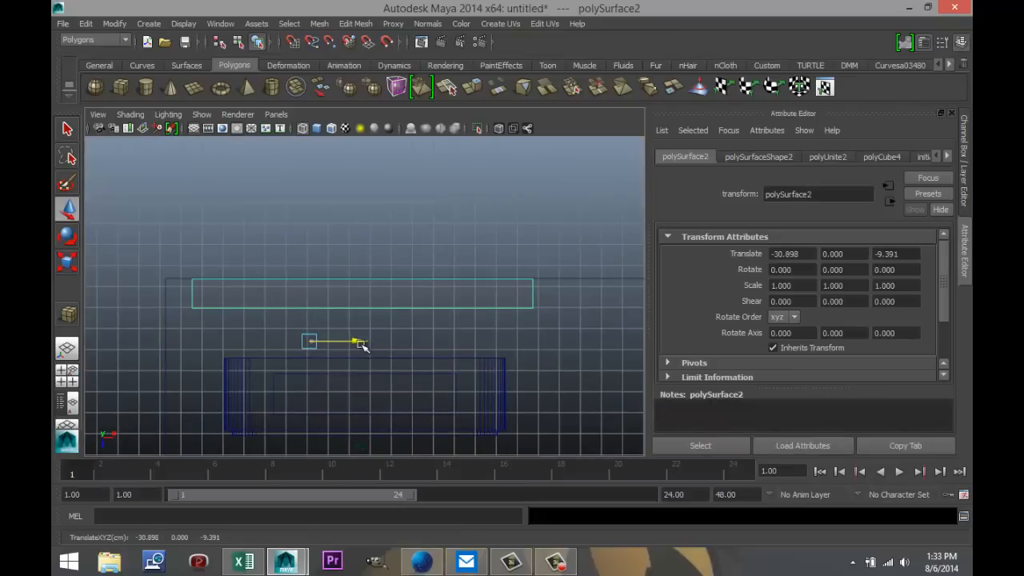
# In the front view, raise the combined shelves to about Y 3.36 so they sit above the rounded box.
pyautogui.click(76, 384)
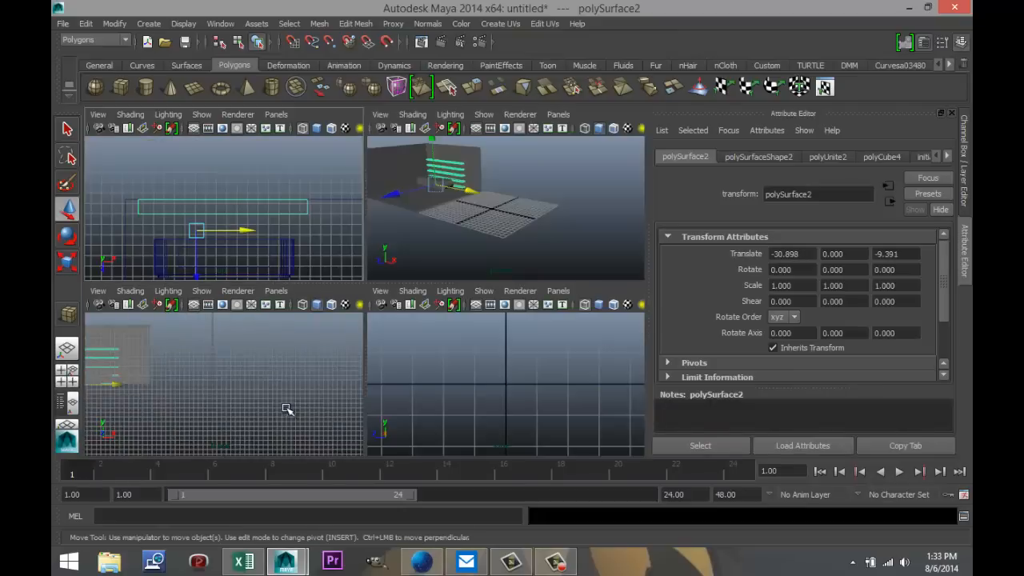
pyautogui.press('space')
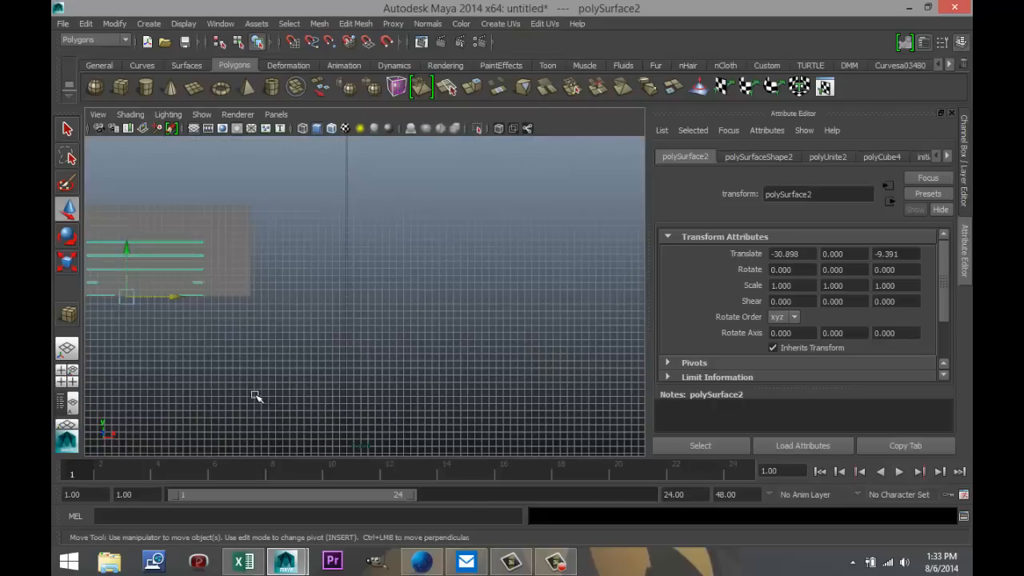
pyautogui.press('f')
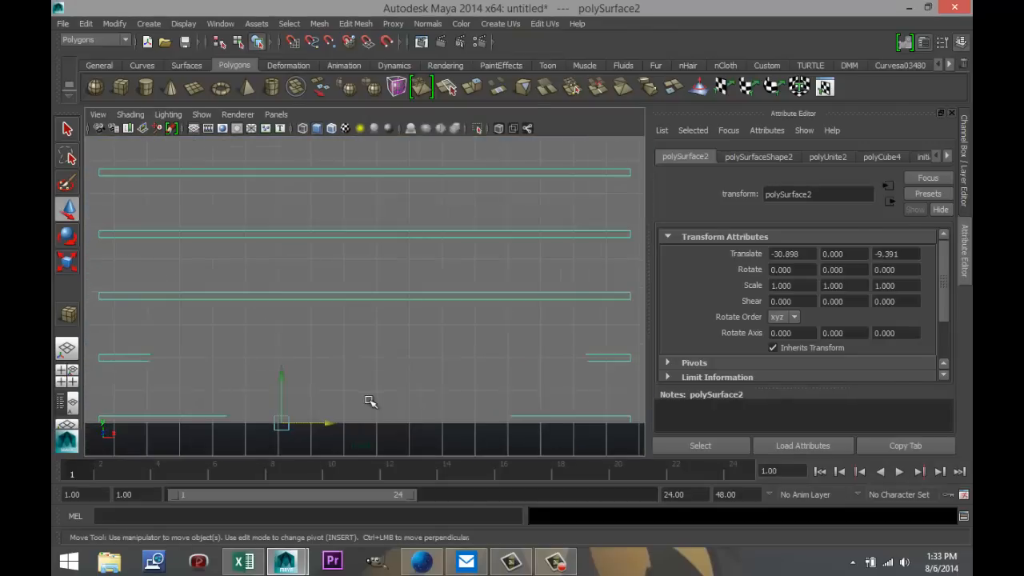
pyautogui.moveTo(313, 332); pyautogui.dragTo(339, 268)
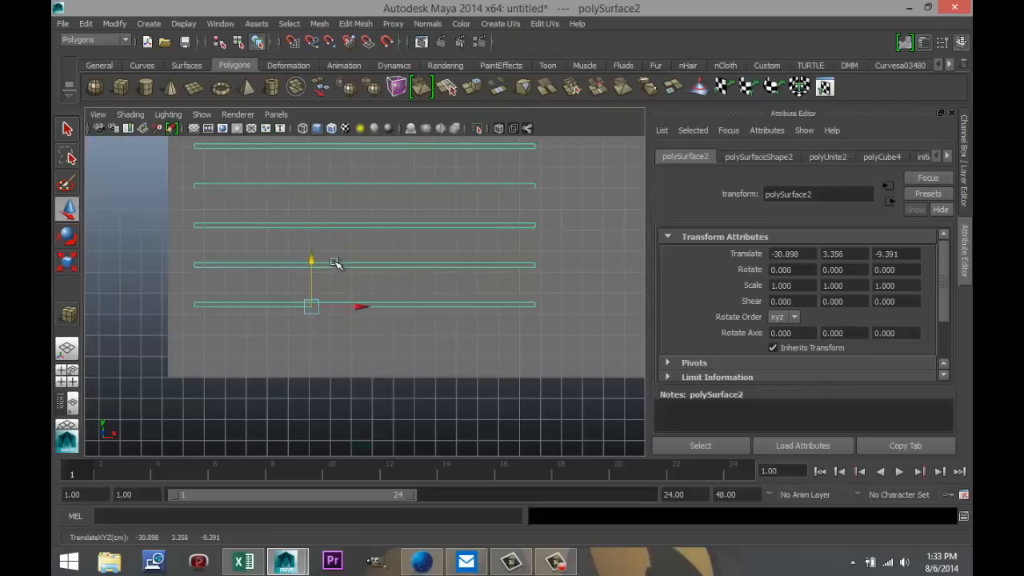
pyautogui.scroll(-2, 340, 288)
pyautogui.scroll(-2, 340, 288)
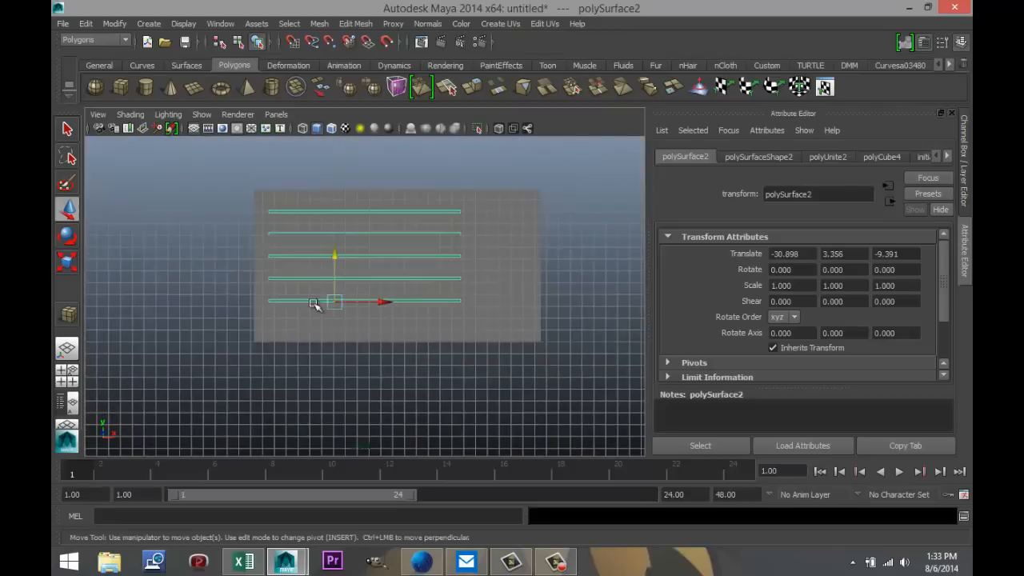
# Examine the shelves' placement on the rear wall above the rounded box from several angles in the perspective view.
pyautogui.click(72, 377)
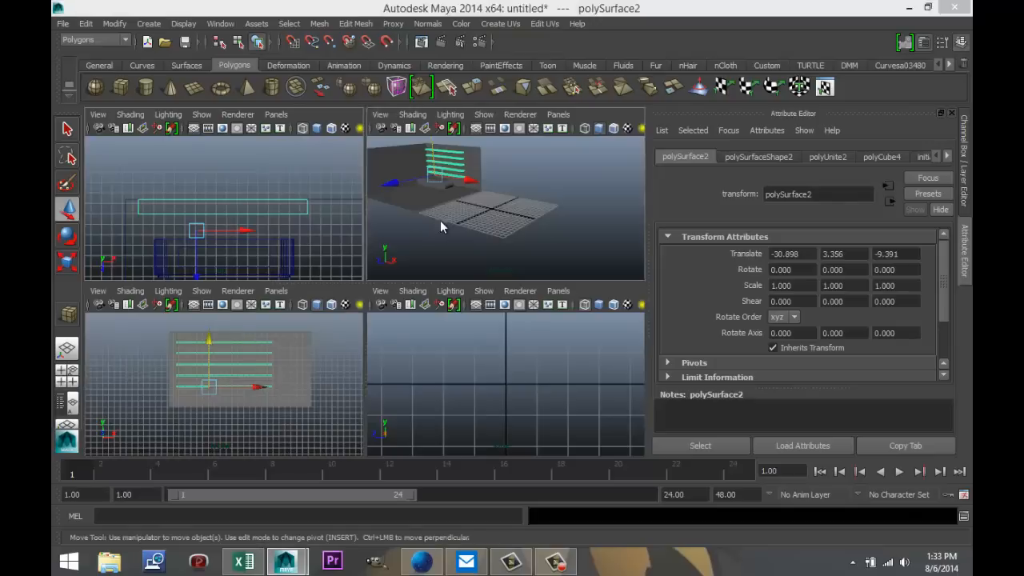
pyautogui.press('space')
pyautogui.scroll(3, 400, 264)
pyautogui.keyDown('alt'); pyautogui.moveTo(361, 275); pyautogui.dragTo(555, 440); pyautogui.keyUp('alt')
pyautogui.scroll(3, 495, 372)
pyautogui.keyDown('alt'); pyautogui.moveTo(545, 363); pyautogui.dragTo(479, 364); pyautogui.keyUp('alt')
pyautogui.keyDown('alt'); pyautogui.moveTo(507, 364); pyautogui.dragTo(140, 331, button='middle'); pyautogui.keyUp('alt')
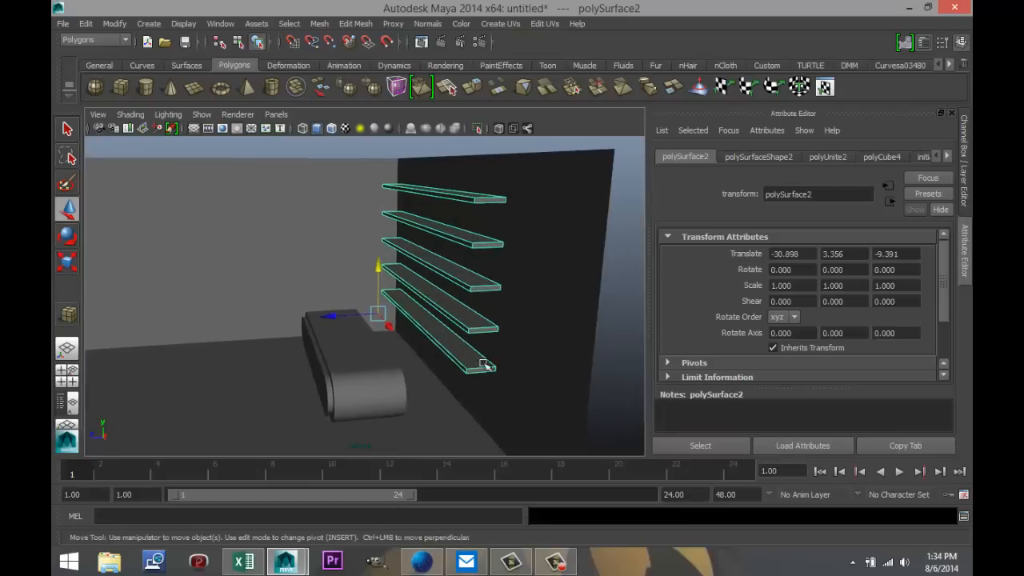
pyautogui.keyDown('alt'); pyautogui.moveTo(392, 366); pyautogui.dragTo(146, 363, button='middle'); pyautogui.keyUp('alt')
pyautogui.keyDown('alt'); pyautogui.moveTo(427, 385); pyautogui.dragTo(420, 385, button='middle'); pyautogui.keyUp('alt')
pyautogui.keyDown('alt'); pyautogui.moveTo(420, 385); pyautogui.dragTo(318, 386); pyautogui.keyUp('alt')
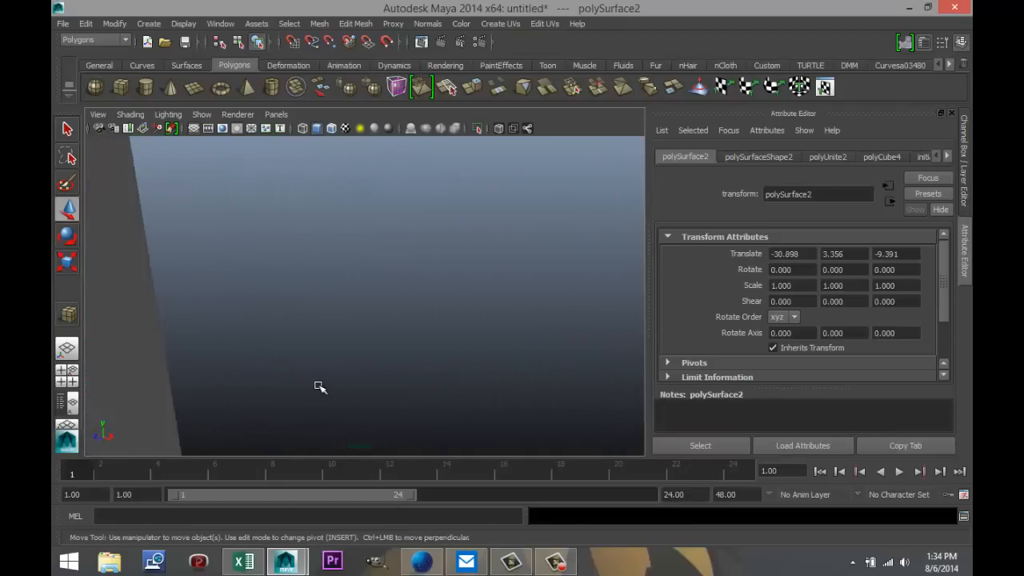
pyautogui.scroll(-8, 328, 387)
pyautogui.keyDown('alt'); pyautogui.moveTo(288, 398); pyautogui.dragTo(518, 405, button='middle'); pyautogui.keyUp('alt')
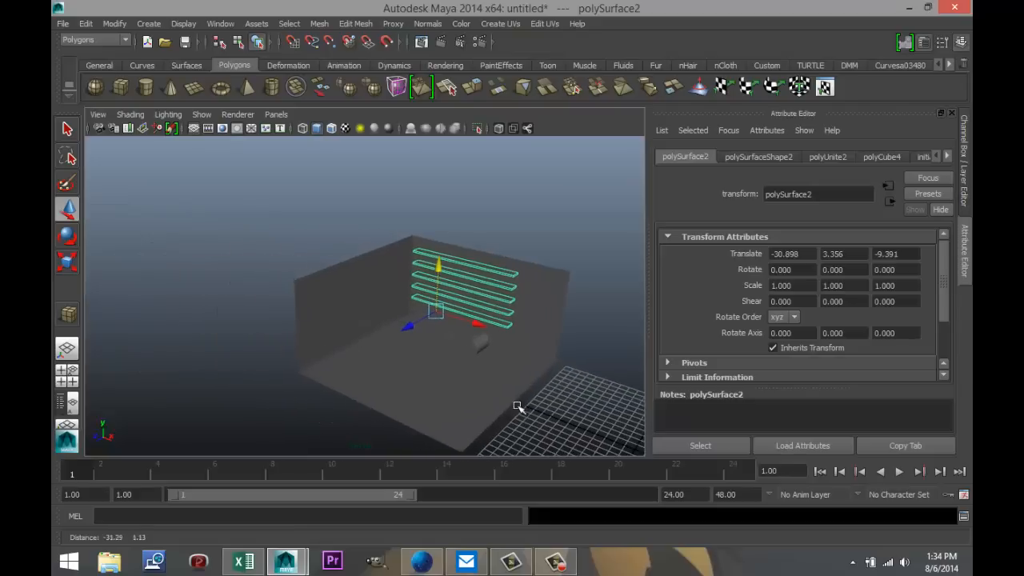
pyautogui.scroll(6, 497, 404)
pyautogui.keyDown('alt'); pyautogui.moveTo(410, 395); pyautogui.dragTo(409, 395, button='middle'); pyautogui.keyUp('alt')
pyautogui.scroll(2, 410, 395)
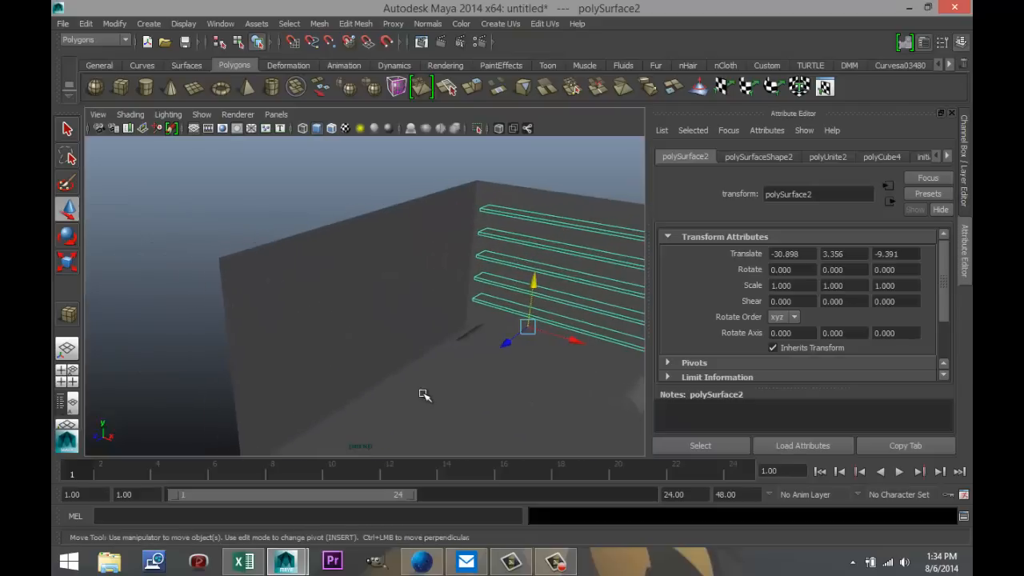
pyautogui.keyDown('alt'); pyautogui.moveTo(423, 393); pyautogui.dragTo(452, 349); pyautogui.keyUp('alt')
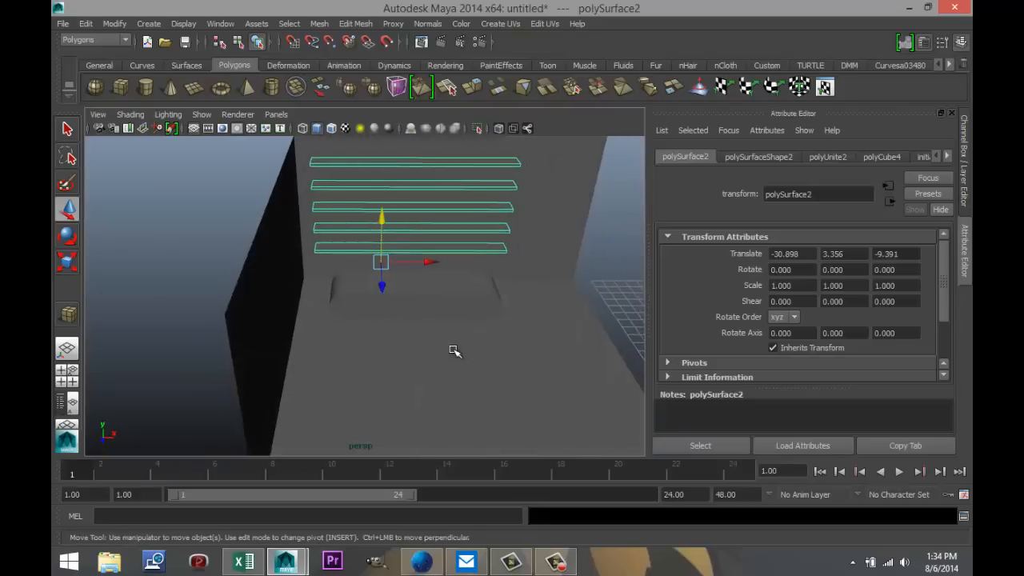
pyautogui.keyDown('alt'); pyautogui.moveTo(496, 346); pyautogui.dragTo(395, 428, button='middle'); pyautogui.keyUp('alt')
pyautogui.keyDown('alt'); pyautogui.moveTo(405, 421); pyautogui.dragTo(403, 398); pyautogui.keyUp('alt')
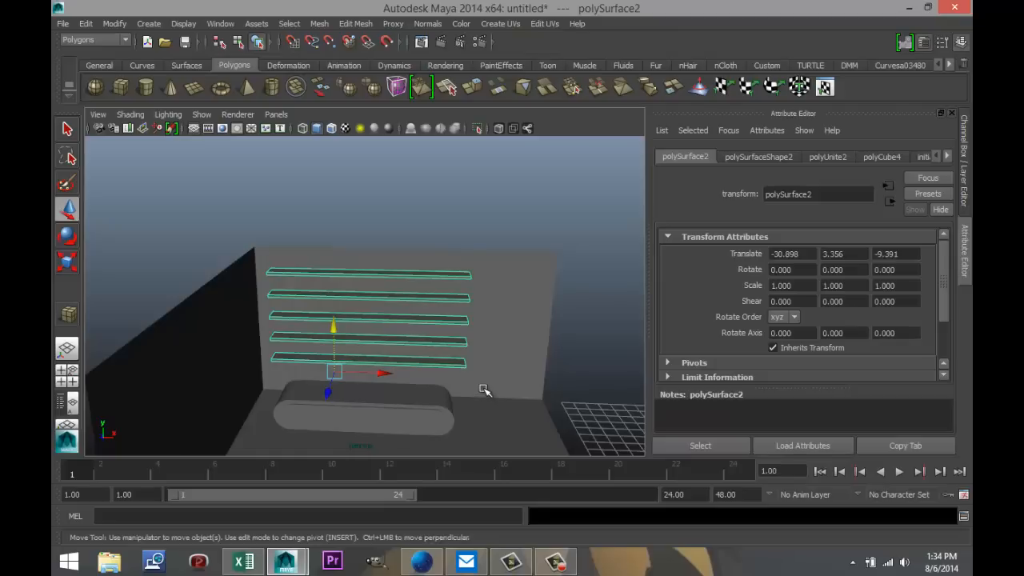
# Create a tall, thin polygon cylinder standing on the grid beside the room, at about X -6.45 and Z 0.9.
pyautogui.scroll(-3, 484, 389)
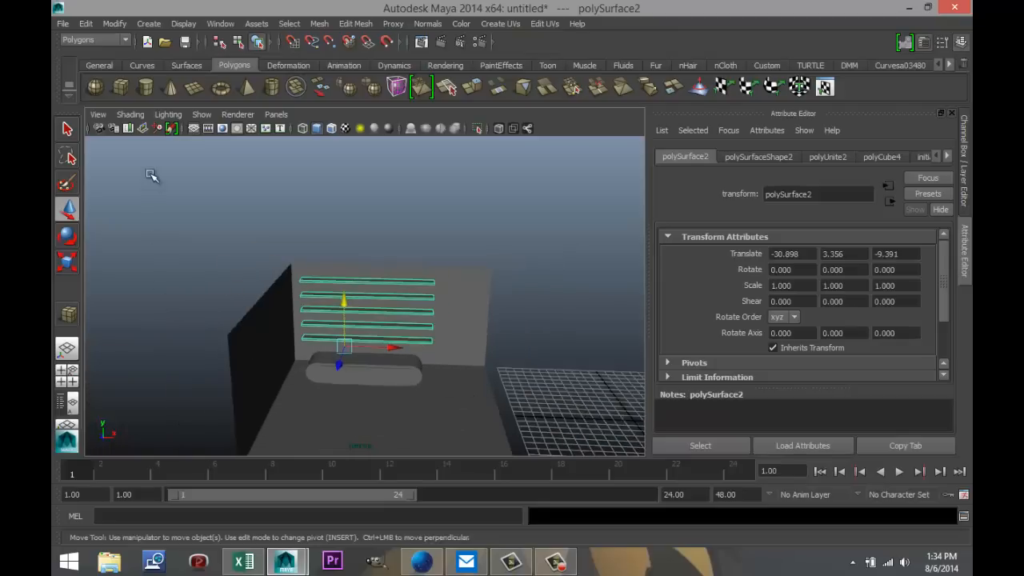
pyautogui.click(147, 94)
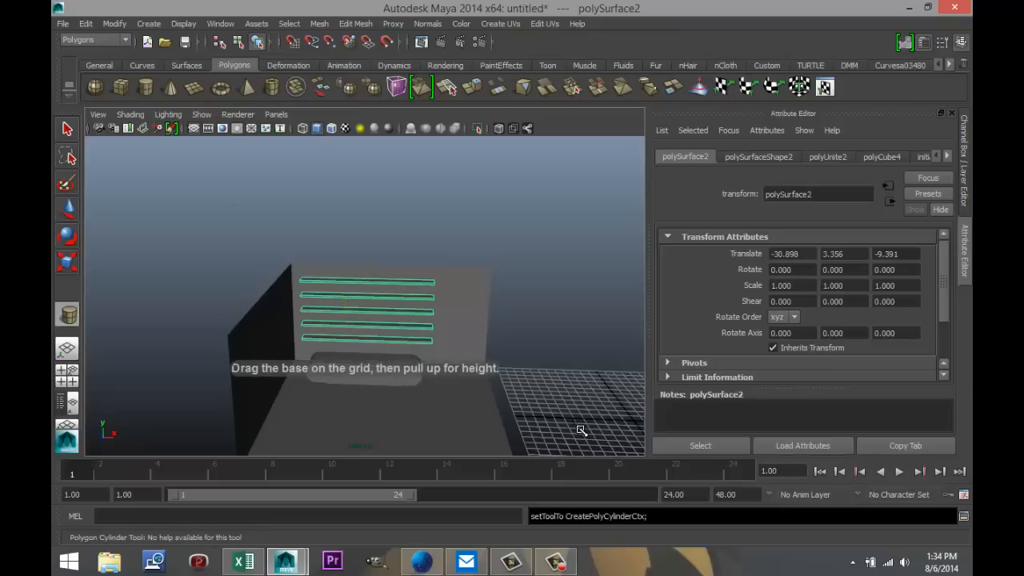
pyautogui.moveTo(582, 431); pyautogui.dragTo(589, 298)
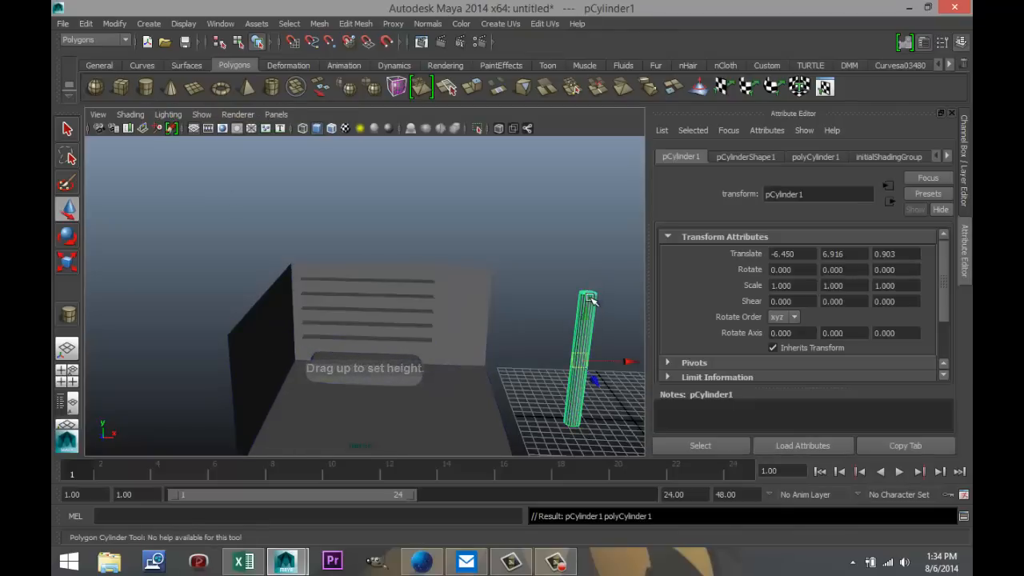
pyautogui.press('e')
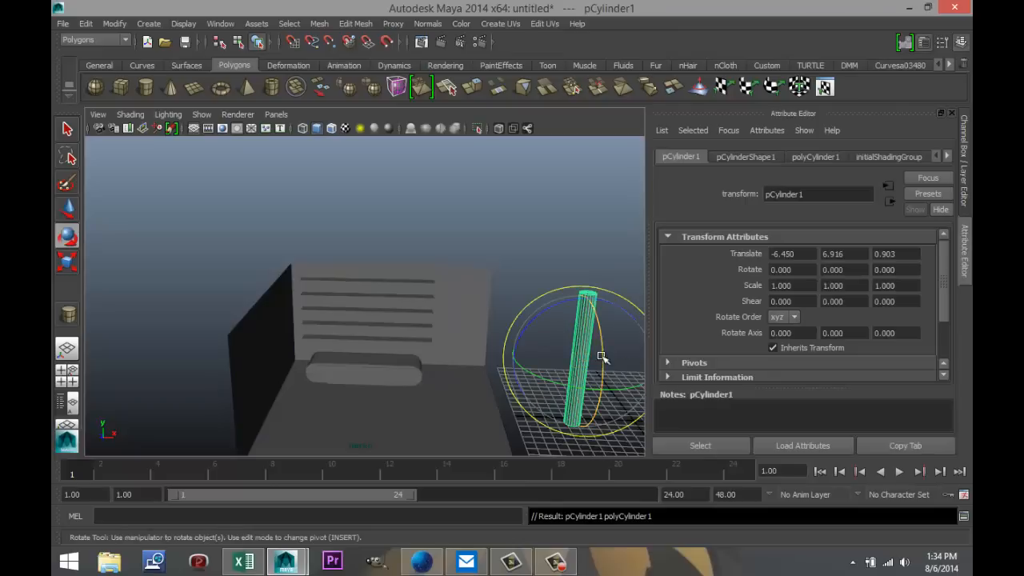
# Rotate the tall cylinder beside the room to 90 degrees about X so it lies horizontally.
pyautogui.moveTo(599, 330); pyautogui.dragTo(603, 423)
pyautogui.moveTo(810, 269); pyautogui.dragTo(718, 268)
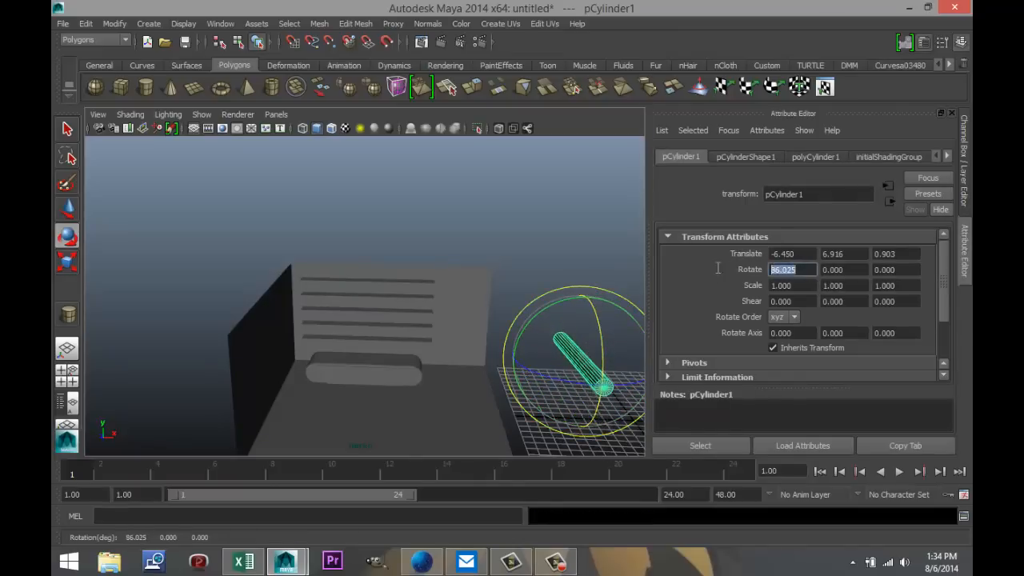
pyautogui.write('90')
pyautogui.press('Return')
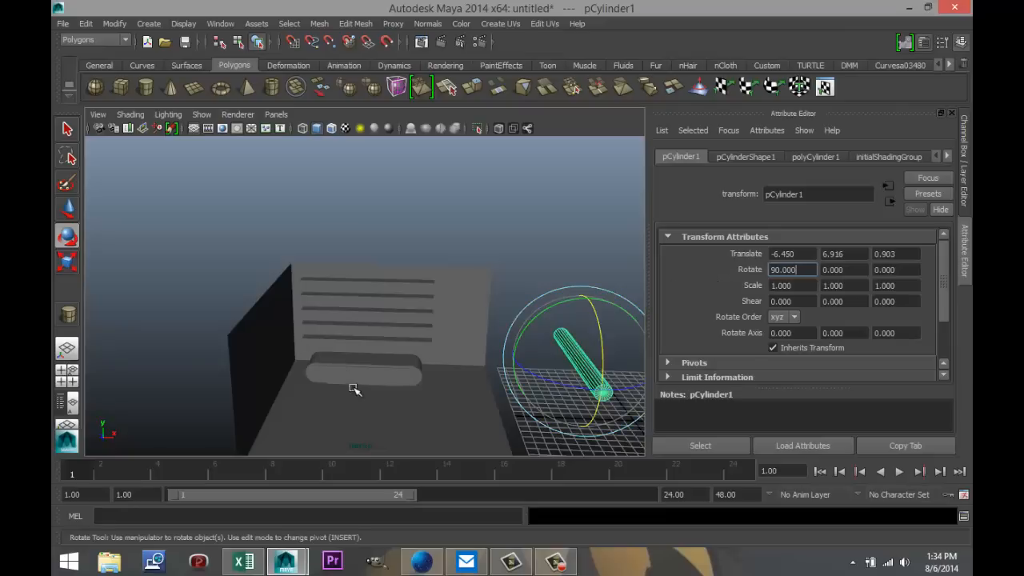
# Scale the horizontal cylinder uniformly to about 0.253, and stretch its length to a Y scale of about 0.852.
pyautogui.click(581, 248)
pyautogui.click(567, 364)
pyautogui.press('r')
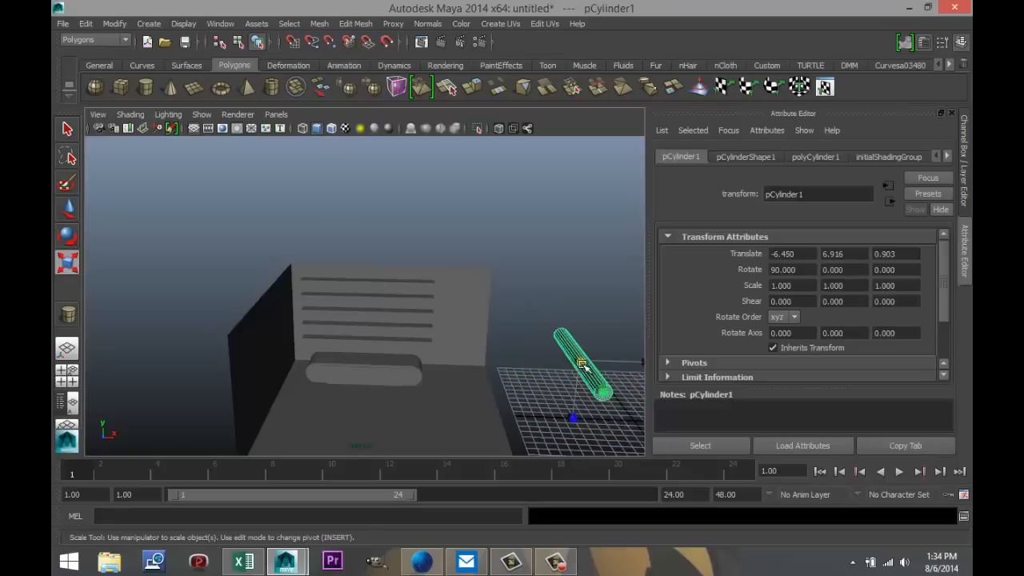
pyautogui.moveTo(582, 360); pyautogui.dragTo(528, 361)
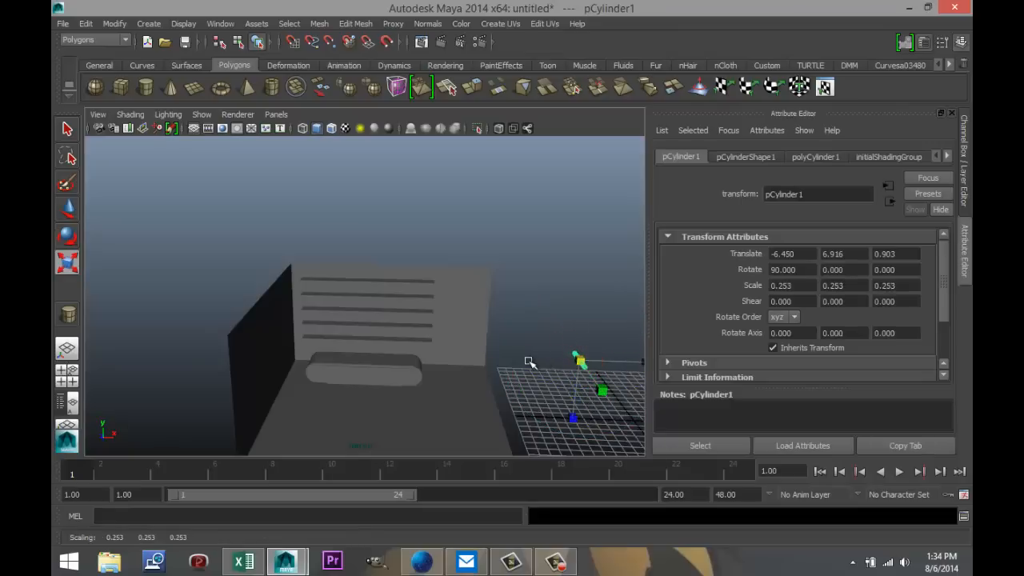
pyautogui.moveTo(600, 391); pyautogui.dragTo(667, 518)
pyautogui.press('f')
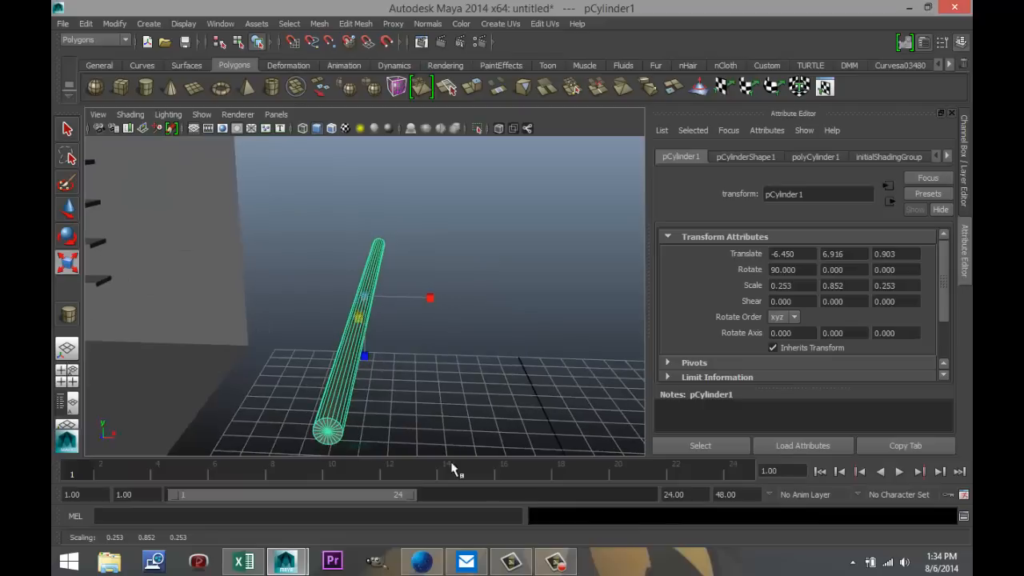
# In the top view, duplicate the thin cylinder and move the copy along X to about 10.245, parallel to the original.
pyautogui.keyDown('alt'); pyautogui.moveTo(446, 398); pyautogui.dragTo(331, 418); pyautogui.keyUp('alt')
pyautogui.scroll(-5, 352, 416)
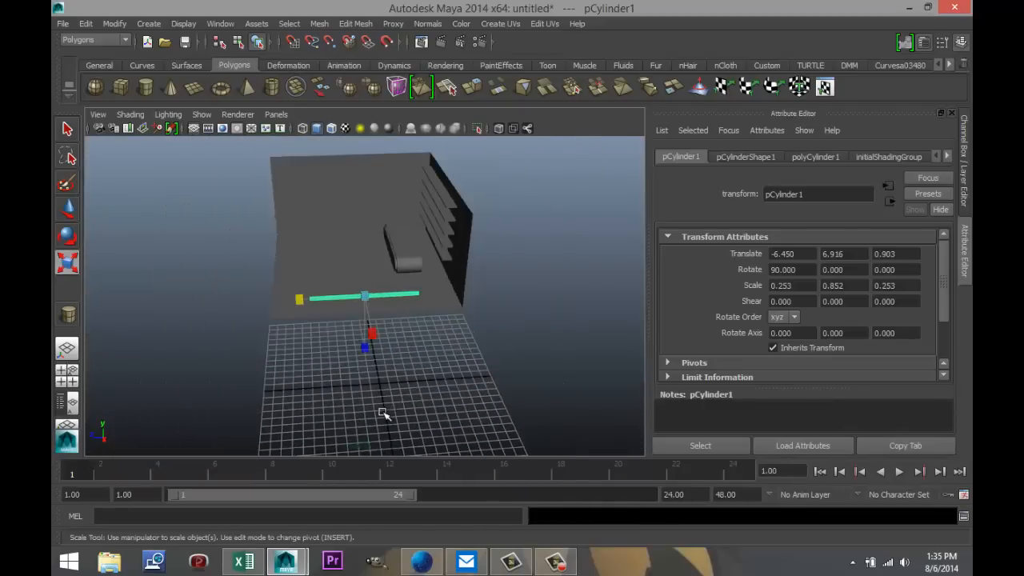
pyautogui.scroll(6, 384, 414)
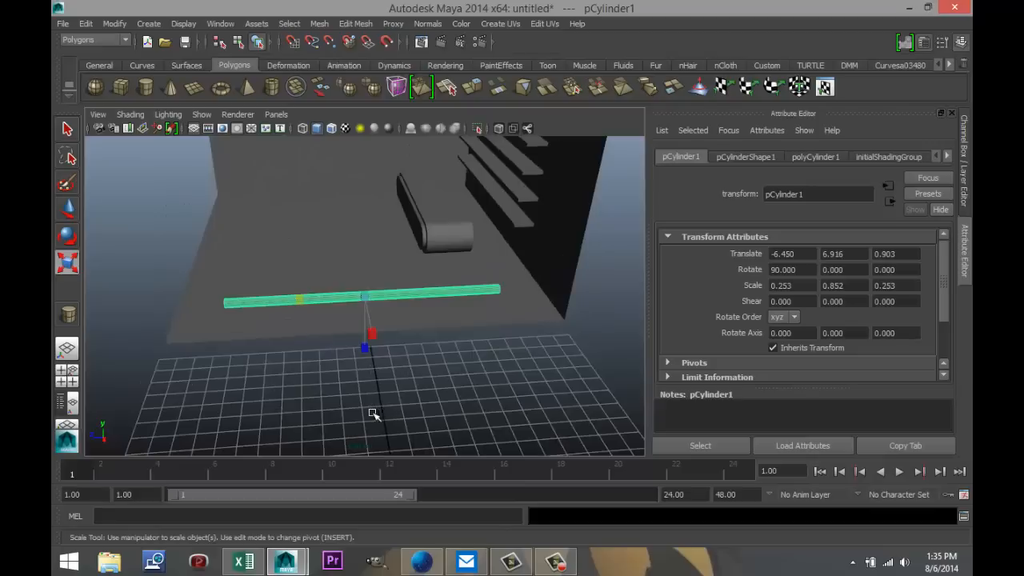
pyautogui.keyDown('alt'); pyautogui.moveTo(277, 391); pyautogui.dragTo(502, 405); pyautogui.keyUp('alt')
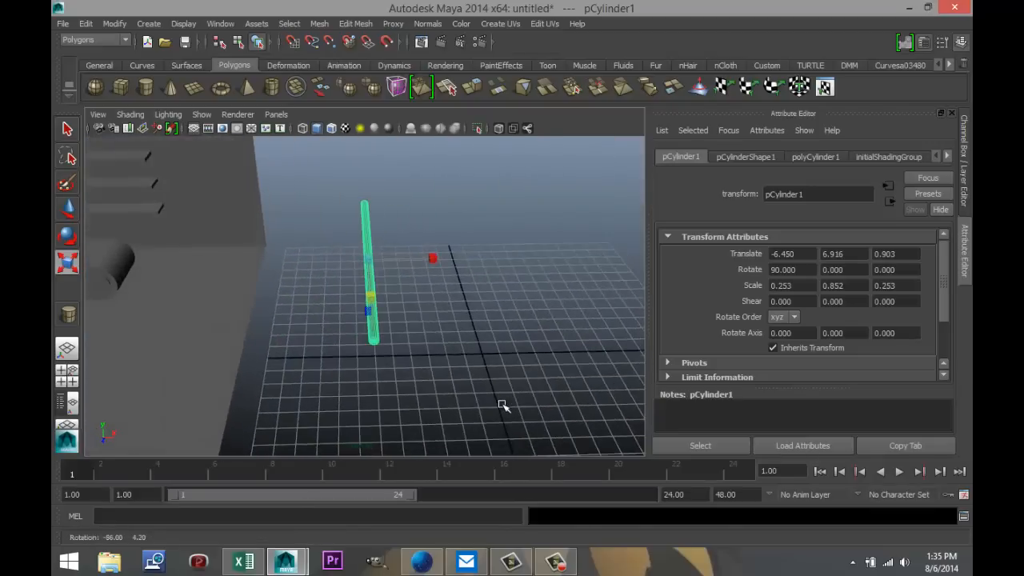
pyautogui.click(68, 382)
pyautogui.press('space')
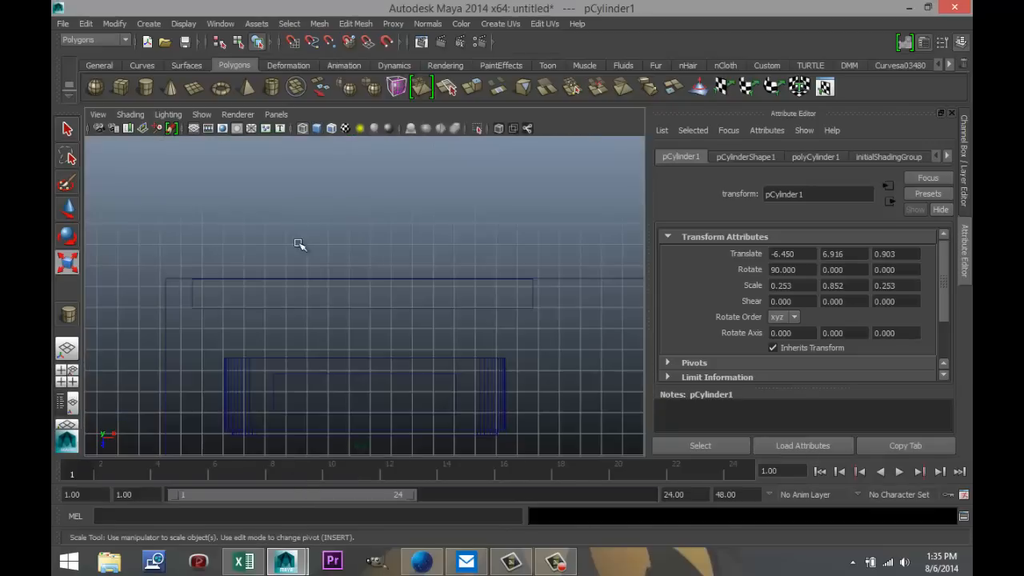
pyautogui.scroll(-6, 299, 244)
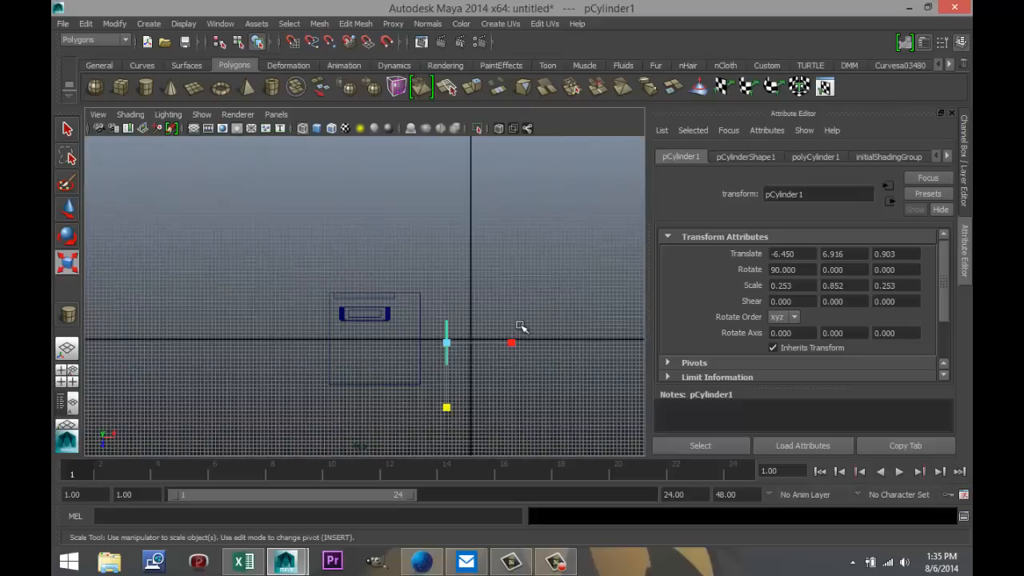
pyautogui.hotkey('ctrl', 'd')
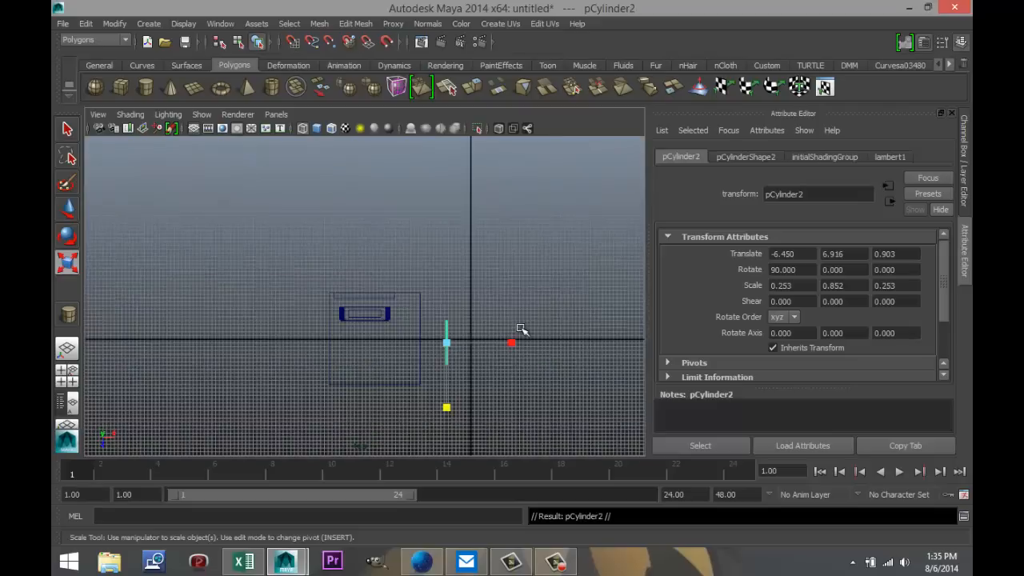
pyautogui.press('w')
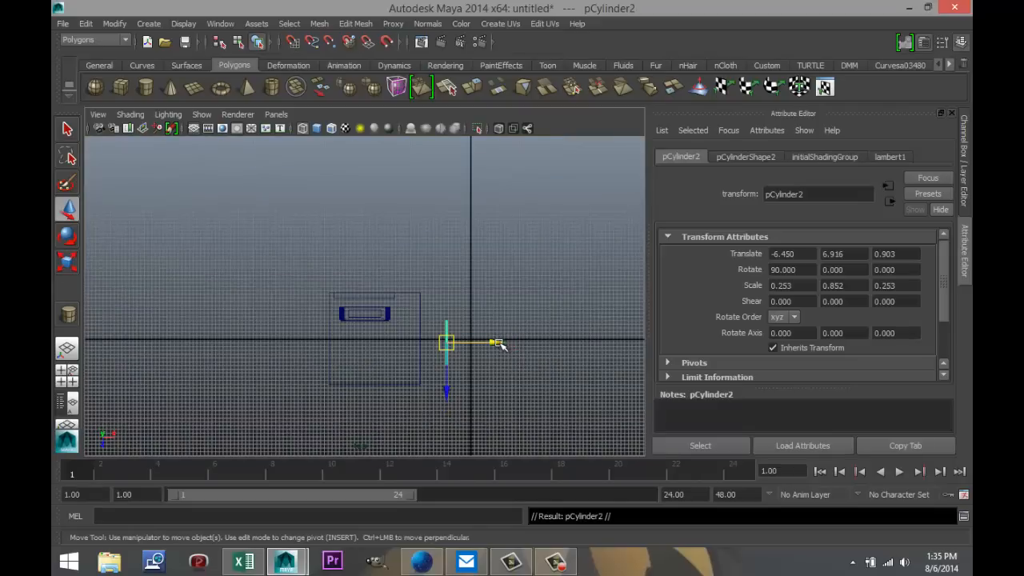
pyautogui.moveTo(500, 344); pyautogui.dragTo(563, 352)
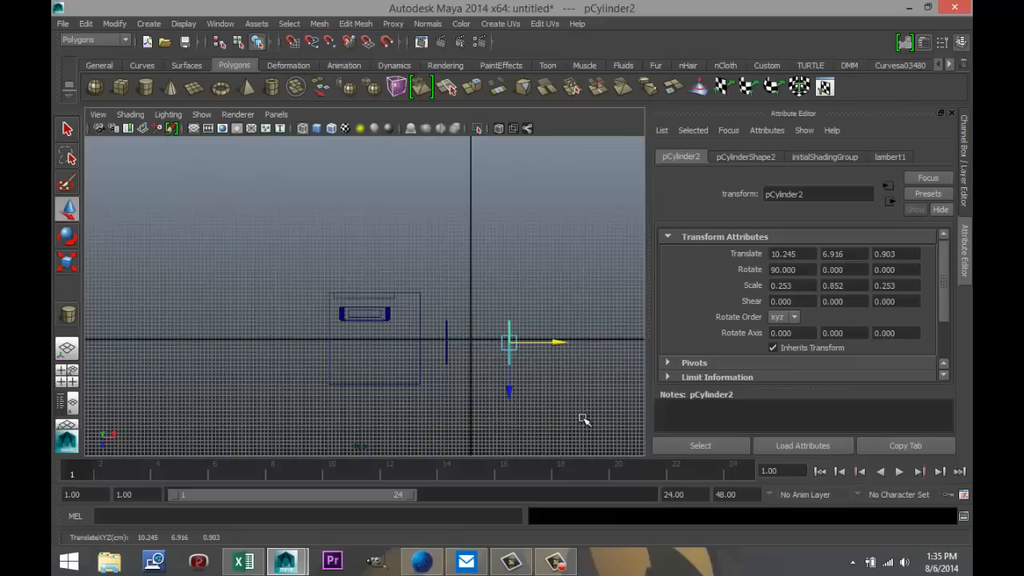
# Duplicate the cylinder again, place the copy between the two rods at about X 2.569, and set its Y rotation to 90.
pyautogui.hotkey('ctrl', 'd')
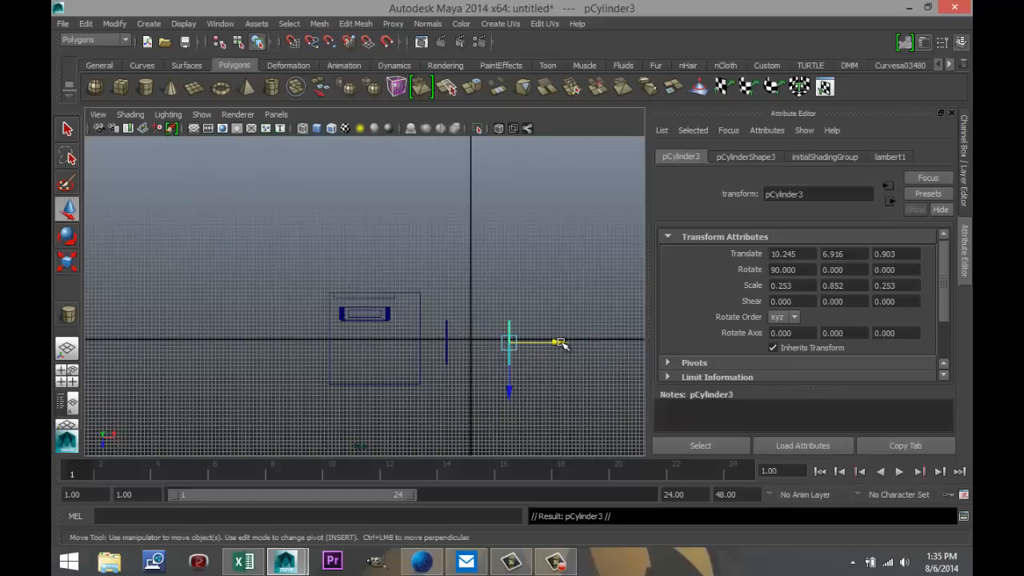
pyautogui.moveTo(560, 342); pyautogui.dragTo(531, 343)
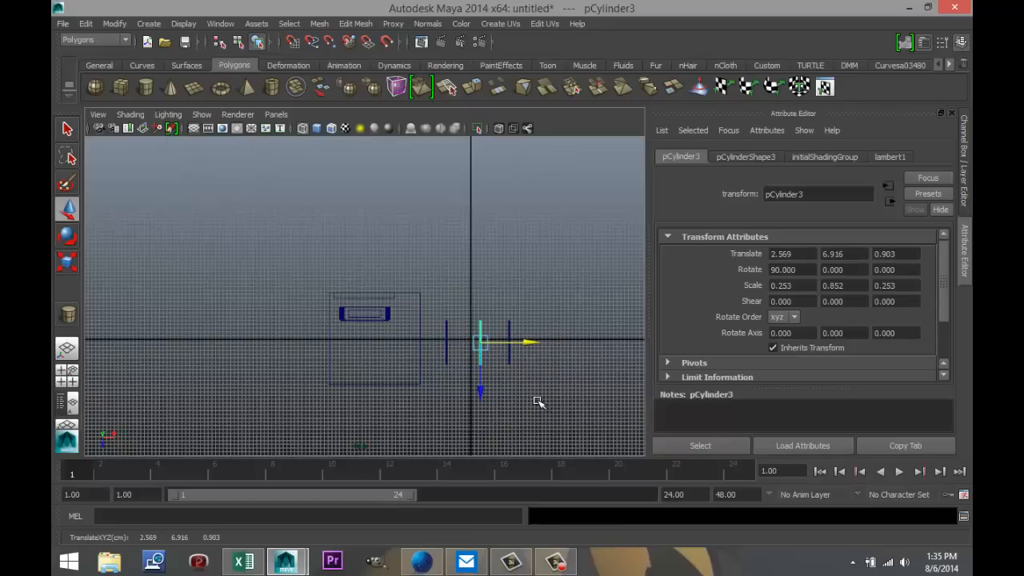
pyautogui.press('e')
pyautogui.moveTo(434, 298); pyautogui.dragTo(493, 388)
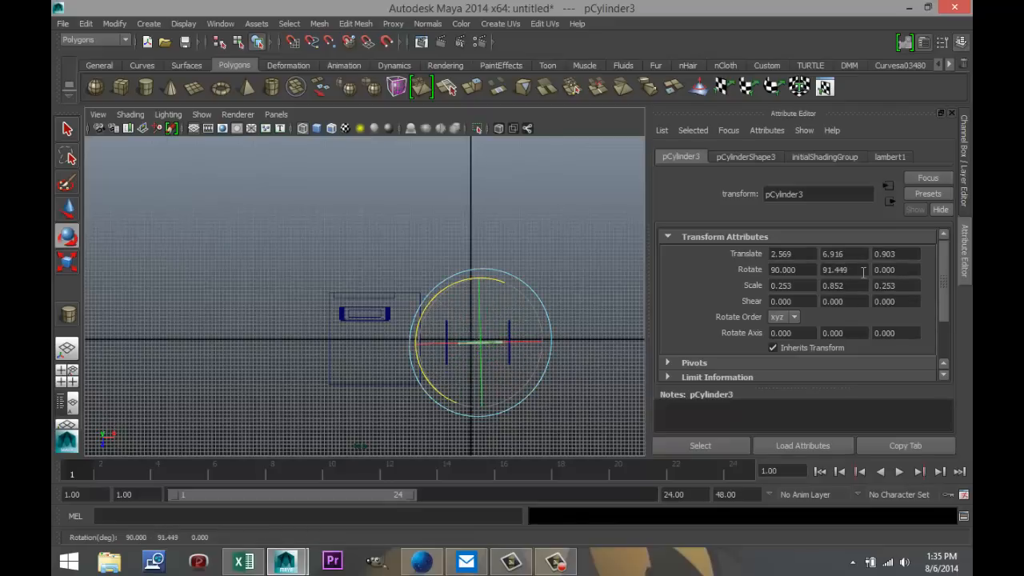
pyautogui.doubleClick(863, 272)
pyautogui.write('90')
pyautogui.press('Return')
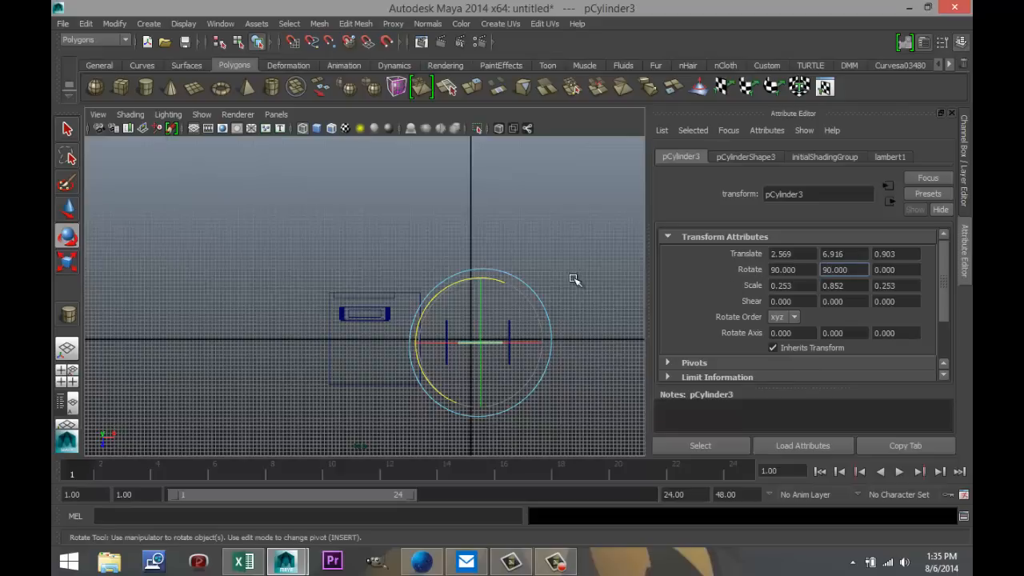
# Move the crosswise cylinder to the front ends of the two parallel rods, at about X 1.453 and Z 5.98.
pyautogui.click(555, 291)
pyautogui.click(476, 342)
pyautogui.press('f')
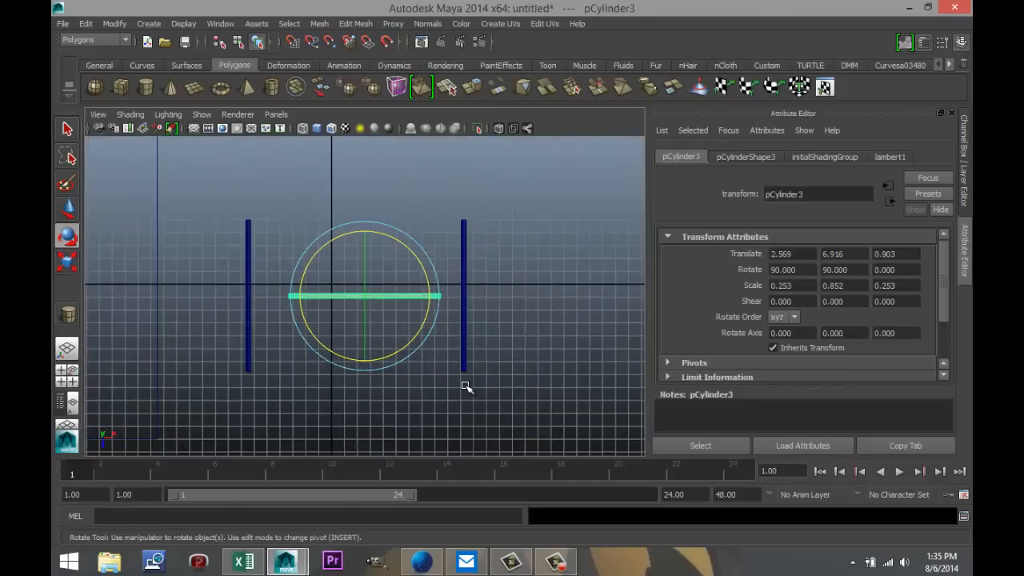
pyautogui.press('w')
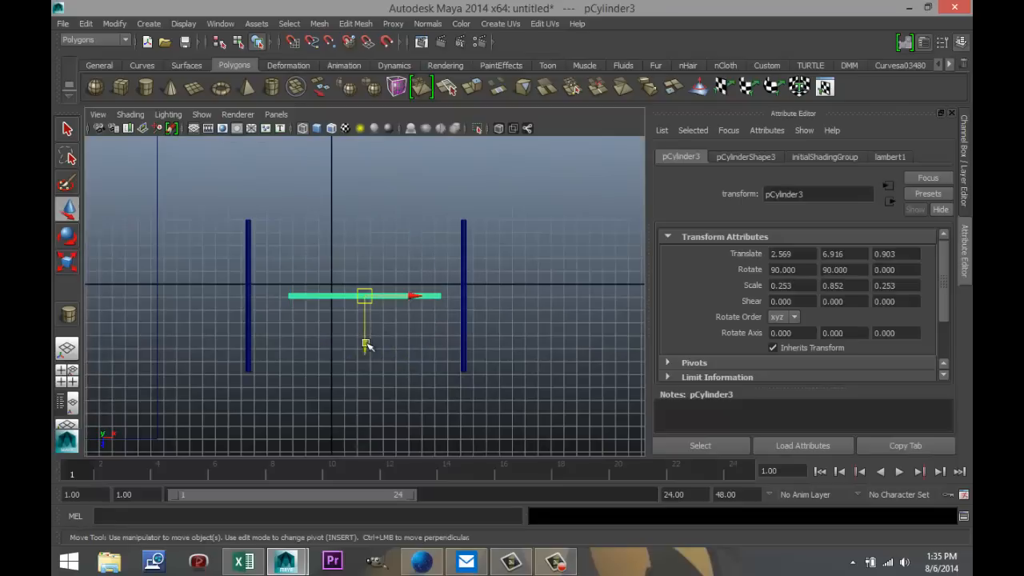
pyautogui.moveTo(366, 342); pyautogui.dragTo(369, 410)
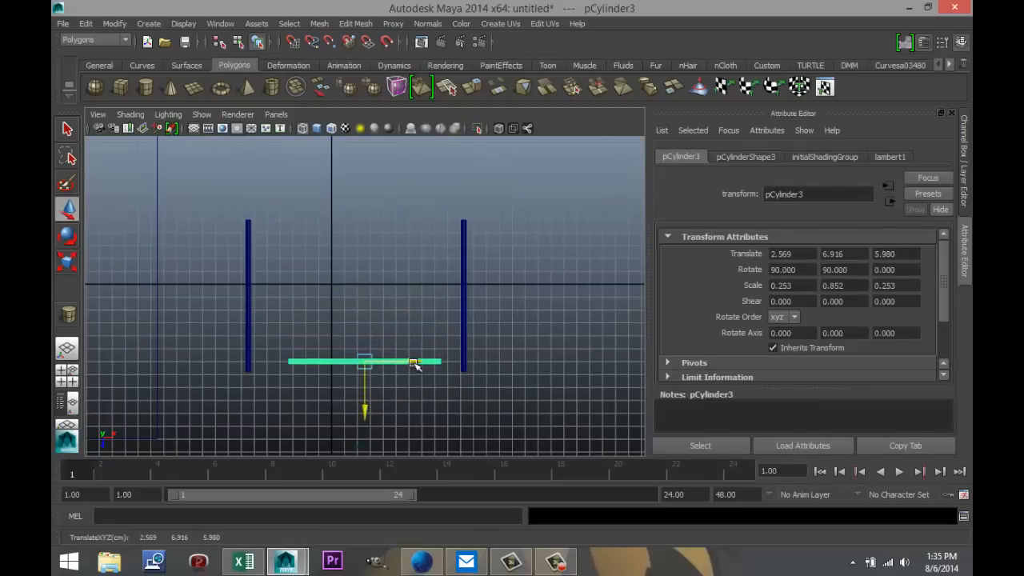
pyautogui.moveTo(416, 363); pyautogui.dragTo(398, 365)
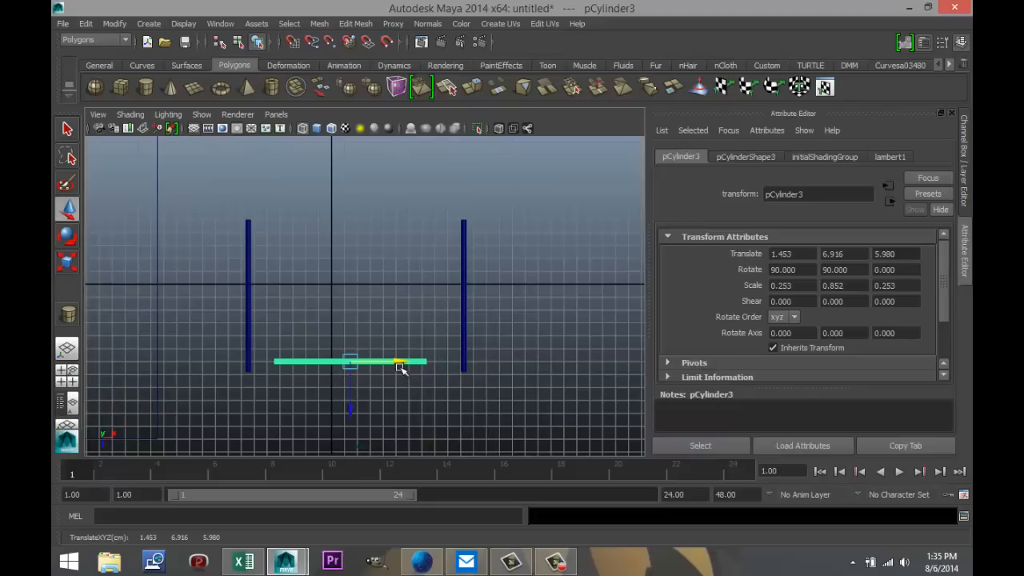
# Lengthen the crosswise cylinder to a Y scale of about 1.368 and centre it across both rods at about X 1.955.
pyautogui.press('r')
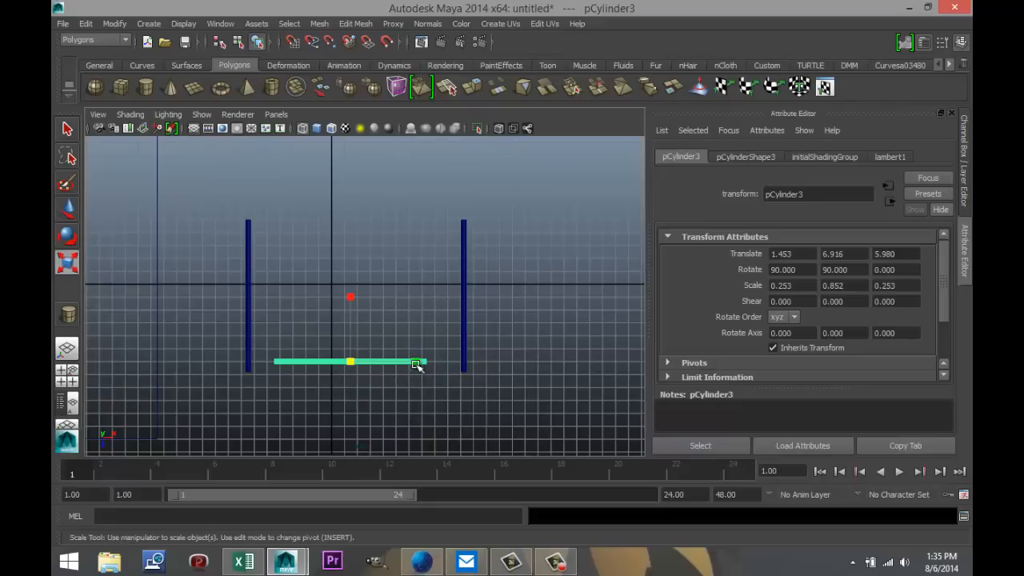
pyautogui.moveTo(417, 366)
pyautogui.mouseDown()
pyautogui.moveTo(457, 368)
pyautogui.moveTo(409, 364)
pyautogui.mouseUp()
pyautogui.press('w')
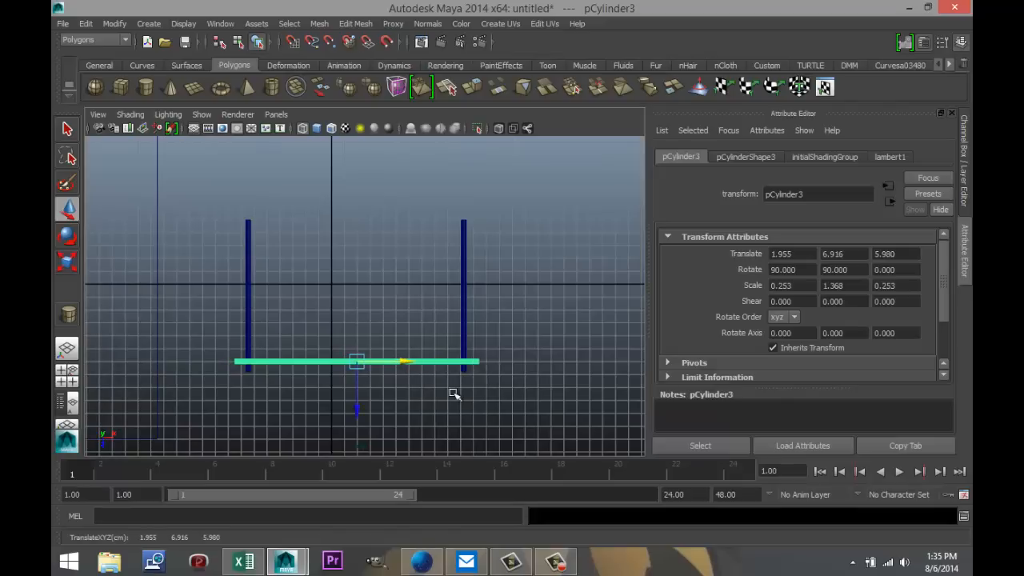
# In the perspective view, select all three cylinders and combine them into a single U-shaped rail mesh.
pyautogui.click(73, 385)
pyautogui.press('space')
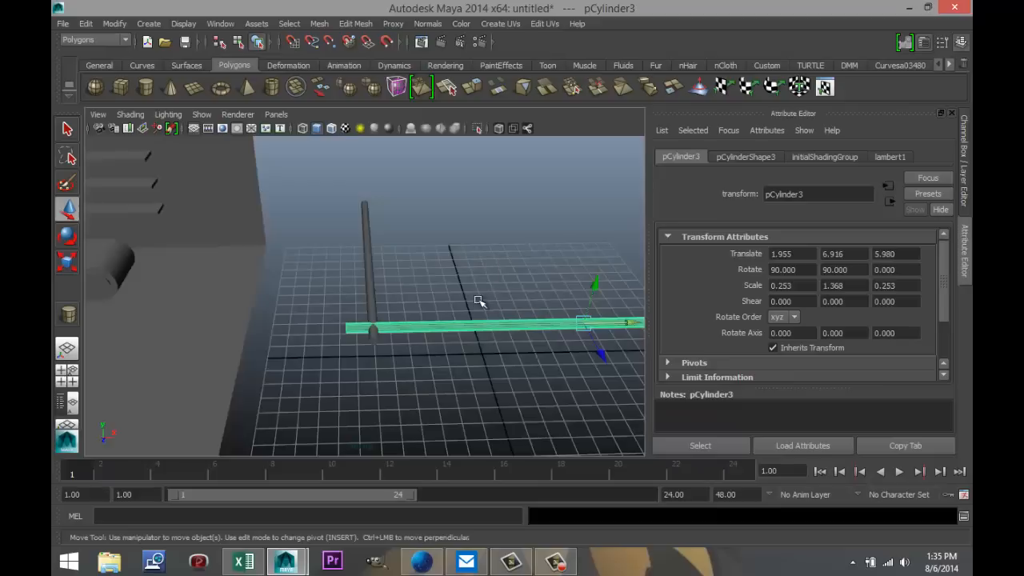
pyautogui.keyDown('alt'); pyautogui.moveTo(481, 326); pyautogui.dragTo(400, 298); pyautogui.keyUp('alt')
pyautogui.scroll(2, 402, 298)
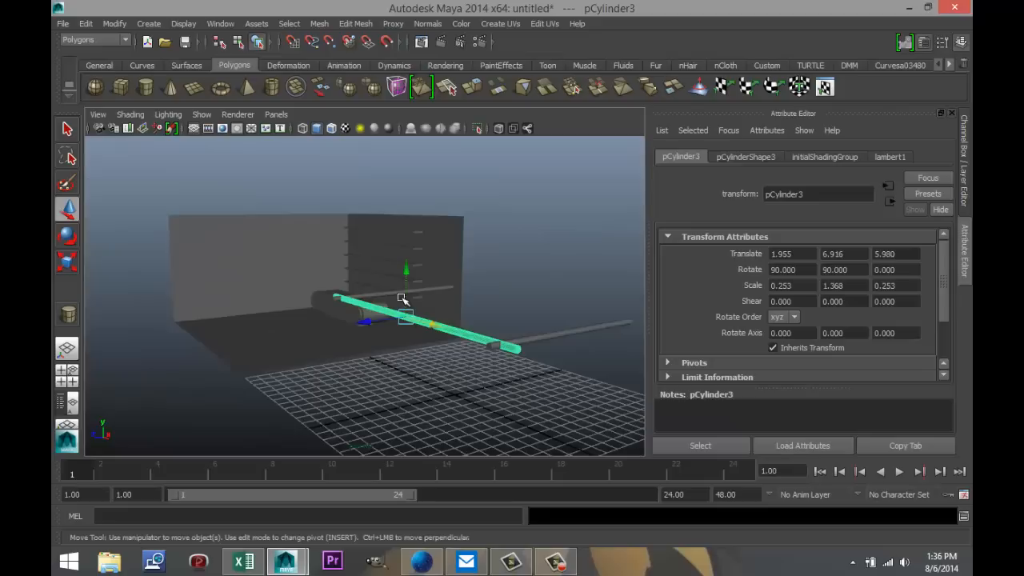
pyautogui.click(444, 287)
pyautogui.click(575, 331)
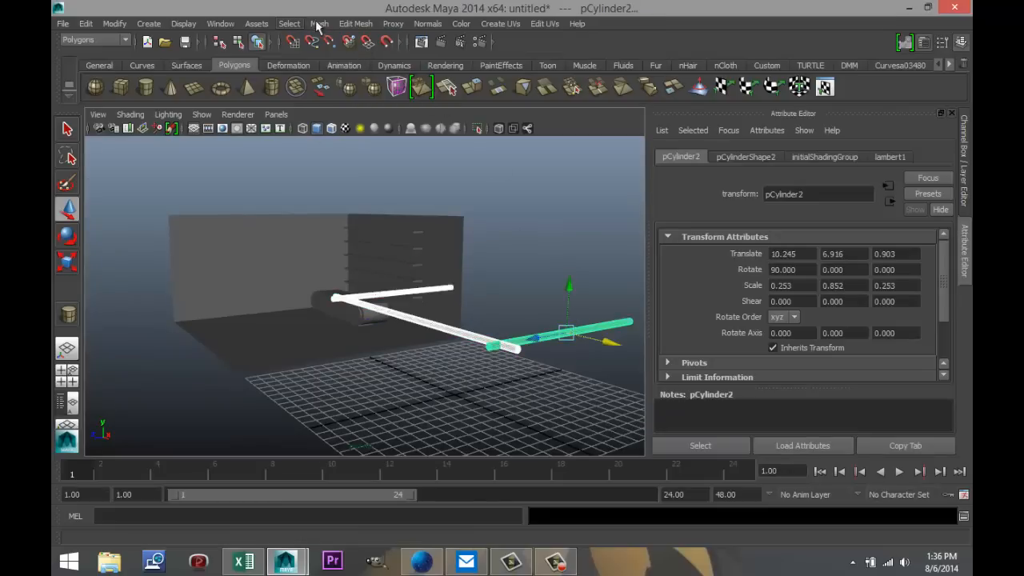
pyautogui.click(355, 23)
pyautogui.moveTo(326, 28)
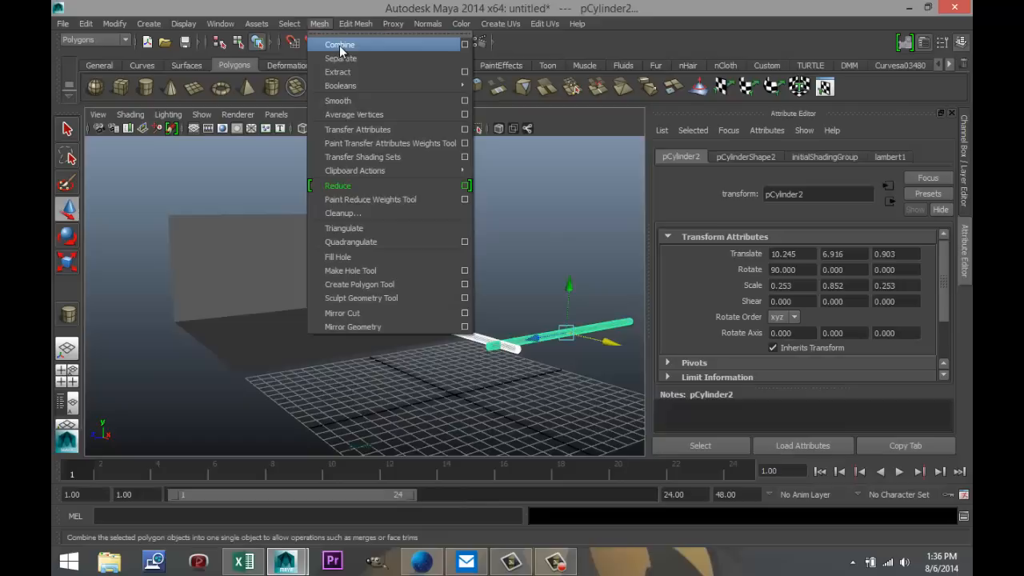
pyautogui.click(339, 45)
# In the top view, move the combined rail into the room against the rear wall, at about X -30.287 and Z -7.289.
pyautogui.keyDown('alt'); pyautogui.moveTo(264, 326); pyautogui.dragTo(352, 382); pyautogui.keyUp('alt')
pyautogui.scroll(-5, 275, 381)
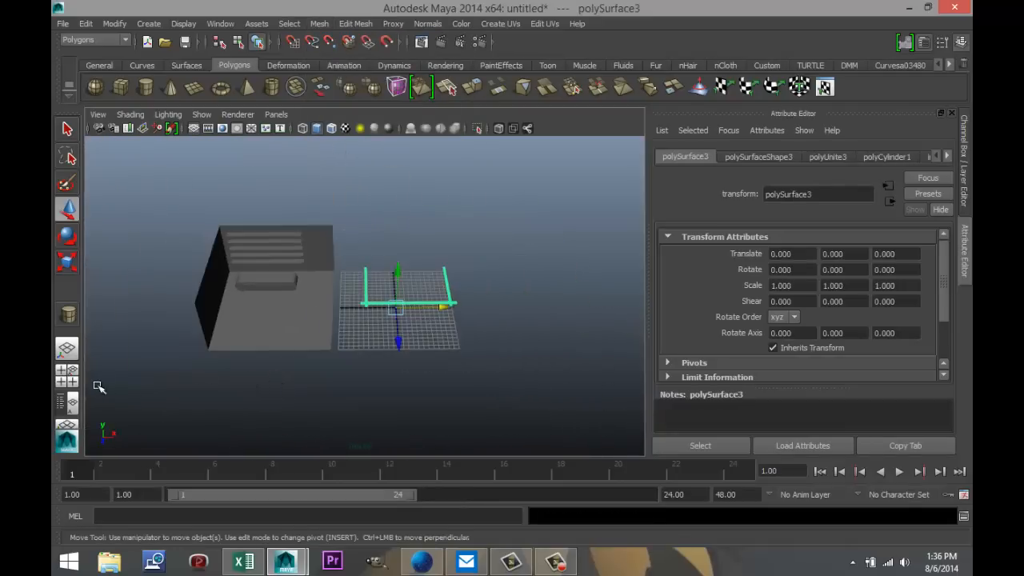
pyautogui.click(67, 372)
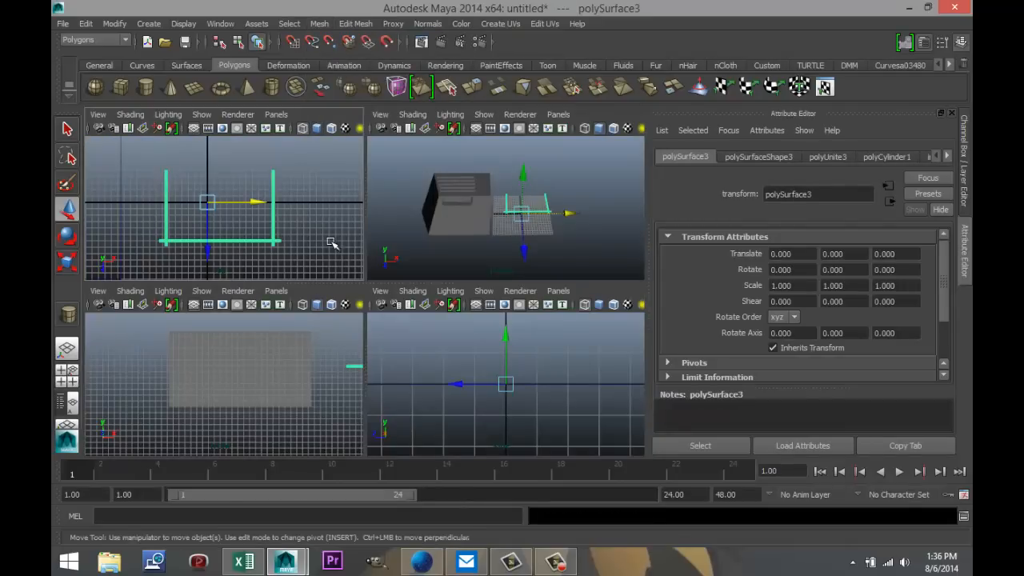
pyautogui.scroll(-3, 332, 243)
pyautogui.press('space')
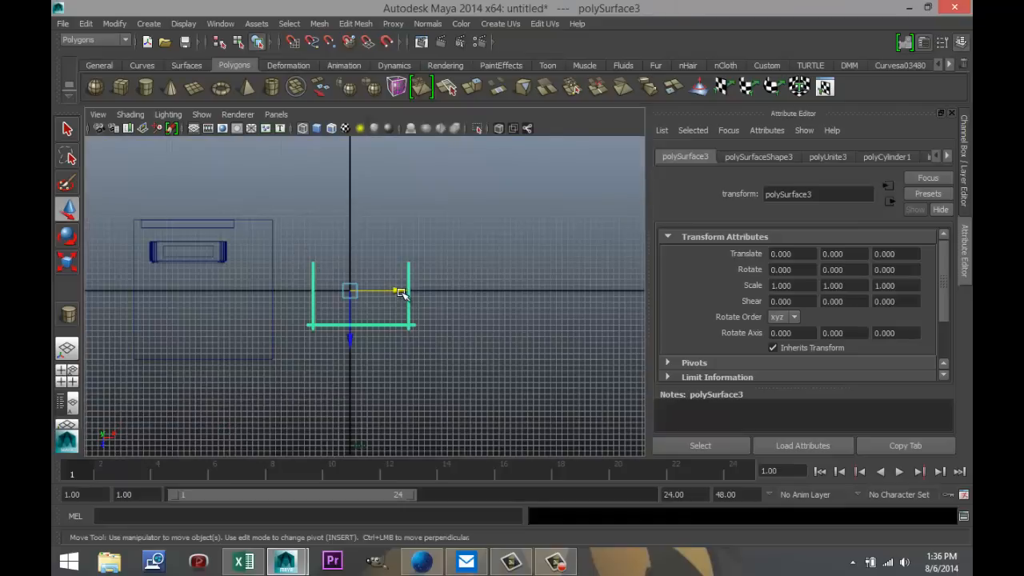
pyautogui.moveTo(401, 293); pyautogui.dragTo(228, 294)
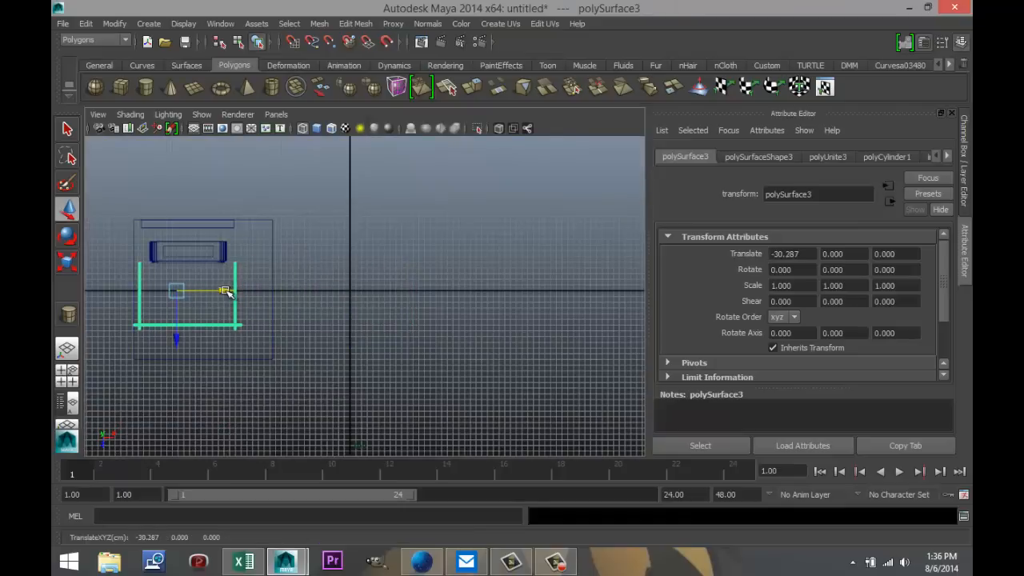
pyautogui.moveTo(176, 338); pyautogui.dragTo(181, 300)
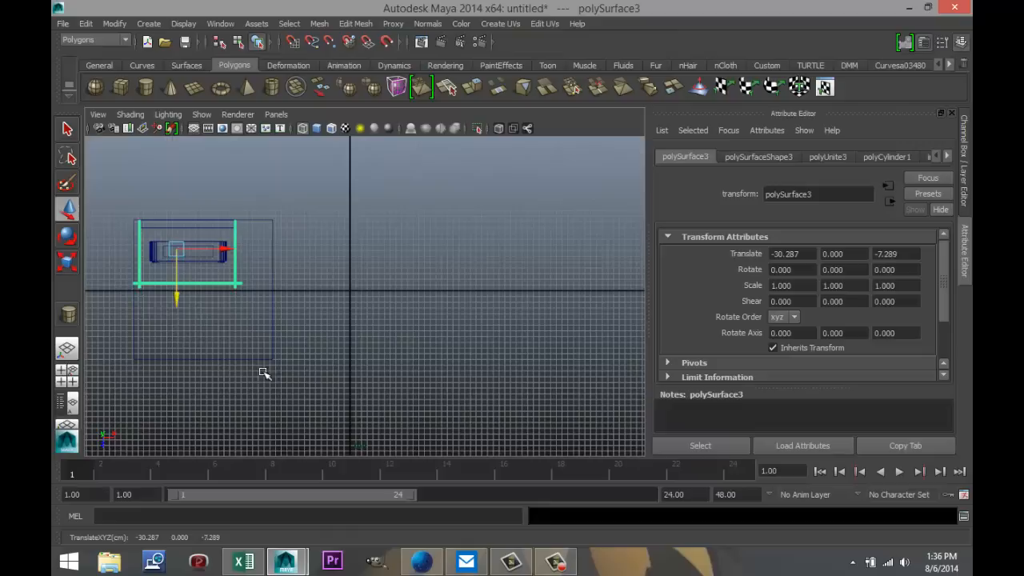
# Reduce the rail's depth to a Z scale of about 0.466 and move it back against the rear wall, to about Z -9.928.
pyautogui.press('r')
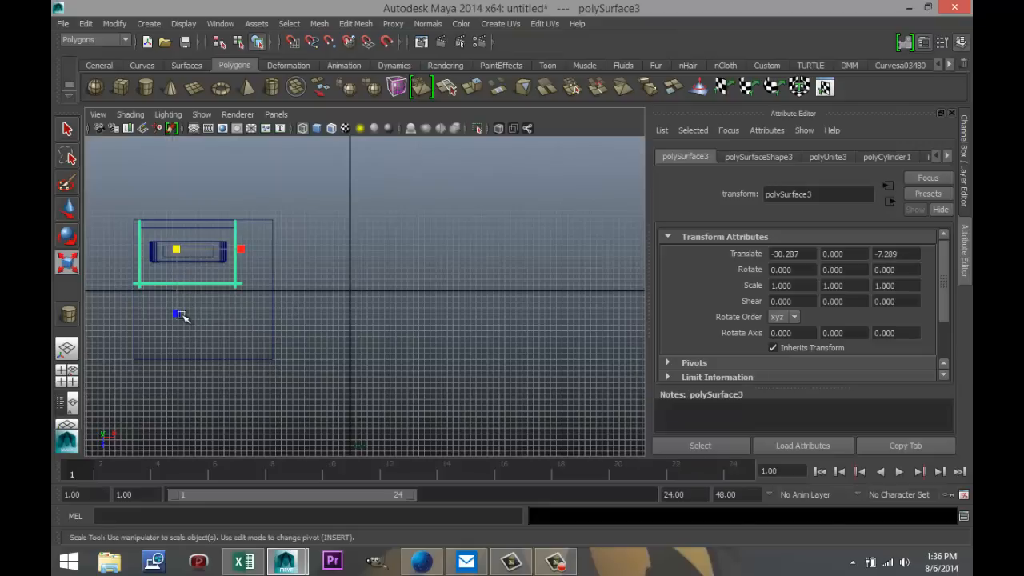
pyautogui.moveTo(179, 312); pyautogui.dragTo(179, 288)
pyautogui.press('w')
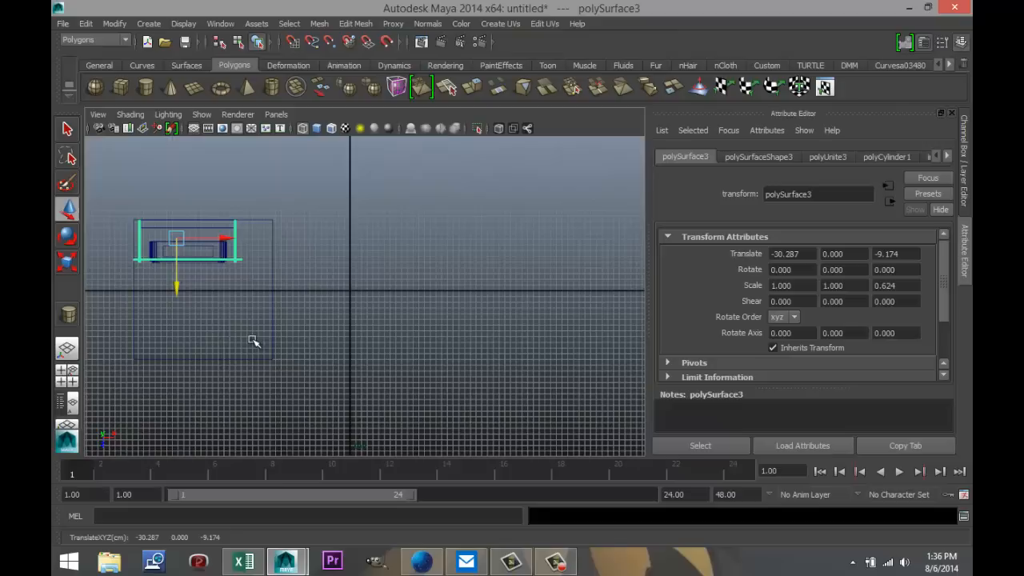
pyautogui.press('r')
pyautogui.moveTo(177, 298); pyautogui.dragTo(181, 288)
pyautogui.press('w')
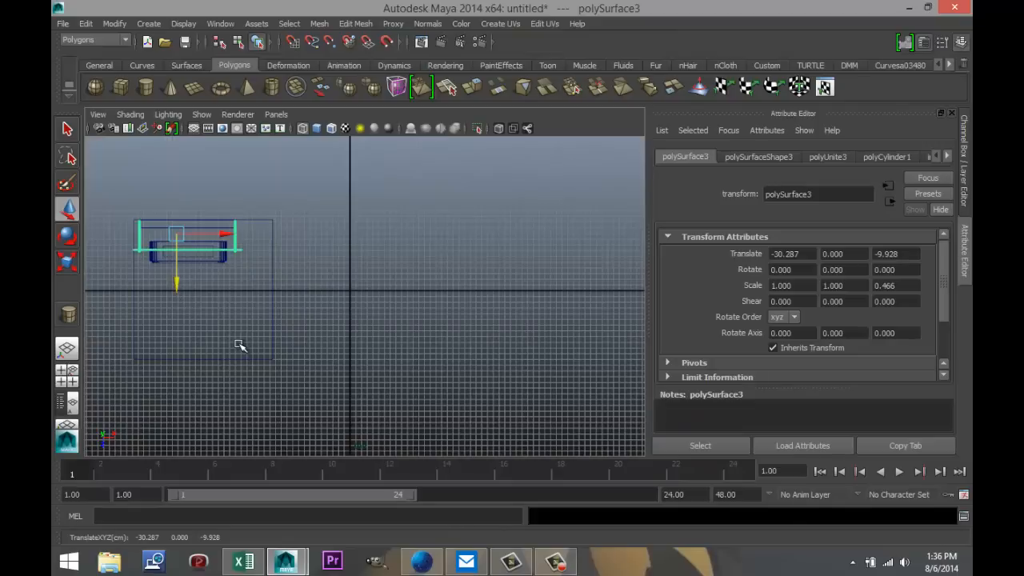
# Nudge the combined rail back against the rear wall to about Z -10.031 and raise it to about Y 3.912.
pyautogui.press('f')
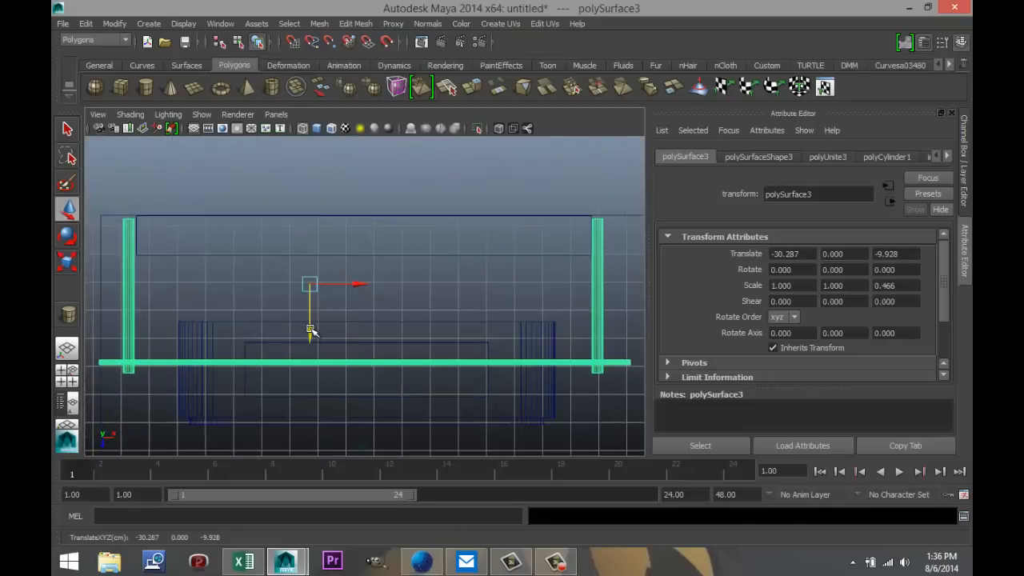
pyautogui.moveTo(312, 330); pyautogui.dragTo(312, 327)
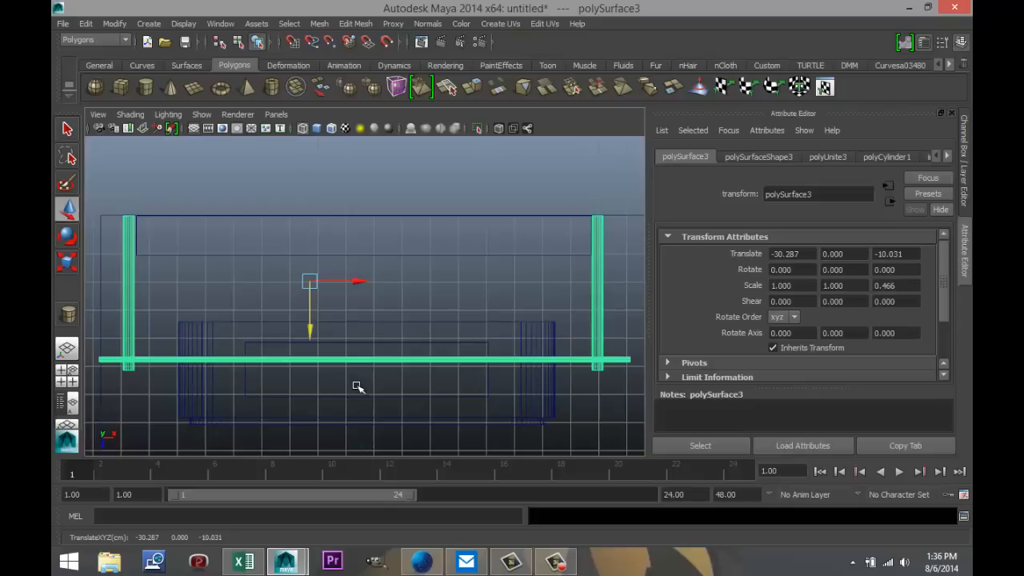
pyautogui.click(69, 379)
pyautogui.press('space')
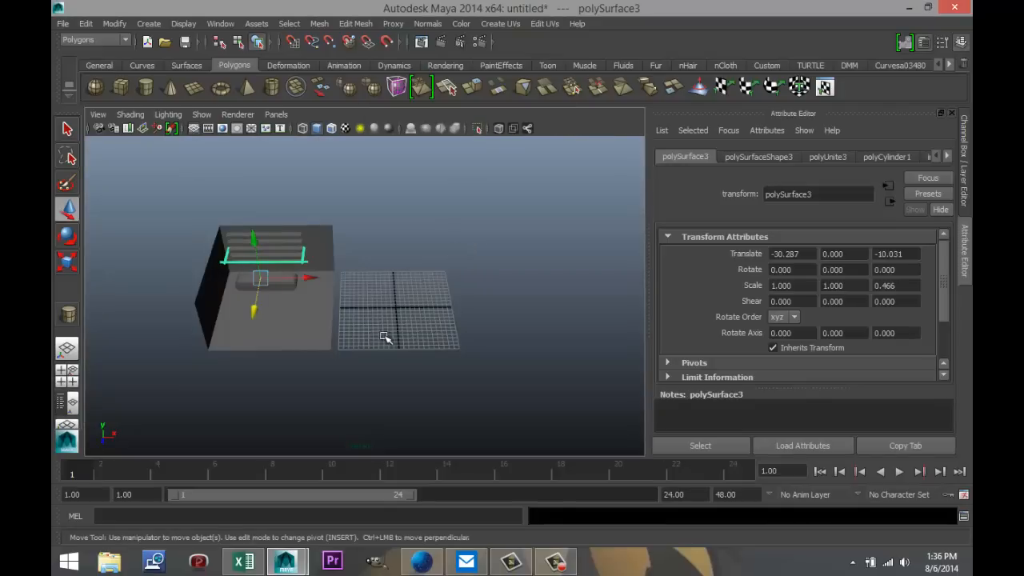
pyautogui.keyDown('alt'); pyautogui.moveTo(384, 365); pyautogui.dragTo(299, 322); pyautogui.keyUp('alt')
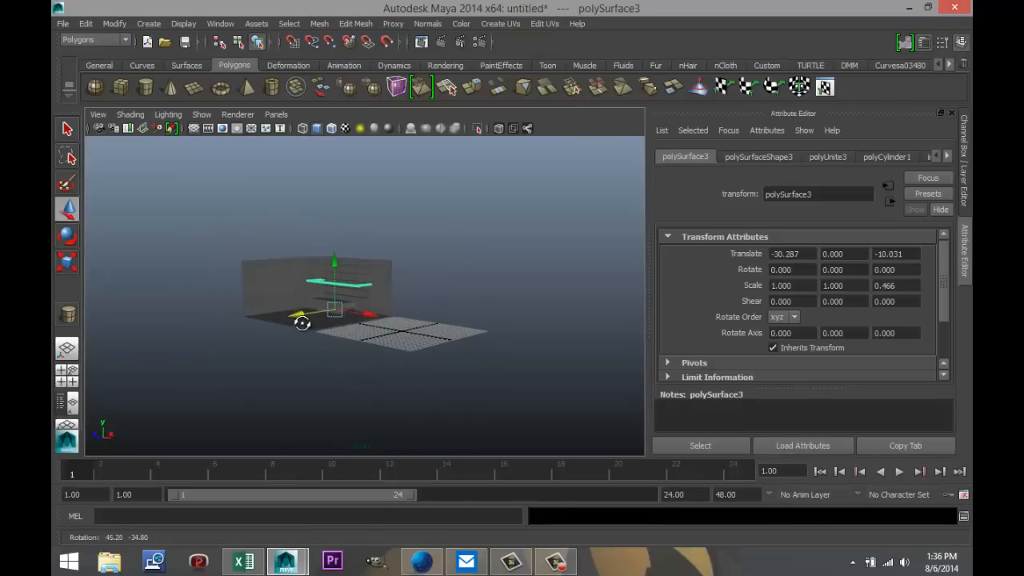
pyautogui.moveTo(336, 260); pyautogui.dragTo(339, 248)
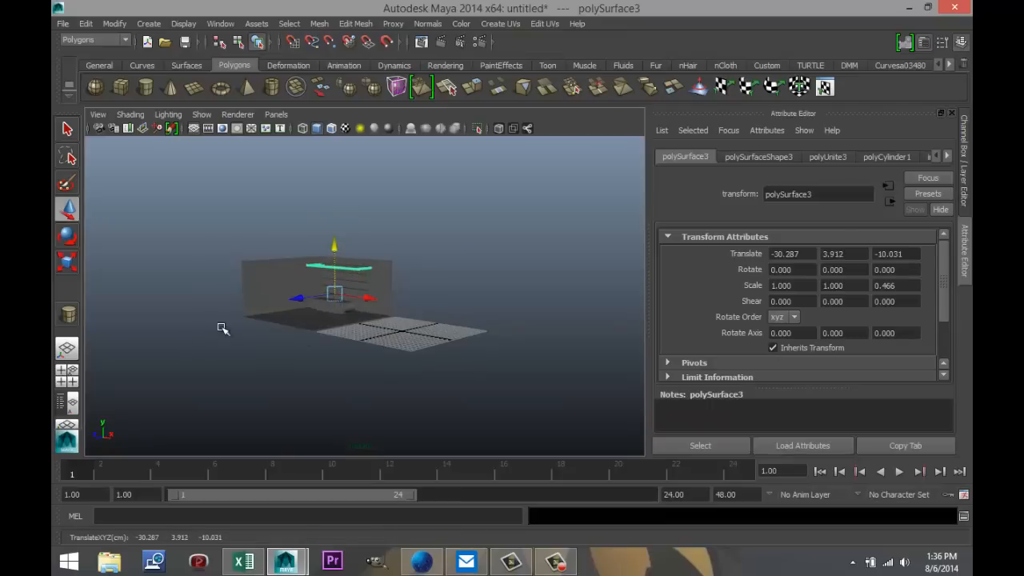
# In the side view, center the rail's pivot on its geometry and raise the rail to about Y 4.042.
pyautogui.click(67, 372)
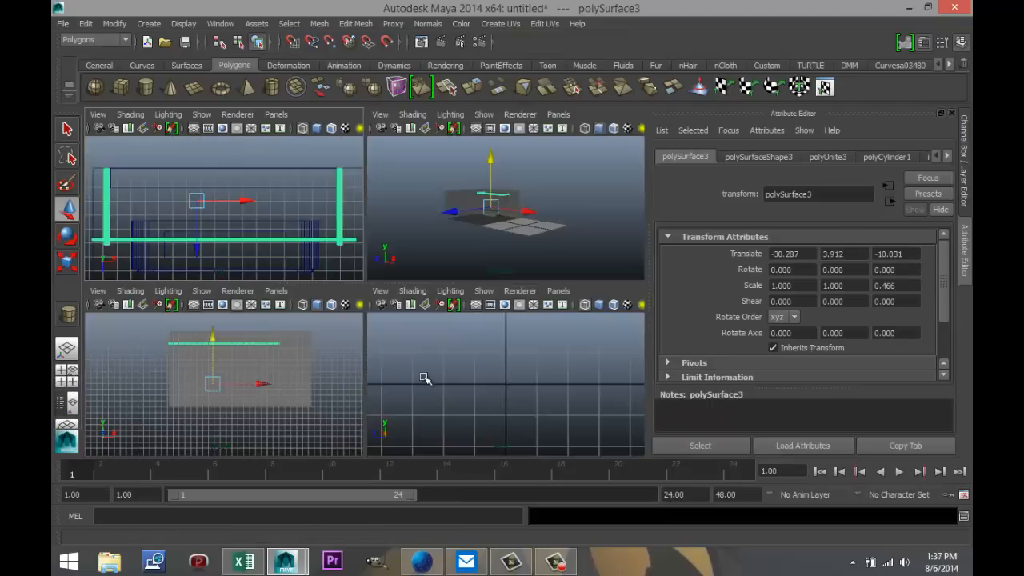
pyautogui.press('space')
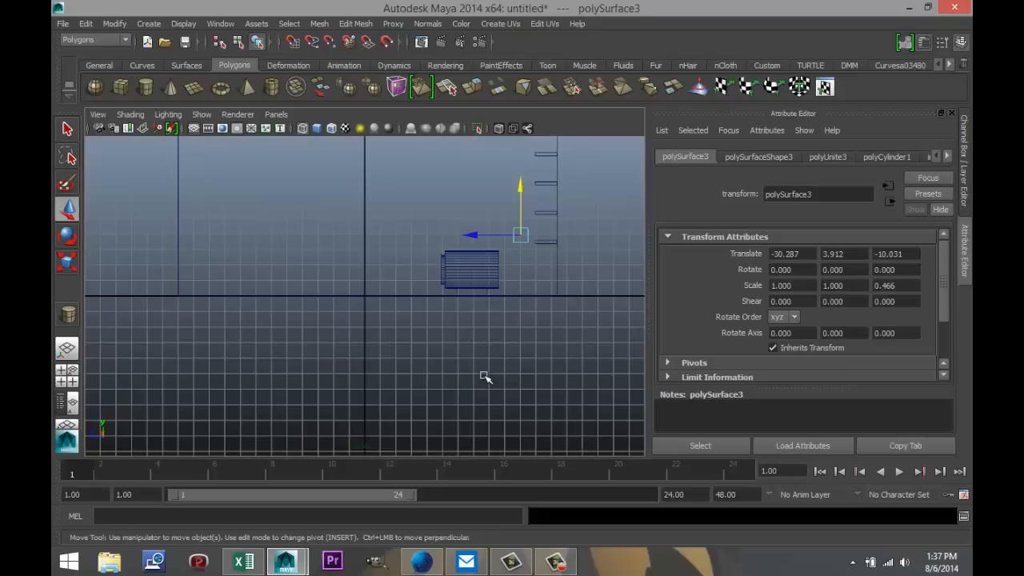
pyautogui.press('f')
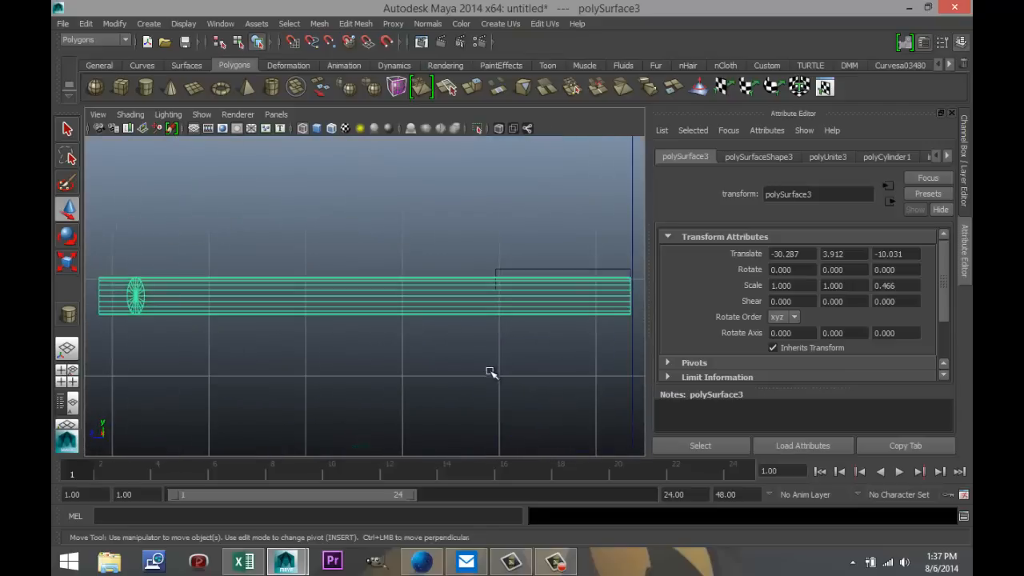
pyautogui.scroll(-3, 492, 373)
pyautogui.scroll(-2, 491, 372)
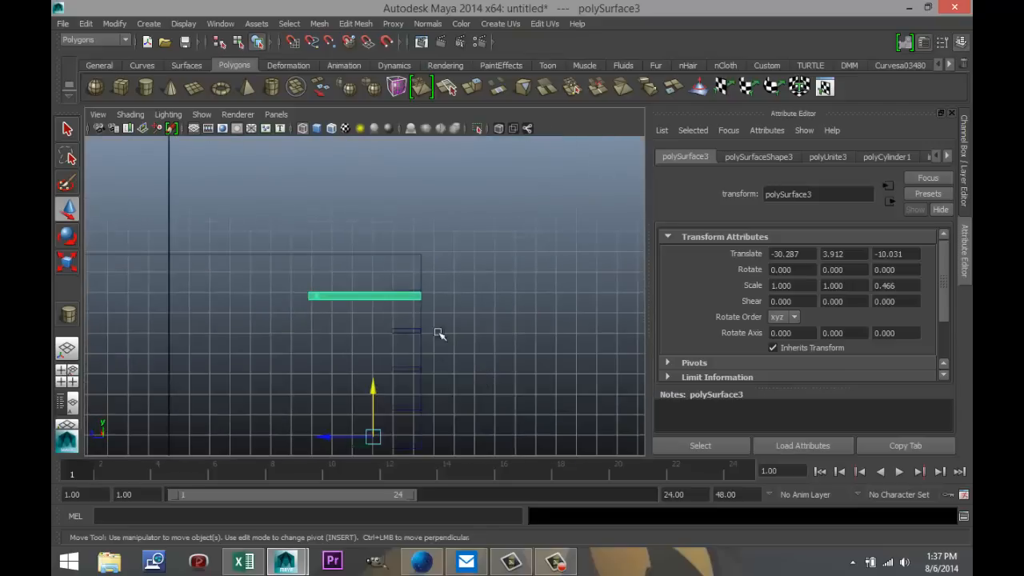
pyautogui.click(114, 24)
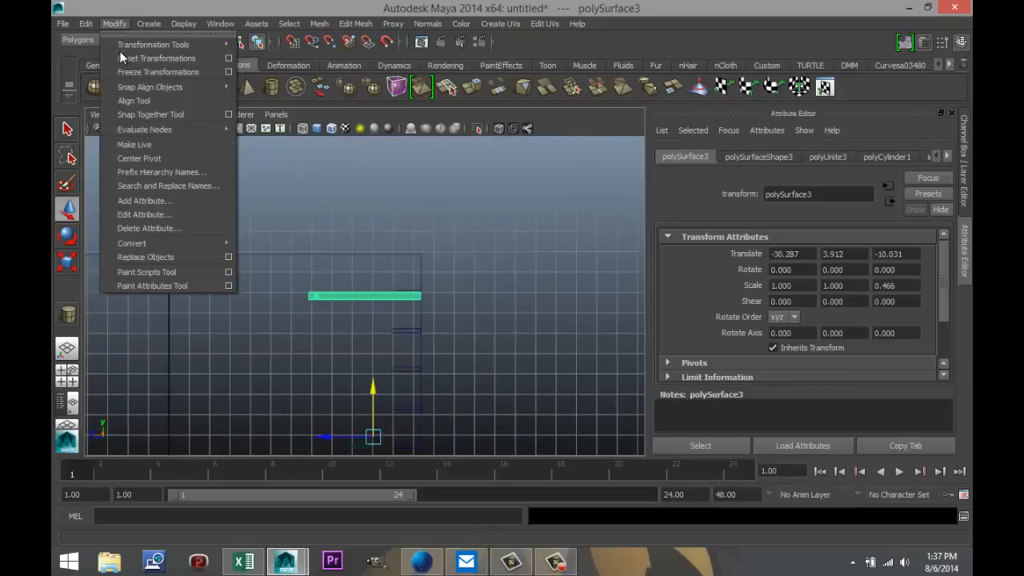
pyautogui.click(160, 159)
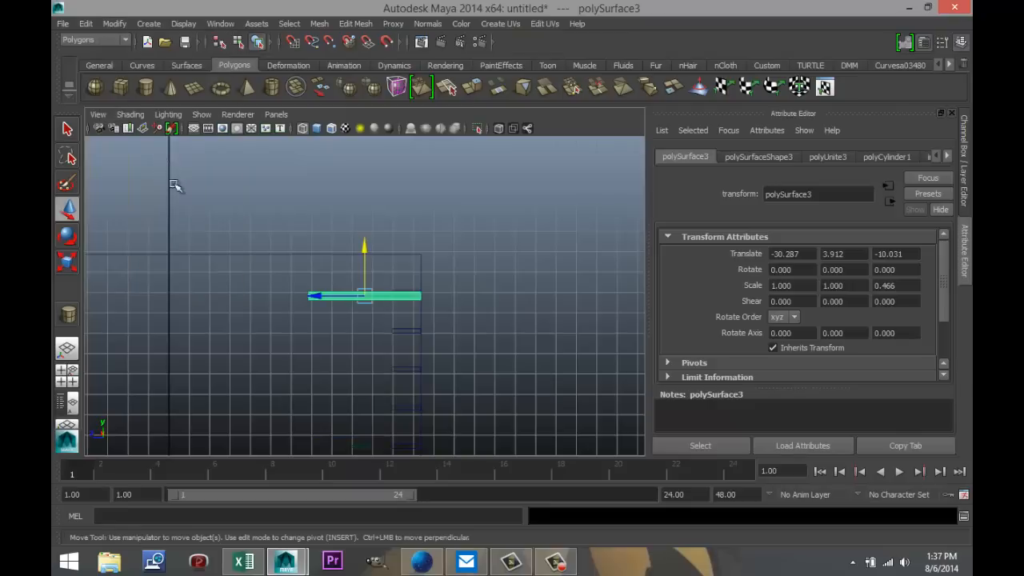
pyautogui.scroll(5, 451, 364)
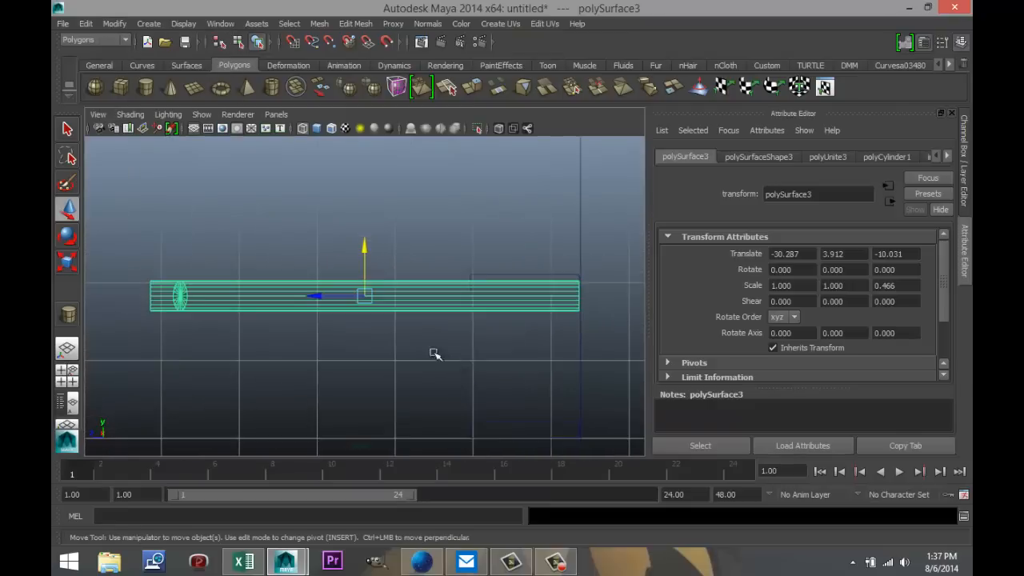
pyautogui.moveTo(365, 256); pyautogui.dragTo(369, 240)
# Examine the raised rail's fit against the rear wall and the top shelf in the perspective view.
pyautogui.click(67, 371)
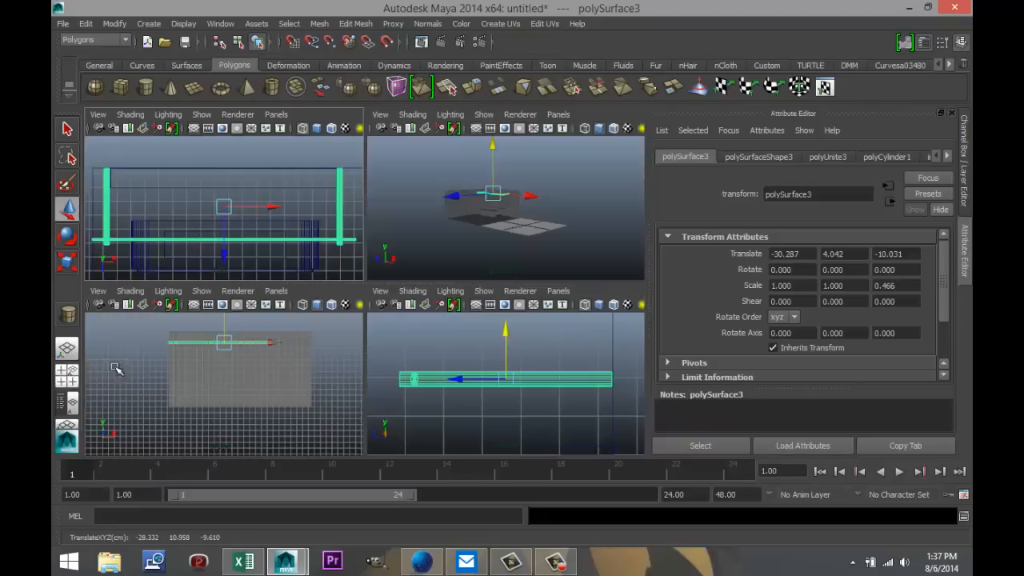
pyautogui.press('space')
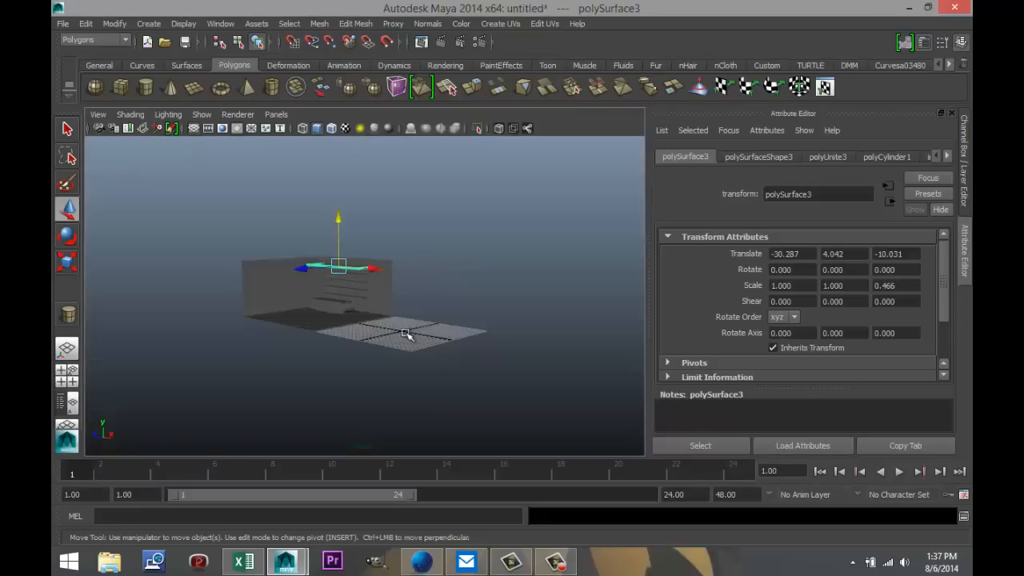
pyautogui.scroll(5, 411, 338)
pyautogui.keyDown('alt'); pyautogui.moveTo(375, 354); pyautogui.dragTo(451, 365); pyautogui.keyUp('alt')
pyautogui.scroll(-3, 274, 327)
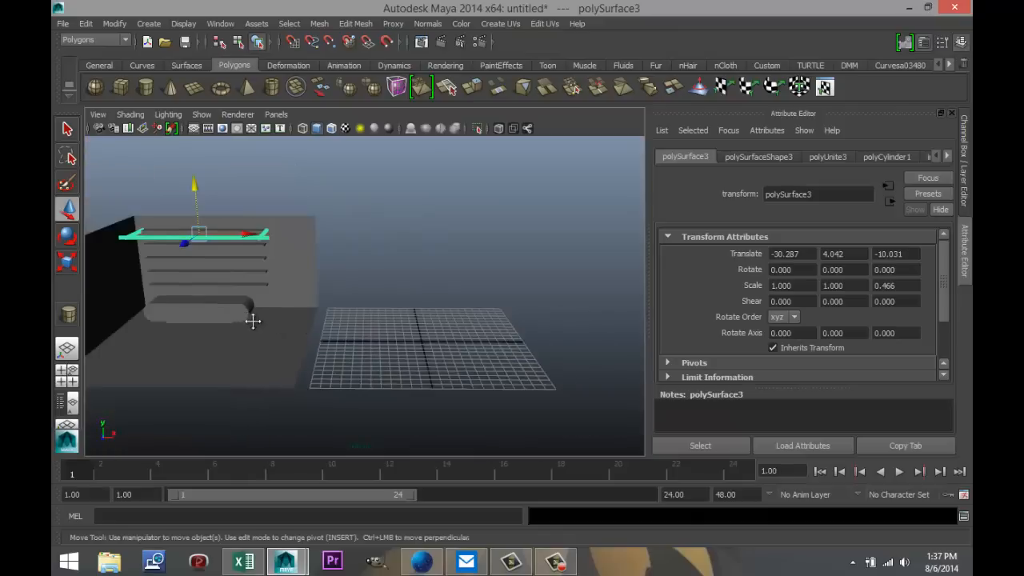
pyautogui.keyDown('alt'); pyautogui.moveTo(252, 320); pyautogui.dragTo(376, 334); pyautogui.keyUp('alt')
pyautogui.scroll(3, 449, 359)
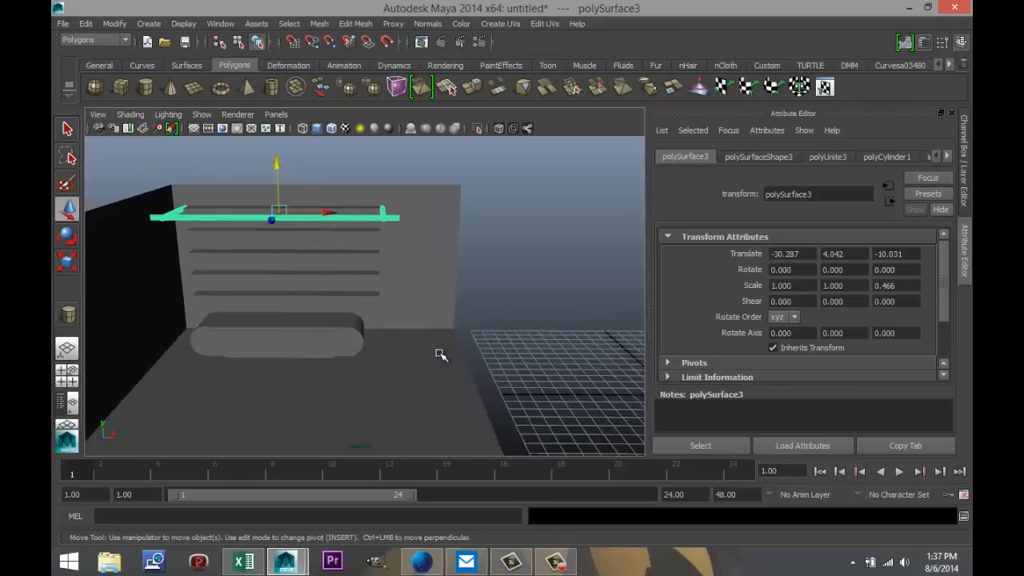
pyautogui.scroll(-3, 456, 342)
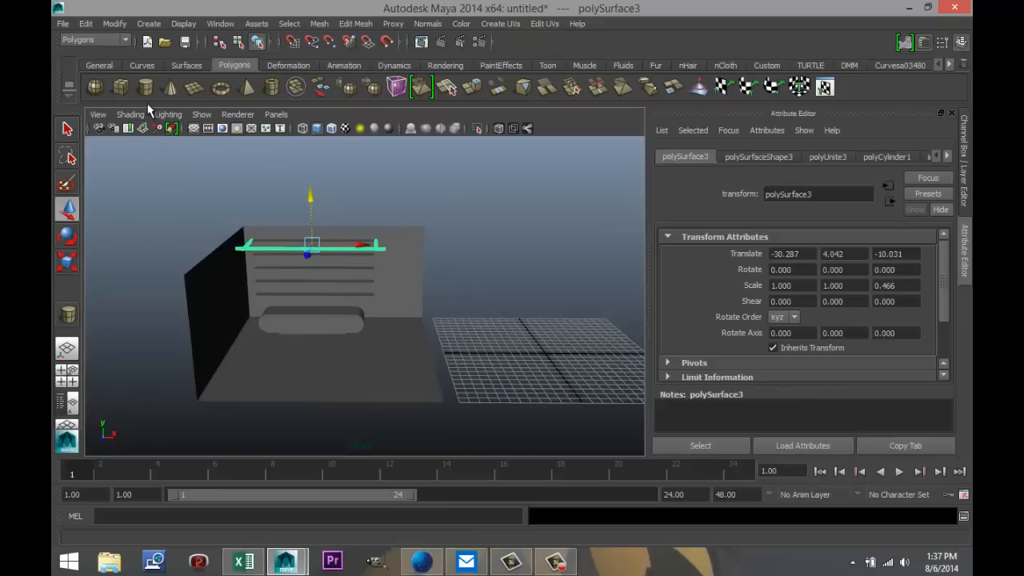
# Create a polygon sphere of about 3.274 radius on the grid and set its axis and height subdivisions to 40.
pyautogui.click(97, 95)
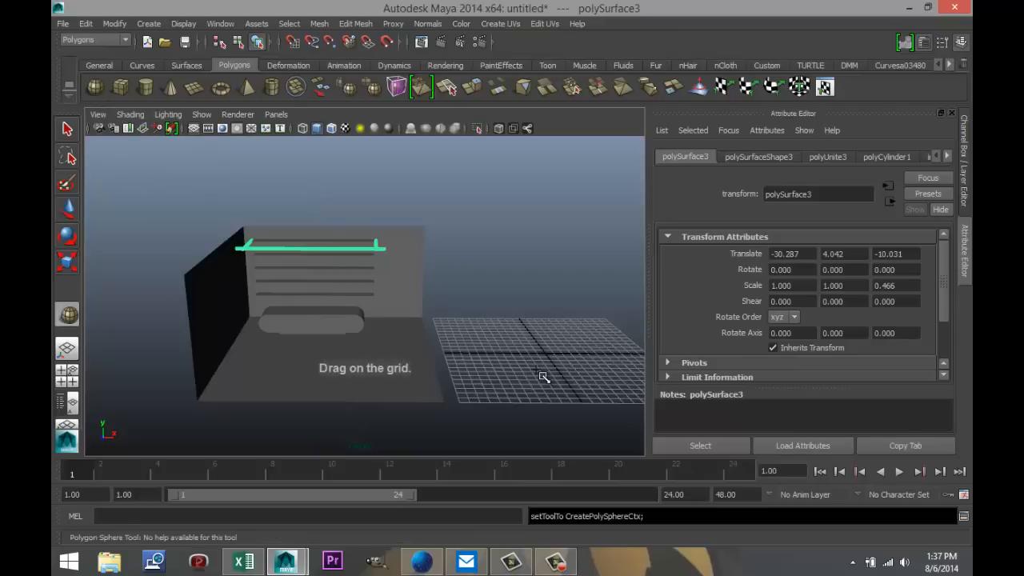
pyautogui.moveTo(536, 370); pyautogui.dragTo(567, 383)
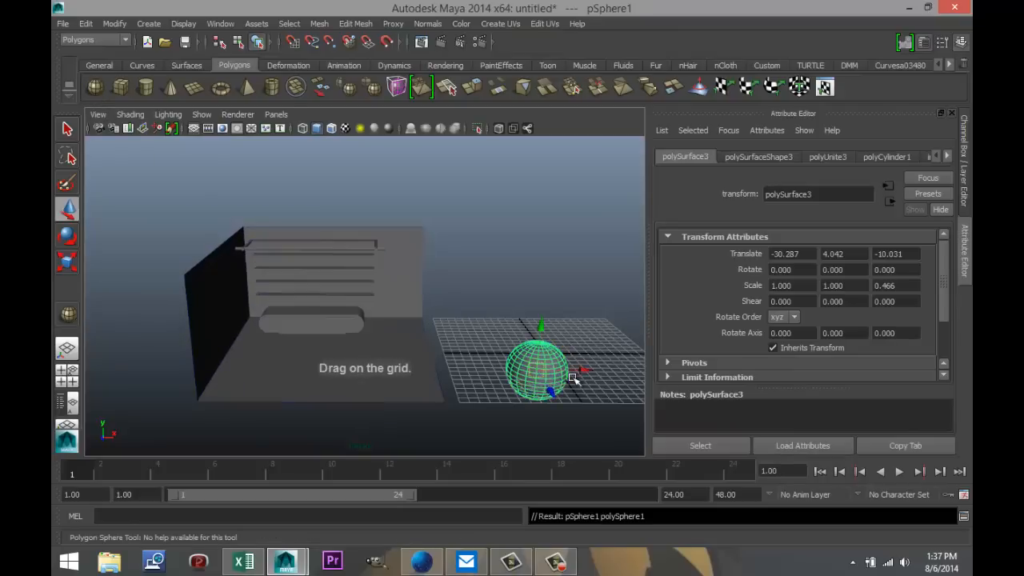
pyautogui.click(806, 157)
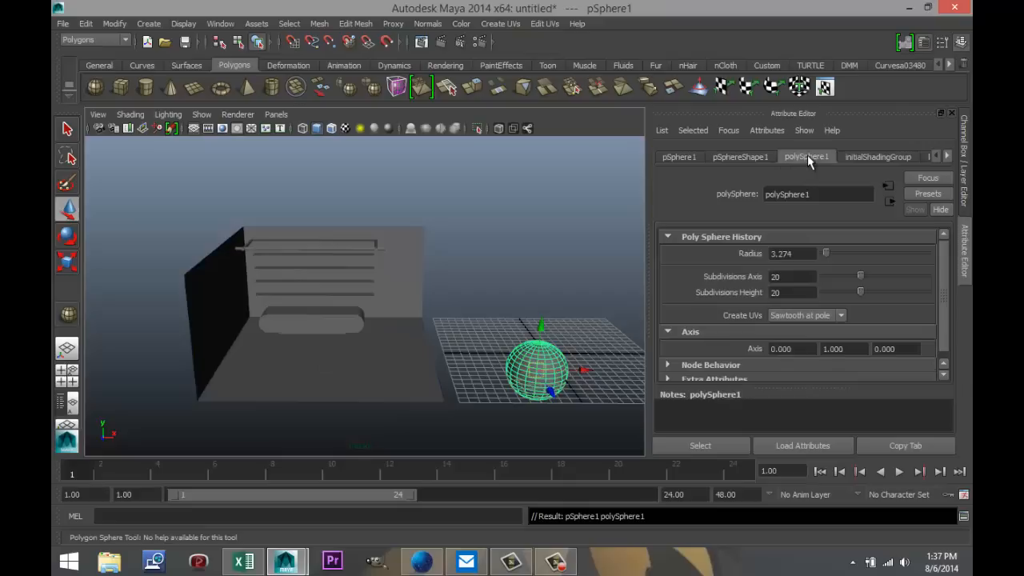
pyautogui.click(788, 277)
pyautogui.write('40')
pyautogui.moveTo(786, 293); pyautogui.dragTo(772, 296)
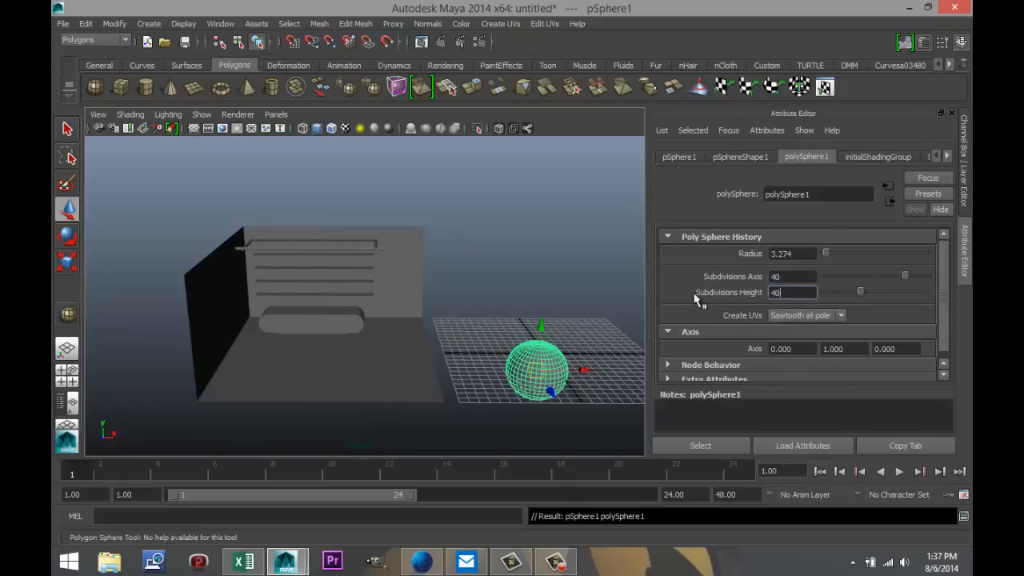
pyautogui.press('Return')
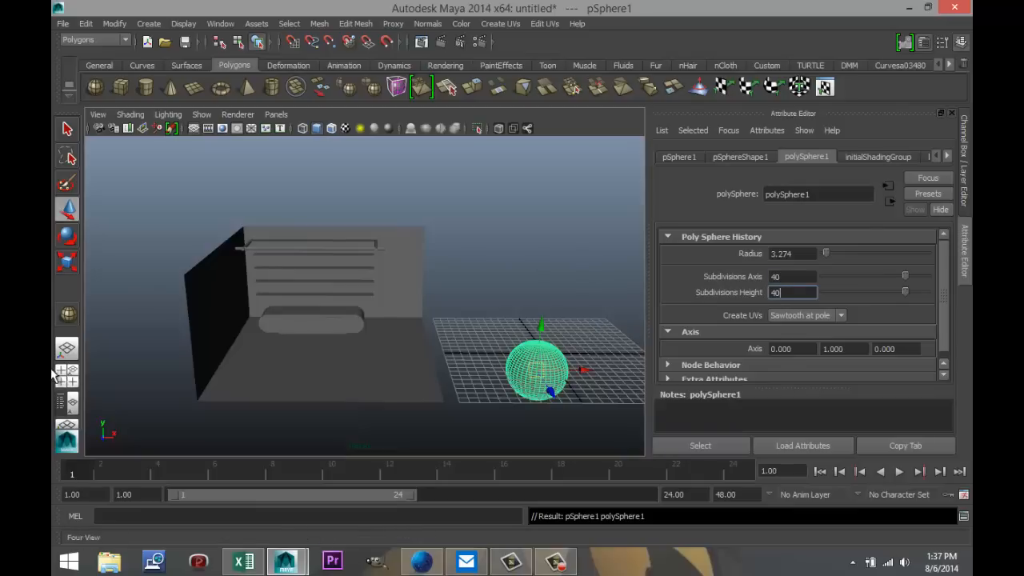
# In the front view, select the faces of the sphere's lower half and delete them to leave a dome.
pyautogui.click(88, 380)
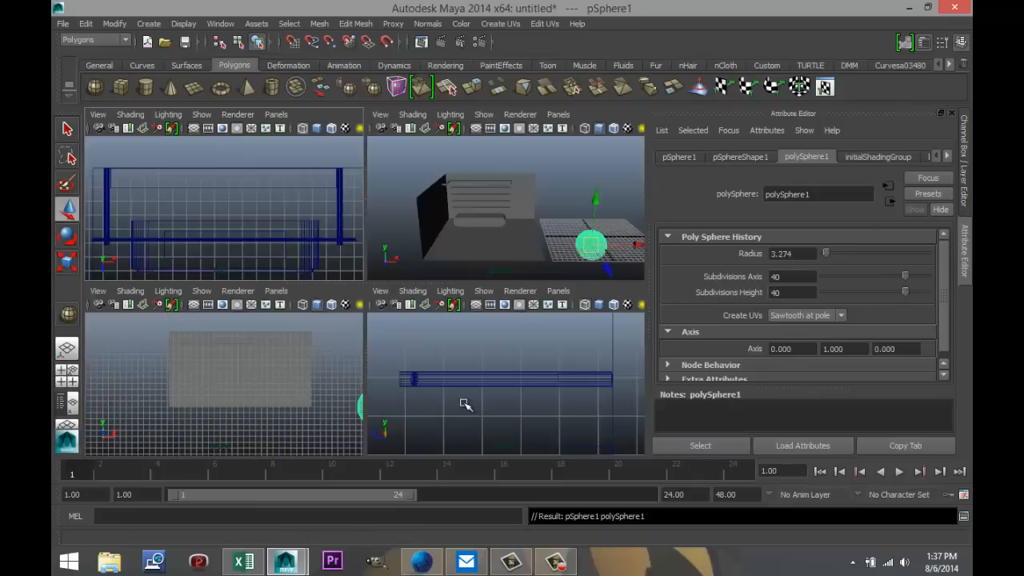
pyautogui.press('space')
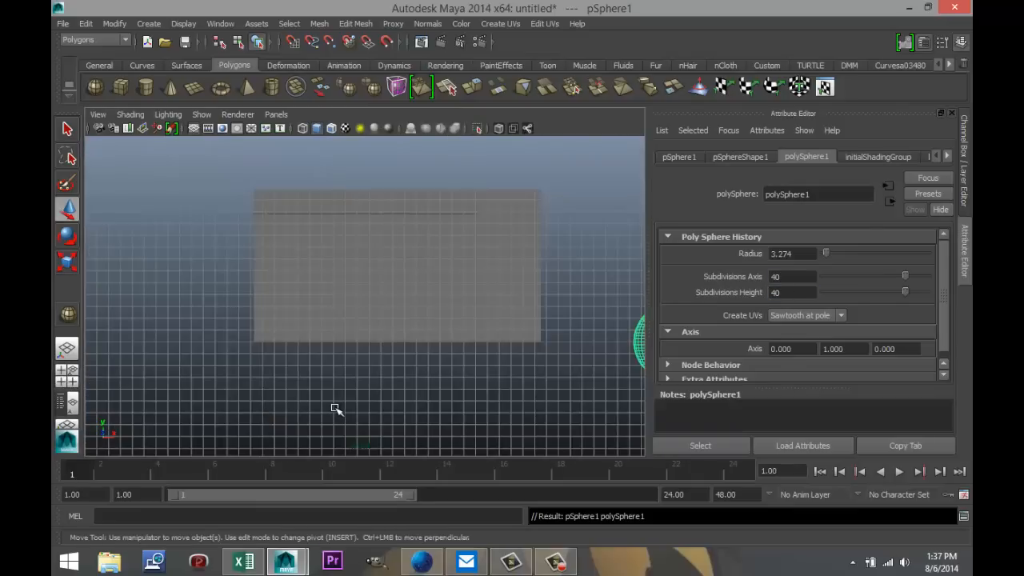
pyautogui.press('f')
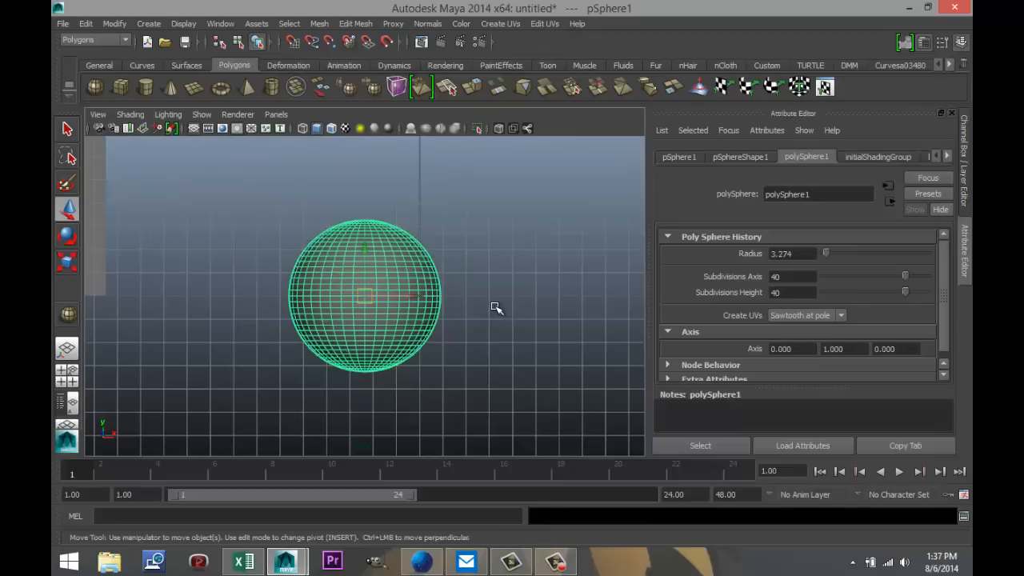
pyautogui.rightClick(496, 308)
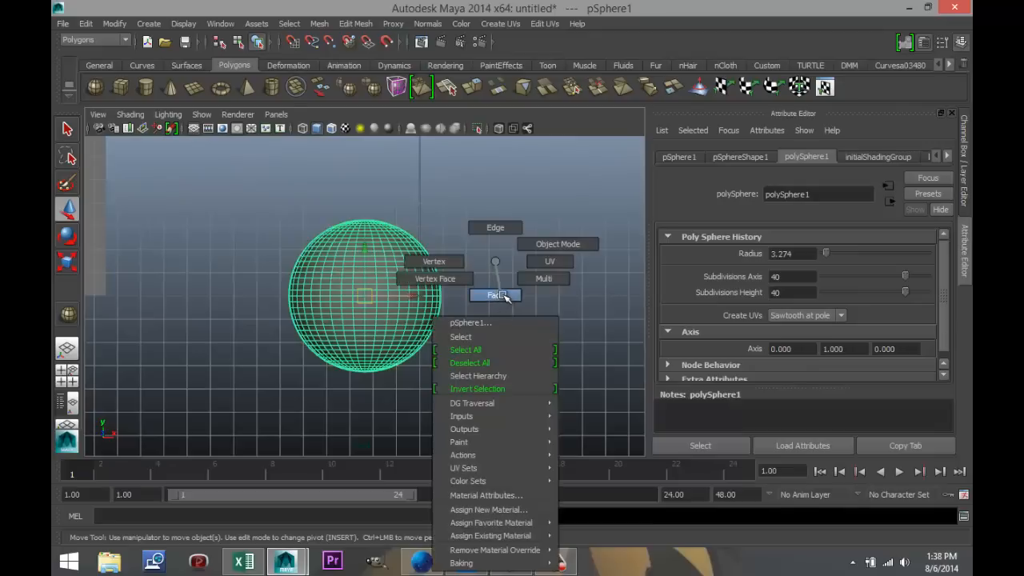
pyautogui.click(502, 295)
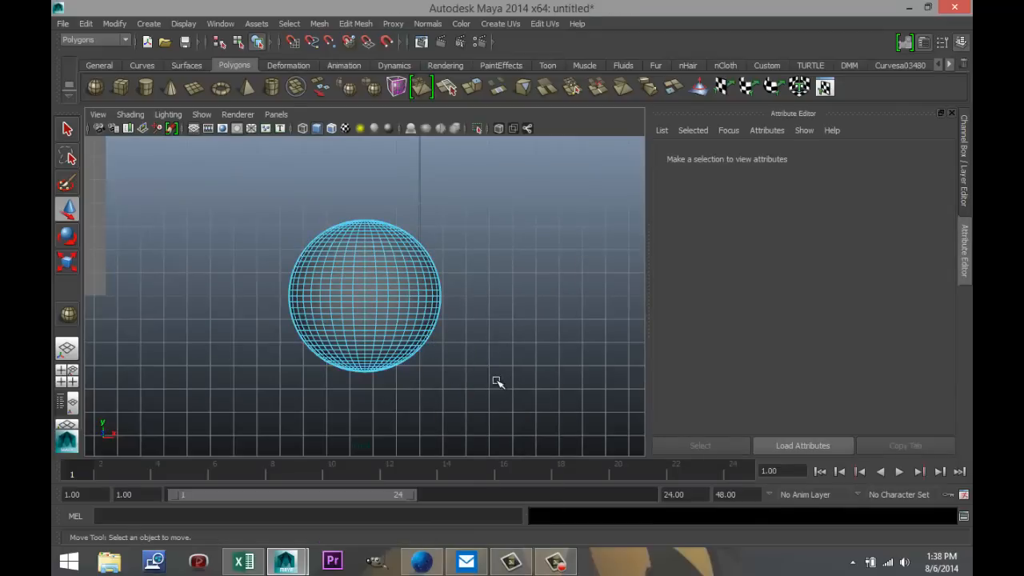
pyautogui.moveTo(507, 383); pyautogui.dragTo(223, 302)
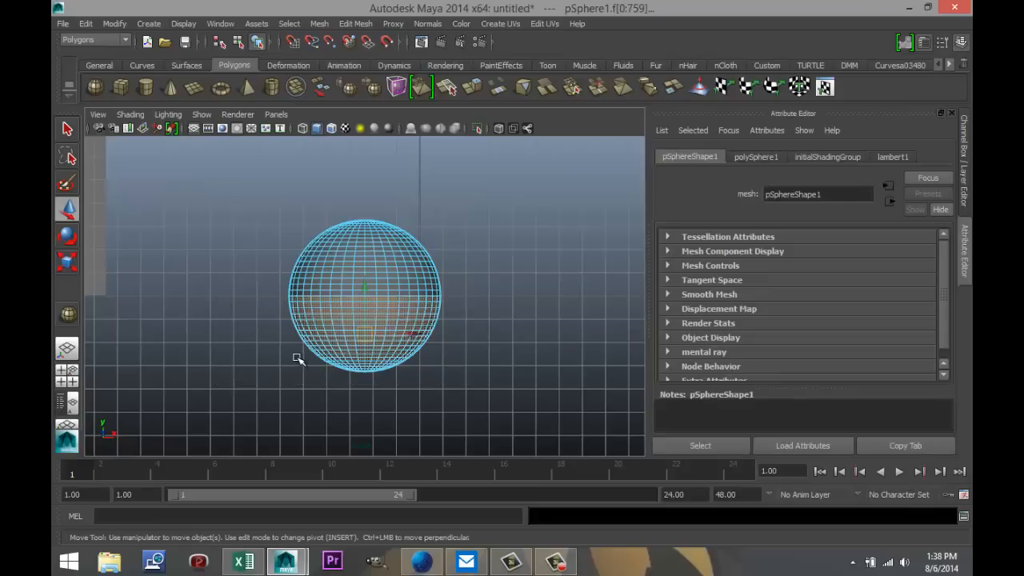
pyautogui.press('Delete')
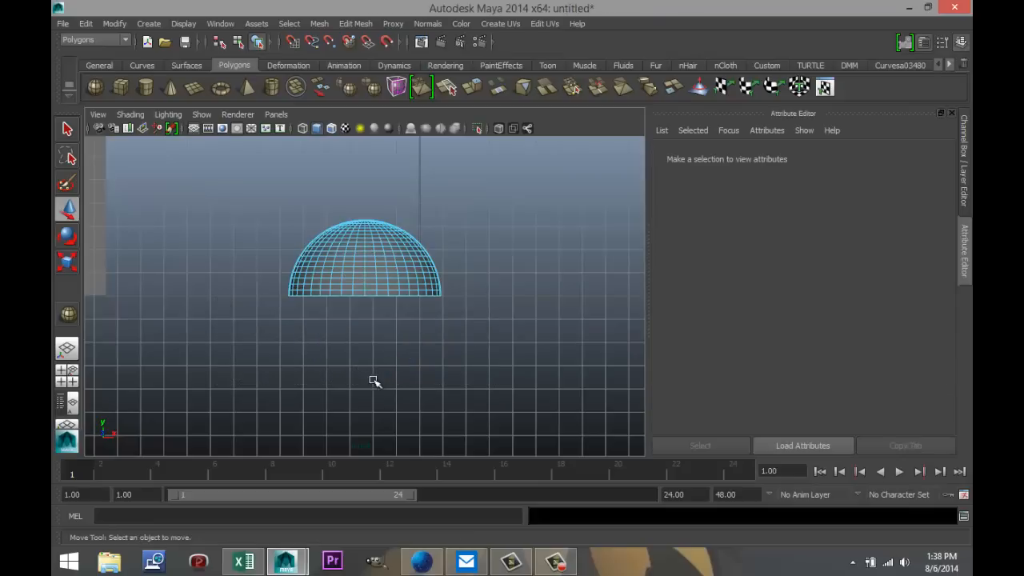
# Examine the hollow dome's outer surface and open underside in the perspective view.
pyautogui.click(67, 371)
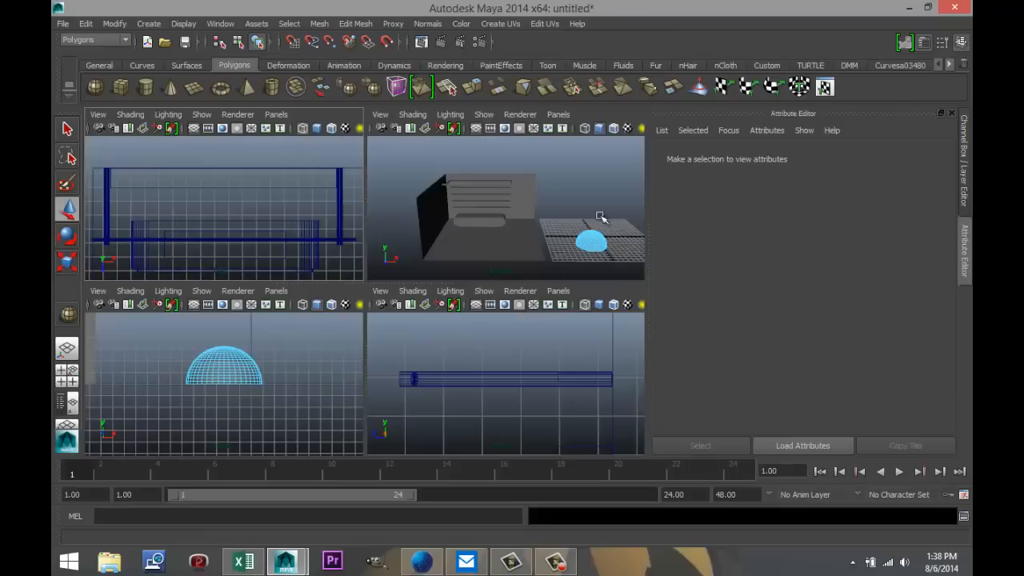
pyautogui.press('space')
pyautogui.scroll(-3, 472, 372)
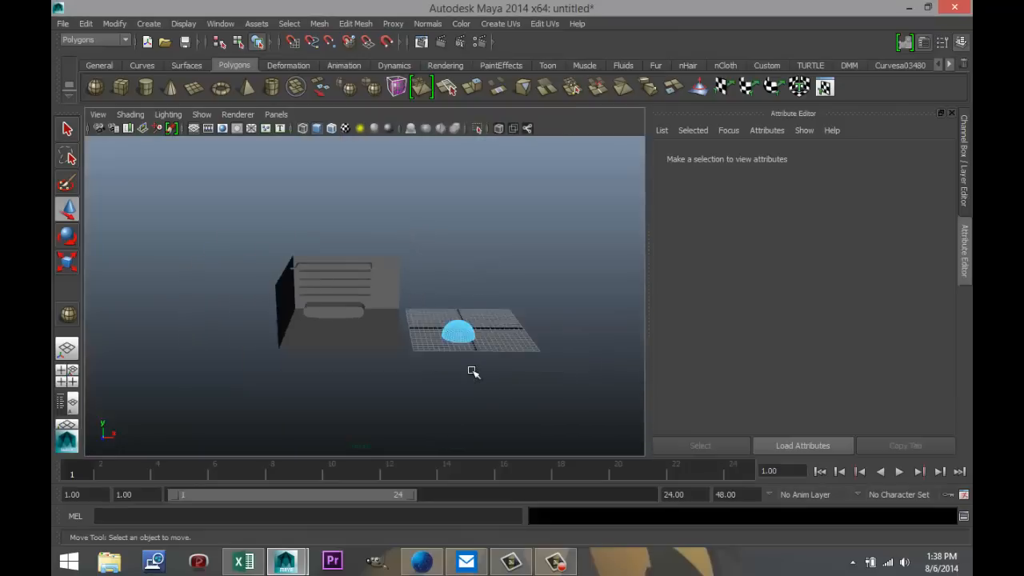
pyautogui.scroll(3, 473, 372)
pyautogui.keyDown('alt'); pyautogui.moveTo(469, 382); pyautogui.dragTo(361, 354, button='middle'); pyautogui.keyUp('alt')
pyautogui.scroll(3, 459, 380)
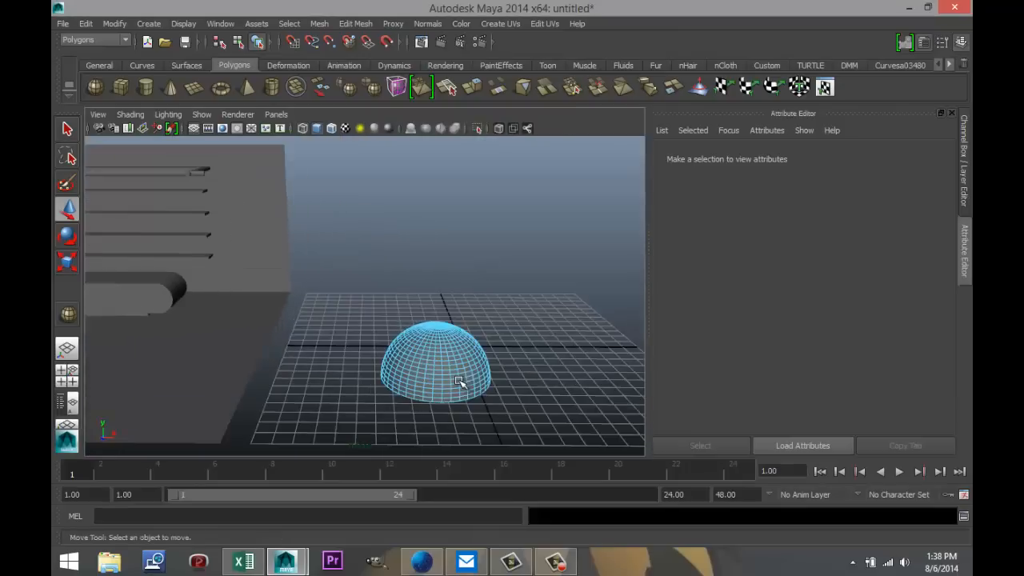
pyautogui.keyDown('alt'); pyautogui.moveTo(567, 403); pyautogui.dragTo(468, 325); pyautogui.keyUp('alt')
pyautogui.scroll(8, 407, 315)
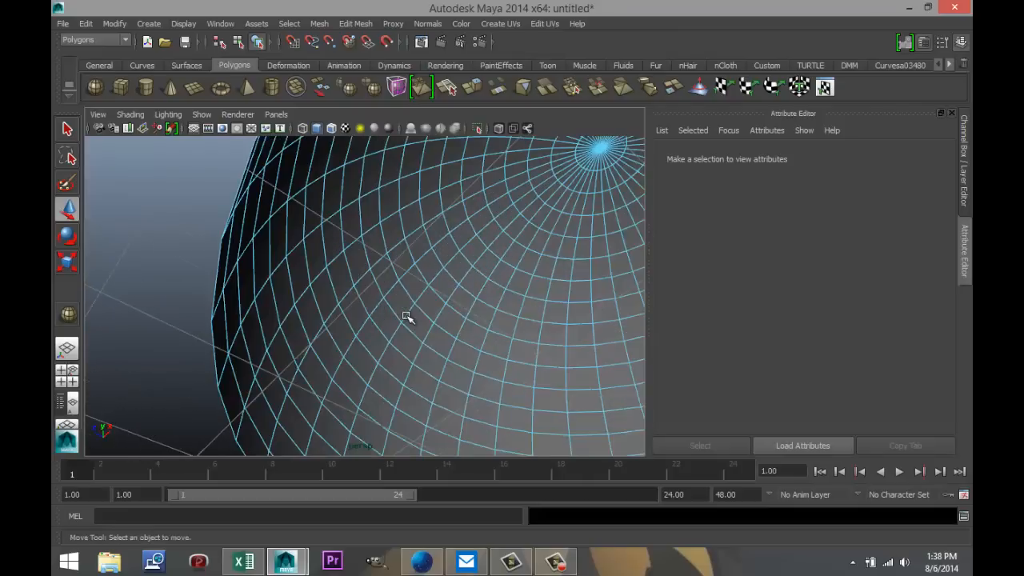
pyautogui.scroll(-6, 408, 315)
pyautogui.scroll(6, 406, 315)
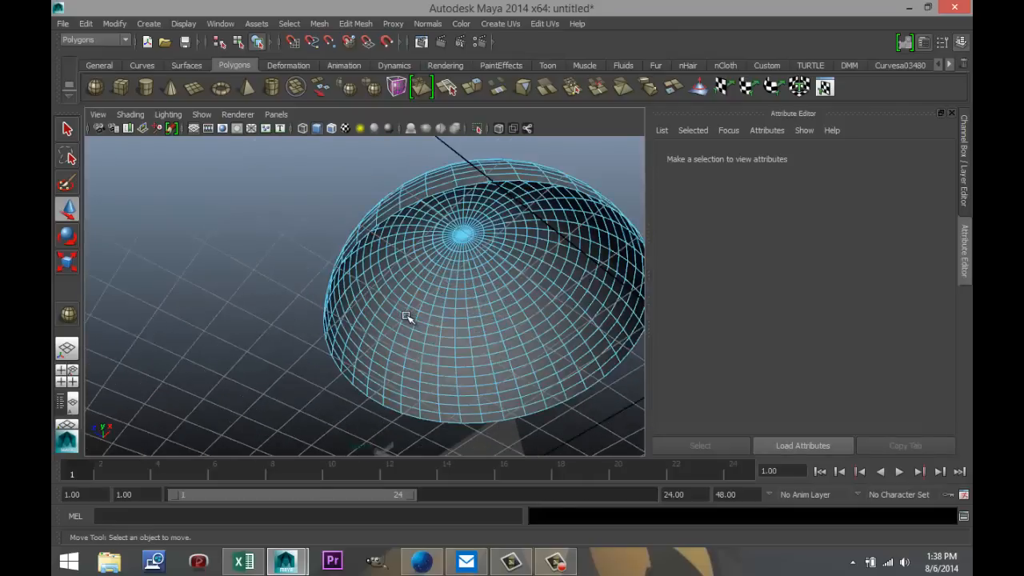
# Switch the dome from face selection back to object mode.
pyautogui.keyDown('alt'); pyautogui.moveTo(403, 312); pyautogui.dragTo(418, 365); pyautogui.keyUp('alt')
pyautogui.scroll(-6, 377, 336)
pyautogui.moveTo(418, 365); pyautogui.dragTo(480, 268, button='right')
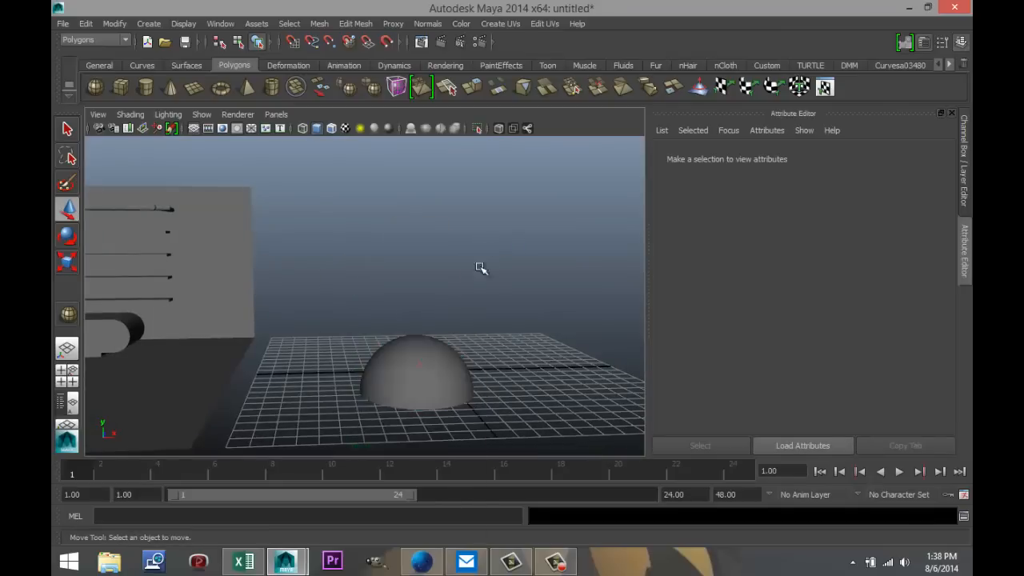
# Scale the dome up along its vertical axis into a tall bullet shape.
pyautogui.click(428, 365)
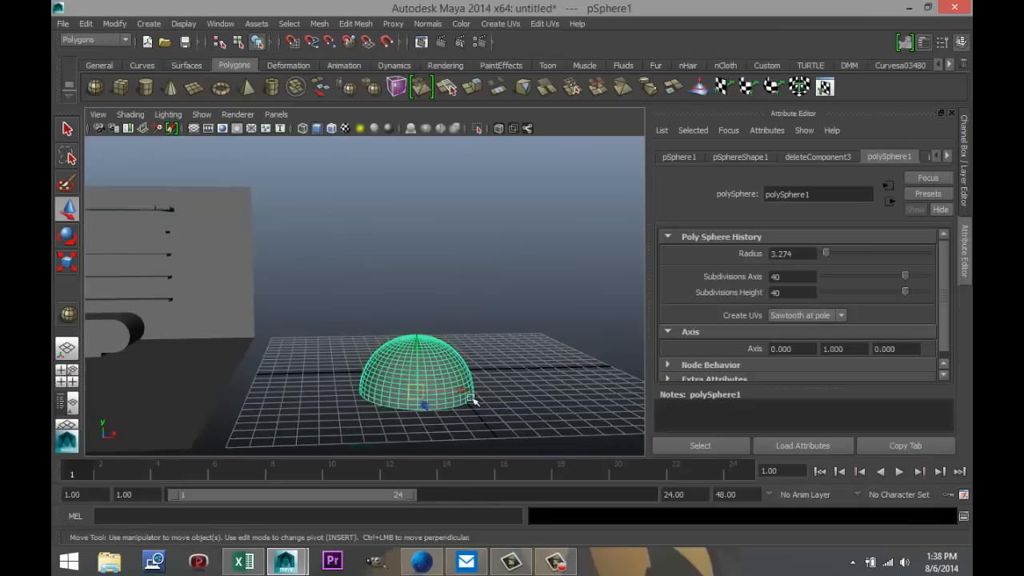
pyautogui.press('r')
pyautogui.moveTo(417, 329); pyautogui.dragTo(425, 182)
pyautogui.scroll(1, 512, 387)
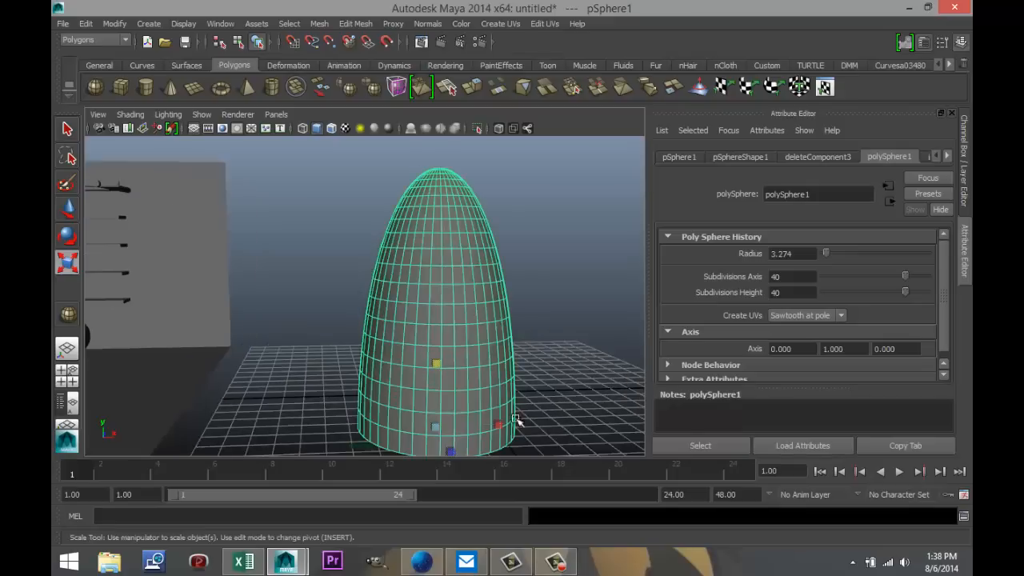
# Extrude the bullet shape's bottom edge loop, scale it slightly outward, and lower it to about -0.423 in Y to form a flared lip.
pyautogui.keyDown('alt'); pyautogui.moveTo(510, 444); pyautogui.dragTo(480, 383, button='middle'); pyautogui.keyUp('alt')
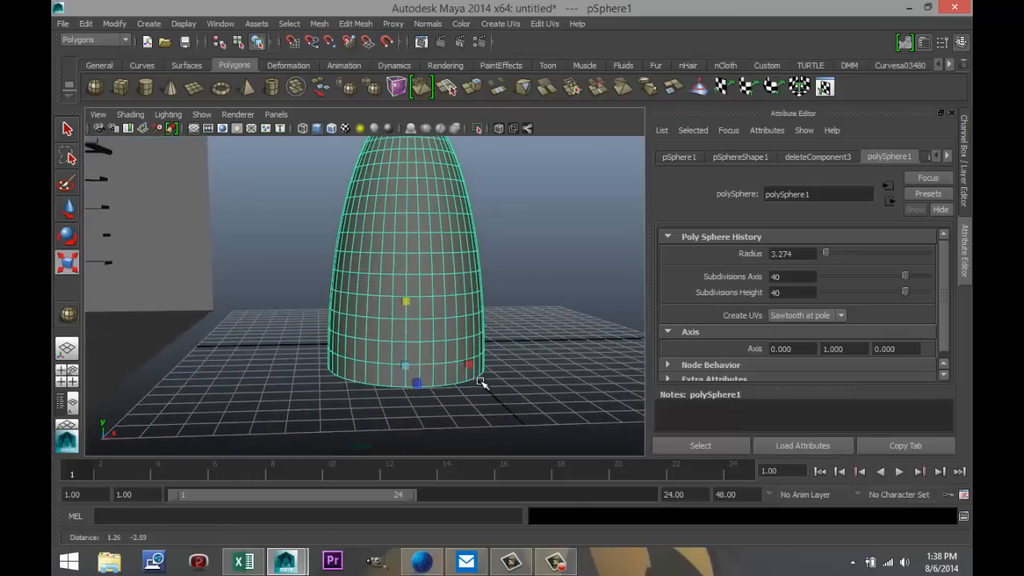
pyautogui.scroll(1, 457, 415)
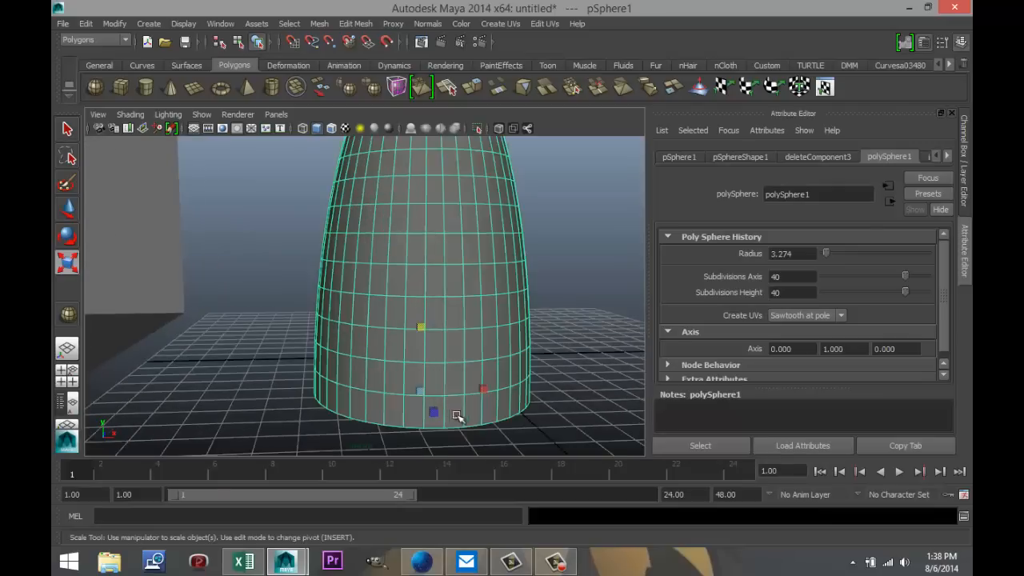
pyautogui.keyDown('alt'); pyautogui.moveTo(563, 429); pyautogui.dragTo(548, 359, button='middle'); pyautogui.keyUp('alt')
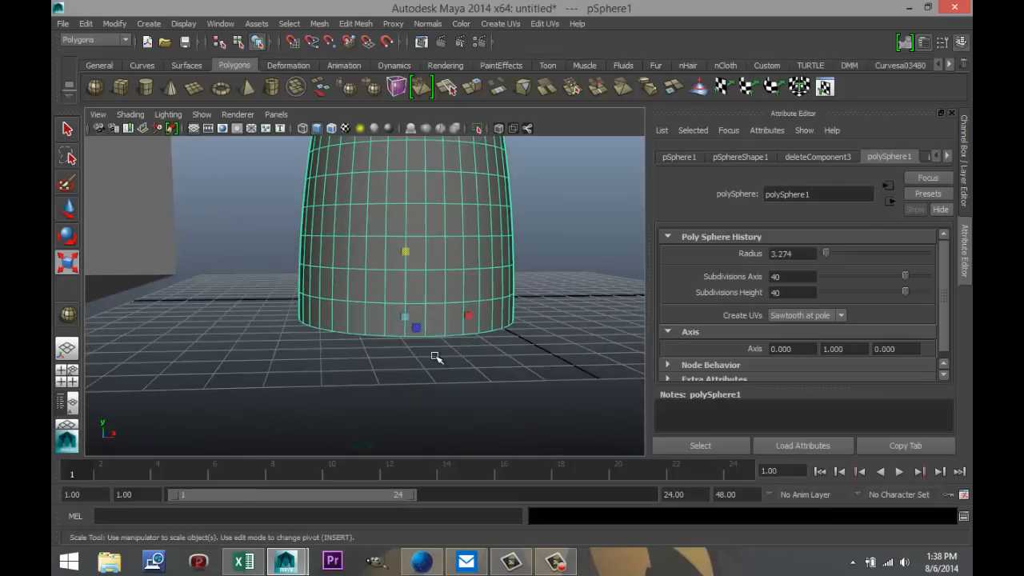
pyautogui.moveTo(432, 336); pyautogui.dragTo(434, 240, button='right')
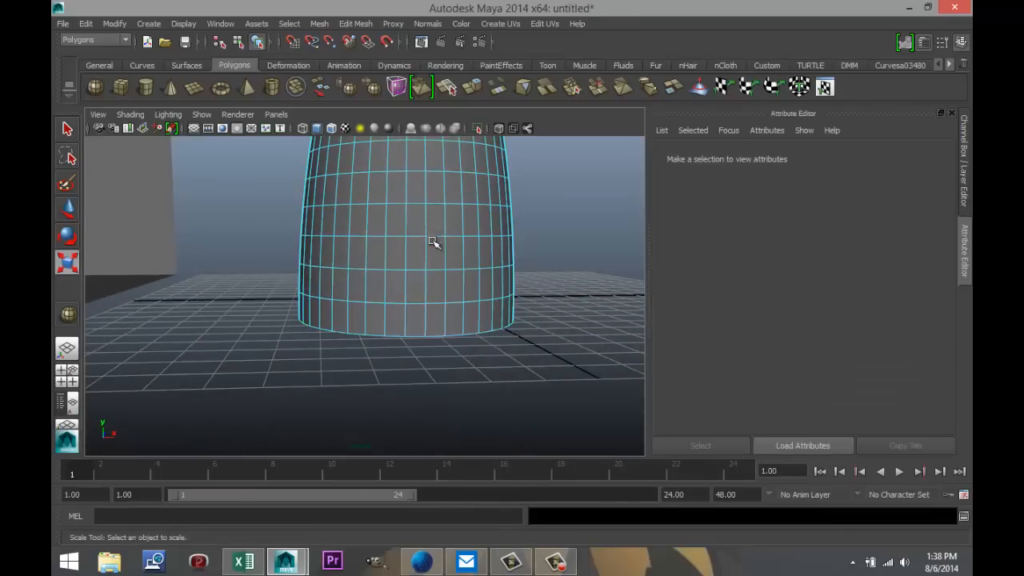
pyautogui.doubleClick(432, 337)
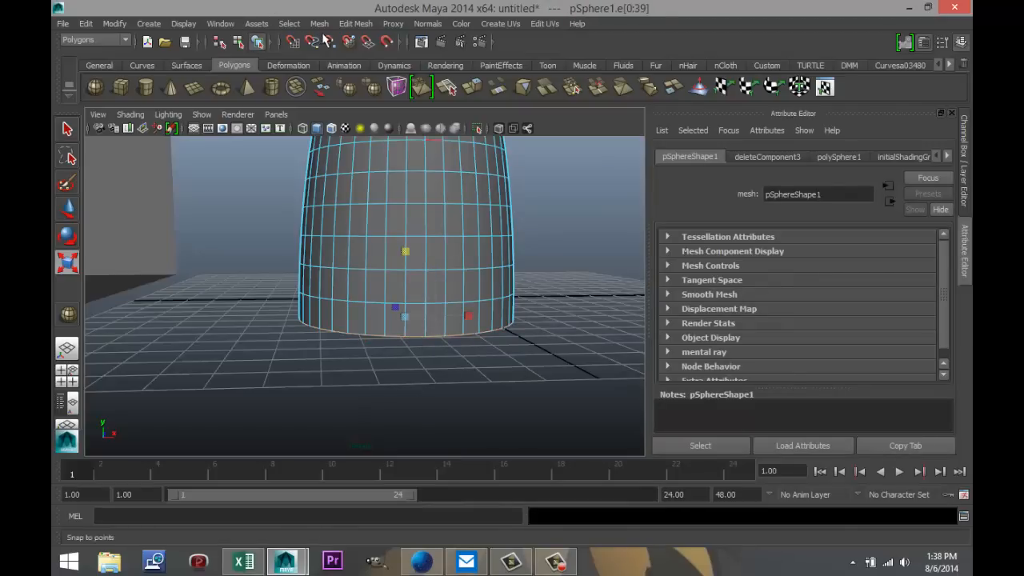
pyautogui.click(350, 23)
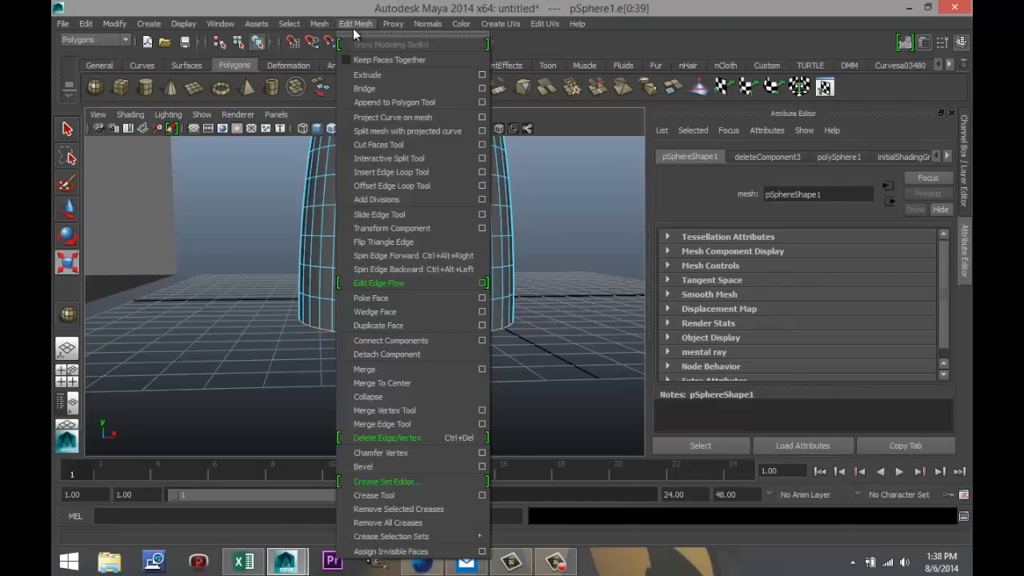
pyautogui.click(376, 76)
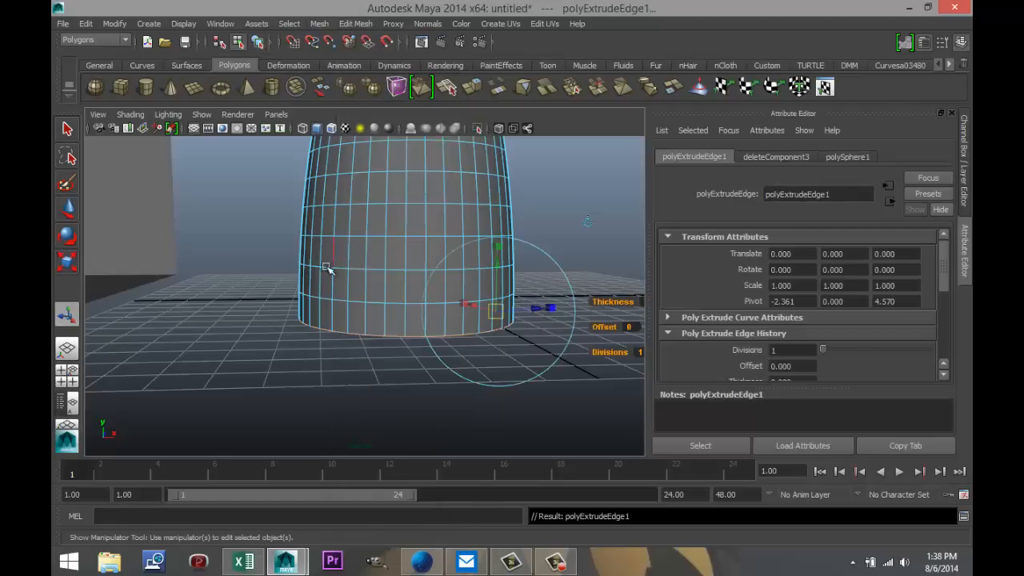
pyautogui.press('r')
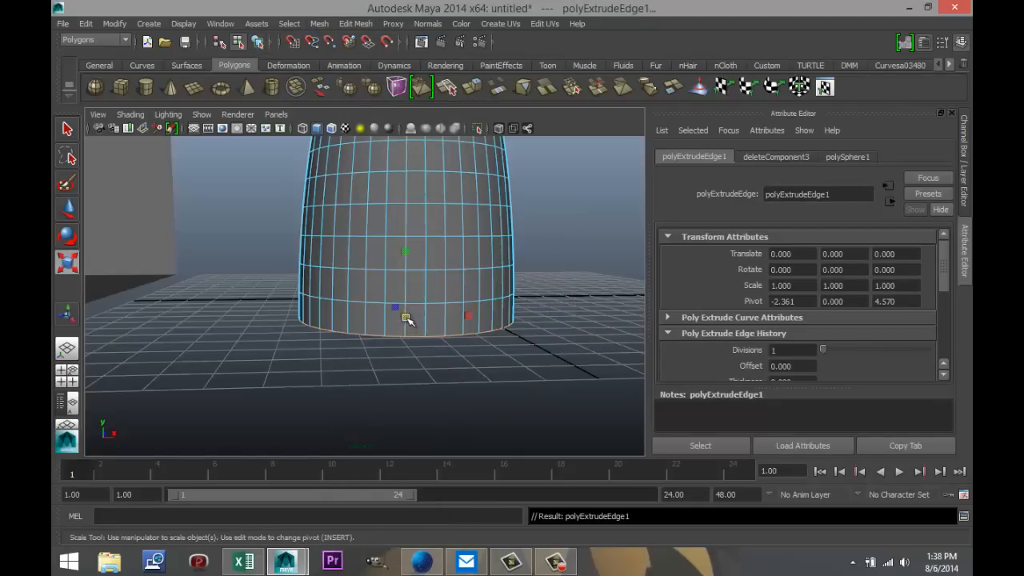
pyautogui.moveTo(406, 316); pyautogui.dragTo(435, 326)
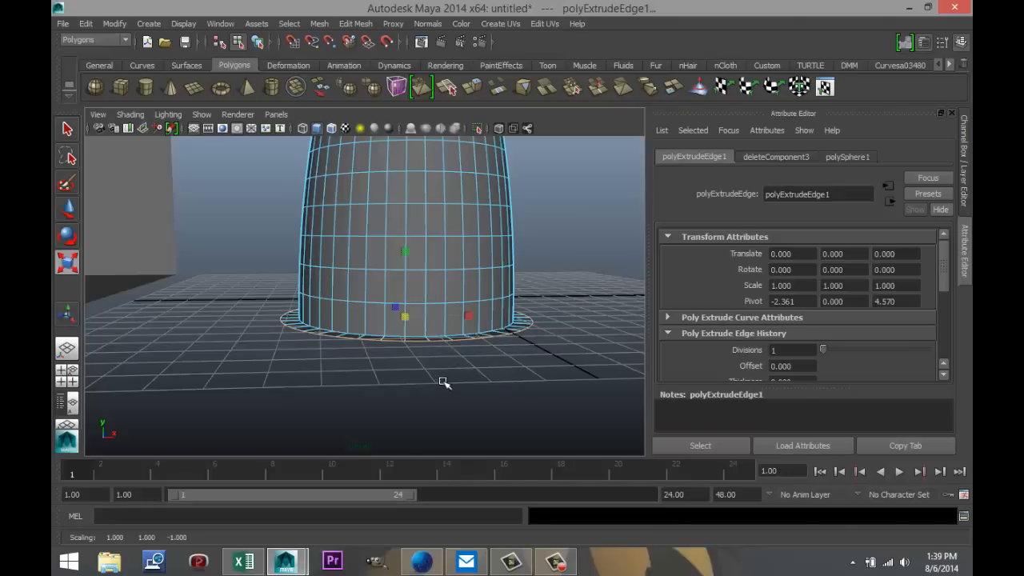
pyautogui.press('w')
pyautogui.moveTo(406, 275); pyautogui.dragTo(411, 286)
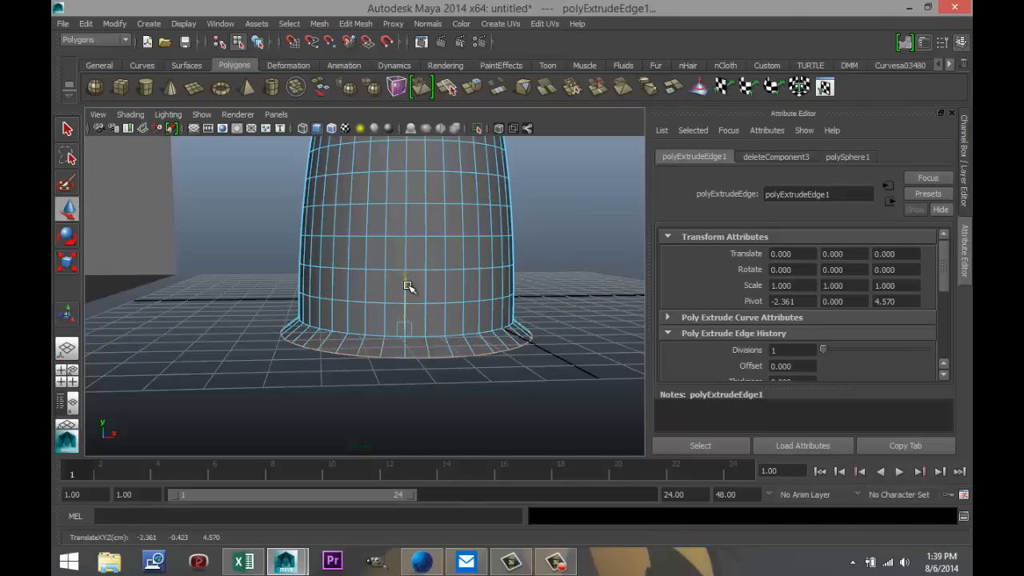
# Extrude the lip's outer edge loop again and lower it to about -0.849 in Y to form a vertical rim.
pyautogui.click(354, 23)
pyautogui.click(379, 78)
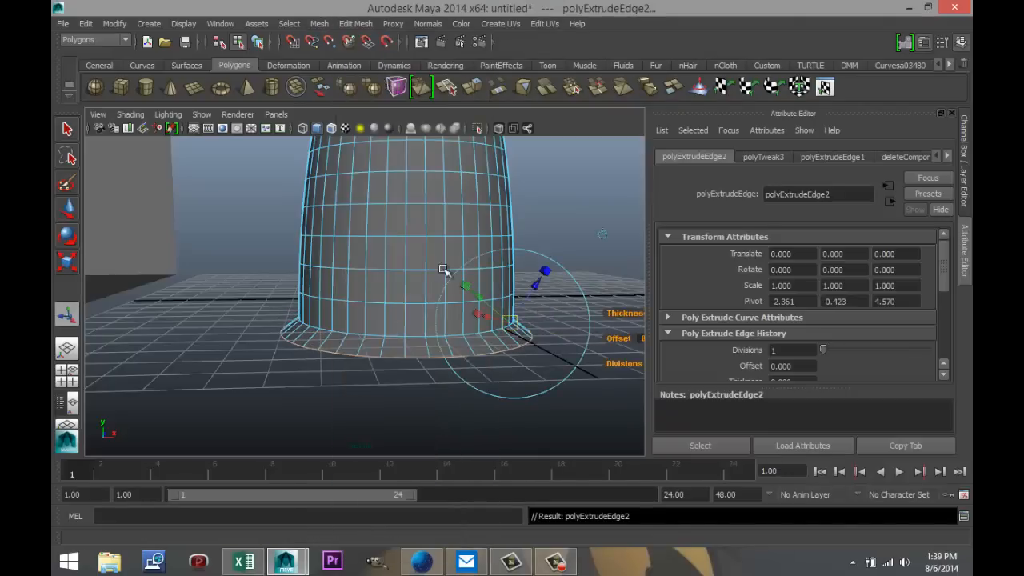
pyautogui.press('w')
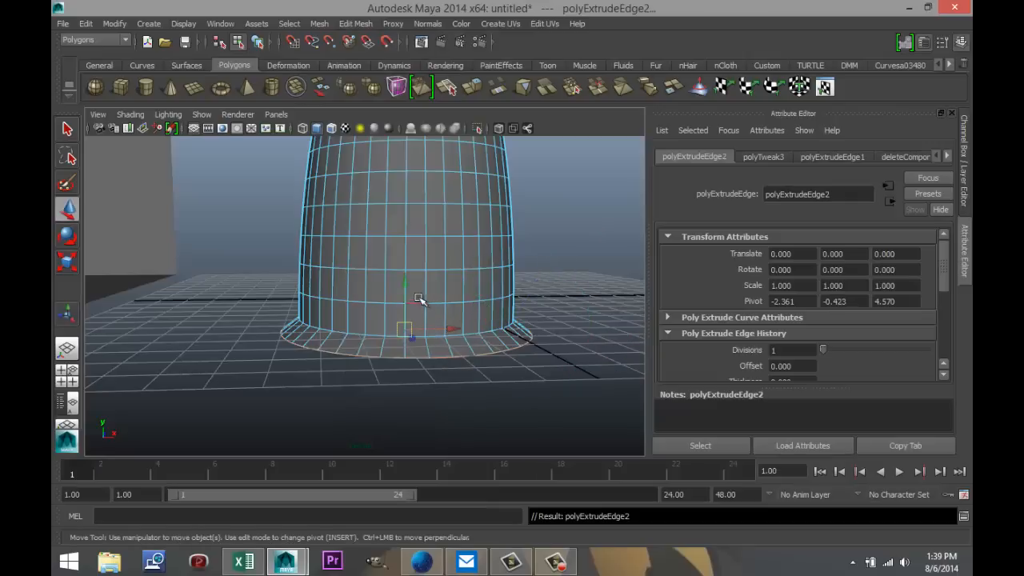
pyautogui.moveTo(407, 286); pyautogui.dragTo(409, 300)
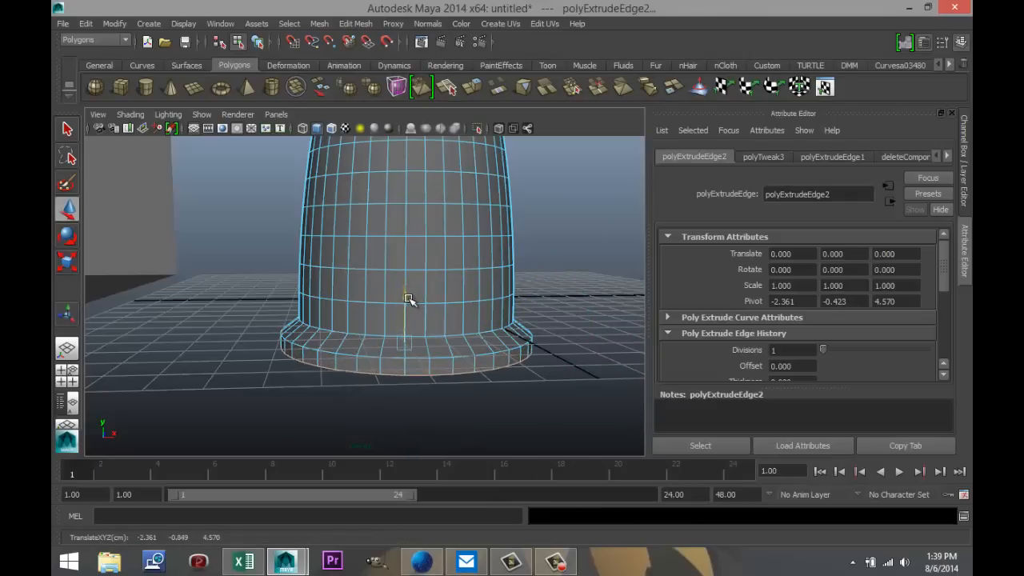
# Extrude the rim's bottom edge loop and scale it inward to make a flat ring around the open underside.
pyautogui.click(353, 23)
pyautogui.click(384, 74)
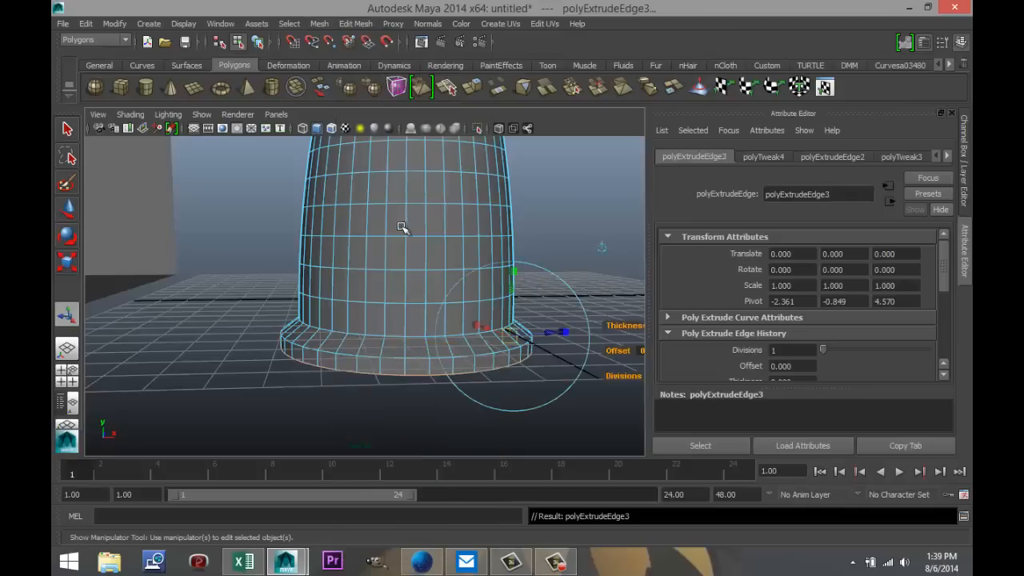
pyautogui.press('r')
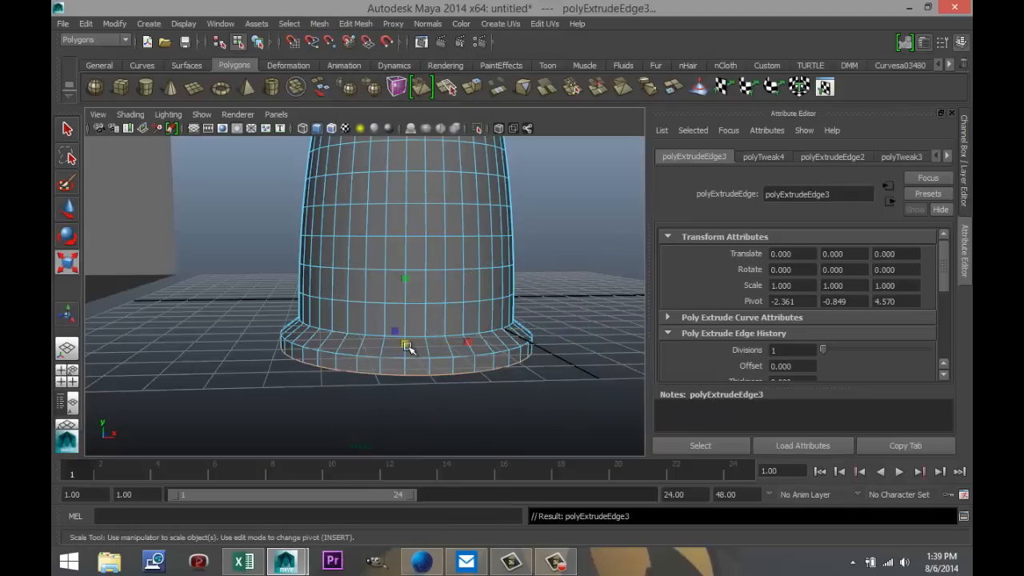
pyautogui.click(406, 344)
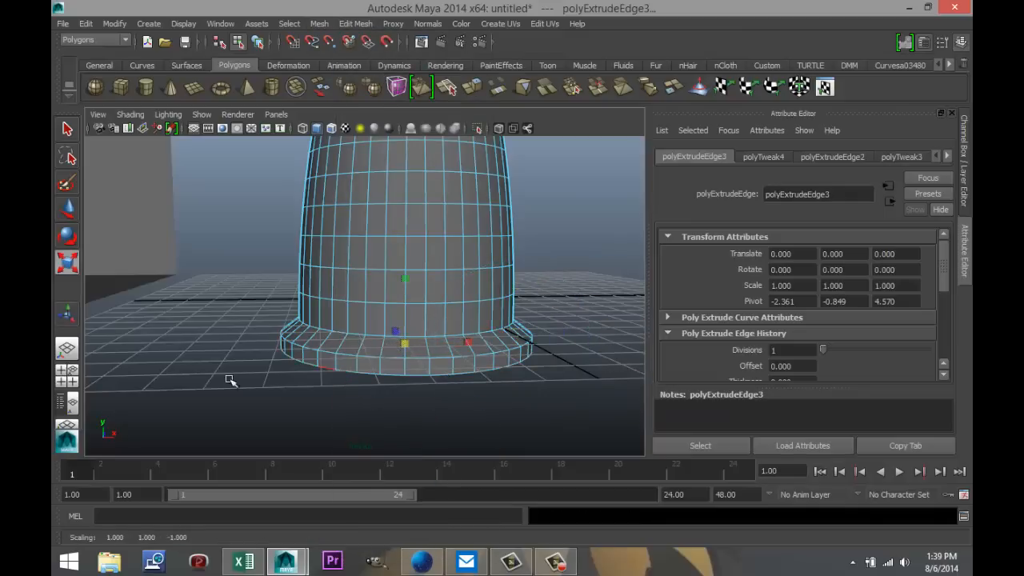
pyautogui.keyDown('alt'); pyautogui.moveTo(232, 378); pyautogui.dragTo(210, 285); pyautogui.keyUp('alt')
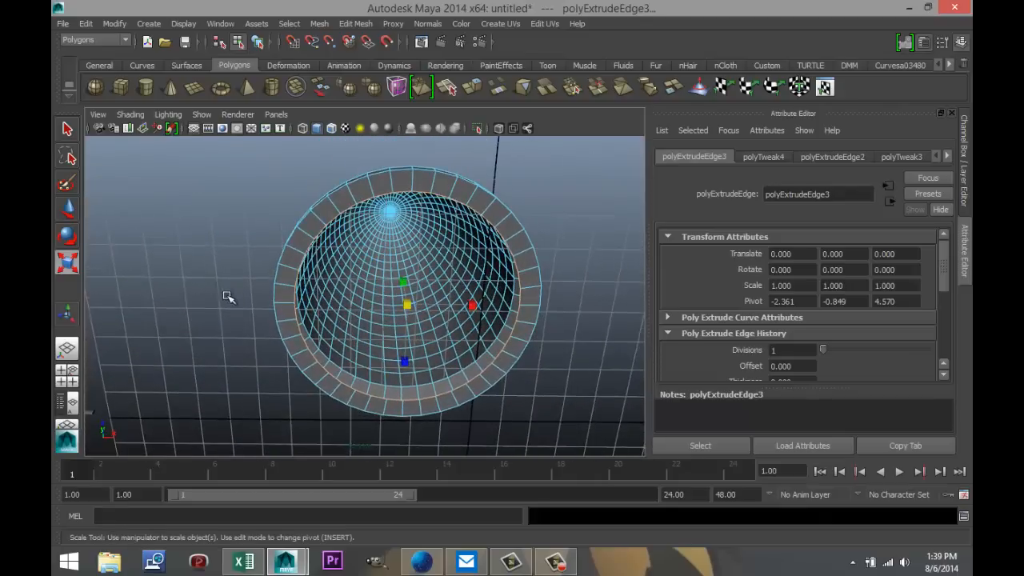
# Extrude the ring's inner edge loop and raise it inside the shape to about 0.991 in Y to form an inner wall.
pyautogui.click(352, 24)
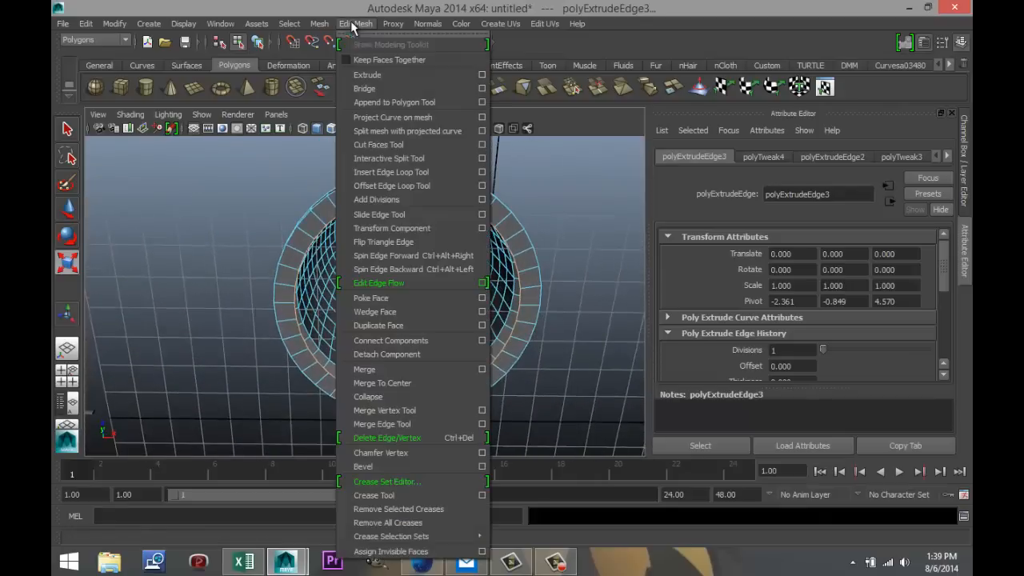
pyautogui.click(379, 74)
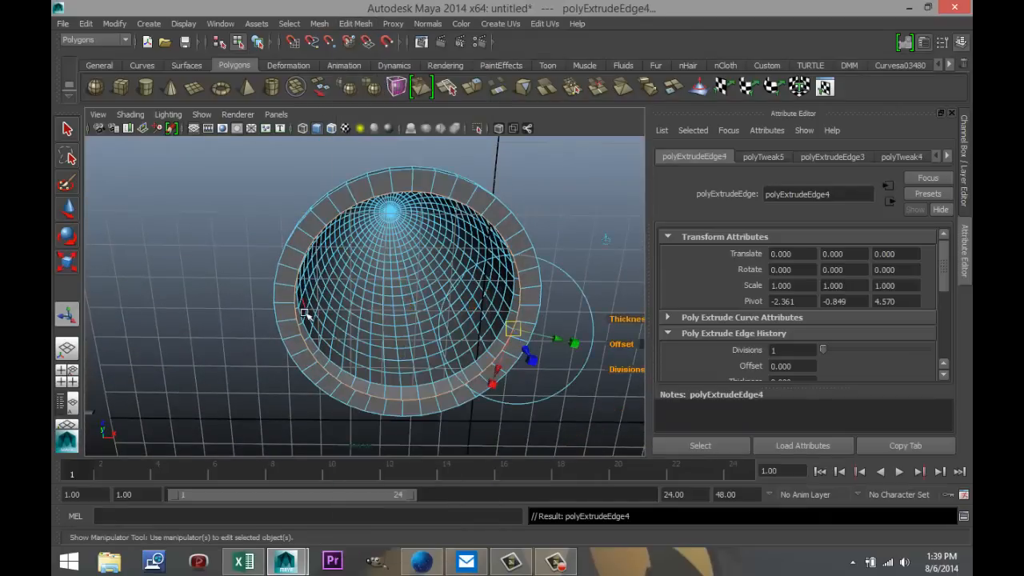
pyautogui.keyDown('alt'); pyautogui.moveTo(305, 314); pyautogui.dragTo(270, 350); pyautogui.keyUp('alt')
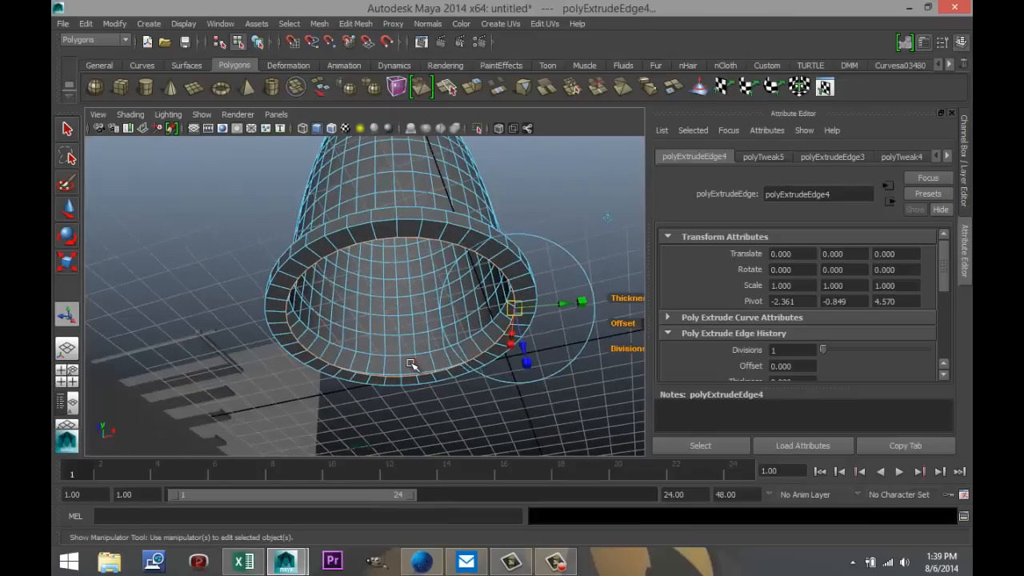
pyautogui.press('w')
pyautogui.moveTo(400, 289); pyautogui.dragTo(400, 238)
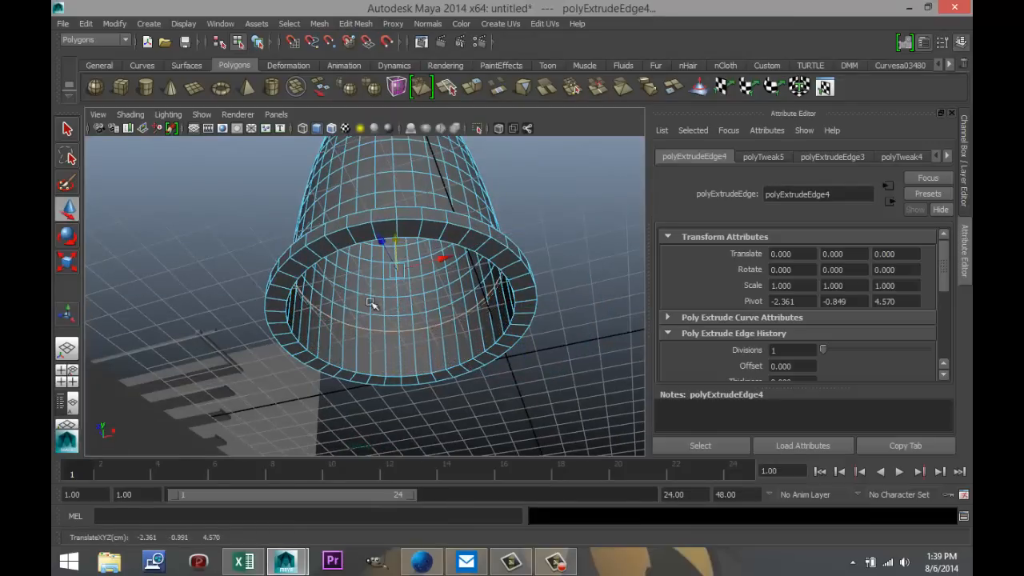
pyautogui.keyDown('alt'); pyautogui.moveTo(183, 327); pyautogui.dragTo(231, 382); pyautogui.keyUp('alt')
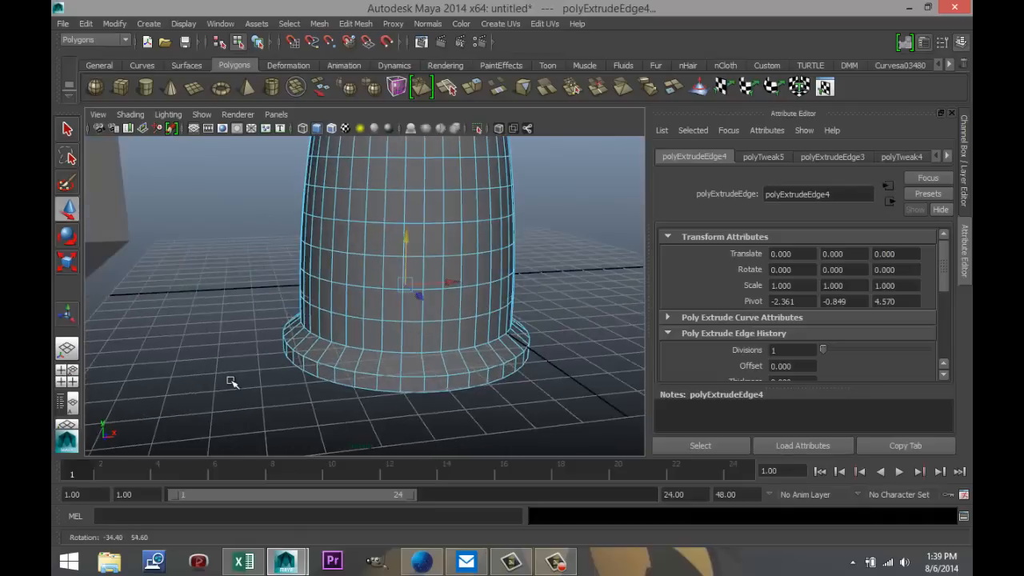
# Create a thin upright polygon cylinder beside the bullet shape, about 0.382 in radius and 16.063 high.
pyautogui.scroll(-8, 245, 363)
pyautogui.keyDown('alt'); pyautogui.moveTo(516, 336); pyautogui.dragTo(473, 372); pyautogui.keyUp('alt')
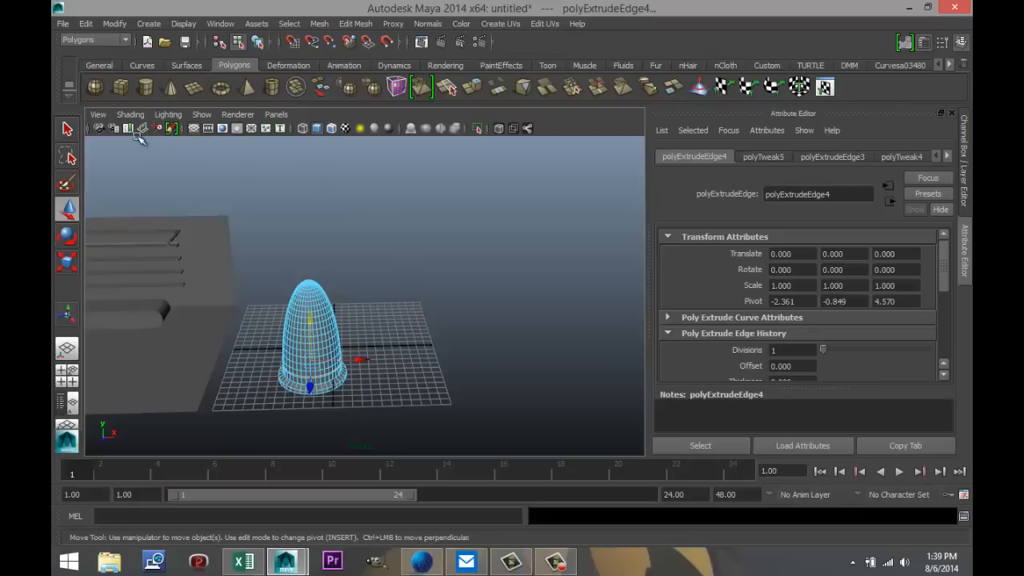
pyautogui.click(146, 88)
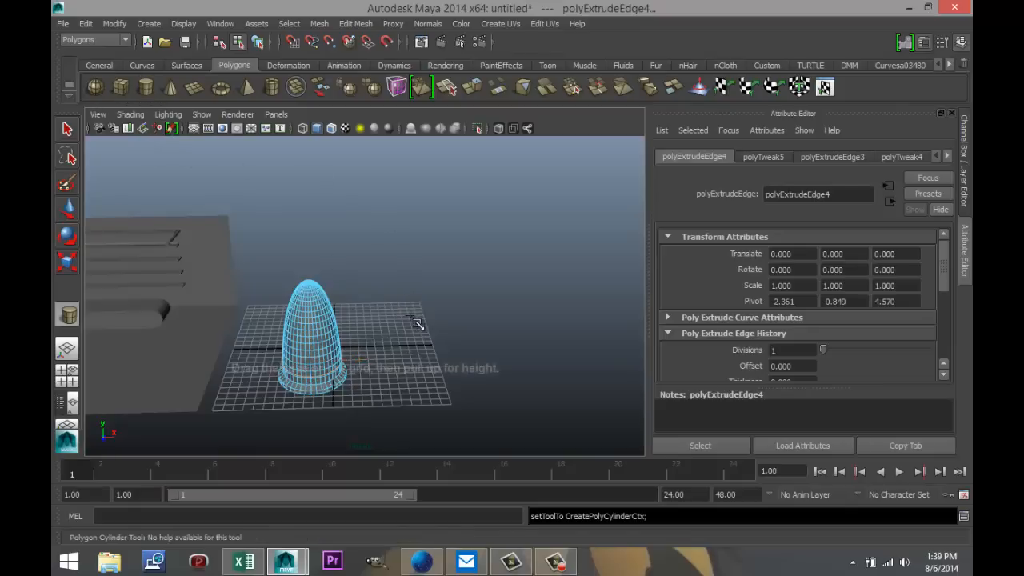
pyautogui.moveTo(425, 397)
pyautogui.mouseDown()
pyautogui.moveTo(437, 241)
pyautogui.moveTo(431, 249)
pyautogui.mouseUp()
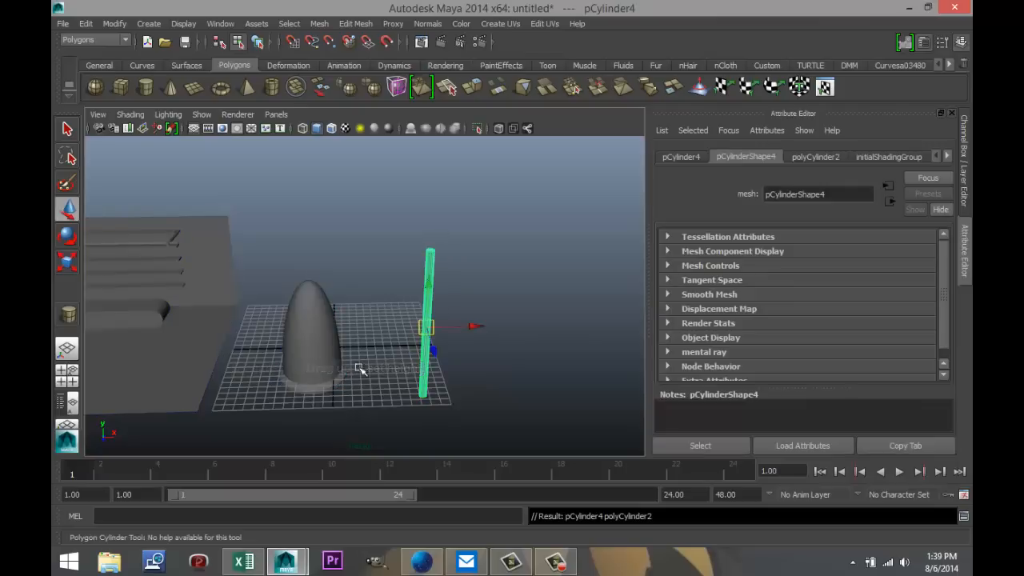
# Frame the thin cylinder in the top view and set its axis subdivisions to 60.
pyautogui.click(69, 382)
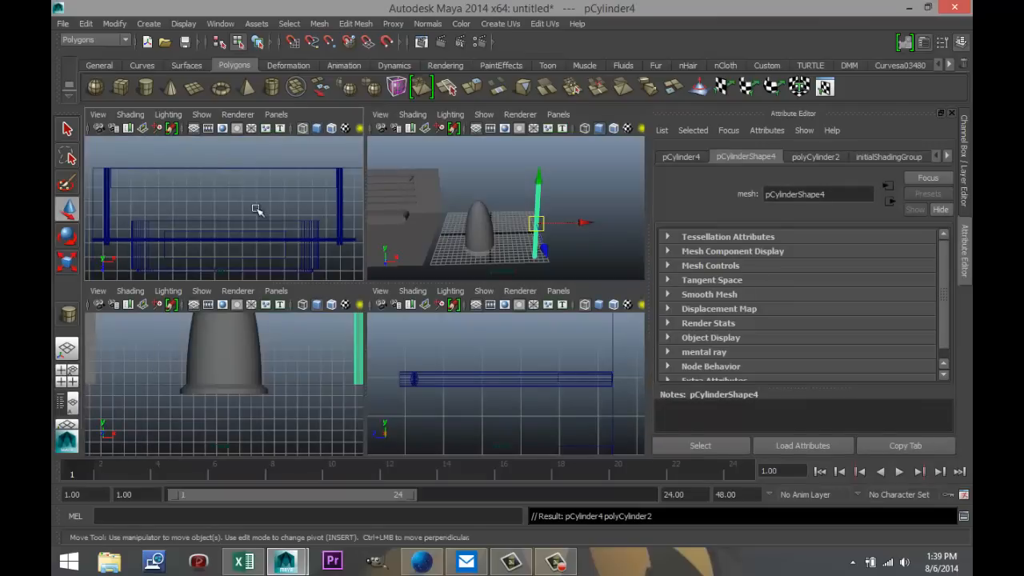
pyautogui.press('space')
pyautogui.scroll(-8, 301, 232)
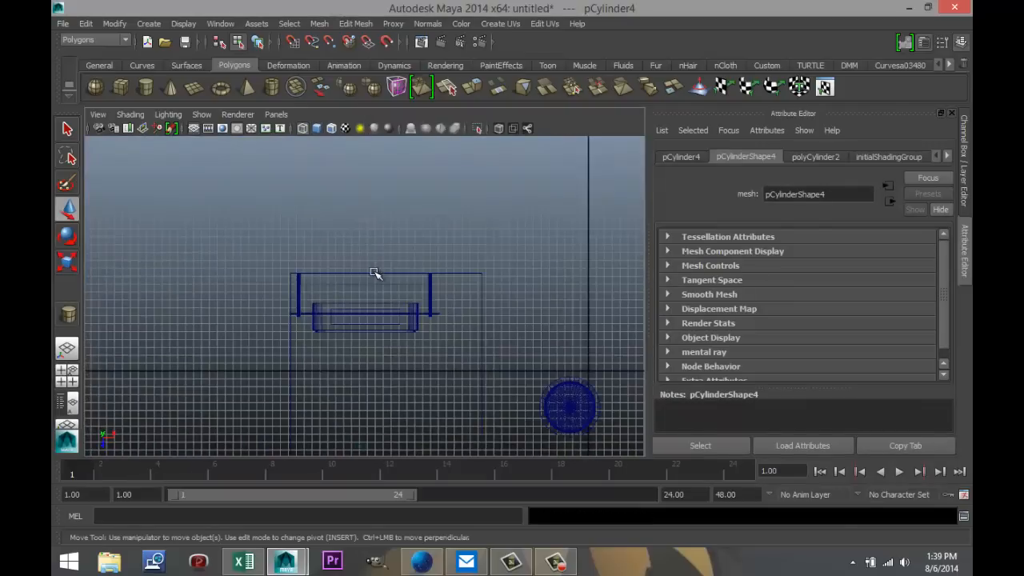
pyautogui.press('f')
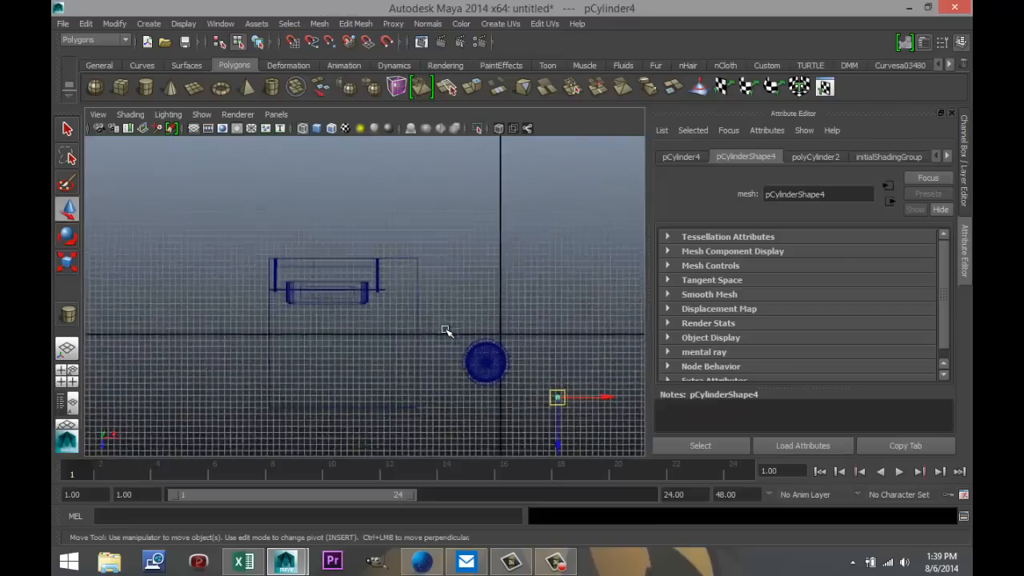
pyautogui.scroll(-8, 411, 329)
pyautogui.scroll(10, 413, 328)
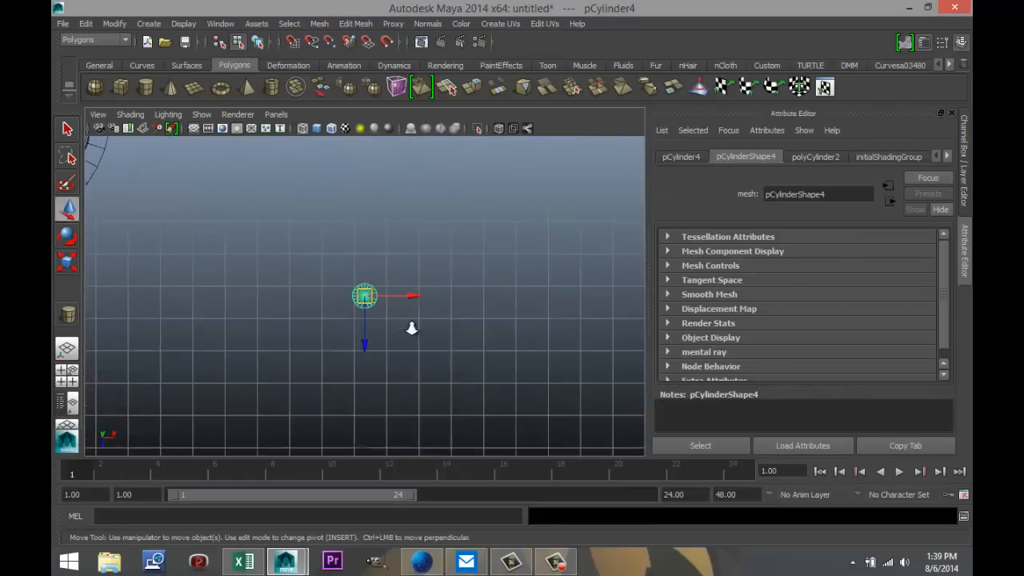
pyautogui.click(815, 159)
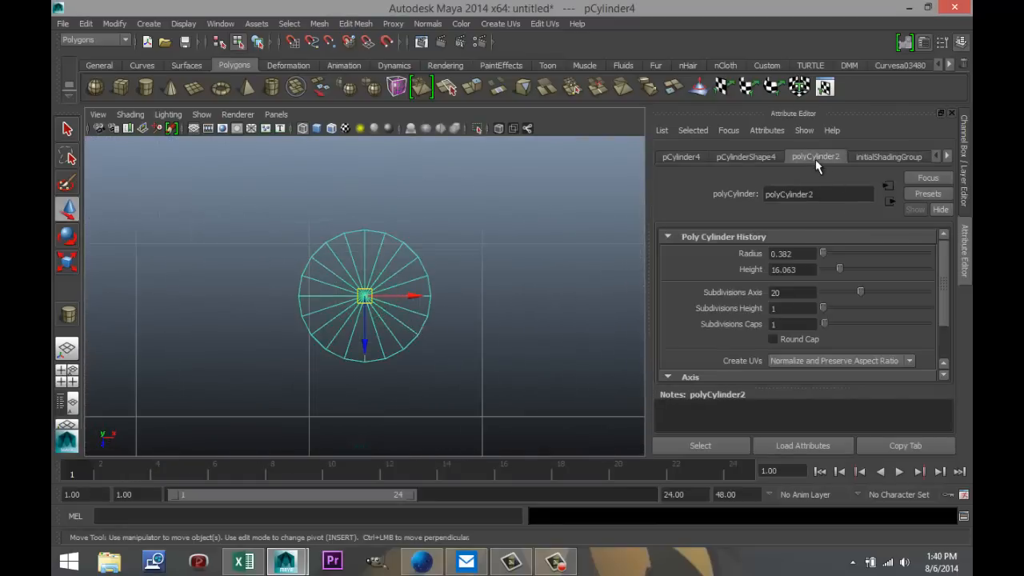
pyautogui.click(797, 293)
pyautogui.press('Return')
pyautogui.click(453, 356)
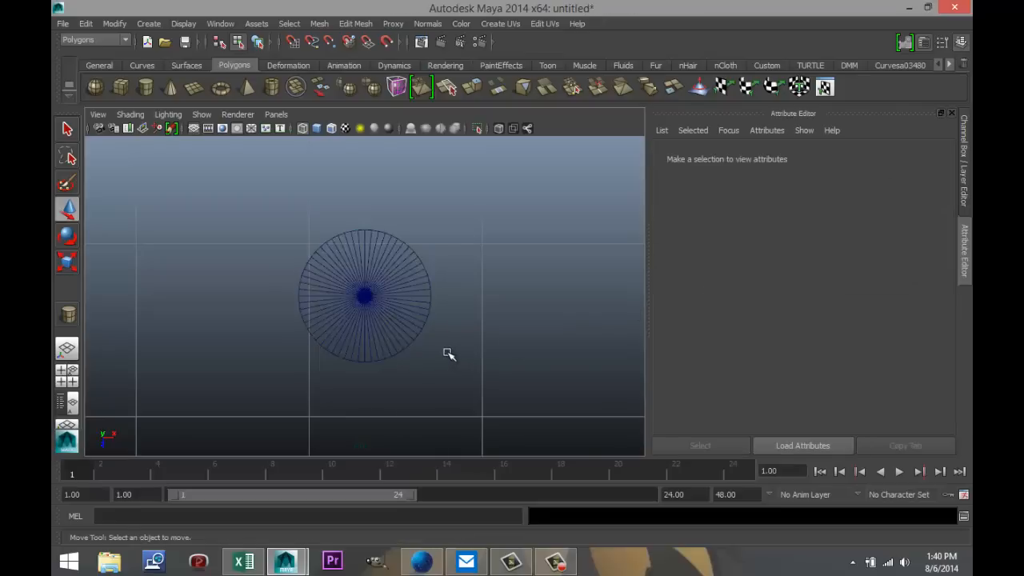
# Move the thin cylinder onto the centre of the bullet-shaped shade, to about X -2.364 and Z 4.568.
pyautogui.keyDown('alt'); pyautogui.moveTo(397, 330); pyautogui.dragTo(427, 343); pyautogui.keyUp('alt')
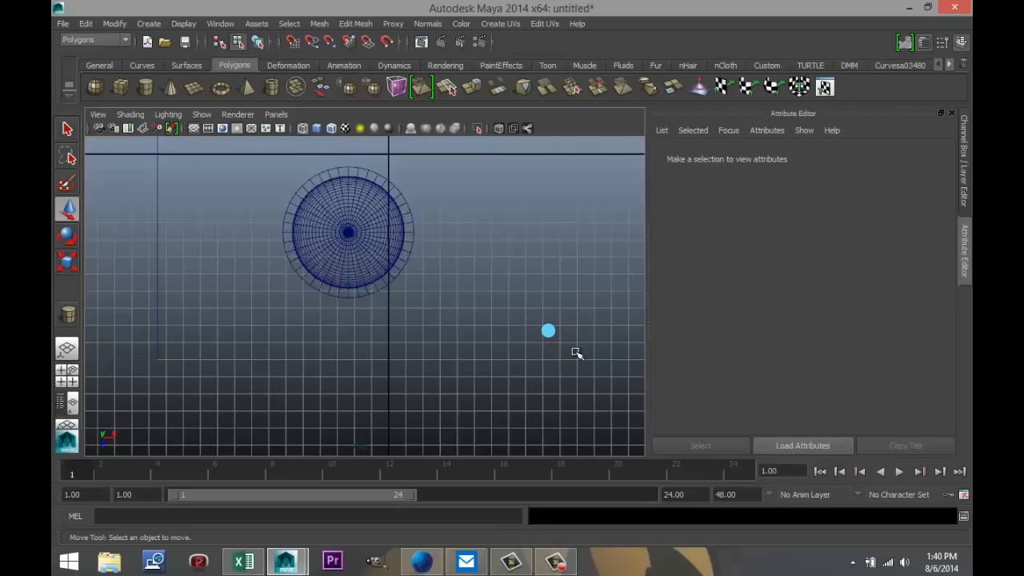
pyautogui.rightClick(549, 332)
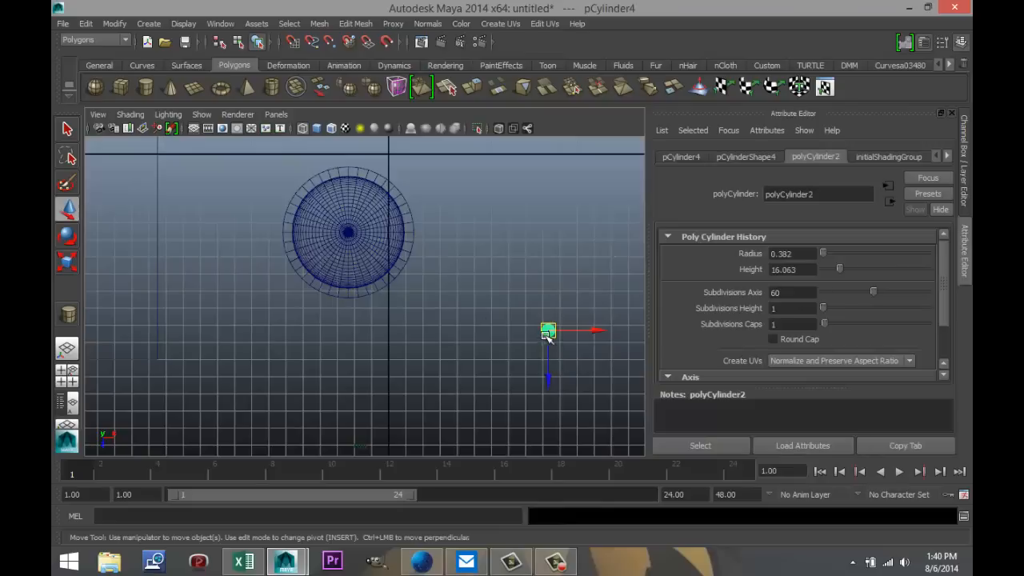
pyautogui.moveTo(544, 332); pyautogui.dragTo(350, 233)
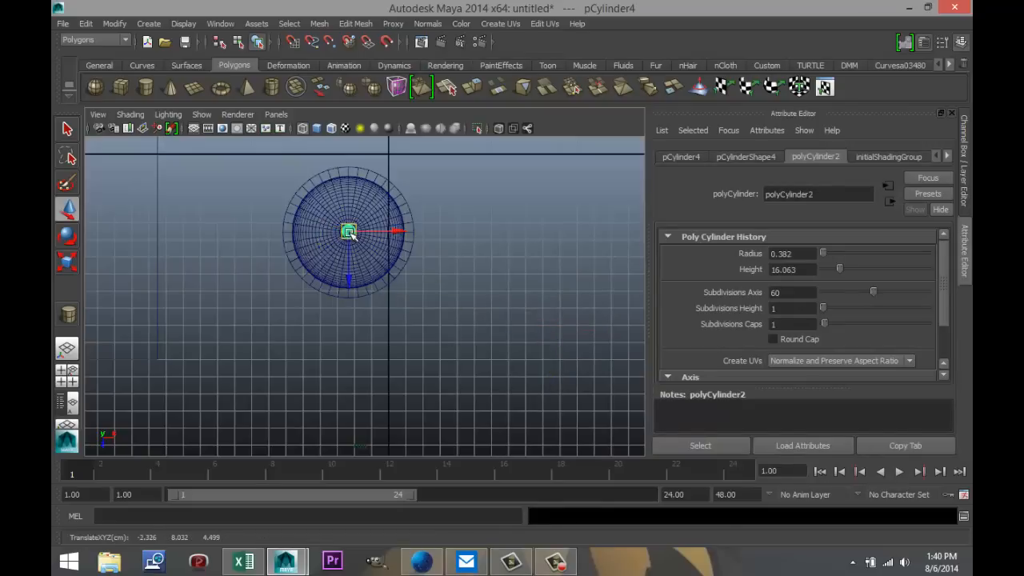
pyautogui.press('f')
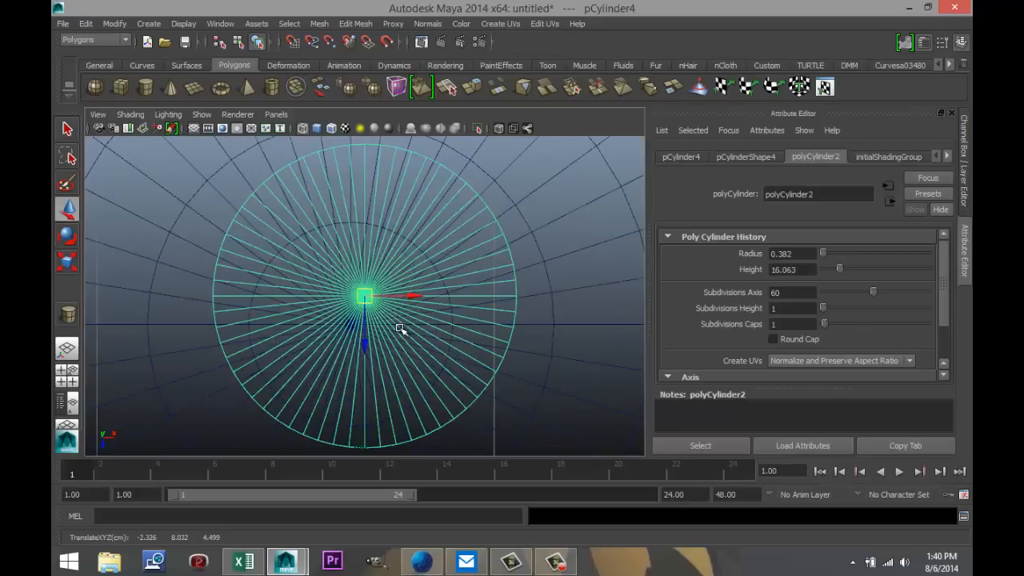
pyautogui.scroll(-5, 399, 327)
pyautogui.scroll(2, 399, 327)
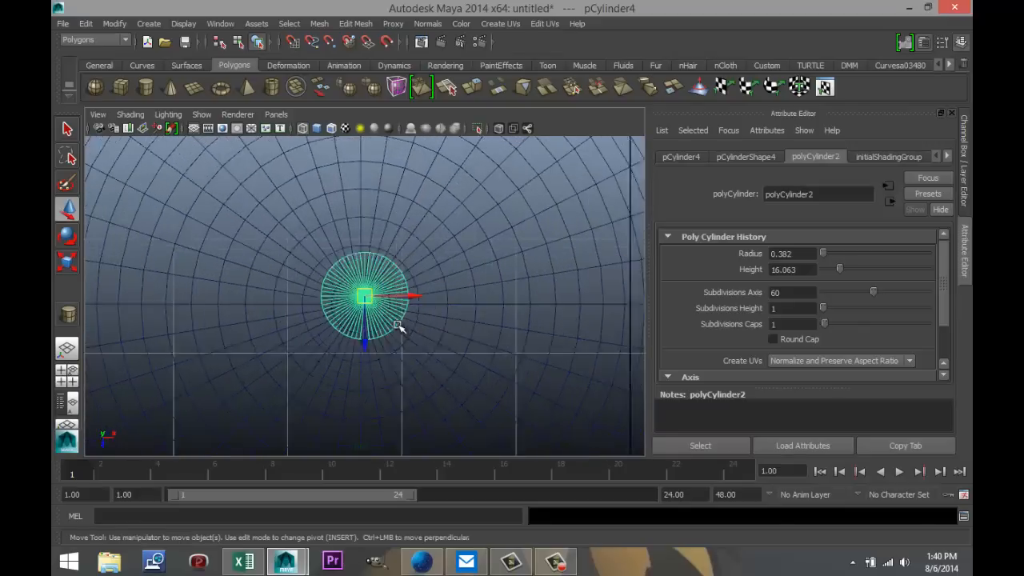
pyautogui.scroll(2, 399, 327)
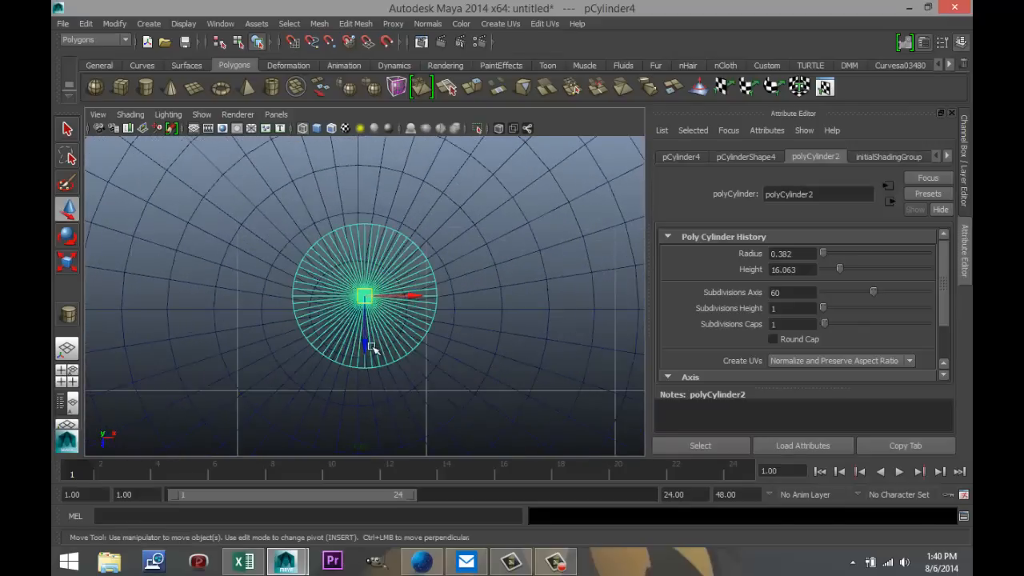
pyautogui.moveTo(370, 345); pyautogui.dragTo(368, 358)
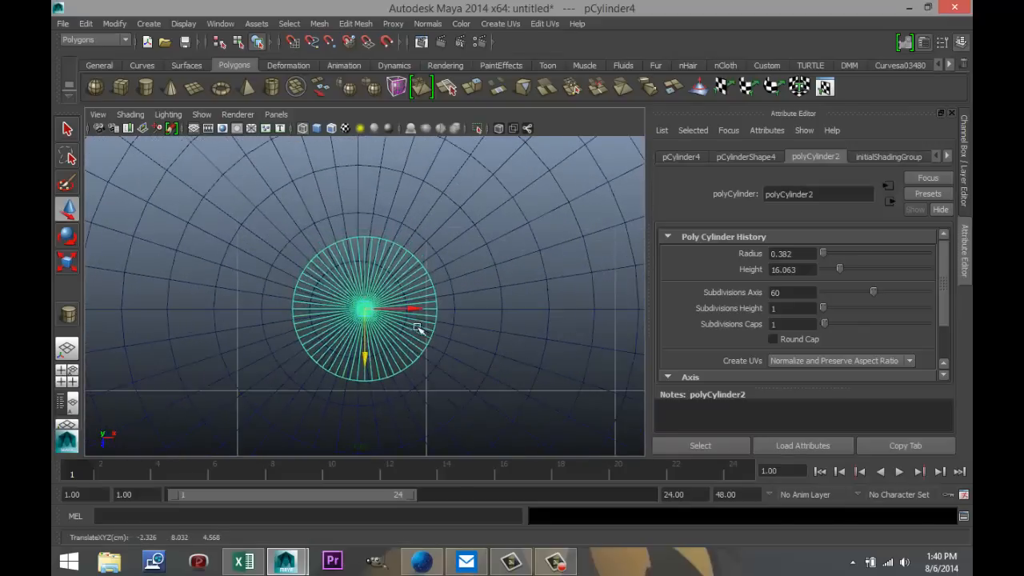
pyautogui.moveTo(411, 310); pyautogui.dragTo(406, 312)
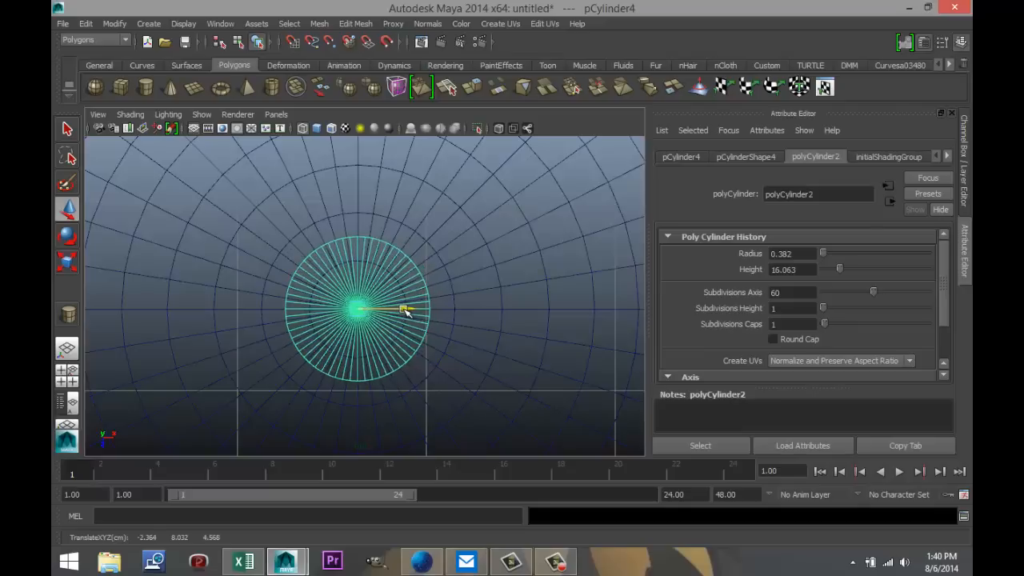
# Raise the thin cylinder in the side view so its lower end meets the tip of the bullet-shaped shade.
pyautogui.click(68, 374)
pyautogui.press('space')
pyautogui.scroll(-5, 427, 384)
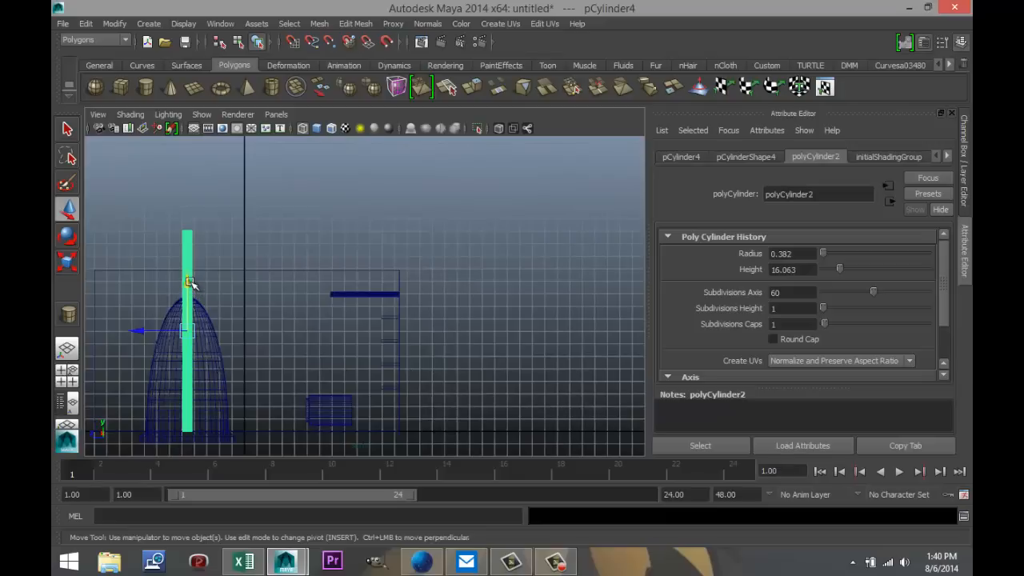
pyautogui.moveTo(187, 285); pyautogui.dragTo(195, 155)
# Thin the pole by scaling it to about 0.403 in X and Z, with Y at about 1.012.
pyautogui.scroll(-4, 327, 288)
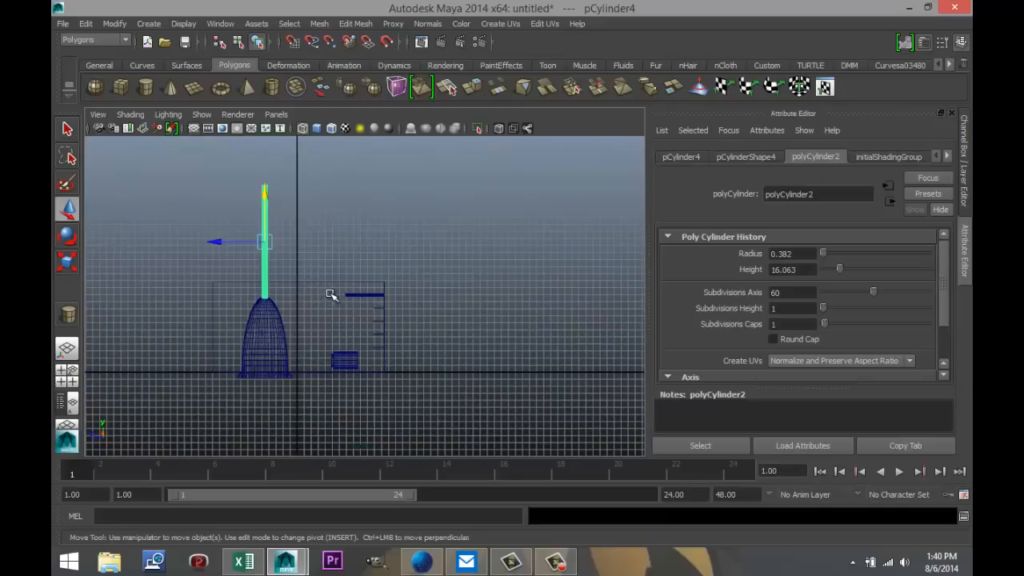
pyautogui.press('r')
pyautogui.moveTo(265, 243); pyautogui.dragTo(233, 247)
pyautogui.moveTo(266, 180); pyautogui.dragTo(272, 83)
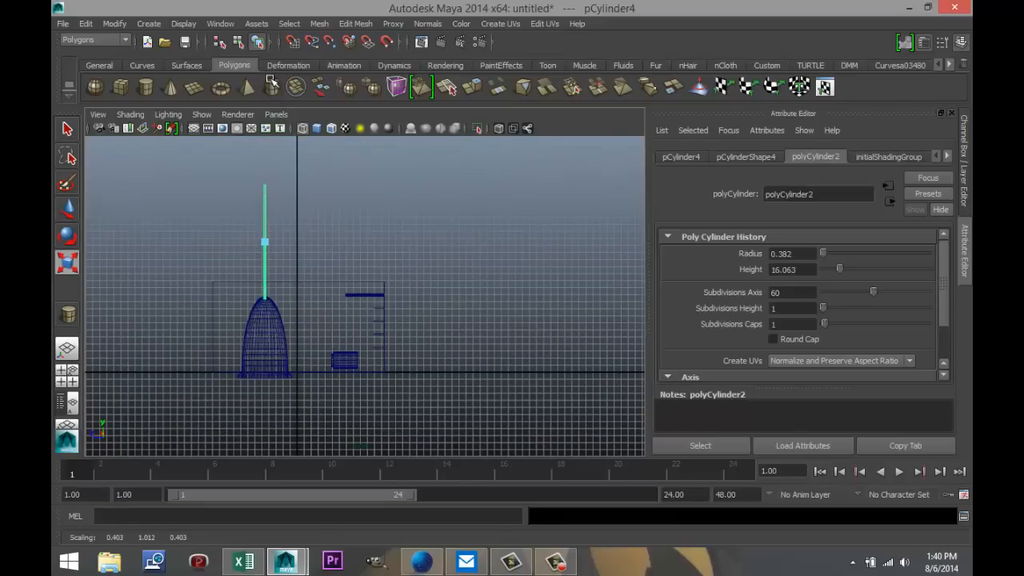
pyautogui.moveTo(273, 85); pyautogui.dragTo(272, 85)
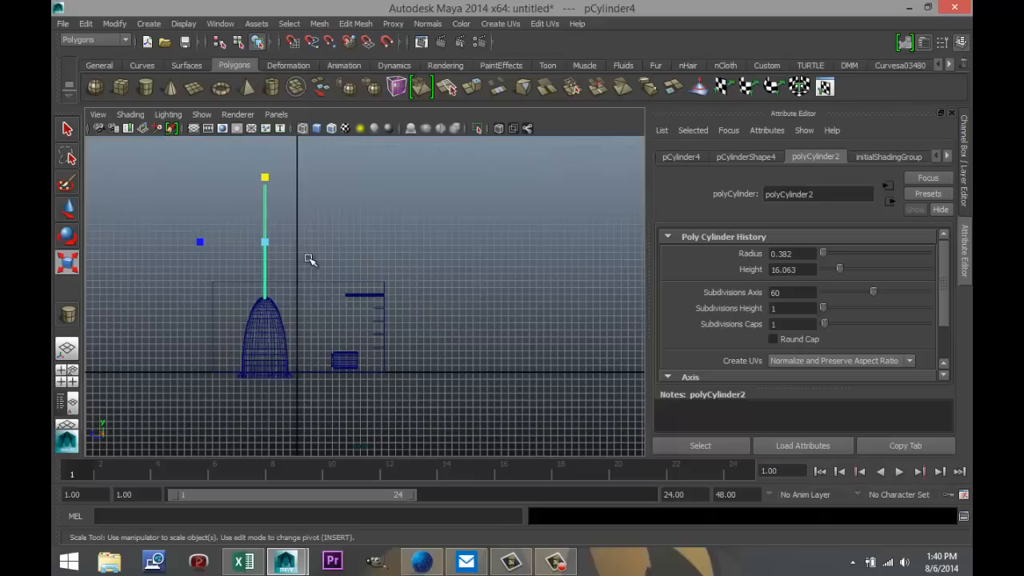
# Stretch the thin pole vertically in the perspective view to make it much taller.
pyautogui.scroll(-2, 360, 393)
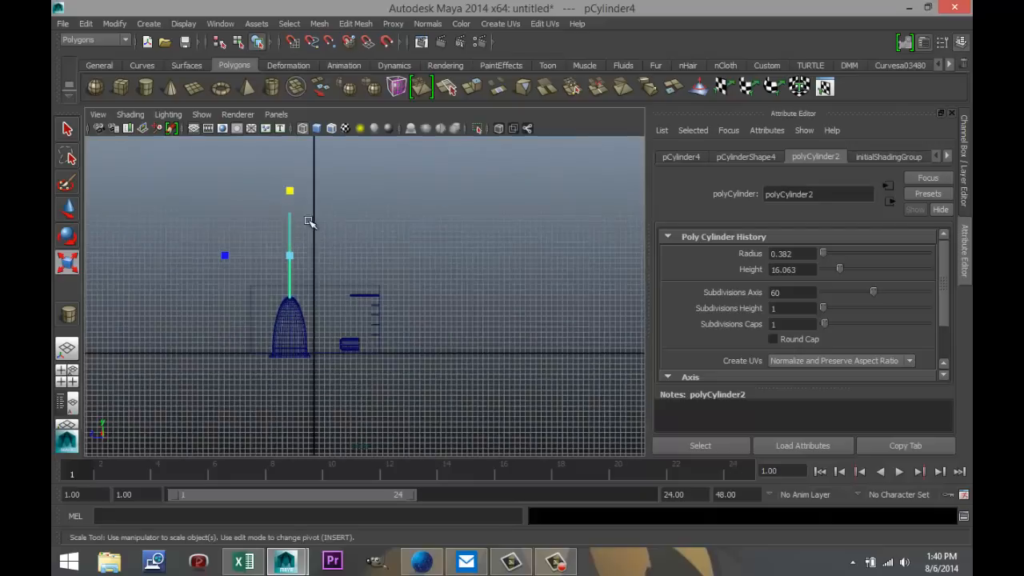
pyautogui.click(68, 376)
pyautogui.press('space')
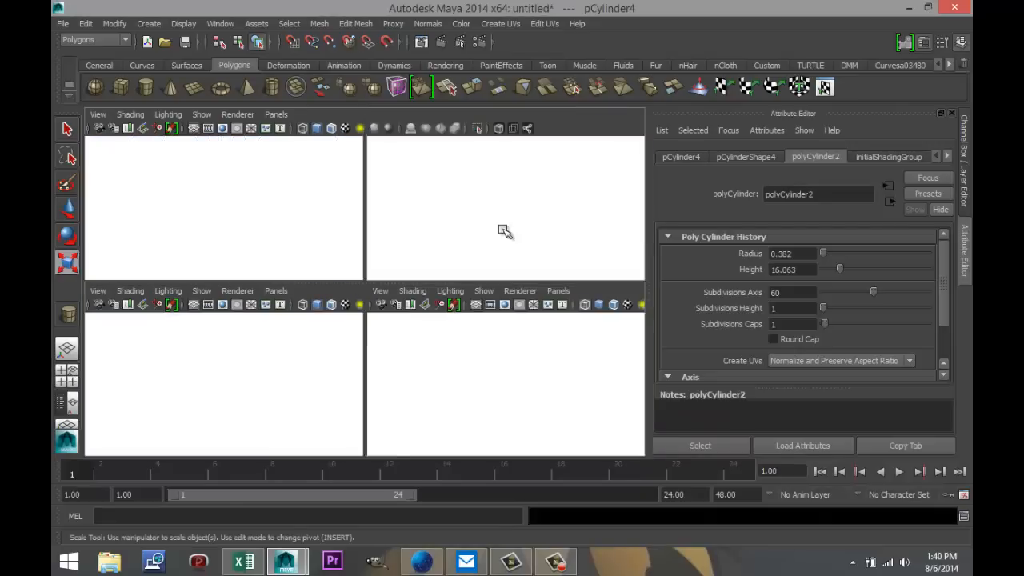
pyautogui.scroll(-5, 487, 262)
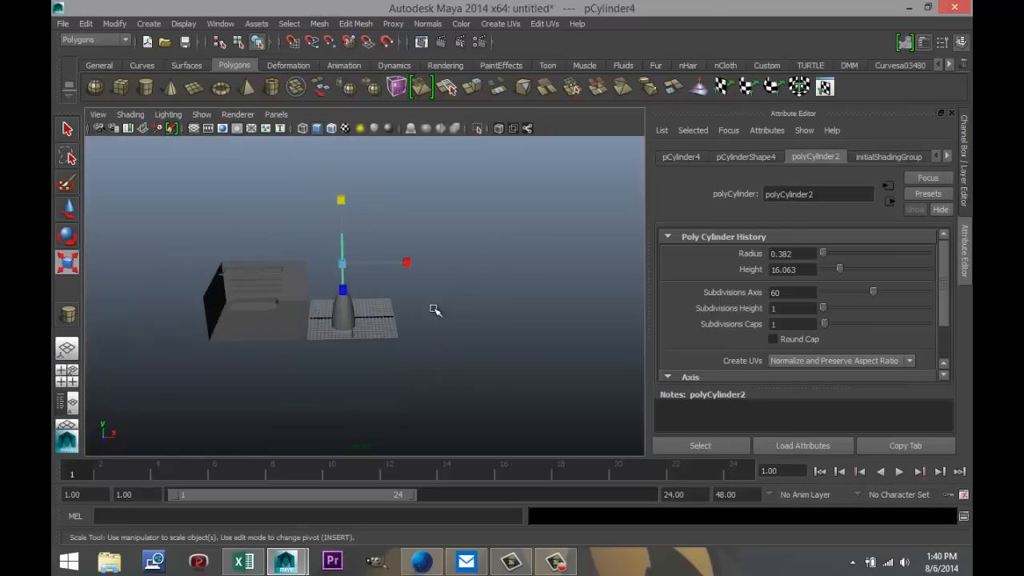
pyautogui.moveTo(343, 202); pyautogui.dragTo(350, 129)
# Raise the stretched pole in the wireframe front view to about 25.916 in Y so it rests on the shade's tip.
pyautogui.click(67, 373)
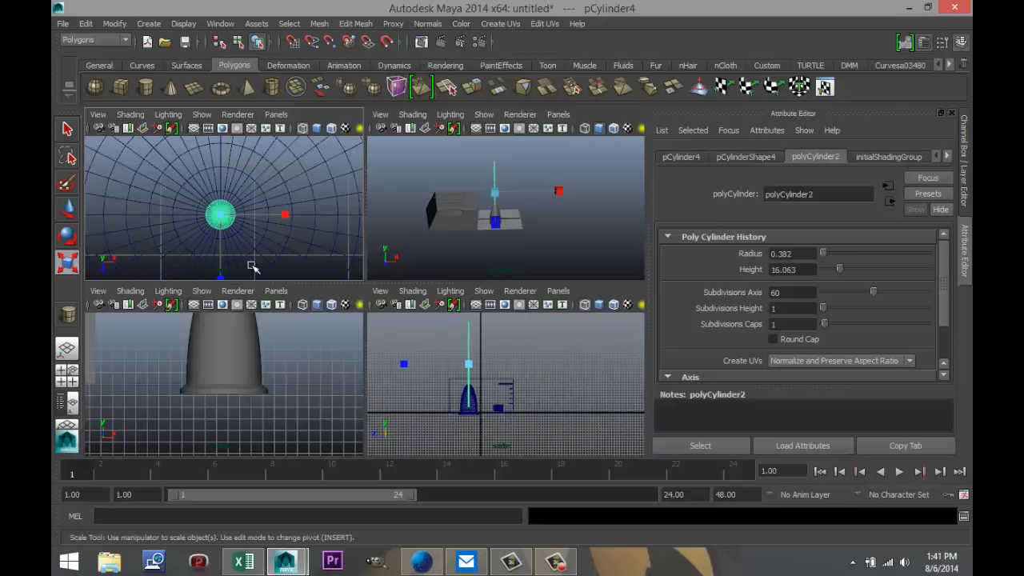
pyautogui.scroll(-5, 270, 381)
pyautogui.scroll(3, 270, 381)
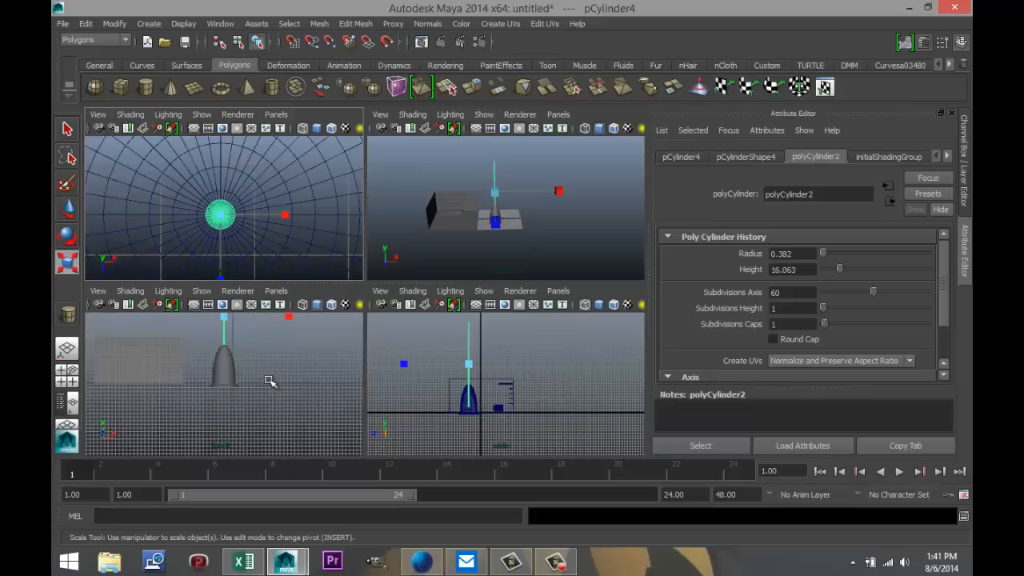
pyautogui.press('space')
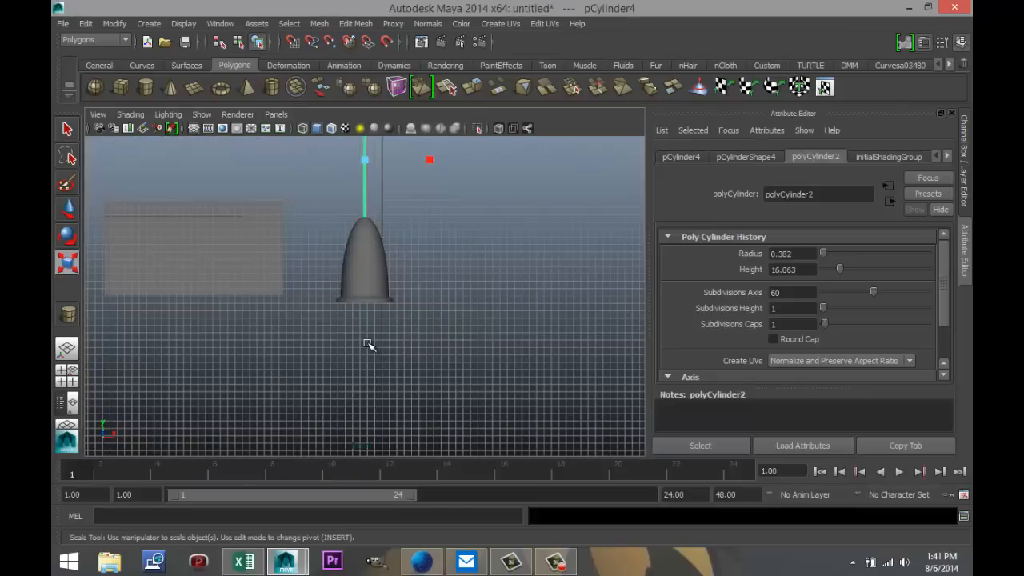
pyautogui.press('4')
pyautogui.scroll(-3, 432, 288)
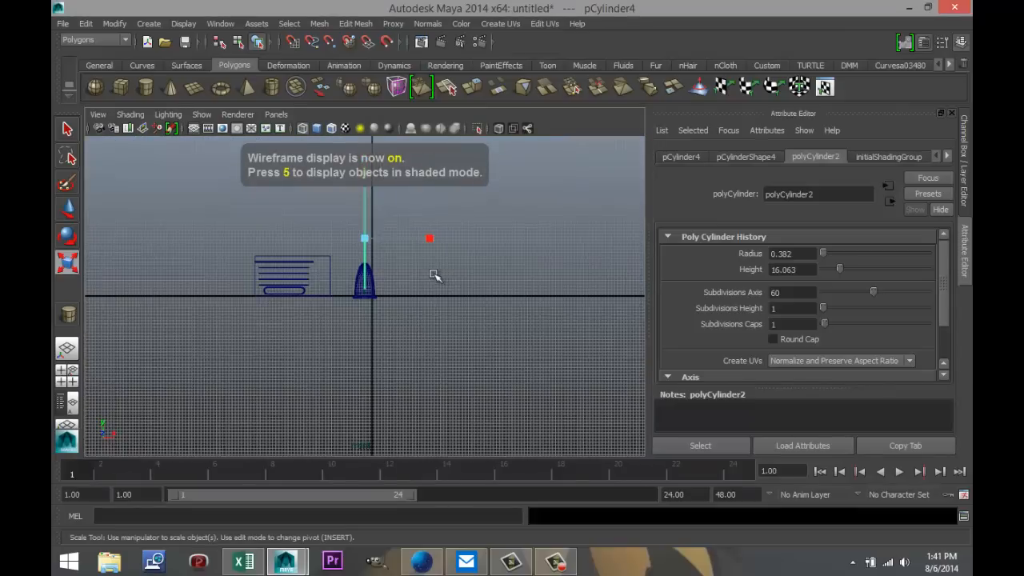
pyautogui.keyDown('alt'); pyautogui.moveTo(433, 275); pyautogui.dragTo(450, 358, button='middle'); pyautogui.keyUp('alt')
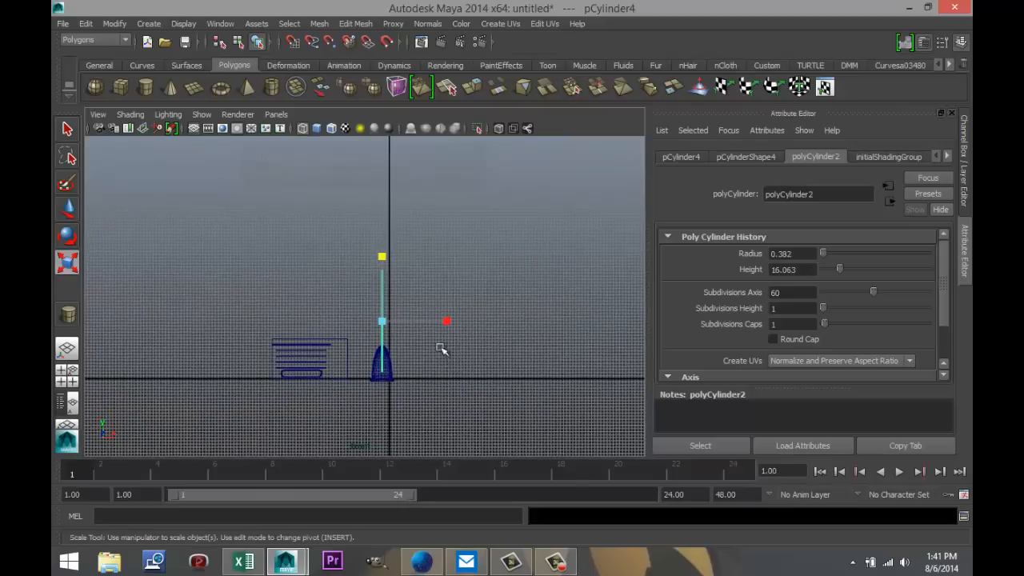
pyautogui.press('w')
pyautogui.moveTo(382, 274); pyautogui.dragTo(385, 252)
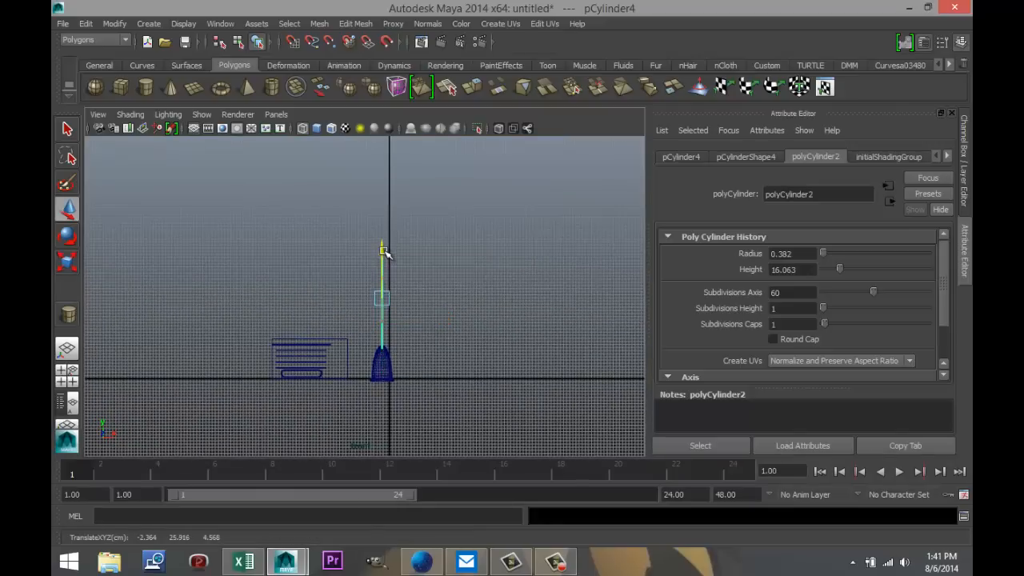
# Create a flat polygon cylinder disc on the grid beside the shade, about 4.617 in radius and 0.409 high.
pyautogui.click(68, 373)
pyautogui.press('space')
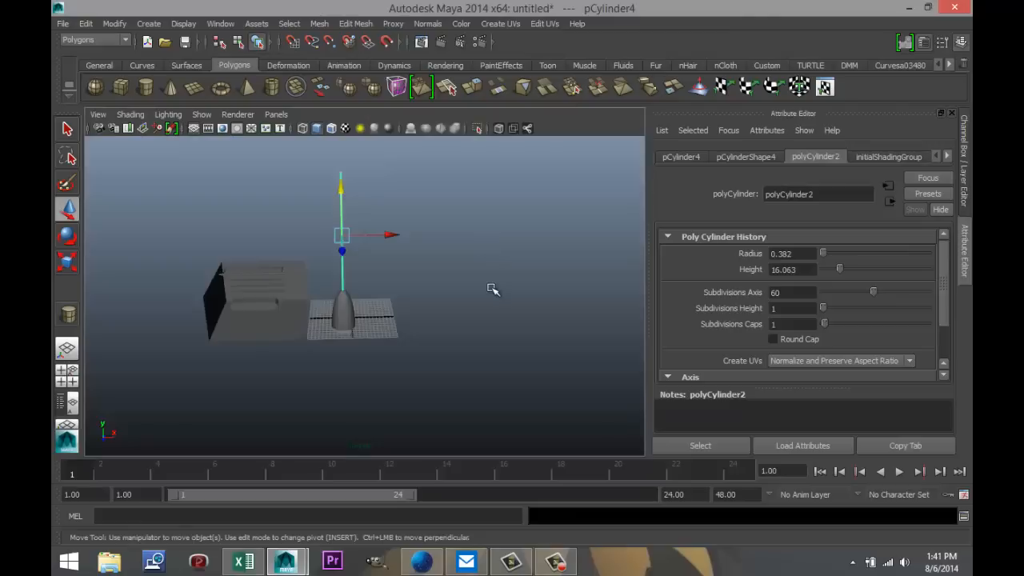
pyautogui.keyDown('alt'); pyautogui.moveTo(488, 296); pyautogui.dragTo(437, 298); pyautogui.keyUp('alt')
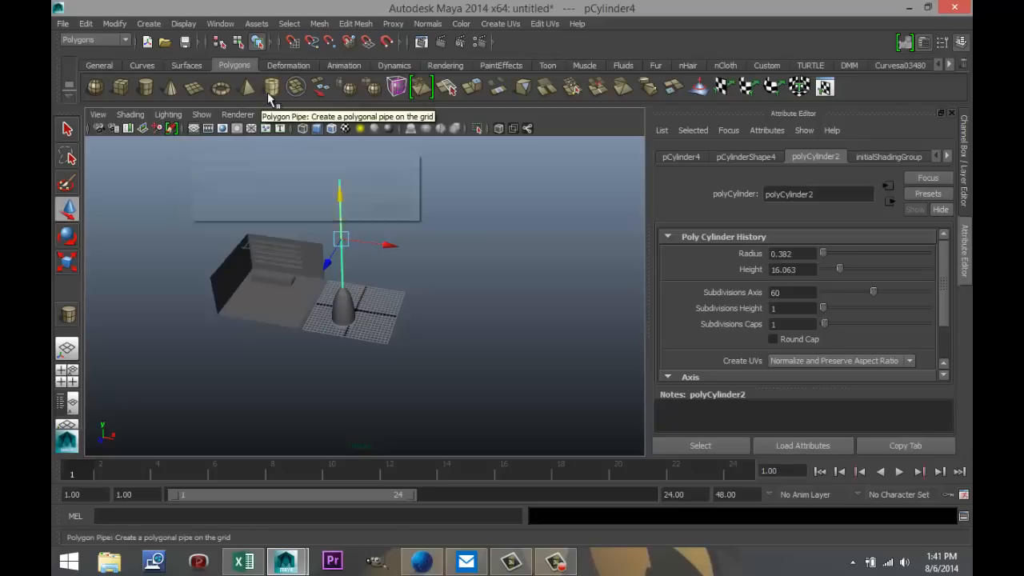
pyautogui.click(147, 90)
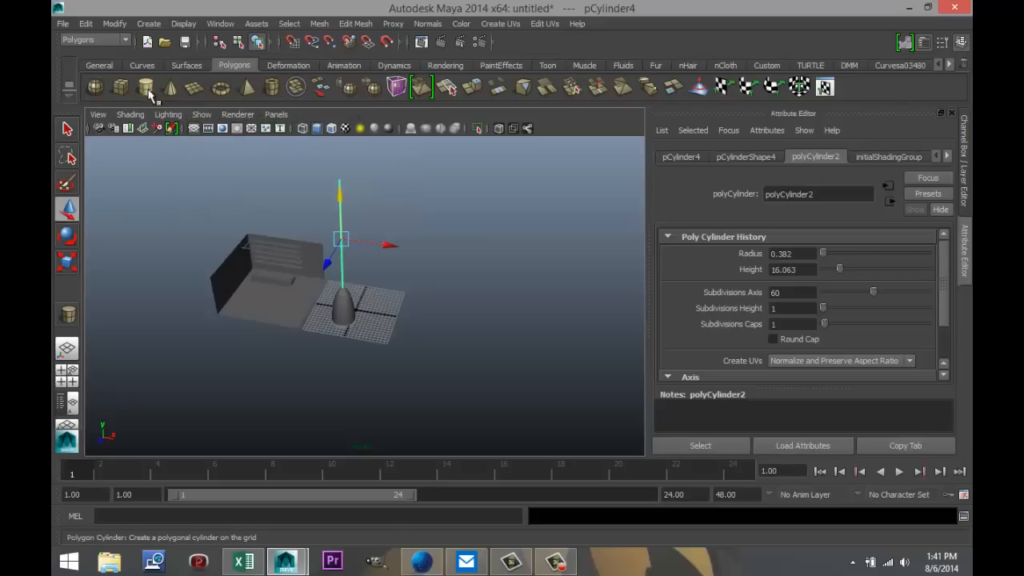
pyautogui.moveTo(381, 328); pyautogui.dragTo(393, 335)
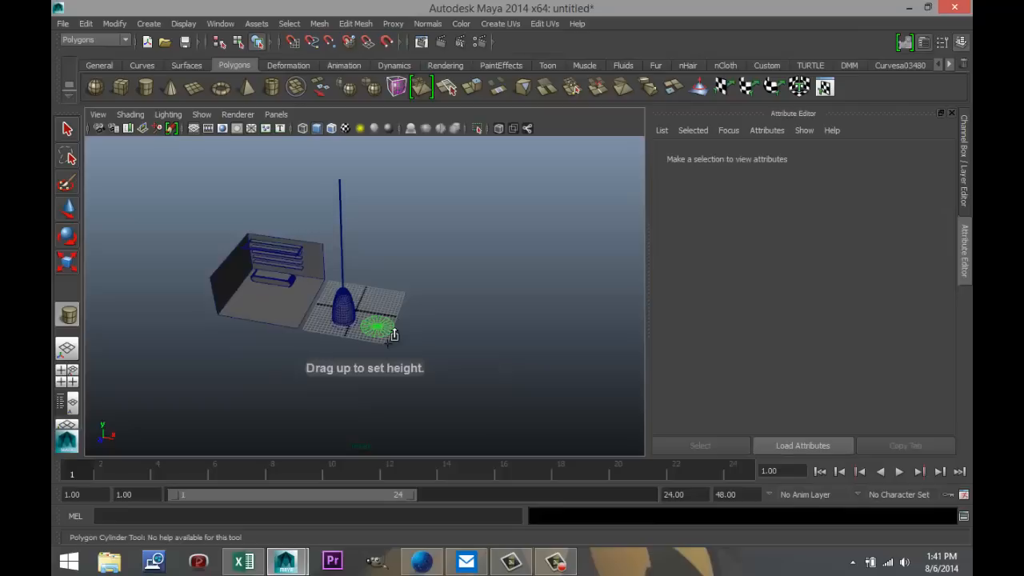
pyautogui.keyDown('alt'); pyautogui.moveTo(389, 342); pyautogui.dragTo(423, 391, button='right'); pyautogui.keyUp('alt')
pyautogui.keyDown('alt'); pyautogui.moveTo(465, 404); pyautogui.dragTo(312, 268, button='middle'); pyautogui.keyUp('alt')
pyautogui.scroll(8, 427, 328)
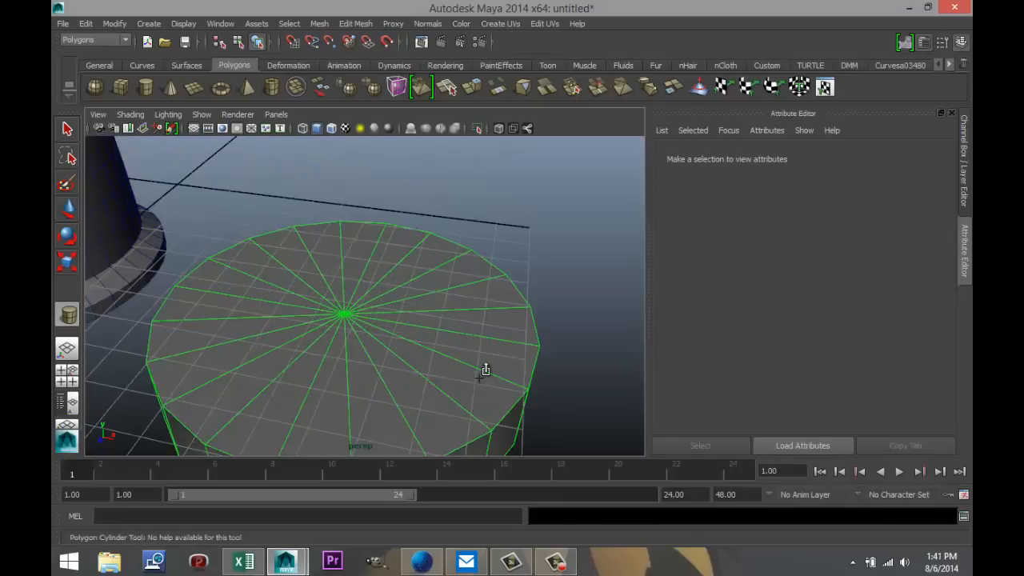
pyautogui.moveTo(485, 336)
pyautogui.mouseDown()
pyautogui.moveTo(487, 316)
pyautogui.moveTo(484, 325)
pyautogui.mouseUp()
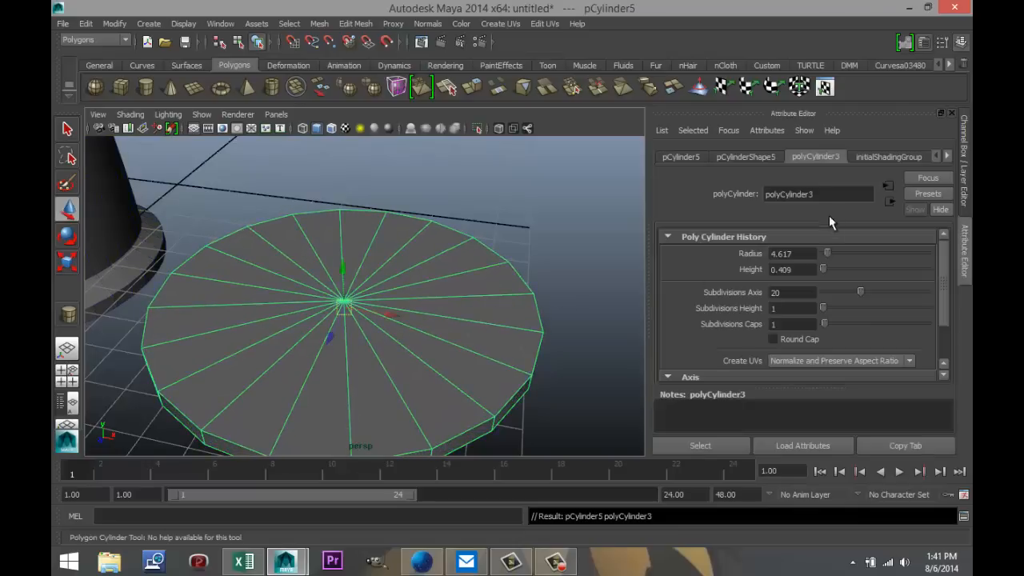
# Set the disc's axis subdivisions to 60 and its cap subdivisions to 3.
pyautogui.click(783, 293)
pyautogui.write('40')
pyautogui.press('Return')
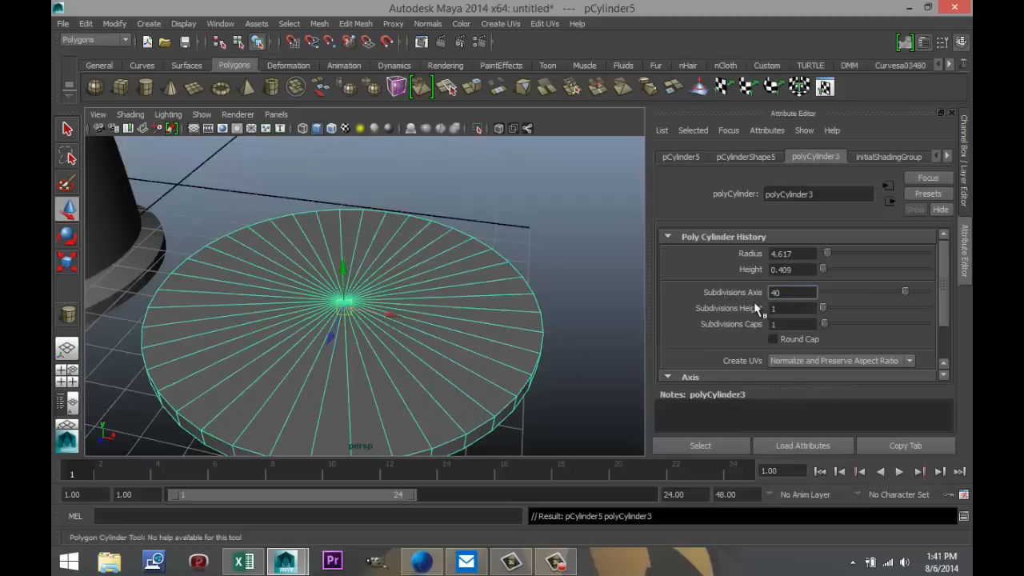
pyautogui.write('60')
pyautogui.press('Return')
pyautogui.click(582, 312)
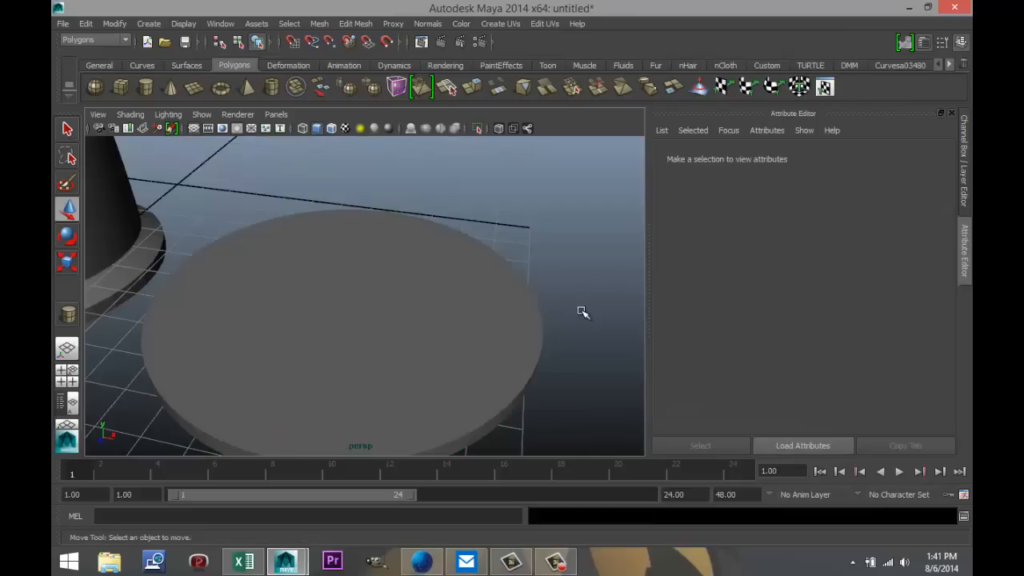
pyautogui.click(488, 343)
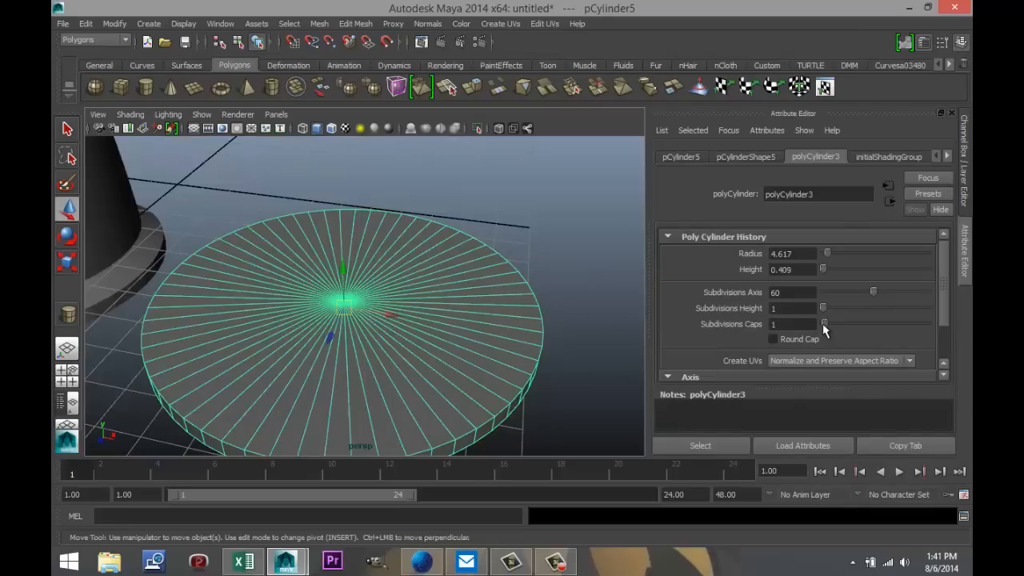
pyautogui.moveTo(824, 324); pyautogui.dragTo(832, 326)
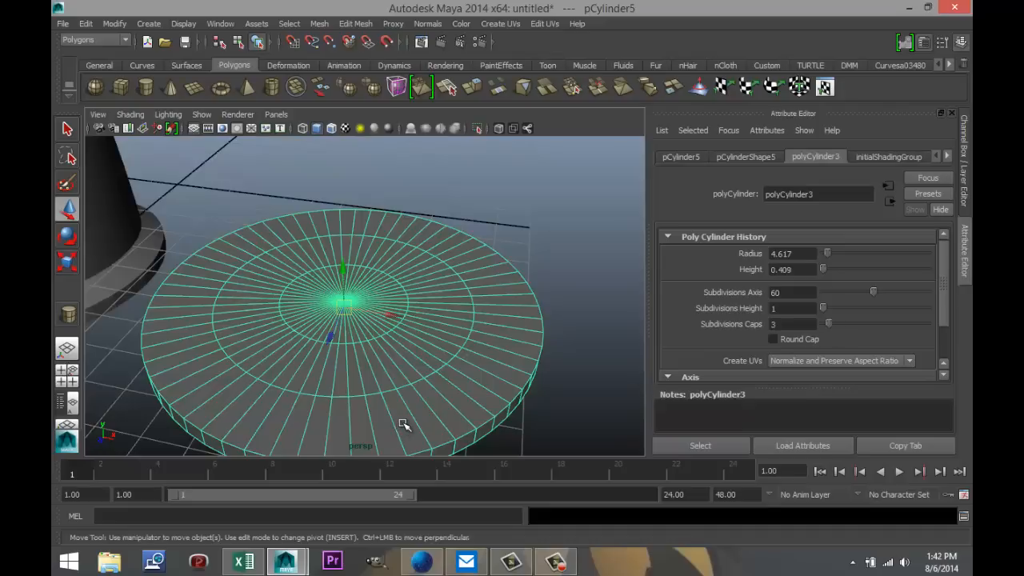
# Select the outer ring of faces on the disc's top and lower it to about 0.115 in Y.
pyautogui.moveTo(404, 424); pyautogui.dragTo(409, 428, button='right')
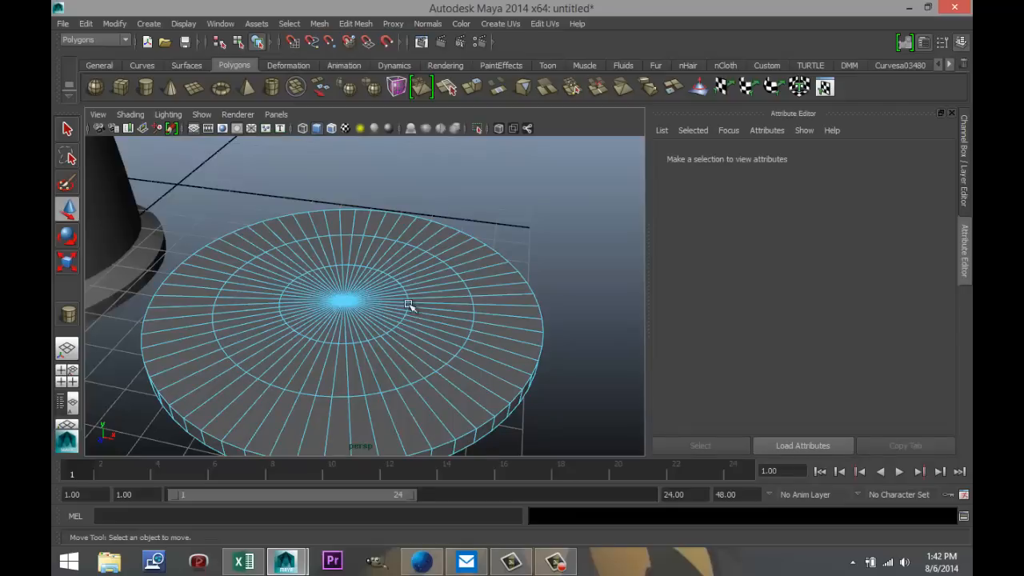
pyautogui.click(408, 424)
pyautogui.keyDown('shift'); pyautogui.doubleClick(448, 429); pyautogui.keyUp('shift')
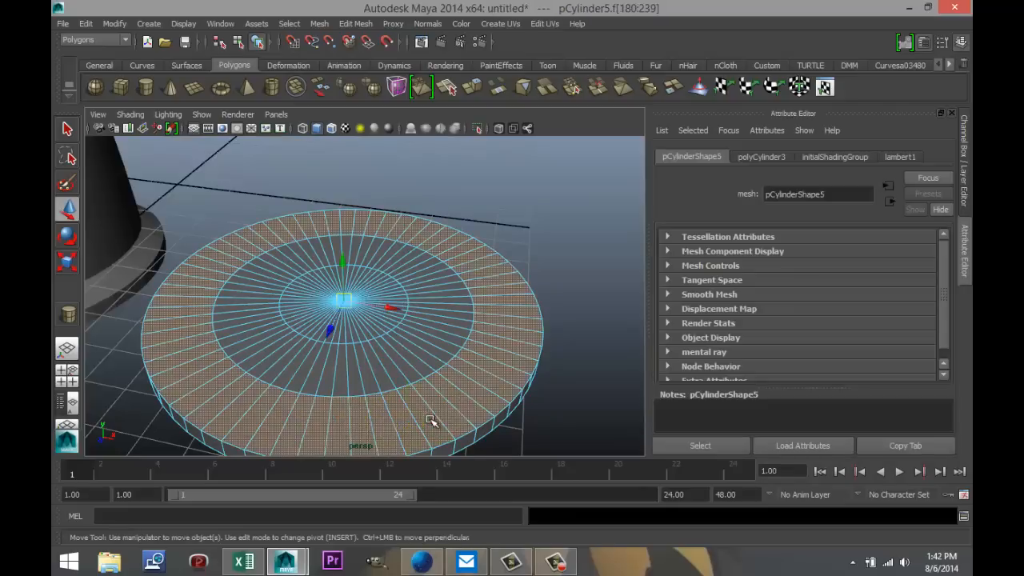
pyautogui.moveTo(343, 258); pyautogui.dragTo(347, 268)
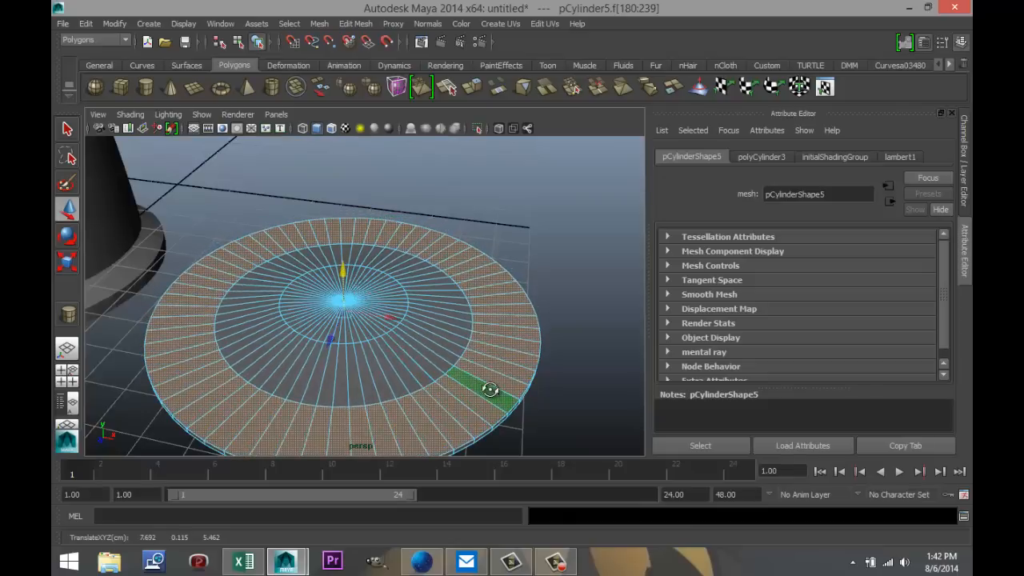
pyautogui.keyDown('alt'); pyautogui.moveTo(480, 388); pyautogui.dragTo(497, 402); pyautogui.keyUp('alt')
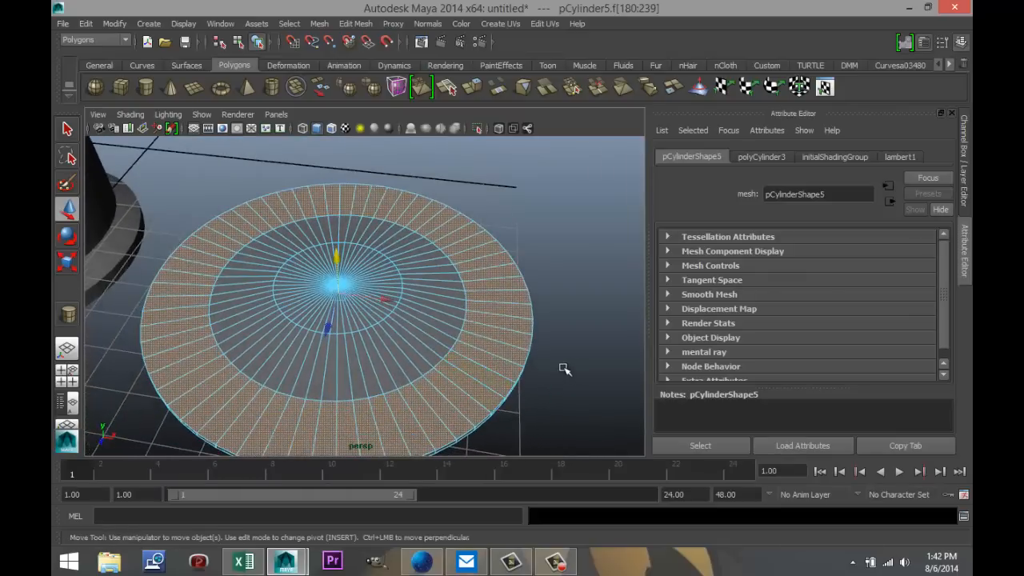
# Return the disc to object mode and raise it to about 49.319 in Y, above the shade and pole.
pyautogui.moveTo(417, 324); pyautogui.dragTo(504, 244, button='right')
pyautogui.click(404, 302)
pyautogui.scroll(-8, 425, 393)
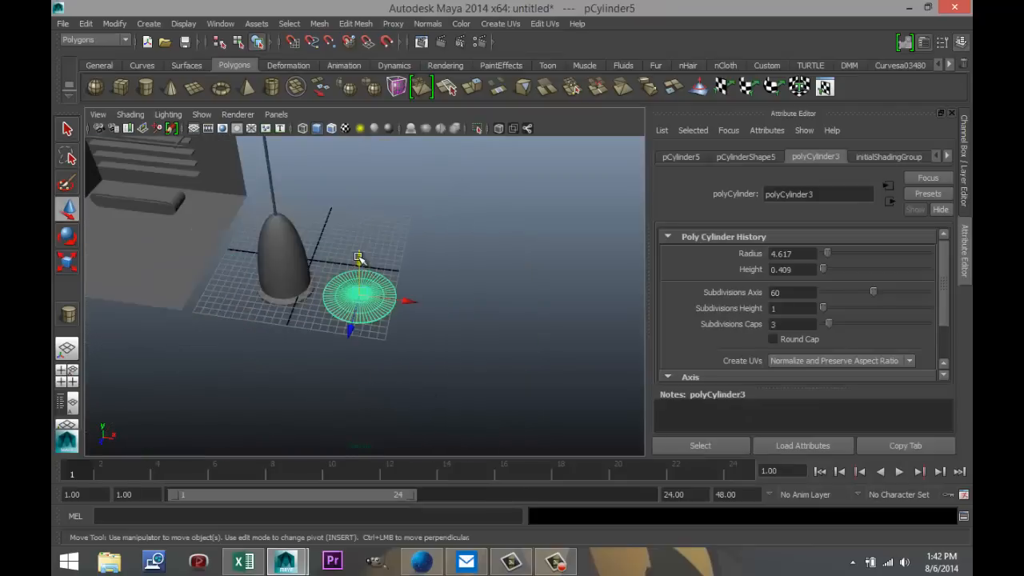
pyautogui.moveTo(359, 259); pyautogui.dragTo(356, 132)
pyautogui.scroll(-10, 352, 216)
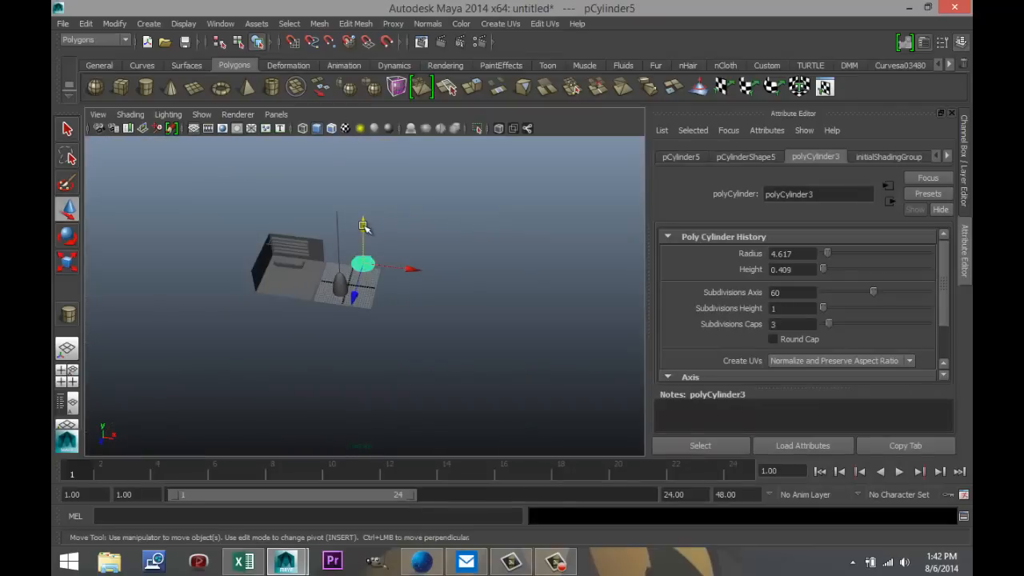
pyautogui.moveTo(364, 227); pyautogui.dragTo(371, 155)
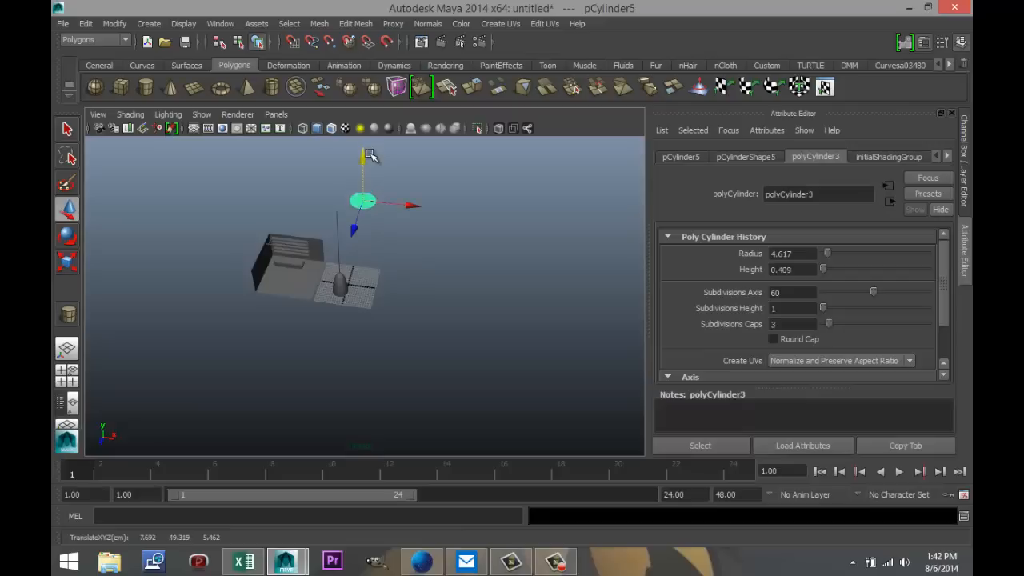
# Flip the disc upside down by setting its X rotation to 180 degrees.
pyautogui.press('e')
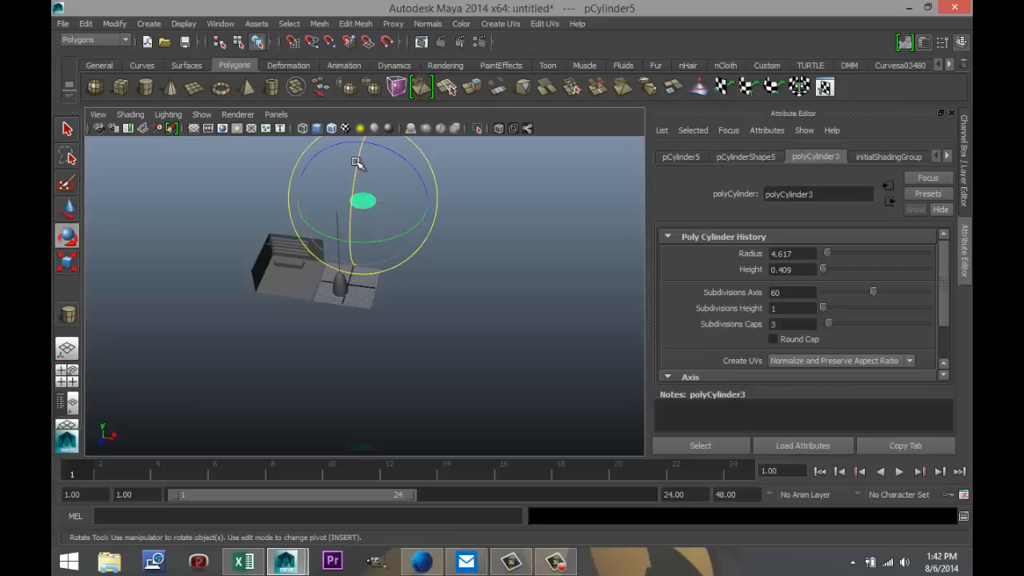
pyautogui.moveTo(358, 156); pyautogui.dragTo(361, 259)
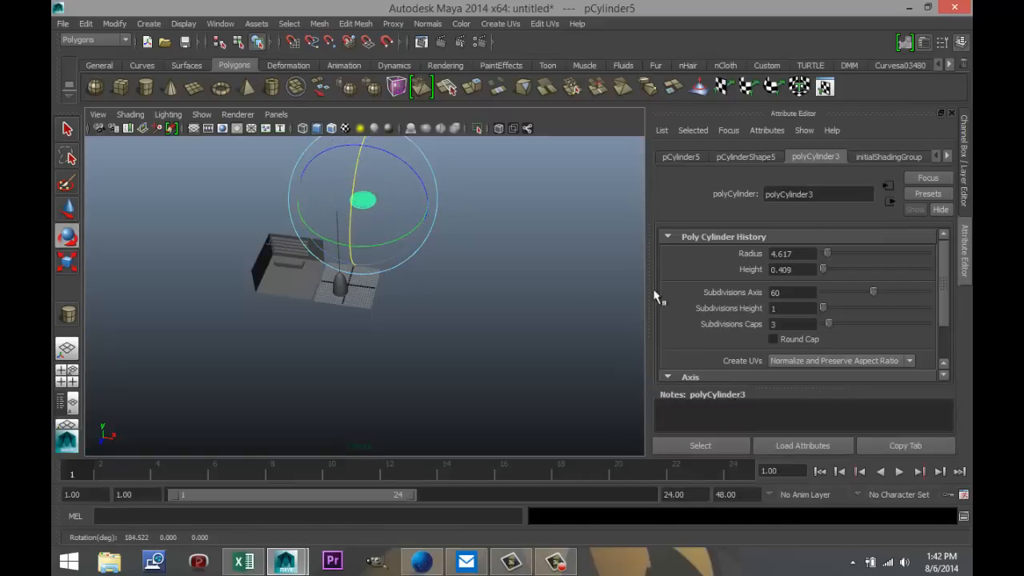
pyautogui.click(744, 157)
pyautogui.click(679, 156)
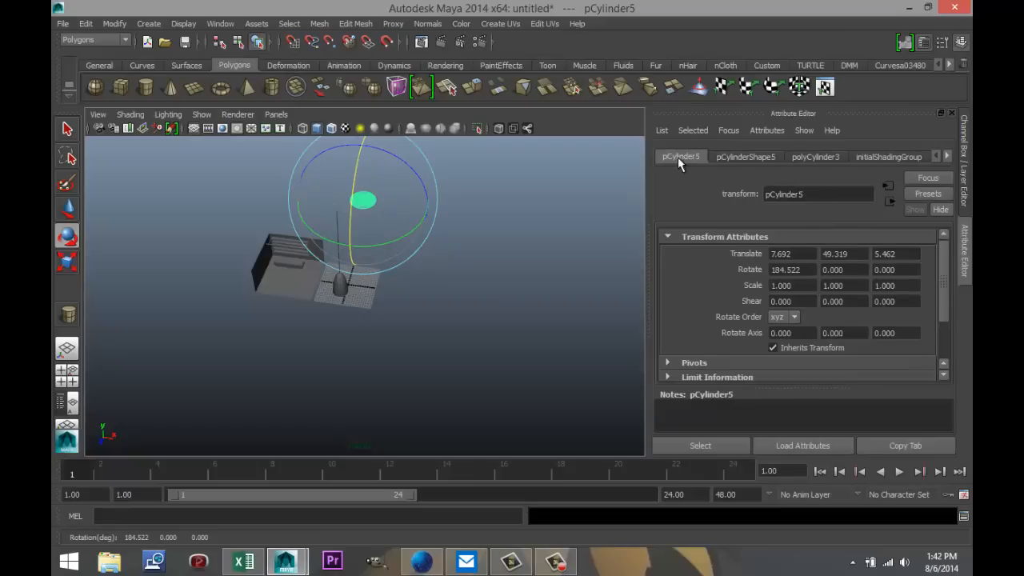
pyautogui.doubleClick(814, 269)
pyautogui.write('180')
pyautogui.press('Return')
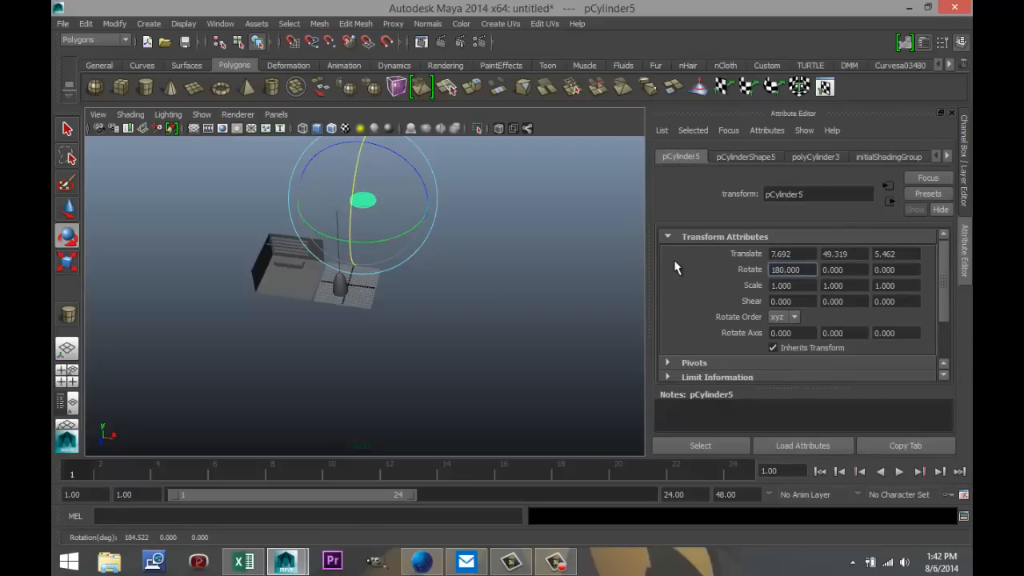
# In the top view, move the bullet-shaped shade to the grid's origin with X and Z translation at 0.
pyautogui.click(66, 382)
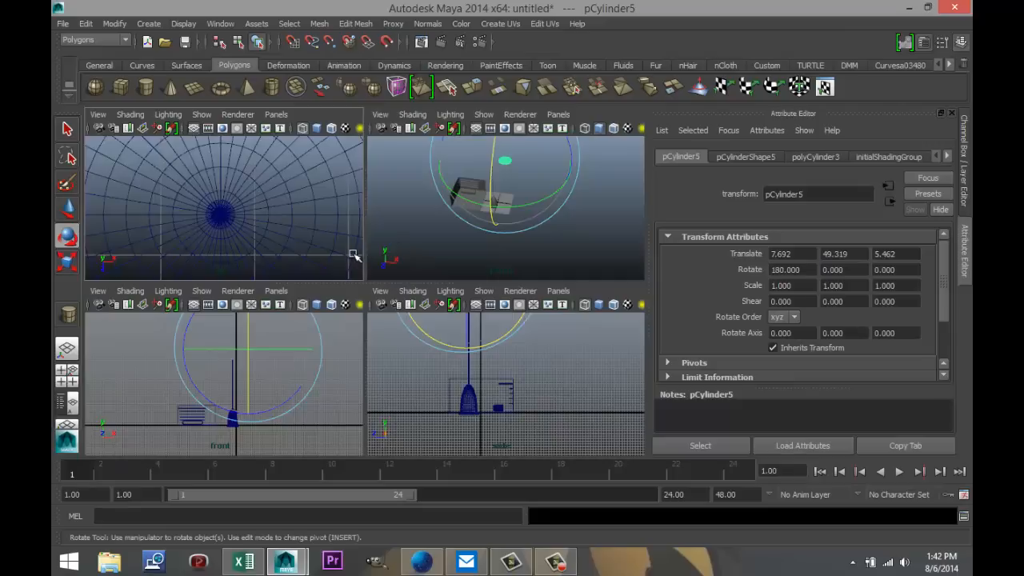
pyautogui.press('space')
pyautogui.scroll(-5, 284, 236)
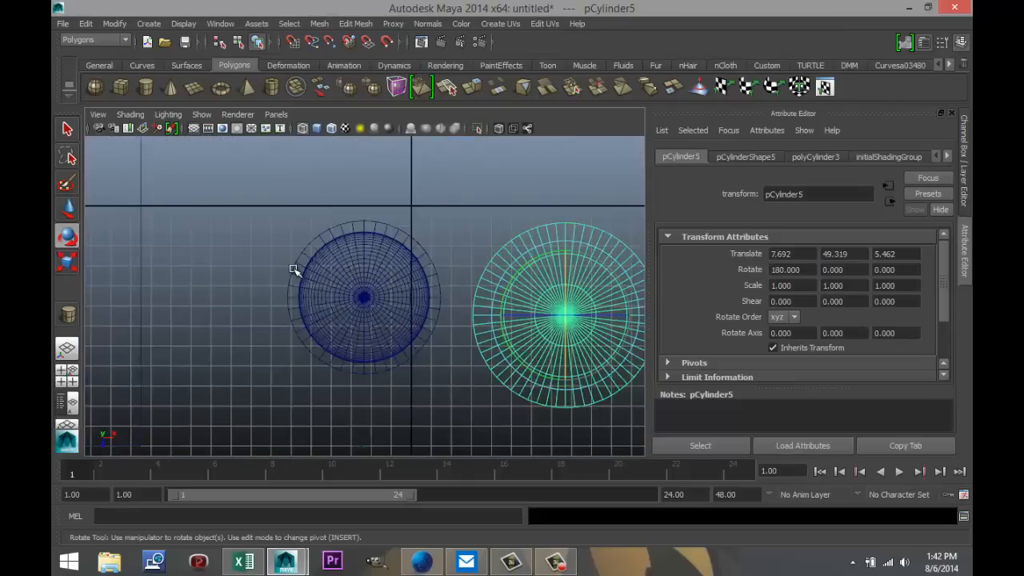
pyautogui.scroll(-3, 294, 271)
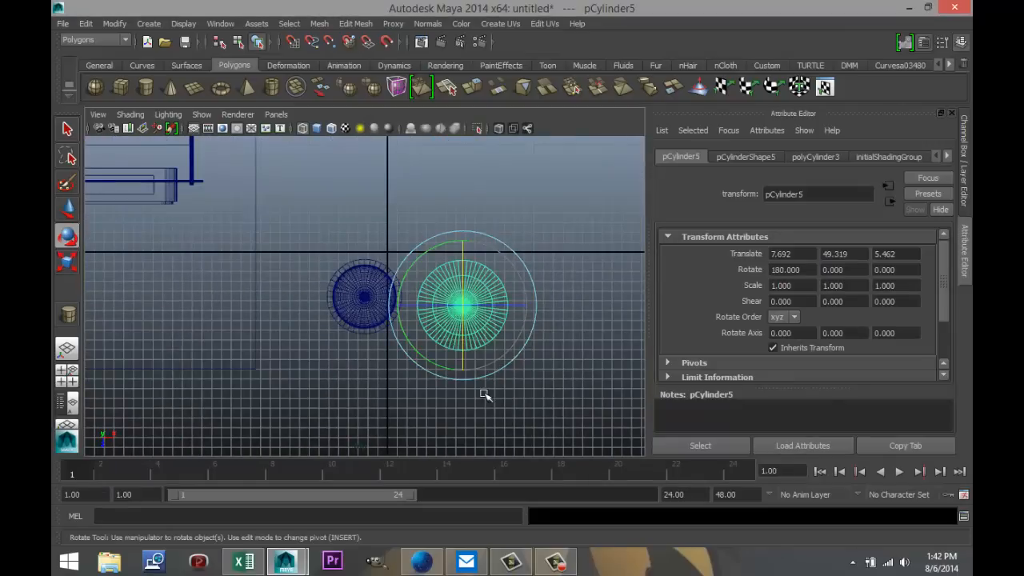
pyautogui.press('w')
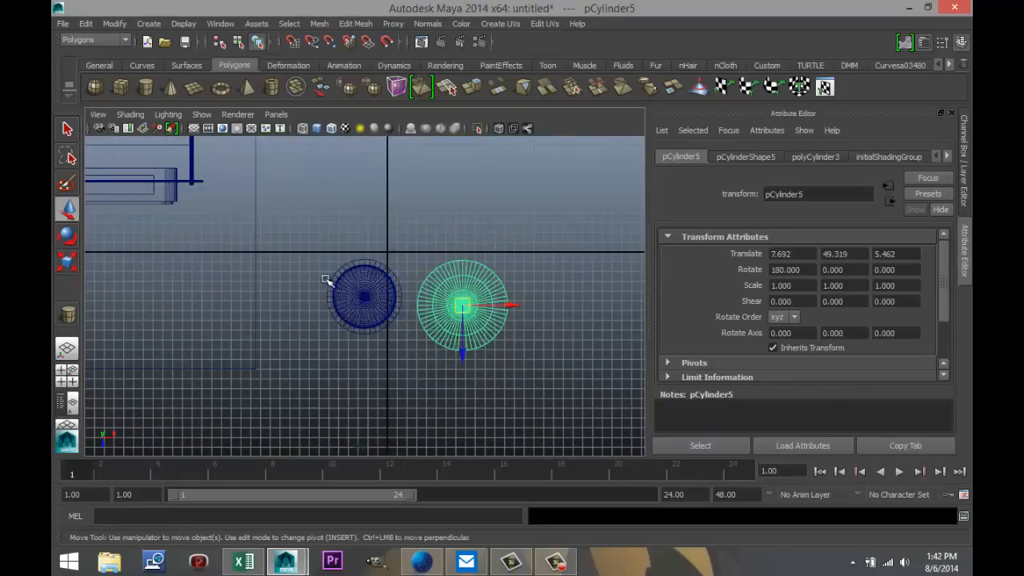
pyautogui.click(342, 303)
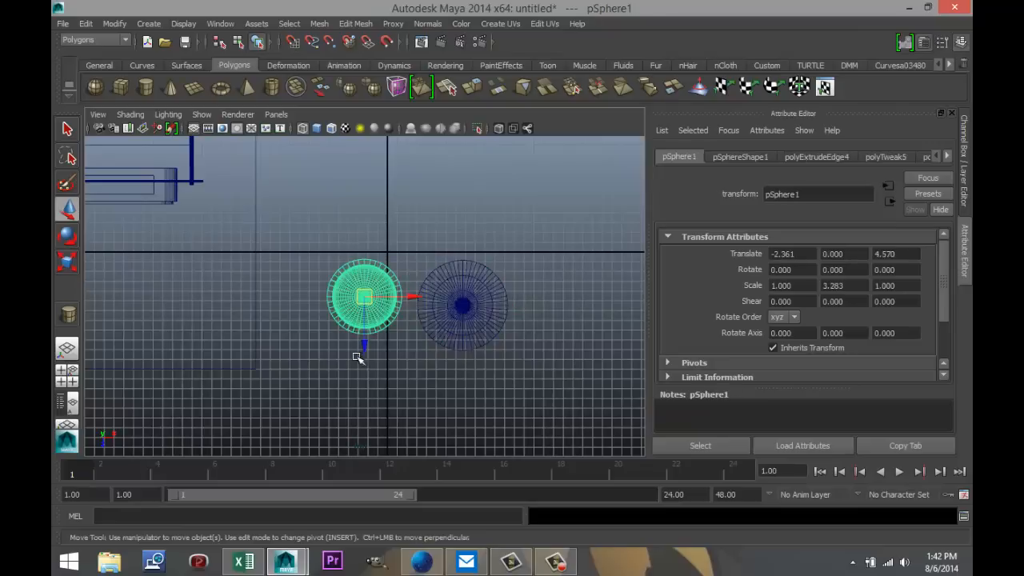
pyautogui.click(806, 252)
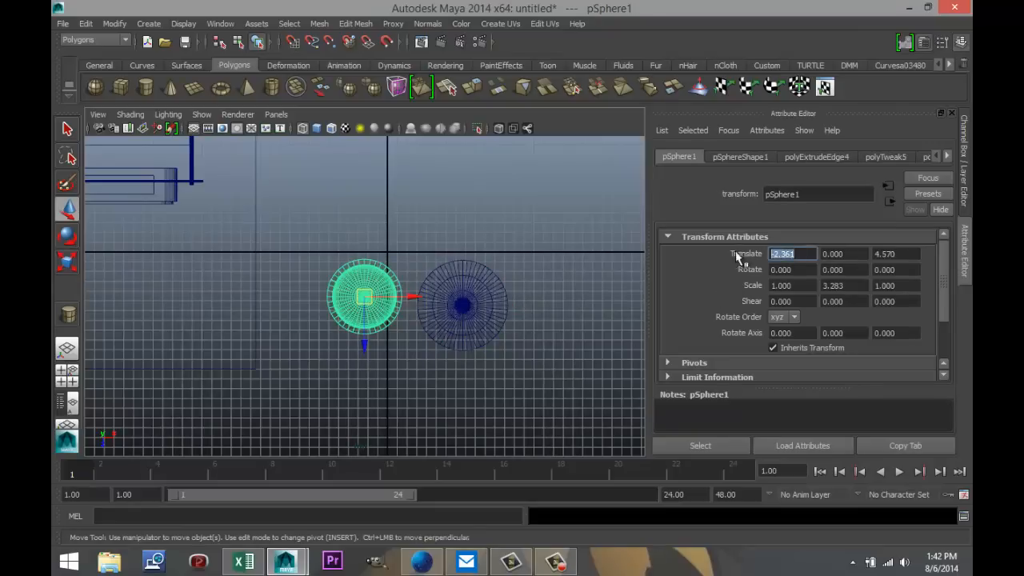
pyautogui.write('0')
pyautogui.moveTo(908, 252); pyautogui.dragTo(862, 253)
pyautogui.write('0')
pyautogui.click(849, 256)
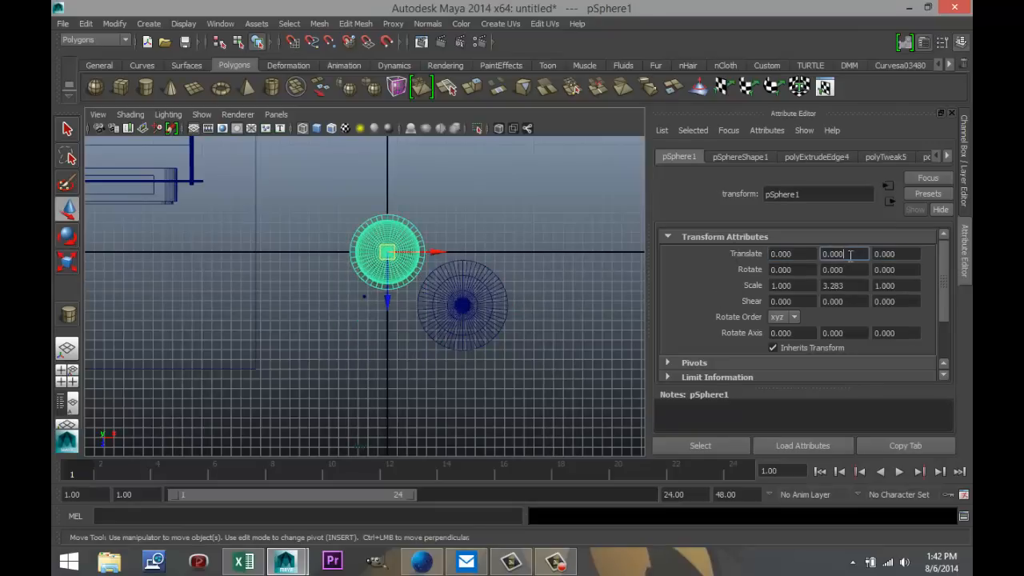
# Place the flipped disc at the origin by setting its X, Y and Z translation to 0.
pyautogui.click(475, 313)
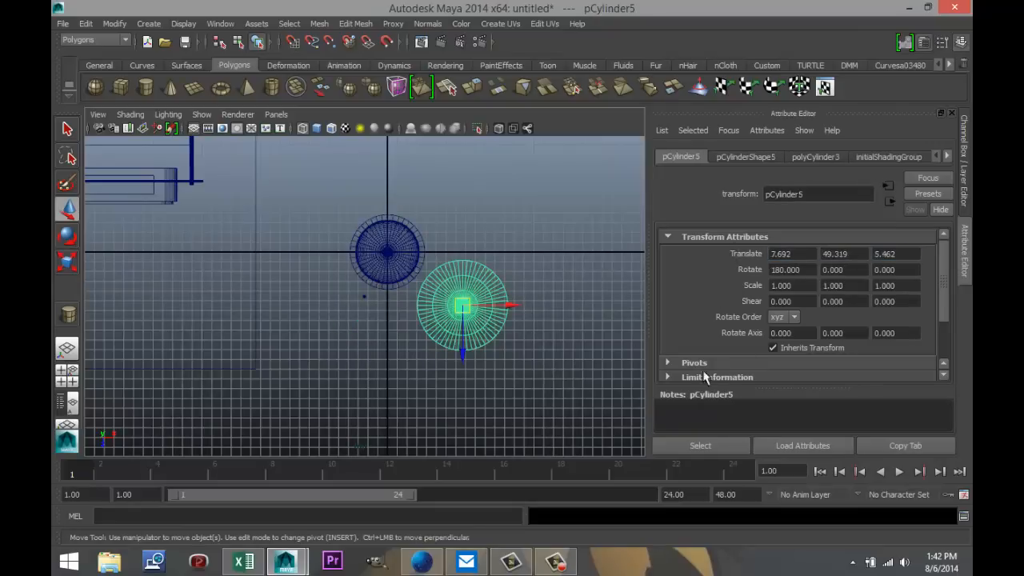
pyautogui.click(810, 252)
pyautogui.write('0')
pyautogui.press('Tab')
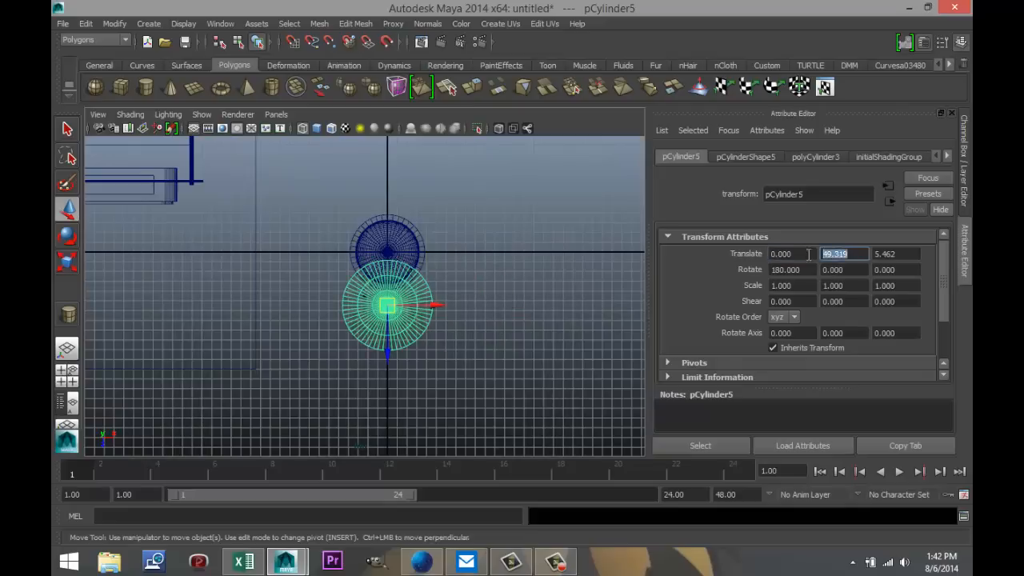
pyautogui.write('0')
pyautogui.press('Tab')
pyautogui.write('0')
pyautogui.click(508, 334)
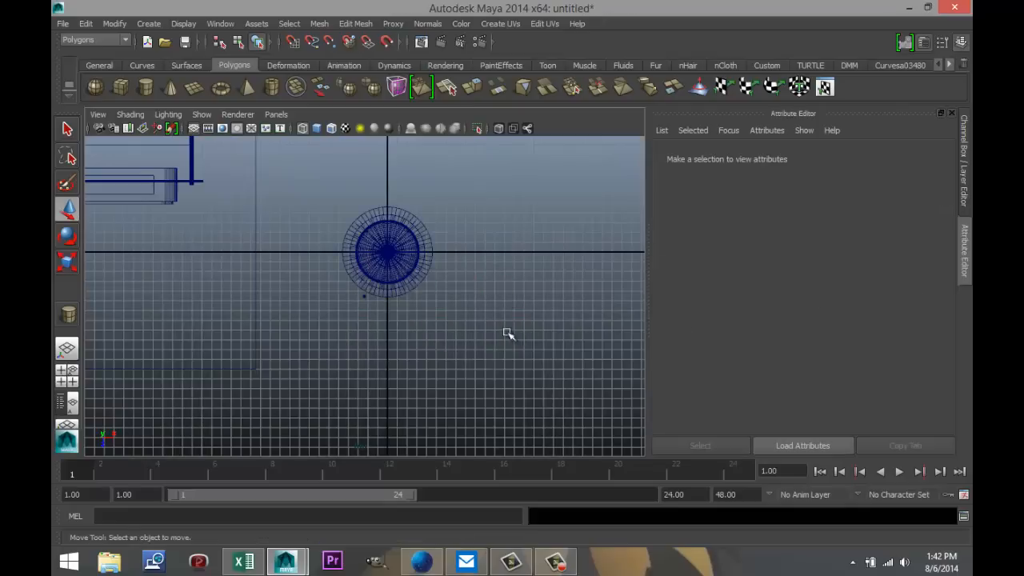
# Scale the disc down uniformly to 0.1 on all axes.
pyautogui.keyDown('alt'); pyautogui.moveTo(417, 295); pyautogui.dragTo(496, 291, button='right'); pyautogui.keyUp('alt')
pyautogui.click(499, 293)
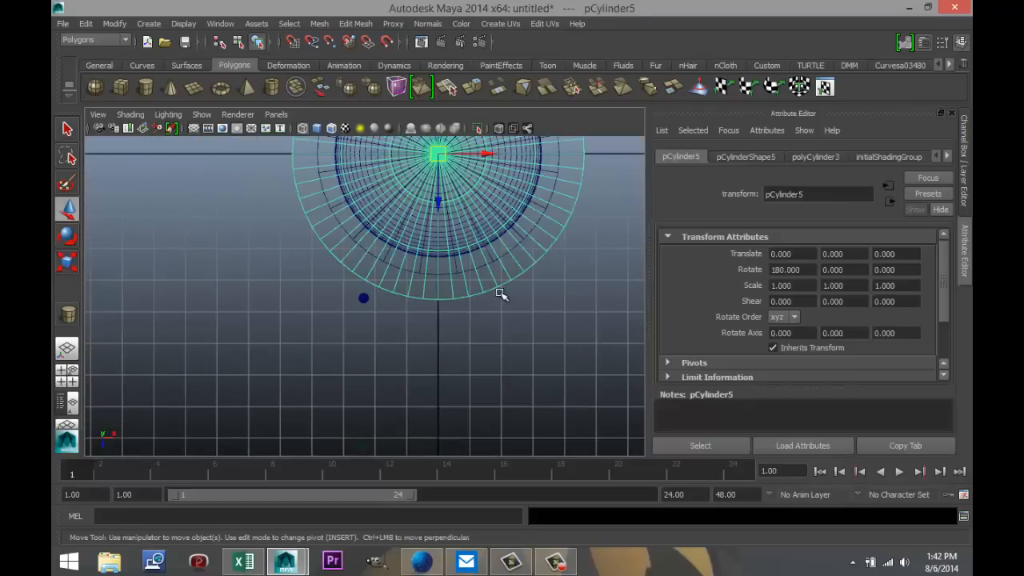
pyautogui.scroll(-3, 500, 326)
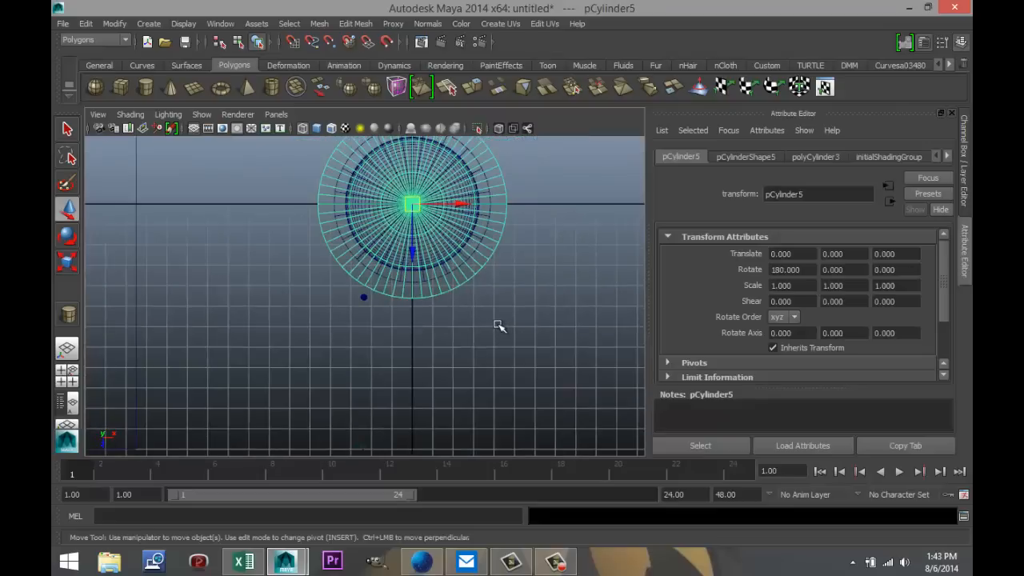
pyautogui.press('r')
pyautogui.moveTo(411, 205); pyautogui.dragTo(292, 240)
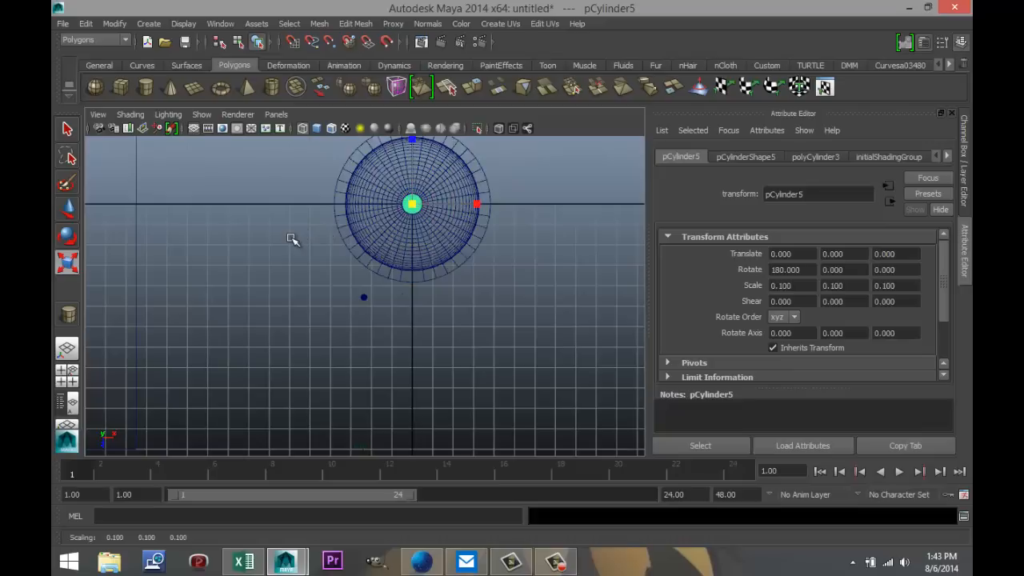
# Move the thin pole to the origin by setting its X, Y and Z translation to 0.
pyautogui.click(364, 297)
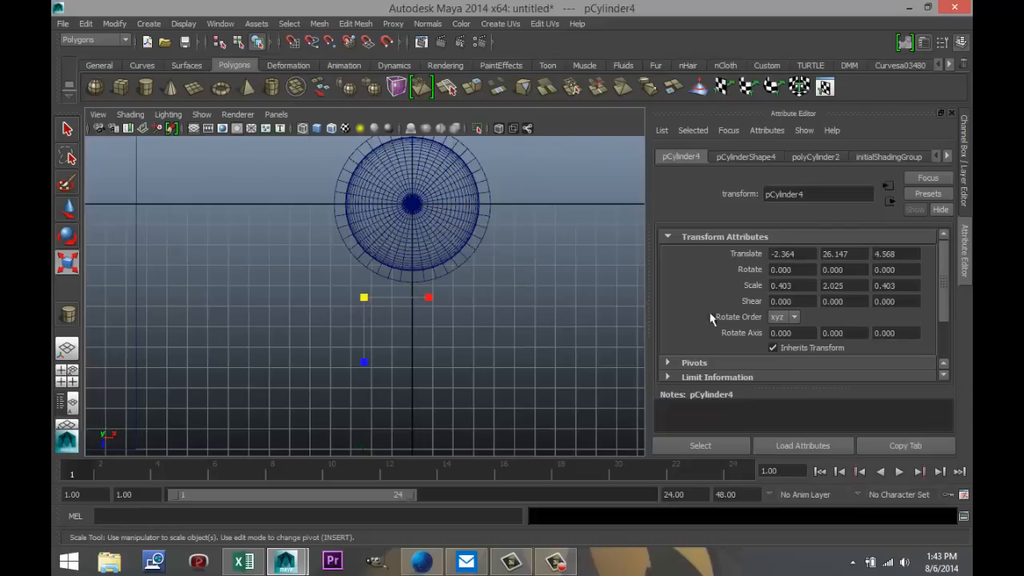
pyautogui.moveTo(805, 254); pyautogui.dragTo(714, 261)
pyautogui.write('0')
pyautogui.press('Tab')
pyautogui.write('0')
pyautogui.press('Tab')
pyautogui.write('0')
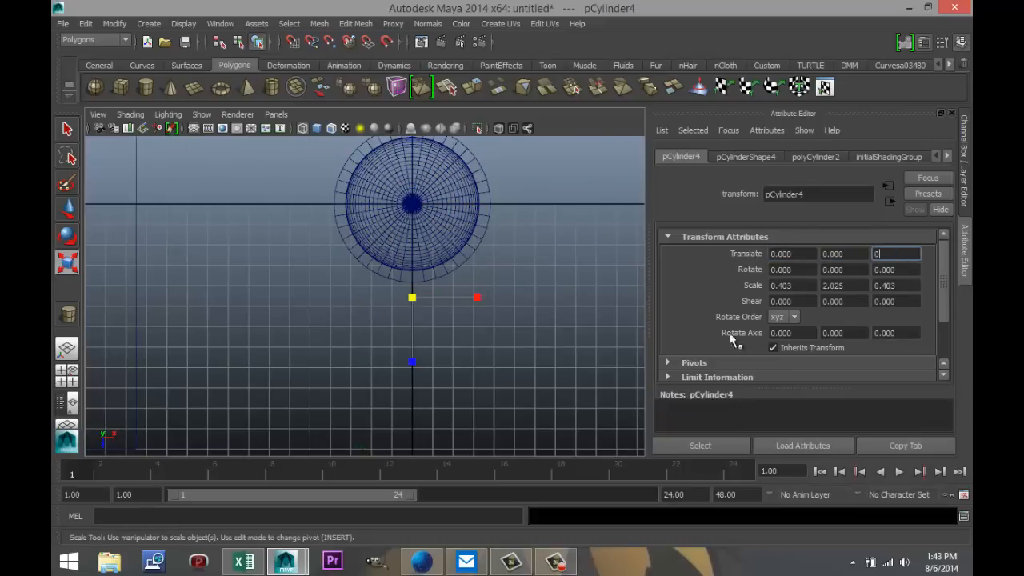
pyautogui.click(542, 366)
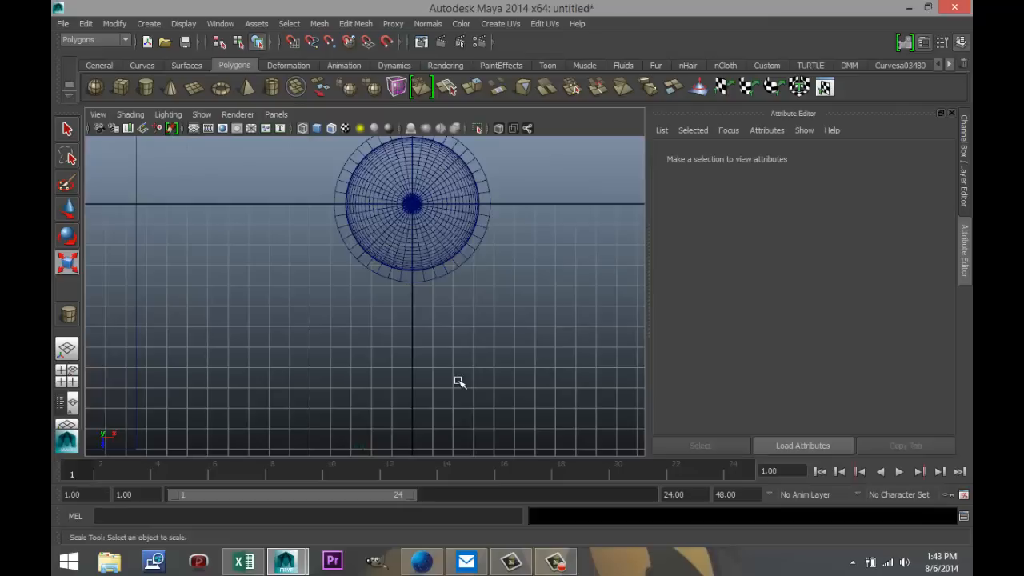
# Raise the centred pole in the front view to about 26.072 in Y so it stands on the shade's tip.
pyautogui.click(74, 374)
pyautogui.press('space')
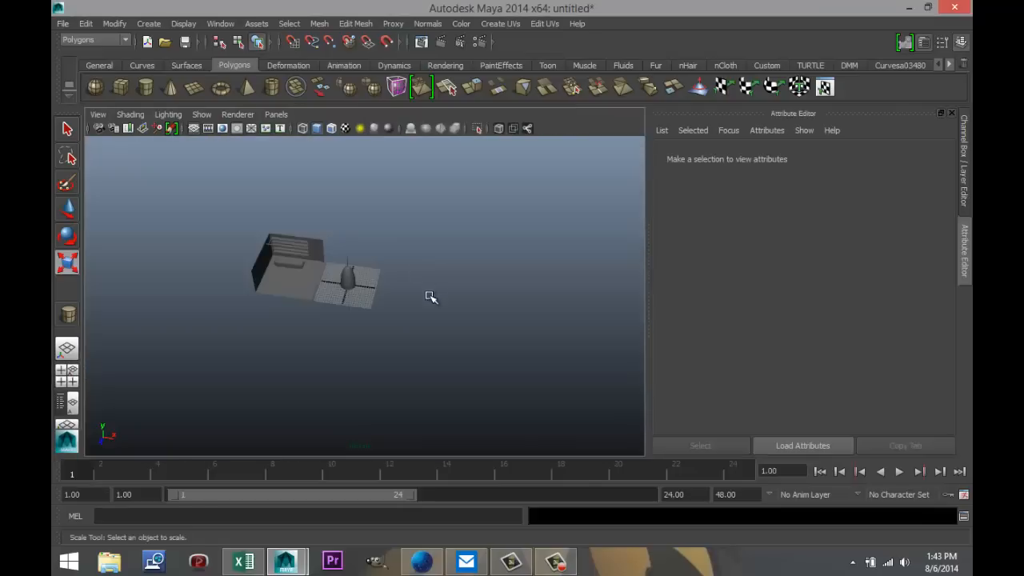
pyautogui.scroll(5, 427, 295)
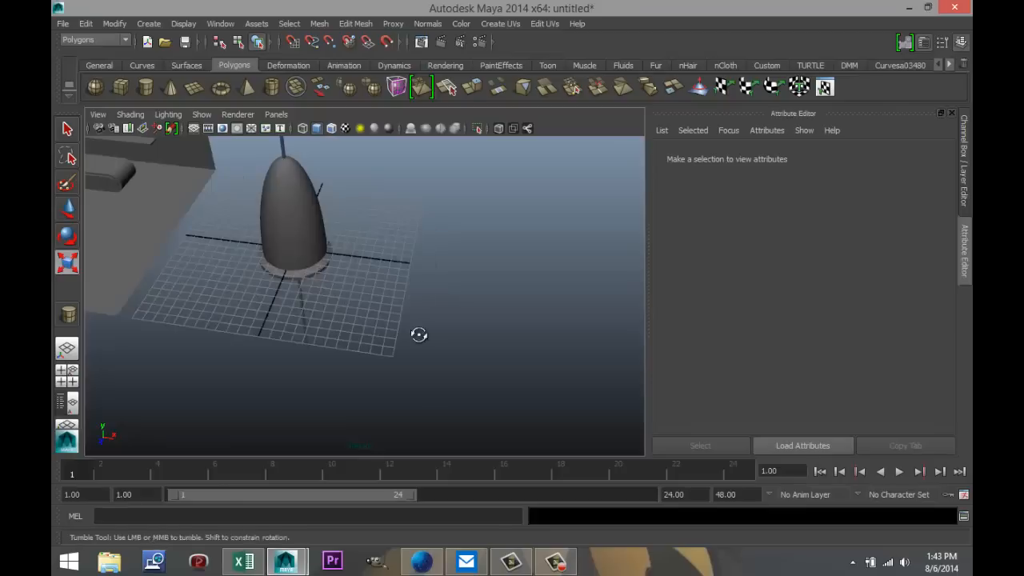
pyautogui.keyDown('alt'); pyautogui.moveTo(418, 336); pyautogui.dragTo(427, 281); pyautogui.keyUp('alt')
pyautogui.keyDown('alt'); pyautogui.moveTo(439, 283); pyautogui.dragTo(528, 358, button='middle'); pyautogui.keyUp('alt')
pyautogui.press('r')
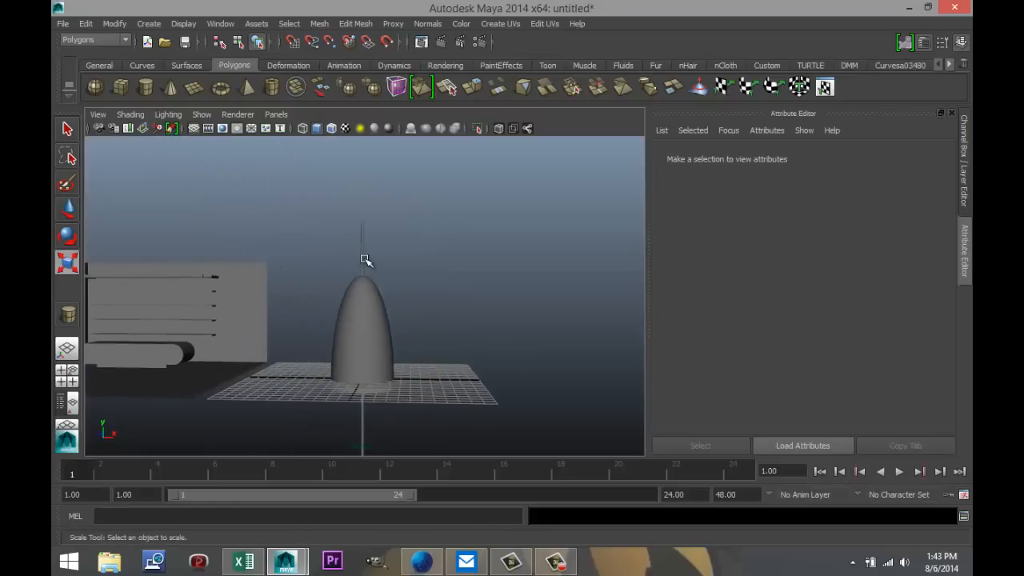
pyautogui.click(363, 278)
pyautogui.click(67, 371)
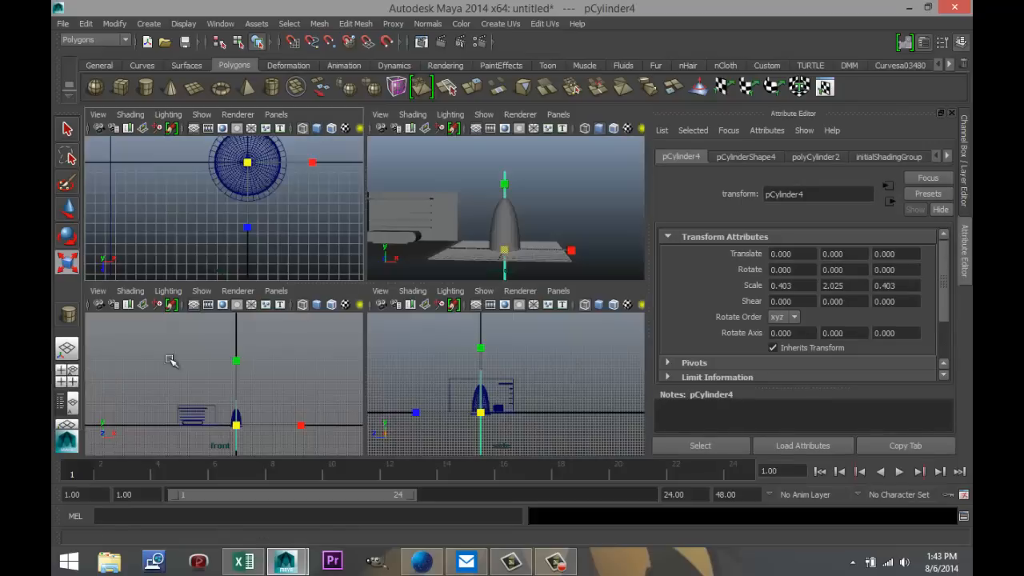
pyautogui.scroll(-2, 272, 242)
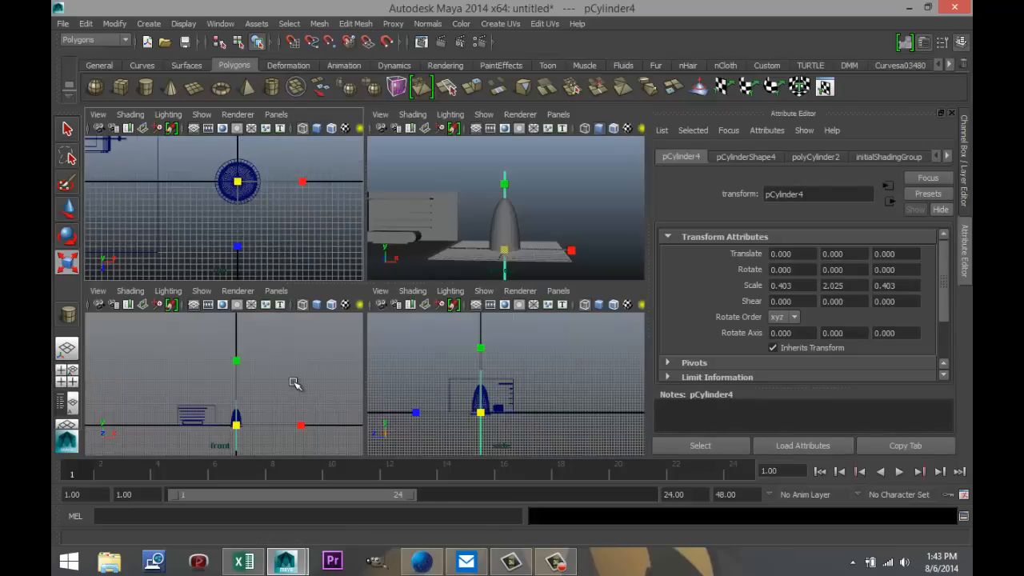
pyautogui.press('space')
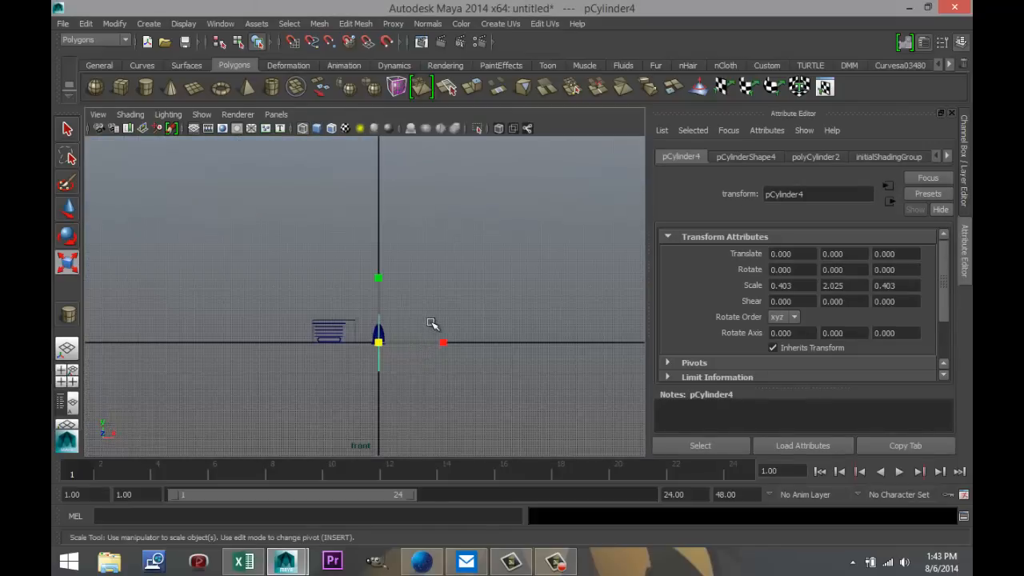
pyautogui.scroll(3, 434, 329)
pyautogui.press('w')
pyautogui.moveTo(393, 335); pyautogui.dragTo(392, 251)
pyautogui.scroll(4, 426, 389)
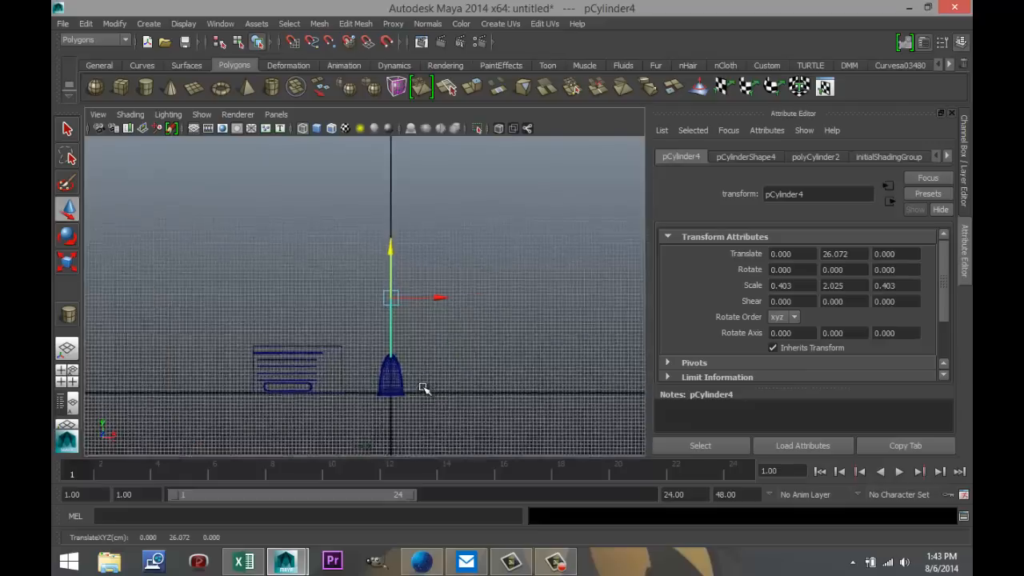
# Select the small disc inside the shade's base in the front view and raise it to about 76.442 in Y.
pyautogui.keyDown('alt'); pyautogui.moveTo(429, 420); pyautogui.dragTo(439, 217, button='middle'); pyautogui.keyUp('alt')
pyautogui.scroll(6, 438, 317)
pyautogui.keyDown('alt'); pyautogui.moveTo(518, 409); pyautogui.dragTo(497, 206, button='middle'); pyautogui.keyUp('alt')
pyautogui.scroll(3, 495, 228)
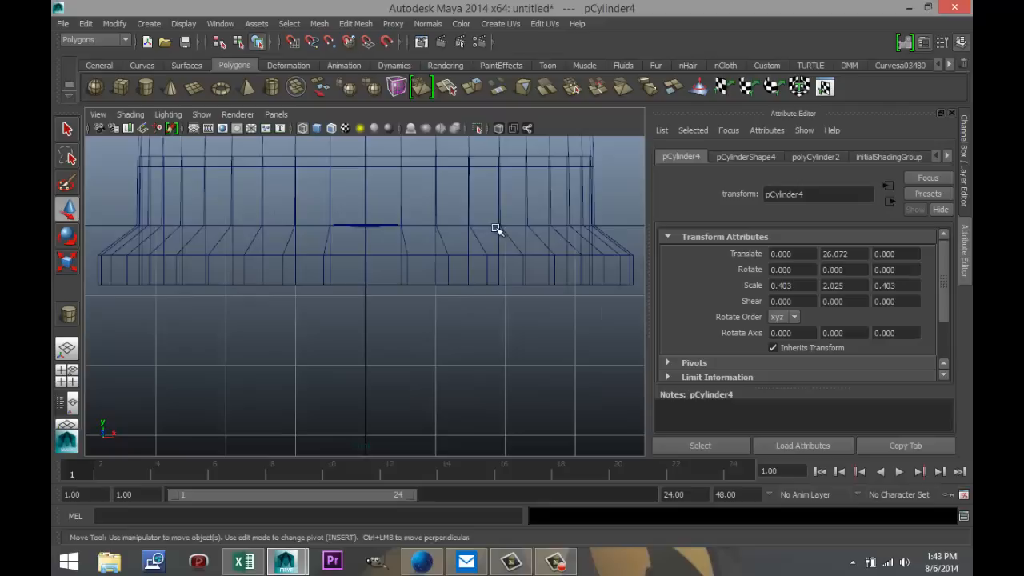
pyautogui.click(391, 226)
pyautogui.scroll(3, 370, 258)
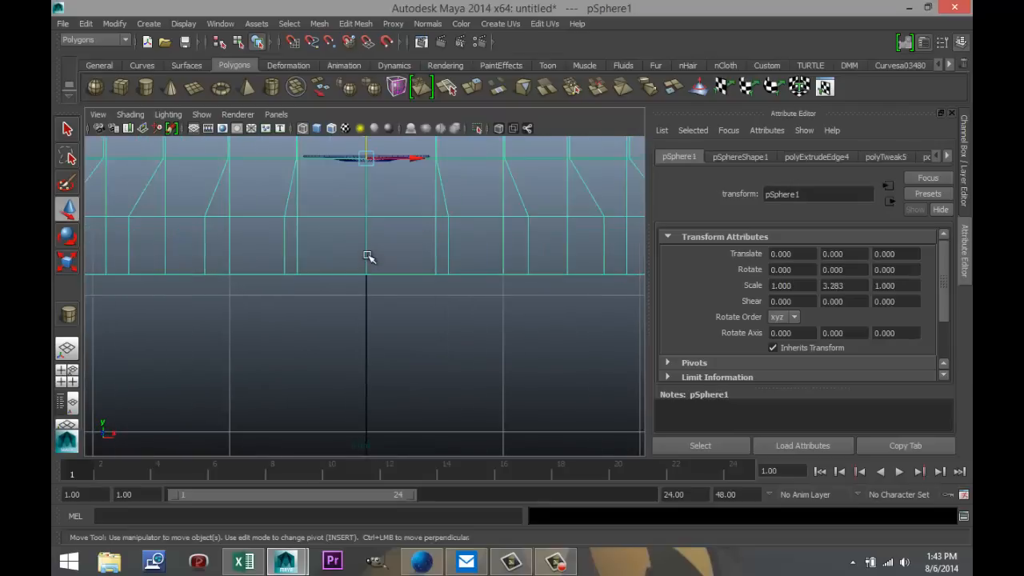
pyautogui.click(348, 169)
pyautogui.press('f')
pyautogui.scroll(-5, 427, 267)
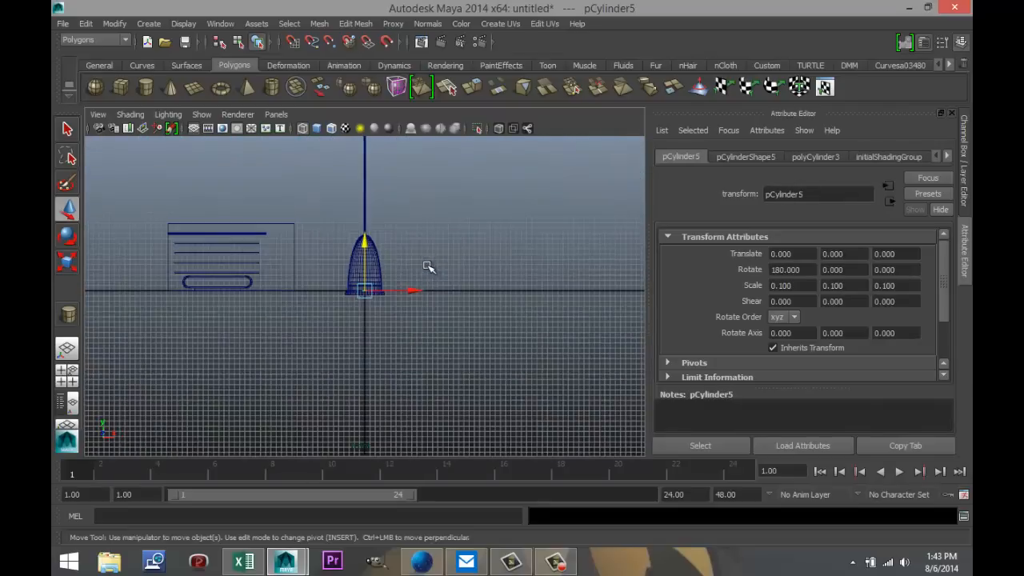
pyautogui.keyDown('alt'); pyautogui.moveTo(485, 229); pyautogui.dragTo(480, 360, button='middle'); pyautogui.keyUp('alt')
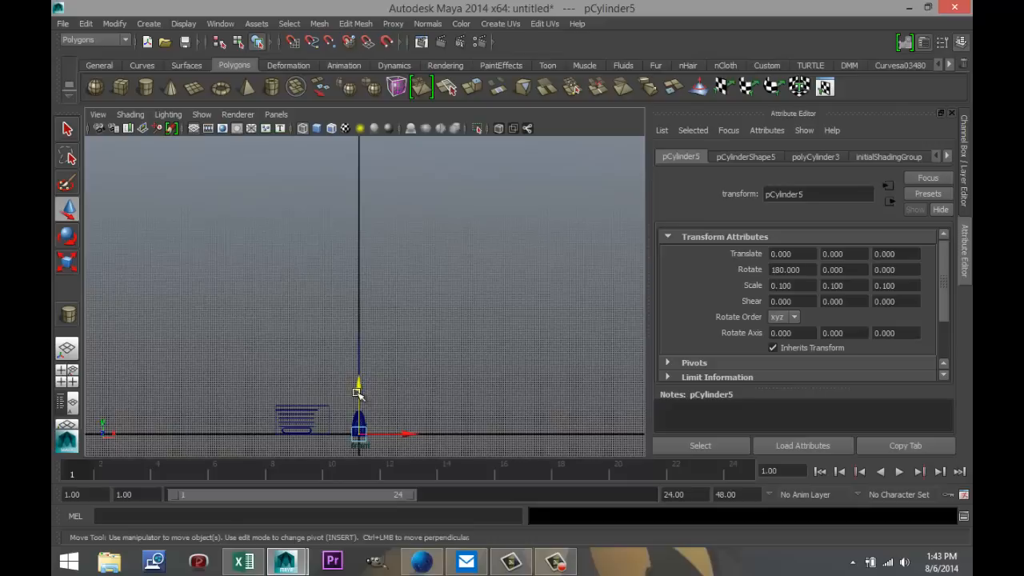
pyautogui.moveTo(360, 394); pyautogui.dragTo(370, 222)
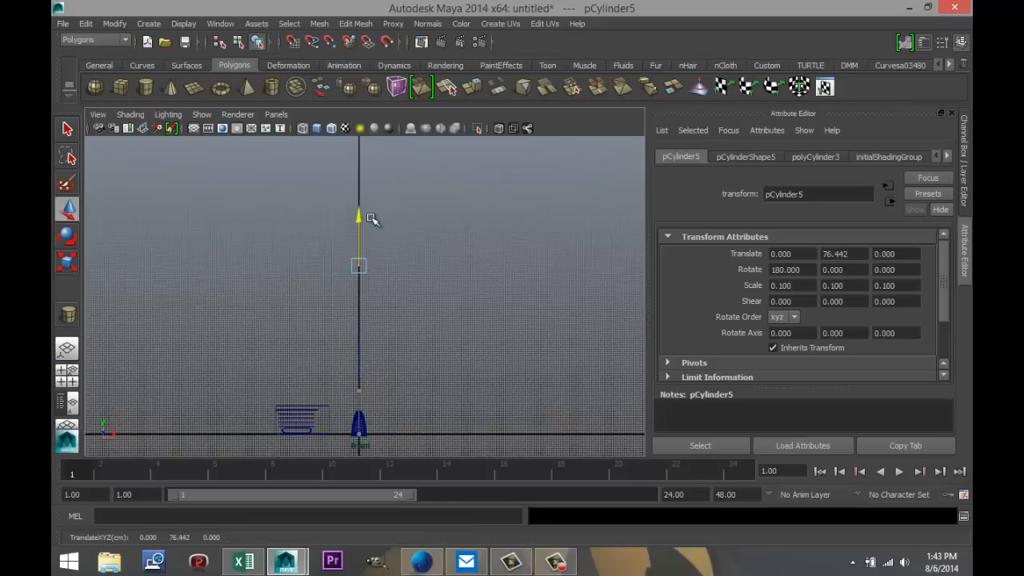
# In the perspective view, lower the small disc above the lamp pole to about 41.533 in Y.
pyautogui.click(67, 376)
pyautogui.press('space')
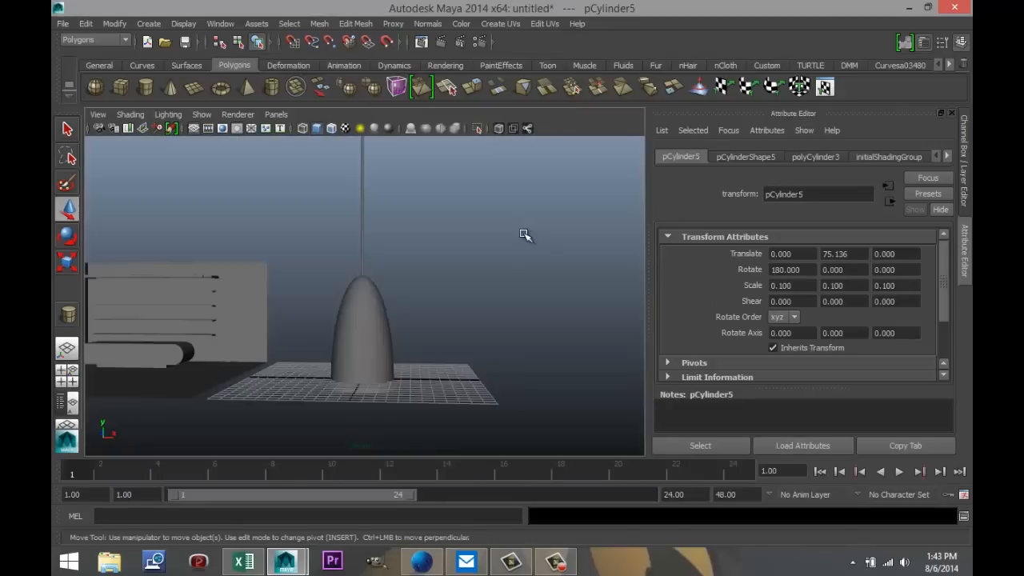
pyautogui.keyDown('alt'); pyautogui.moveTo(523, 235); pyautogui.dragTo(471, 232, button='right'); pyautogui.keyUp('alt')
pyautogui.keyDown('alt'); pyautogui.moveTo(460, 228); pyautogui.dragTo(462, 315, button='middle'); pyautogui.keyUp('alt')
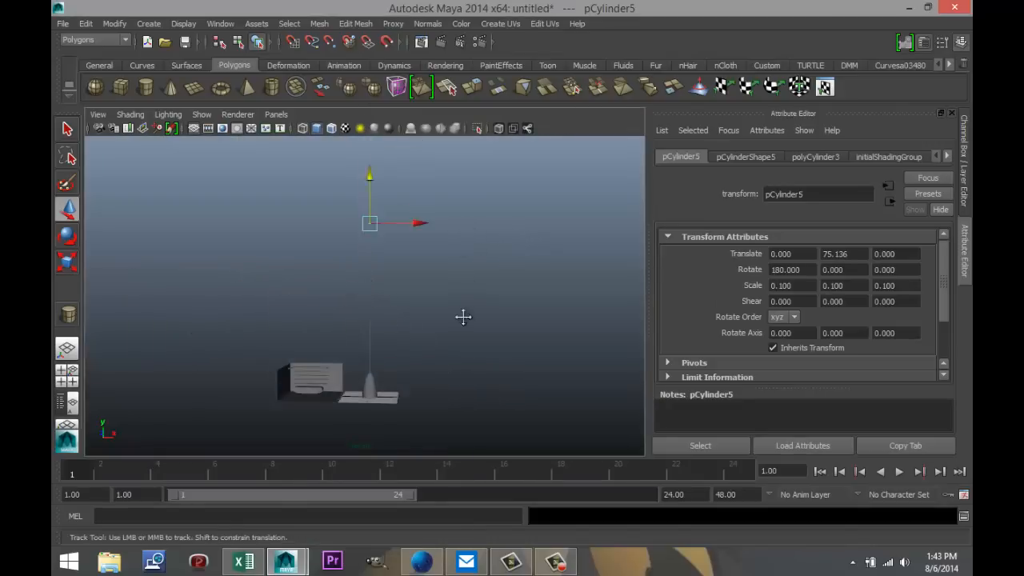
pyautogui.moveTo(368, 187); pyautogui.dragTo(376, 266)
pyautogui.scroll(-2, 469, 307)
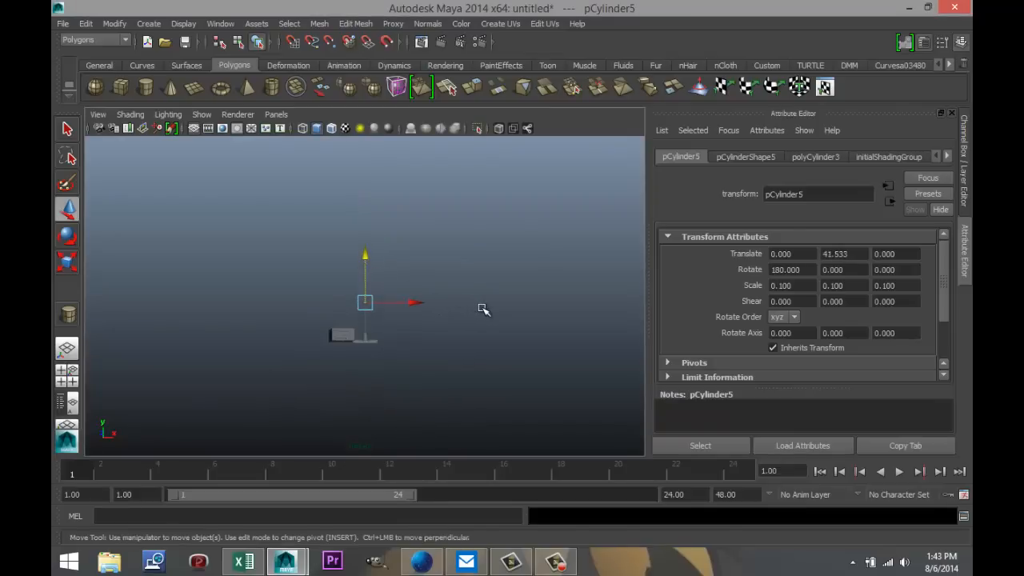
pyautogui.scroll(3, 403, 356)
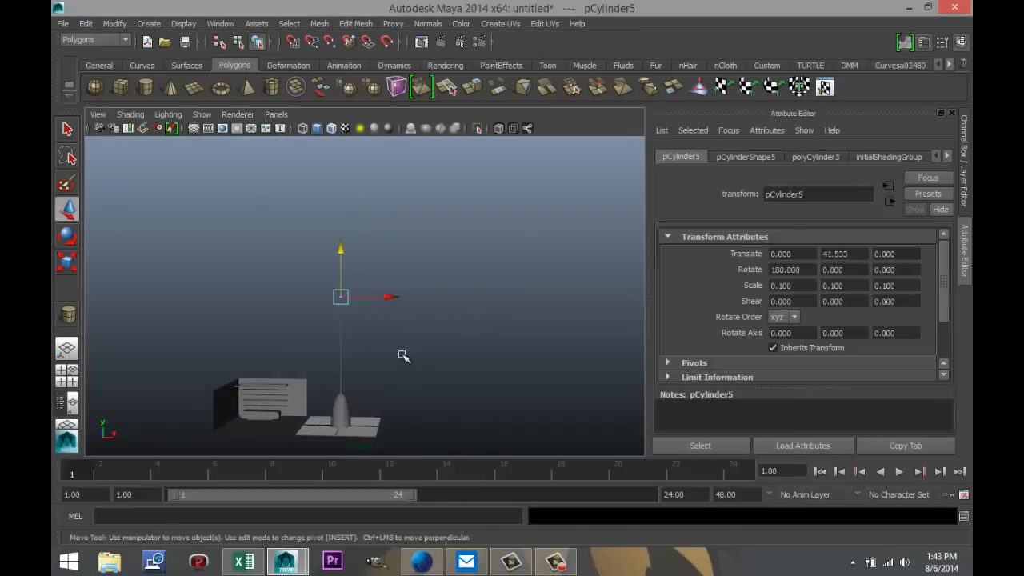
# Scale the bullet-shaped shade down uniformly to about 0.422 in X and Z, then stretch it taller in Y.
pyautogui.click(344, 416)
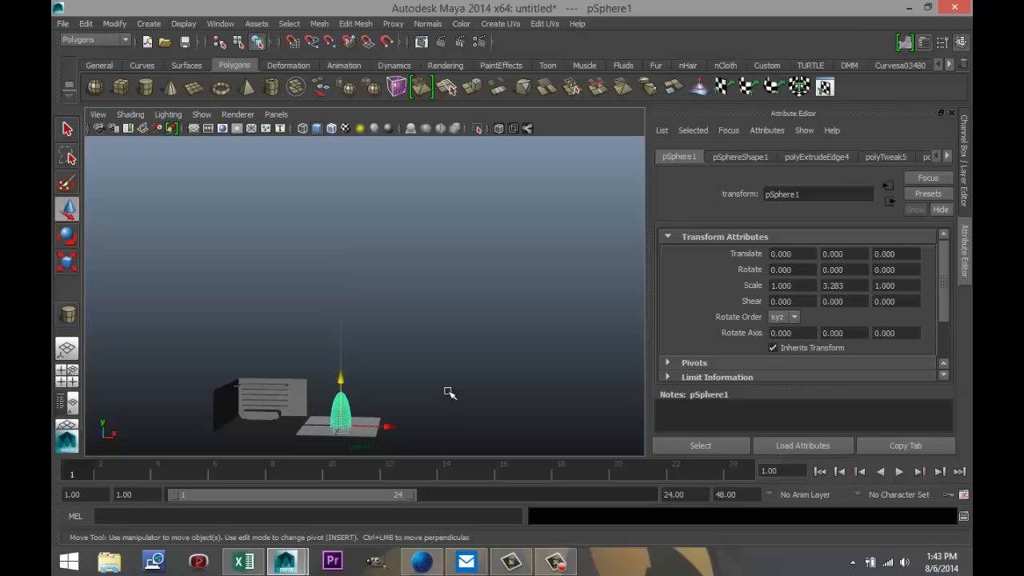
pyautogui.press('r')
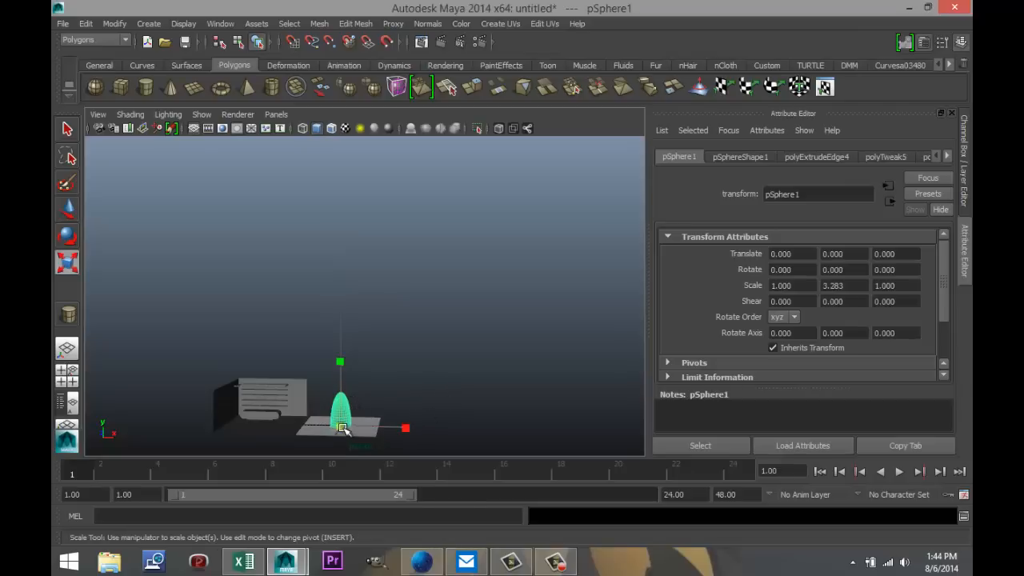
pyautogui.moveTo(342, 427); pyautogui.dragTo(327, 427)
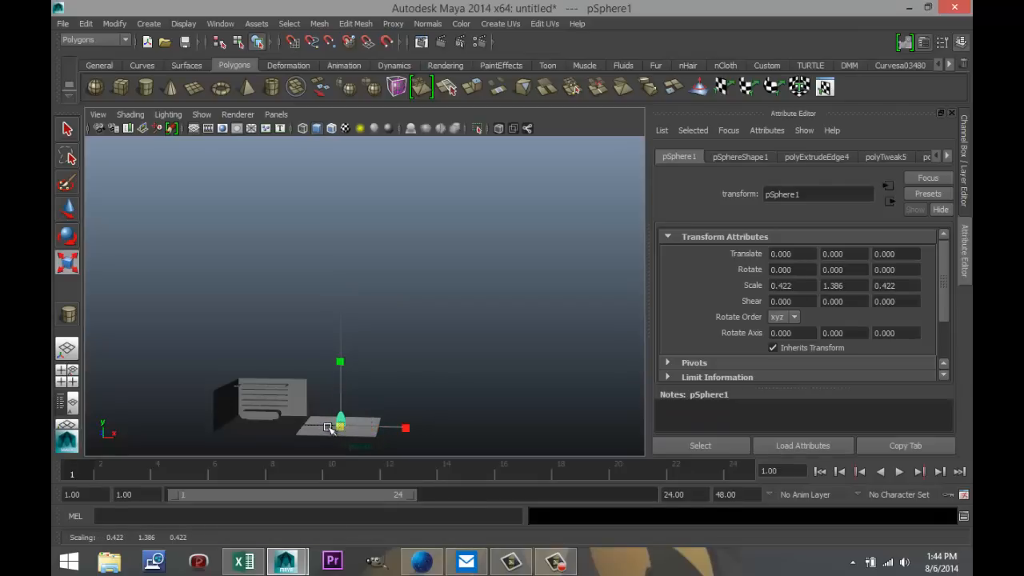
pyautogui.moveTo(340, 363); pyautogui.dragTo(343, 346)
# Select the thin pole and lower it to about 17.033 in Y so it meets the shade's tip.
pyautogui.click(341, 335)
pyautogui.moveTo(340, 280); pyautogui.dragTo(346, 330)
pyautogui.press('w')
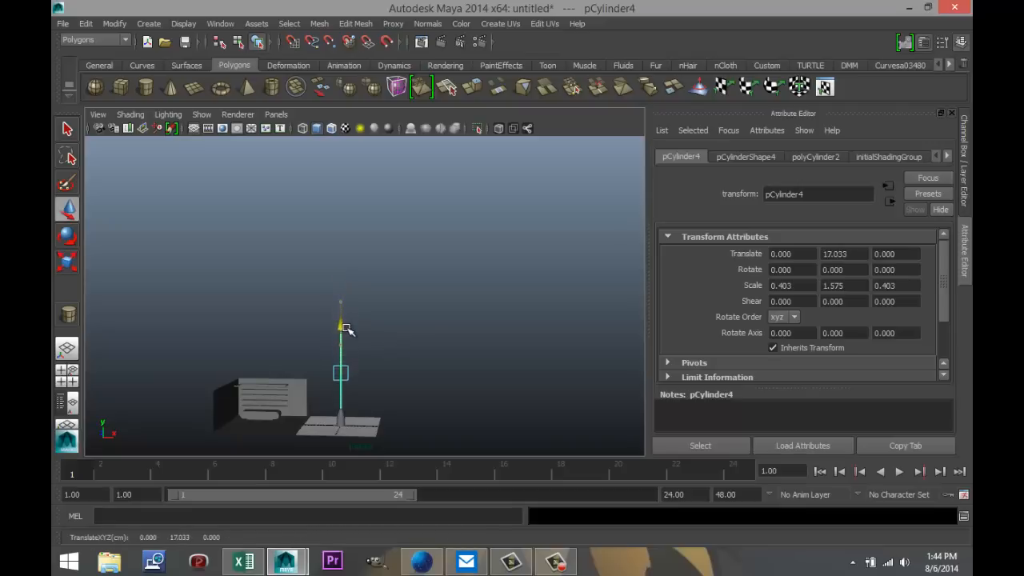
pyautogui.scroll(4, 380, 370)
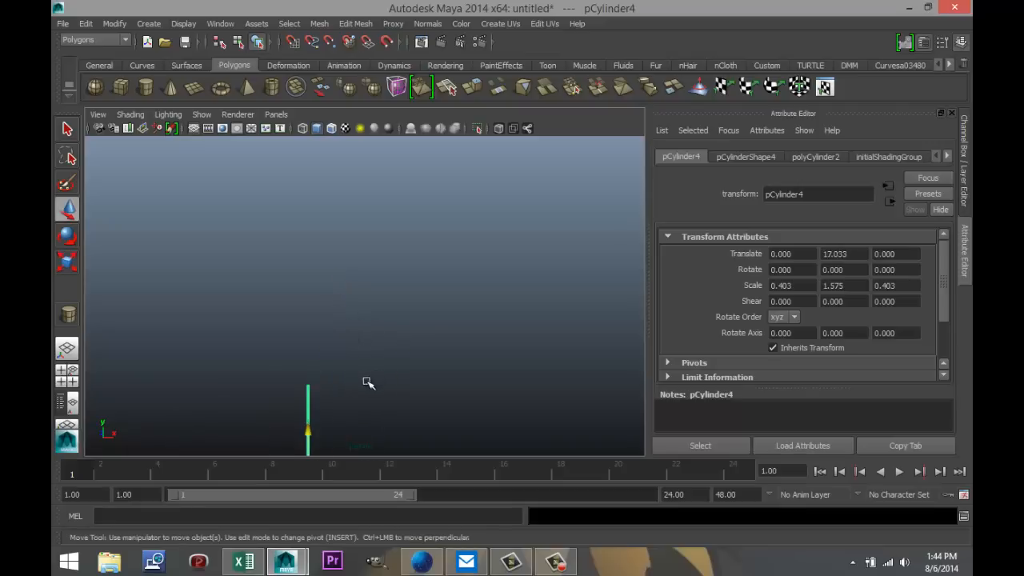
pyautogui.scroll(-4, 375, 395)
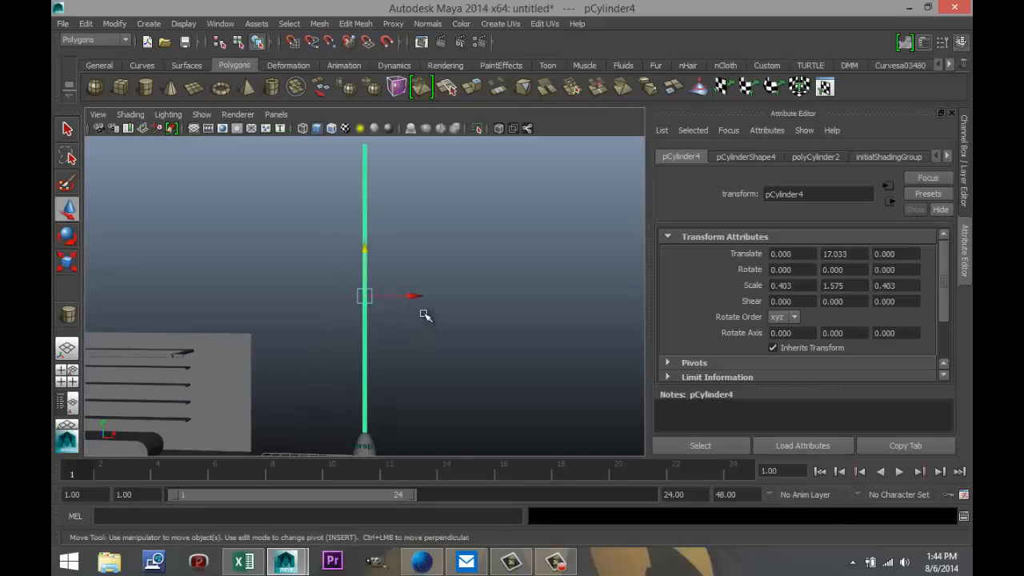
# Select the small disc, scale it up uniformly to about 0.461 and lower it to about 29.084 in Y.
pyautogui.scroll(-3, 436, 332)
pyautogui.scroll(-3, 464, 304)
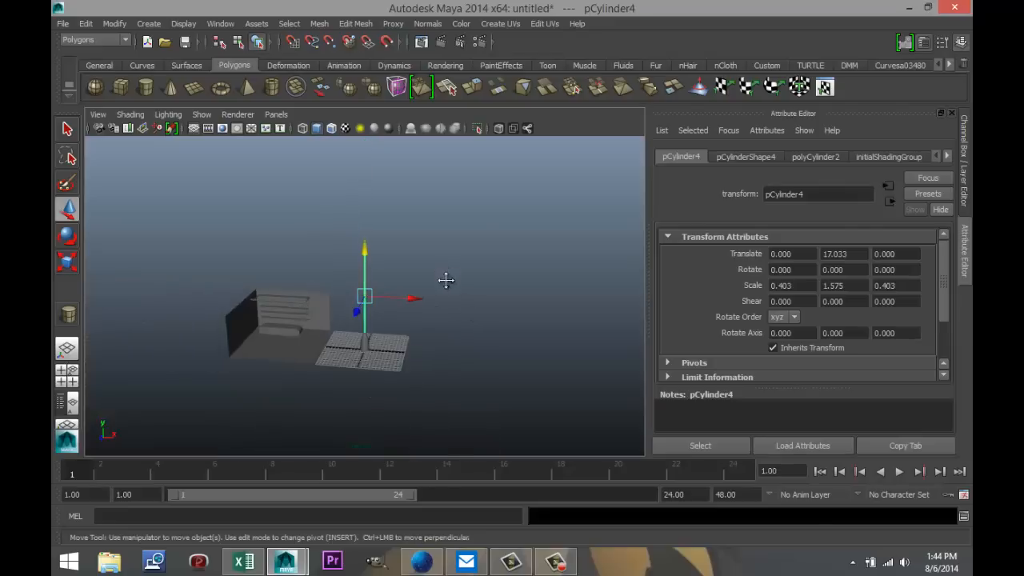
pyautogui.keyDown('alt'); pyautogui.moveTo(445, 280); pyautogui.dragTo(451, 315, button='middle'); pyautogui.keyUp('alt')
pyautogui.moveTo(362, 242)
pyautogui.mouseDown()
pyautogui.moveTo(388, 261)
pyautogui.moveTo(372, 246)
pyautogui.moveTo(379, 253)
pyautogui.mouseUp()
pyautogui.press('r')
pyautogui.press('w')
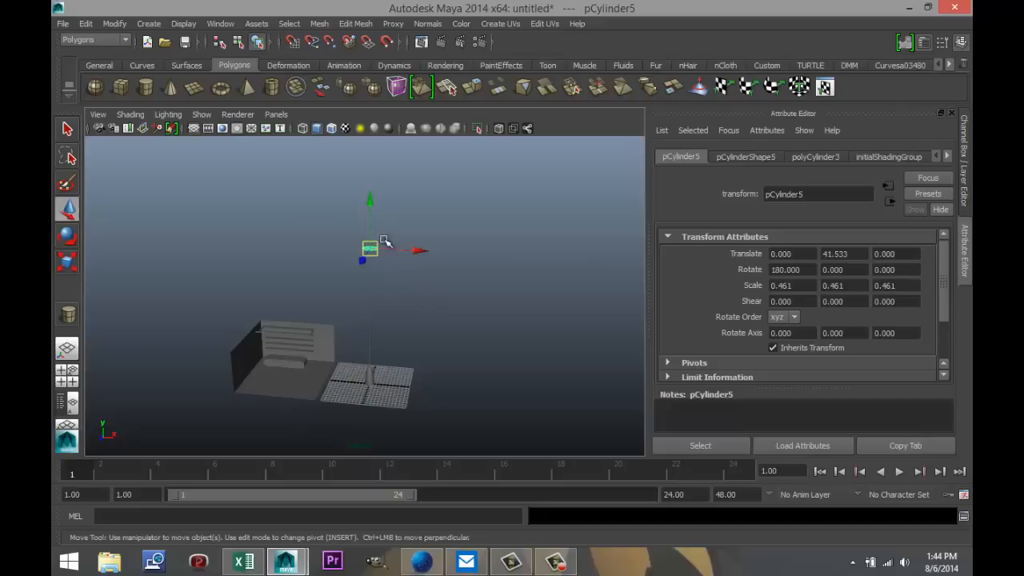
pyautogui.moveTo(372, 204); pyautogui.dragTo(378, 253)
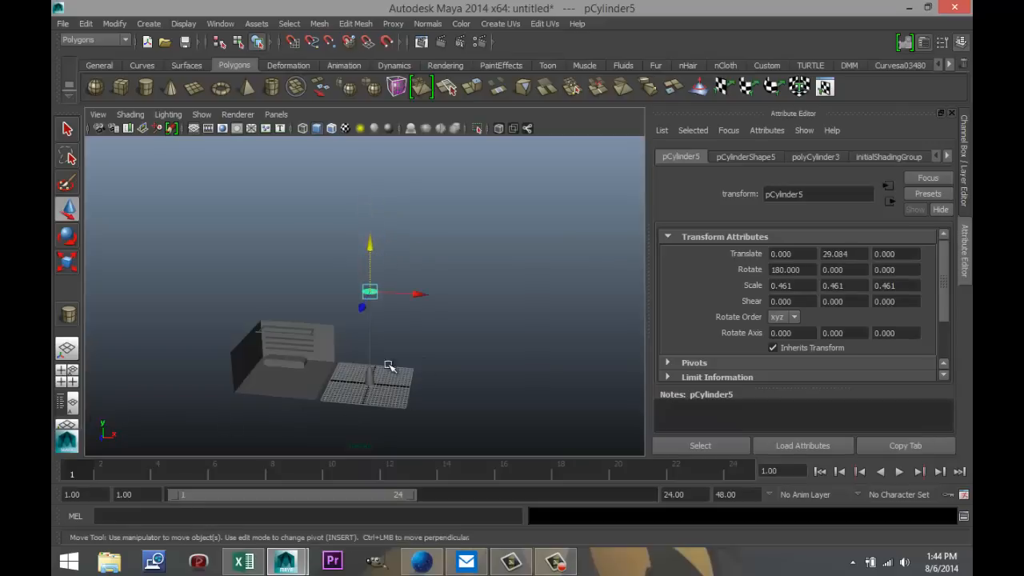
# Raise the disc to about 29.532 in Y so it caps the upper end of the pole.
pyautogui.scroll(2, 446, 369)
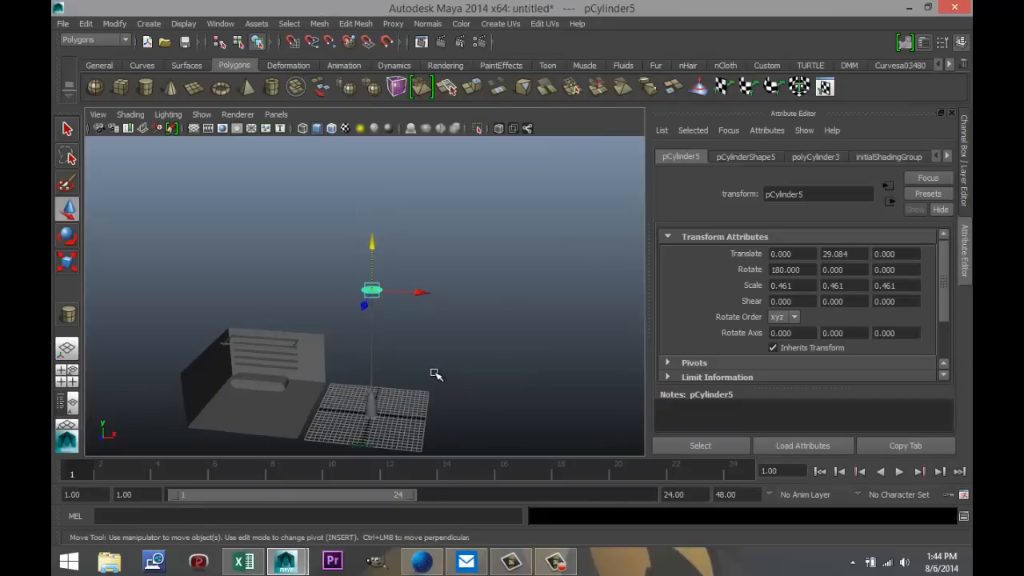
pyautogui.press('space')
pyautogui.press('space')
pyautogui.scroll(-3, 460, 310)
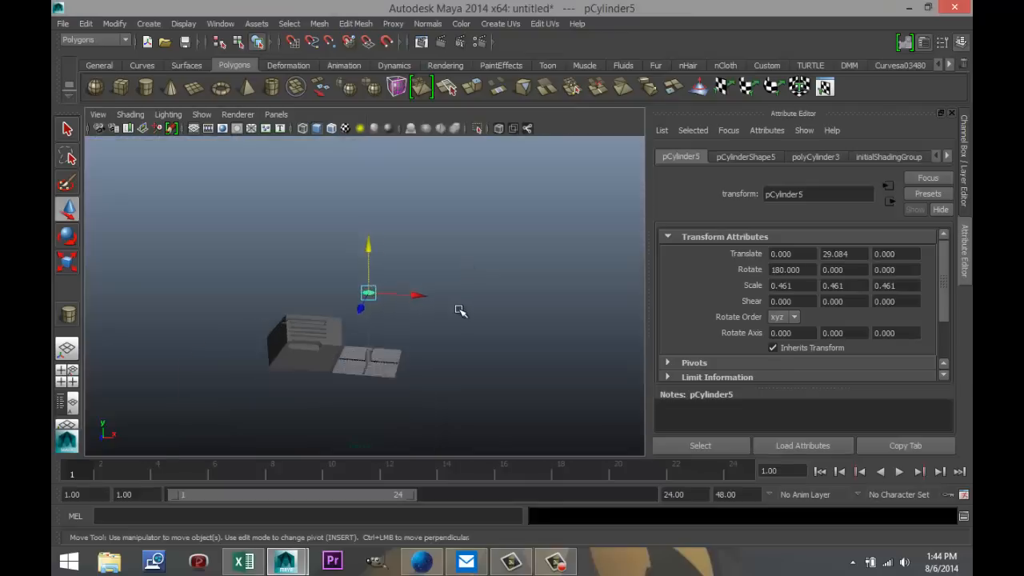
pyautogui.keyDown('alt'); pyautogui.moveTo(460, 310); pyautogui.dragTo(455, 341); pyautogui.keyUp('alt')
pyautogui.keyDown('alt'); pyautogui.moveTo(448, 283); pyautogui.dragTo(454, 312); pyautogui.keyUp('alt')
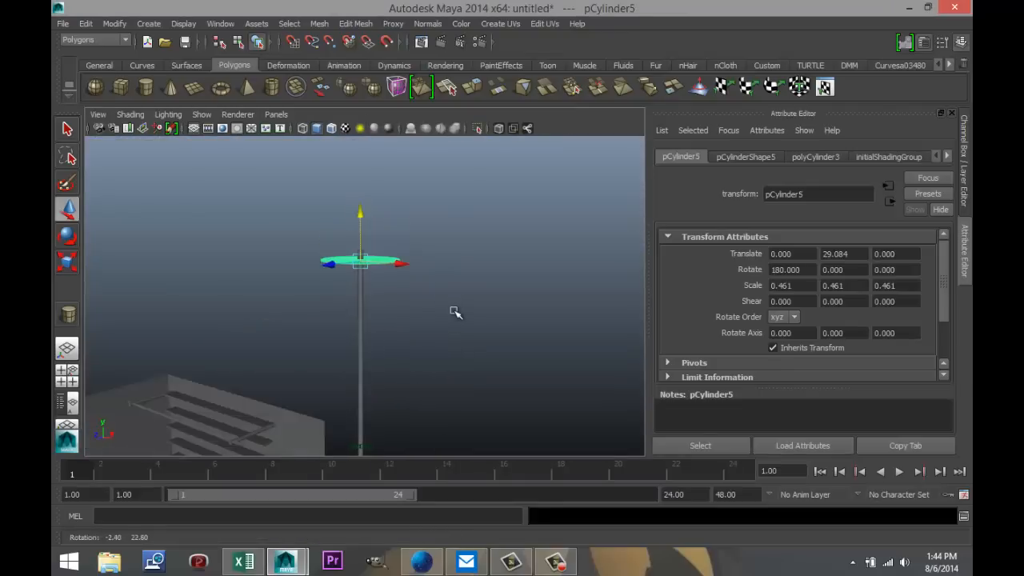
pyautogui.scroll(2, 454, 302)
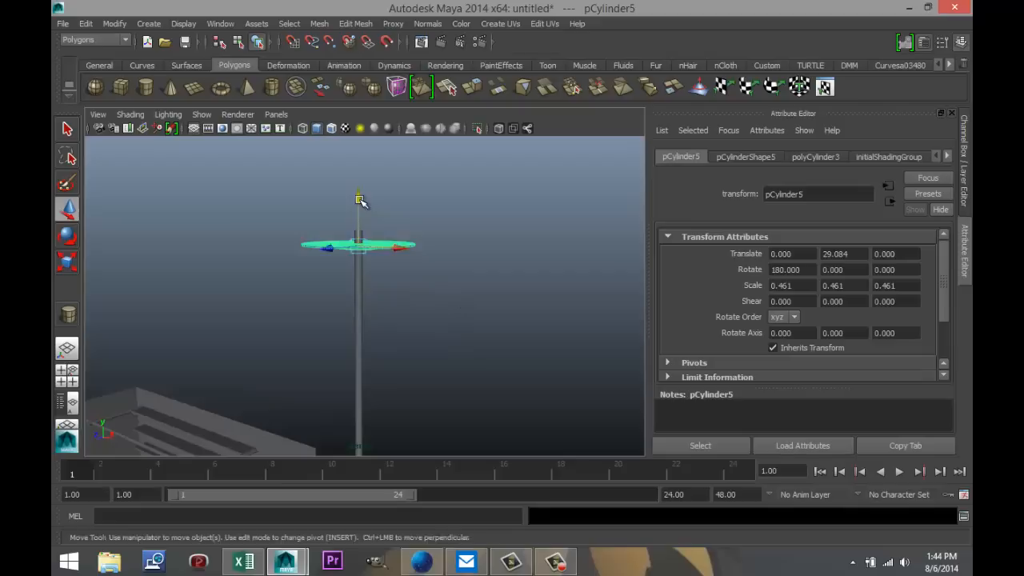
pyautogui.moveTo(359, 200); pyautogui.dragTo(360, 192)
pyautogui.scroll(-4, 430, 352)
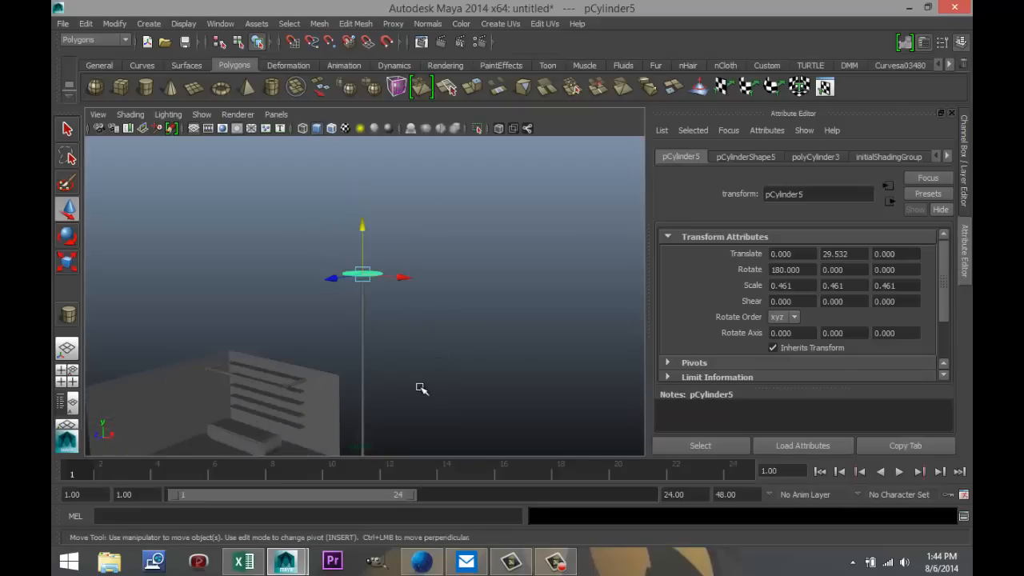
# Scale the disc on the pole's upper end down uniformly to about 0.343.
pyautogui.keyDown('alt'); pyautogui.moveTo(424, 370); pyautogui.dragTo(473, 279, button='middle'); pyautogui.keyUp('alt')
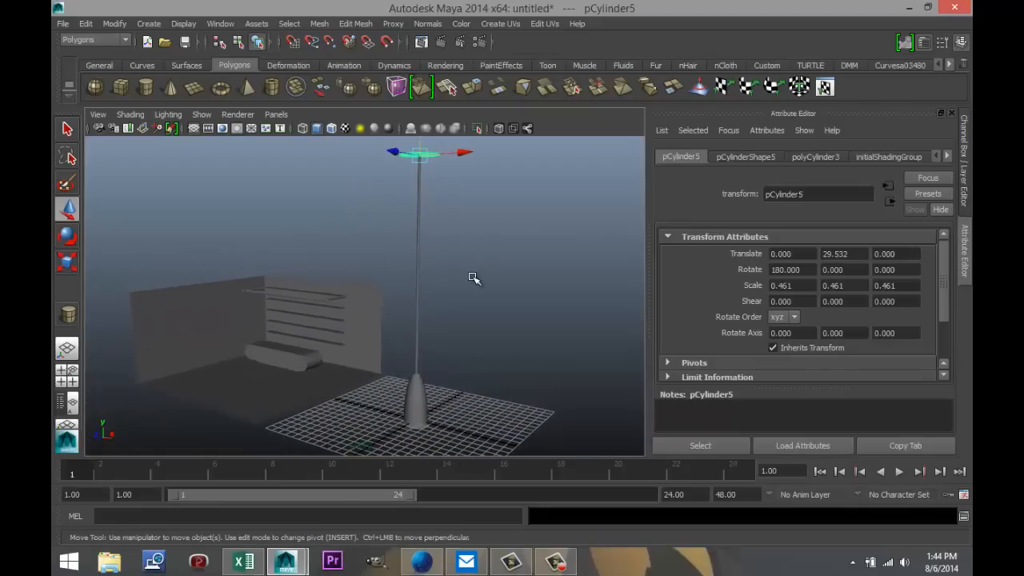
pyautogui.scroll(-5, 473, 279)
pyautogui.scroll(5, 473, 278)
pyautogui.press('r')
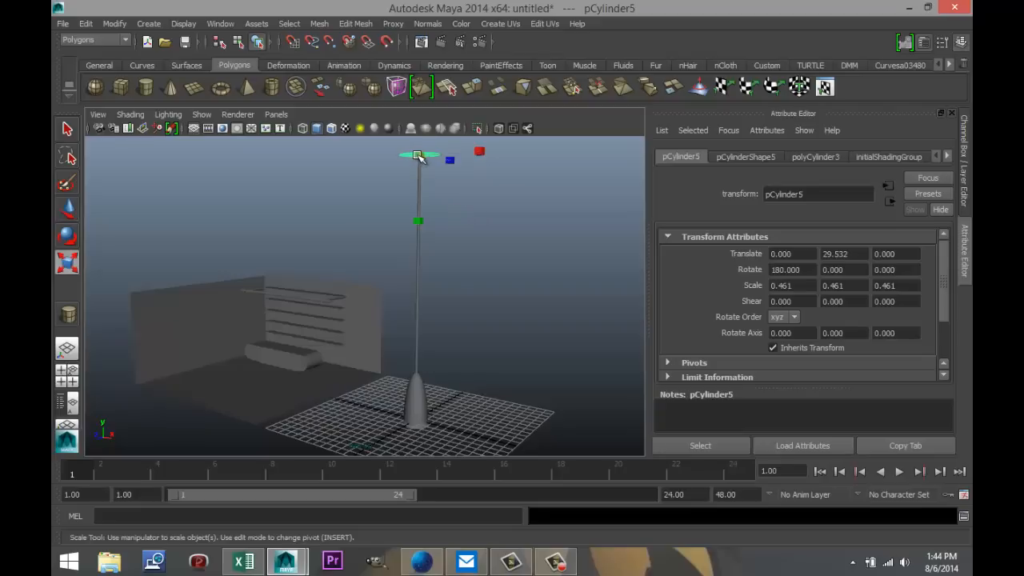
pyautogui.moveTo(418, 155); pyautogui.dragTo(411, 156)
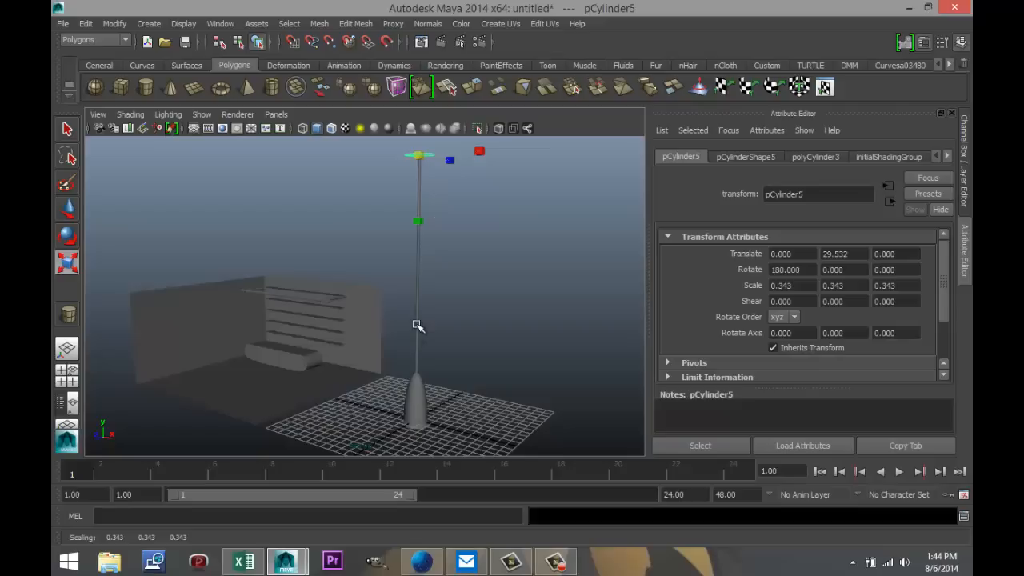
pyautogui.scroll(-5, 418, 326)
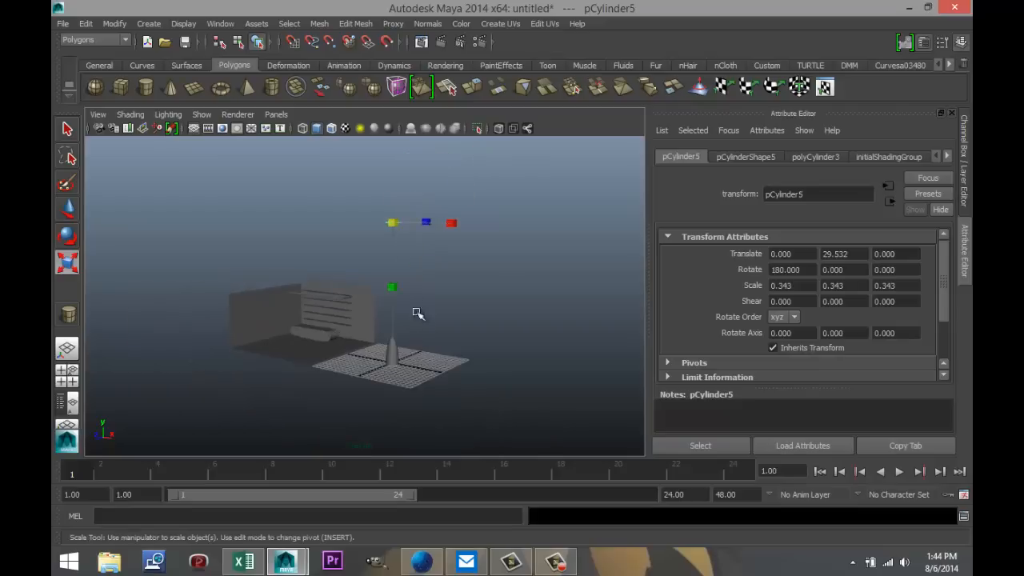
# Combine the selected pendant lamp parts into one mesh and scale it down to about 0.235, 0.240, 0.235.
pyautogui.keyDown('alt'); pyautogui.moveTo(359, 222); pyautogui.dragTo(383, 256); pyautogui.keyUp('alt')
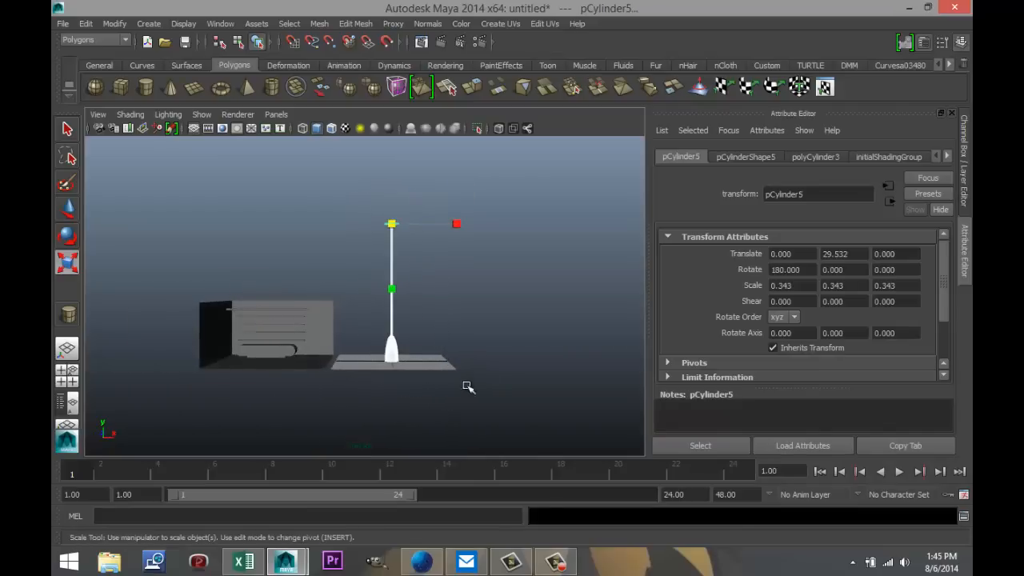
pyautogui.click(319, 23)
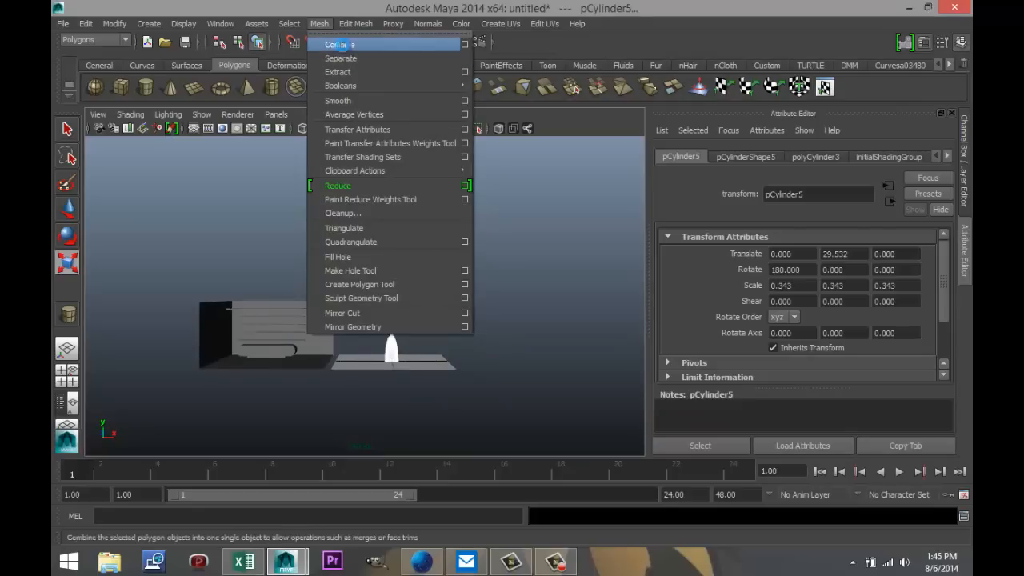
pyautogui.click(336, 45)
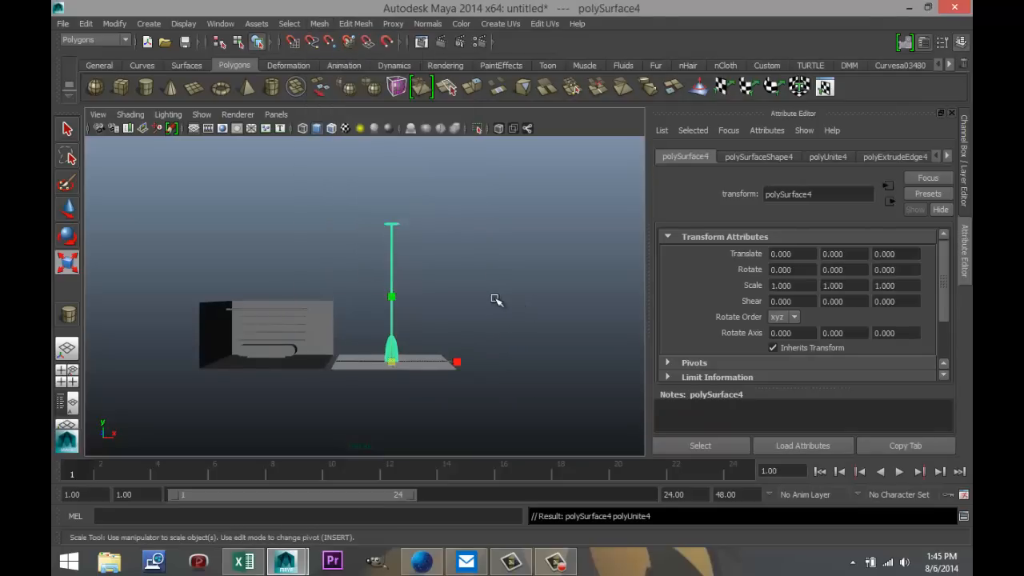
pyautogui.moveTo(389, 298)
pyautogui.mouseDown()
pyautogui.moveTo(390, 336)
pyautogui.moveTo(392, 272)
pyautogui.moveTo(392, 295)
pyautogui.mouseUp()
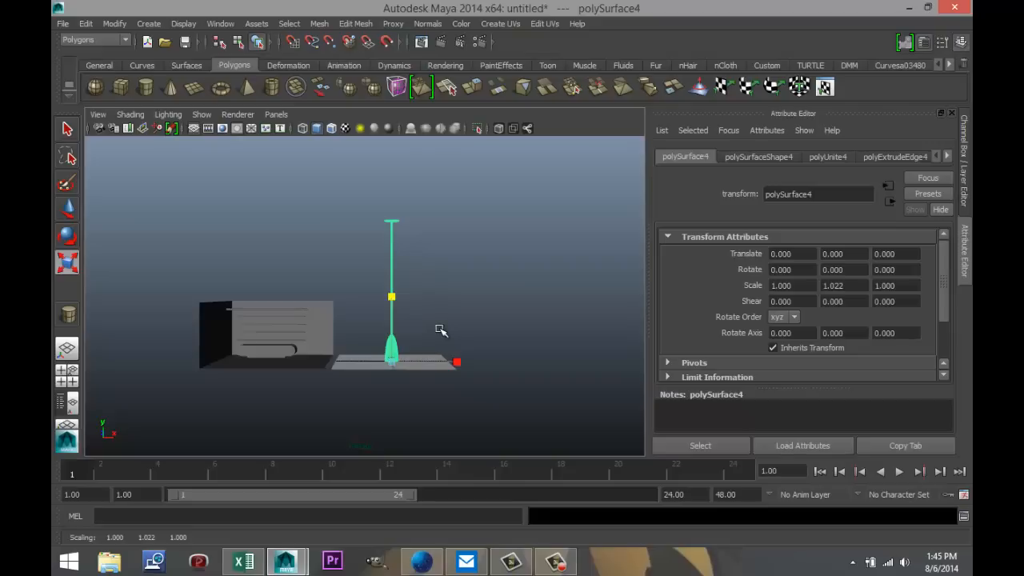
pyautogui.moveTo(394, 362); pyautogui.dragTo(288, 383)
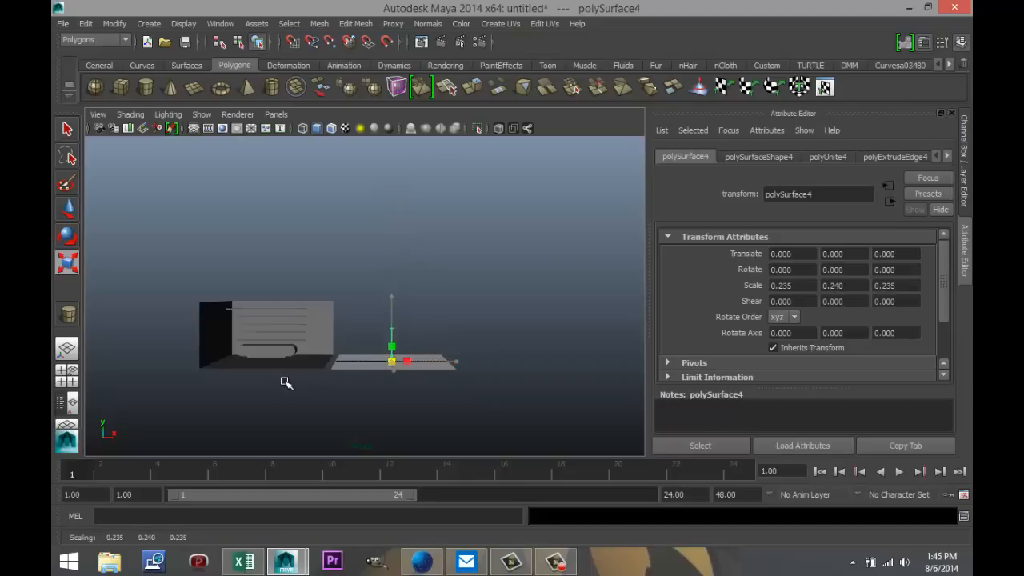
# Move the combined lamp into the room onto the line of the horizontal rod, at about X -33.048 and Z -7.282.
pyautogui.press('w')
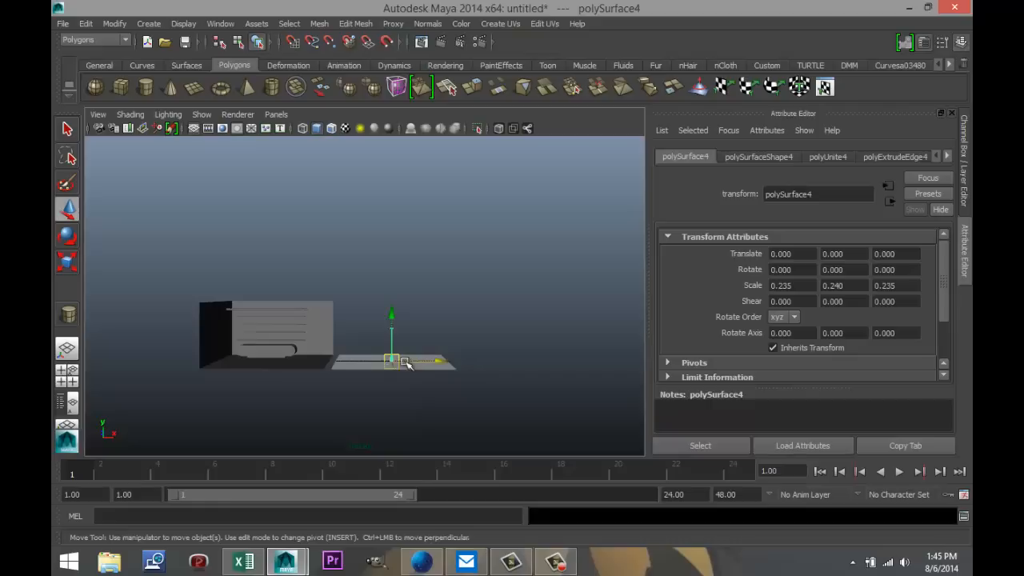
pyautogui.moveTo(412, 361); pyautogui.dragTo(268, 366)
pyautogui.click(69, 383)
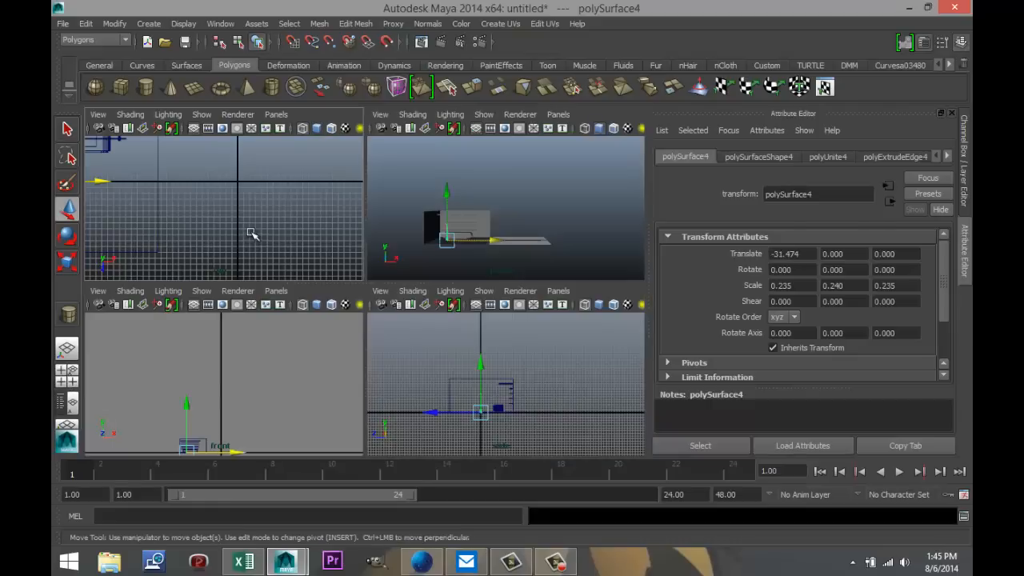
pyautogui.press('space')
pyautogui.scroll(-2, 291, 268)
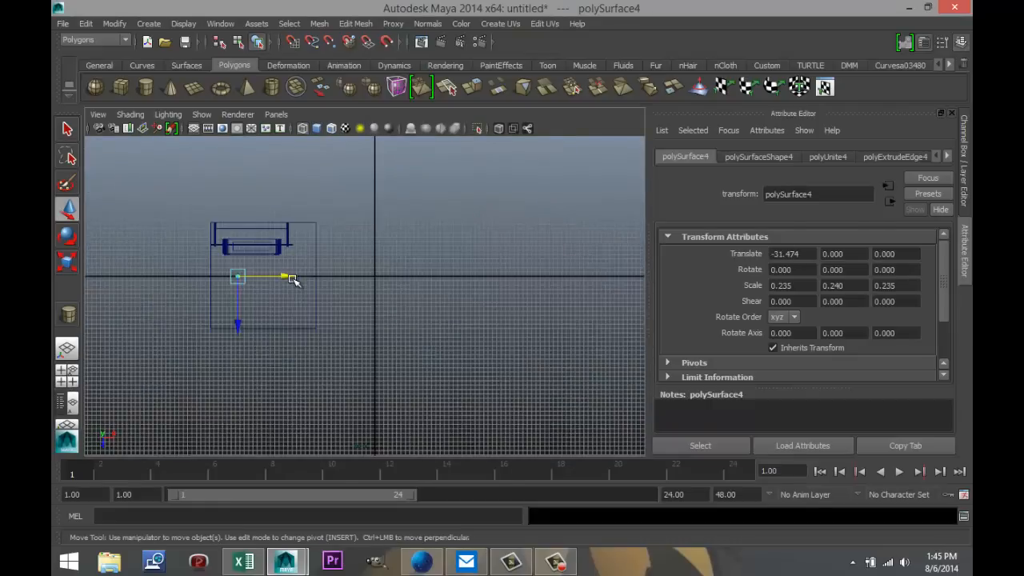
pyautogui.press('f')
pyautogui.scroll(2, 336, 292)
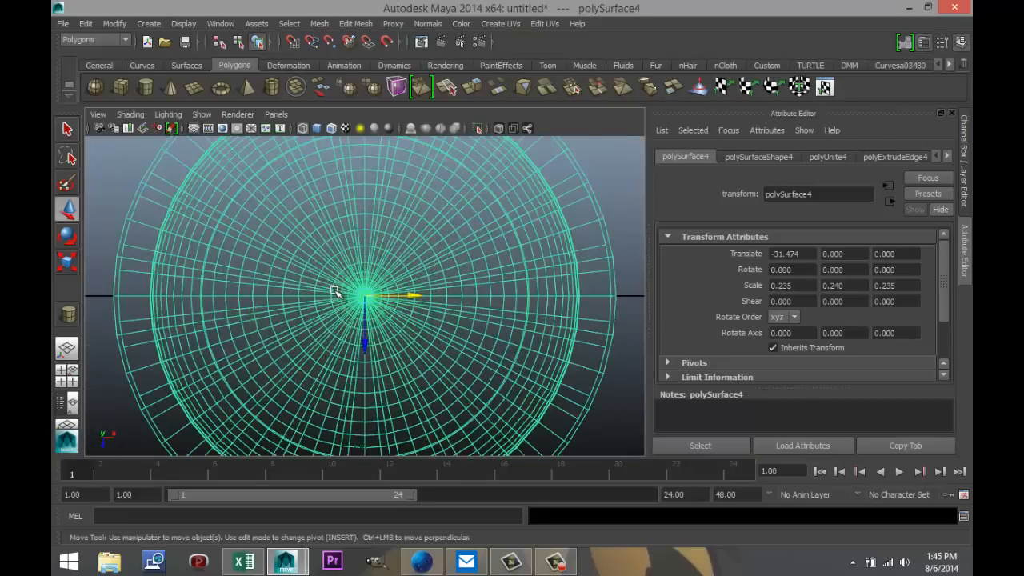
pyautogui.scroll(-15, 336, 292)
pyautogui.moveTo(365, 344); pyautogui.dragTo(364, 242)
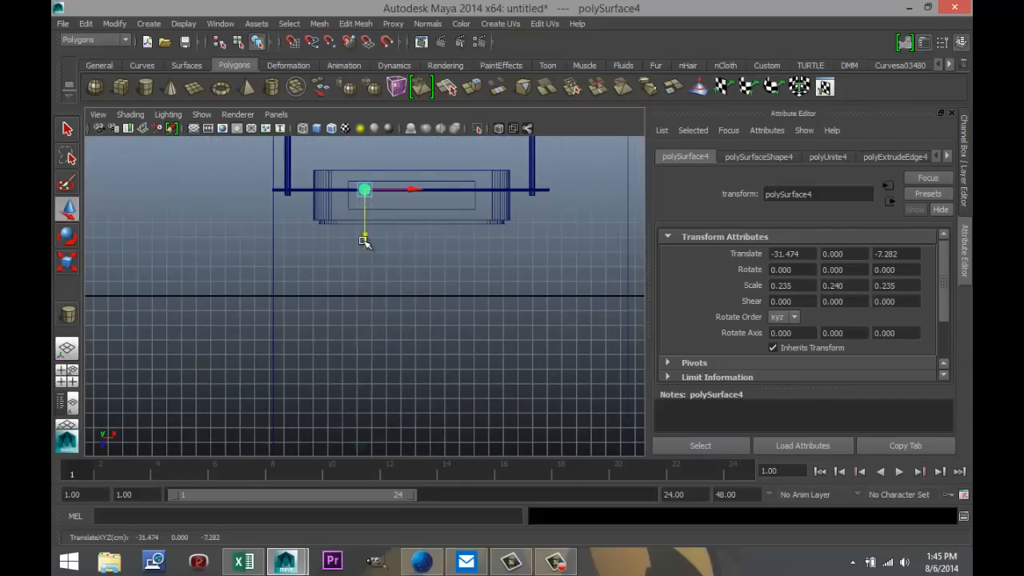
pyautogui.moveTo(411, 190); pyautogui.dragTo(391, 193)
# Raise the lamp to about Y 3.850 so its top disc meets the horizontal rod.
pyautogui.click(67, 374)
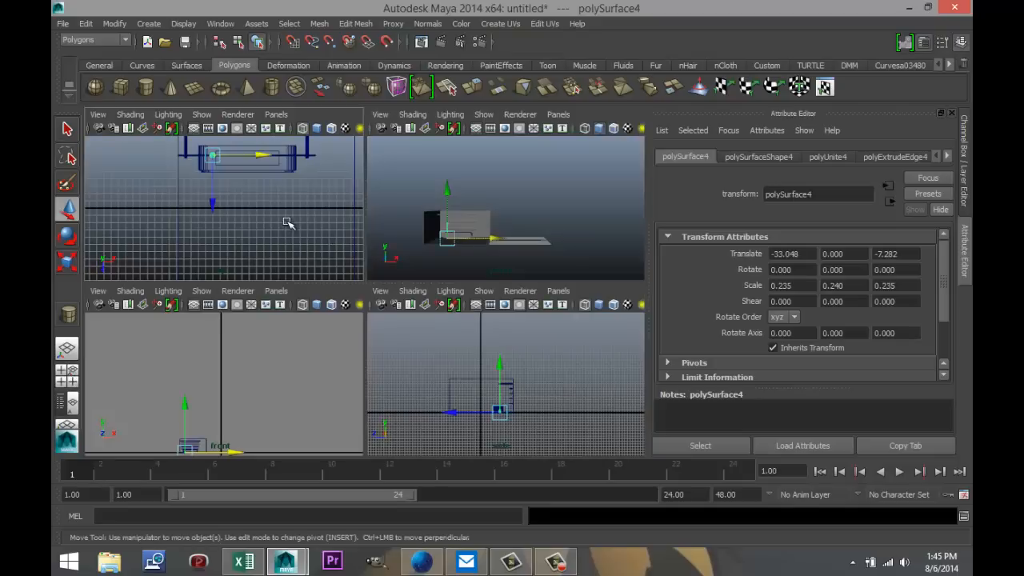
pyautogui.press('space')
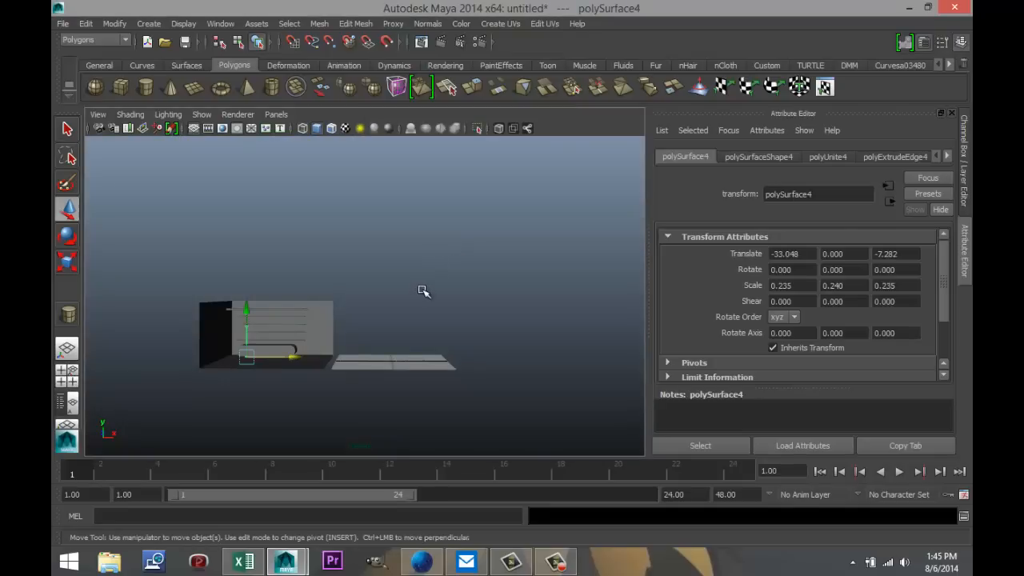
pyautogui.scroll(-2, 416, 292)
pyautogui.scroll(4, 404, 299)
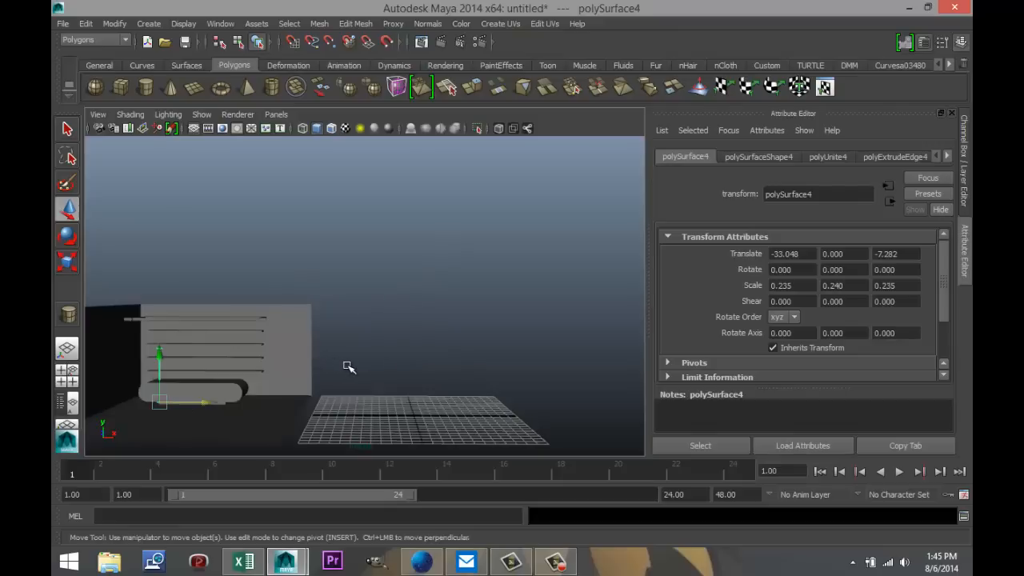
pyautogui.scroll(4, 392, 364)
pyautogui.scroll(3, 403, 359)
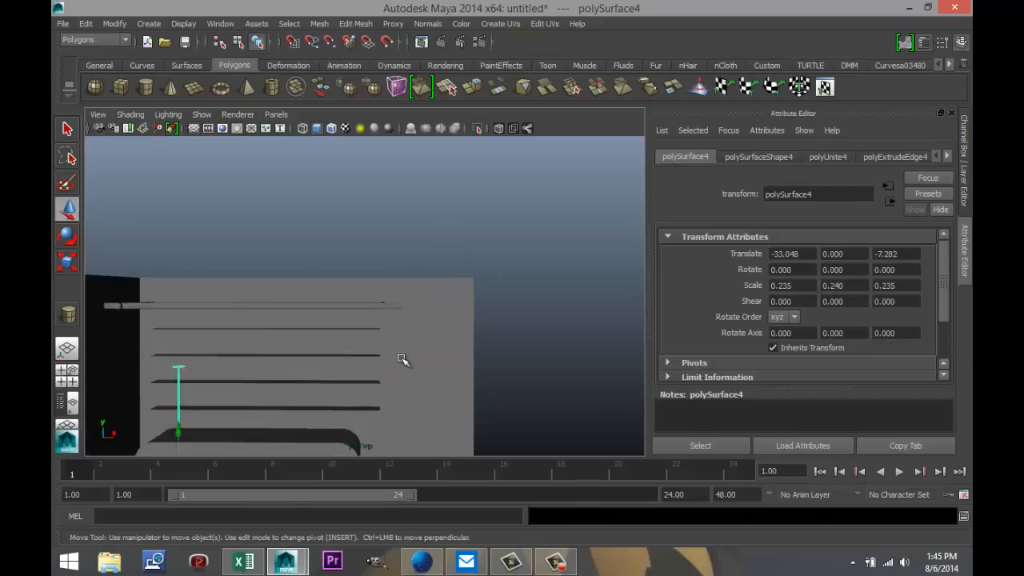
pyautogui.scroll(1, 404, 359)
pyautogui.keyDown('alt'); pyautogui.moveTo(416, 364); pyautogui.dragTo(342, 292); pyautogui.keyUp('alt')
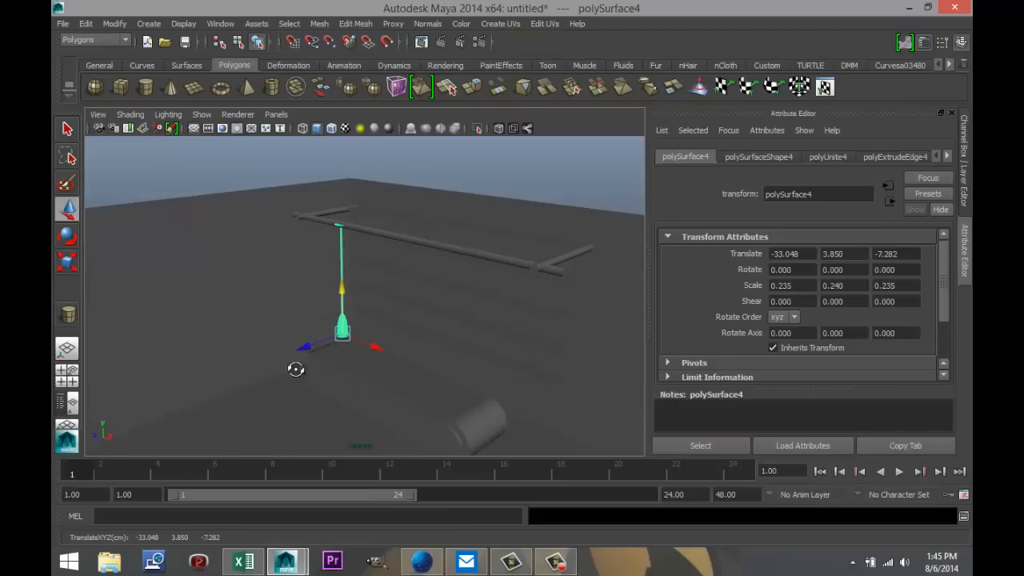
# Shorten the lamp to a vertical scale of about 0.165 and raise it back to the rod at about Y 6.092.
pyautogui.keyDown('alt'); pyautogui.moveTo(297, 366); pyautogui.dragTo(327, 379); pyautogui.keyUp('alt')
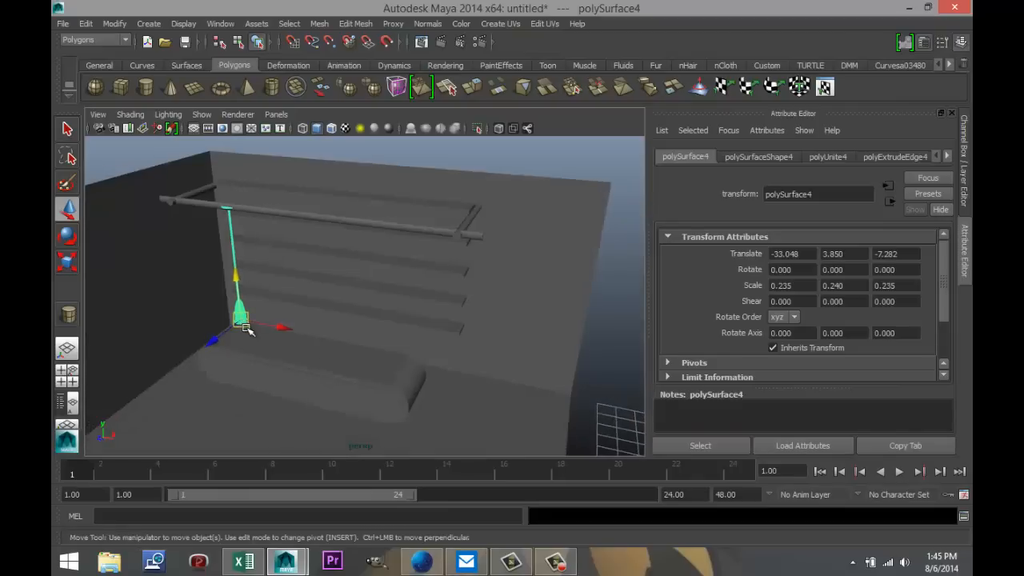
pyautogui.press('r')
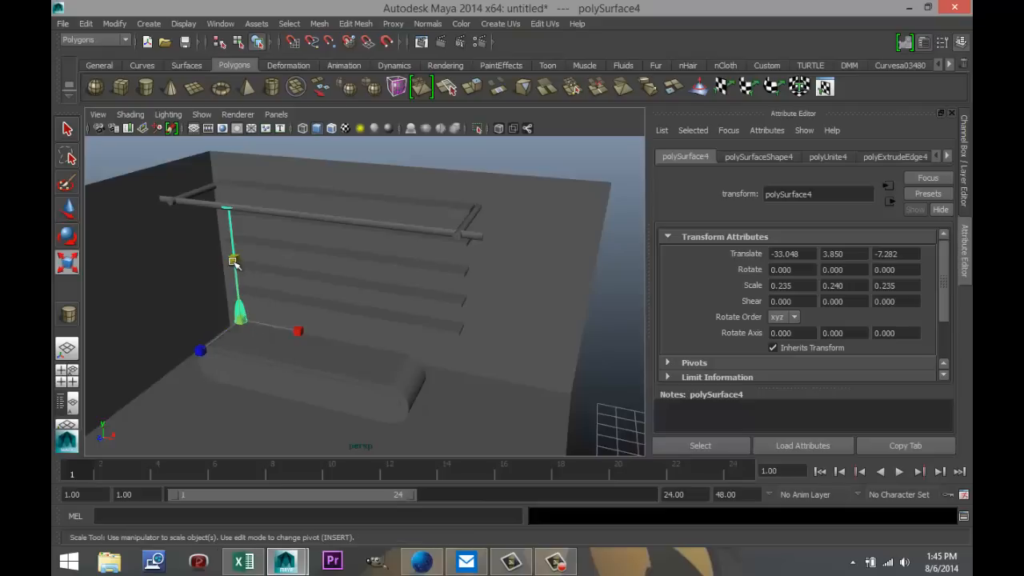
pyautogui.moveTo(232, 261); pyautogui.dragTo(232, 240)
pyautogui.press('w')
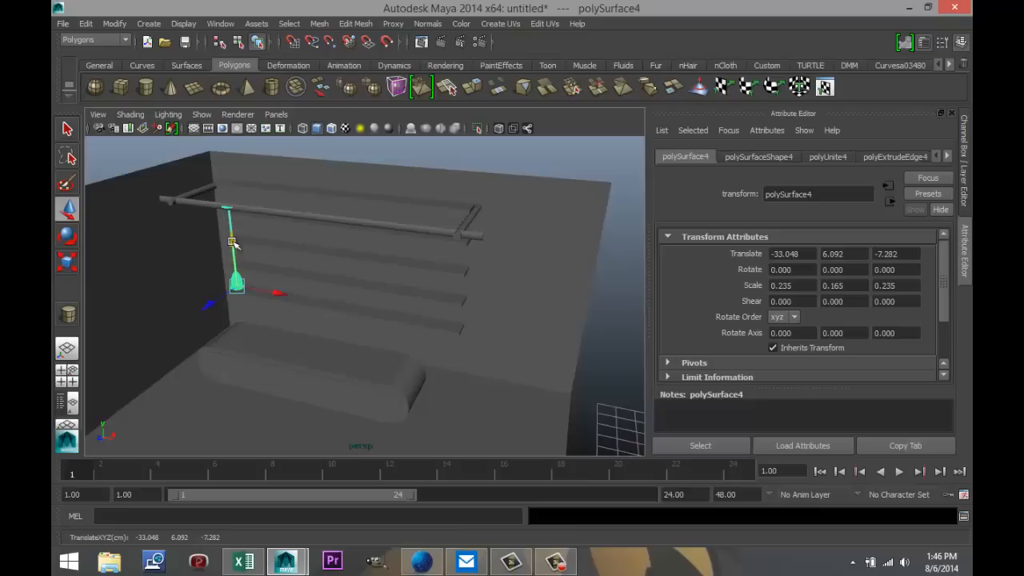
# Center the lamp on the rod in the top view by nudging it to about Z -7.247.
pyautogui.keyDown('alt'); pyautogui.moveTo(309, 264); pyautogui.dragTo(601, 359); pyautogui.keyUp('alt')
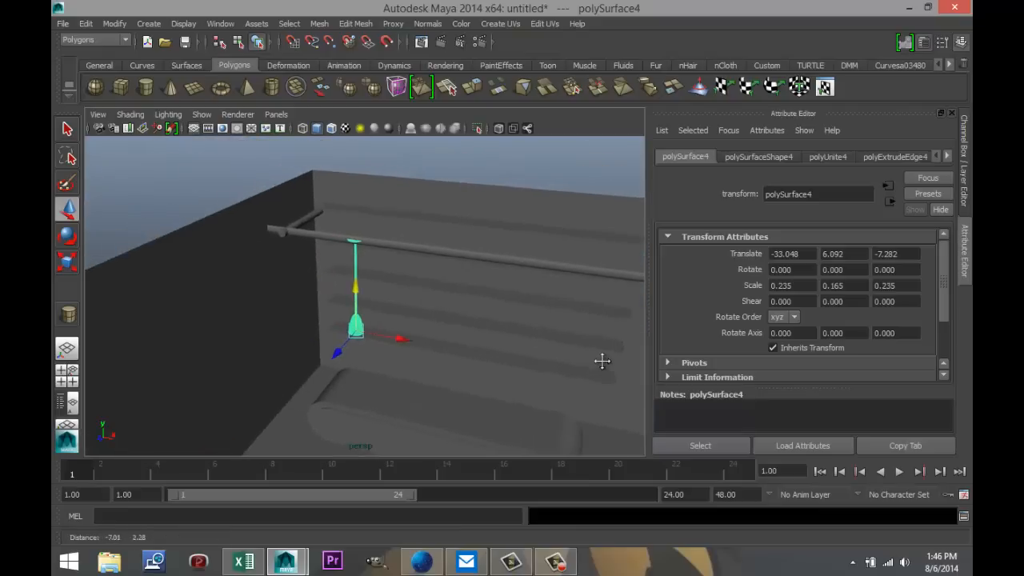
pyautogui.keyDown('alt'); pyautogui.moveTo(516, 356); pyautogui.dragTo(206, 427); pyautogui.keyUp('alt')
pyautogui.scroll(3, 357, 210)
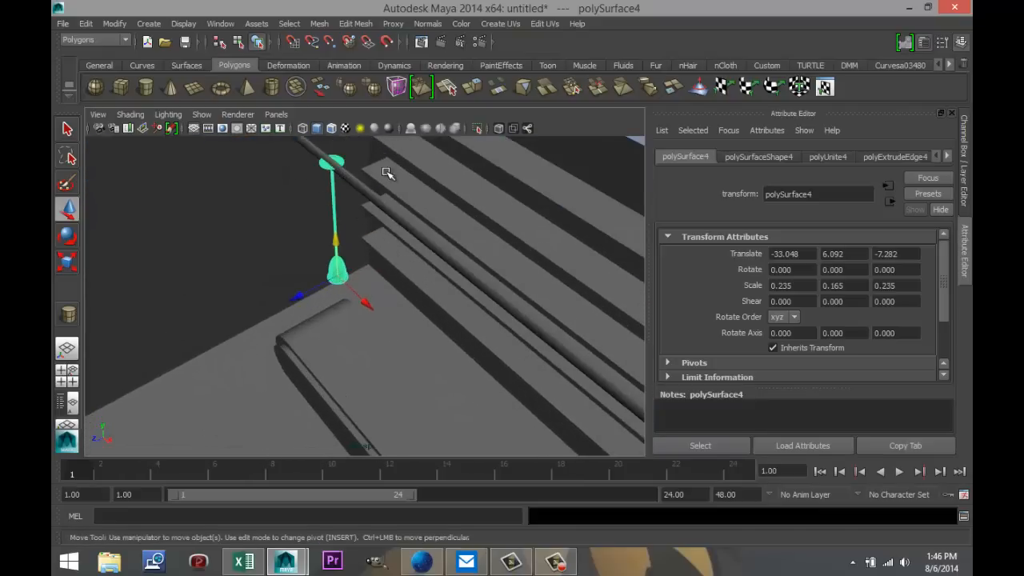
pyautogui.keyDown('alt'); pyautogui.moveTo(384, 236); pyautogui.dragTo(310, 427, button='middle'); pyautogui.keyUp('alt')
pyautogui.keyDown('alt'); pyautogui.moveTo(365, 348); pyautogui.dragTo(352, 374); pyautogui.keyUp('alt')
pyautogui.click(68, 375)
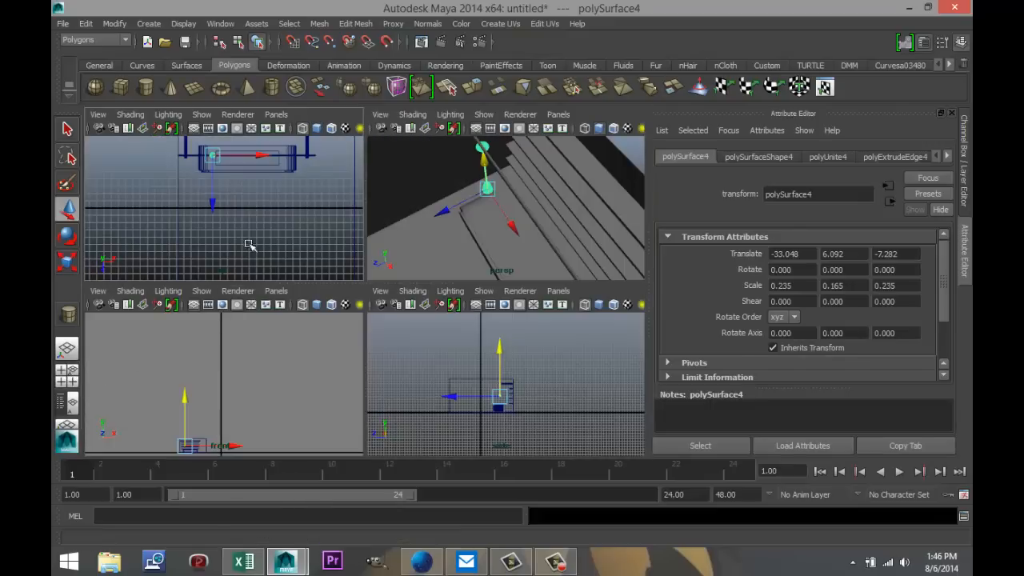
pyautogui.press('space')
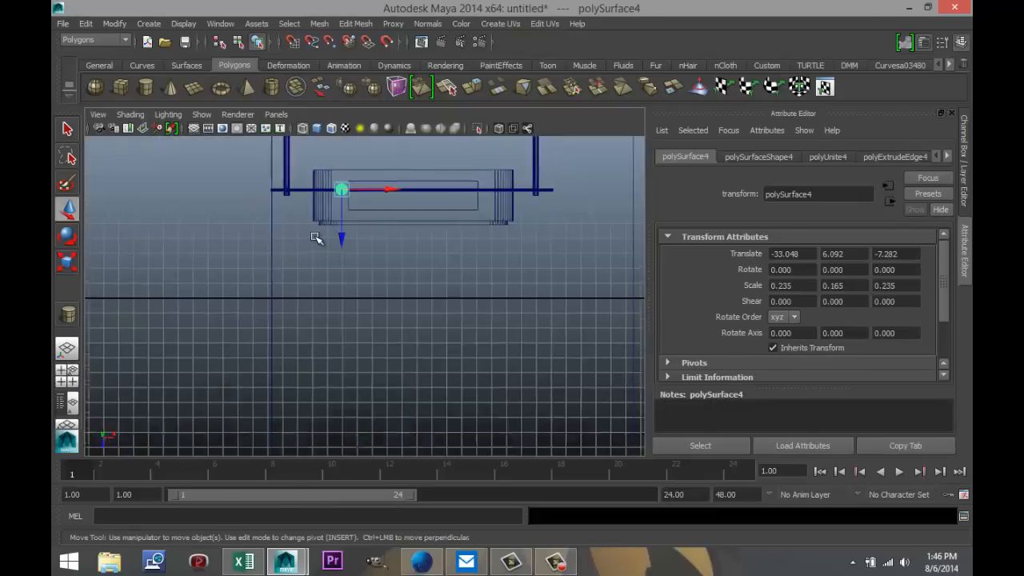
pyautogui.press('f')
pyautogui.scroll(-5, 368, 256)
pyautogui.click(365, 327)
pyautogui.moveTo(366, 327); pyautogui.dragTo(364, 333)
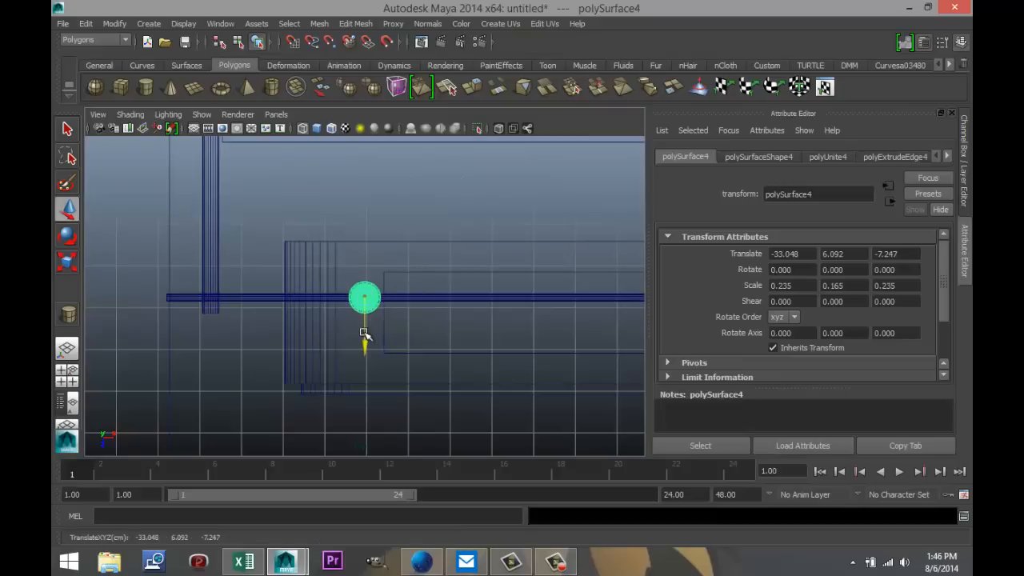
# Separate the combined lamp mesh into its individual parts.
pyautogui.click(67, 371)
pyautogui.press('space')
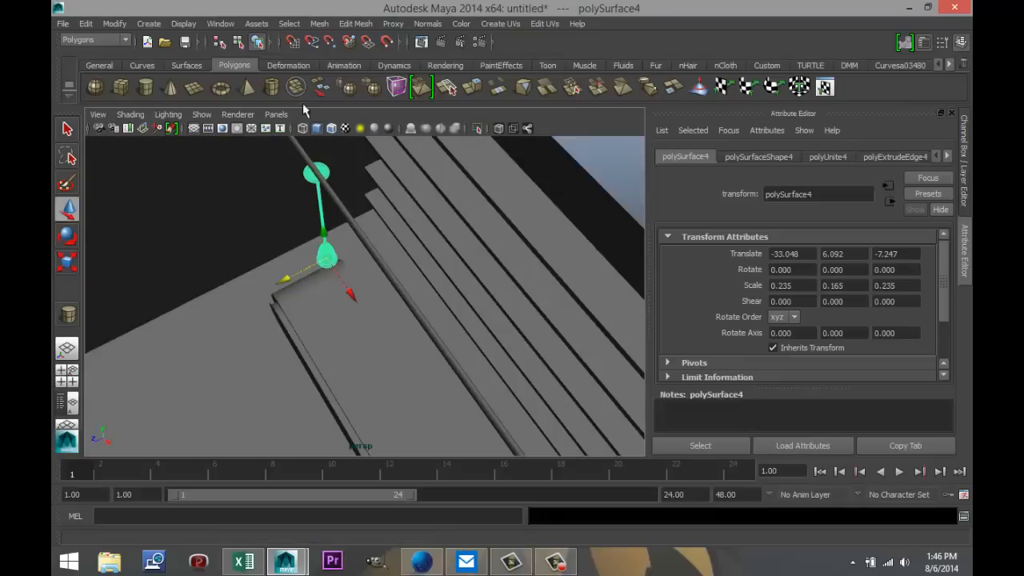
pyautogui.click(320, 23)
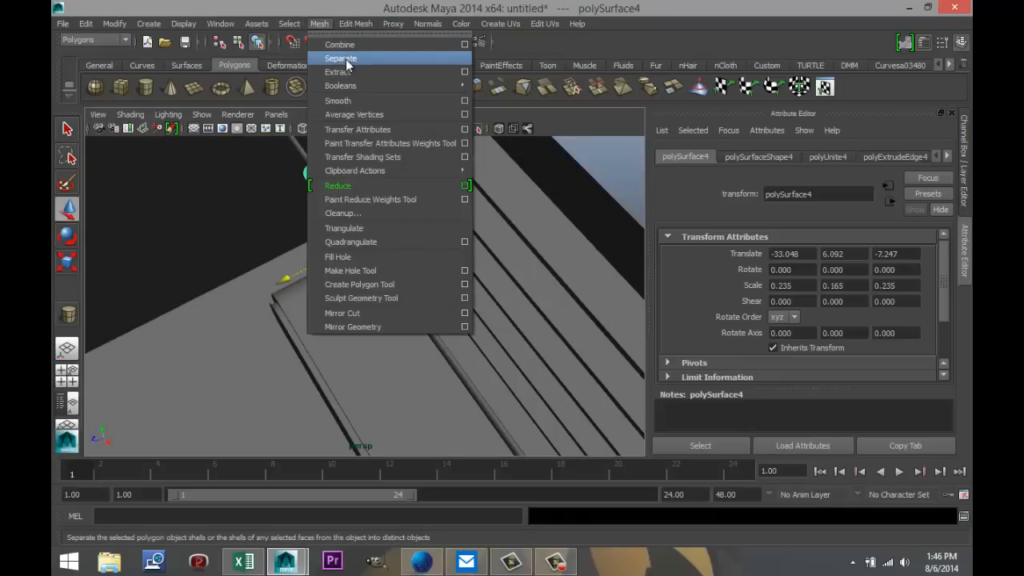
pyautogui.click(344, 59)
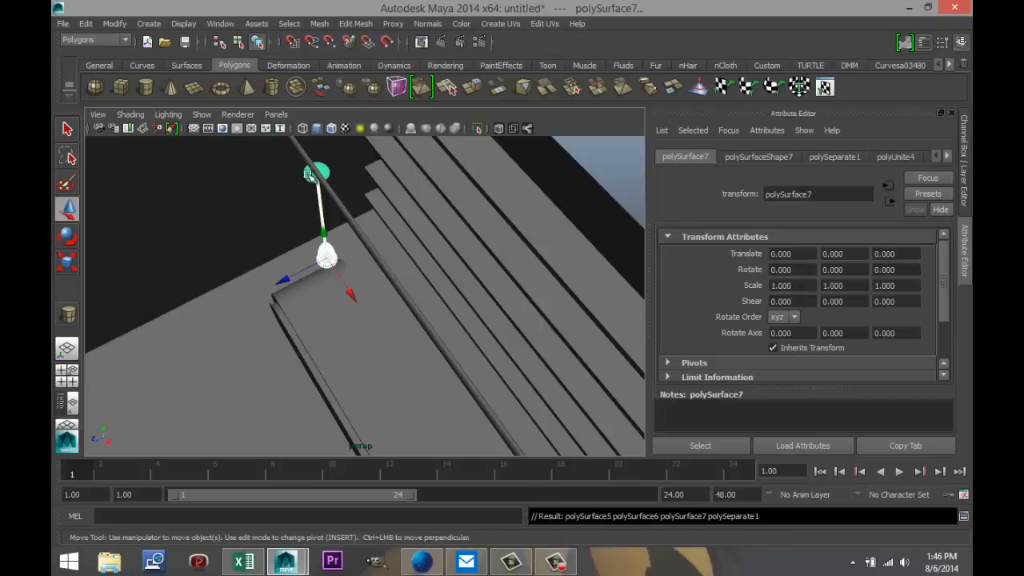
# Scale the lamp's top disc uniformly to about 0.318 and raise it back to the rod at about Y 20.428.
pyautogui.click(309, 175)
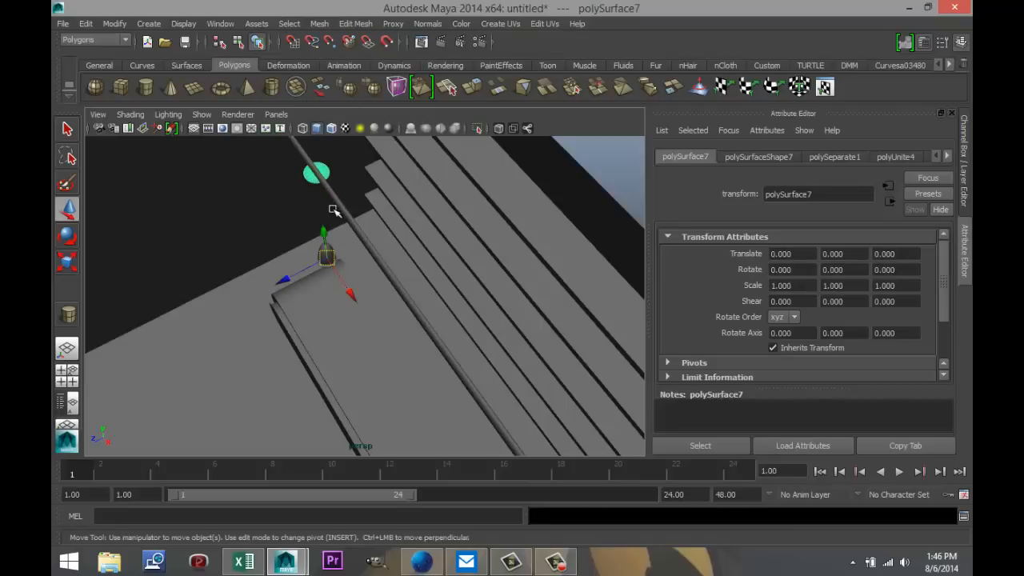
pyautogui.press('r')
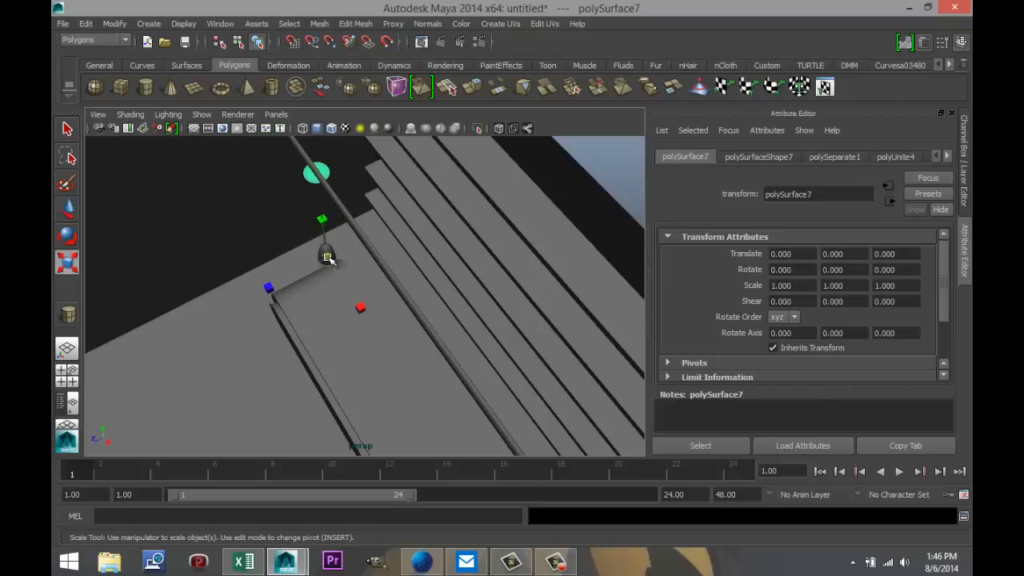
pyautogui.moveTo(327, 257); pyautogui.dragTo(238, 268)
pyautogui.press('w')
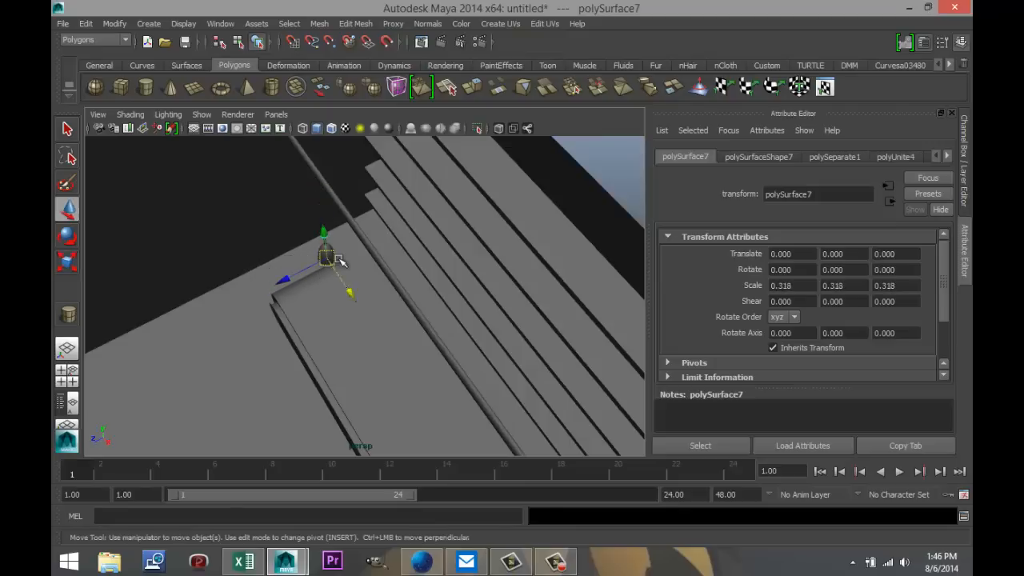
pyautogui.moveTo(321, 230); pyautogui.dragTo(317, 170)
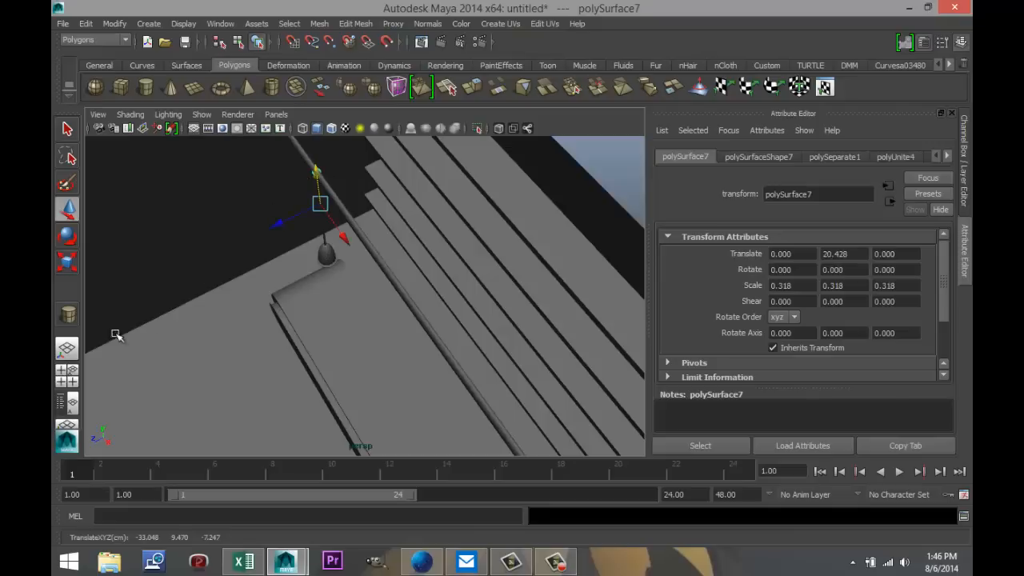
# Lower the lamp's stem and shade together to about Y -2.173 in the front view.
pyautogui.click(67, 372)
pyautogui.scroll(-3, 242, 354)
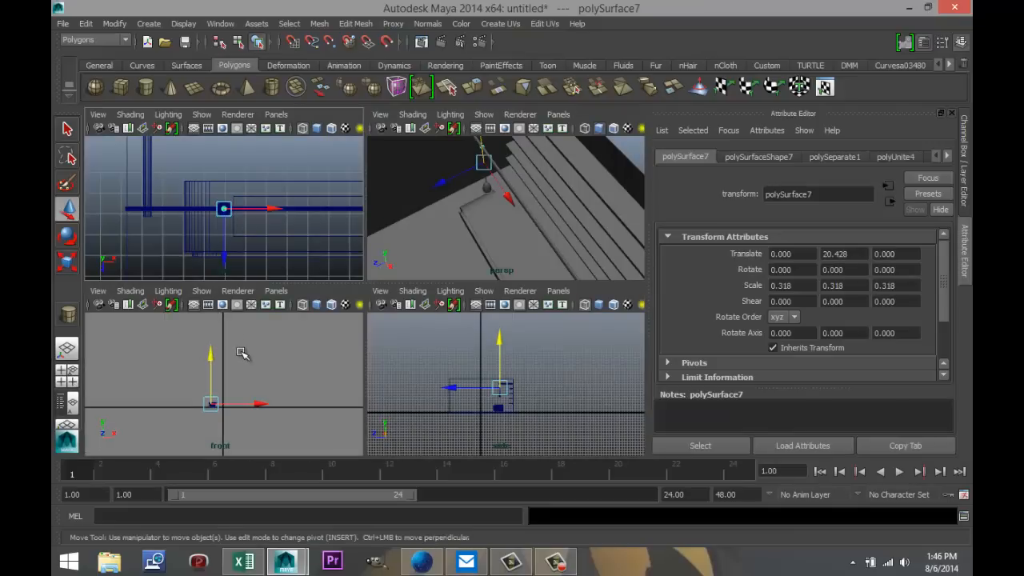
pyautogui.press('space')
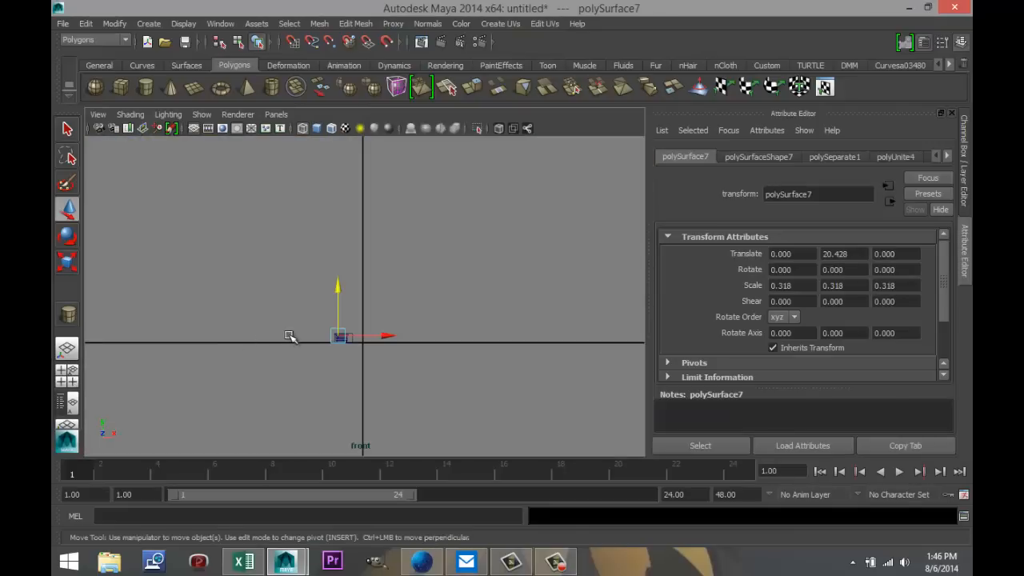
pyautogui.press('f')
pyautogui.scroll(-5, 300, 328)
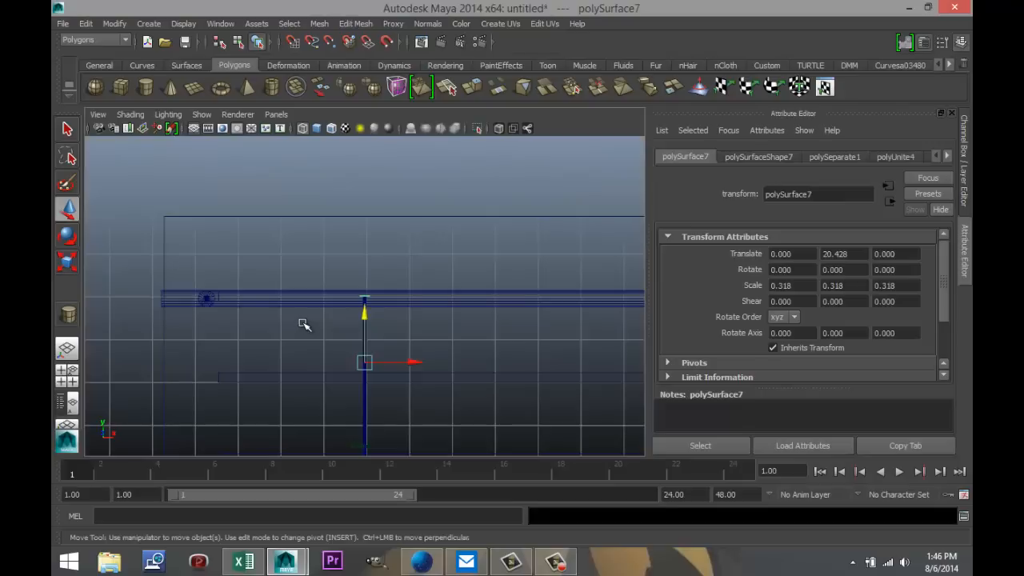
pyautogui.scroll(3, 304, 323)
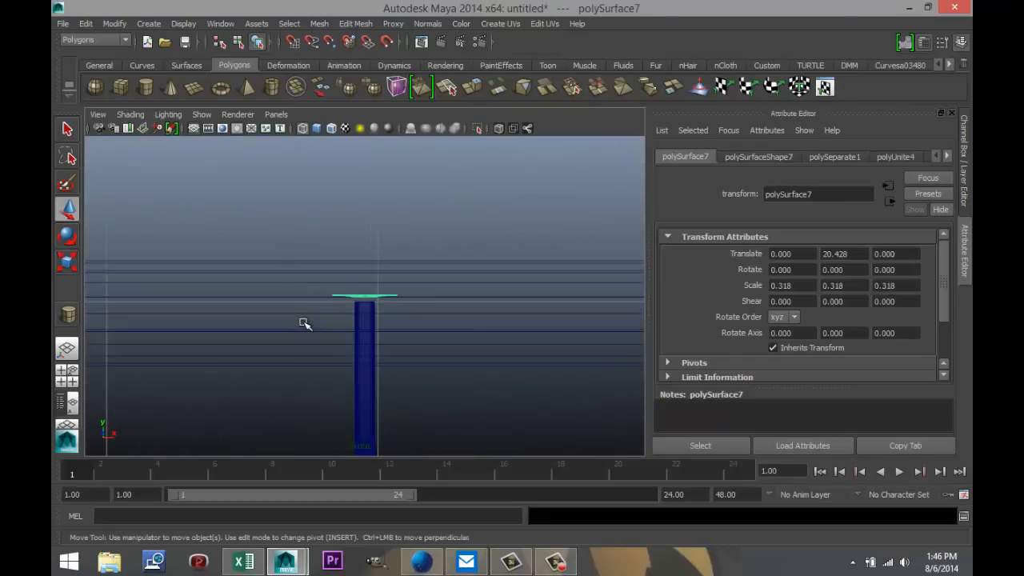
pyautogui.scroll(-8, 434, 354)
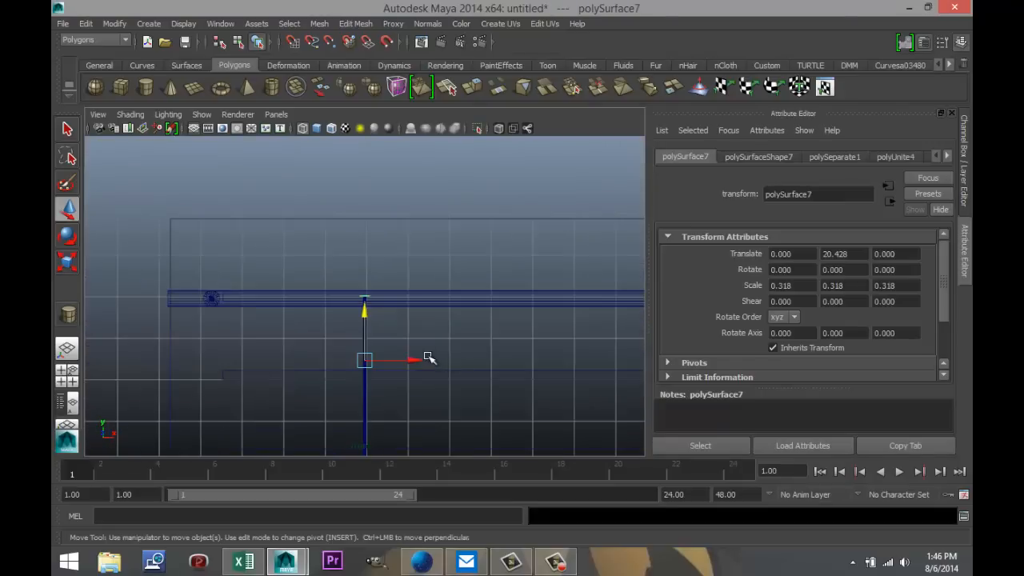
pyautogui.scroll(2, 424, 352)
pyautogui.scroll(2, 386, 312)
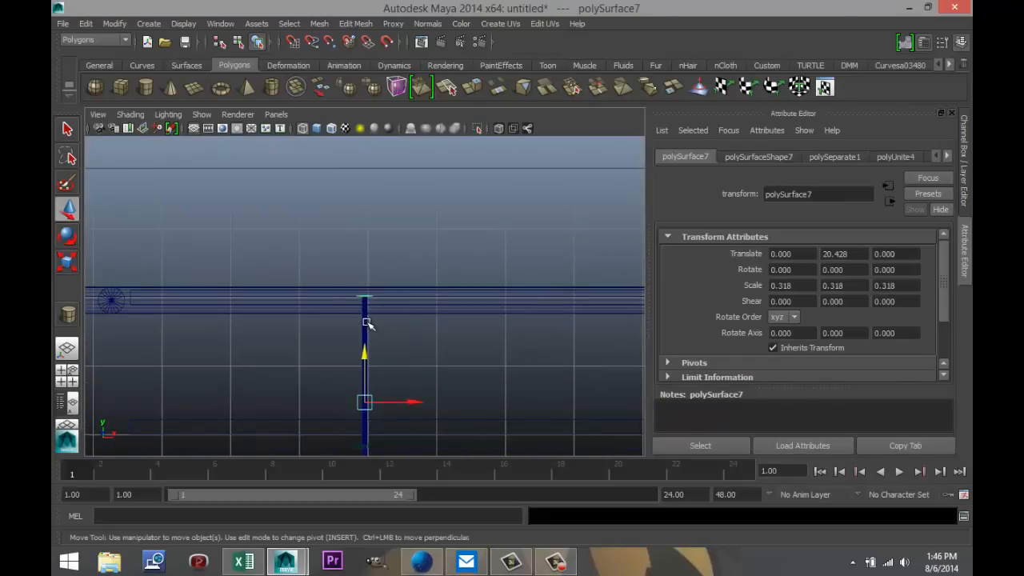
pyautogui.click(365, 325)
pyautogui.scroll(-3, 409, 384)
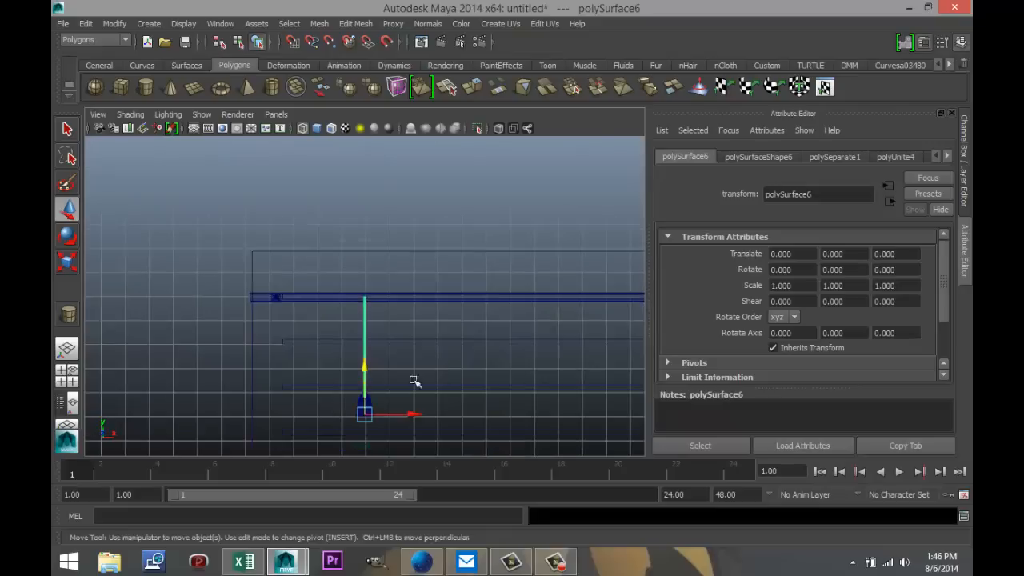
pyautogui.keyDown('shift'); pyautogui.click(358, 402); pyautogui.keyUp('shift')
pyautogui.moveTo(364, 370); pyautogui.dragTo(366, 380)
# Center the pivot of the lamp's top disc and lower the disc to about Y 18.805, just above the stem.
pyautogui.scroll(7, 376, 352)
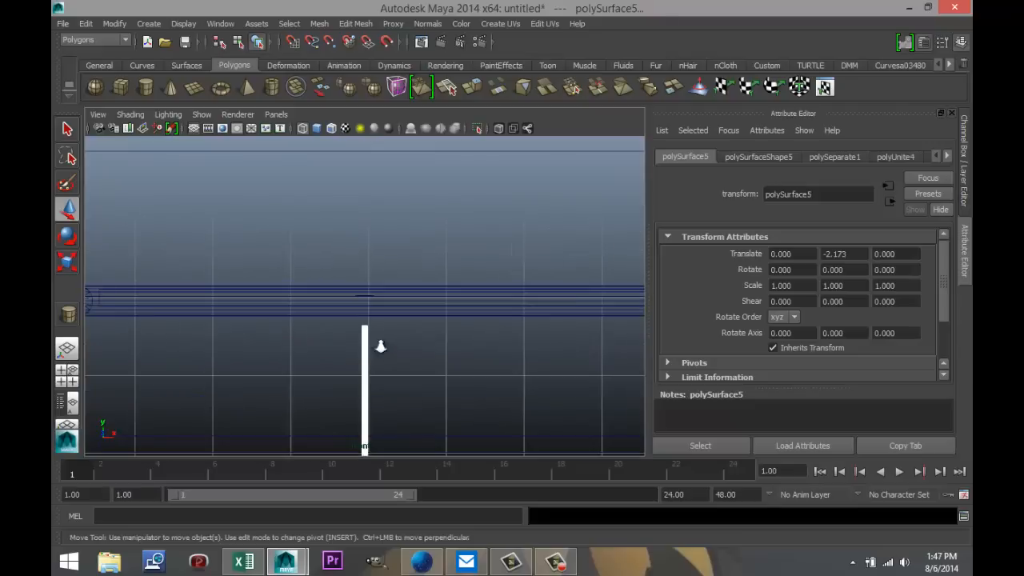
pyautogui.scroll(3, 370, 312)
pyautogui.click(365, 295)
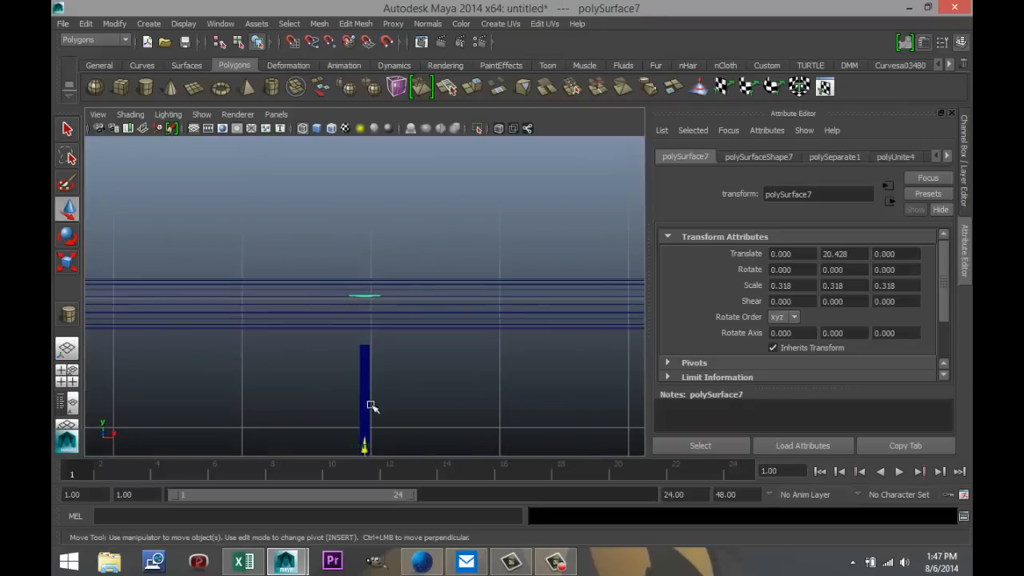
pyautogui.click(114, 23)
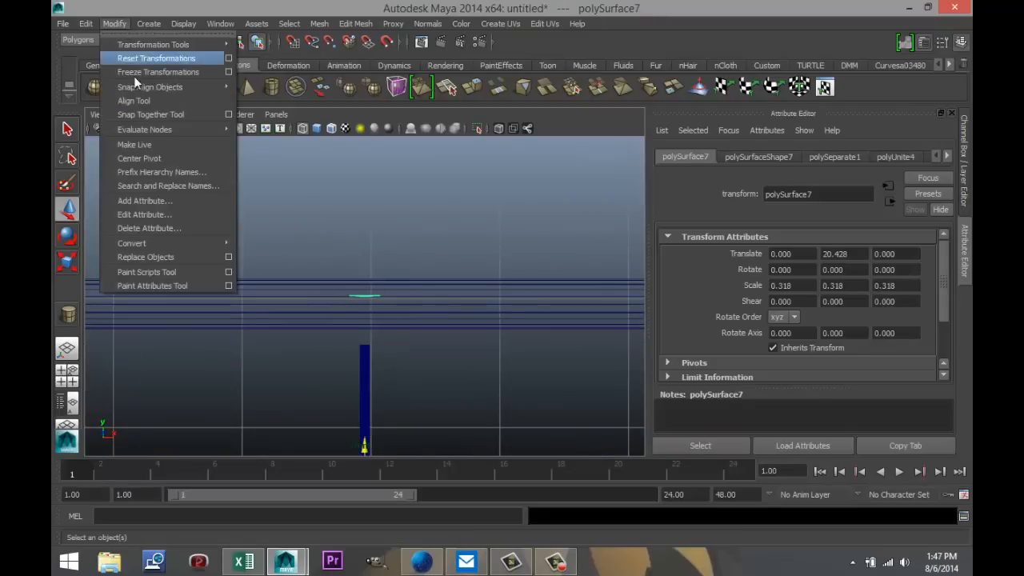
pyautogui.click(160, 158)
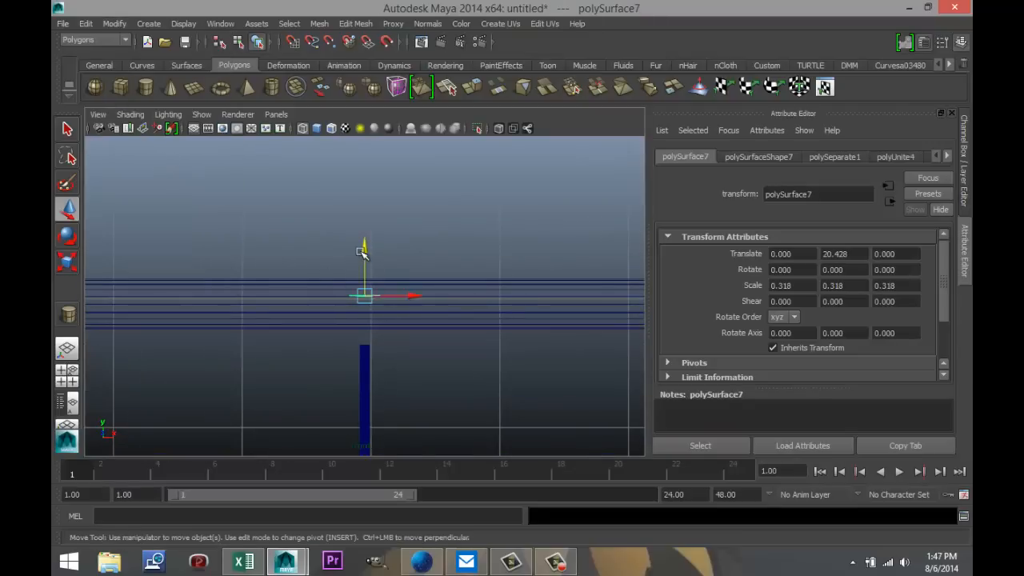
pyautogui.moveTo(362, 252); pyautogui.dragTo(368, 282)
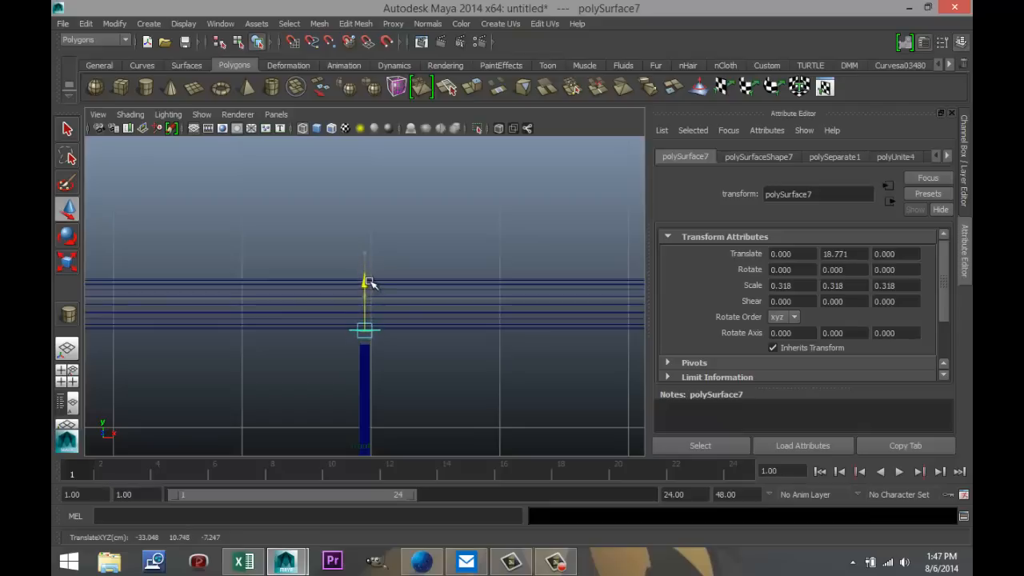
# Raise the stem and shade back up to the rod at about Y 0.089.
pyautogui.scroll(-6, 420, 364)
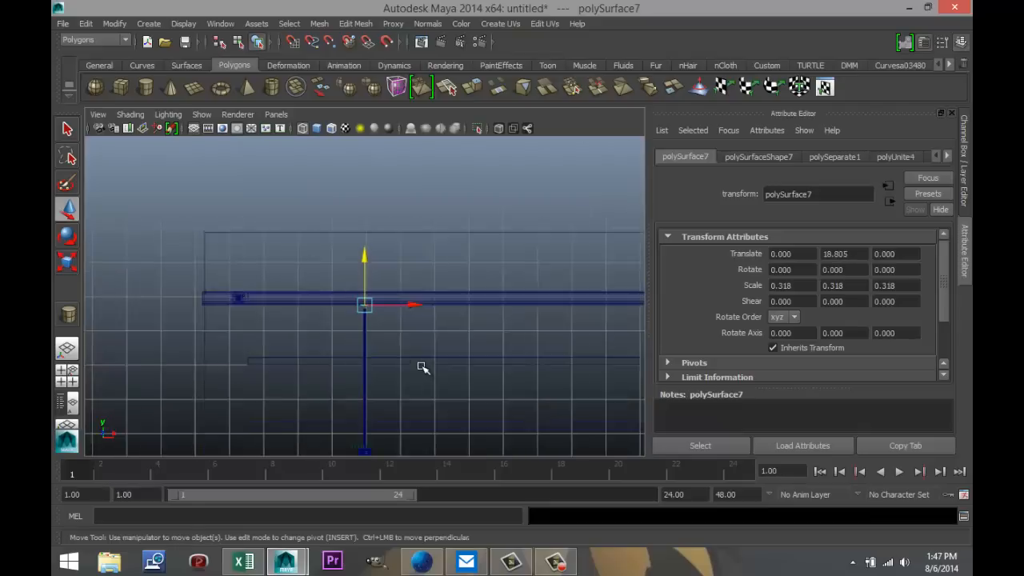
pyautogui.click(364, 372)
pyautogui.click(359, 417)
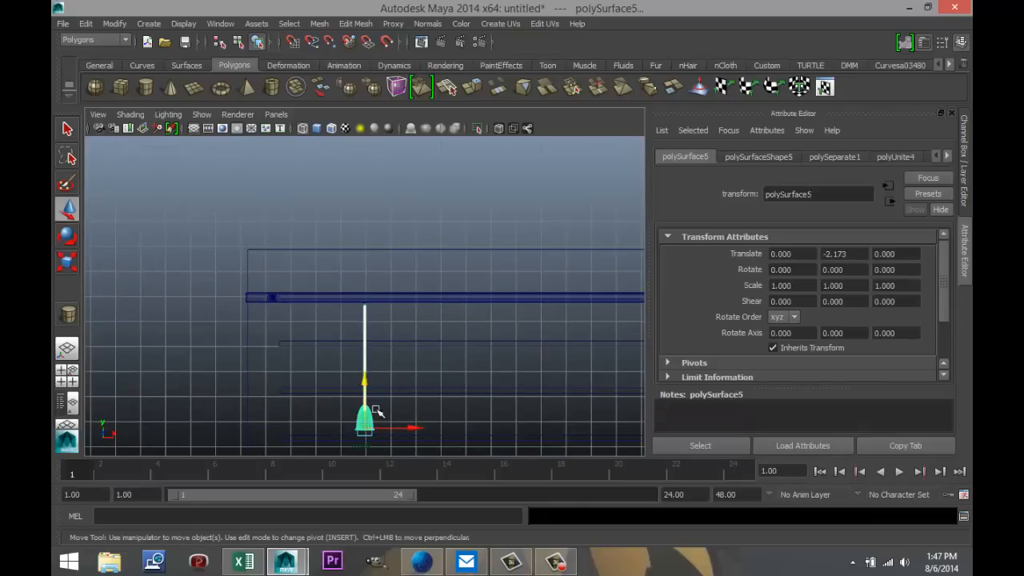
pyautogui.moveTo(365, 372); pyautogui.dragTo(365, 369)
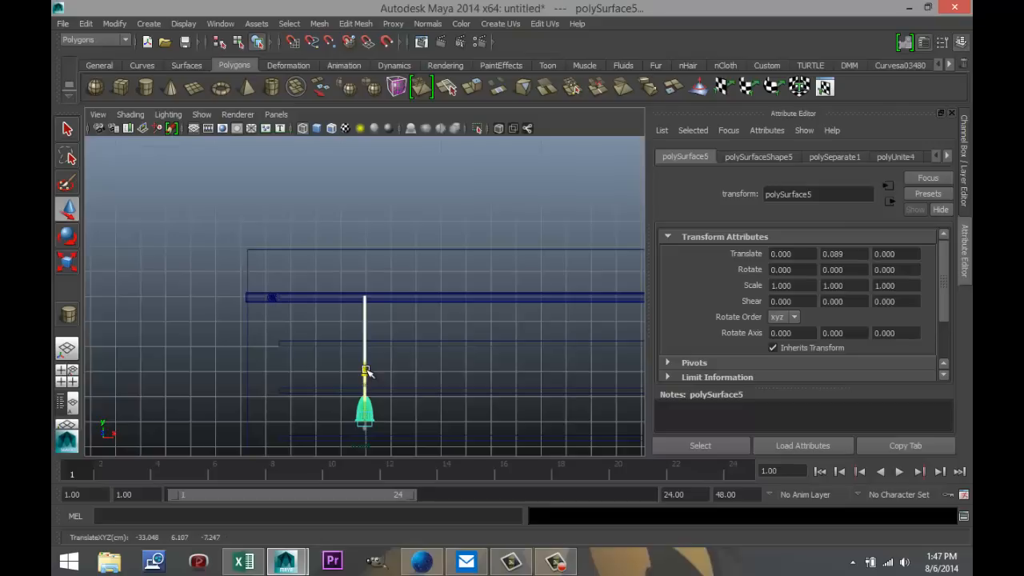
# Examine how the lamp hangs beneath the rod from several angles in the perspective view.
pyautogui.click(66, 374)
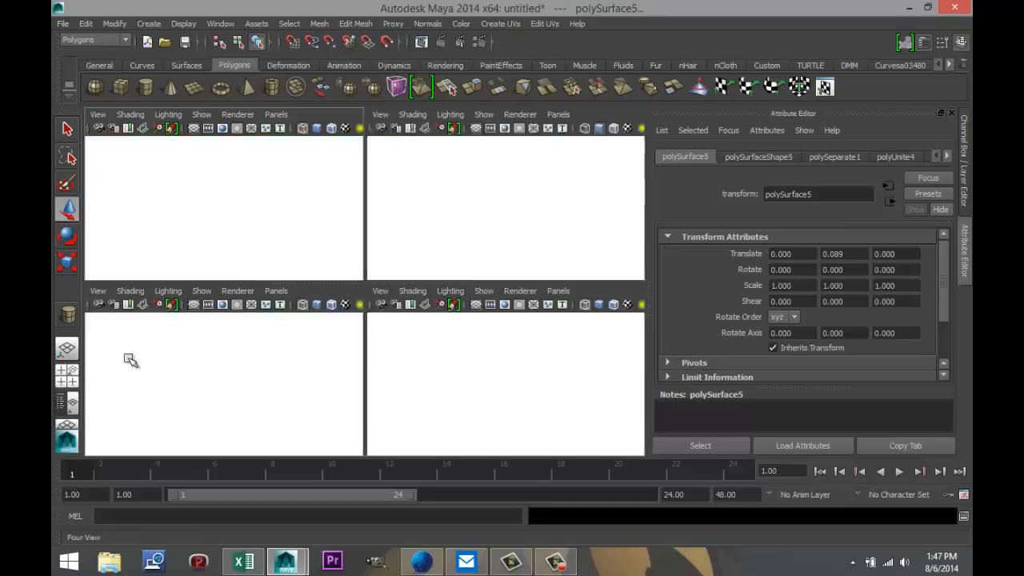
pyautogui.press('space')
pyautogui.scroll(-1, 343, 344)
pyautogui.scroll(1, 344, 345)
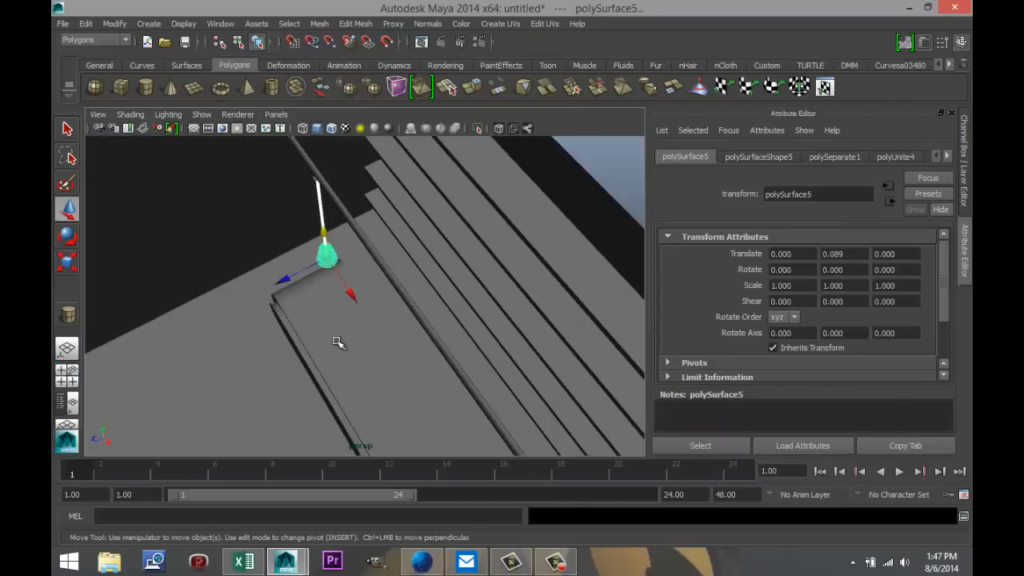
pyautogui.keyDown('alt'); pyautogui.moveTo(285, 349); pyautogui.dragTo(363, 320); pyautogui.keyUp('alt')
pyautogui.scroll(-8, 363, 320)
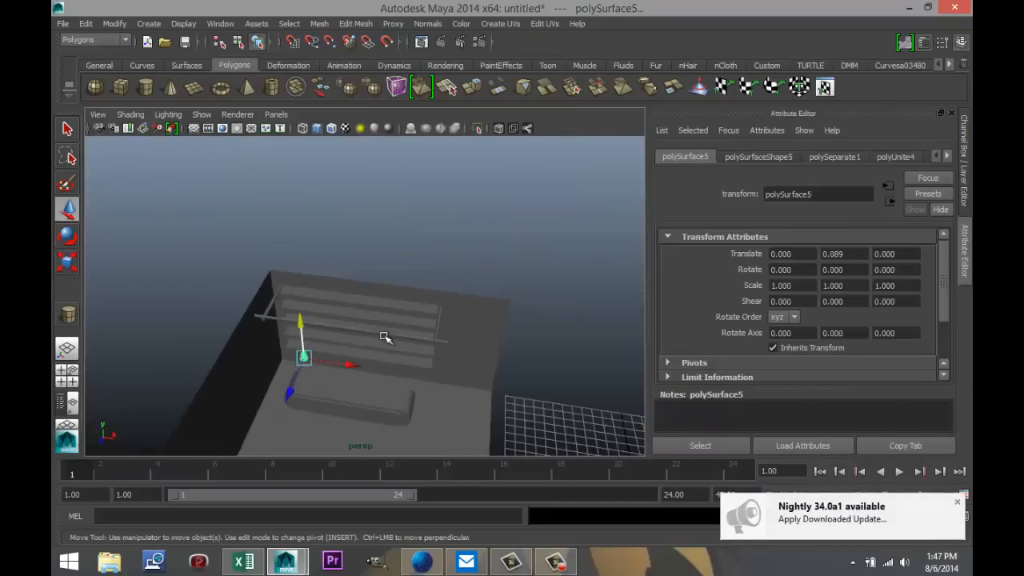
pyautogui.keyDown('alt'); pyautogui.moveTo(386, 367); pyautogui.dragTo(404, 316); pyautogui.keyUp('alt')
pyautogui.scroll(6, 389, 355)
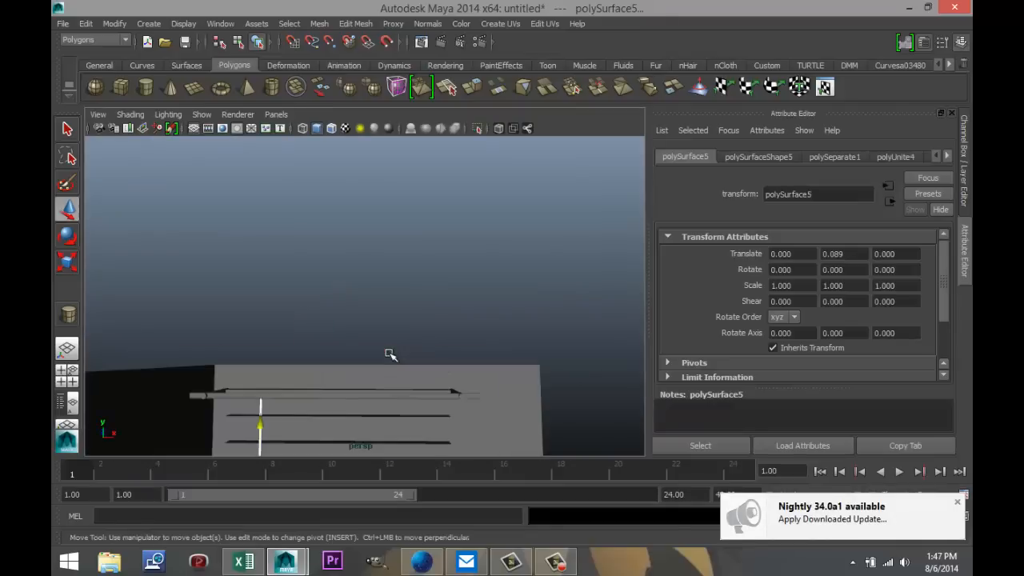
pyautogui.scroll(-4, 455, 178)
pyautogui.keyDown('alt'); pyautogui.moveTo(421, 251); pyautogui.dragTo(390, 352); pyautogui.keyUp('alt')
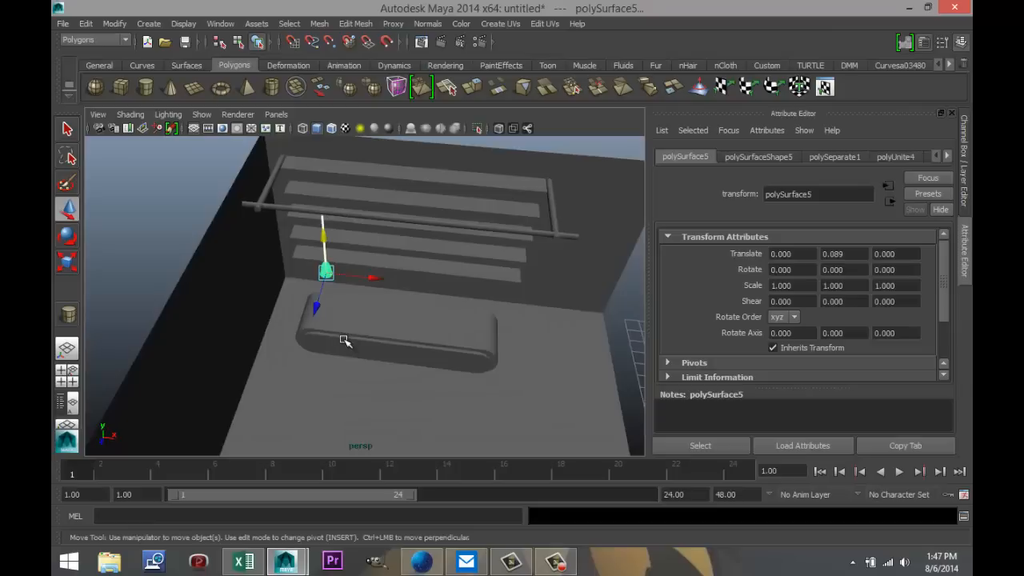
# Combine the lamp's top disc, stem and shade into a single mesh.
pyautogui.scroll(3, 344, 341)
pyautogui.keyDown('alt'); pyautogui.moveTo(334, 369); pyautogui.dragTo(293, 244); pyautogui.keyUp('alt')
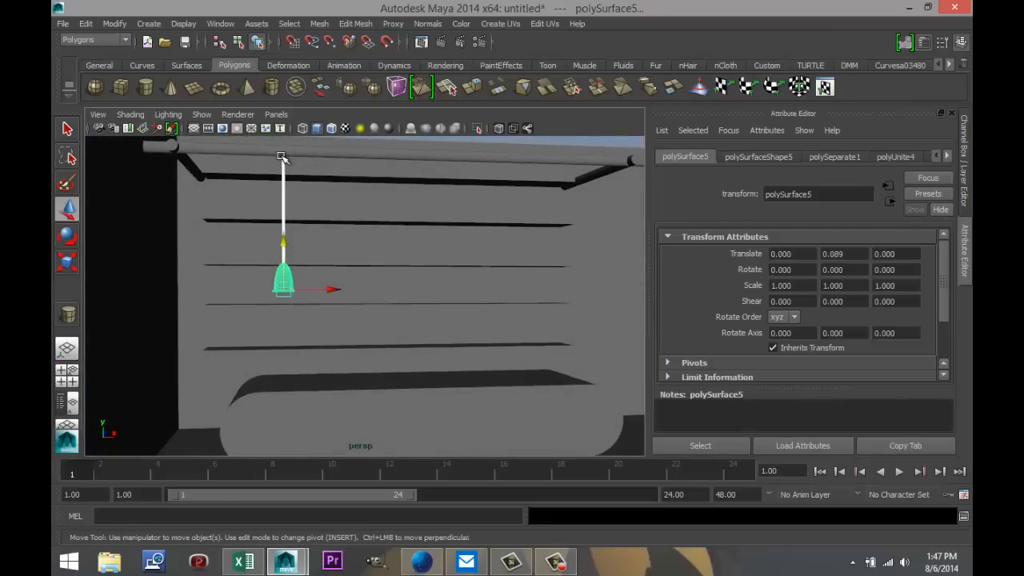
pyautogui.click(282, 157)
pyautogui.click(279, 247)
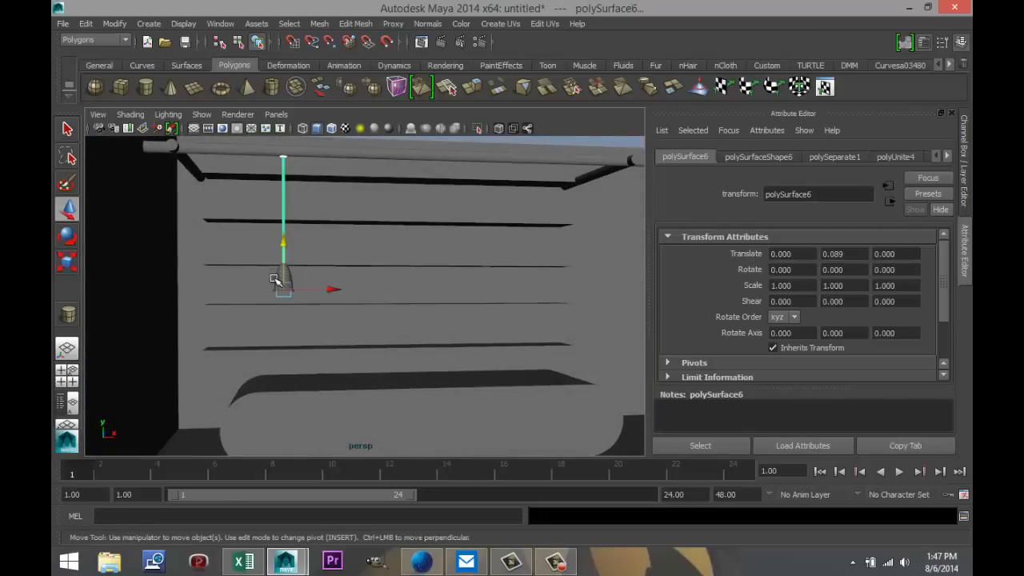
pyautogui.click(274, 280)
pyautogui.click(319, 23)
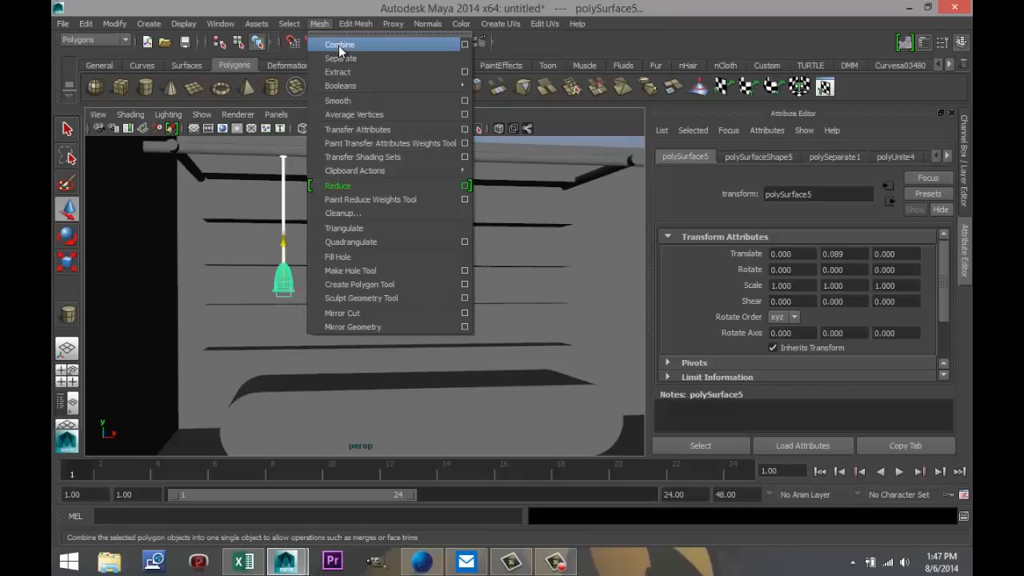
pyautogui.click(339, 47)
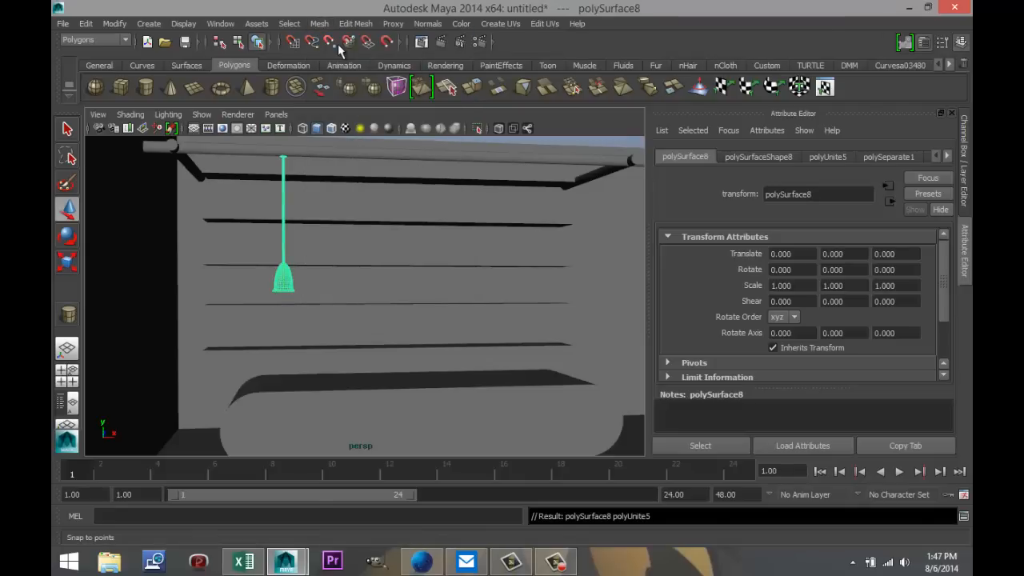
# Duplicate the combined lamp in the top view and center the copy's pivot.
pyautogui.click(68, 380)
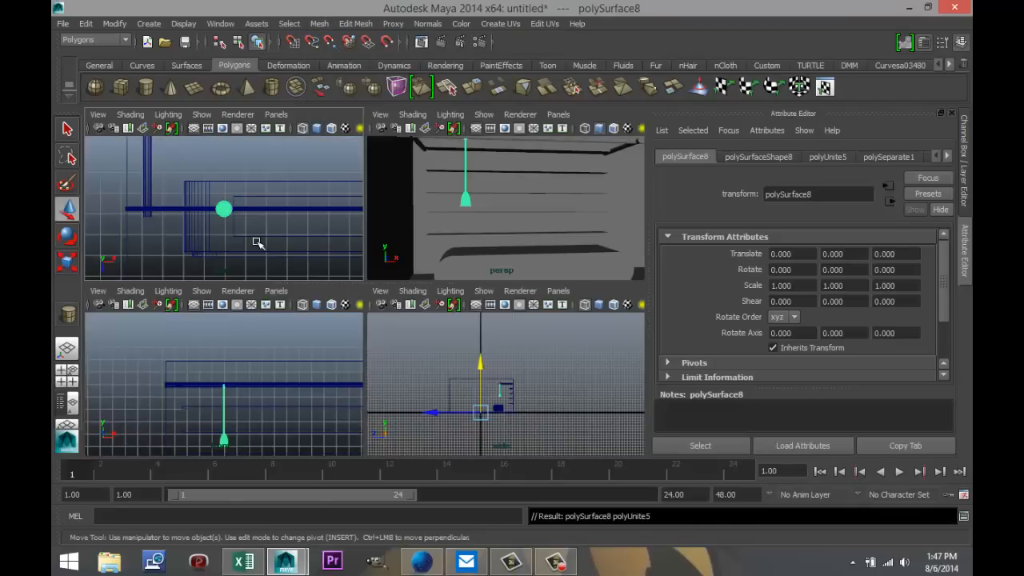
pyautogui.press('space')
pyautogui.scroll(-5, 256, 247)
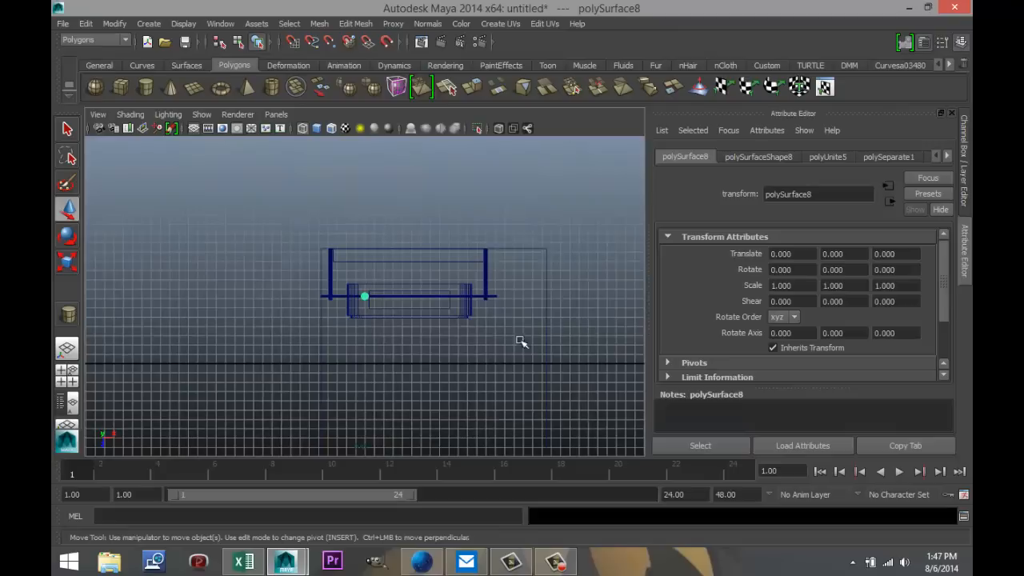
pyautogui.scroll(5, 480, 331)
pyautogui.hotkey('ctrl', 'd')
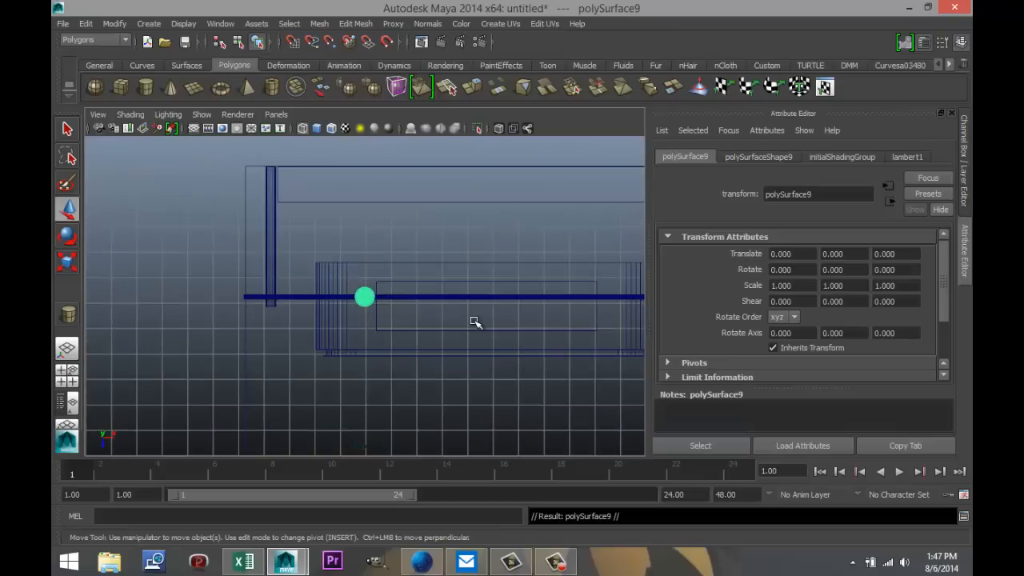
pyautogui.scroll(-2, 449, 308)
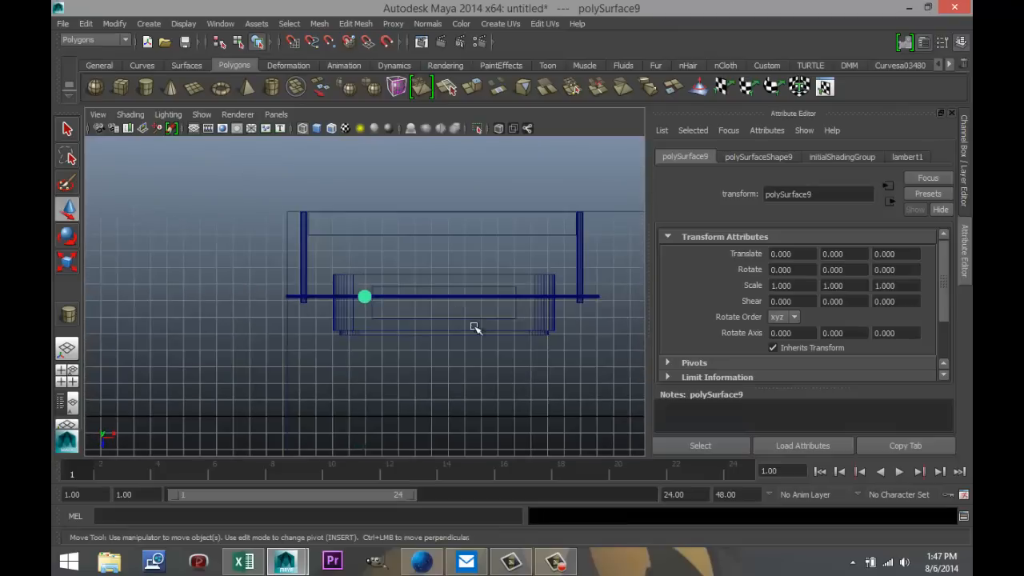
pyautogui.scroll(-4, 456, 346)
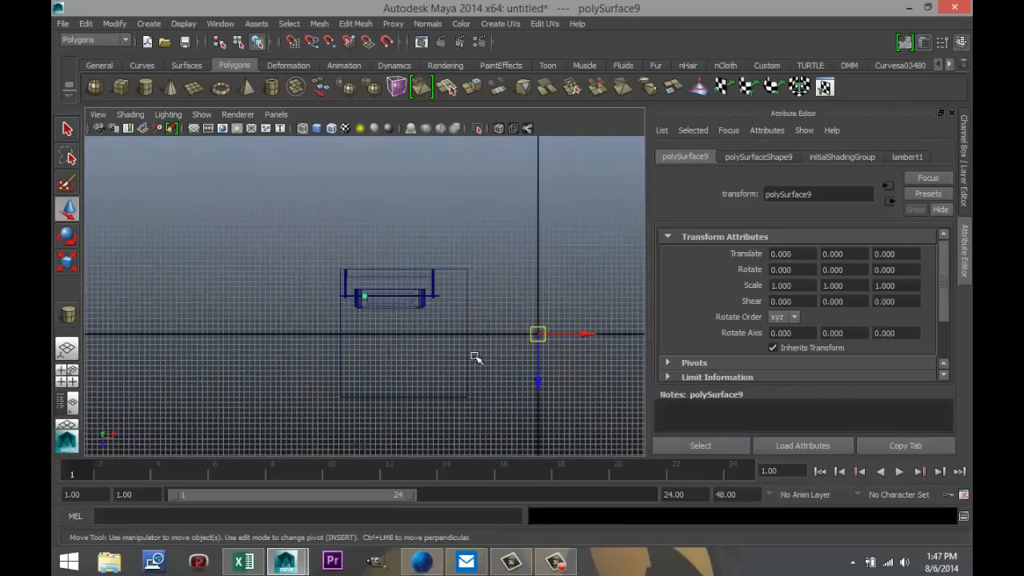
pyautogui.click(114, 24)
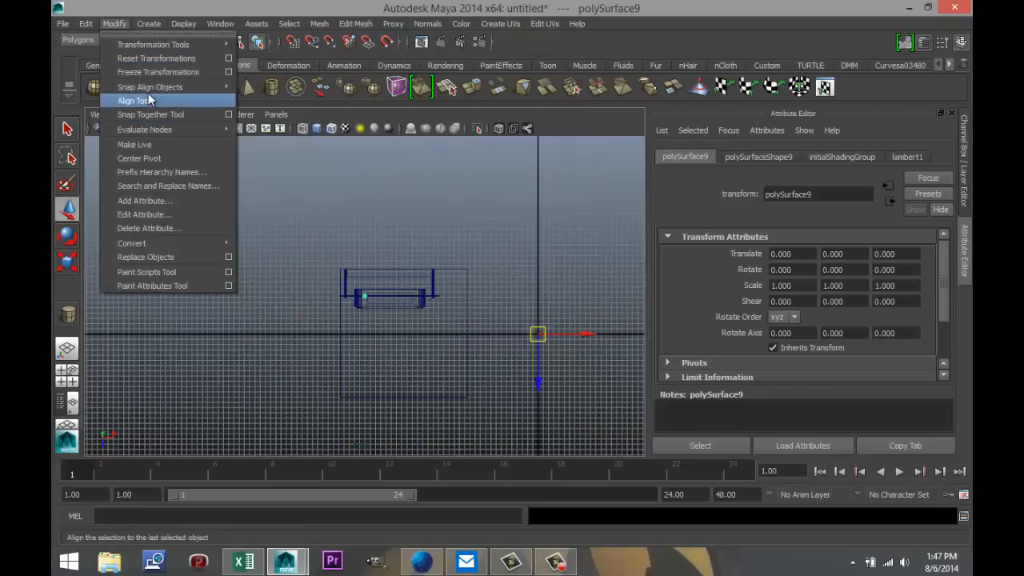
pyautogui.click(154, 158)
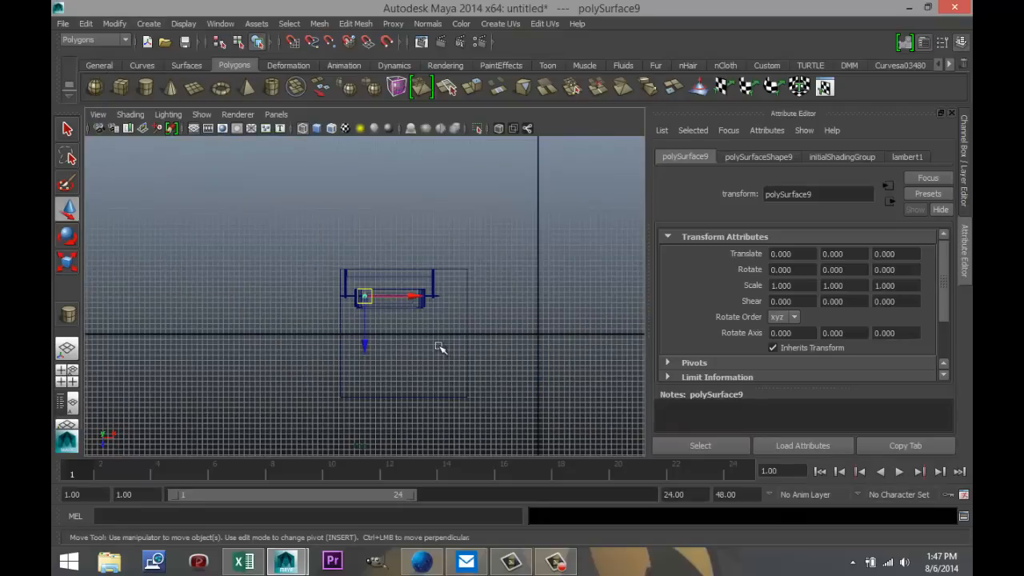
# Move the lamp copy along the rod toward its far end, to about X 9.607.
pyautogui.scroll(5, 440, 347)
pyautogui.moveTo(418, 297); pyautogui.dragTo(623, 317)
pyautogui.scroll(-3, 564, 328)
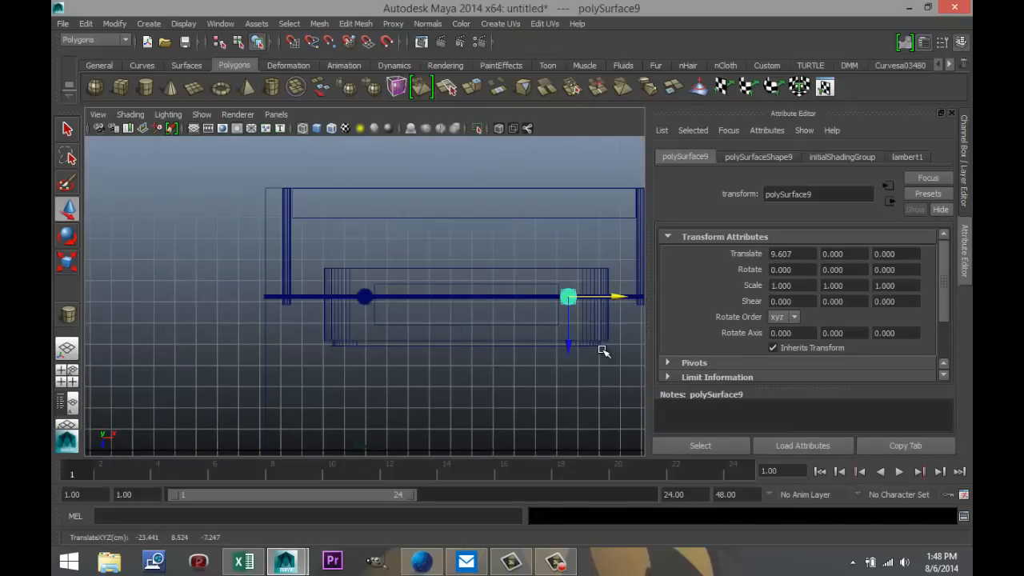
# Duplicate the second lamp and place the new copy midway between the two others at about X 4.854.
pyautogui.hotkey('ctrl', 'd')
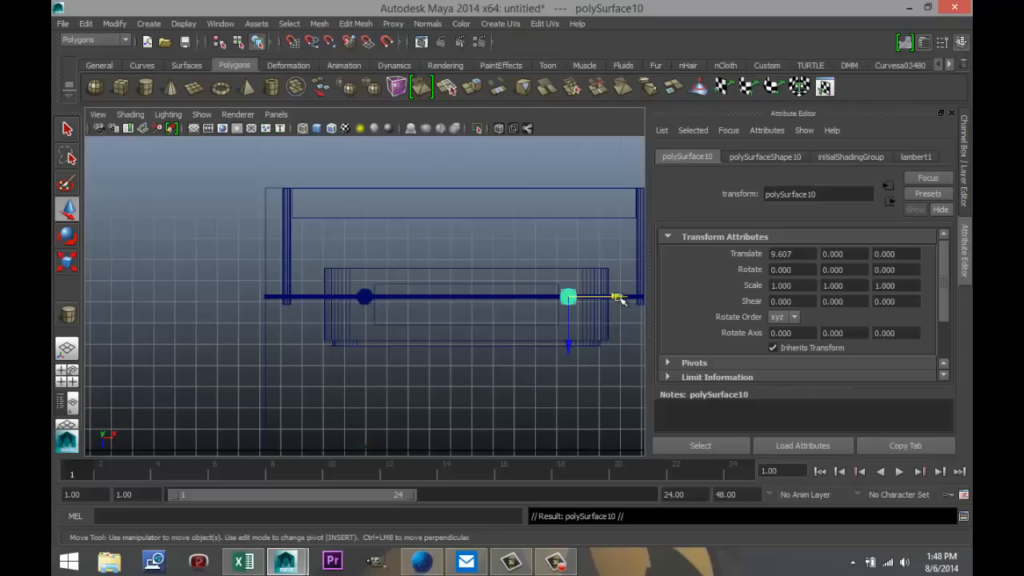
pyautogui.moveTo(621, 299); pyautogui.dragTo(517, 307)
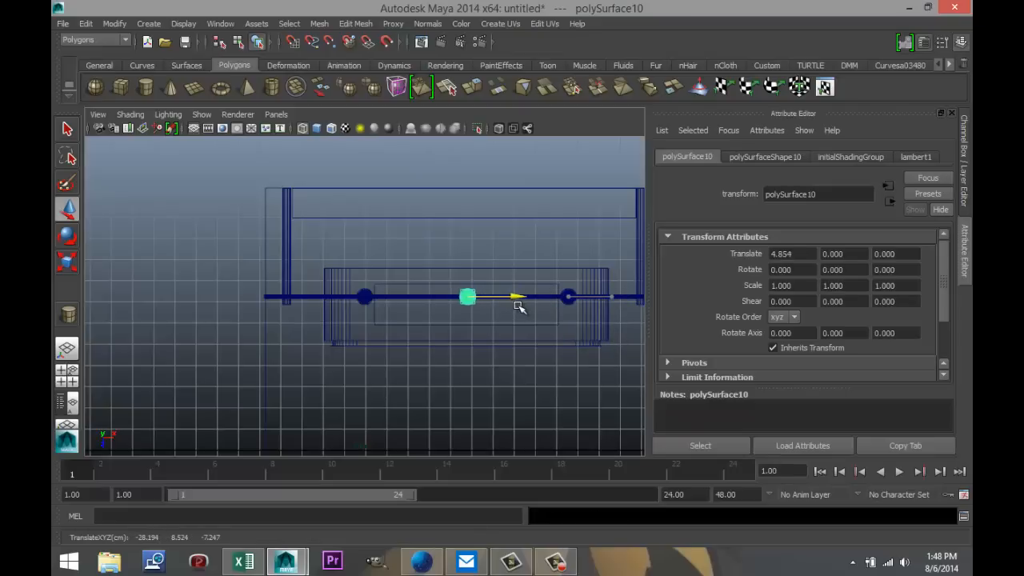
pyautogui.click(68, 371)
pyautogui.press('space')
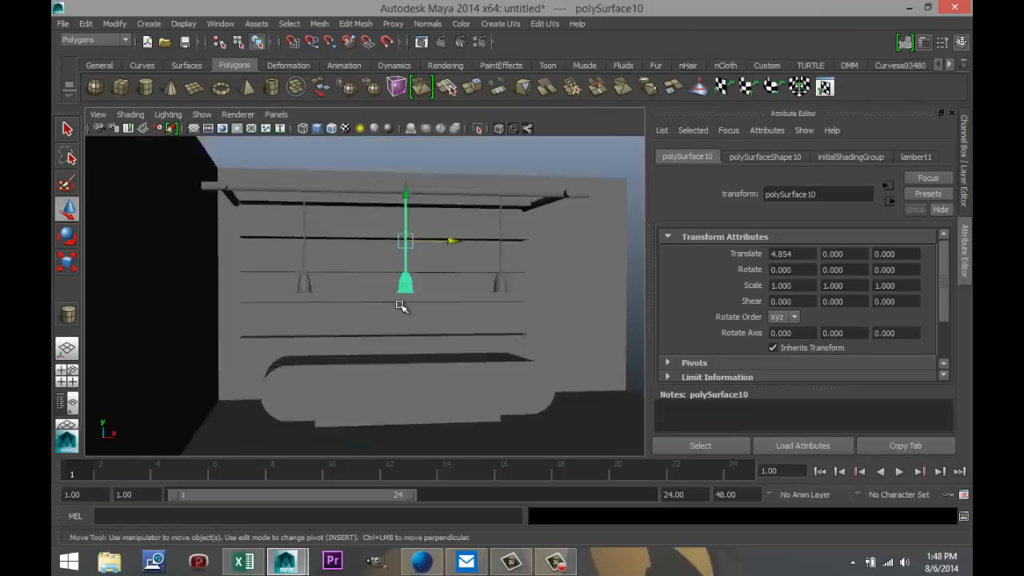
# Examine the three hung lamps, shelves and bench in the room from several angles and distances.
pyautogui.scroll(5, 464, 340)
pyautogui.keyDown('alt'); pyautogui.moveTo(549, 347); pyautogui.dragTo(455, 358); pyautogui.keyUp('alt')
pyautogui.scroll(-6, 443, 359)
pyautogui.click(548, 223)
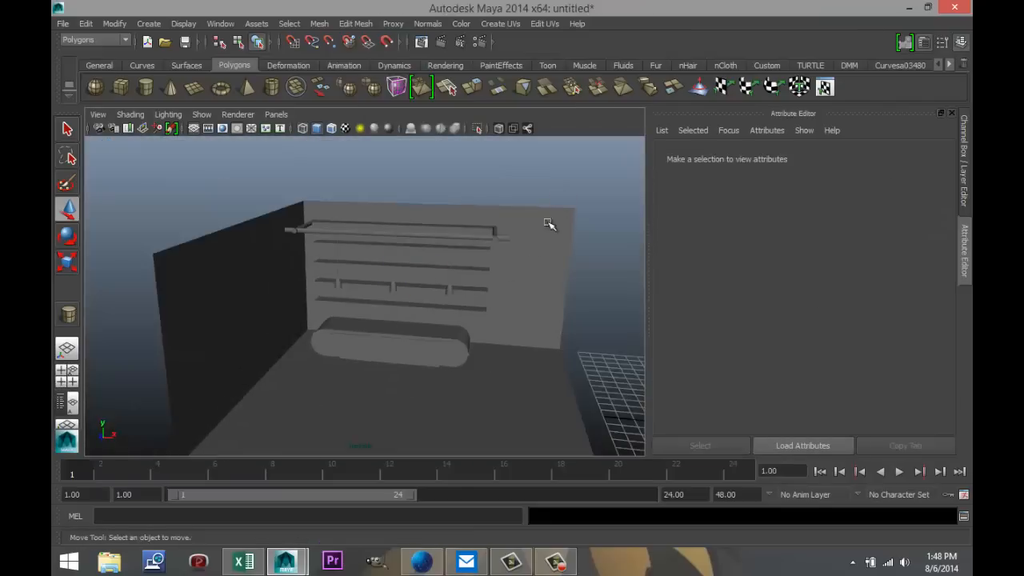
pyautogui.keyDown('alt'); pyautogui.moveTo(511, 316); pyautogui.dragTo(457, 312); pyautogui.keyUp('alt')
pyautogui.scroll(5, 449, 336)
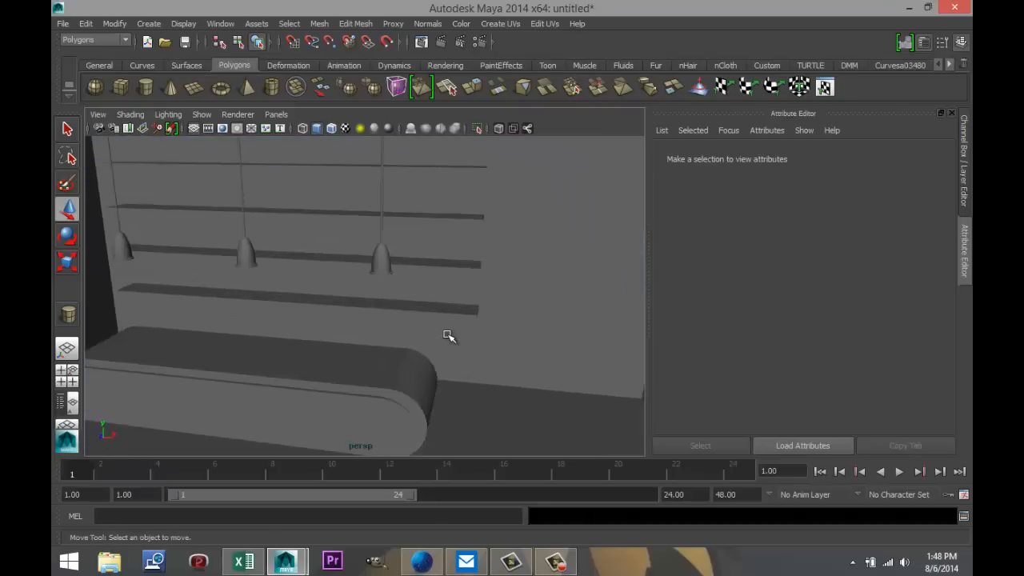
pyautogui.scroll(-5, 453, 341)
pyautogui.scroll(3, 457, 343)
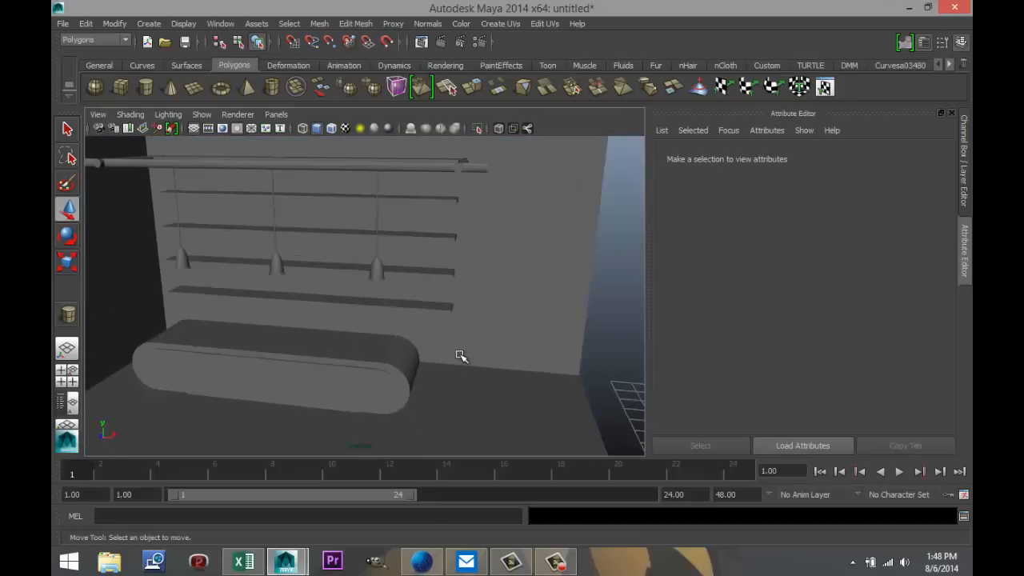
pyautogui.keyDown('alt'); pyautogui.moveTo(435, 354); pyautogui.dragTo(489, 347); pyautogui.keyUp('alt')
pyautogui.scroll(-3, 370, 325)
pyautogui.scroll(3, 387, 331)
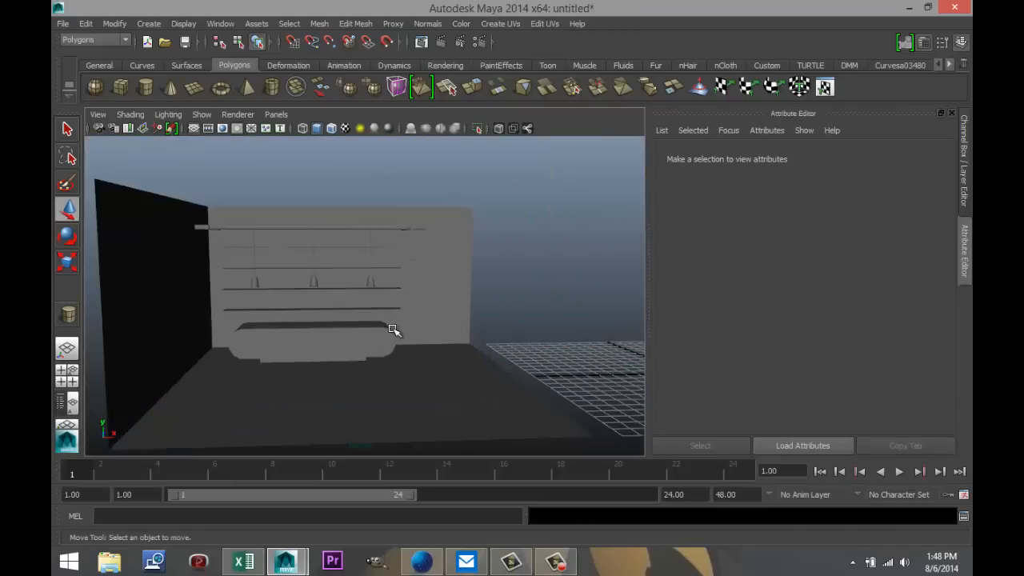
pyautogui.scroll(-3, 315, 256)
pyautogui.scroll(-4, 356, 289)
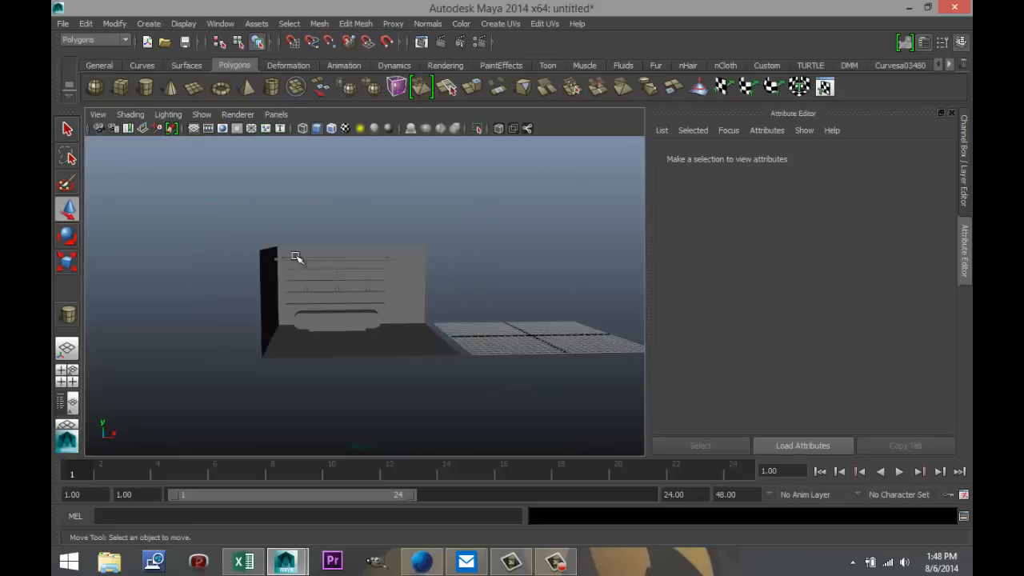
pyautogui.click(122, 88)
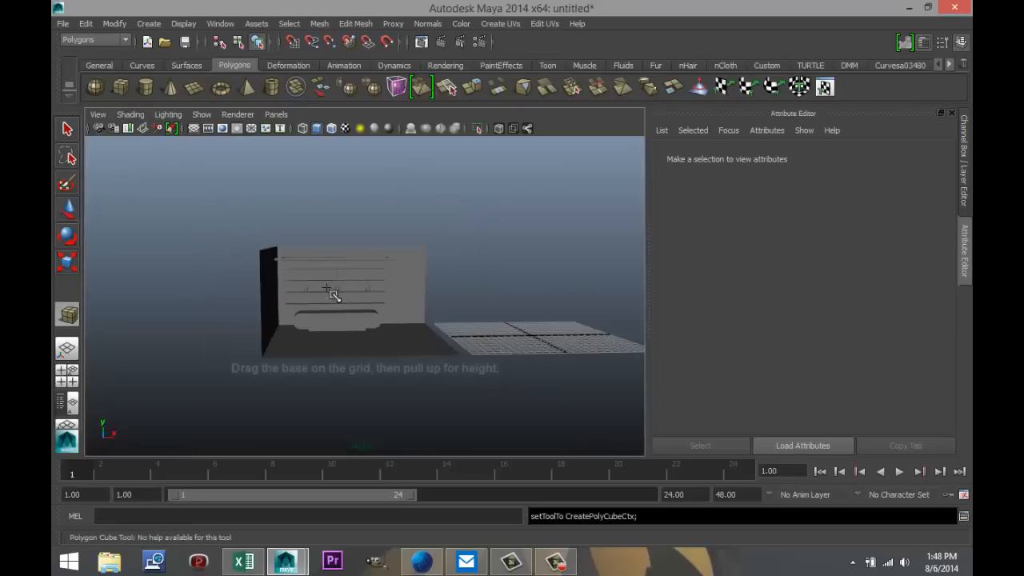
pyautogui.keyDown('alt'); pyautogui.moveTo(467, 332); pyautogui.dragTo(524, 366); pyautogui.keyUp('alt')
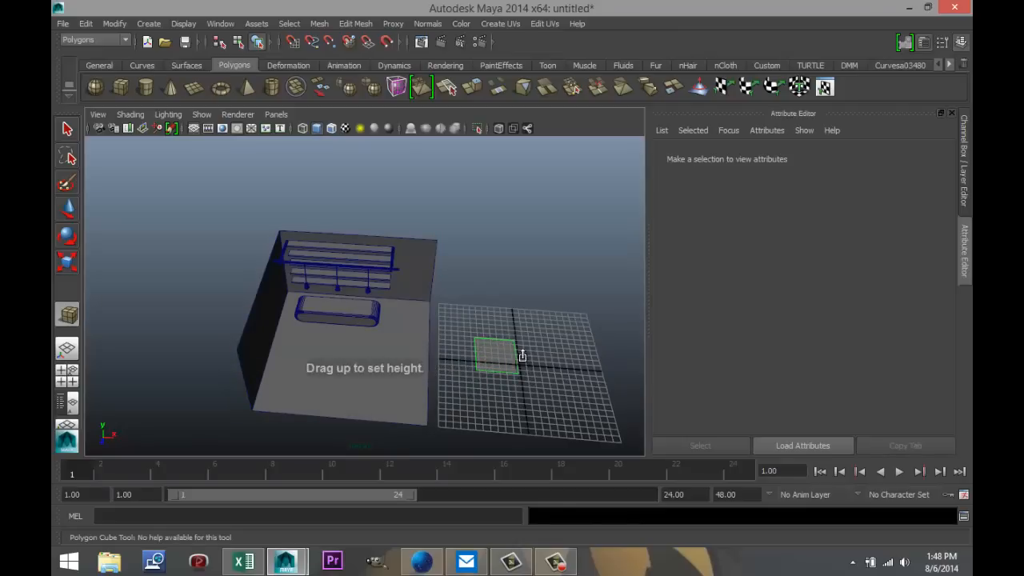
pyautogui.click(510, 246)
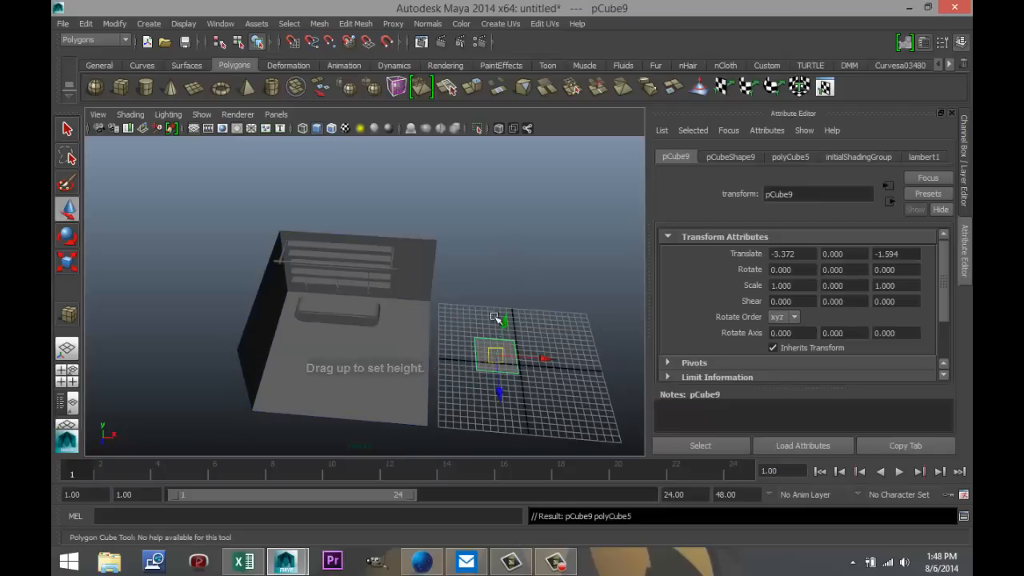
pyautogui.press('w')
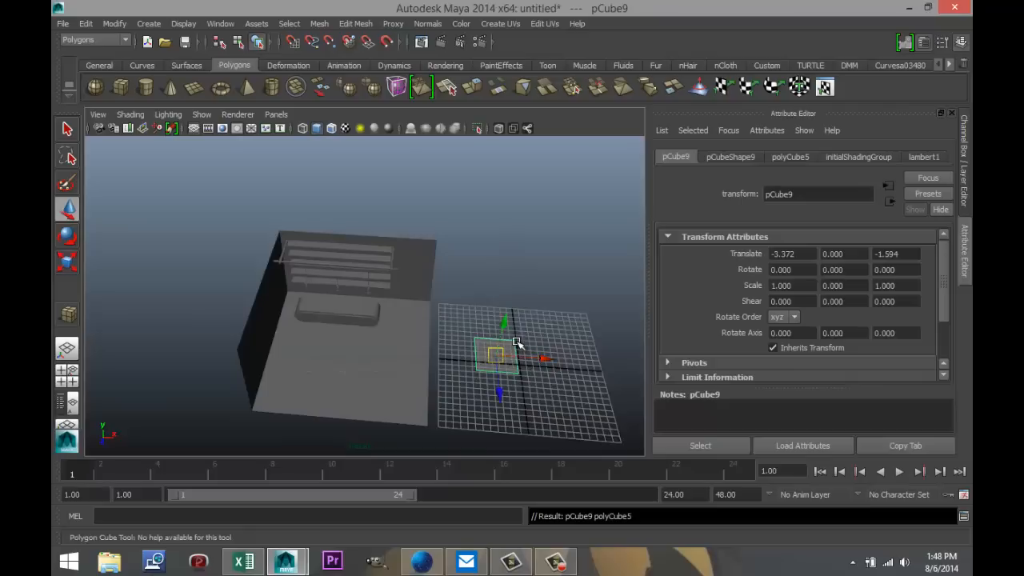
pyautogui.press('Delete')
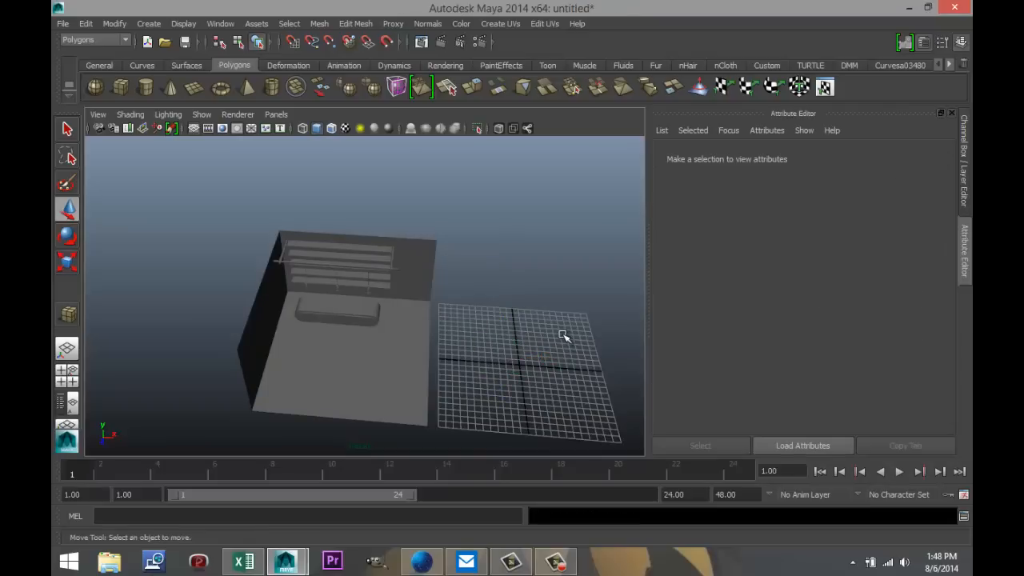
# Create a thin polygon cylinder disc on the grid beside the room, about 3.41 in radius and 0.14 high.
pyautogui.click(148, 91)
pyautogui.moveTo(547, 403); pyautogui.dragTo(544, 398)
pyautogui.scroll(3, 544, 398)
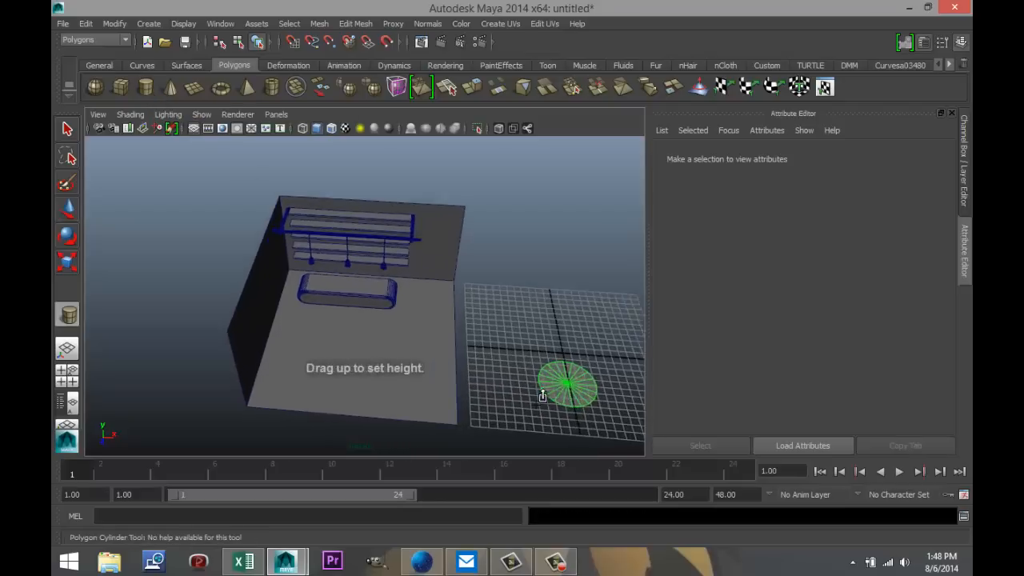
pyautogui.keyDown('alt'); pyautogui.moveTo(532, 381); pyautogui.dragTo(345, 347, button='middle'); pyautogui.keyUp('alt')
pyautogui.keyDown('alt'); pyautogui.moveTo(508, 393); pyautogui.dragTo(336, 341, button='middle'); pyautogui.keyUp('alt')
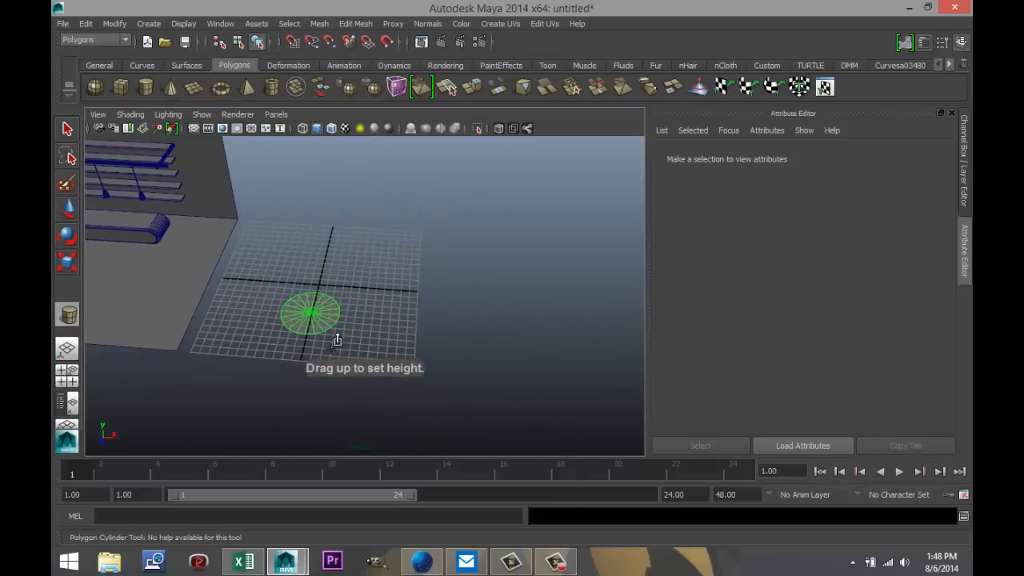
pyautogui.scroll(8, 330, 352)
pyautogui.moveTo(324, 360)
pyautogui.keyDown('alt'); pyautogui.mouseDown()
pyautogui.moveTo(379, 339)
pyautogui.moveTo(364, 362)
pyautogui.moveTo(341, 354)
pyautogui.mouseUp(); pyautogui.keyUp('alt')
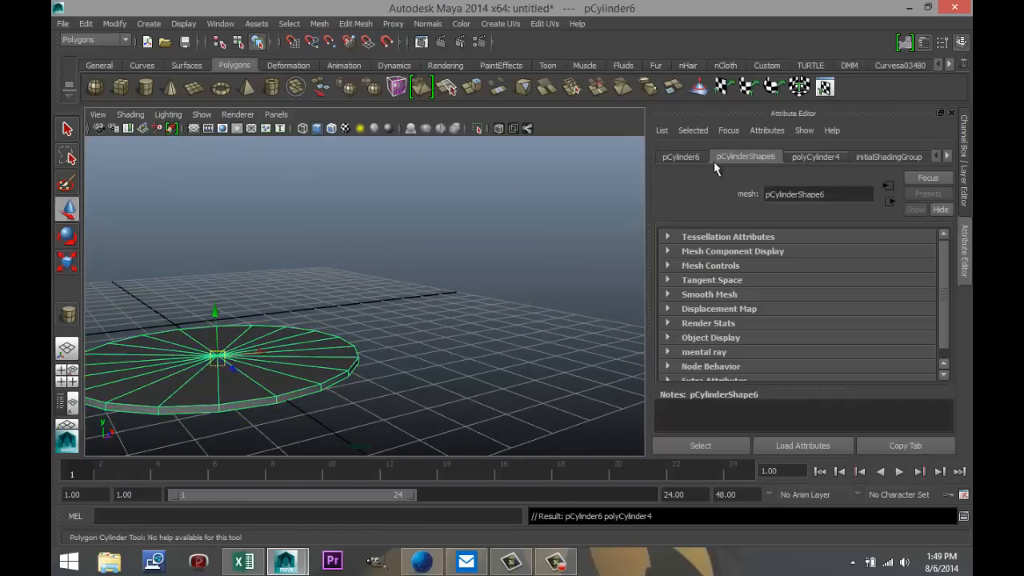
# Set the disc's axis subdivisions to 60 and its cap subdivisions to 3.
pyautogui.click(684, 156)
pyautogui.click(812, 158)
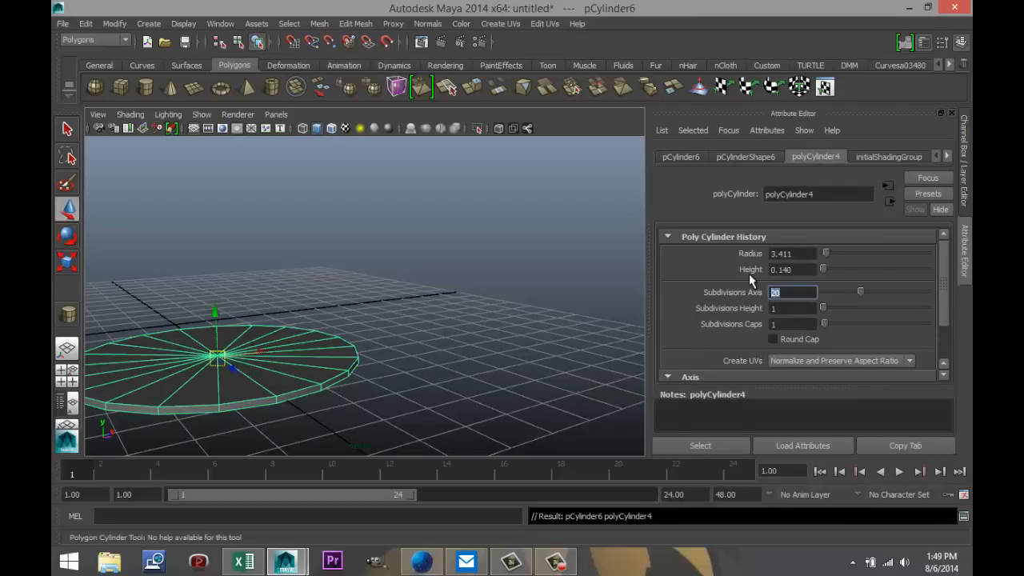
pyautogui.write('60')
pyautogui.press('Return')
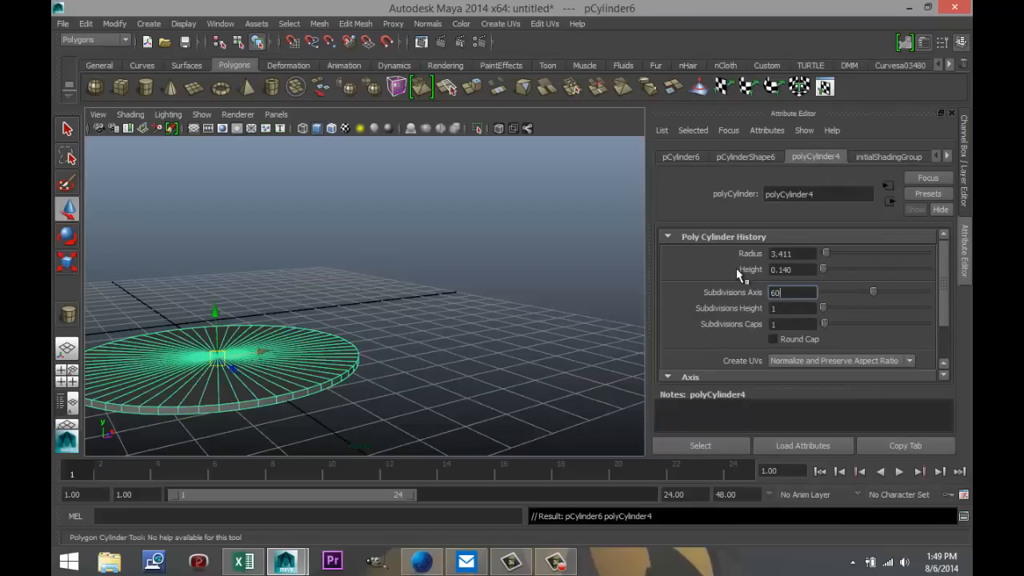
pyautogui.click(470, 357)
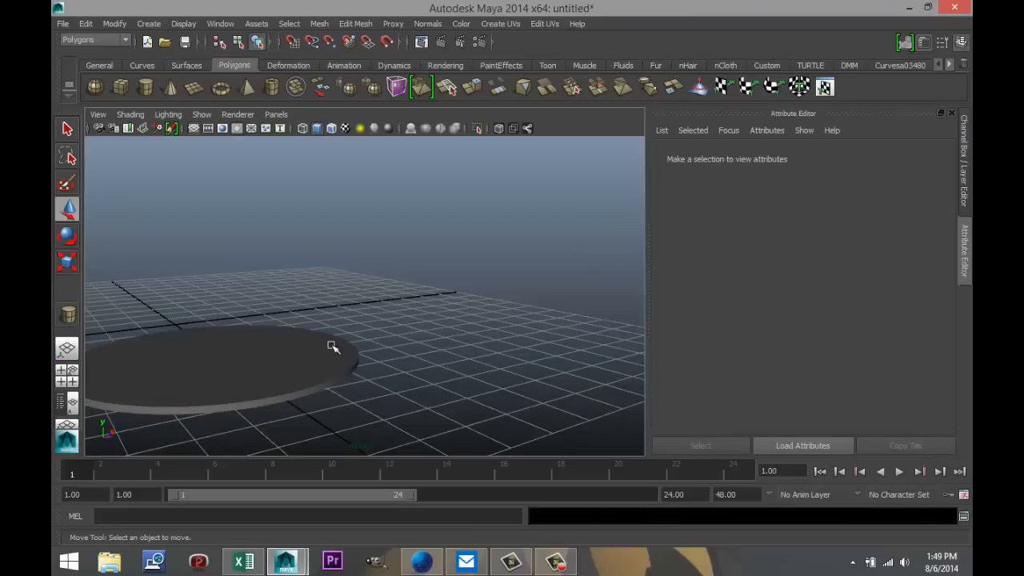
pyautogui.click(276, 380)
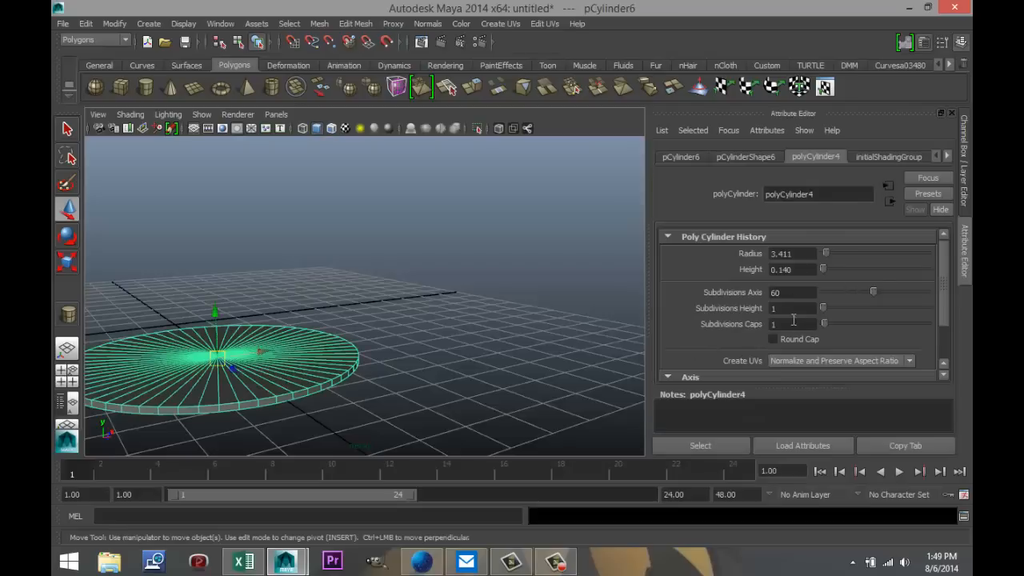
pyautogui.moveTo(824, 326); pyautogui.dragTo(832, 326)
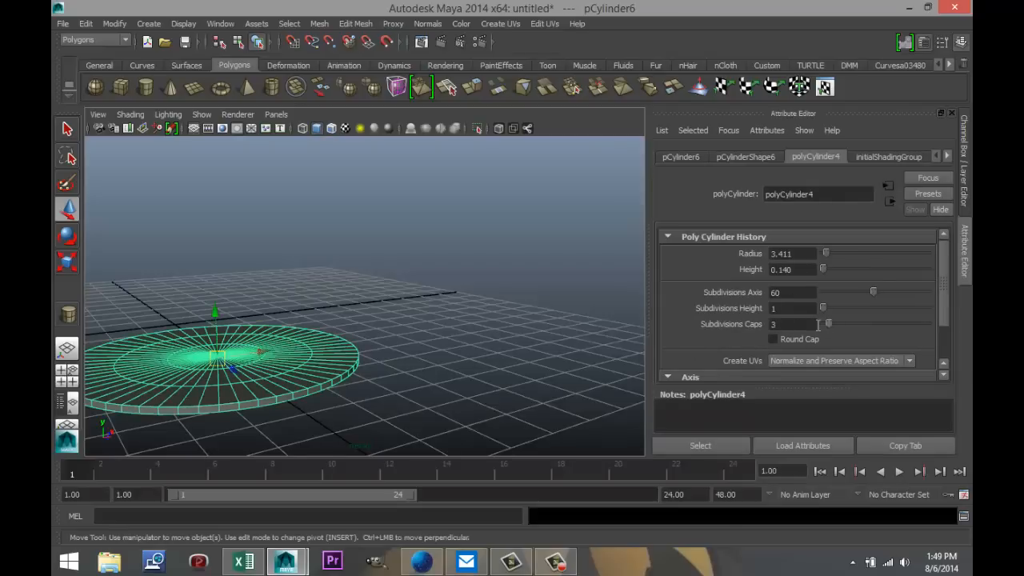
# Switch the disc to face selection mode with its top cap in view.
pyautogui.keyDown('alt'); pyautogui.moveTo(333, 341); pyautogui.dragTo(453, 306); pyautogui.keyUp('alt')
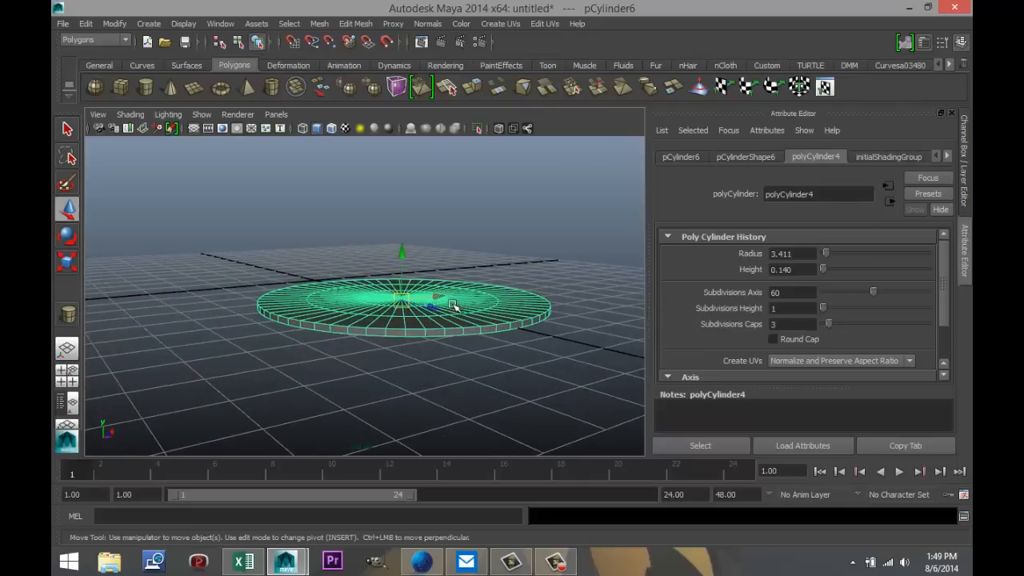
pyautogui.keyDown('alt'); pyautogui.moveTo(445, 362); pyautogui.dragTo(433, 387); pyautogui.keyUp('alt')
pyautogui.moveTo(398, 398); pyautogui.dragTo(406, 297, button='right')
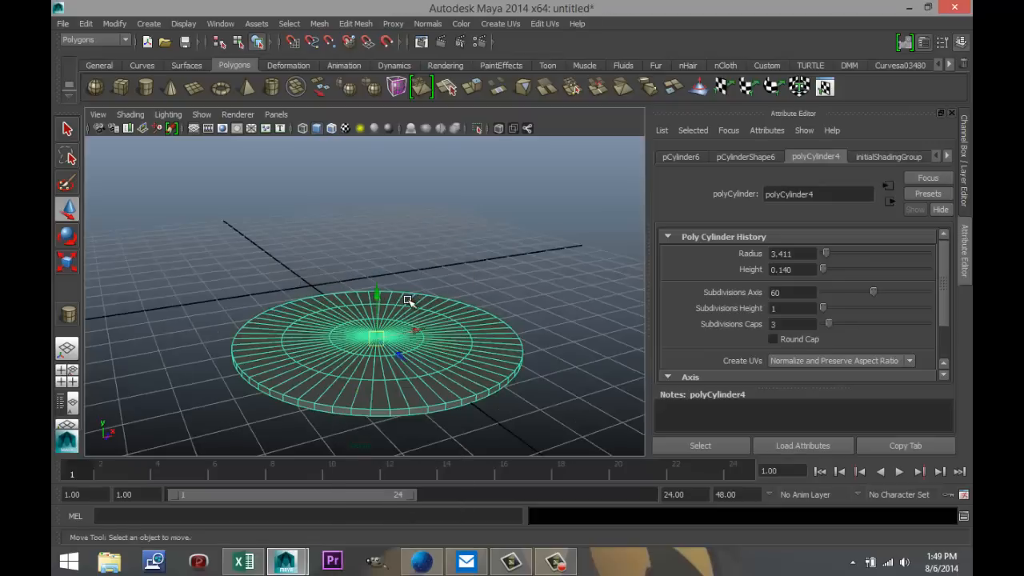
pyautogui.click(381, 400)
pyautogui.keyDown('shift'); pyautogui.doubleClick(365, 399); pyautogui.keyUp('shift')
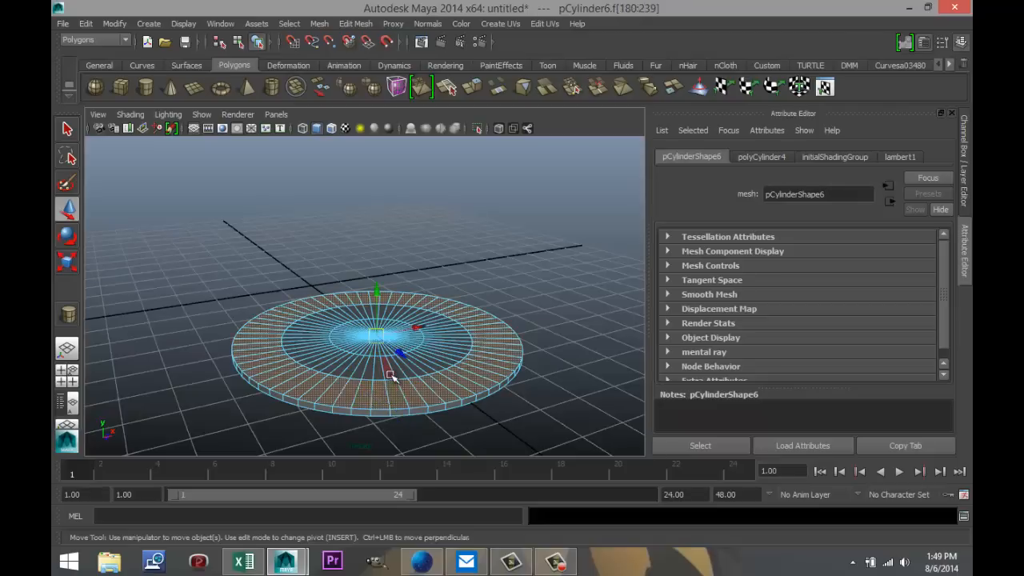
pyautogui.keyDown('shift'); pyautogui.doubleClick(377, 372); pyautogui.keyUp('shift')
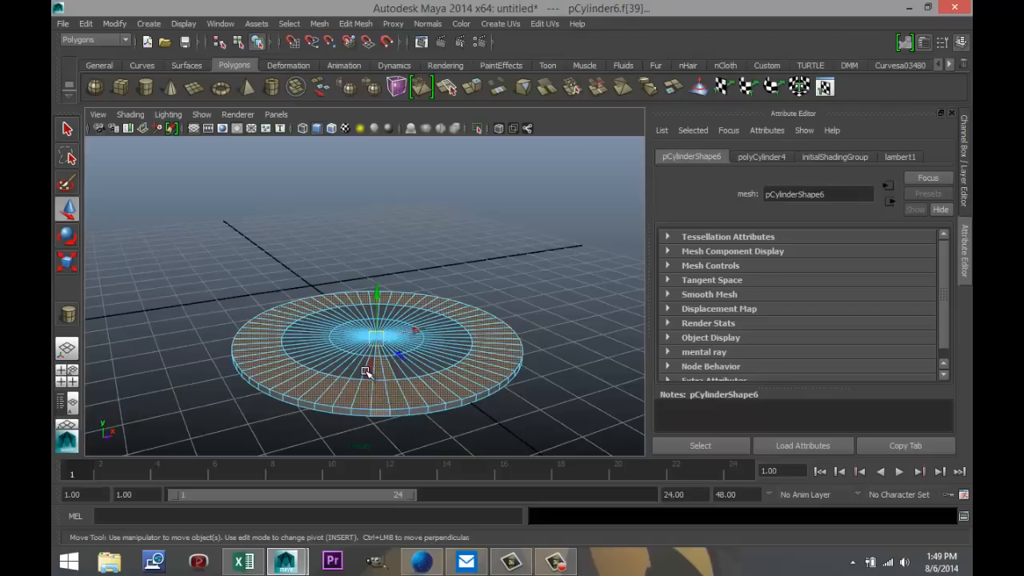
pyautogui.moveTo(269, 252); pyautogui.dragTo(528, 447)
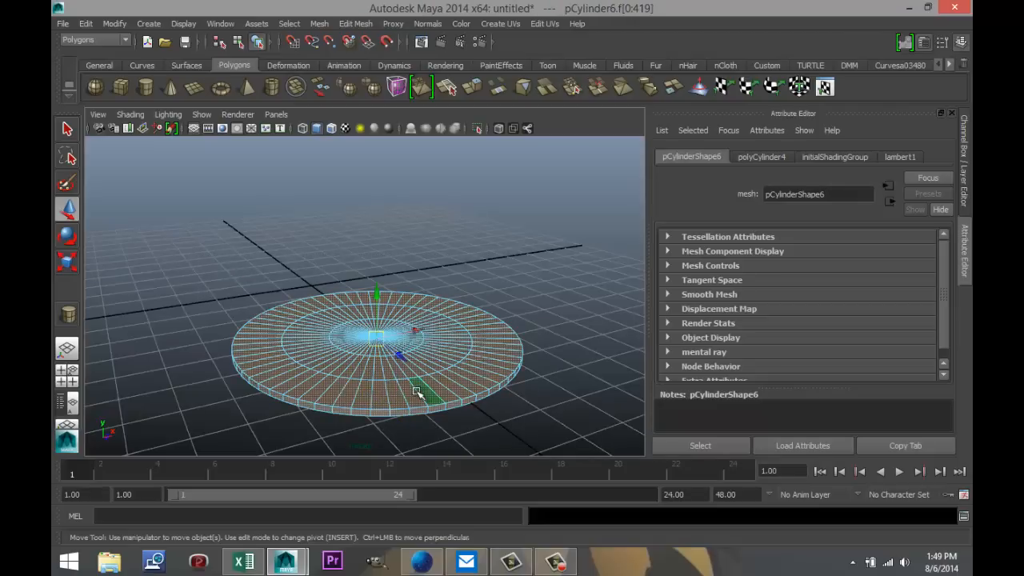
pyautogui.click(536, 408)
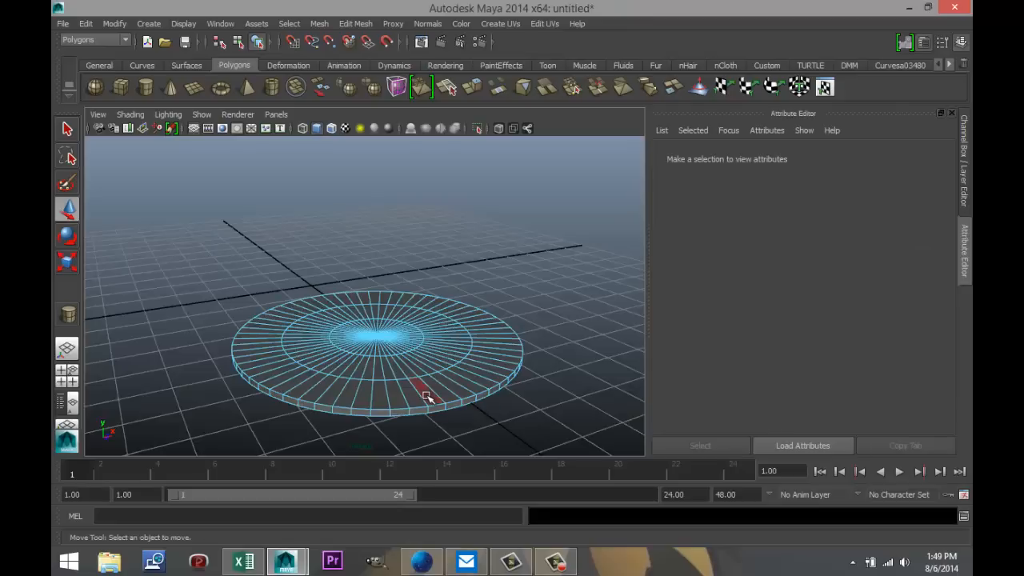
# Select the outermost ring of faces on the disc's top and lower it to about Y 0.016.
pyautogui.click(426, 400)
pyautogui.keyDown('shift'); pyautogui.doubleClick(426, 406); pyautogui.keyUp('shift')
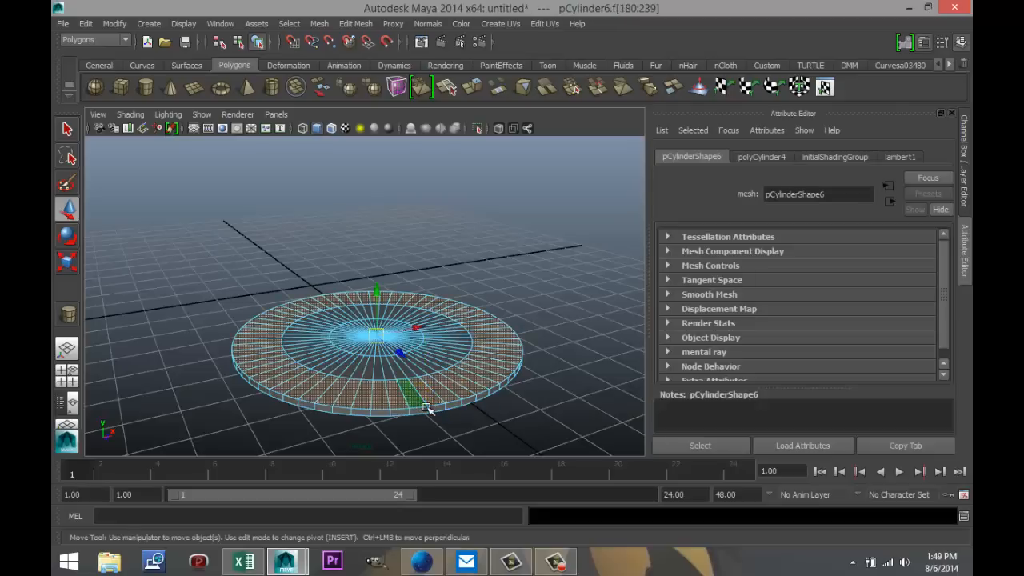
pyautogui.moveTo(379, 290); pyautogui.dragTo(384, 304)
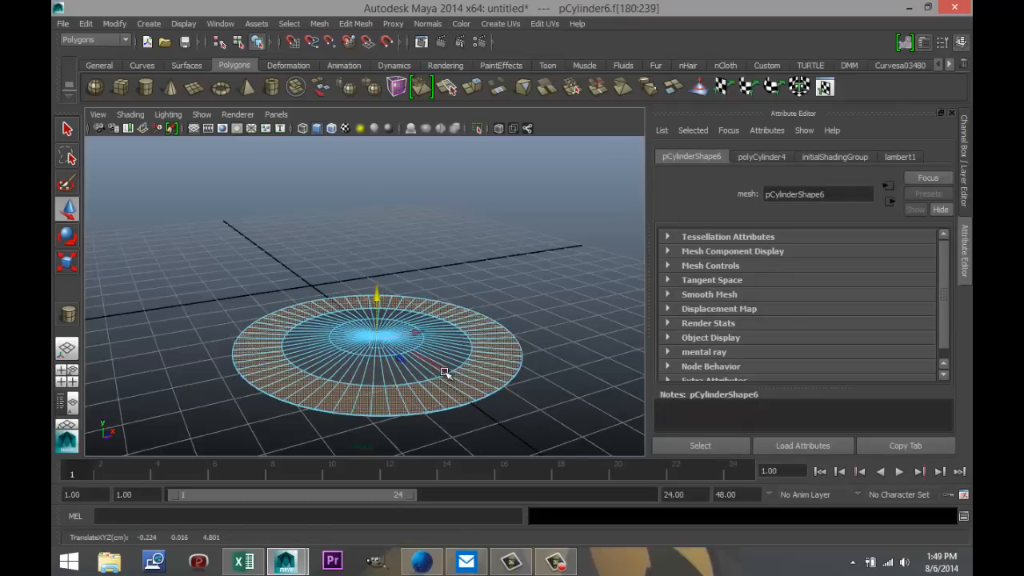
# Select the innermost circle of triangular cap faces around the disc's center.
pyautogui.scroll(5, 444, 372)
pyautogui.keyDown('alt'); pyautogui.moveTo(449, 389); pyautogui.dragTo(485, 365); pyautogui.keyUp('alt')
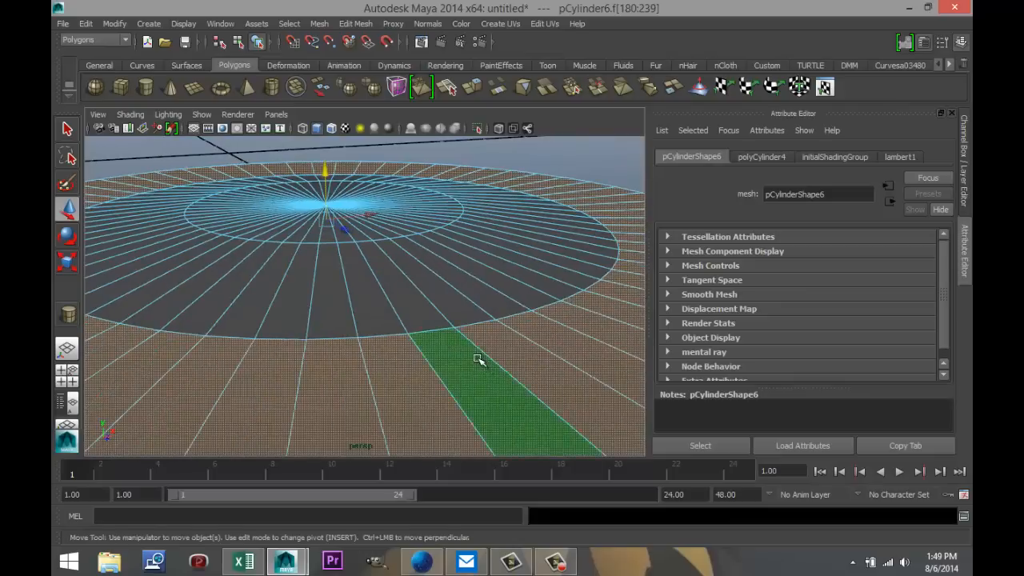
pyautogui.scroll(-5, 478, 359)
pyautogui.scroll(4, 475, 359)
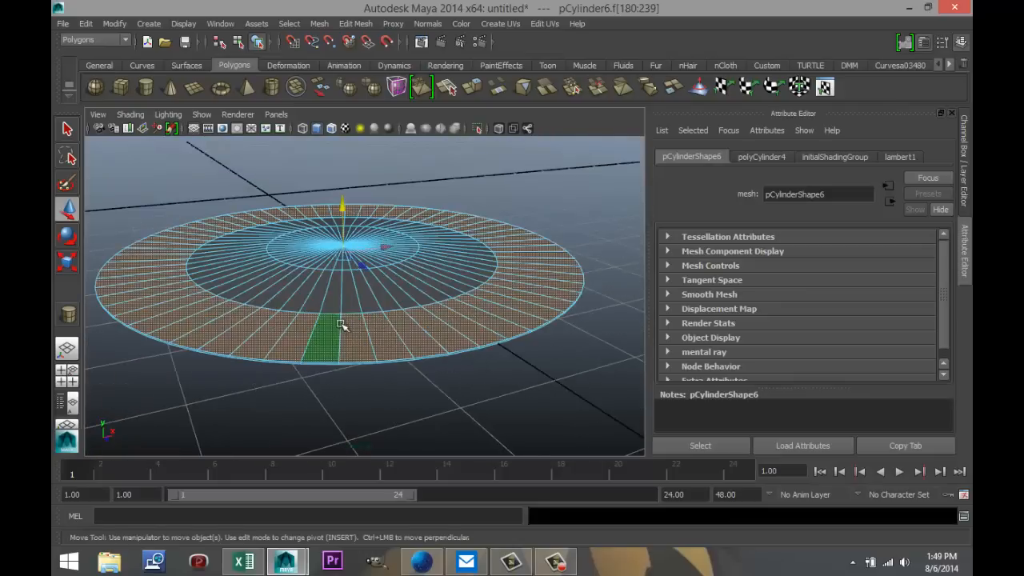
pyautogui.scroll(3, 349, 310)
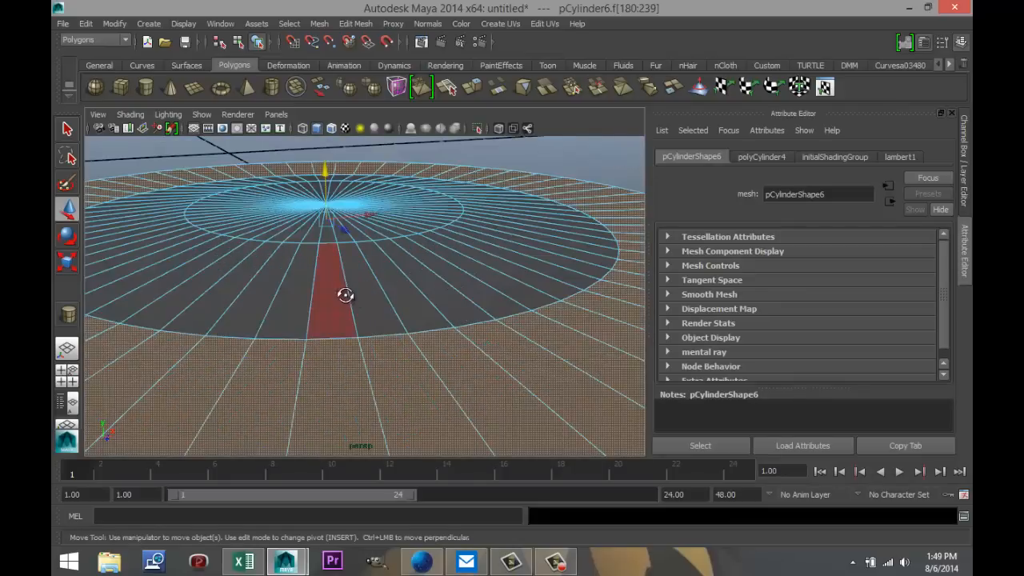
pyautogui.keyDown('alt'); pyautogui.moveTo(344, 295); pyautogui.dragTo(359, 368); pyautogui.keyUp('alt')
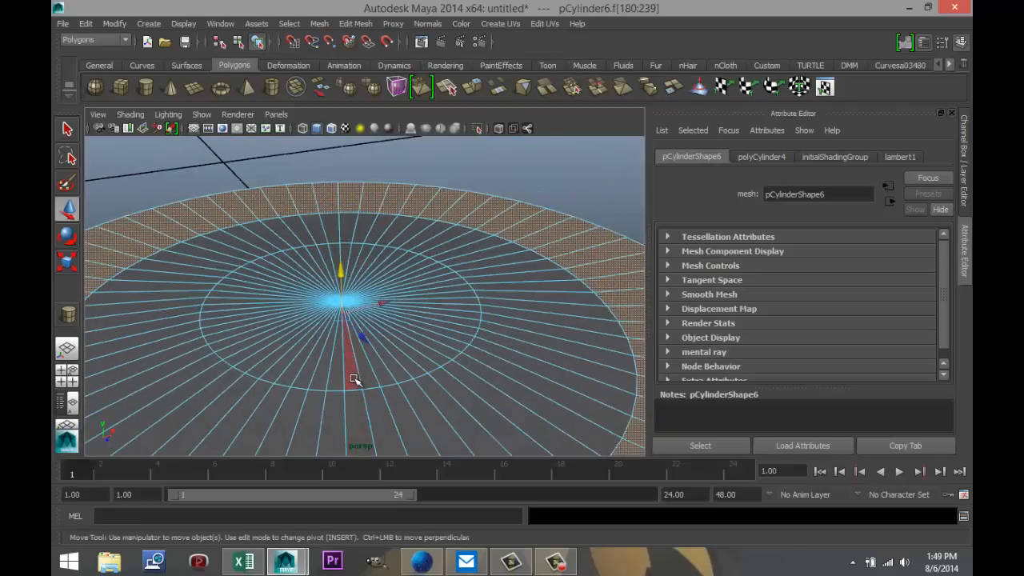
pyautogui.click(354, 379)
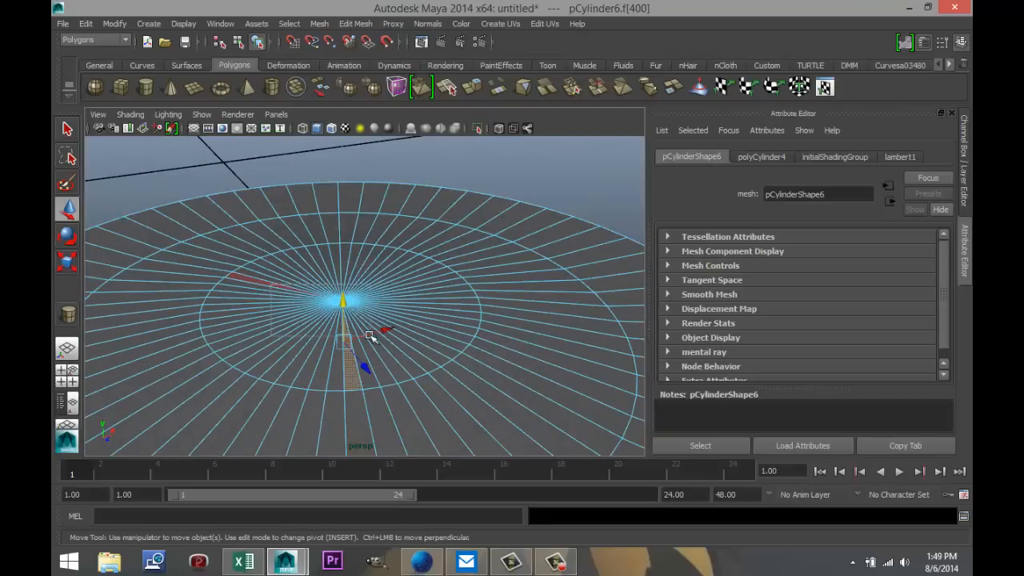
pyautogui.moveTo(368, 335); pyautogui.dragTo(382, 348)
pyautogui.keyDown('alt'); pyautogui.moveTo(386, 388); pyautogui.dragTo(407, 382); pyautogui.keyUp('alt')
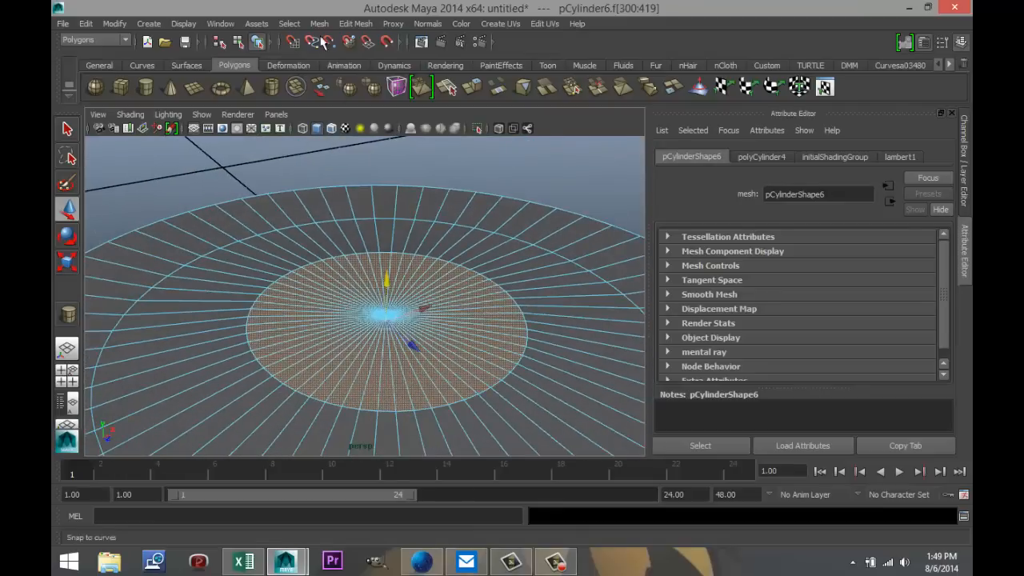
# Extrude the selected center faces and raise them into a short round column above the disc.
pyautogui.click(355, 23)
pyautogui.click(384, 76)
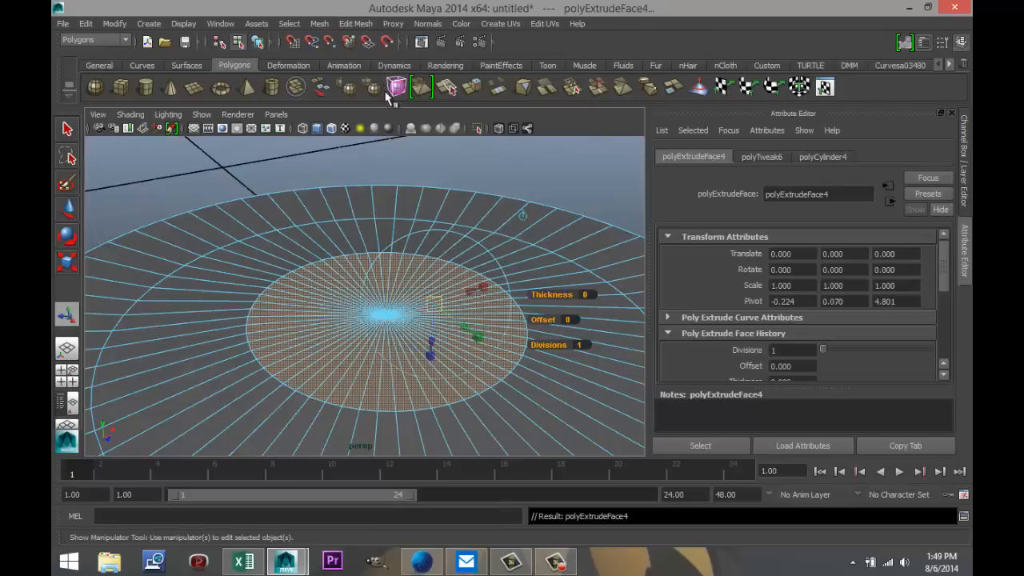
pyautogui.press('w')
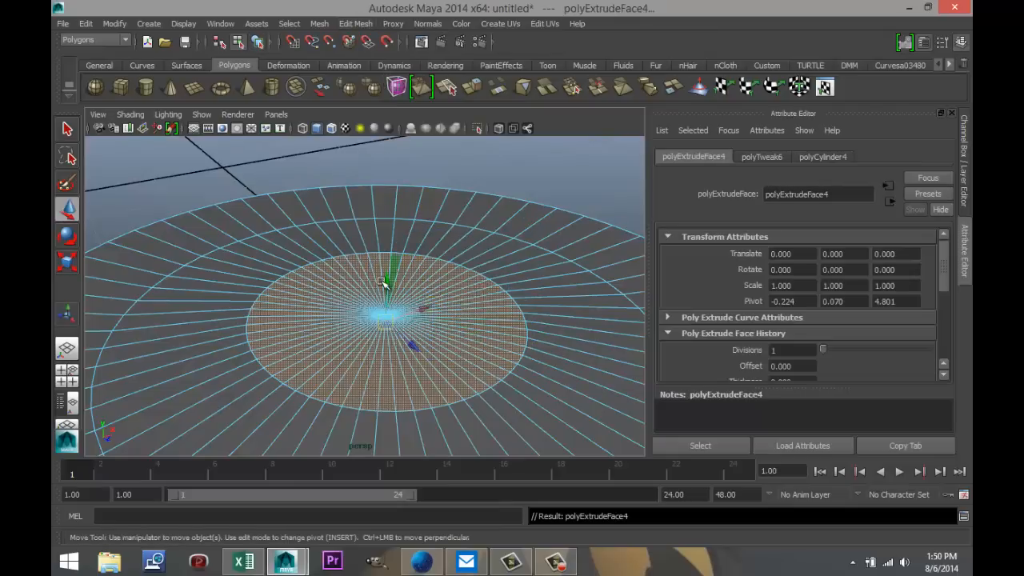
pyautogui.moveTo(384, 280); pyautogui.dragTo(392, 187)
pyautogui.press('r')
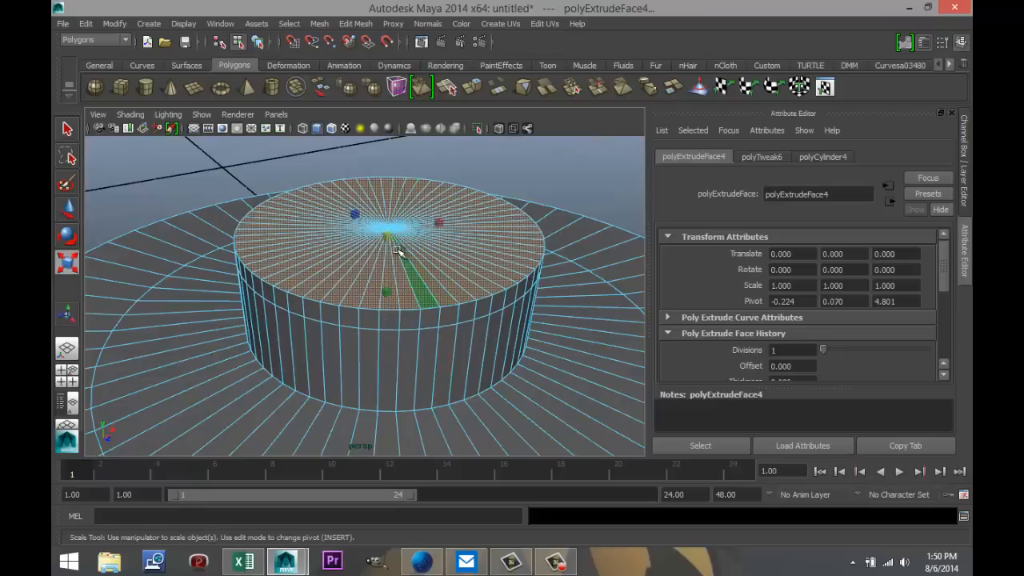
# Scale the column's top faces to about 0.29 to taper it, and extrude them upward into a thin pole.
pyautogui.moveTo(385, 235); pyautogui.dragTo(237, 231)
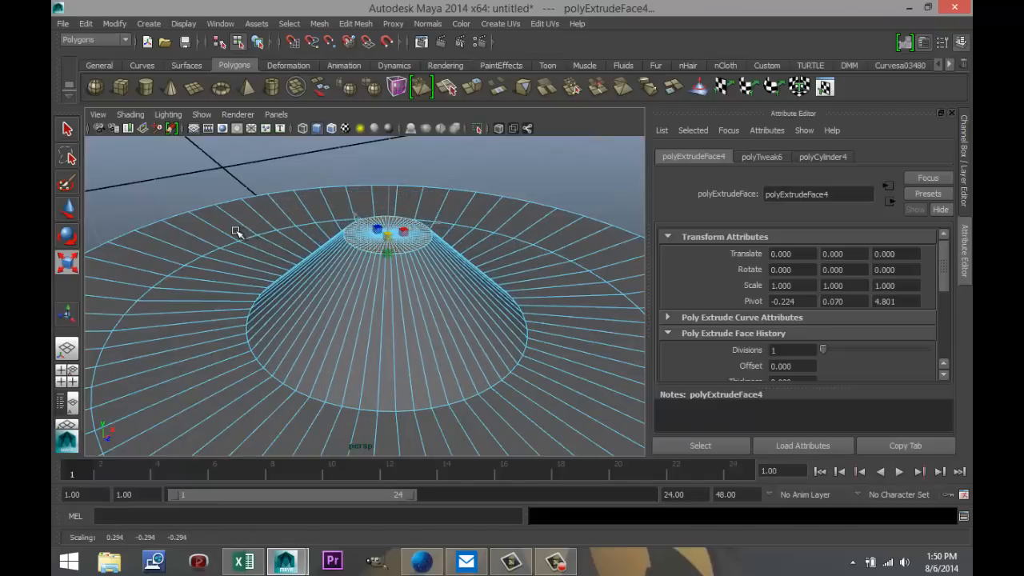
pyautogui.scroll(-5, 311, 261)
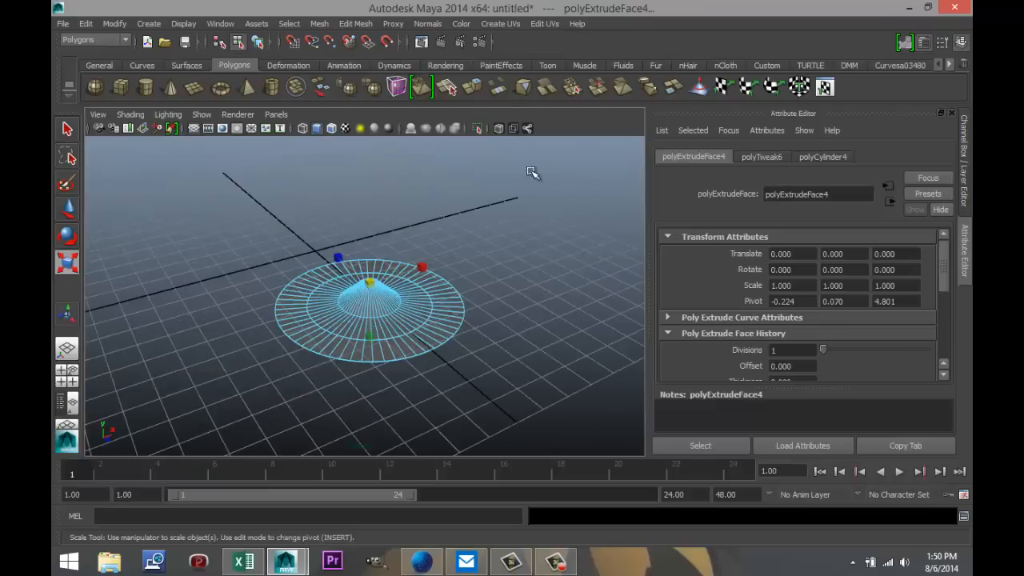
pyautogui.click(355, 24)
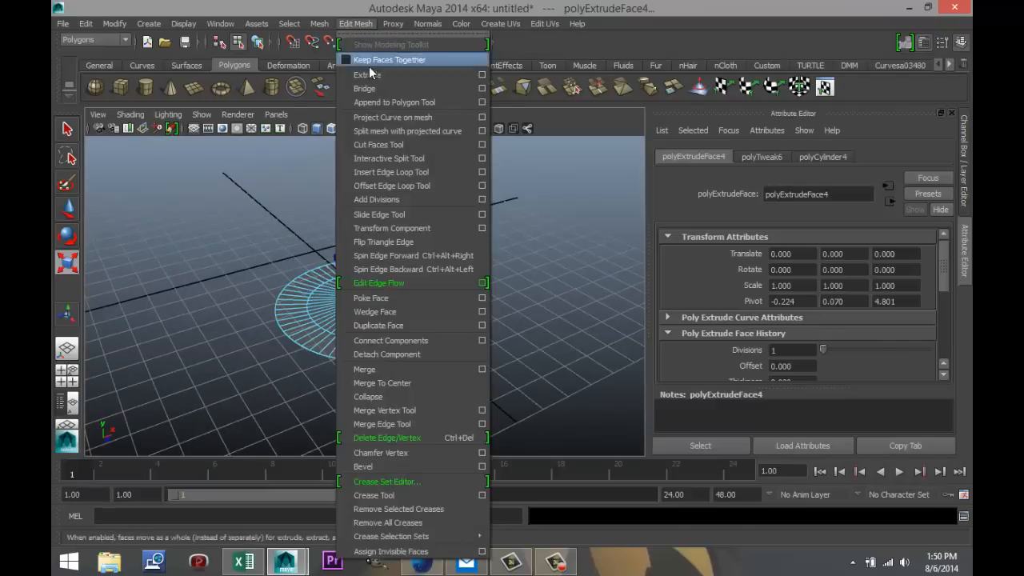
pyautogui.click(372, 72)
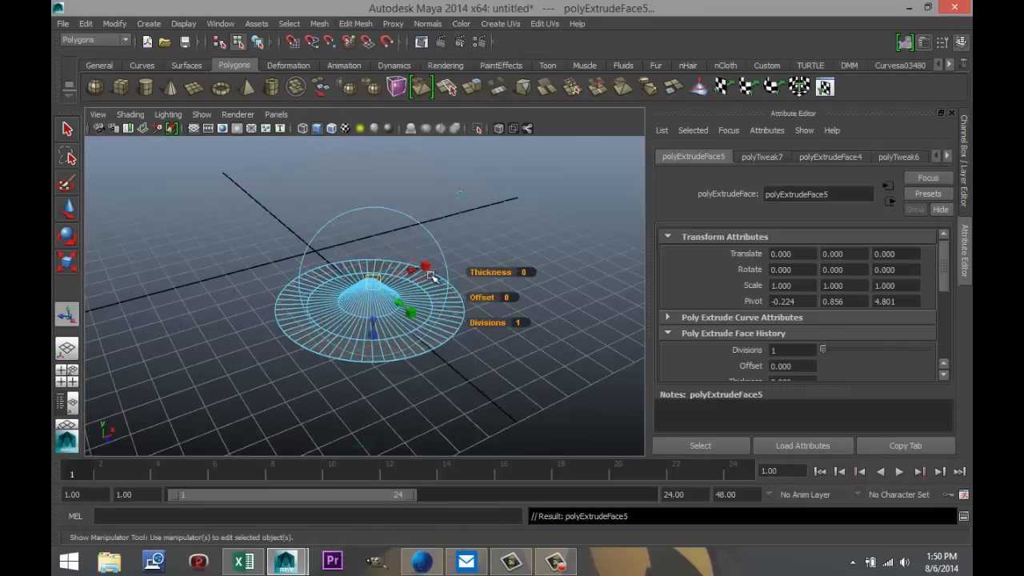
pyautogui.press('w')
pyautogui.moveTo(367, 215); pyautogui.dragTo(378, 87)
pyautogui.scroll(-5, 410, 217)
pyautogui.scroll(-3, 410, 217)
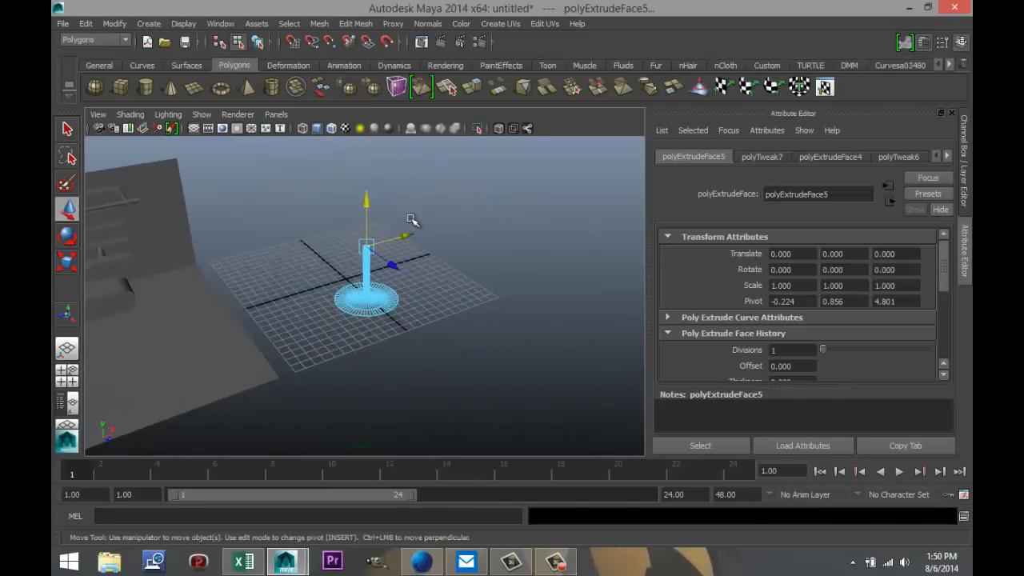
# Raise the pole's top faces further to make the pole taller, and clear the selection.
pyautogui.moveTo(370, 200); pyautogui.dragTo(376, 158)
pyautogui.keyDown('alt'); pyautogui.moveTo(423, 313); pyautogui.dragTo(389, 310); pyautogui.keyUp('alt')
pyautogui.scroll(-4, 418, 302)
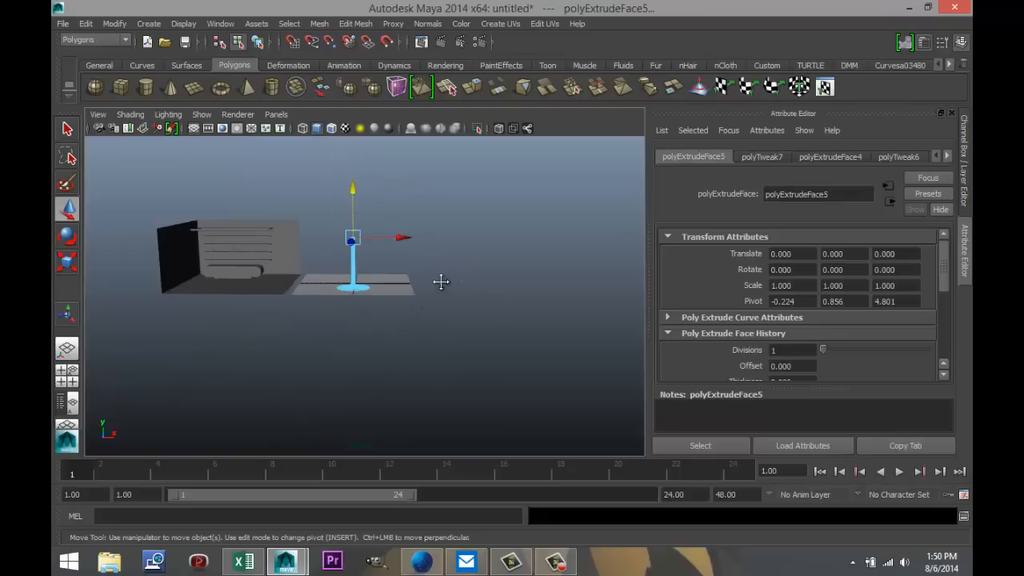
pyautogui.keyDown('alt'); pyautogui.moveTo(441, 281); pyautogui.dragTo(464, 345, button='middle'); pyautogui.keyUp('alt')
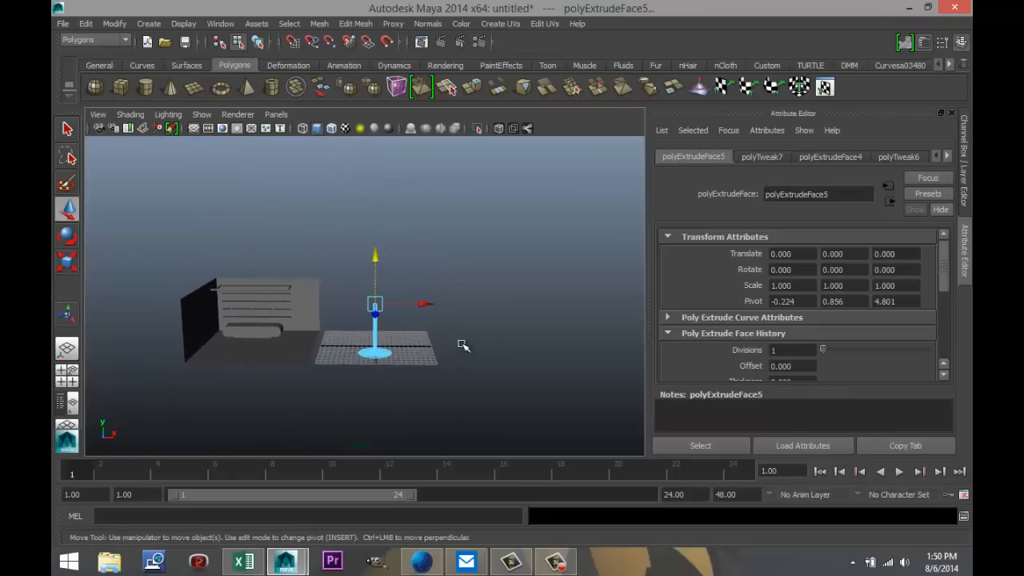
pyautogui.scroll(2, 464, 344)
pyautogui.click(520, 337)
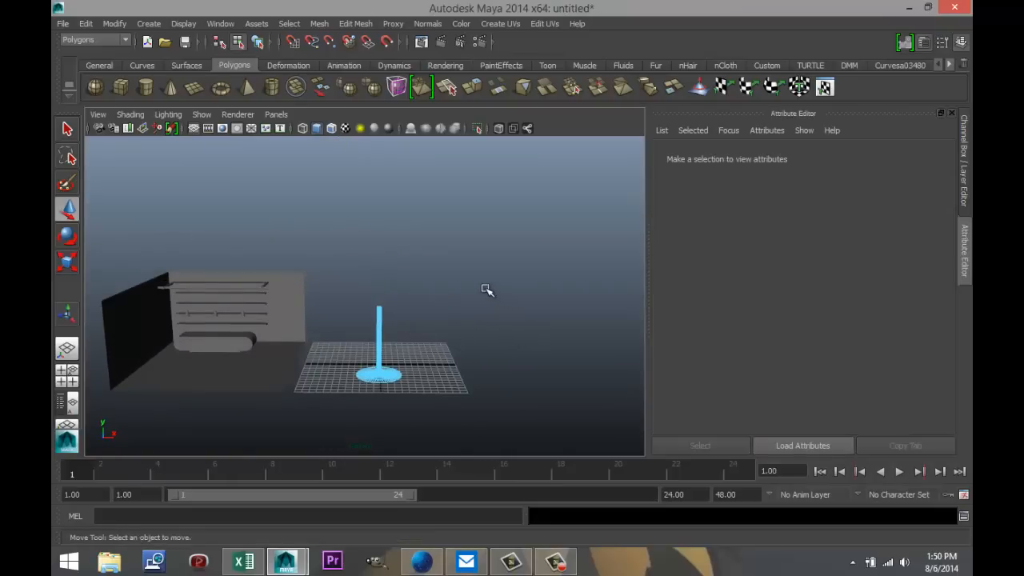
pyautogui.keyDown('alt'); pyautogui.moveTo(482, 296); pyautogui.dragTo(365, 309); pyautogui.keyUp('alt')
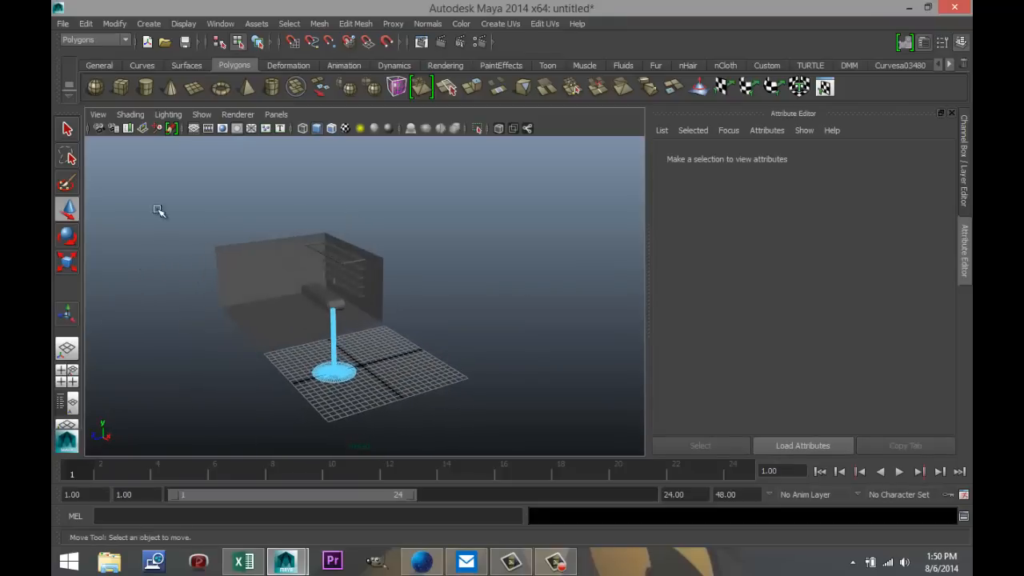
# Create a thin upright polygon cube on the grid beside the pole, about 7.05 wide, 6.6 high and 0.73 deep.
pyautogui.click(122, 88)
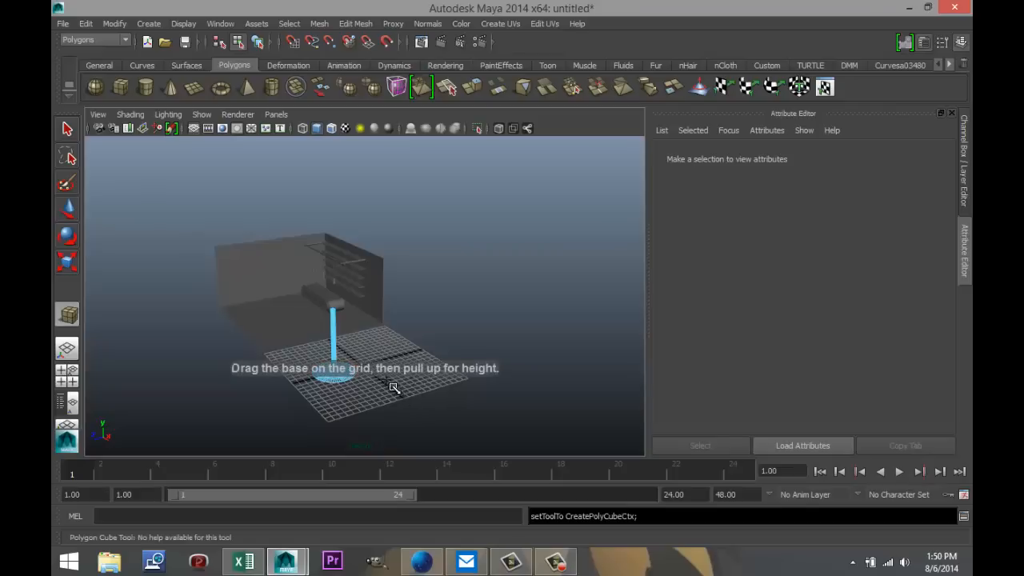
pyautogui.moveTo(392, 384); pyautogui.dragTo(414, 349)
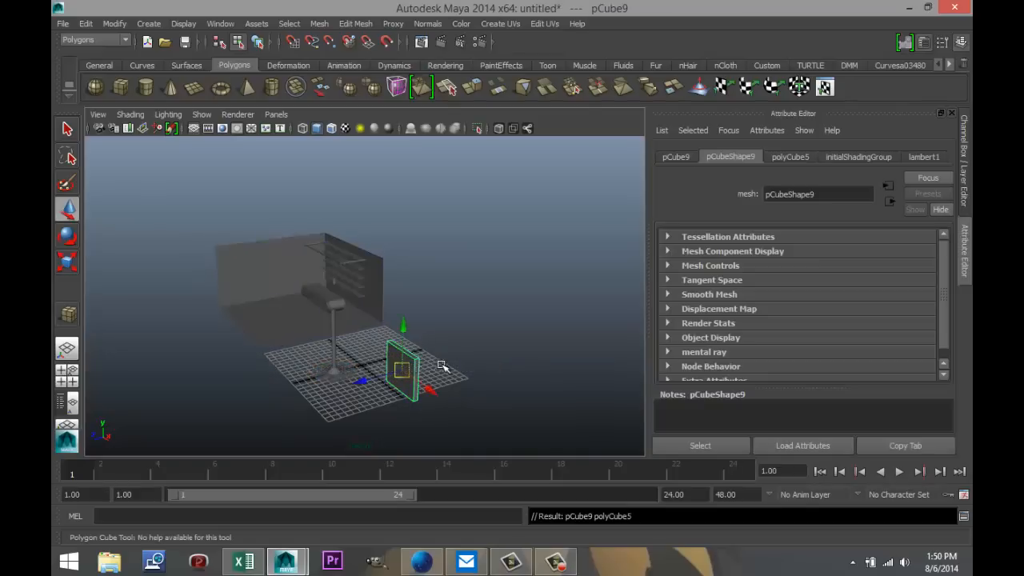
# Set the slab's width and height subdivisions to 20 each and increase its depth subdivisions.
pyautogui.click(792, 157)
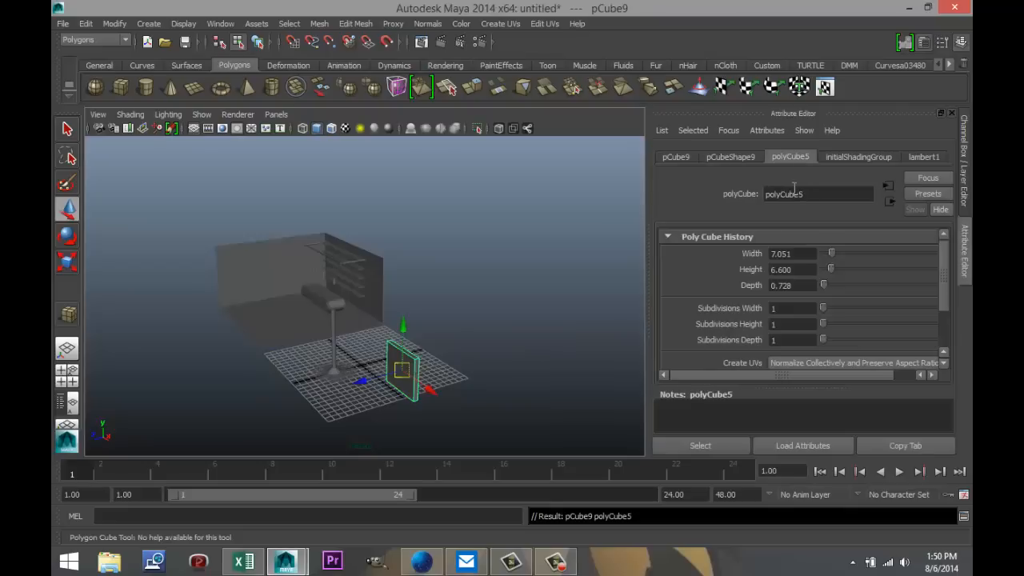
pyautogui.click(799, 310)
pyautogui.write('20')
pyautogui.click(780, 324)
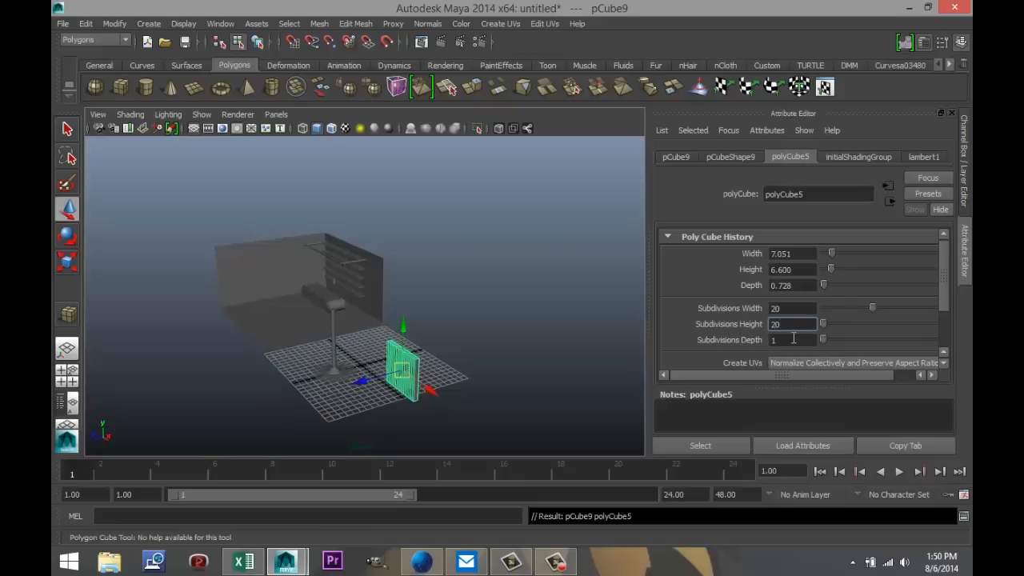
pyautogui.click(794, 340)
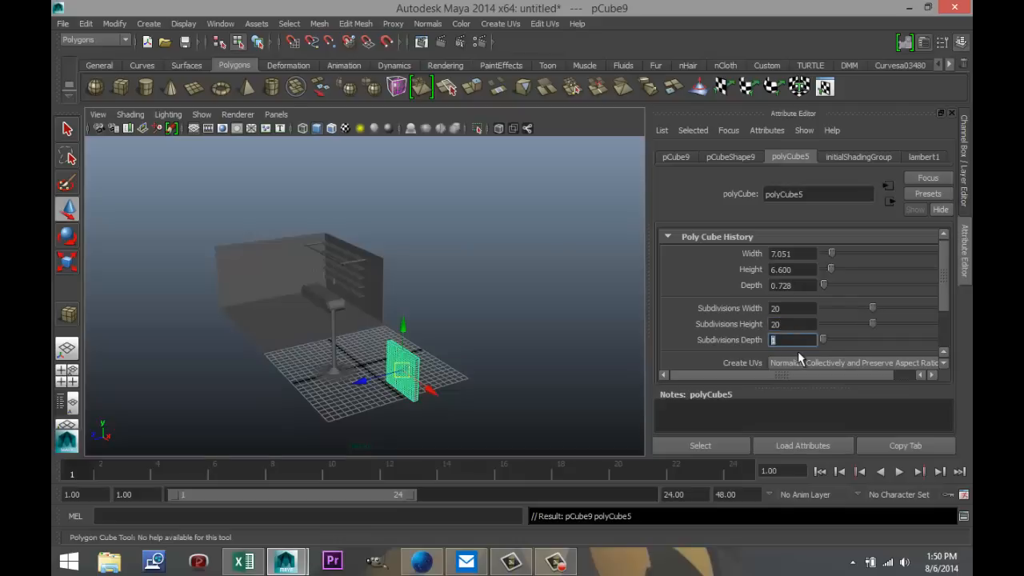
pyautogui.click(578, 362)
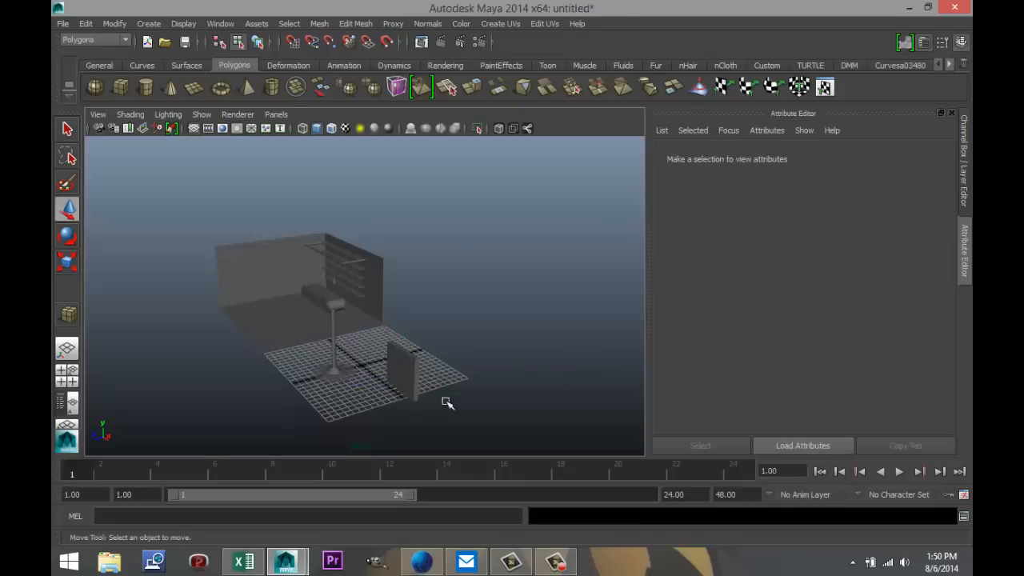
# Switch the upright slab to face selection mode.
pyautogui.click(405, 371)
pyautogui.scroll(10, 453, 391)
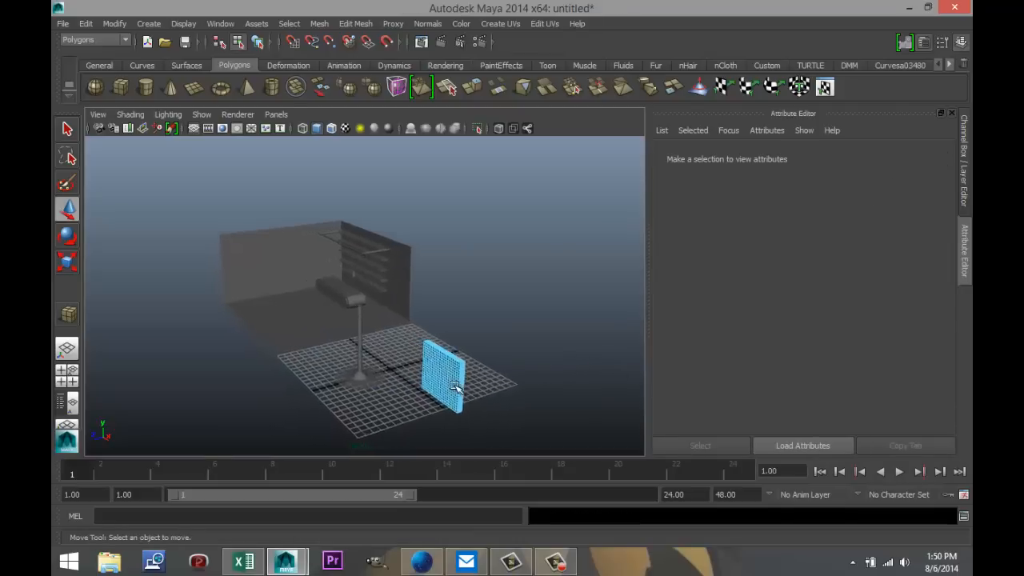
pyautogui.scroll(-10, 472, 401)
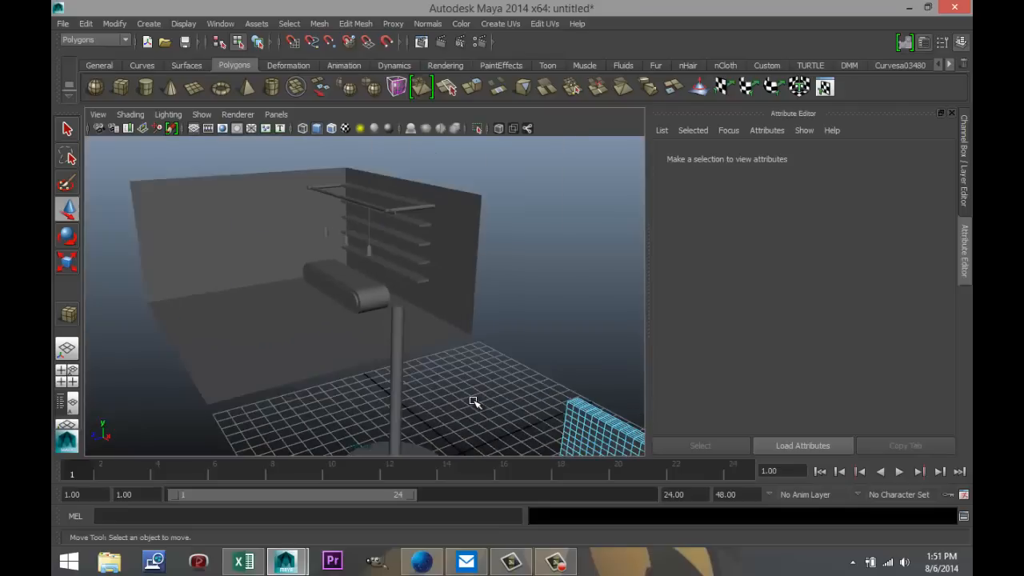
pyautogui.keyDown('alt'); pyautogui.moveTo(450, 373); pyautogui.dragTo(356, 272); pyautogui.keyUp('alt')
pyautogui.scroll(5, 393, 317)
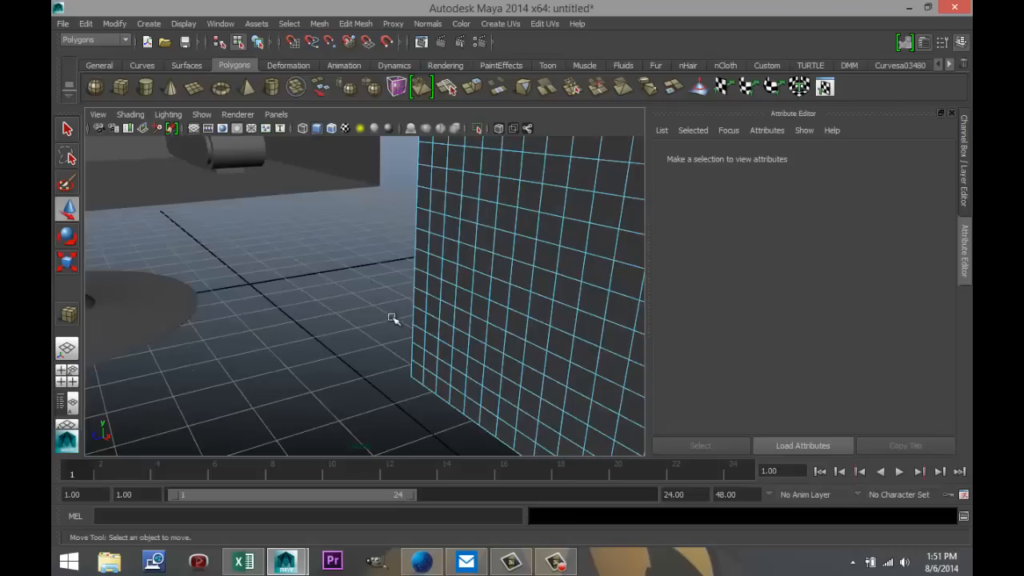
pyautogui.scroll(-5, 405, 325)
pyautogui.keyDown('alt'); pyautogui.moveTo(527, 354); pyautogui.dragTo(455, 322, button='middle'); pyautogui.keyUp('alt')
pyautogui.keyDown('alt'); pyautogui.moveTo(454, 322); pyautogui.dragTo(527, 350); pyautogui.keyUp('alt')
pyautogui.scroll(10, 527, 350)
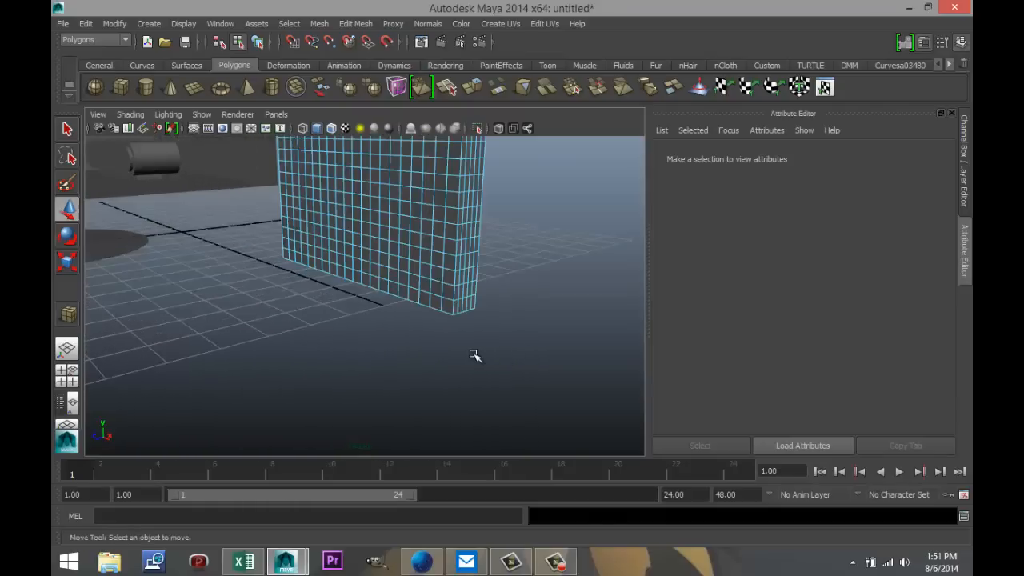
pyautogui.scroll(-5, 494, 357)
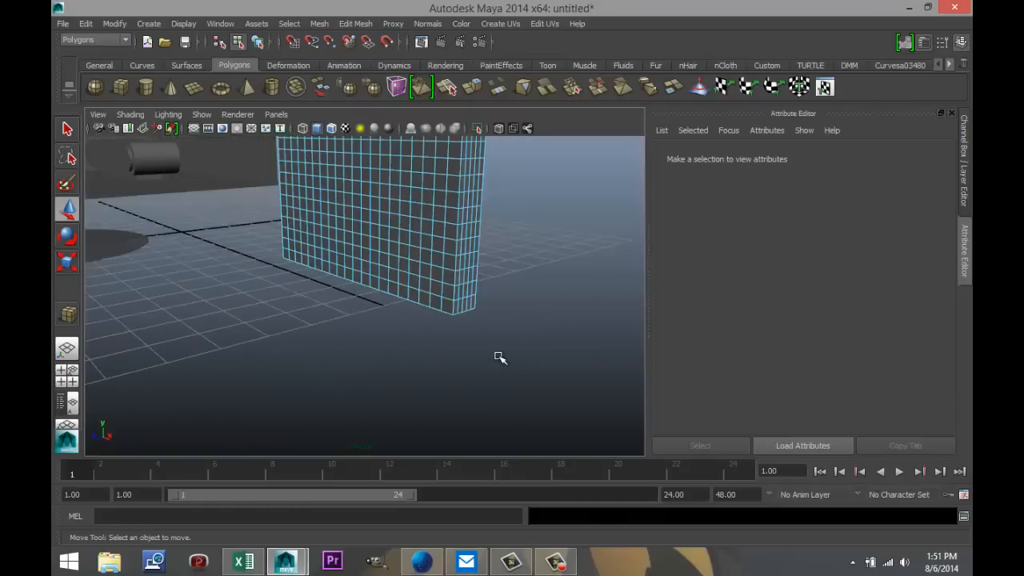
# Select the two lowest rows of faces running around the slab.
pyautogui.click(449, 296)
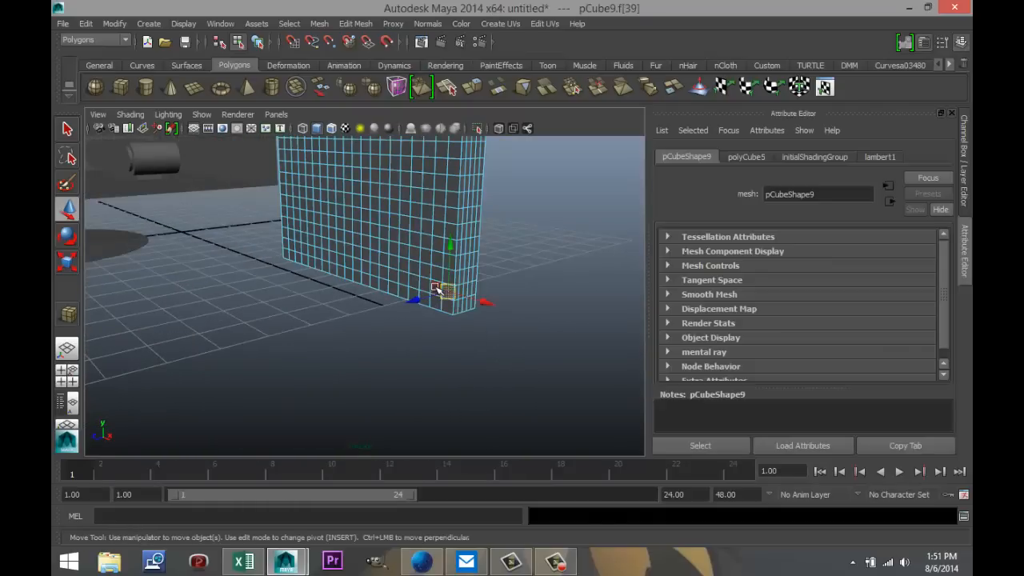
pyautogui.keyDown('shift'); pyautogui.doubleClick(437, 289); pyautogui.keyUp('shift')
pyautogui.keyDown('shift'); pyautogui.click(444, 308); pyautogui.keyUp('shift')
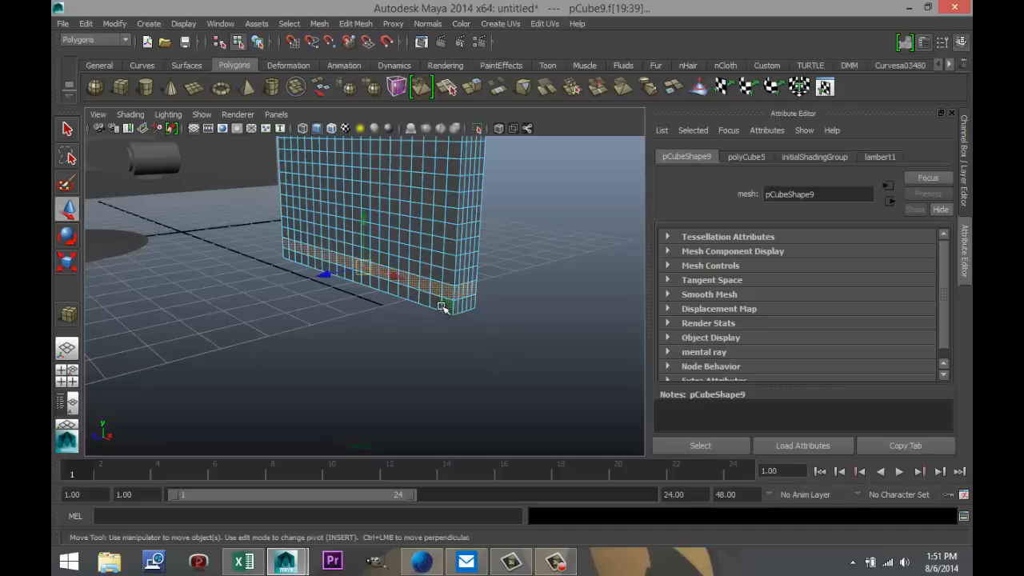
pyautogui.keyDown('shift'); pyautogui.doubleClick(434, 307); pyautogui.keyUp('shift')
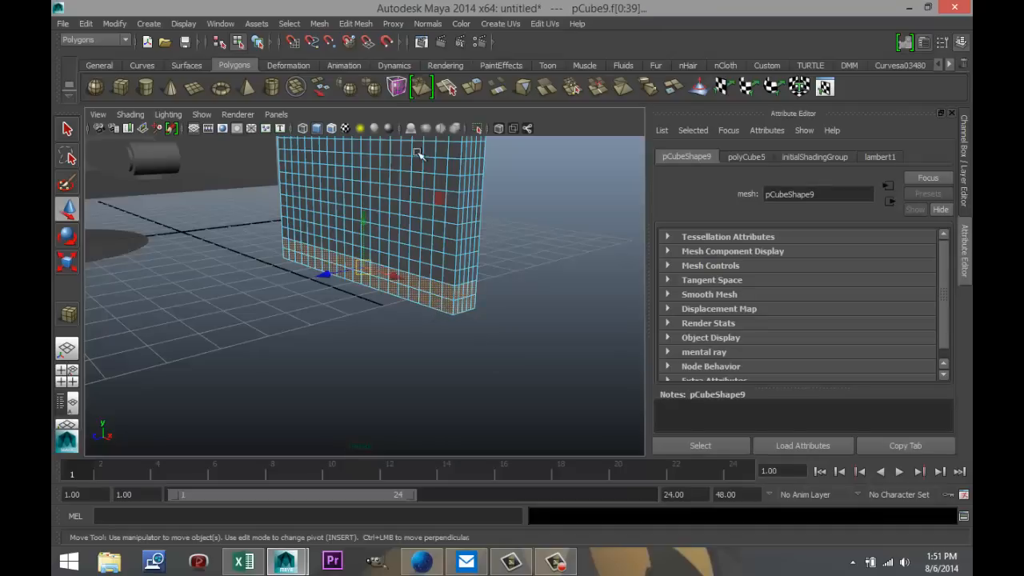
# Extrude the selected bottom faces and pull them forward along Z to about 3.1, forming a horizontal seat plate.
pyautogui.click(355, 24)
pyautogui.click(384, 72)
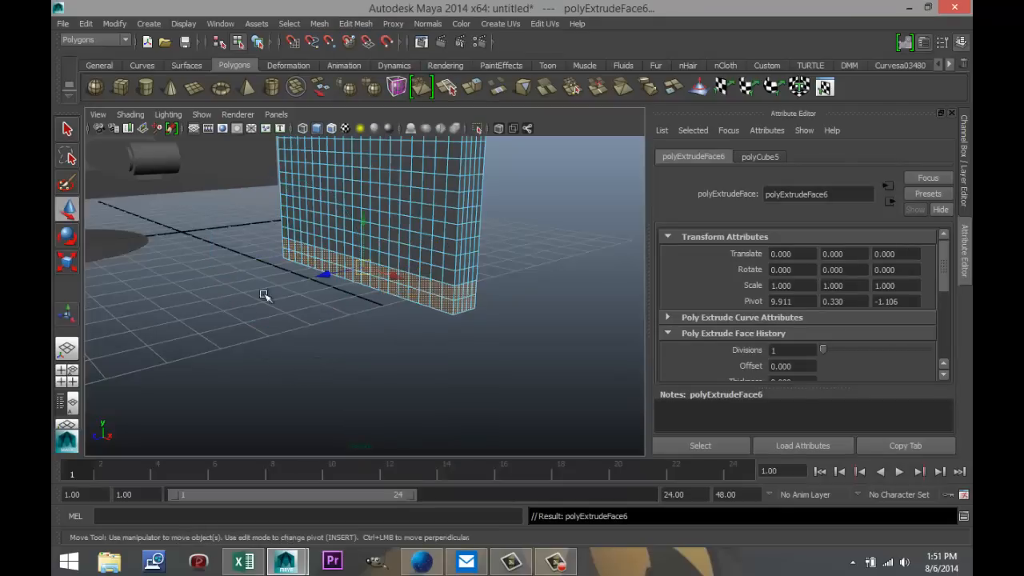
pyautogui.moveTo(325, 277); pyautogui.dragTo(161, 320)
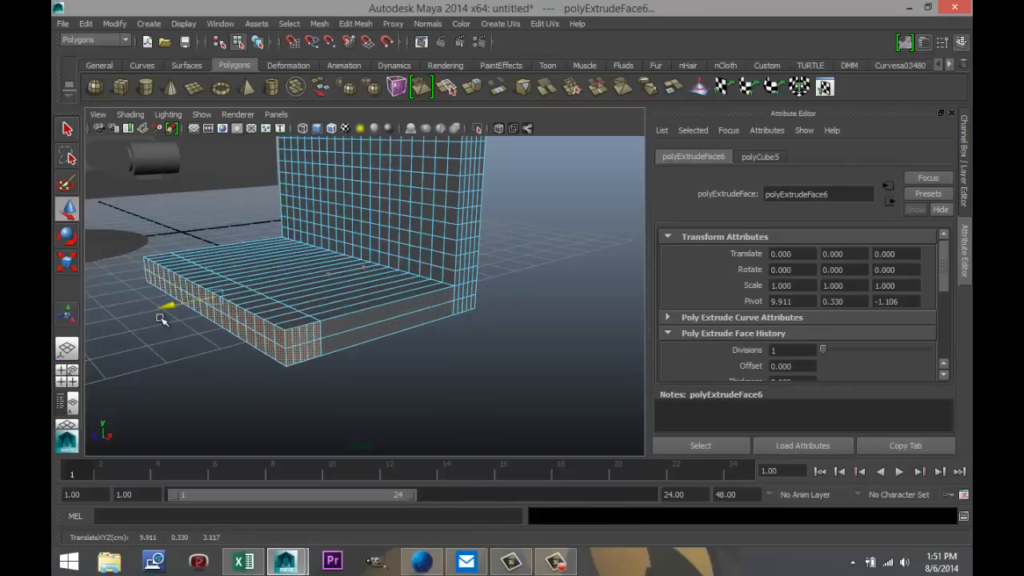
# Show the side view on its own with shaded display.
pyautogui.click(67, 376)
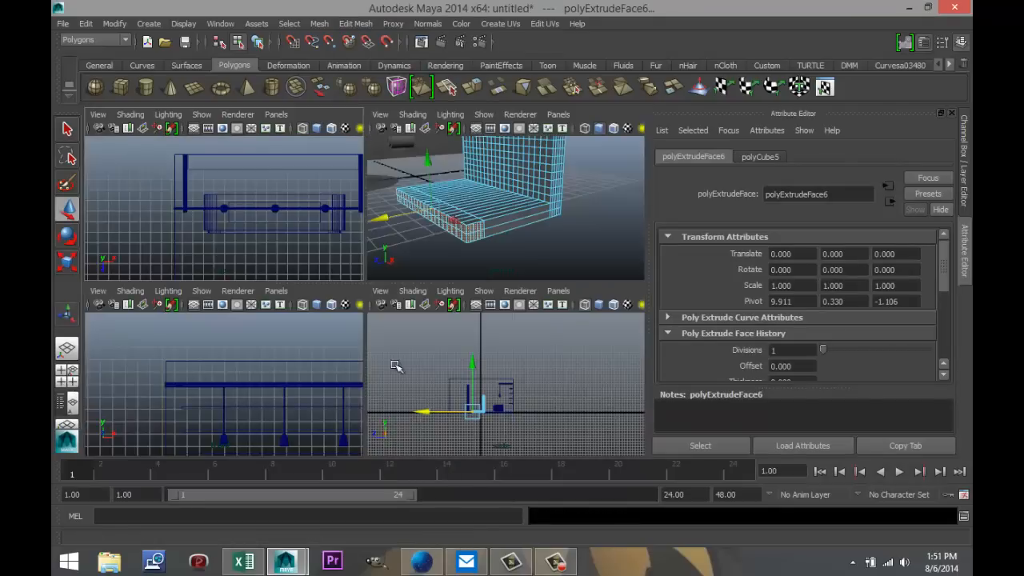
pyautogui.scroll(5, 515, 396)
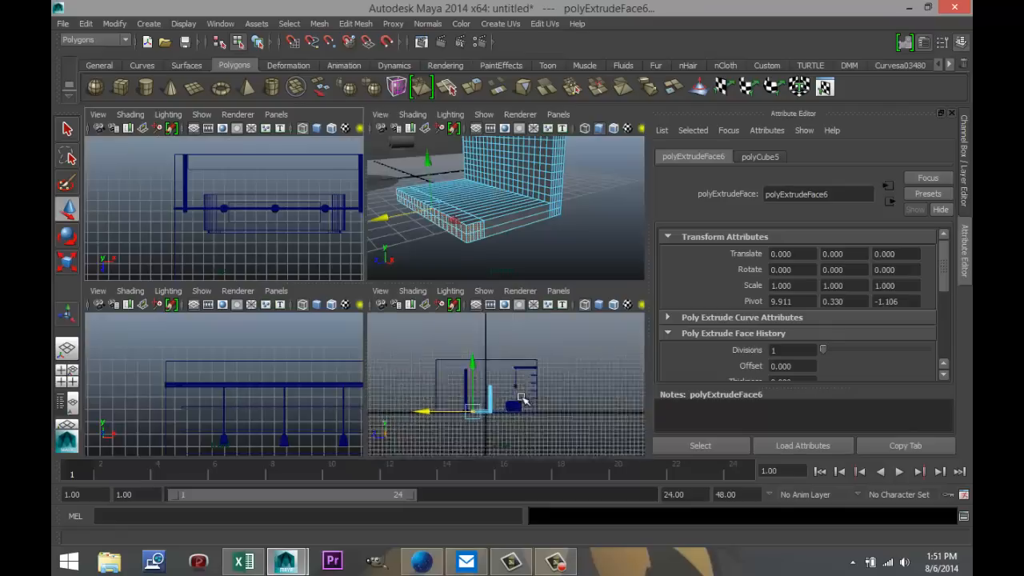
pyautogui.press('space')
pyautogui.scroll(-5, 508, 387)
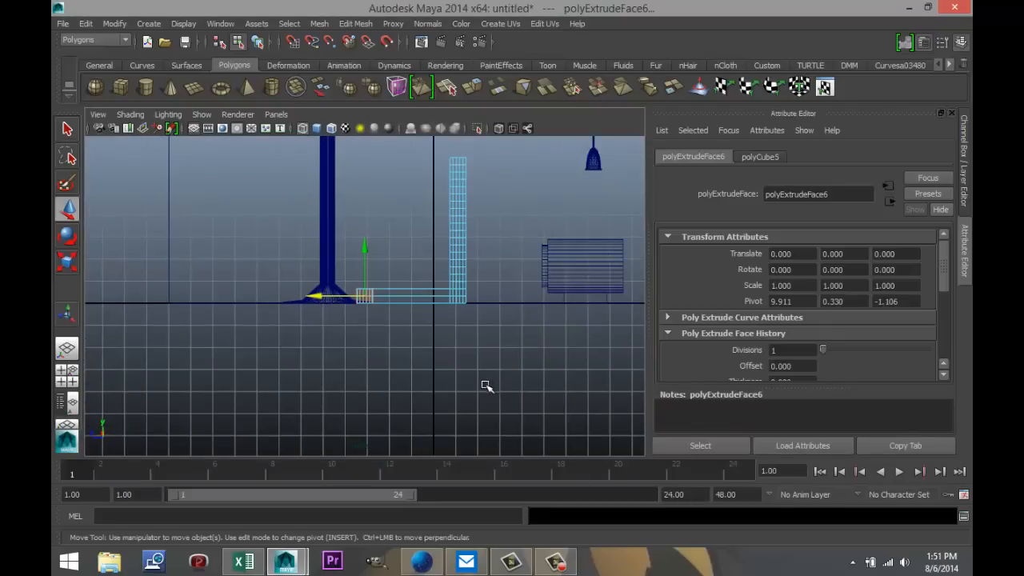
pyautogui.press('5')
pyautogui.scroll(6, 472, 387)
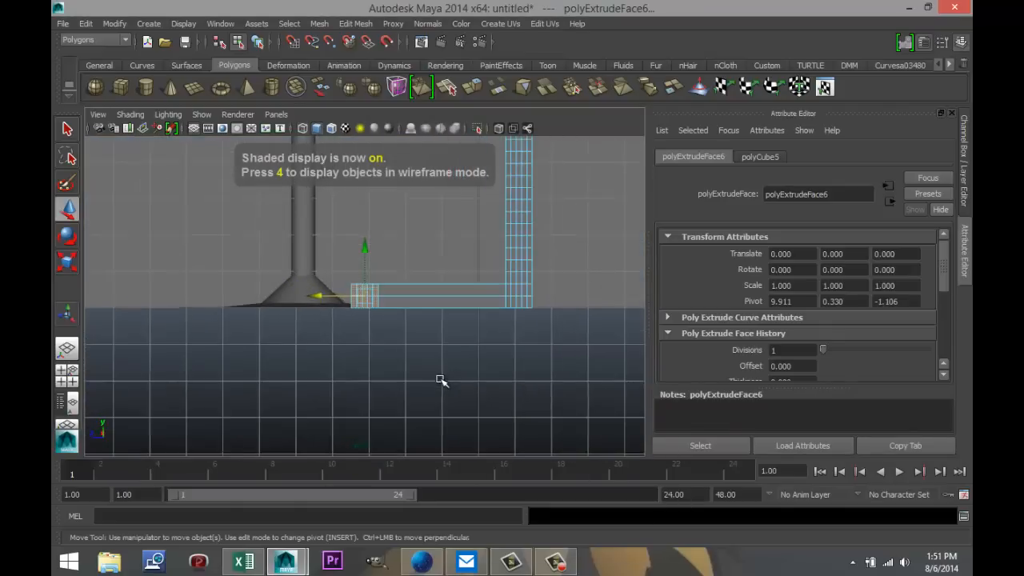
# Lengthen the seat plate by moving its extruded end faces forward until they line up with the pole.
pyautogui.scroll(2, 368, 342)
pyautogui.moveTo(316, 296); pyautogui.dragTo(280, 297)
pyautogui.scroll(-4, 400, 366)
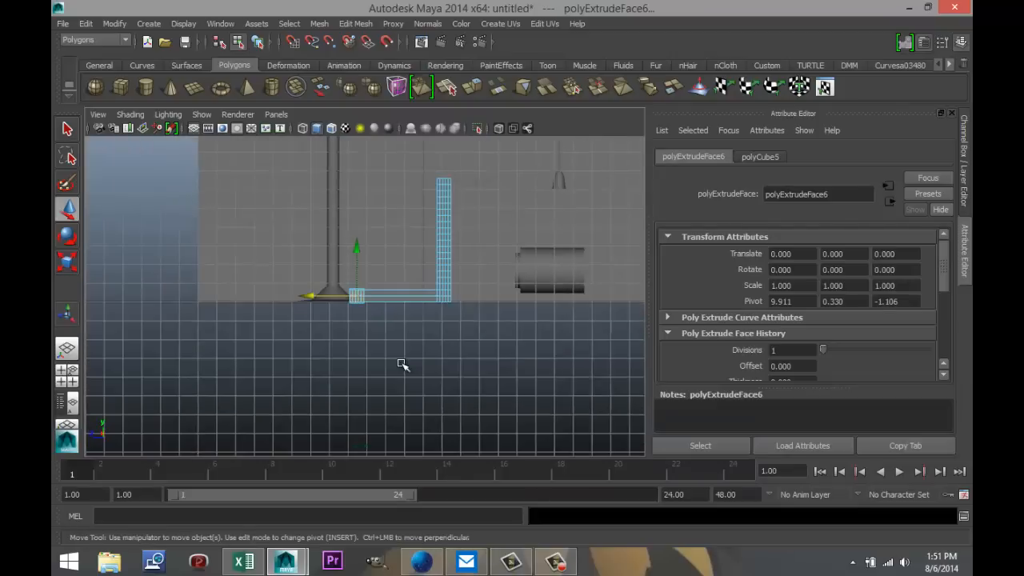
pyautogui.scroll(-2, 333, 326)
pyautogui.moveTo(314, 297); pyautogui.dragTo(297, 296)
pyautogui.scroll(3, 361, 359)
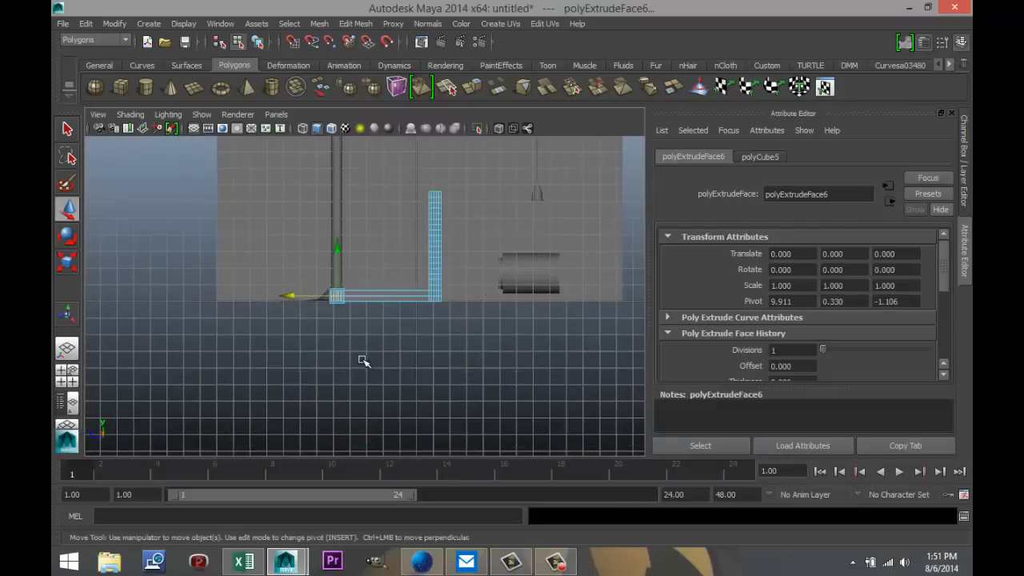
pyautogui.scroll(2, 361, 359)
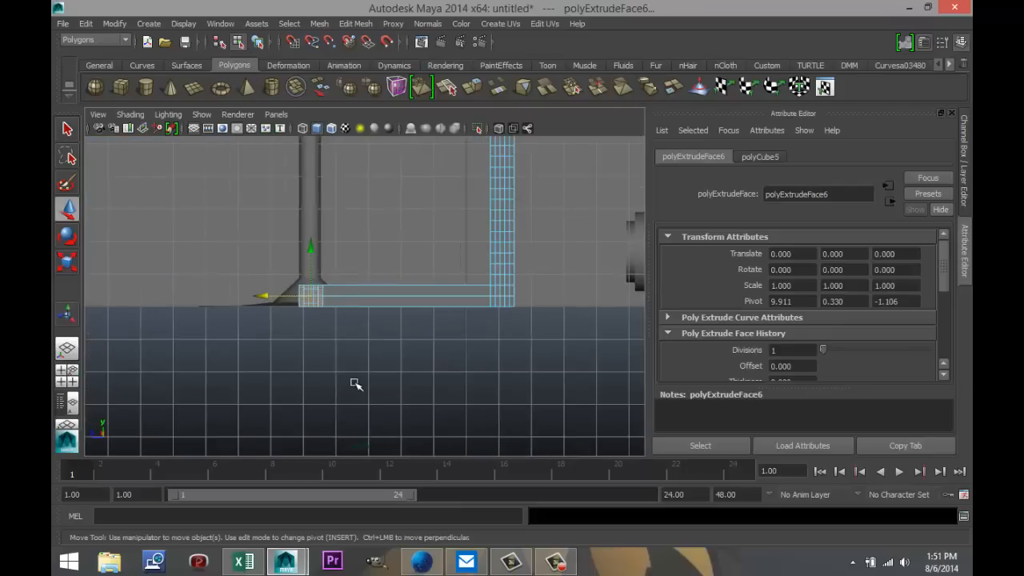
pyautogui.keyDown('alt'); pyautogui.moveTo(358, 386); pyautogui.dragTo(361, 411, button='middle'); pyautogui.keyUp('alt')
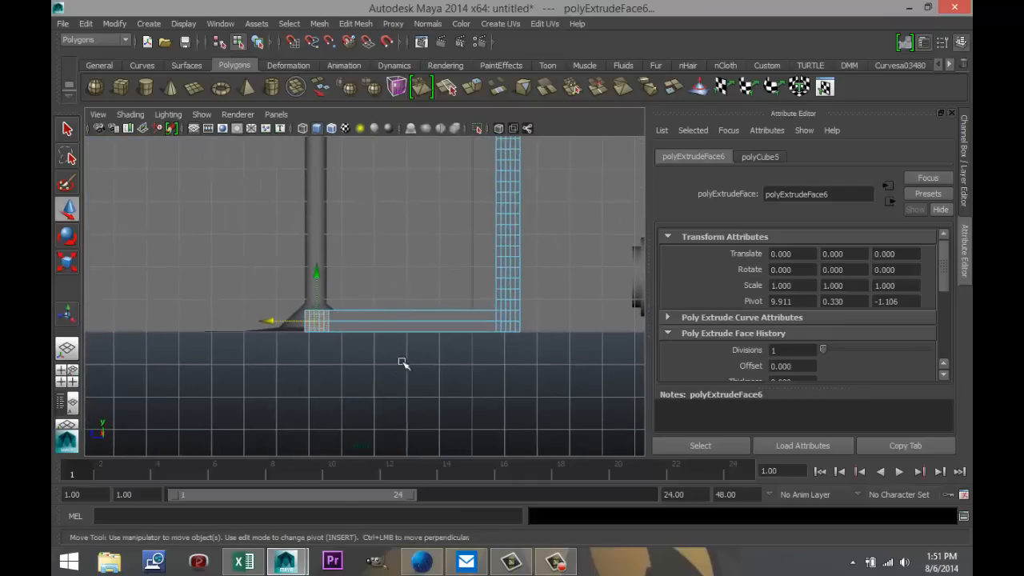
# Insert ten edge loops along the side of the seat plate, spaced between its front end and the backrest.
pyautogui.click(356, 23)
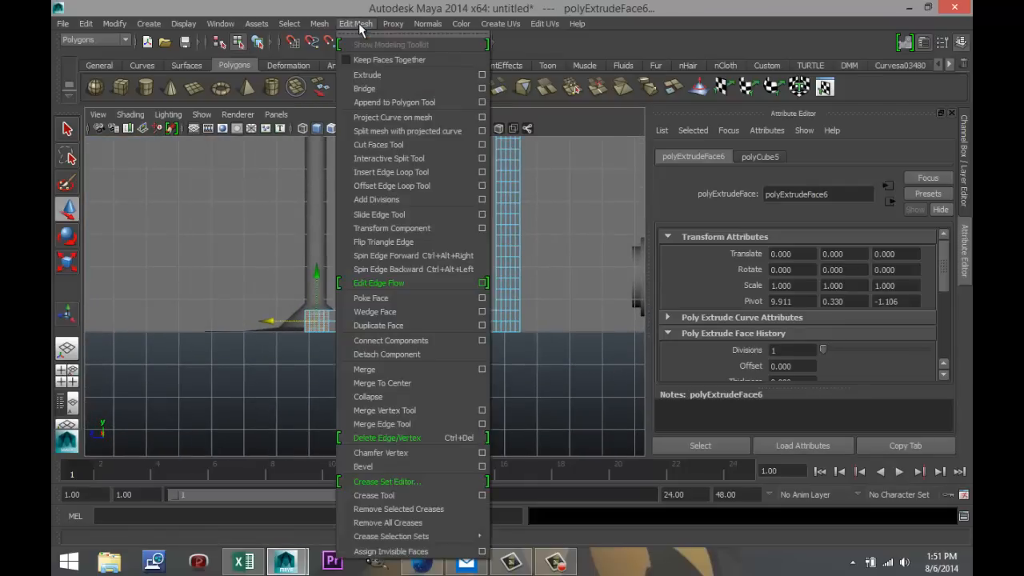
pyautogui.click(420, 173)
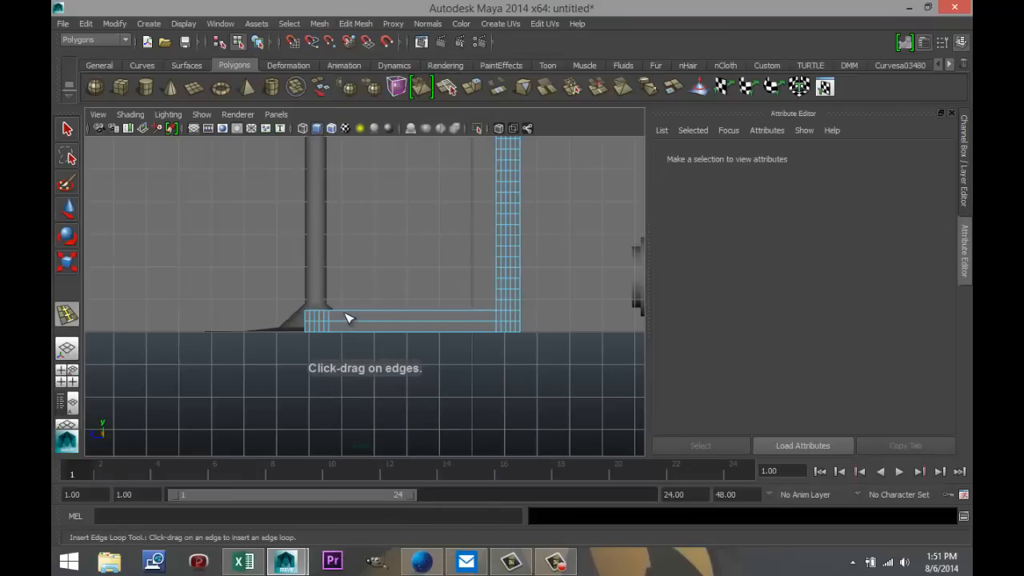
pyautogui.click(345, 312)
pyautogui.click(353, 313)
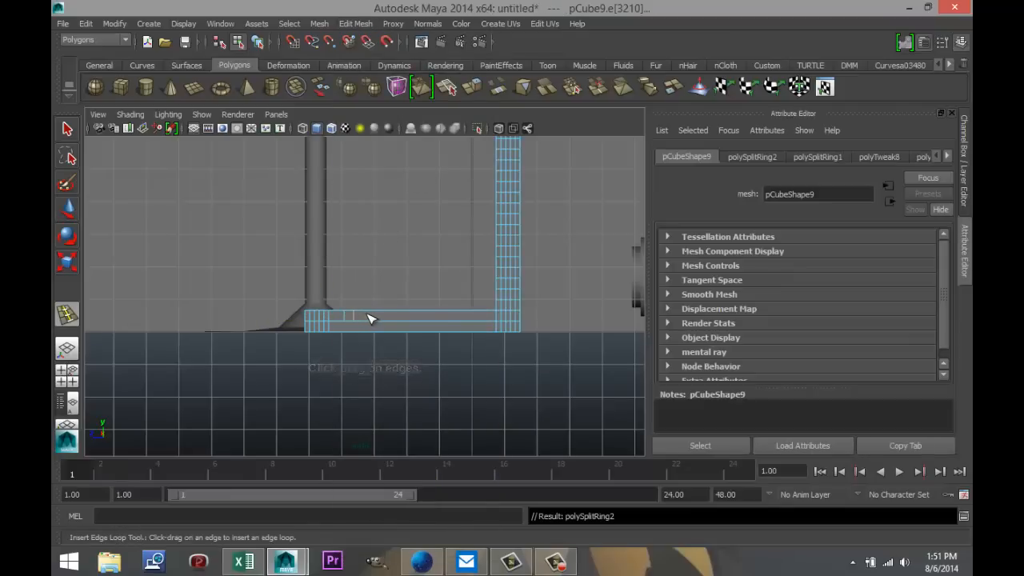
pyautogui.click(367, 313)
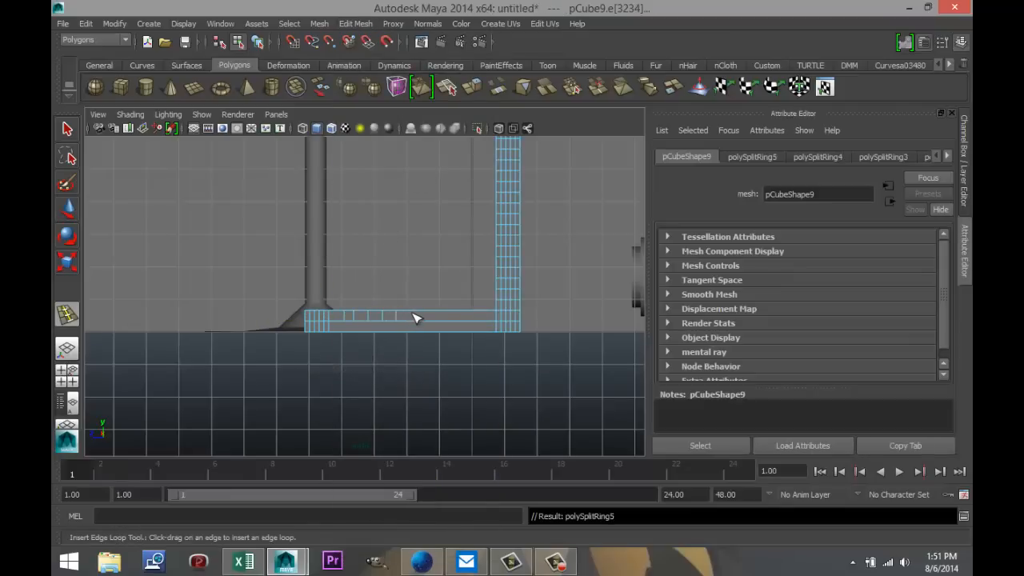
pyautogui.click(426, 317)
pyautogui.click(418, 313)
pyautogui.click(426, 313)
pyautogui.click(440, 313)
pyautogui.click(453, 312)
pyautogui.click(467, 316)
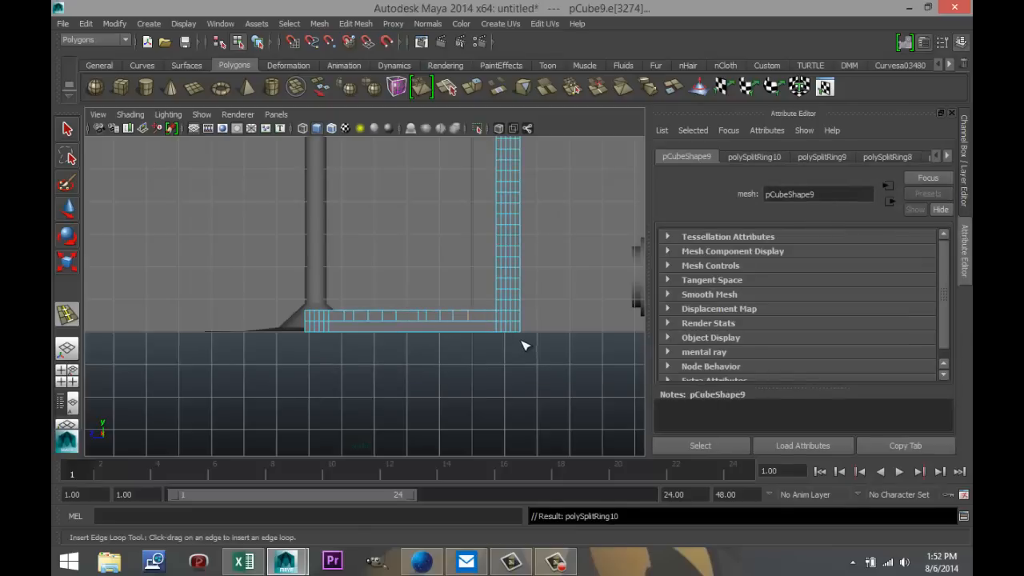
# Move the top six vertex rows of the backrest slightly backward to Z about -1.14, and turn on wireframe display.
pyautogui.scroll(-2, 524, 345)
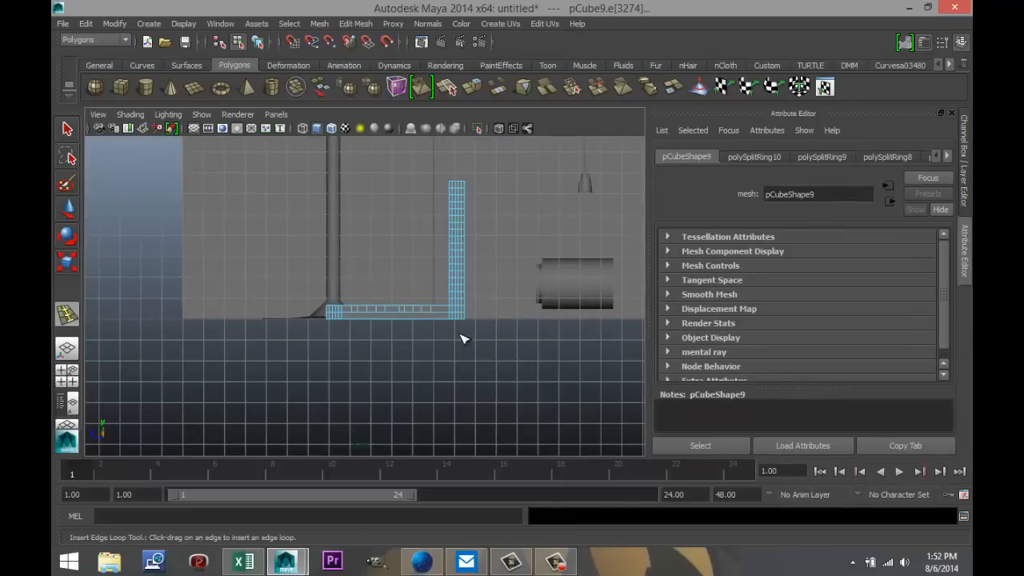
pyautogui.keyDown('alt'); pyautogui.moveTo(462, 339); pyautogui.dragTo(380, 402, button='middle'); pyautogui.keyUp('alt')
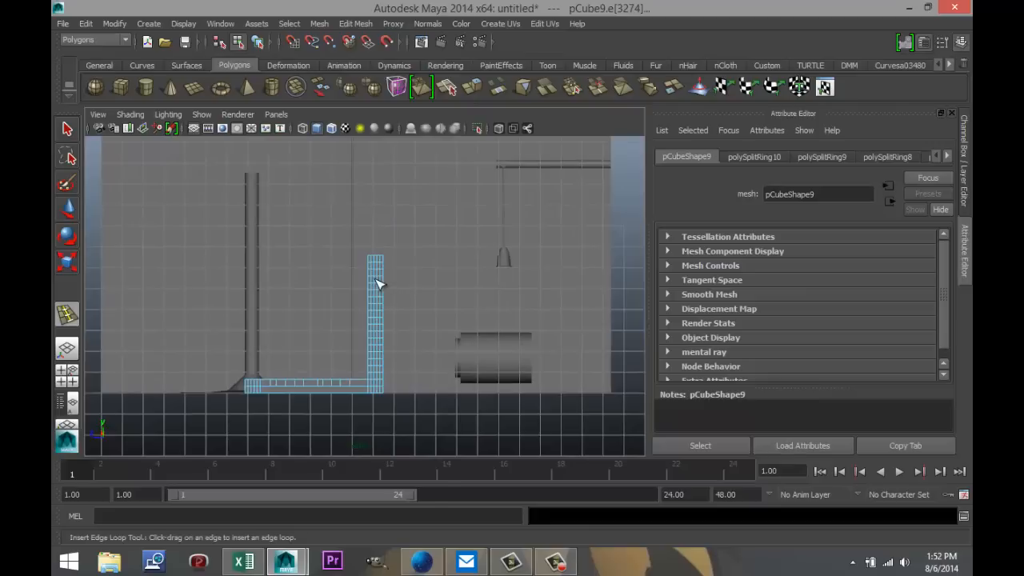
pyautogui.moveTo(379, 284); pyautogui.dragTo(336, 274, button='right')
pyautogui.scroll(1, 399, 341)
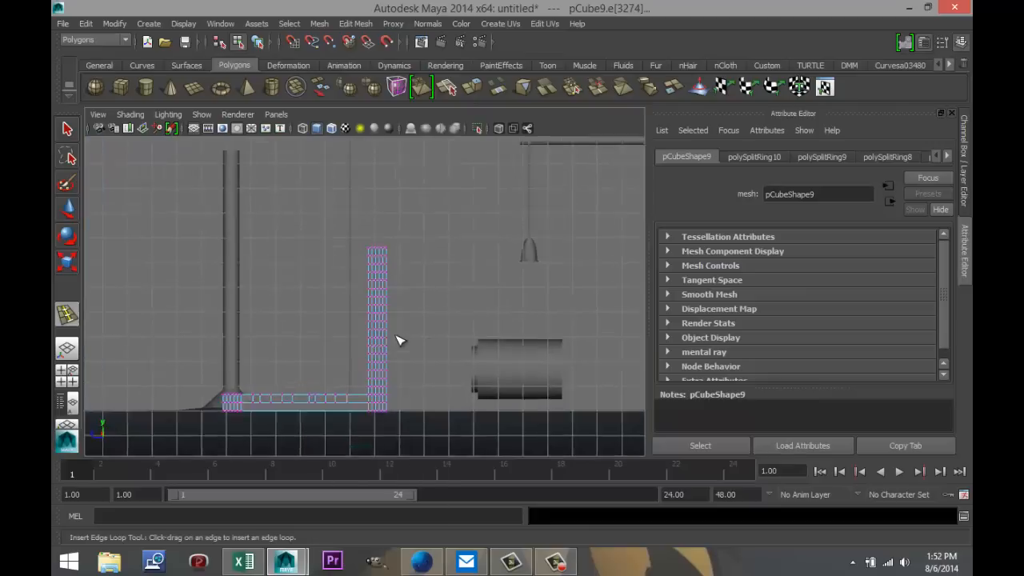
pyautogui.scroll(2, 399, 340)
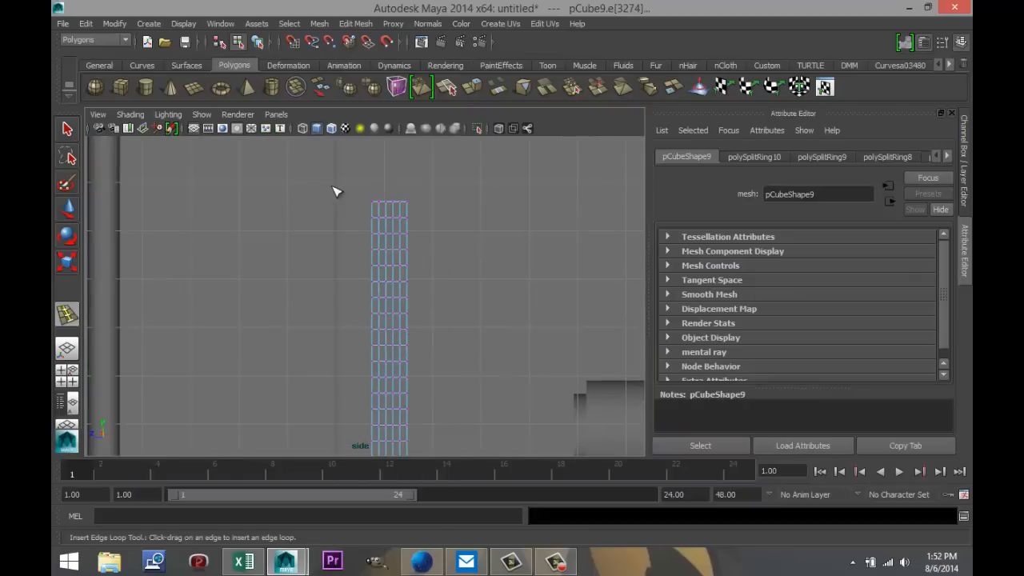
pyautogui.moveTo(447, 293); pyautogui.dragTo(449, 294)
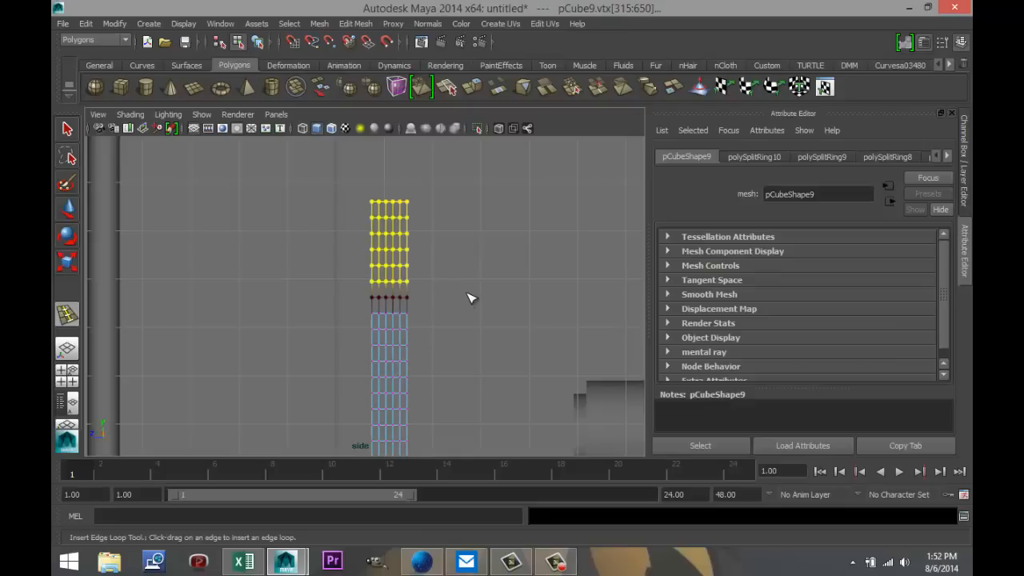
pyautogui.press('w')
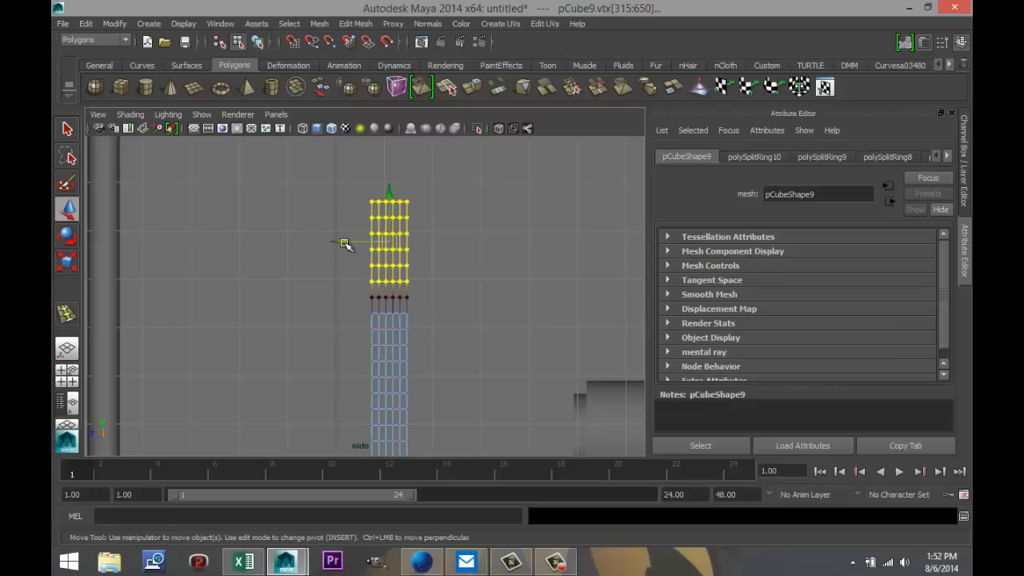
pyautogui.moveTo(345, 242); pyautogui.dragTo(341, 242)
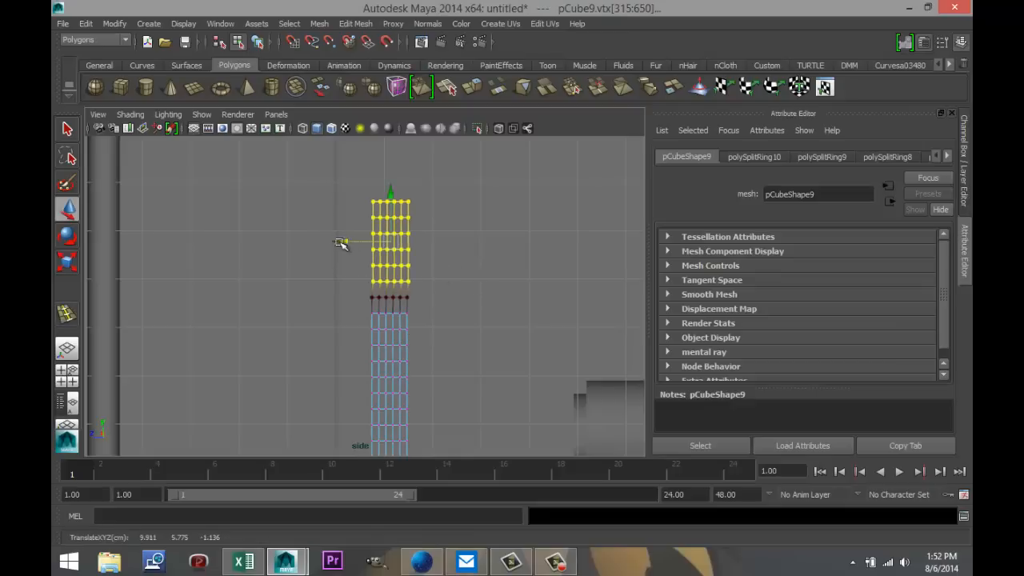
pyautogui.click(343, 195)
pyautogui.hotkey('ctrl', 'z')
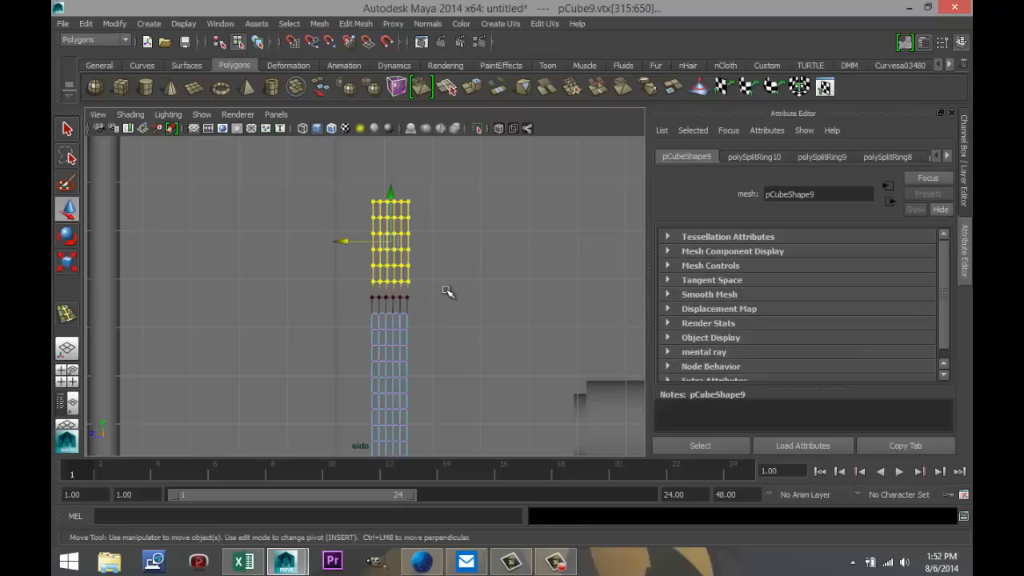
pyautogui.click(346, 241)
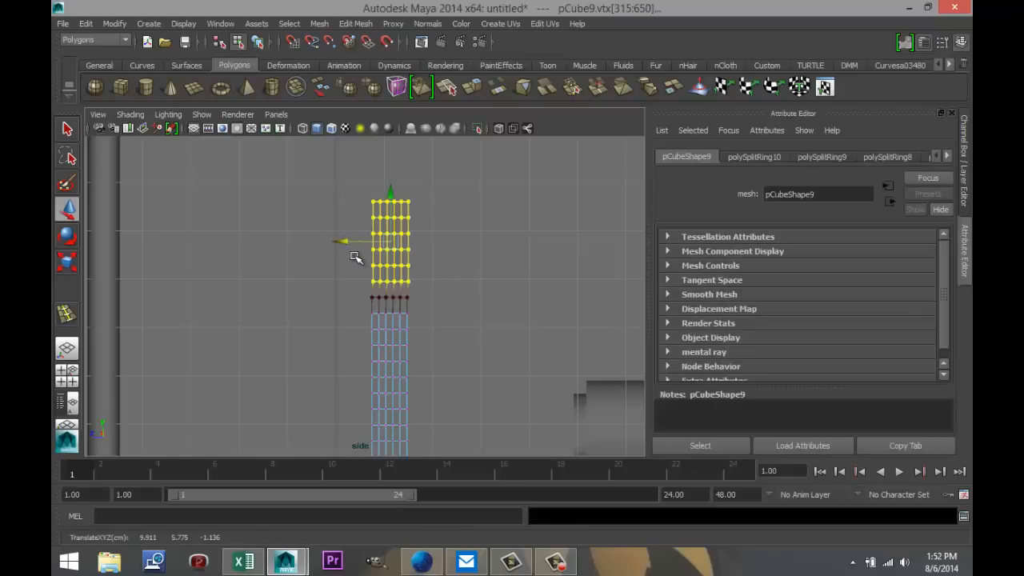
pyautogui.press('4')
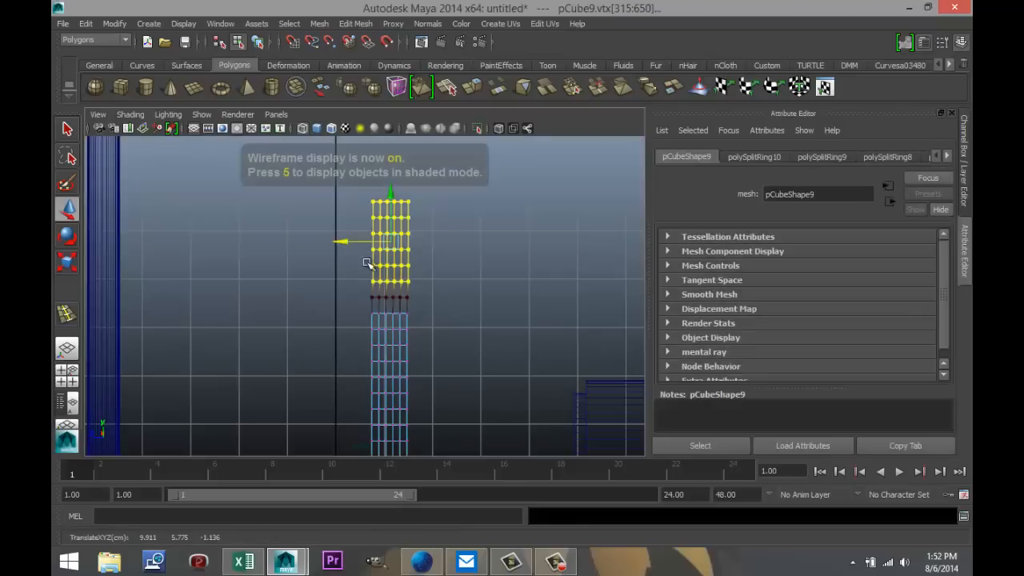
# Shift the backrest's top five vertex rows backward to Z about -1.17, and the top four rows slightly farther.
pyautogui.click(476, 269)
pyautogui.moveTo(365, 192); pyautogui.dragTo(442, 268)
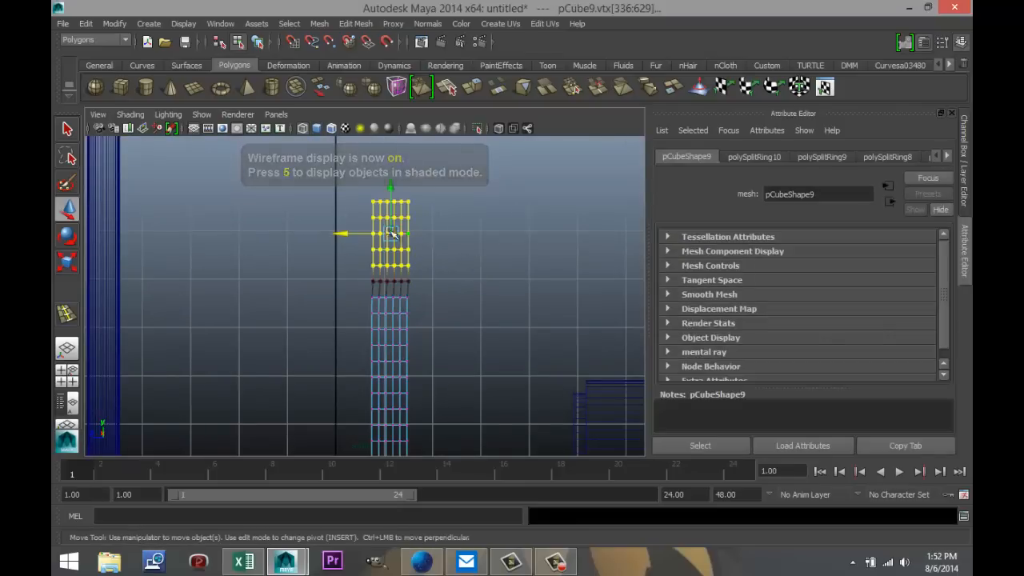
pyautogui.moveTo(345, 233); pyautogui.dragTo(348, 234)
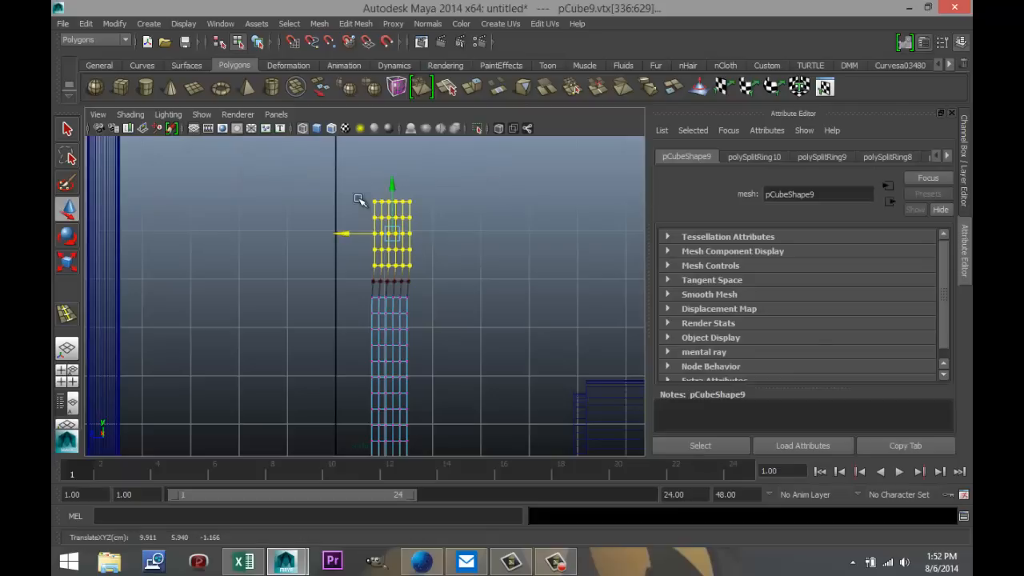
pyautogui.click(343, 183)
pyautogui.moveTo(343, 184); pyautogui.dragTo(441, 254)
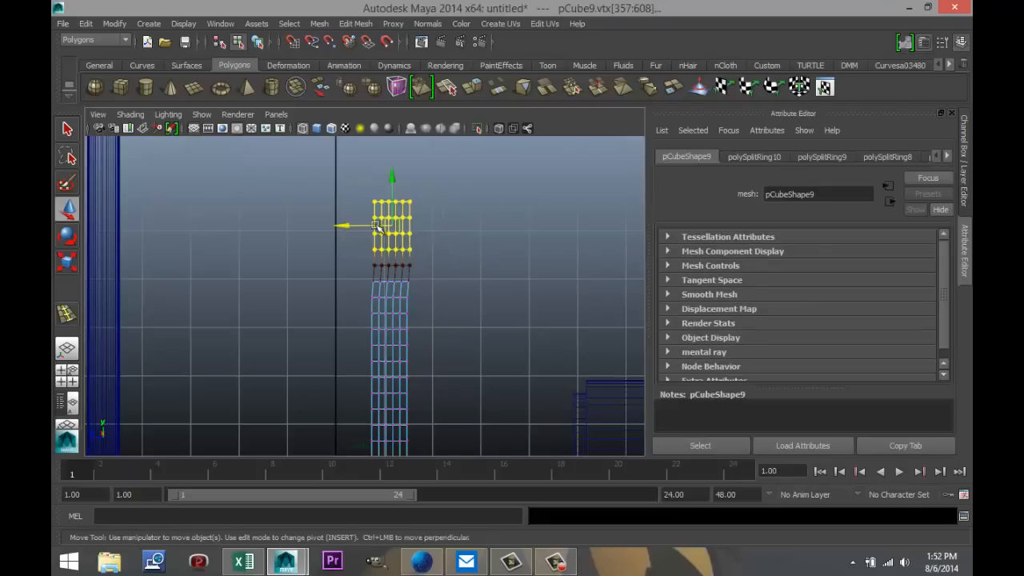
pyautogui.moveTo(343, 226); pyautogui.dragTo(348, 225)
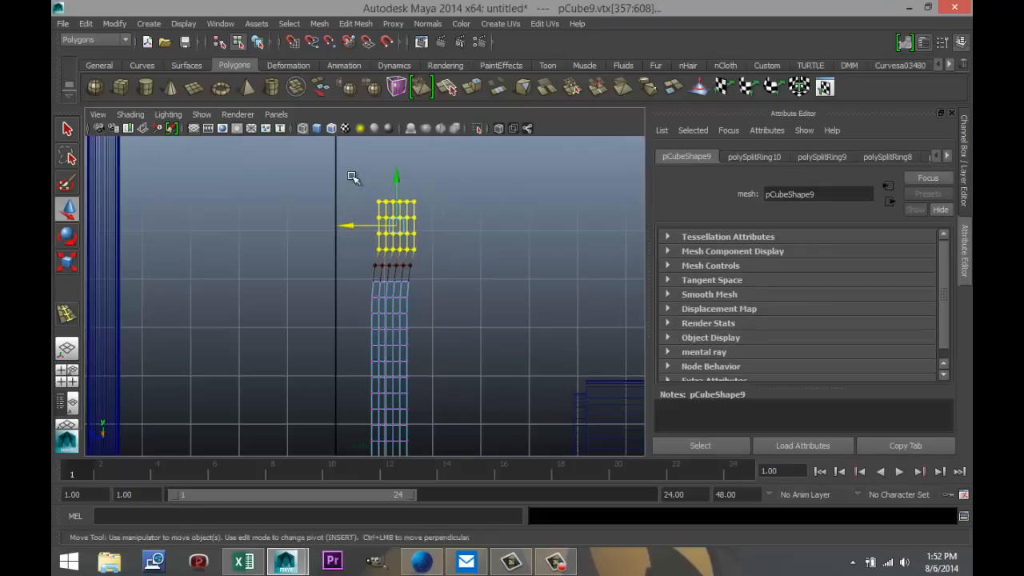
# Continue the backrest's backward curve by shifting the top three, top two and topmost vertex rows in turn, the topmost to Z about -1.55.
pyautogui.moveTo(351, 176); pyautogui.dragTo(444, 244)
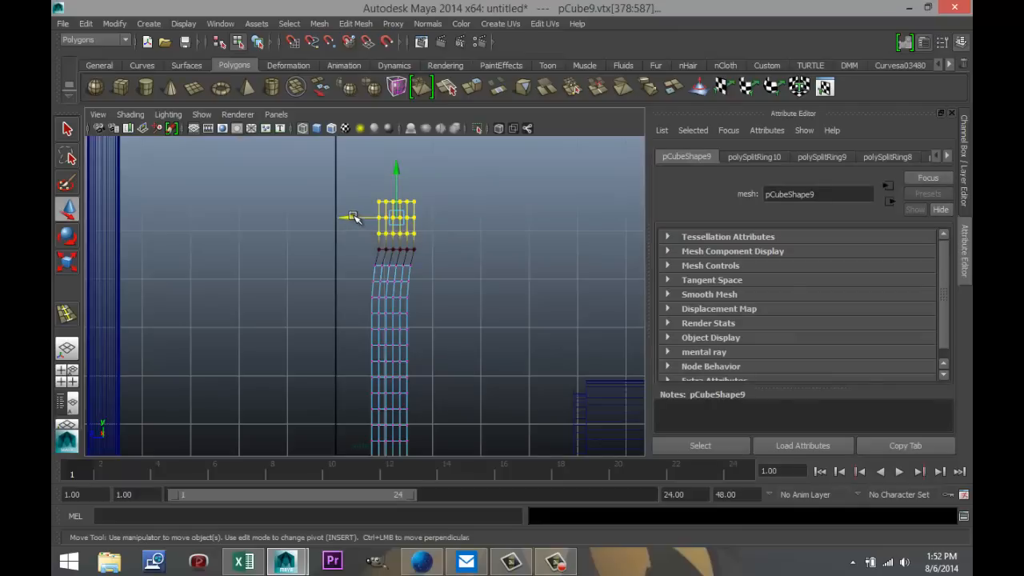
pyautogui.moveTo(354, 218); pyautogui.dragTo(358, 217)
pyautogui.click(352, 179)
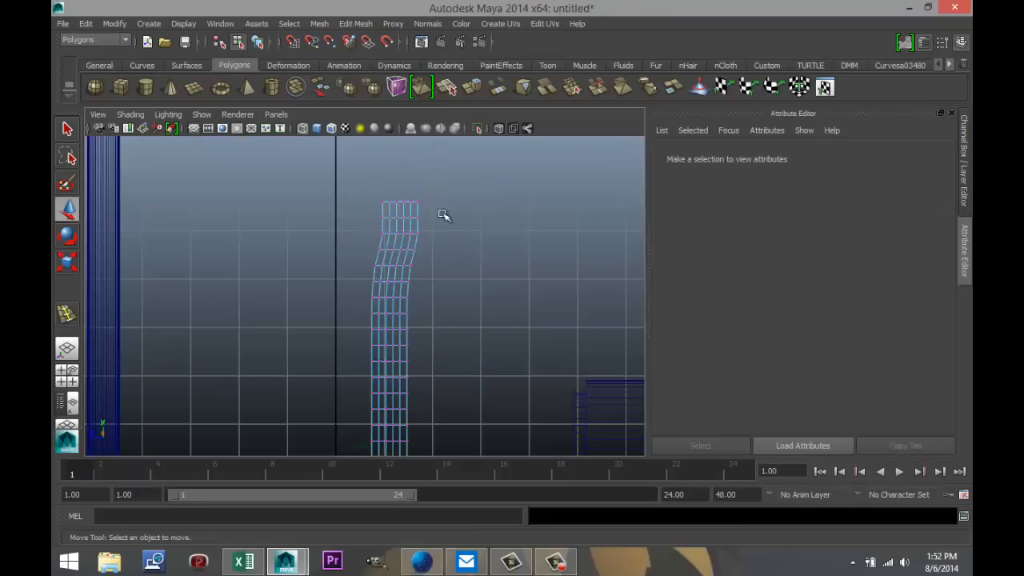
pyautogui.moveTo(443, 215); pyautogui.dragTo(446, 226)
pyautogui.moveTo(358, 209); pyautogui.dragTo(449, 212)
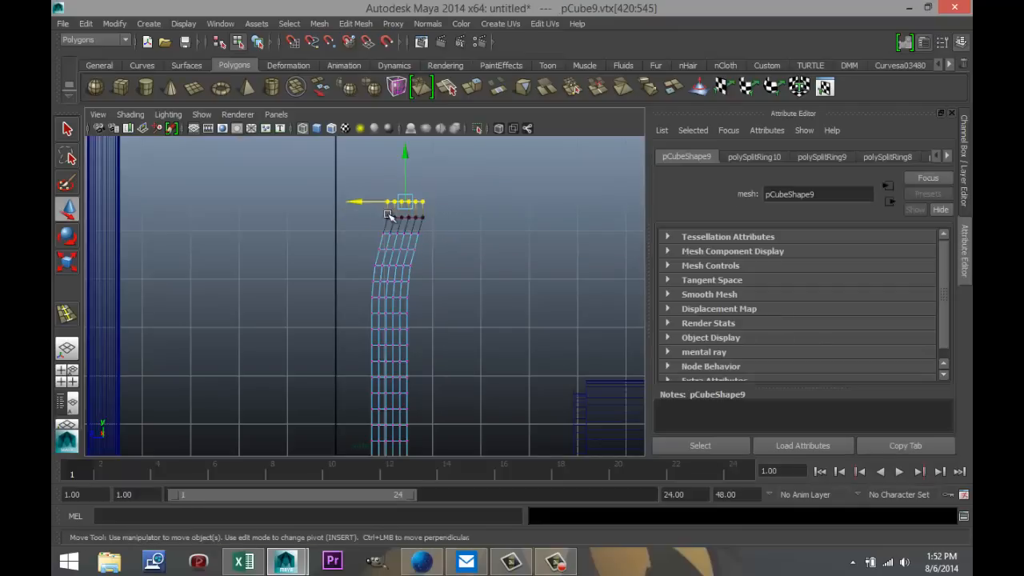
pyautogui.moveTo(358, 202); pyautogui.dragTo(364, 201)
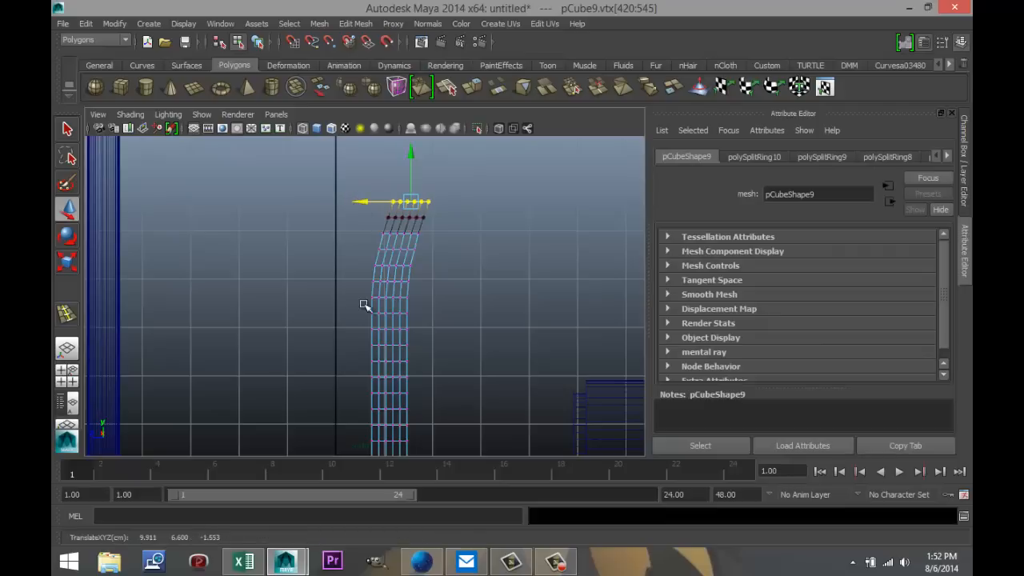
# Try to curve the seat plate's front end downward by lowering progressively fewer of its end vertex columns.
pyautogui.scroll(-5, 359, 304)
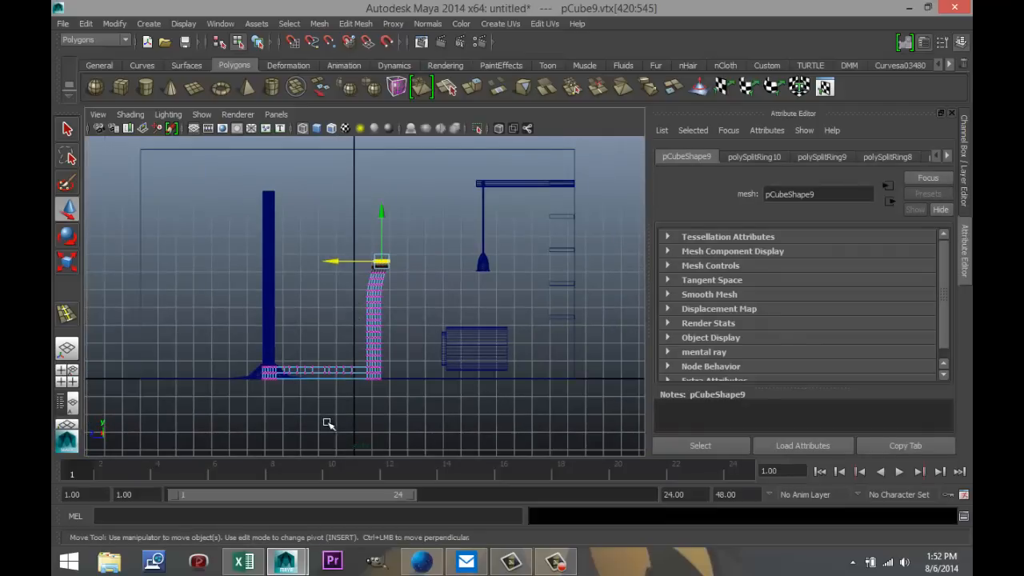
pyautogui.keyDown('alt'); pyautogui.moveTo(328, 423); pyautogui.dragTo(421, 369, button='middle'); pyautogui.keyUp('alt')
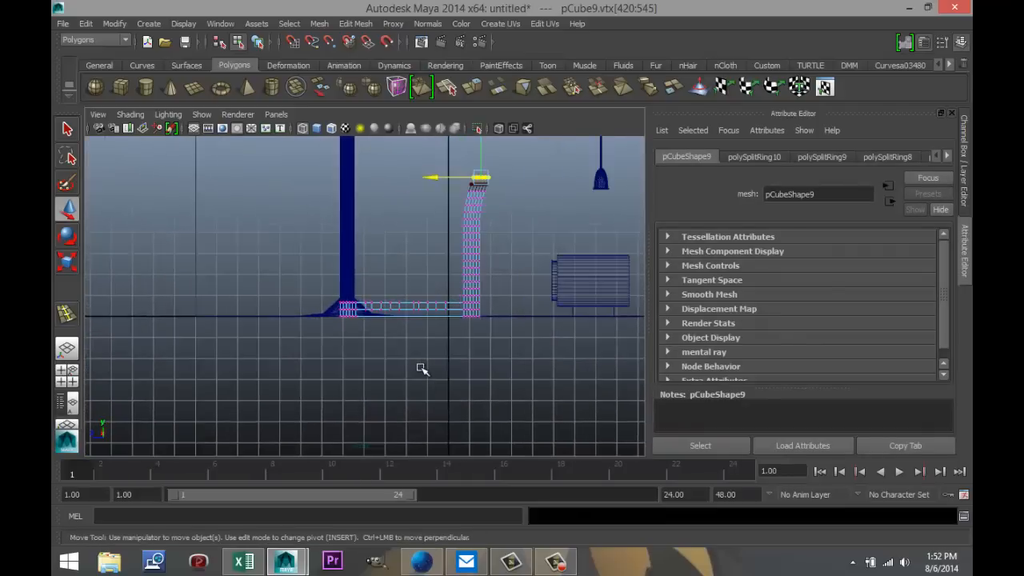
pyautogui.scroll(5, 422, 369)
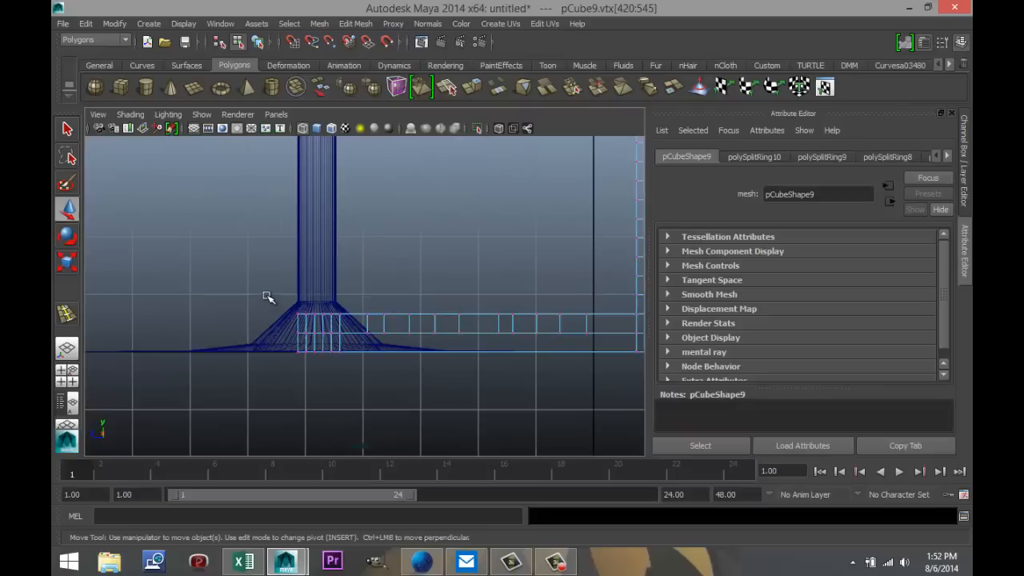
pyautogui.moveTo(268, 297); pyautogui.dragTo(353, 385)
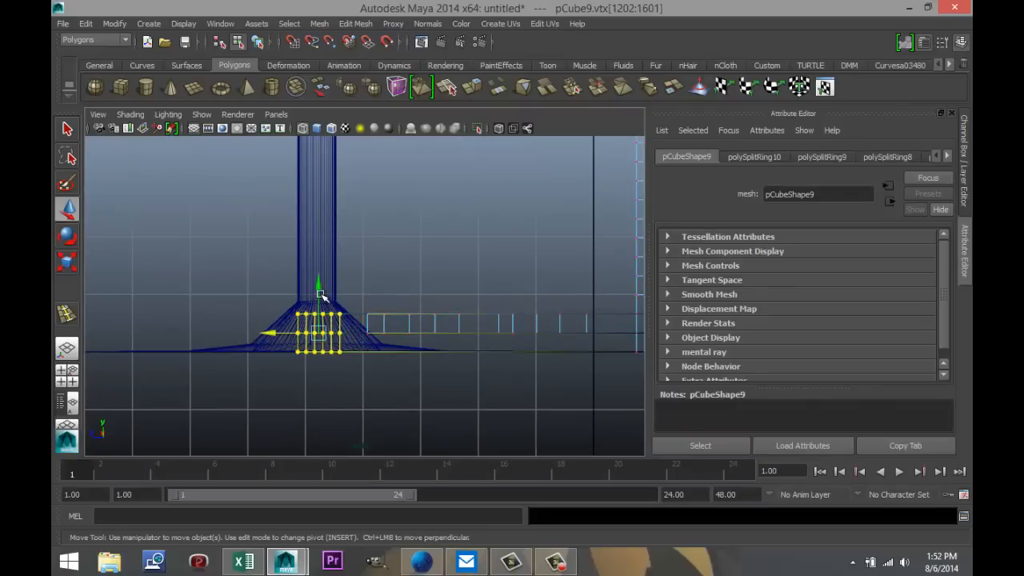
pyautogui.moveTo(317, 290); pyautogui.dragTo(332, 359)
pyautogui.click(244, 298)
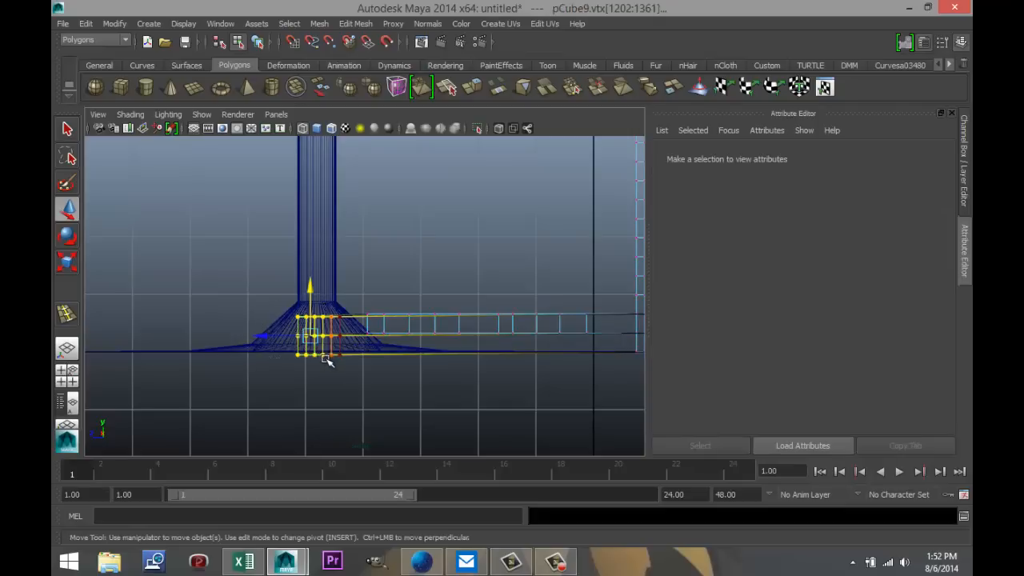
pyautogui.moveTo(308, 287); pyautogui.dragTo(310, 292)
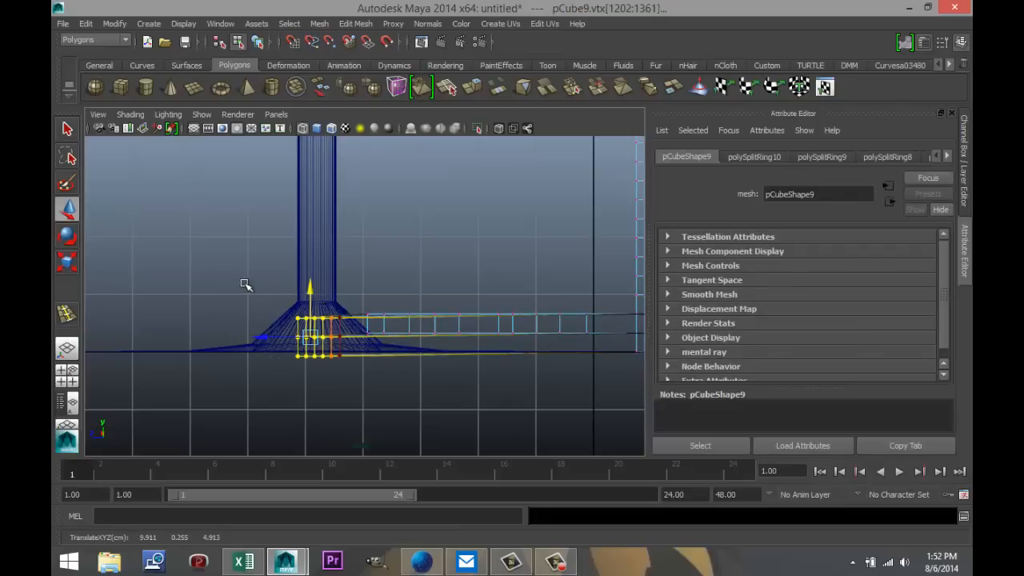
pyautogui.click(278, 300)
pyautogui.moveTo(323, 359); pyautogui.dragTo(320, 360)
pyautogui.moveTo(303, 289); pyautogui.dragTo(305, 294)
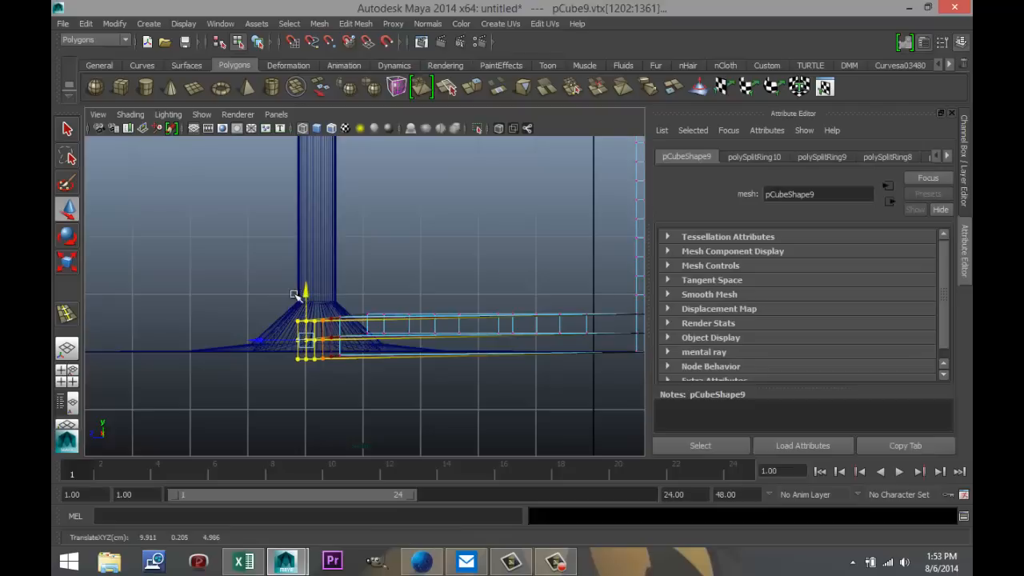
pyautogui.click(248, 302)
pyautogui.moveTo(312, 342); pyautogui.dragTo(311, 373)
pyautogui.moveTo(298, 298); pyautogui.dragTo(292, 308)
# Show the perspective view on its own and examine the shape of the seat plate's front edge.
pyautogui.click(67, 375)
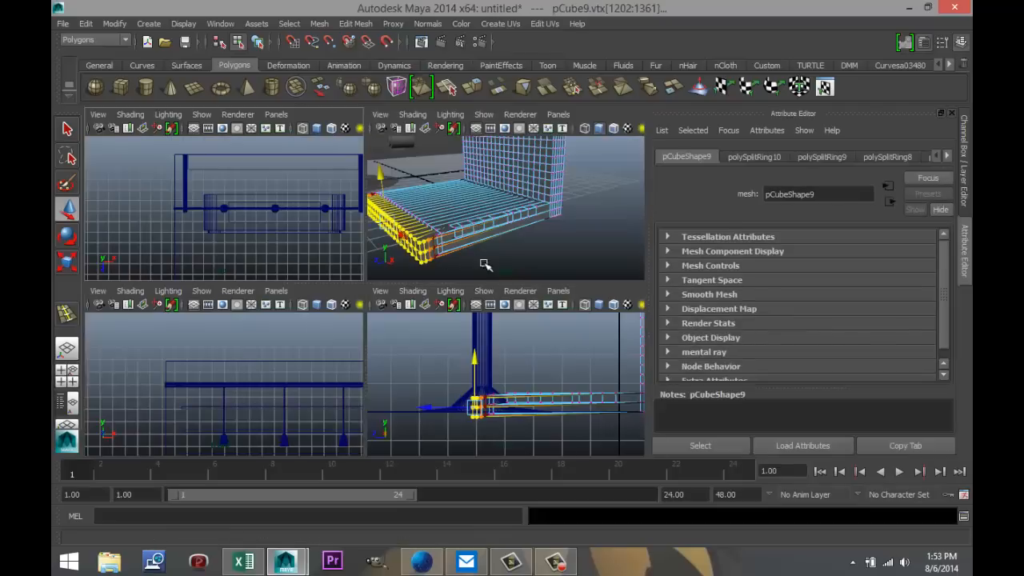
pyautogui.press('space')
pyautogui.click(396, 373)
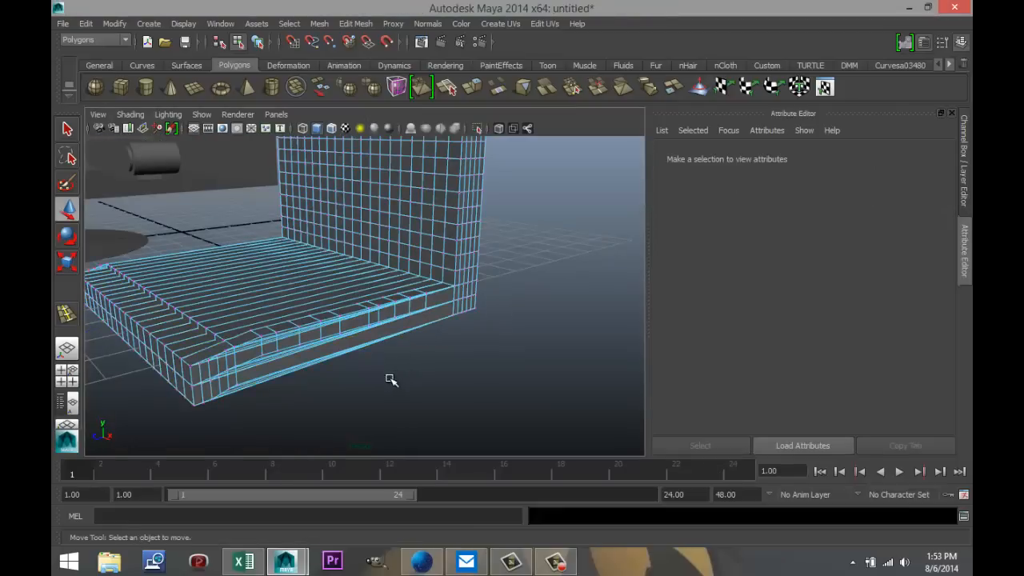
pyautogui.keyDown('alt'); pyautogui.moveTo(432, 363); pyautogui.dragTo(378, 369); pyautogui.keyUp('alt')
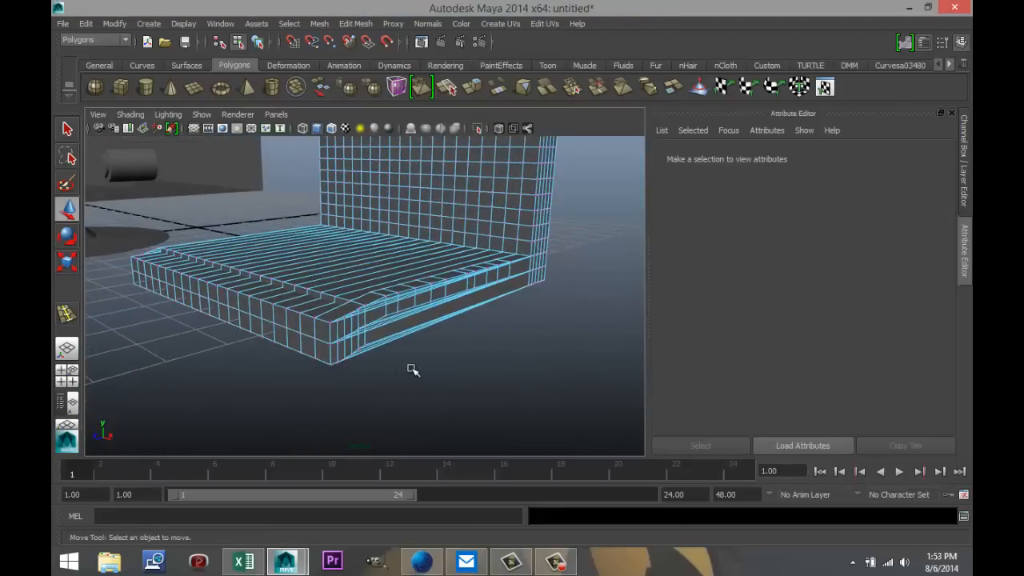
pyautogui.scroll(-3, 415, 369)
pyautogui.scroll(6, 418, 369)
pyautogui.scroll(-6, 425, 365)
# Undo the lowering of the vertices at the seat plate's front end.
pyautogui.hotkey('ctrl', 'z')
pyautogui.hotkey('ctrl', 'z')
pyautogui.hotkey('ctrl', 'z')
pyautogui.hotkey('ctrl', 'z')
pyautogui.hotkey('ctrl', 'z')
pyautogui.hotkey('ctrl', 'z')
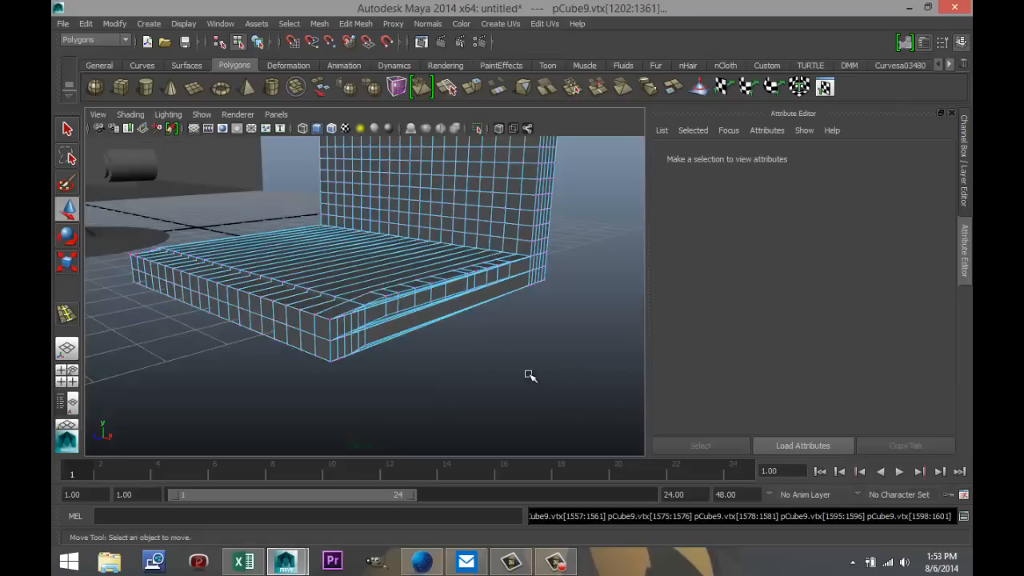
pyautogui.hotkey('ctrl', 'z')
pyautogui.hotkey('ctrl', 'z')
pyautogui.hotkey('ctrl', 'z')
pyautogui.hotkey('ctrl', 'z')
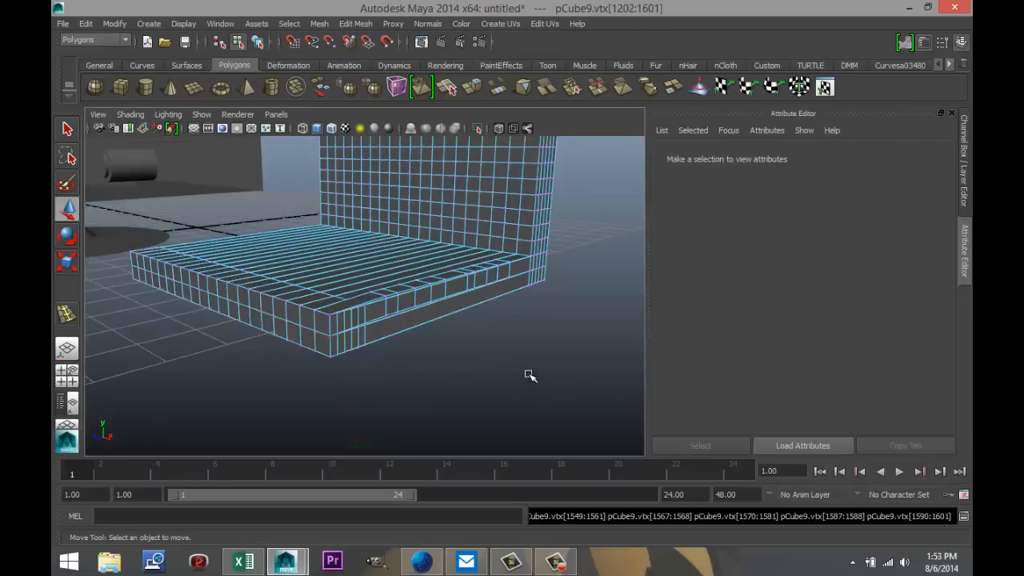
# Undo the last vertex shift and delete the short vertical edges along the side of the seat plate.
pyautogui.hotkey('ctrl', 'z')
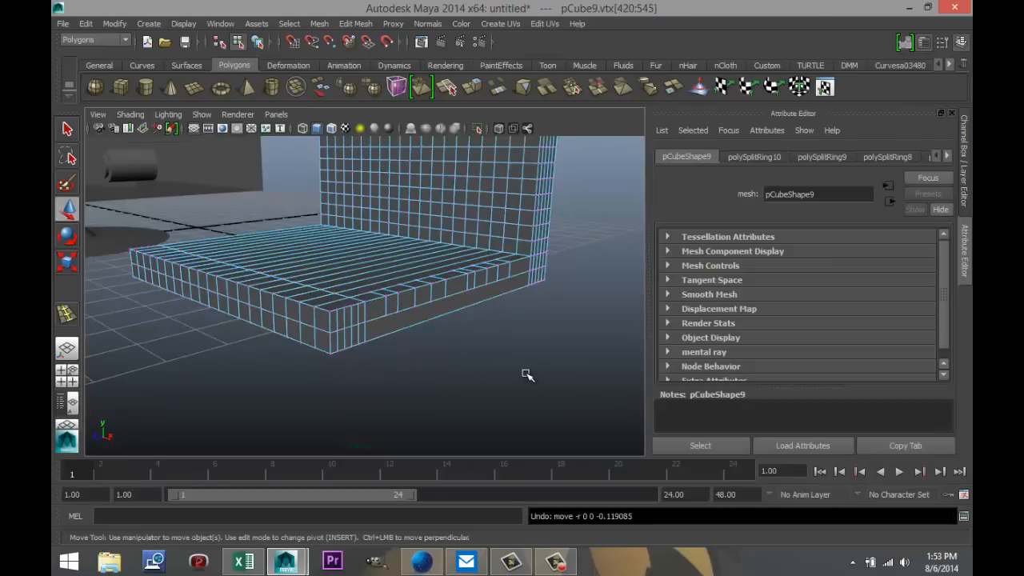
pyautogui.moveTo(475, 370)
pyautogui.keyDown('alt'); pyautogui.mouseDown()
pyautogui.moveTo(485, 365)
pyautogui.moveTo(471, 368)
pyautogui.mouseUp(); pyautogui.keyUp('alt')
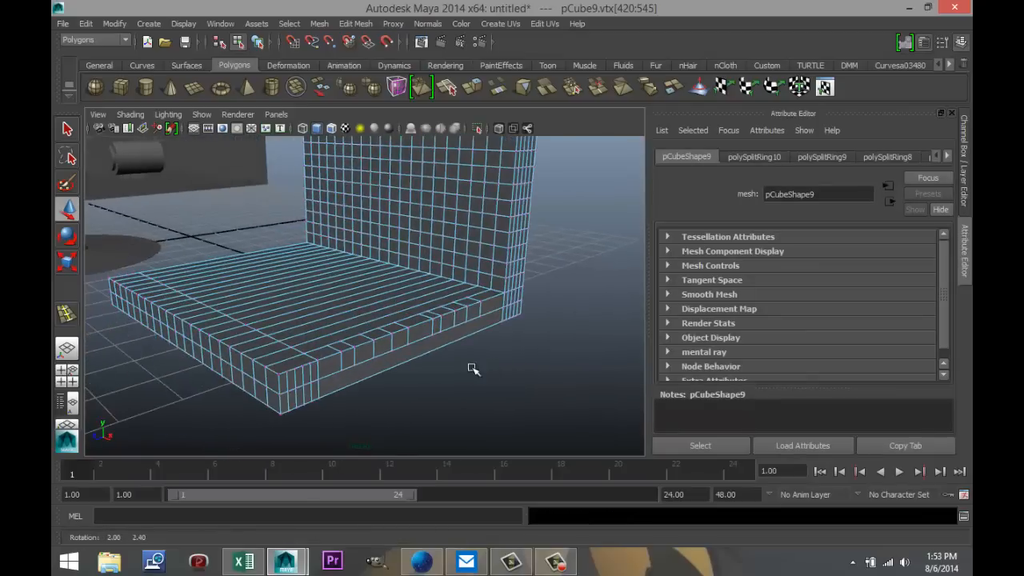
pyautogui.moveTo(342, 362); pyautogui.dragTo(342, 232, button='right')
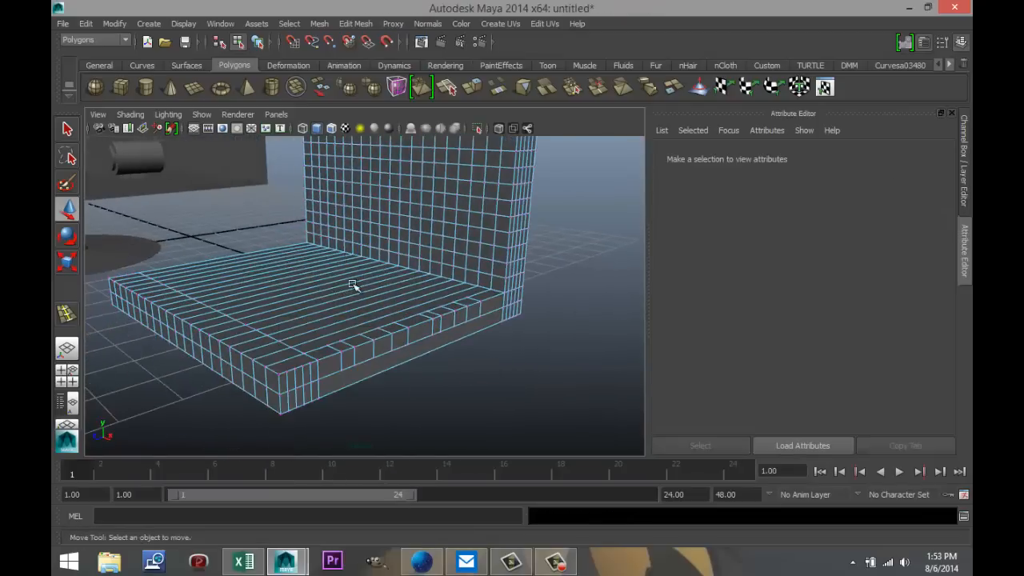
pyautogui.click(342, 359)
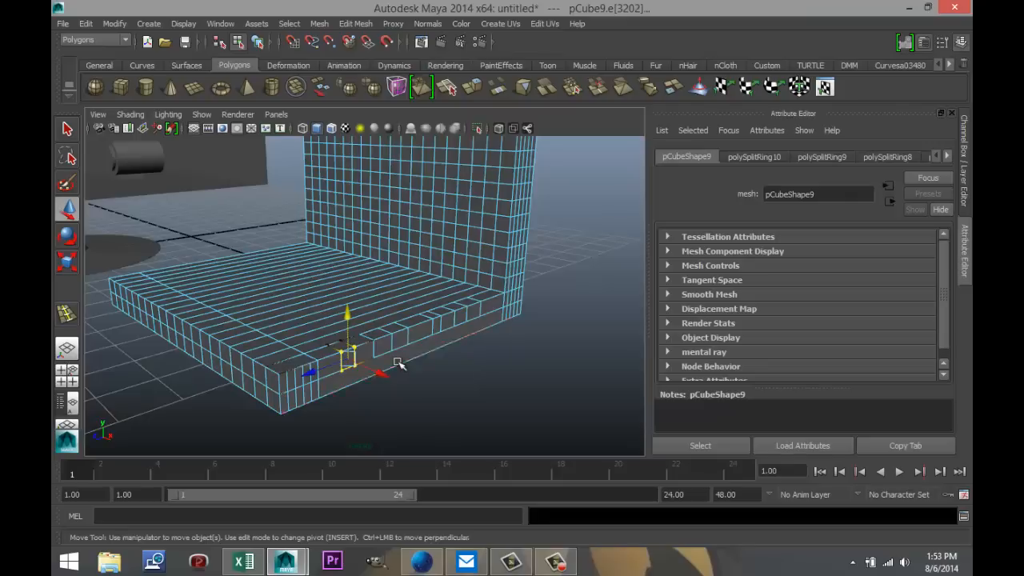
pyautogui.keyDown('shift'); pyautogui.click(373, 353); pyautogui.keyUp('shift')
pyautogui.keyDown('shift'); pyautogui.click(392, 345); pyautogui.keyUp('shift')
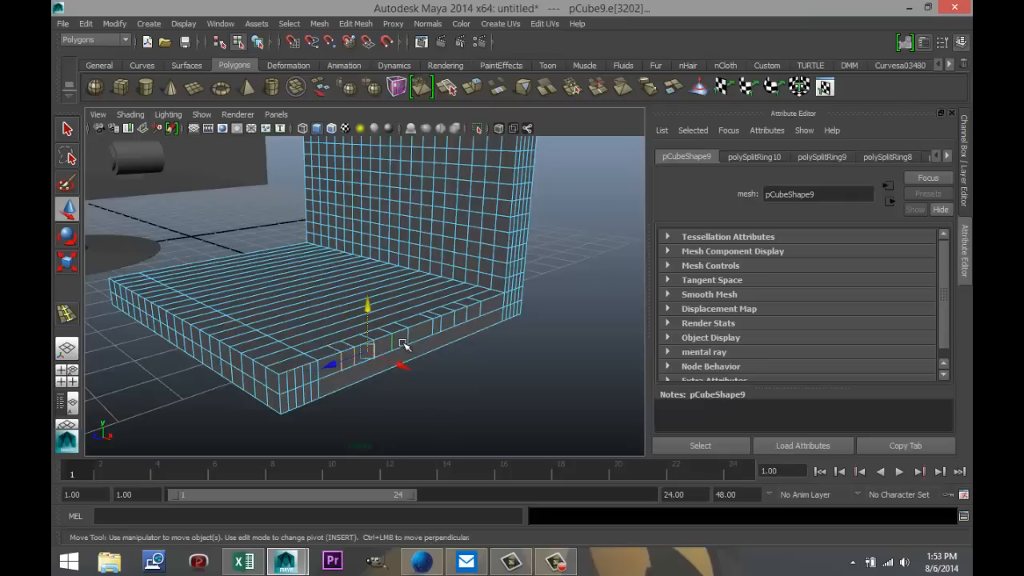
pyautogui.keyDown('shift'); pyautogui.click(410, 337); pyautogui.keyUp('shift')
pyautogui.keyDown('shift'); pyautogui.click(441, 324); pyautogui.keyUp('shift')
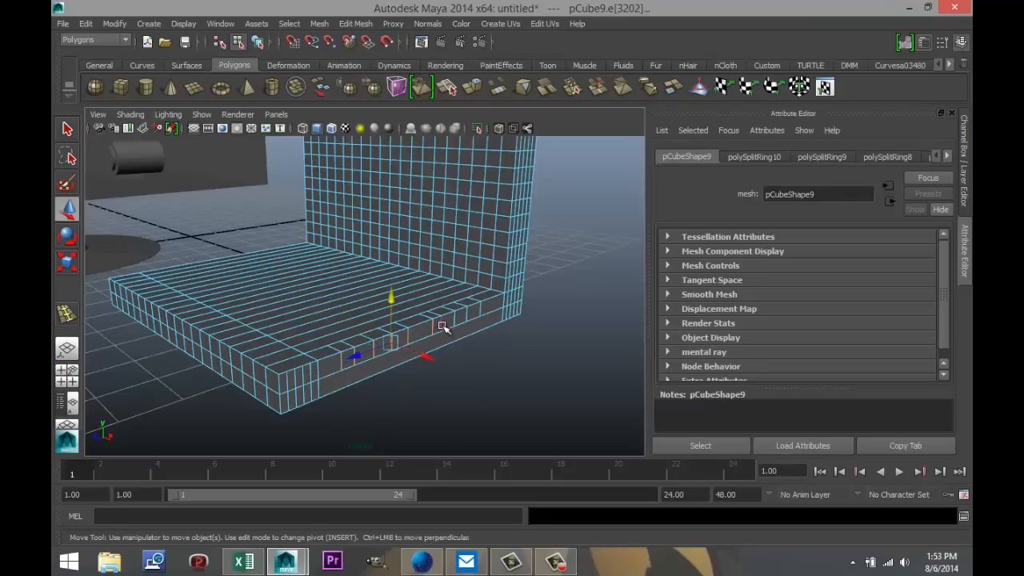
pyautogui.keyDown('shift'); pyautogui.click(450, 321); pyautogui.keyUp('shift')
pyautogui.keyDown('shift'); pyautogui.click(461, 318); pyautogui.keyUp('shift')
pyautogui.keyDown('shift'); pyautogui.click(474, 314); pyautogui.keyUp('shift')
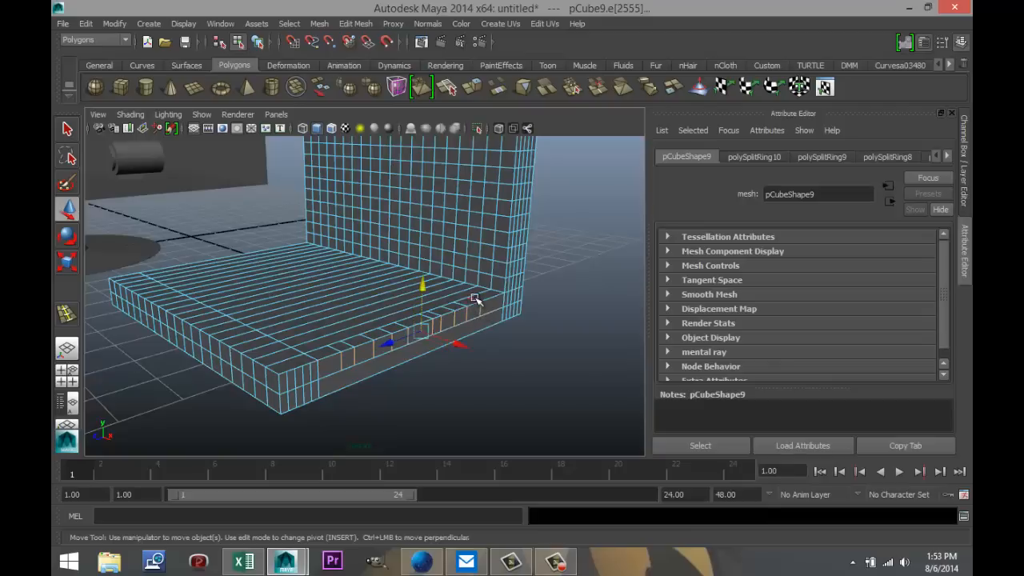
pyautogui.keyDown('shift'); pyautogui.click(475, 298); pyautogui.keyUp('shift')
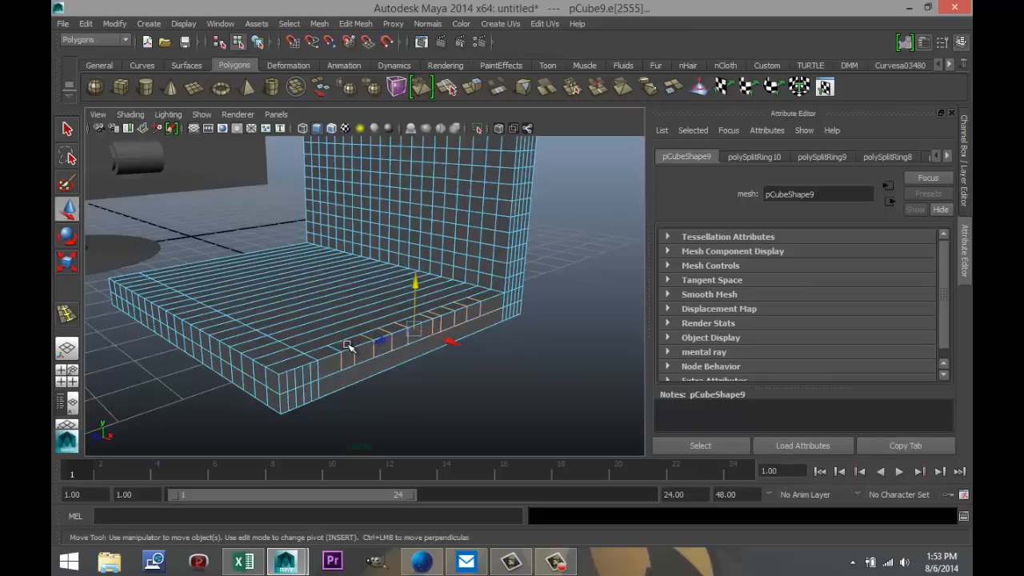
pyautogui.click(609, 375)
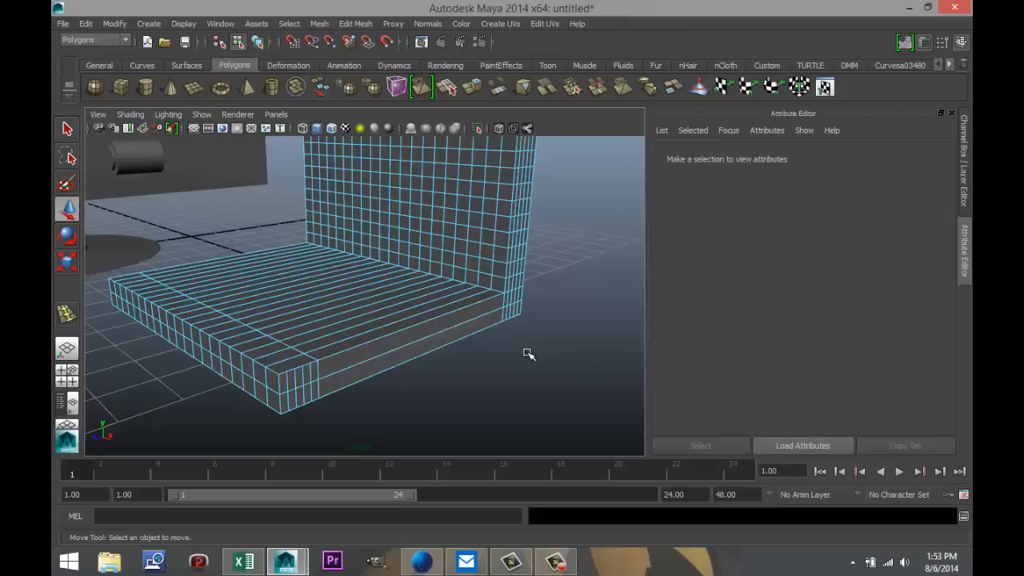
# Select the five vertex columns at the seat plate's front end in the enlarged side view.
pyautogui.keyDown('alt'); pyautogui.moveTo(537, 363); pyautogui.dragTo(480, 369); pyautogui.keyUp('alt')
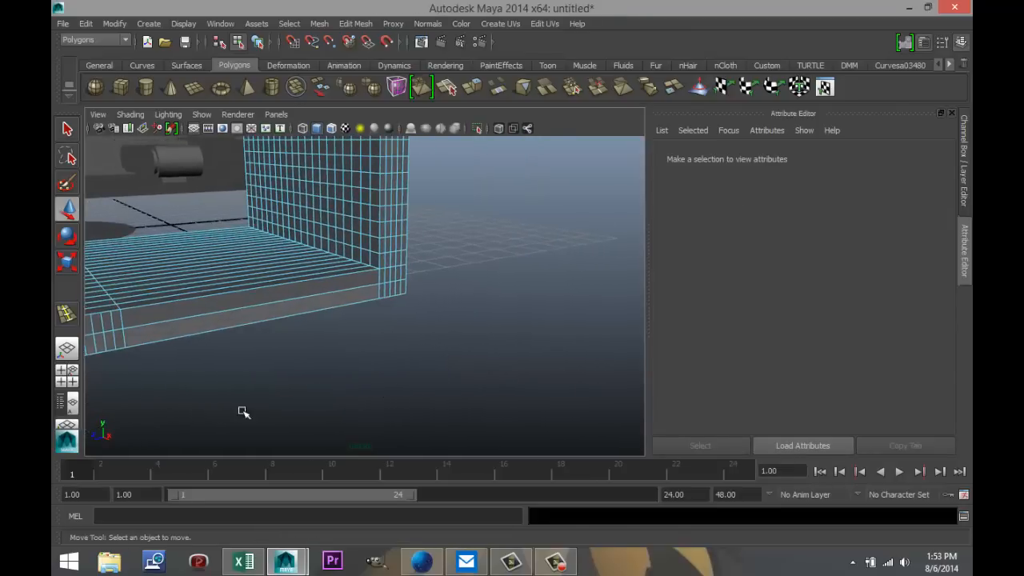
pyautogui.click(67, 381)
pyautogui.scroll(-5, 263, 276)
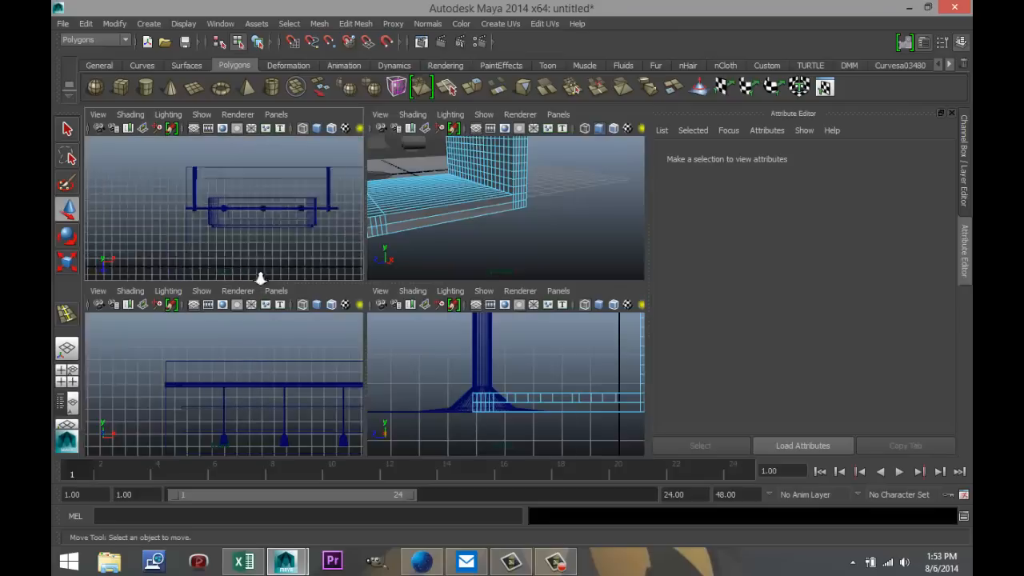
pyautogui.scroll(-5, 285, 359)
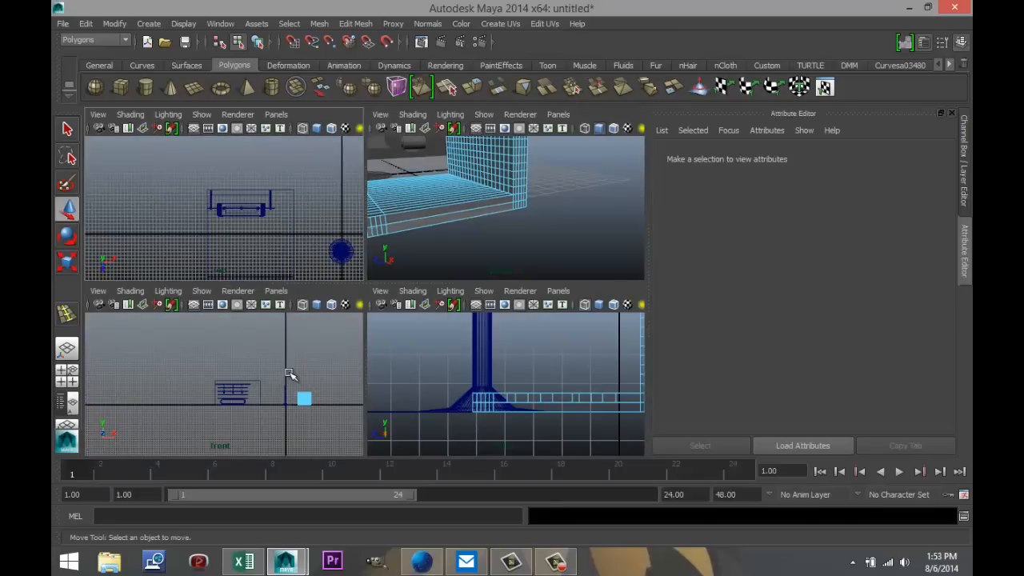
pyautogui.scroll(3, 518, 377)
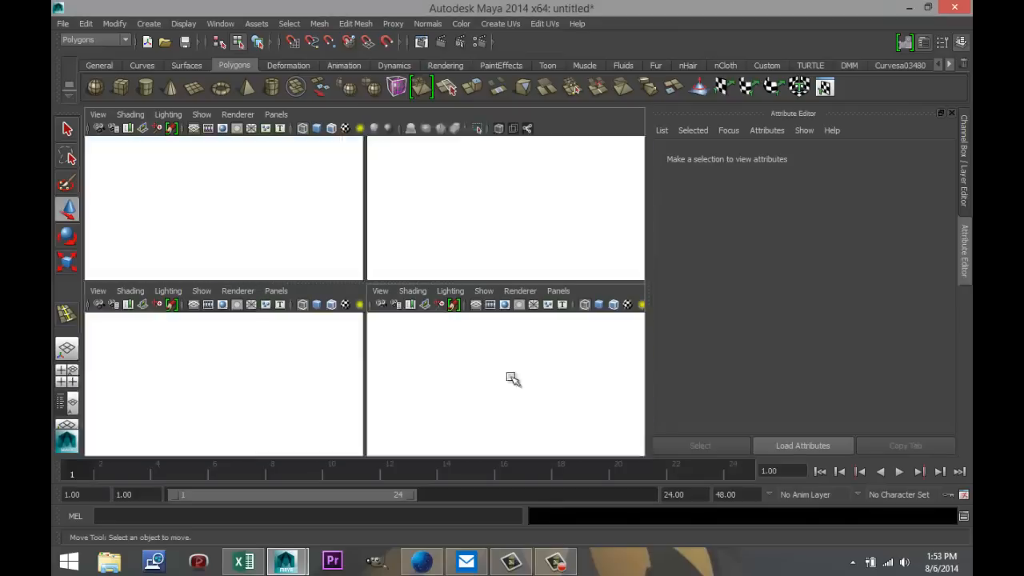
pyautogui.press('space')
pyautogui.scroll(4, 392, 370)
pyautogui.rightClick(301, 350)
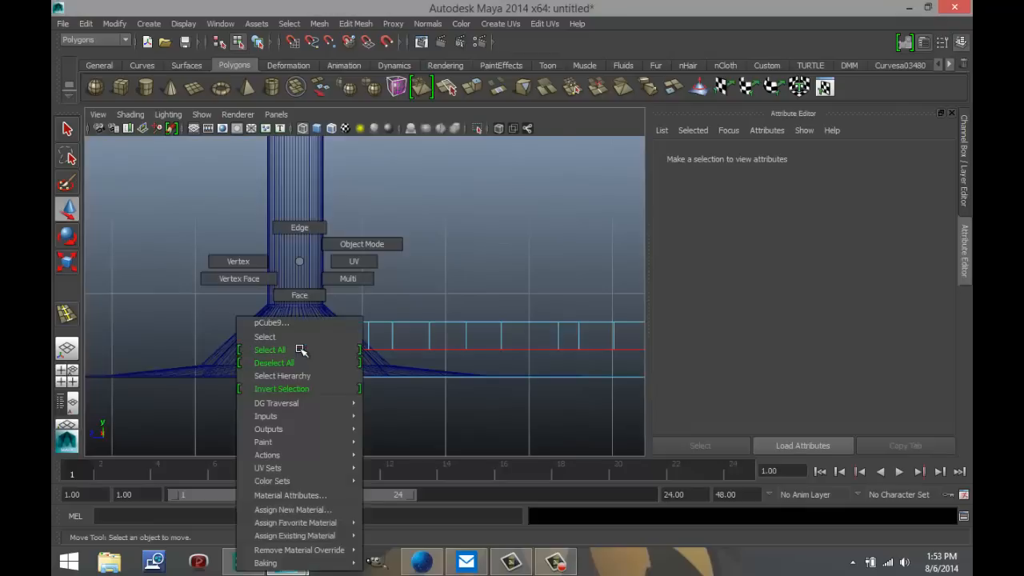
pyautogui.moveTo(301, 336); pyautogui.dragTo(233, 261, button='right')
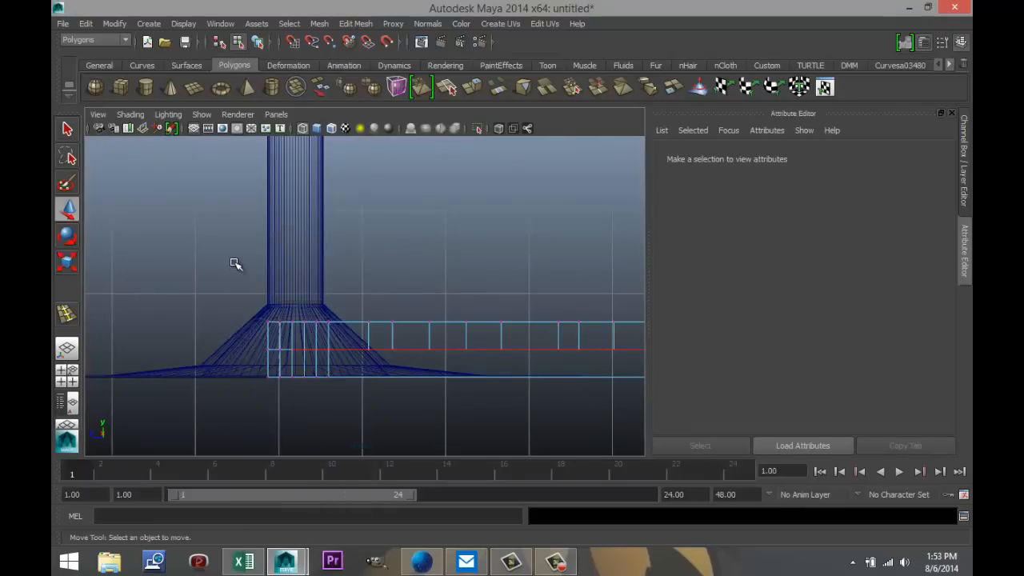
pyautogui.moveTo(237, 303); pyautogui.dragTo(323, 400)
# Try to lower the selected front-end vertices by about 0.026, and undo the move.
pyautogui.moveTo(292, 304); pyautogui.dragTo(293, 307)
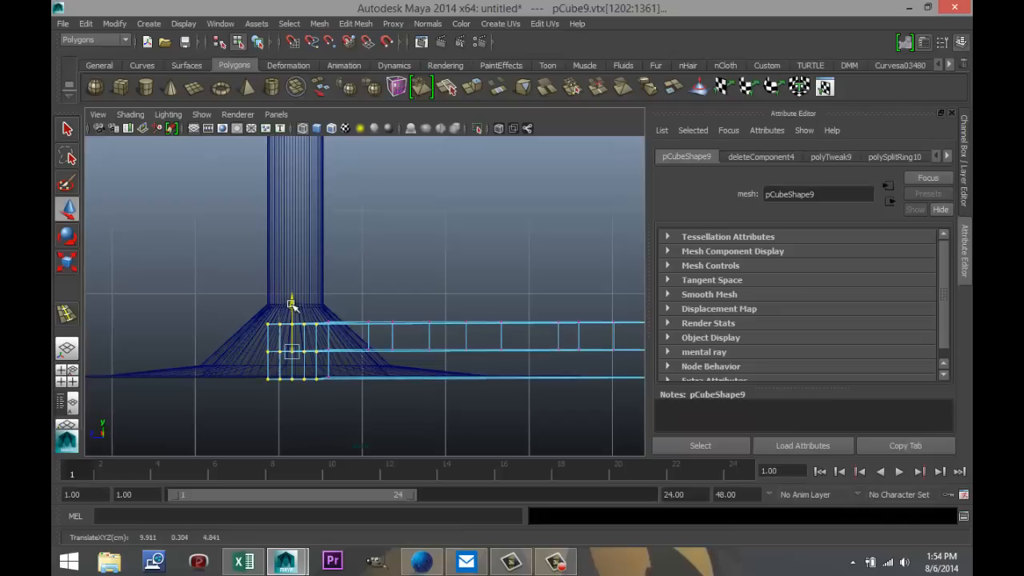
pyautogui.click(236, 304)
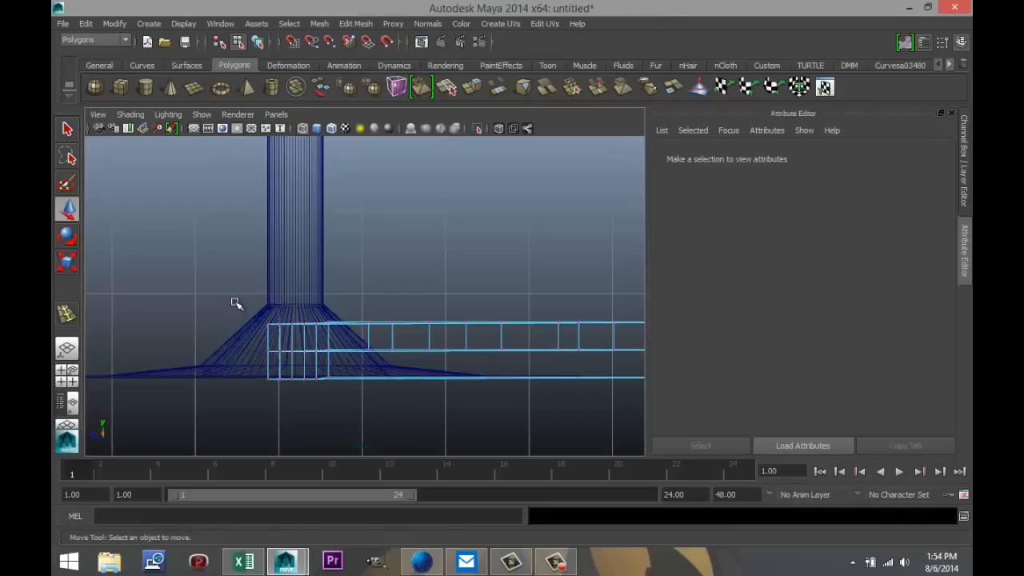
pyautogui.hotkey('ctrl', 'z')
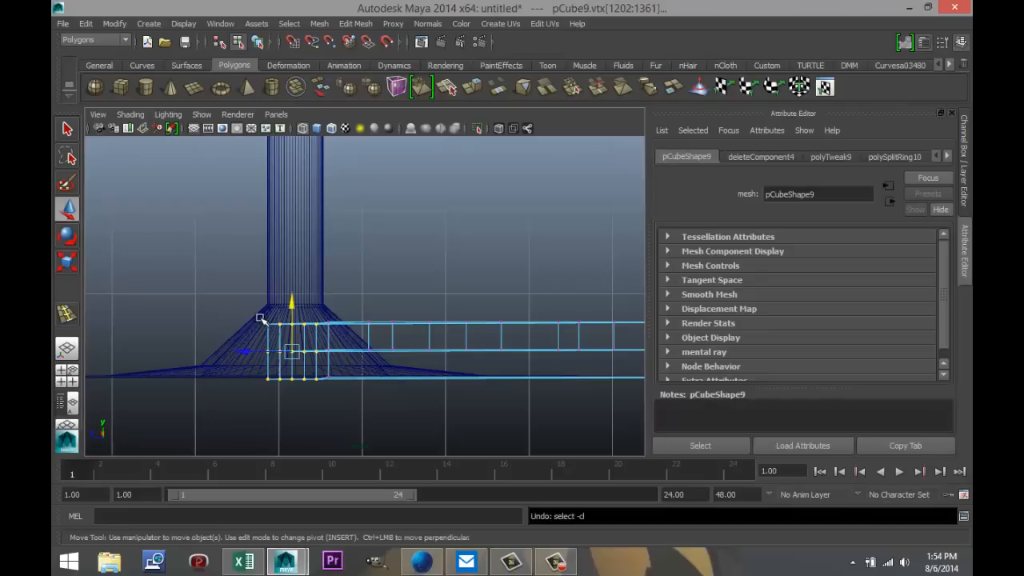
pyautogui.hotkey('ctrl', 'z')
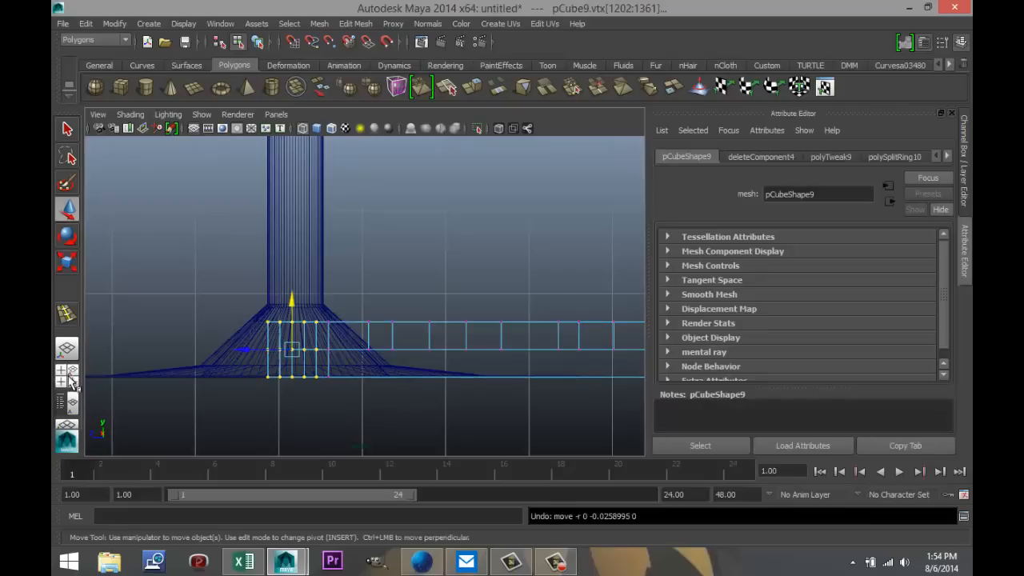
# Apply a Soft Modification to the selected front-end vertices in the perspective view, with a falloff radius of about 1.145.
pyautogui.press('space')
pyautogui.press('space')
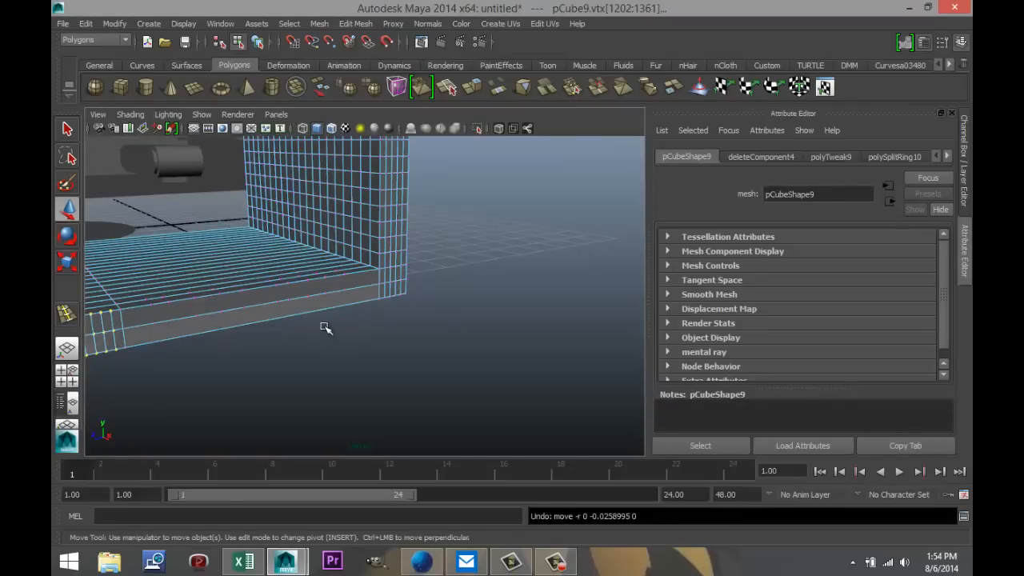
pyautogui.keyDown('alt'); pyautogui.moveTo(423, 334); pyautogui.dragTo(262, 344); pyautogui.keyUp('alt')
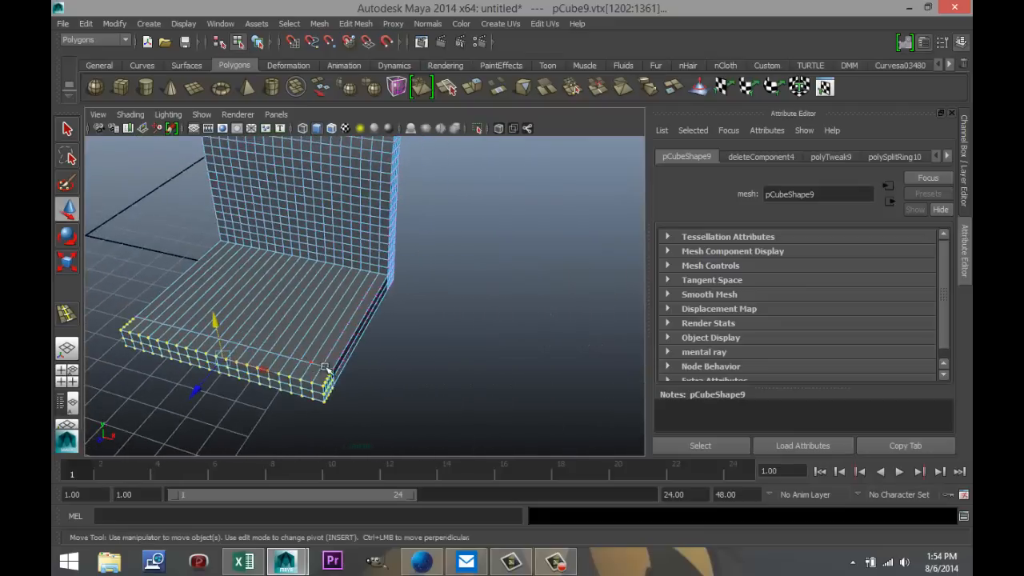
pyautogui.keyDown('alt'); pyautogui.moveTo(372, 378); pyautogui.dragTo(436, 375); pyautogui.keyUp('alt')
pyautogui.keyDown('alt'); pyautogui.moveTo(436, 376); pyautogui.dragTo(512, 370, button='middle'); pyautogui.keyUp('alt')
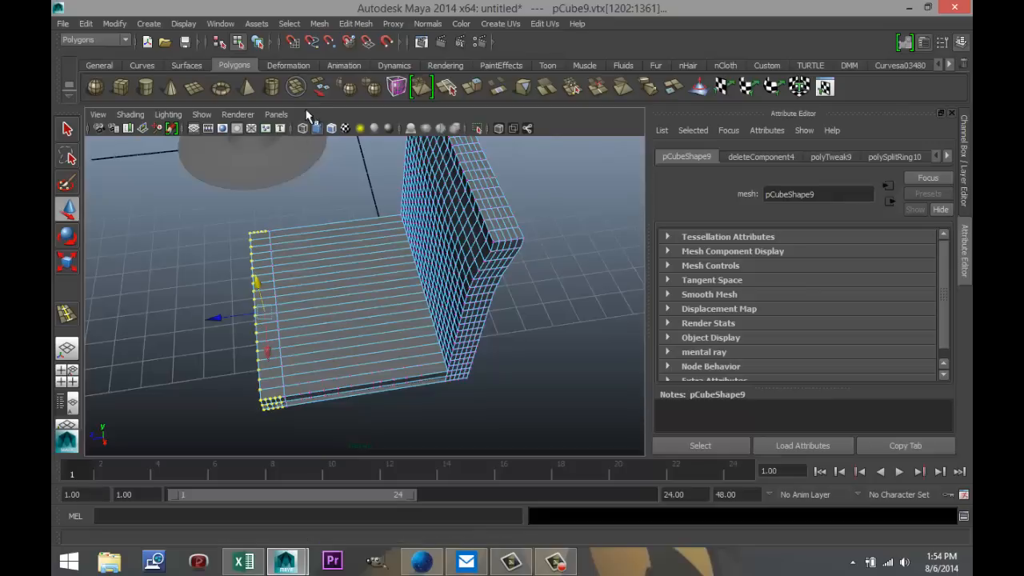
pyautogui.click(302, 67)
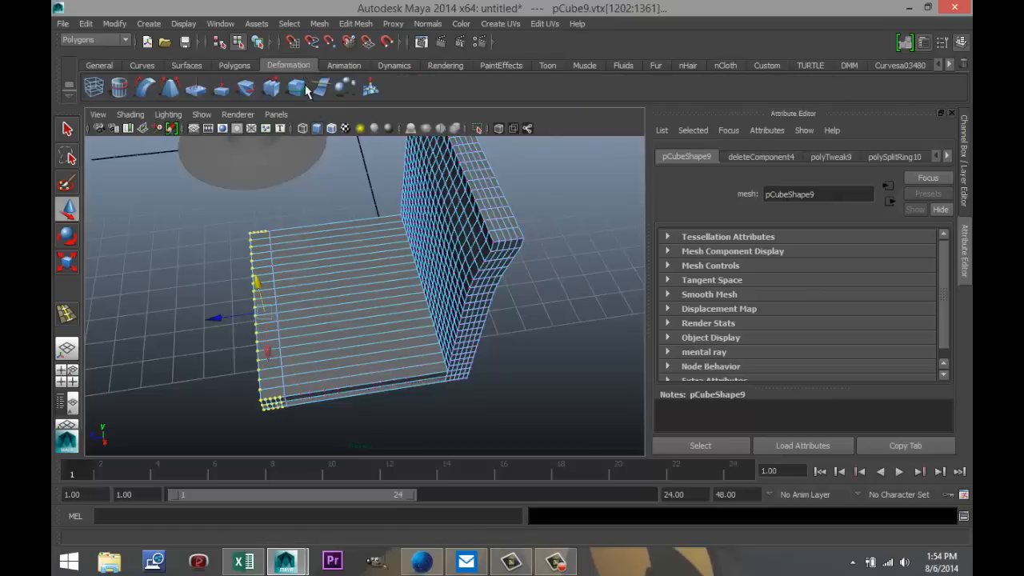
pyautogui.click(373, 88)
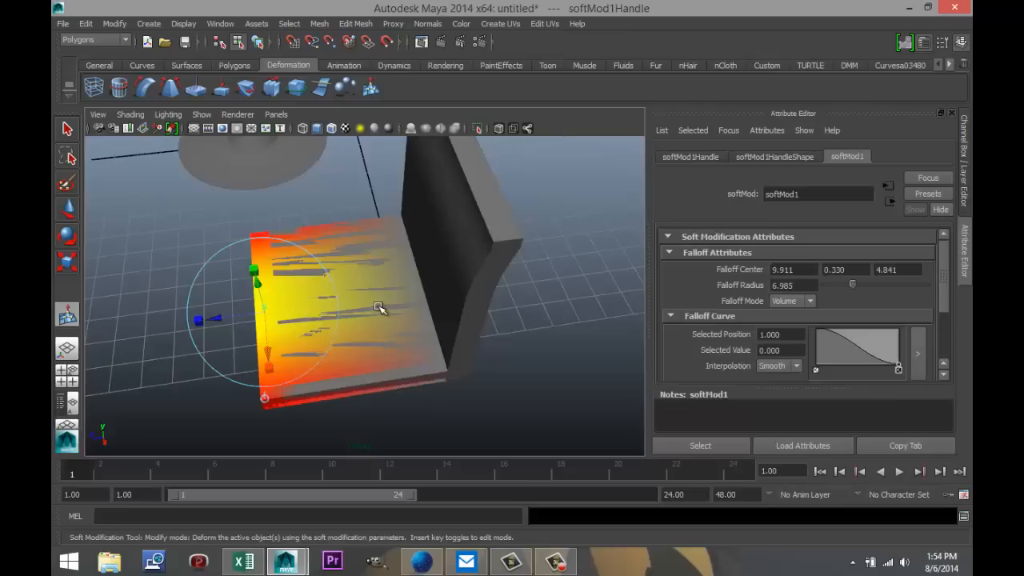
pyautogui.press('b')
pyautogui.moveTo(382, 304); pyautogui.dragTo(212, 314, button='middle')
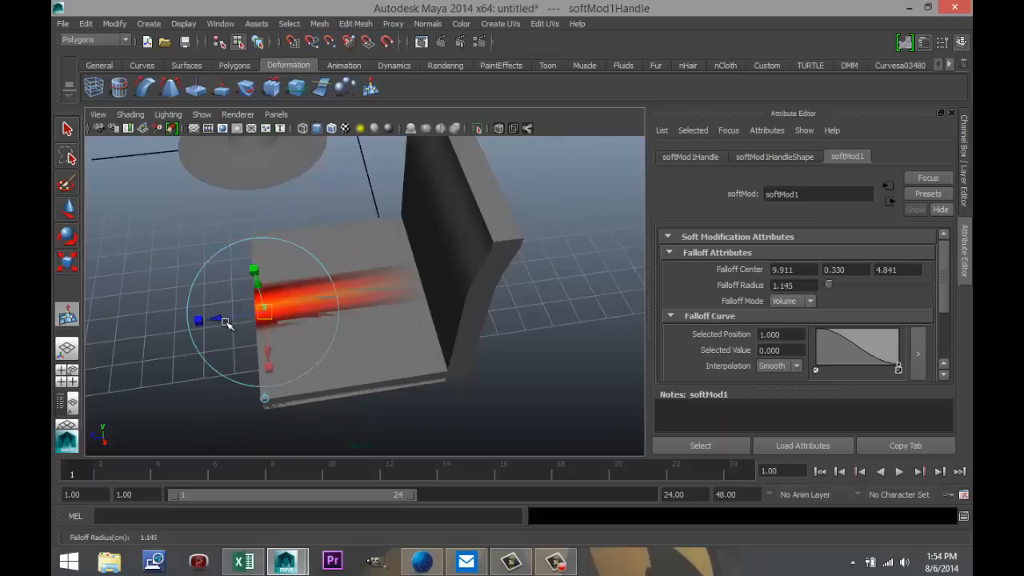
# Try to shift the front soft modification about 2.5 units along Z toward the backrest, and undo it.
pyautogui.press('w')
pyautogui.moveTo(222, 315); pyautogui.dragTo(287, 328)
pyautogui.hotkey('ctrl', 'z')
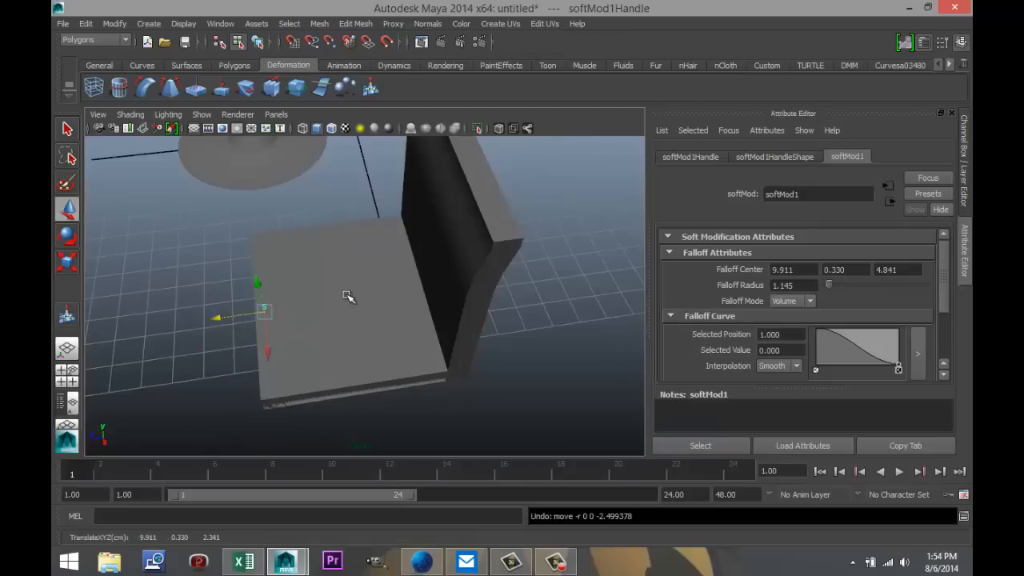
# Raise the soft modification at the middle of the seat plate's front edge to Y about 0.644.
pyautogui.moveTo(347, 296); pyautogui.dragTo(345, 320, button='right')
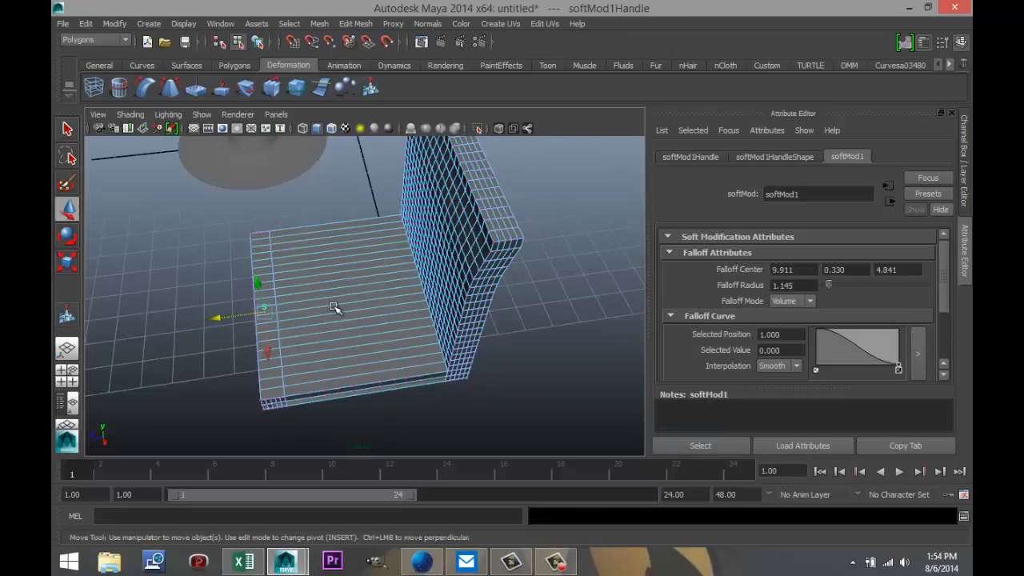
pyautogui.click(371, 87)
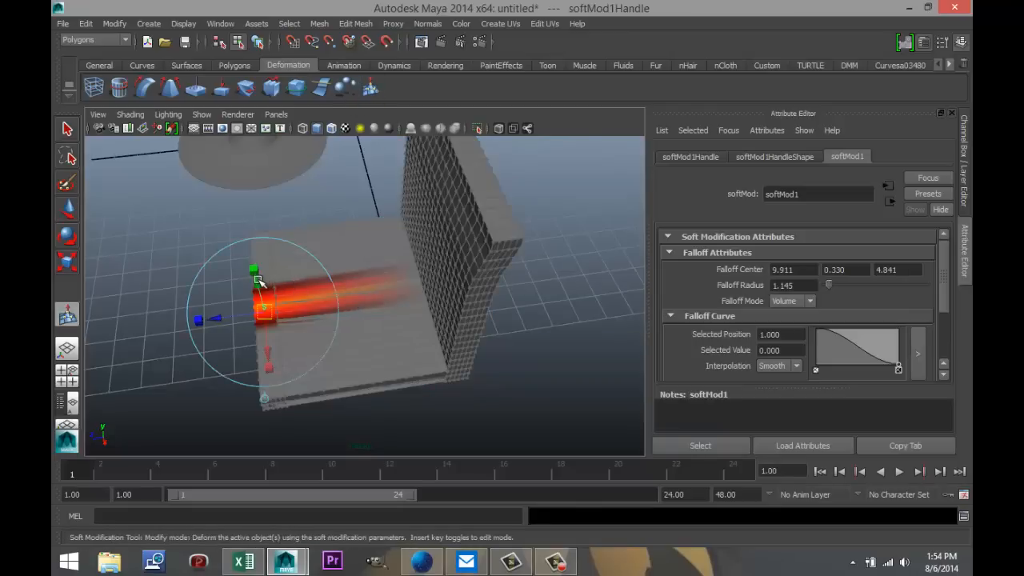
pyautogui.moveTo(258, 280); pyautogui.dragTo(248, 293)
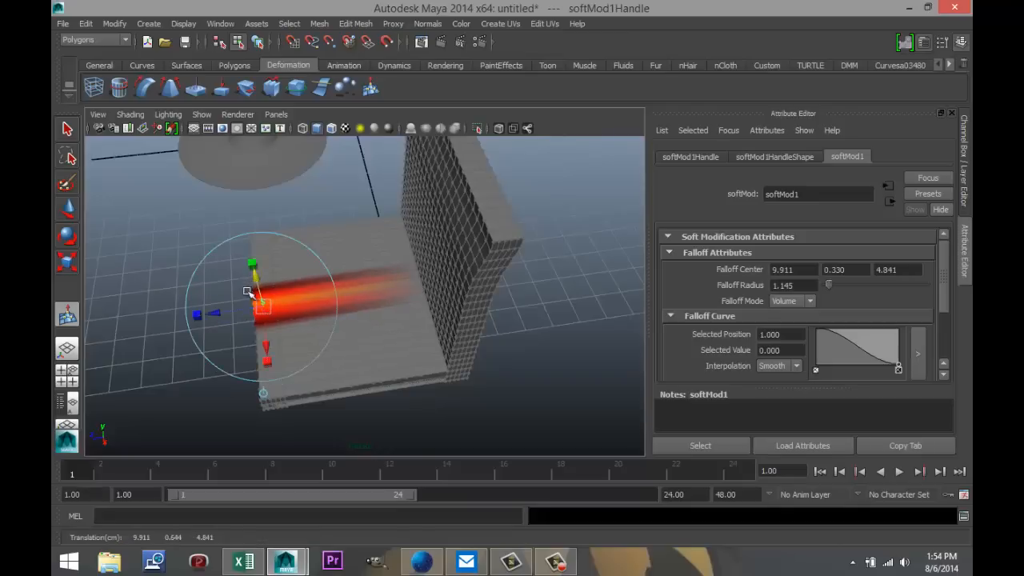
# Add a soft modification at the middle of the backrest, push it backward and widen its falloff radius to about 2.686.
pyautogui.keyDown('alt'); pyautogui.moveTo(178, 332); pyautogui.dragTo(209, 328); pyautogui.keyUp('alt')
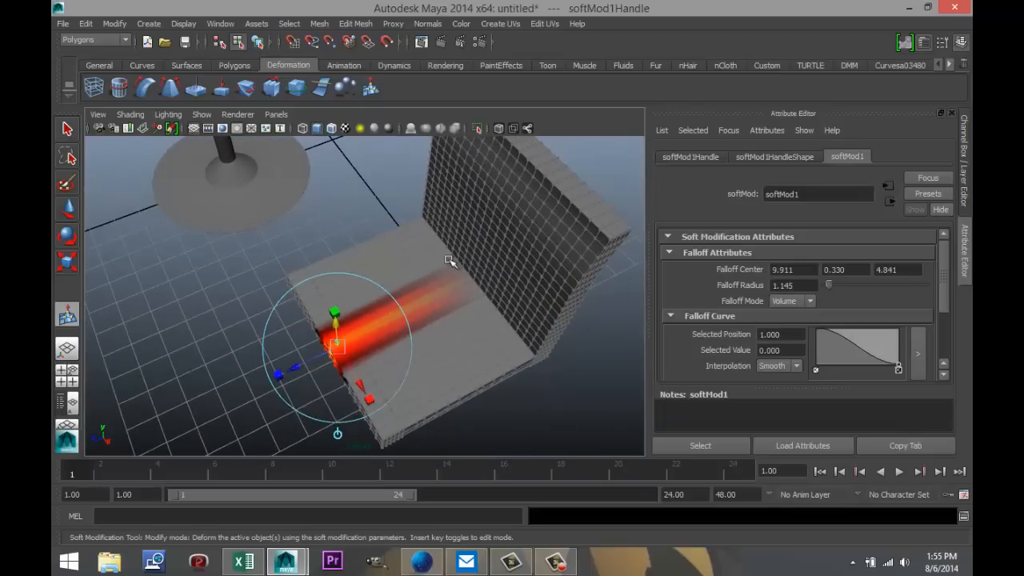
pyautogui.click(492, 237)
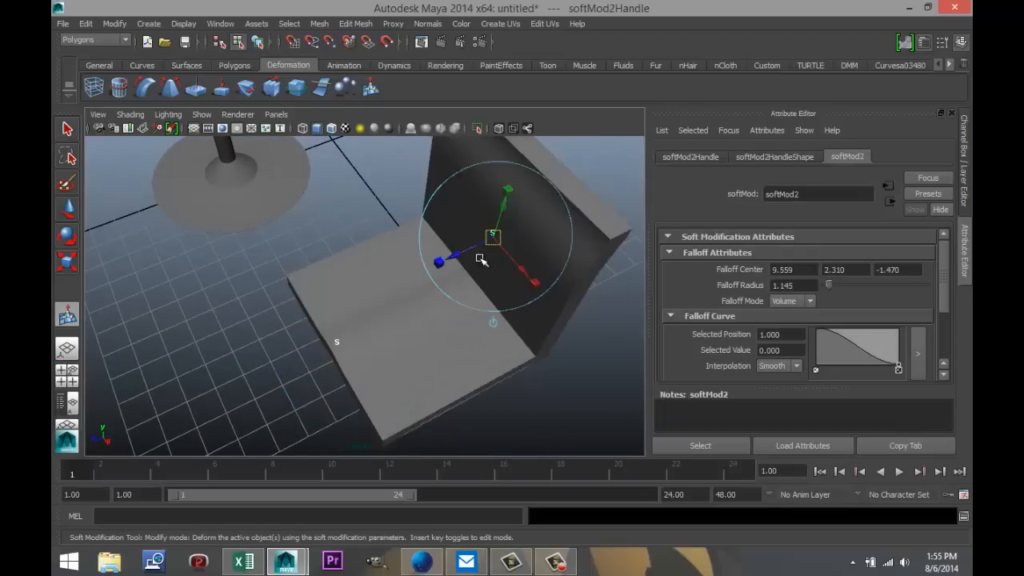
pyautogui.moveTo(455, 254)
pyautogui.mouseDown()
pyautogui.moveTo(464, 268)
pyautogui.moveTo(471, 249)
pyautogui.moveTo(528, 260)
pyautogui.moveTo(469, 252)
pyautogui.mouseUp()
pyautogui.press('b')
pyautogui.keyDown('alt'); pyautogui.moveTo(310, 330); pyautogui.dragTo(168, 304); pyautogui.keyUp('alt')
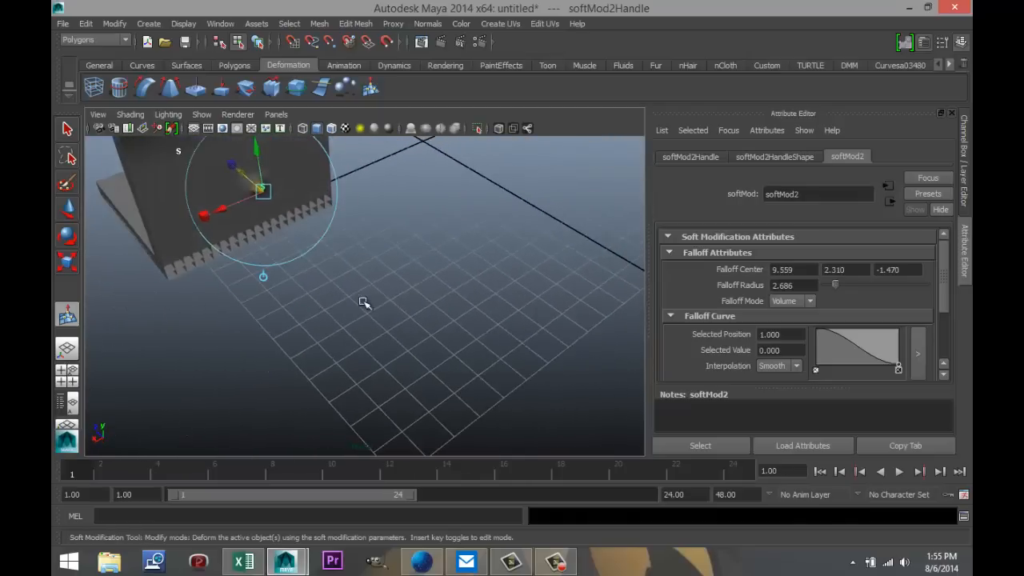
pyautogui.scroll(-3, 368, 287)
pyautogui.keyDown('alt'); pyautogui.moveTo(371, 279); pyautogui.dragTo(458, 345, button='middle'); pyautogui.keyUp('alt')
pyautogui.click(224, 296)
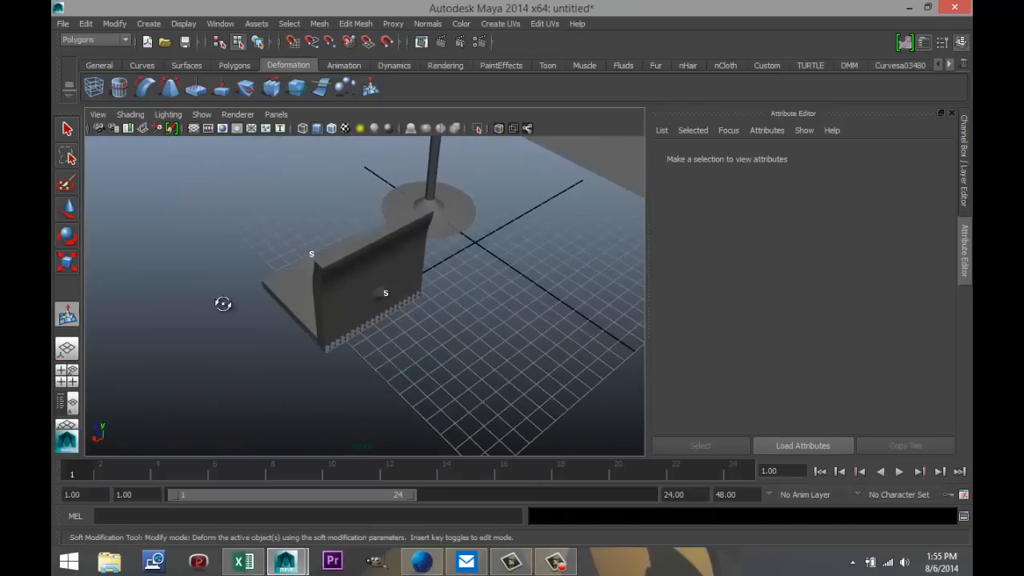
# Place a soft modification on the middle of the seat plate, and select the whole chair in object mode.
pyautogui.keyDown('alt'); pyautogui.moveTo(220, 302); pyautogui.dragTo(421, 311); pyautogui.keyUp('alt')
pyautogui.moveTo(421, 309); pyautogui.dragTo(493, 243, button='right')
pyautogui.click(443, 291)
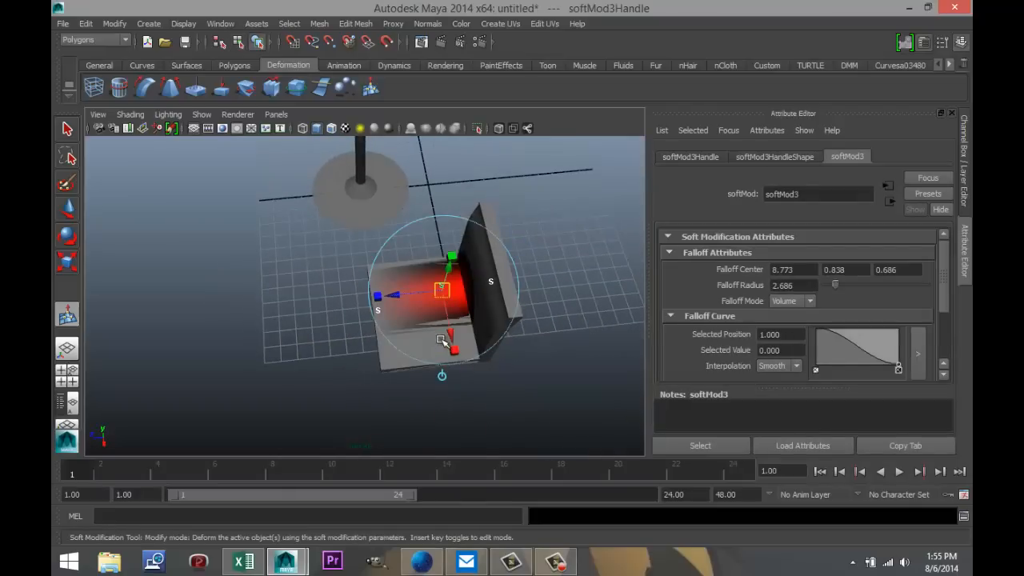
pyautogui.press('q')
pyautogui.moveTo(436, 314); pyautogui.dragTo(494, 243, button='right')
pyautogui.click(442, 334)
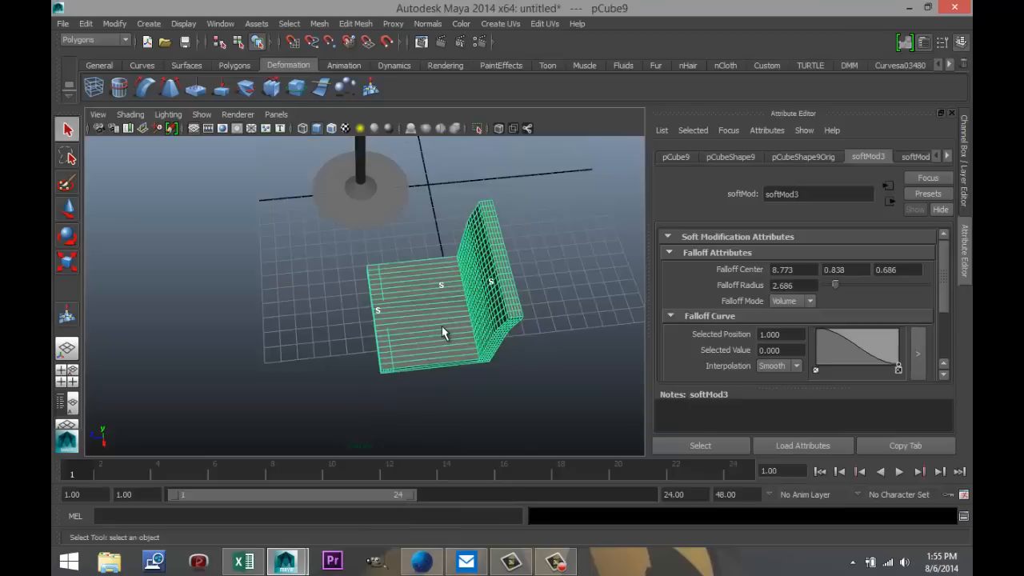
# Try smoothing the whole chair mesh, and undo it.
pyautogui.keyDown('shift'); pyautogui.moveTo(441, 326); pyautogui.dragTo(415, 370, button='right'); pyautogui.keyUp('shift')
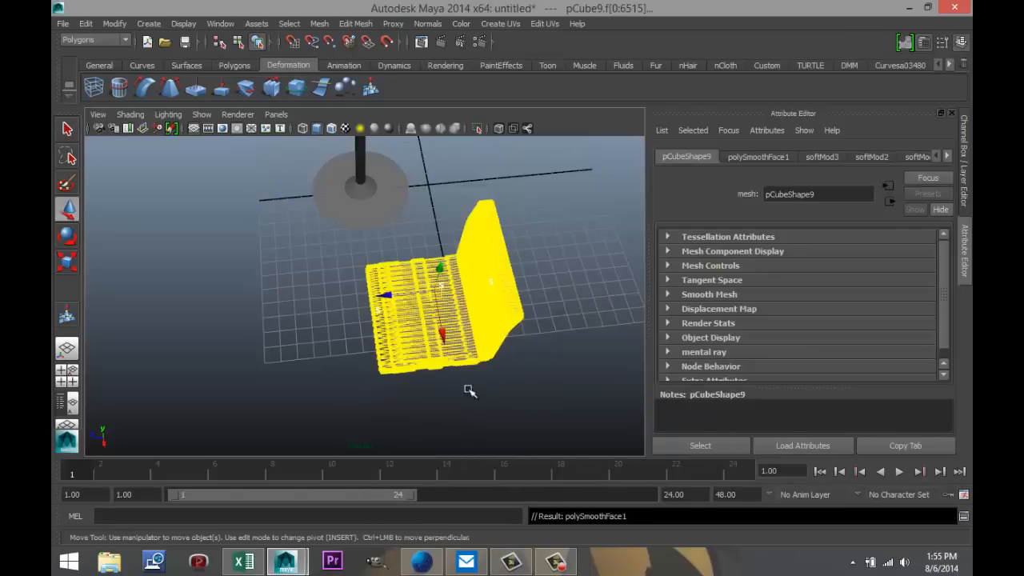
pyautogui.click(503, 402)
pyautogui.keyDown('alt'); pyautogui.moveTo(503, 403); pyautogui.dragTo(432, 388); pyautogui.keyUp('alt')
pyautogui.hotkey('ctrl', 'z')
pyautogui.hotkey('ctrl', 'z')
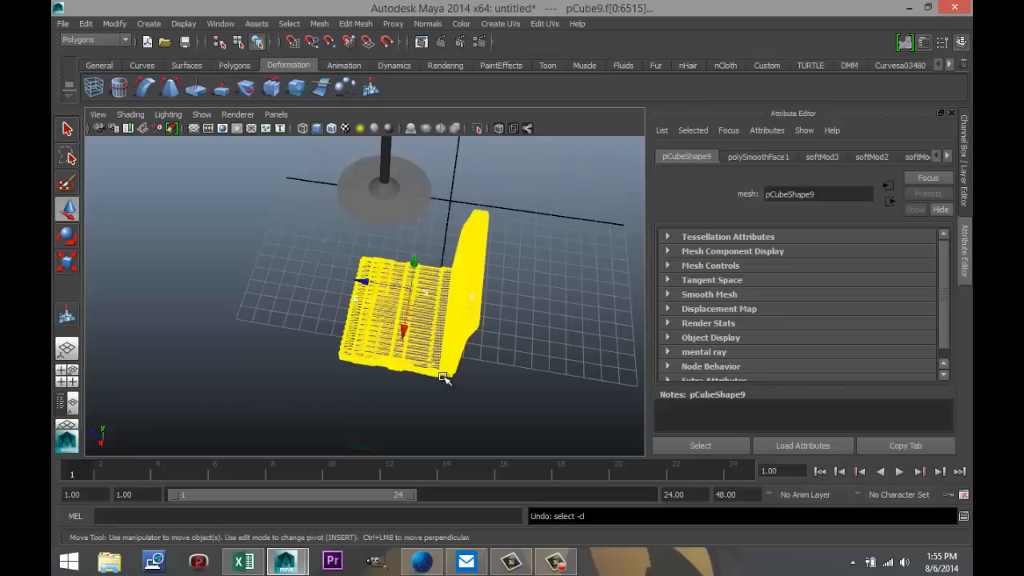
pyautogui.click(247, 366)
# Move the displaced vertex on the back of the backrest into line with the surrounding mesh grid.
pyautogui.keyDown('alt'); pyautogui.moveTo(289, 363); pyautogui.dragTo(402, 403); pyautogui.keyUp('alt')
pyautogui.keyDown('alt'); pyautogui.moveTo(402, 403); pyautogui.dragTo(485, 377, button='right'); pyautogui.keyUp('alt')
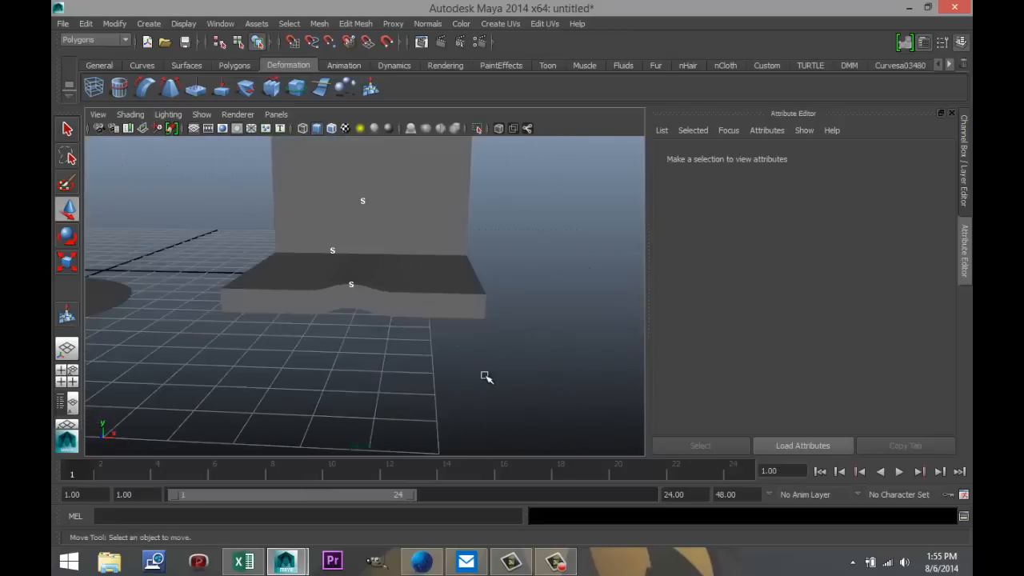
pyautogui.keyDown('alt'); pyautogui.moveTo(535, 370); pyautogui.dragTo(257, 390); pyautogui.keyUp('alt')
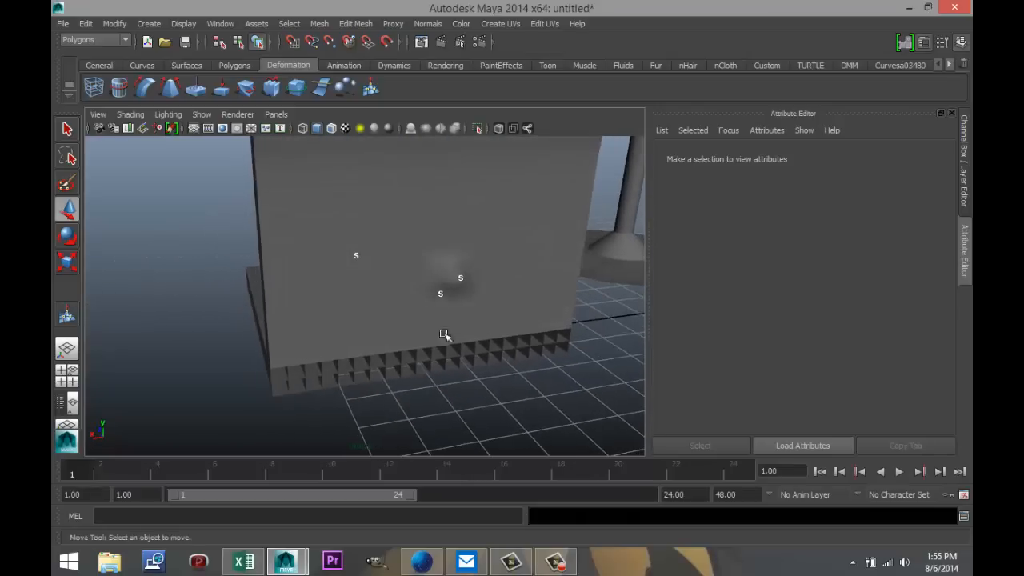
pyautogui.moveTo(425, 261); pyautogui.dragTo(486, 315)
pyautogui.scroll(3, 469, 317)
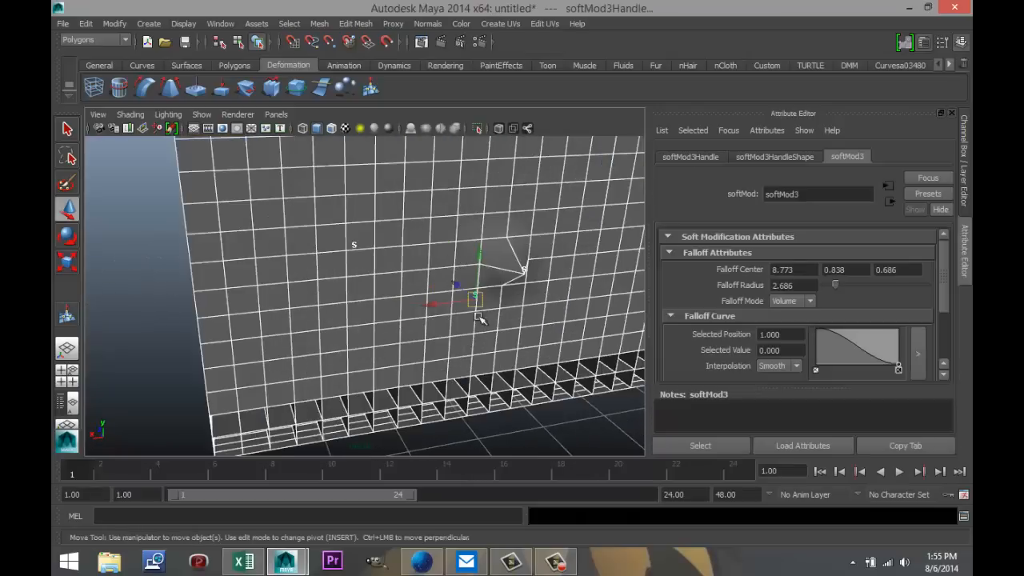
pyautogui.moveTo(523, 264); pyautogui.dragTo(469, 261, button='right')
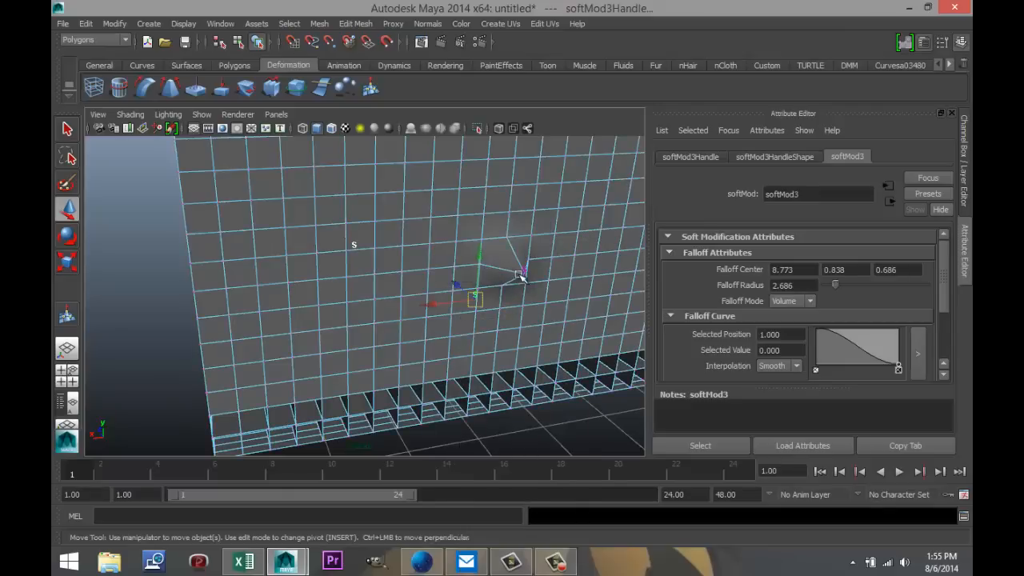
pyautogui.click(535, 295)
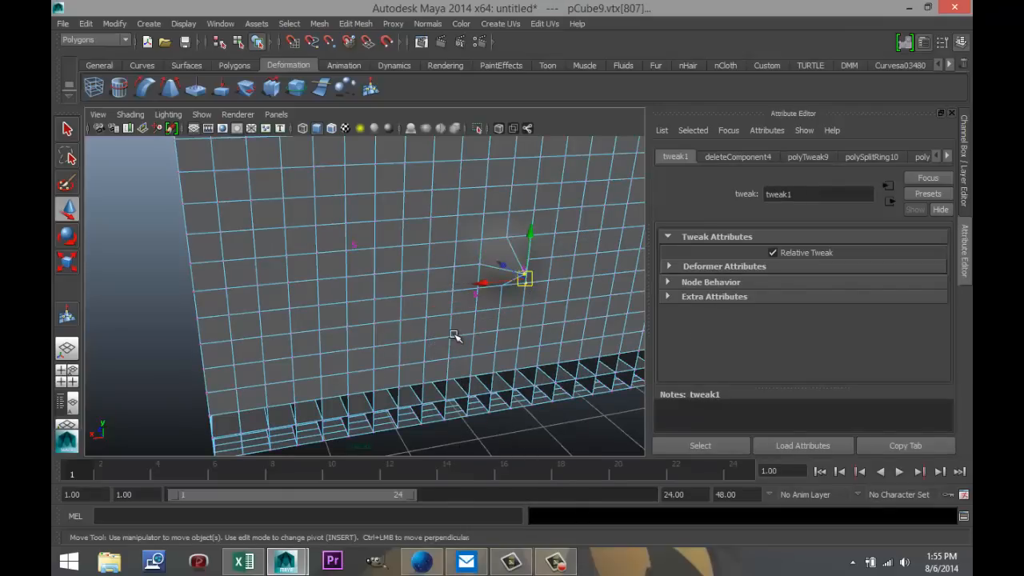
pyautogui.keyDown('alt'); pyautogui.moveTo(422, 326); pyautogui.dragTo(453, 328); pyautogui.keyUp('alt')
pyautogui.moveTo(560, 264); pyautogui.dragTo(538, 256, button='middle')
# Move the neighbouring displaced backrest vertex into line with its grid row and column, and clear the selection.
pyautogui.keyDown('alt'); pyautogui.moveTo(568, 312); pyautogui.dragTo(453, 283); pyautogui.keyUp('alt')
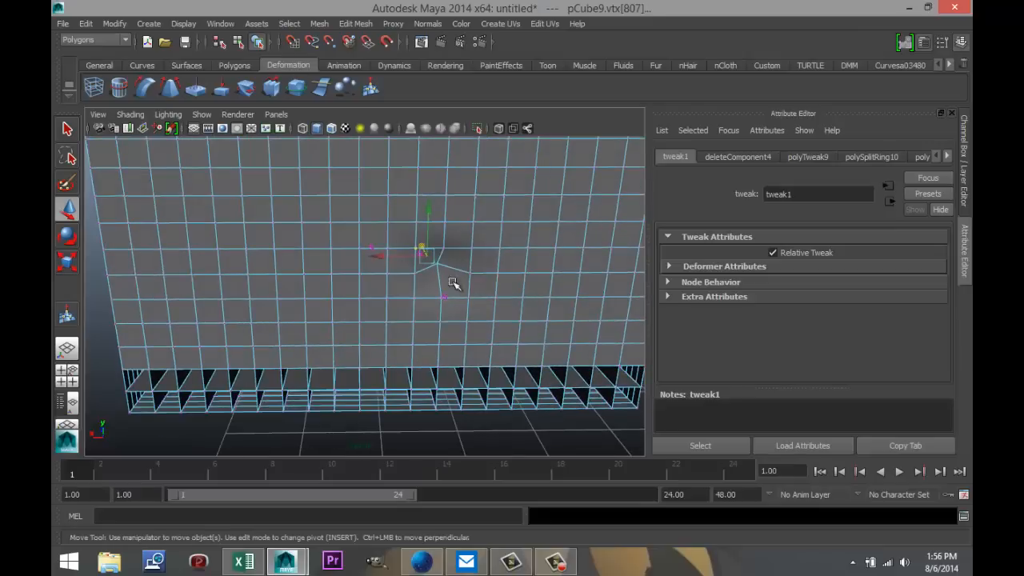
pyautogui.click(434, 259)
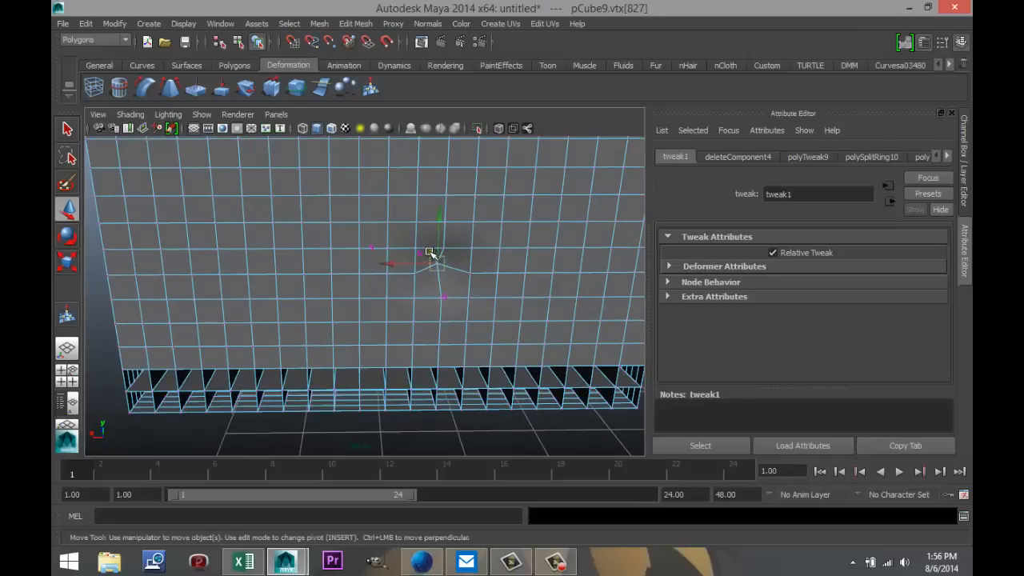
pyautogui.moveTo(430, 253); pyautogui.dragTo(435, 258, button='middle')
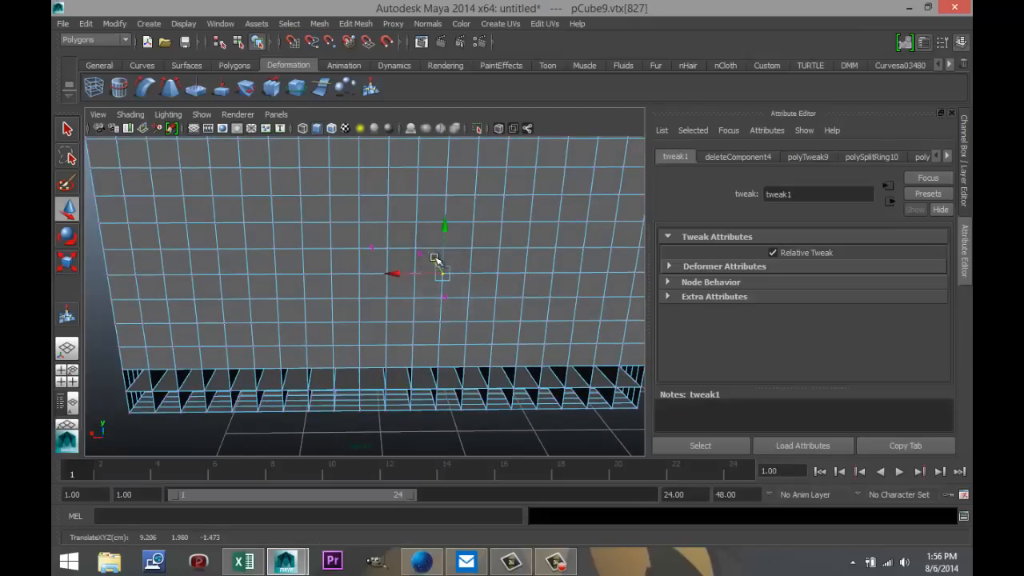
pyautogui.keyDown('alt'); pyautogui.moveTo(312, 290); pyautogui.dragTo(389, 294); pyautogui.keyUp('alt')
pyautogui.click(455, 364)
# Return the chair to object mode and raise it as a whole to Y about 15.109.
pyautogui.scroll(-3, 472, 363)
pyautogui.scroll(1, 475, 363)
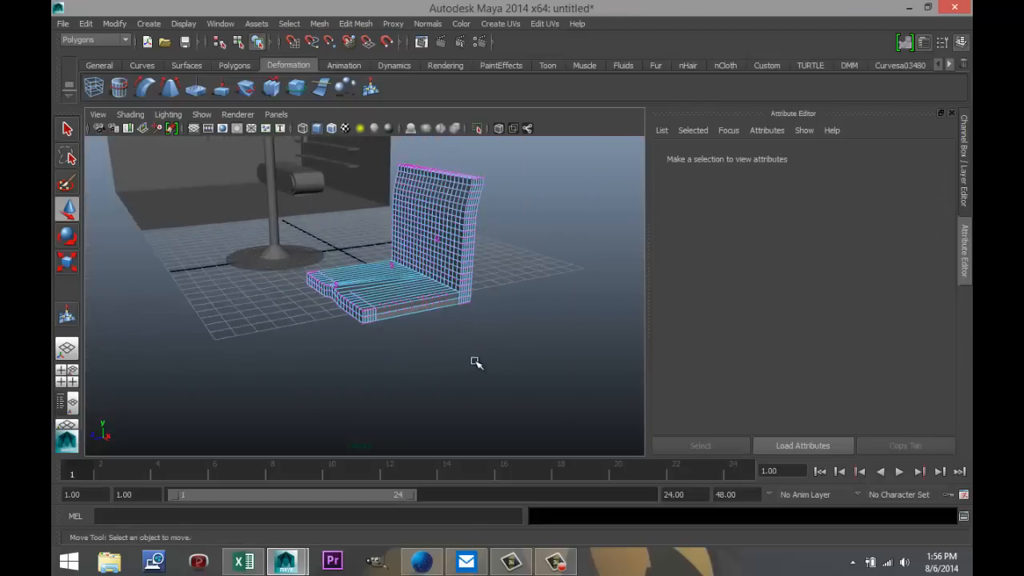
pyautogui.scroll(-1, 486, 361)
pyautogui.scroll(-2, 484, 361)
pyautogui.keyDown('alt'); pyautogui.moveTo(485, 360); pyautogui.dragTo(492, 410, button='middle'); pyautogui.keyUp('alt')
pyautogui.moveTo(413, 325); pyautogui.dragTo(475, 244, button='right')
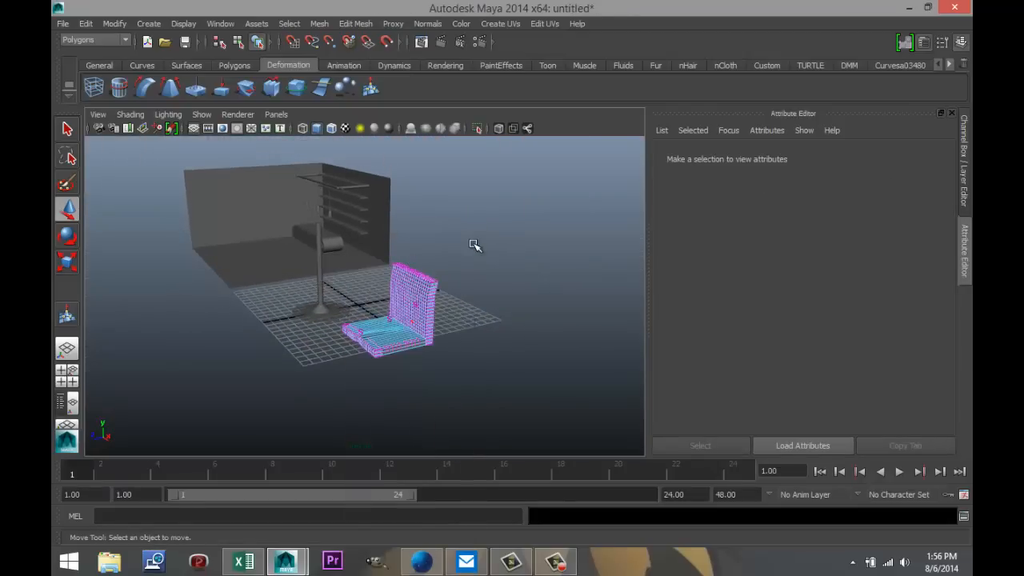
pyautogui.click(413, 343)
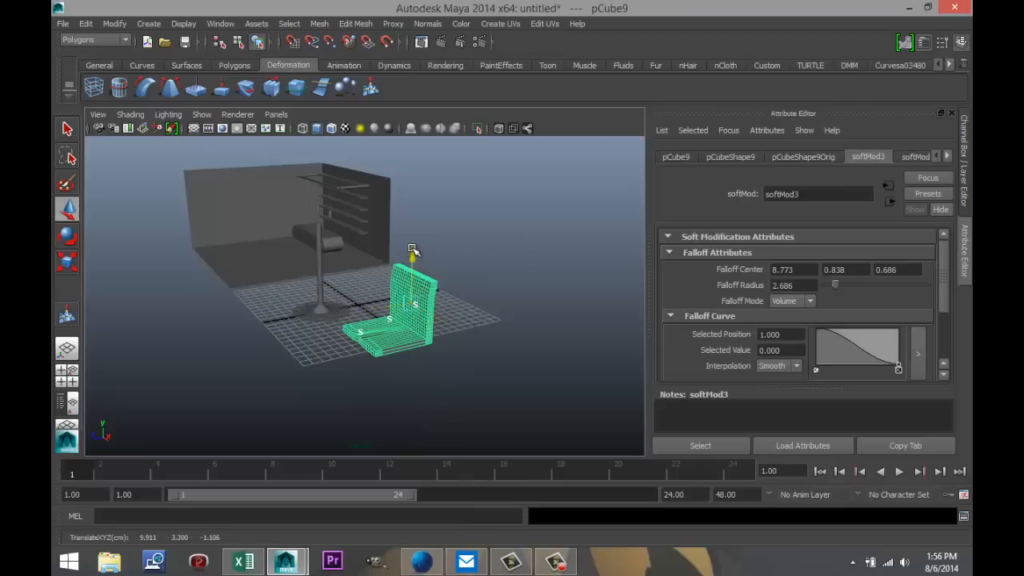
pyautogui.moveTo(412, 253); pyautogui.dragTo(419, 174)
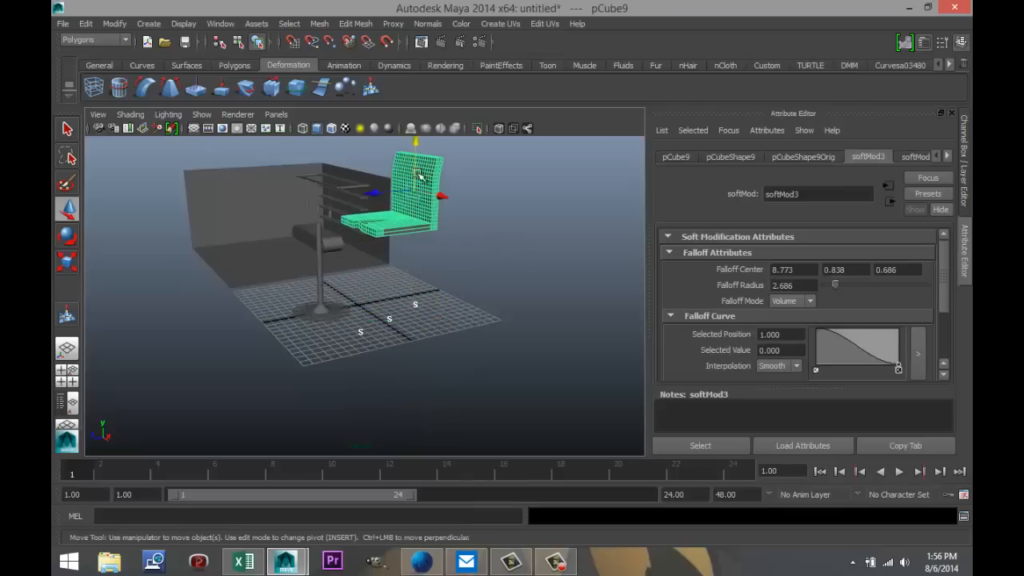
# Try to combine the cylindrical pole stand with the chair in the top view.
pyautogui.click(69, 376)
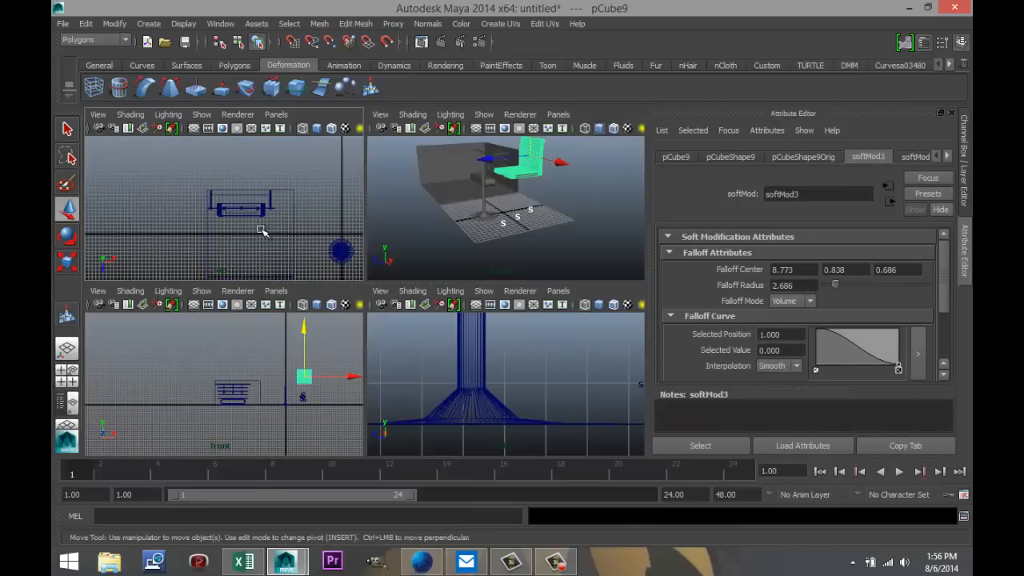
pyautogui.press('space')
pyautogui.scroll(-3, 402, 315)
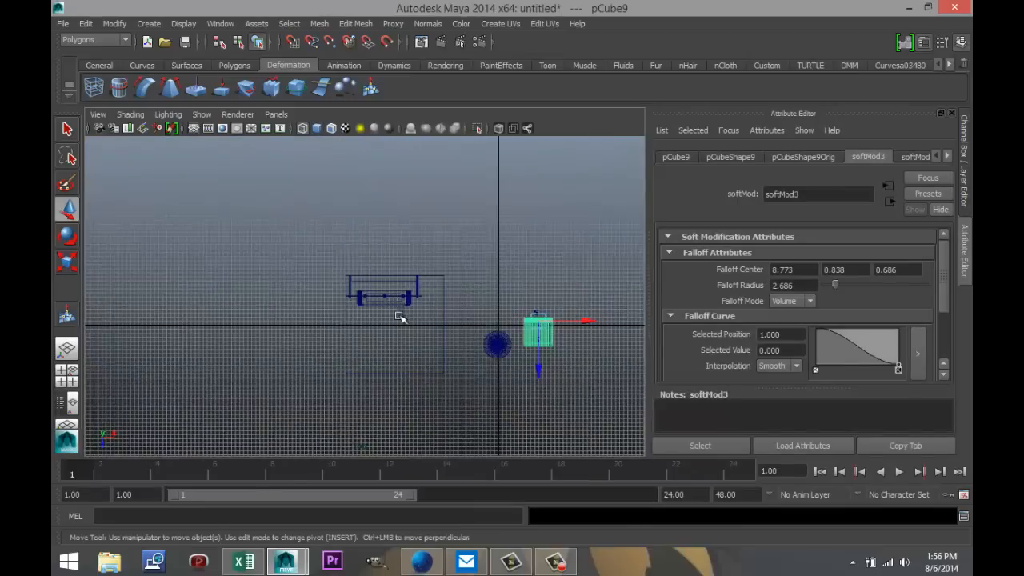
pyautogui.moveTo(447, 312); pyautogui.dragTo(476, 364)
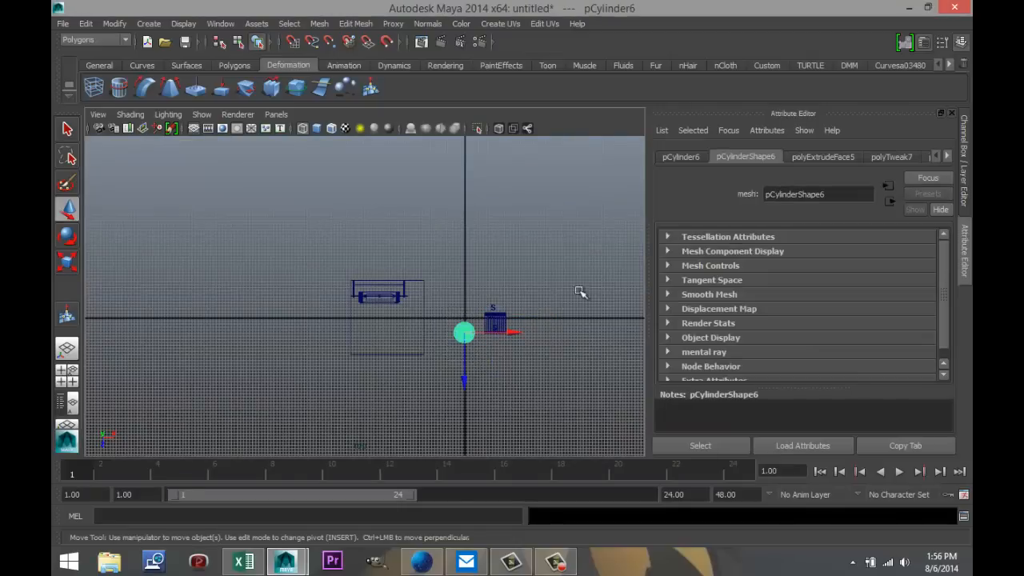
pyautogui.click(320, 24)
pyautogui.click(335, 47)
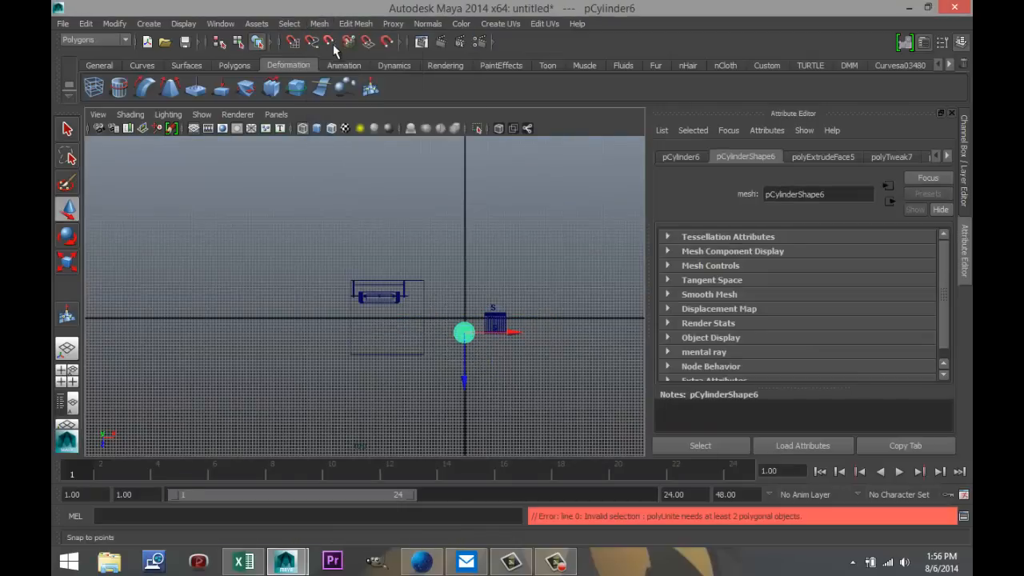
pyautogui.click(558, 379)
# Set the pole stand's translation to 0, 0, 0 so it sits at the scene origin.
pyautogui.click(477, 349)
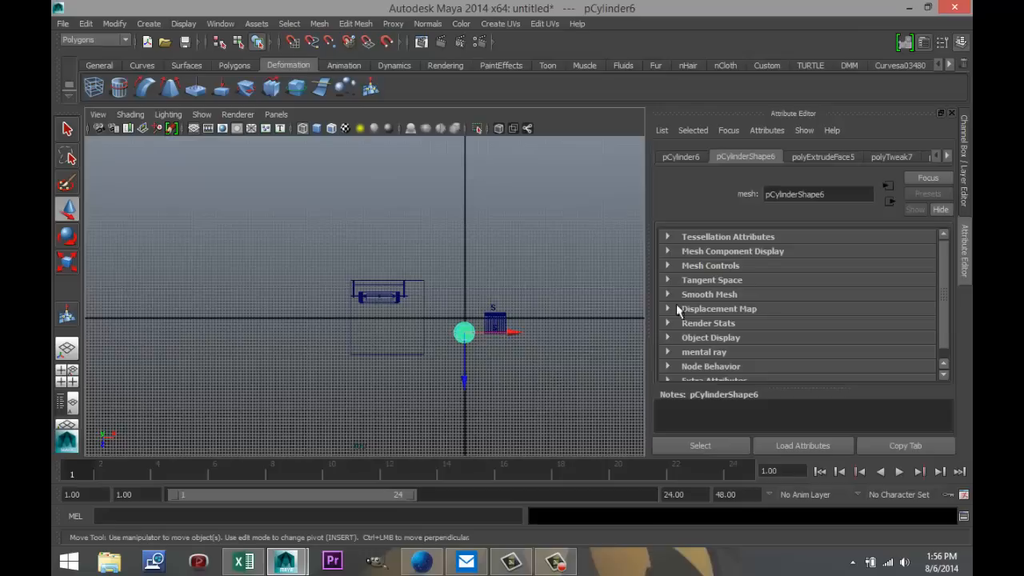
pyautogui.click(679, 156)
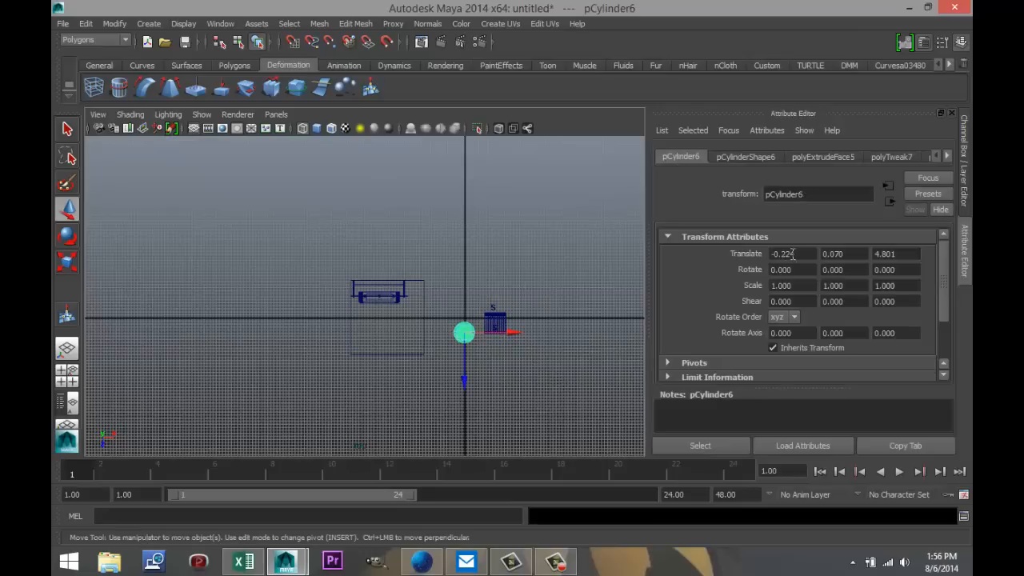
pyautogui.moveTo(806, 252); pyautogui.dragTo(737, 257)
pyautogui.write('0')
pyautogui.press('Tab')
pyautogui.write('0')
pyautogui.press('Tab')
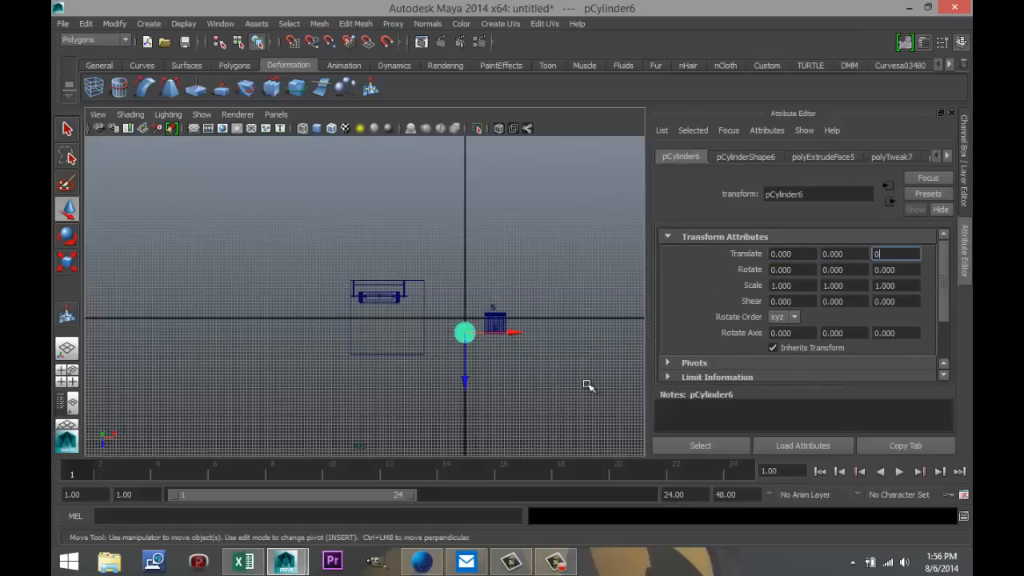
# Set the chair's translation to 0, 0, 0 to align it with the pole stand, and deselect it.
pyautogui.click(590, 387)
pyautogui.click(498, 319)
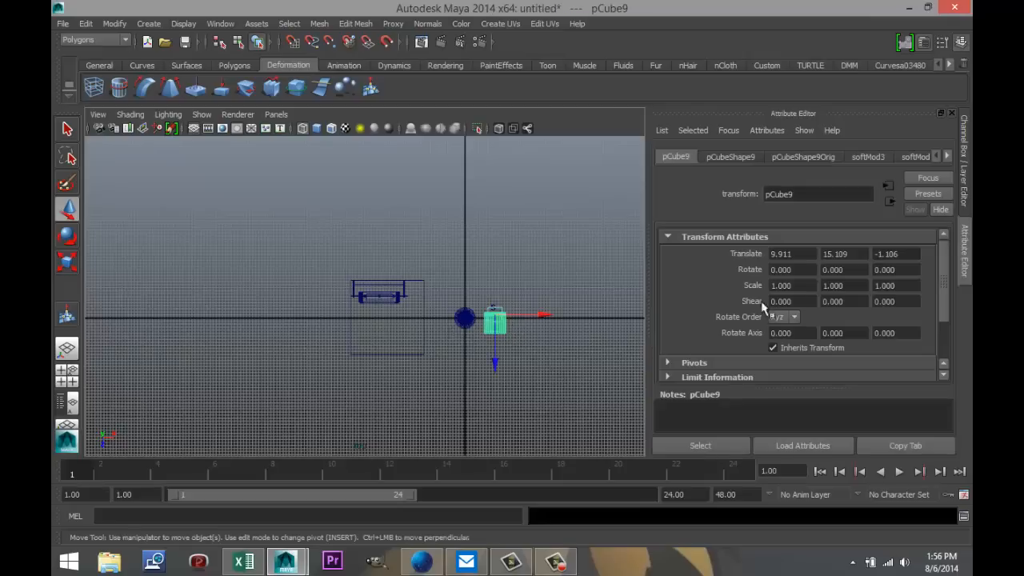
pyautogui.moveTo(796, 253); pyautogui.dragTo(728, 257)
pyautogui.press('Tab')
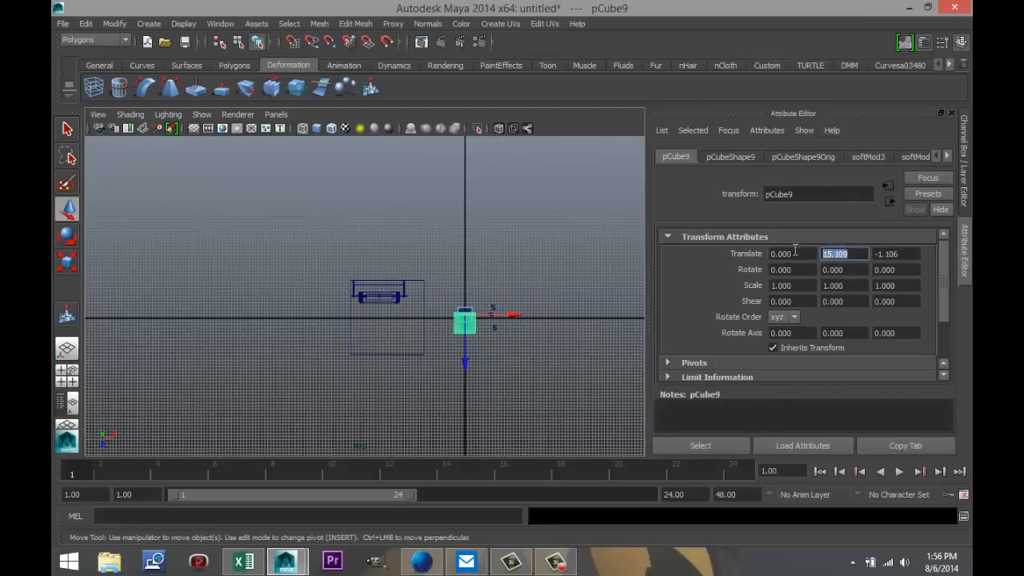
pyautogui.write('0')
pyautogui.press('Tab')
pyautogui.write('0')
pyautogui.click(498, 380)
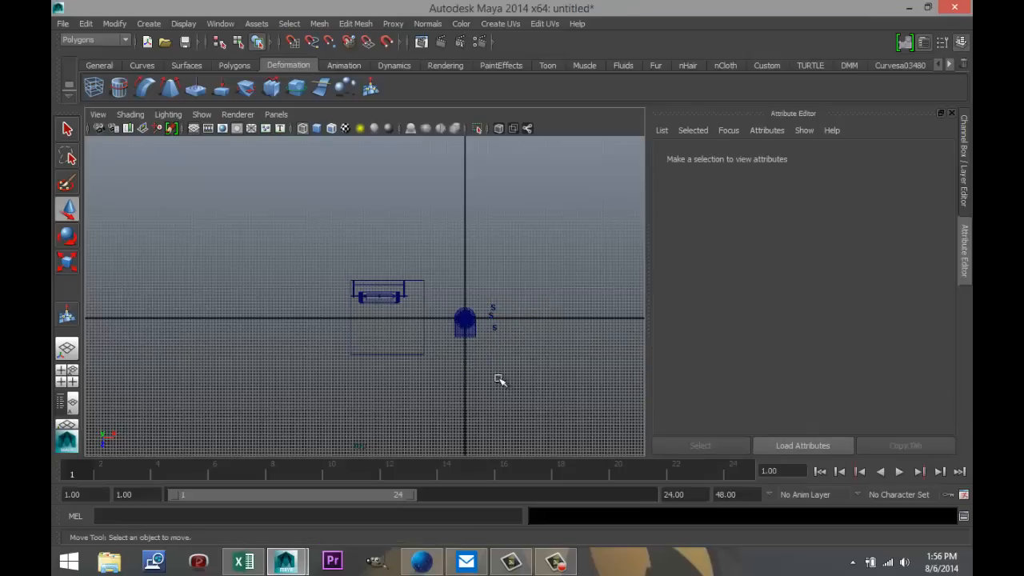
# In the side view, place the chair on top of the pole stand at Y about 13.693 and Z about -2.869.
pyautogui.click(466, 329)
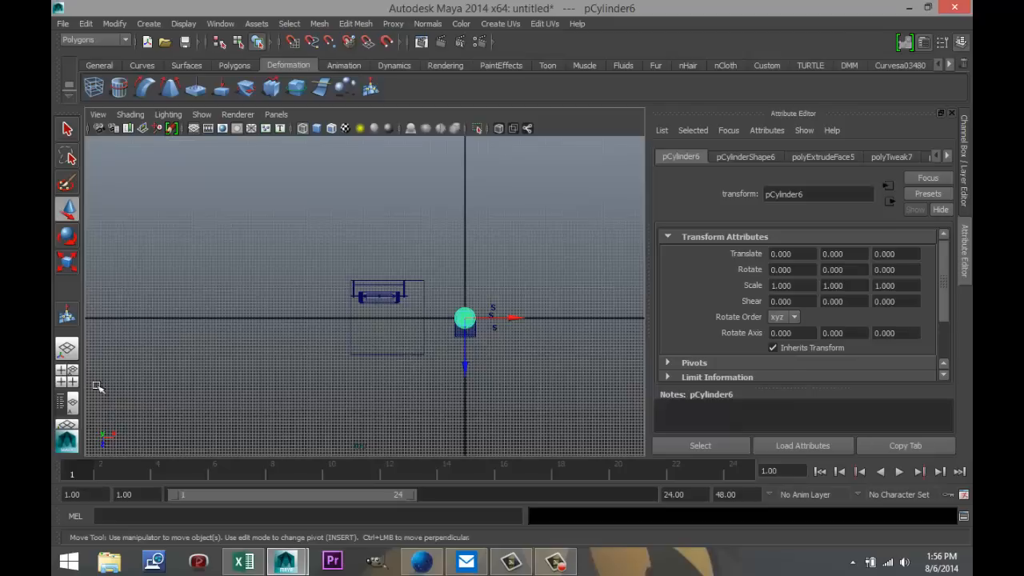
pyautogui.click(66, 376)
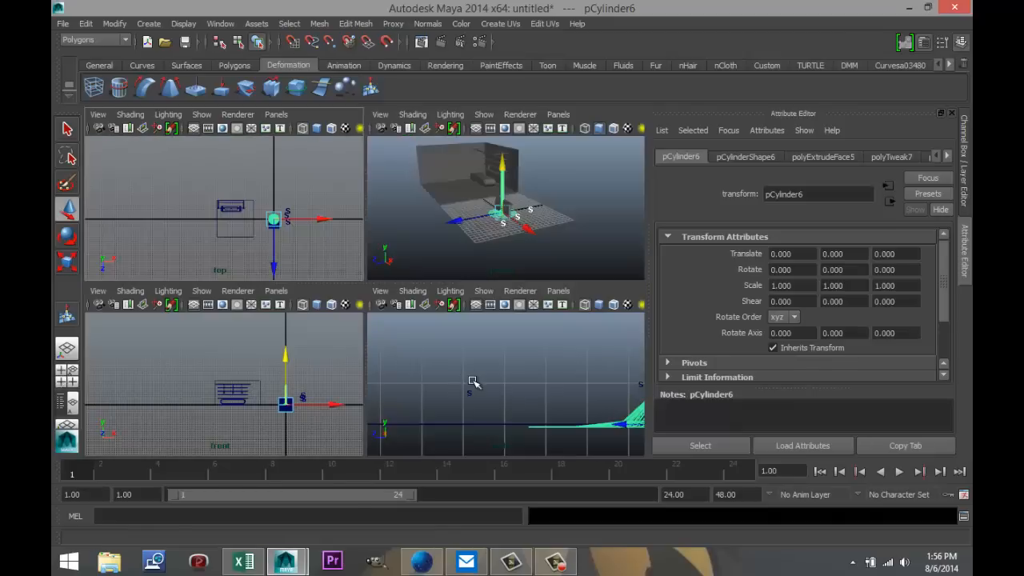
pyautogui.press('space')
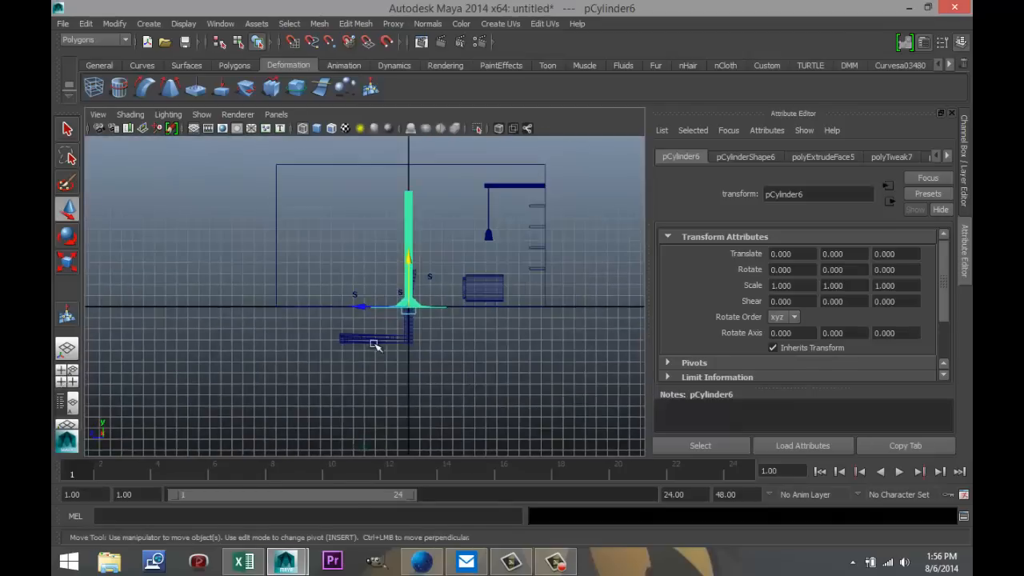
pyautogui.click(377, 340)
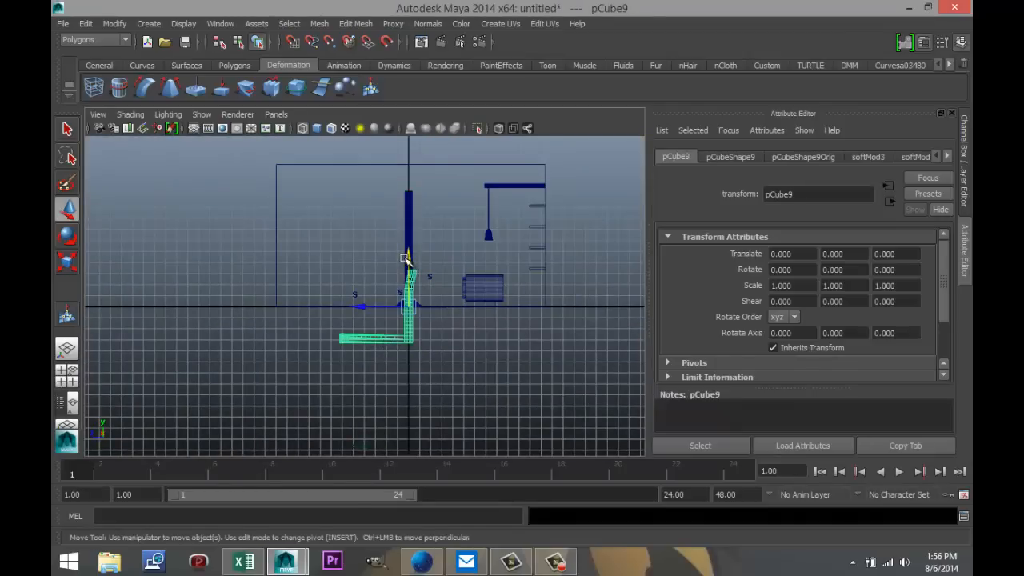
pyautogui.moveTo(404, 257); pyautogui.dragTo(432, 110)
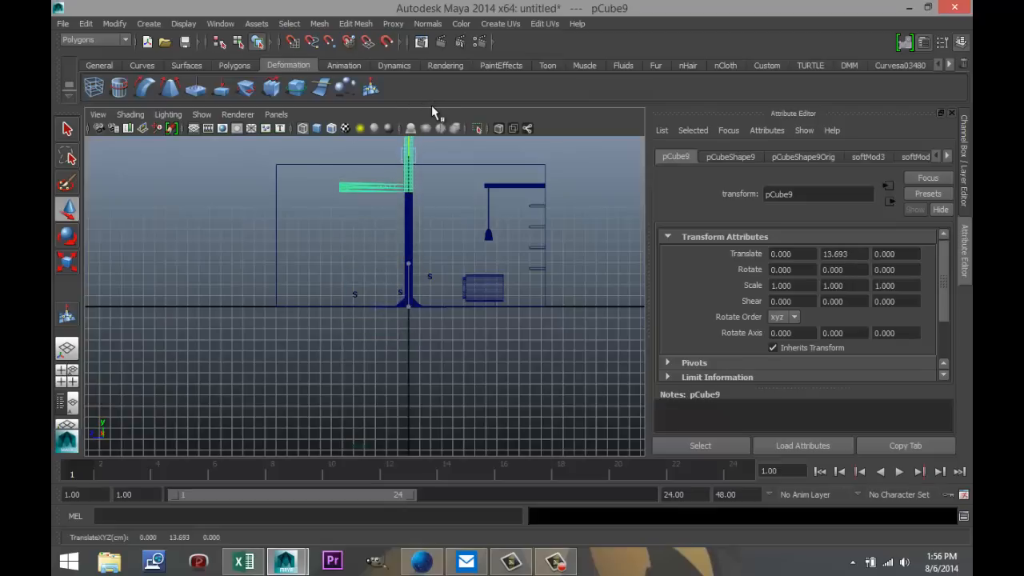
pyautogui.moveTo(360, 156); pyautogui.dragTo(392, 159)
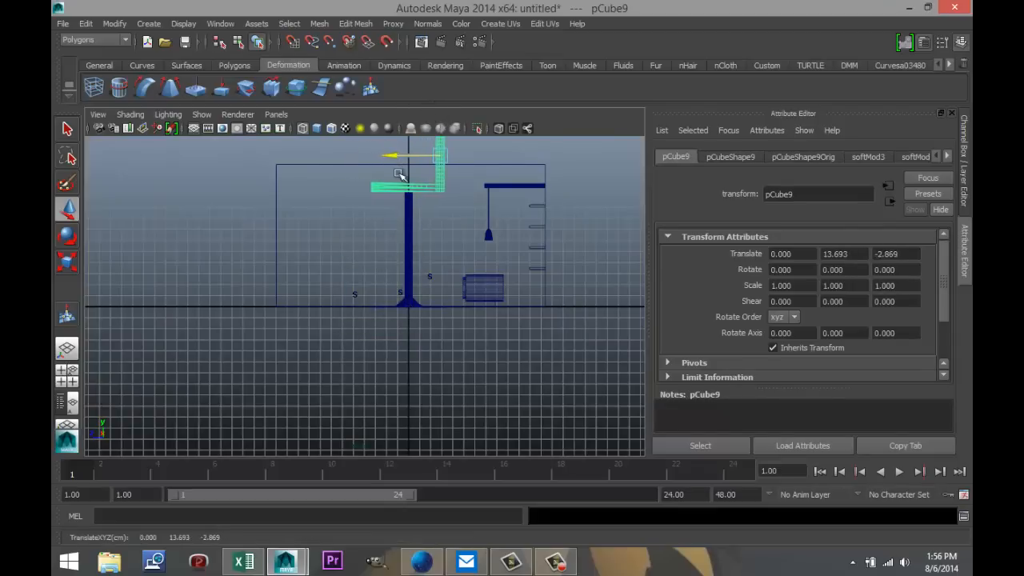
# Add the pole stand to the chair selection and combine both into one mesh.
pyautogui.scroll(-3, 432, 284)
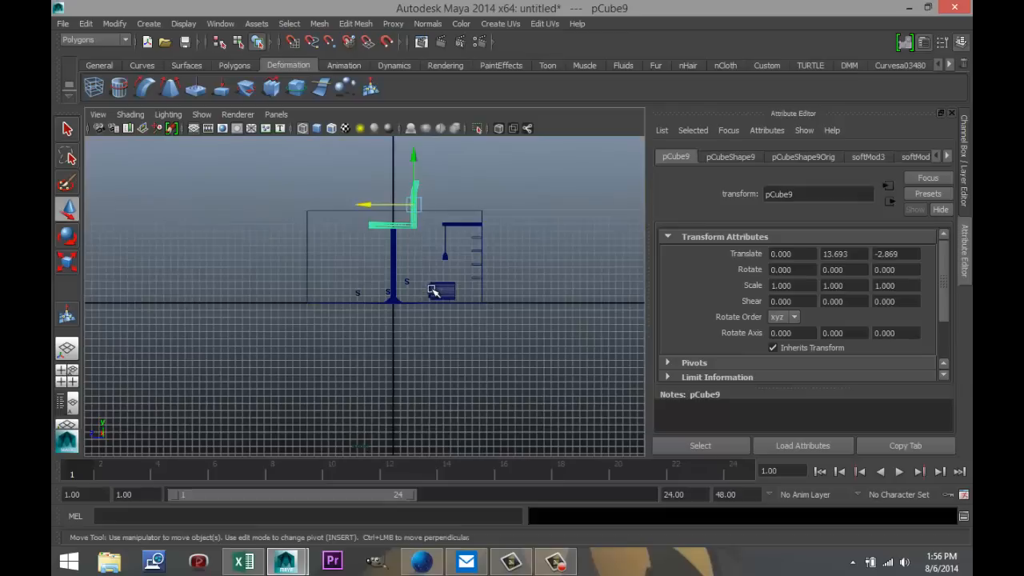
pyautogui.scroll(3, 429, 316)
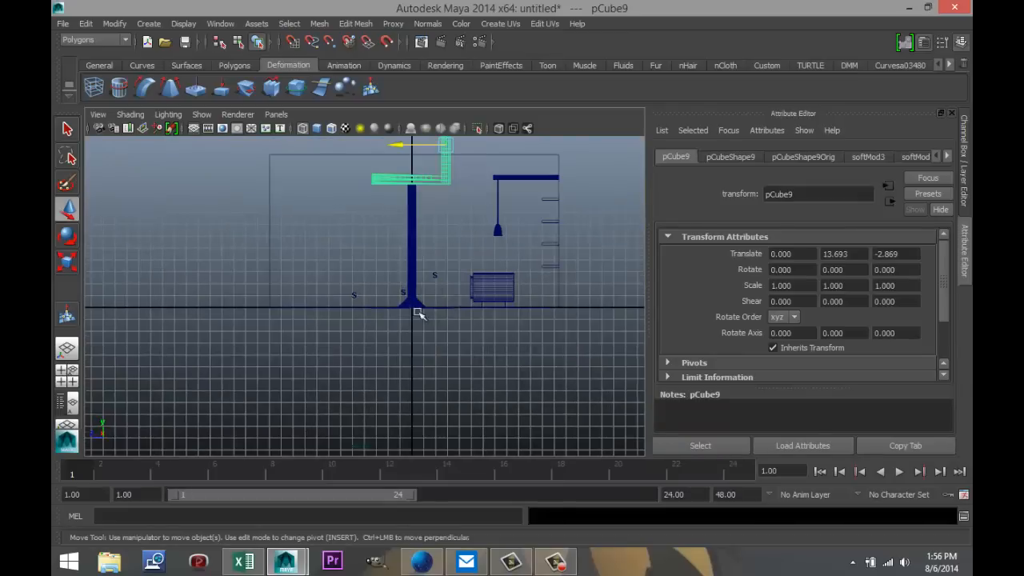
pyautogui.click(416, 227)
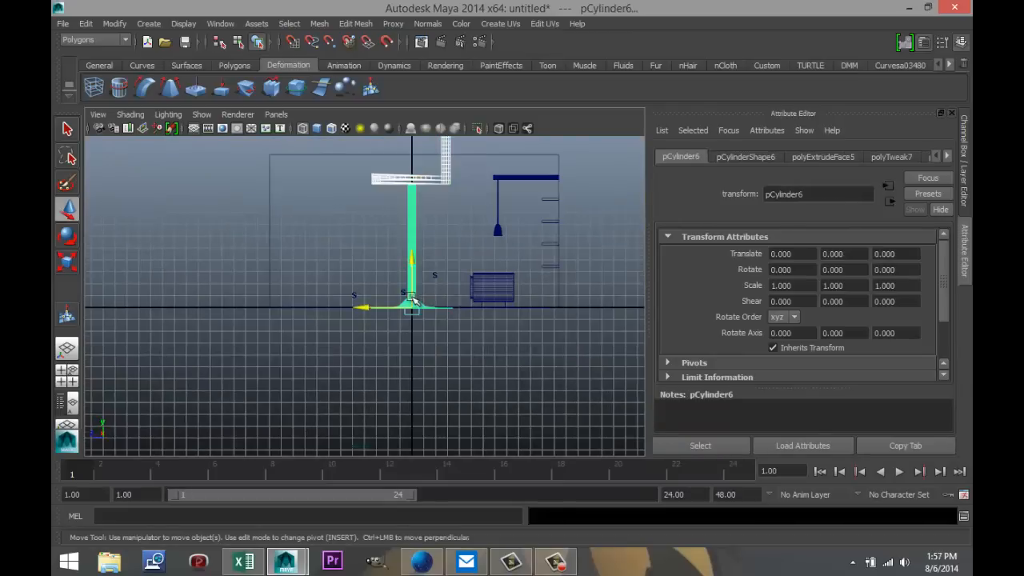
pyautogui.scroll(-2, 336, 298)
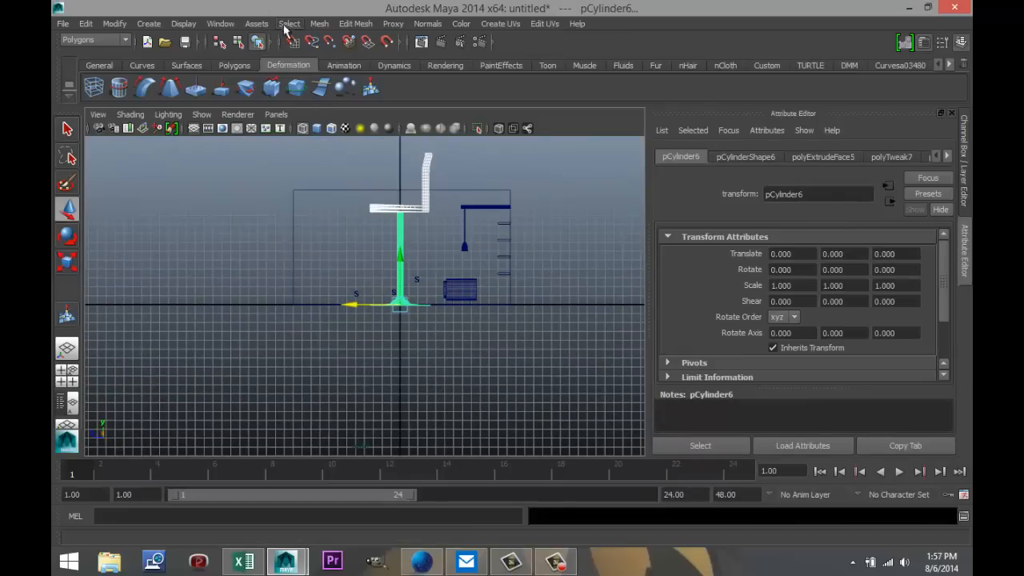
pyautogui.click(319, 23)
pyautogui.click(337, 46)
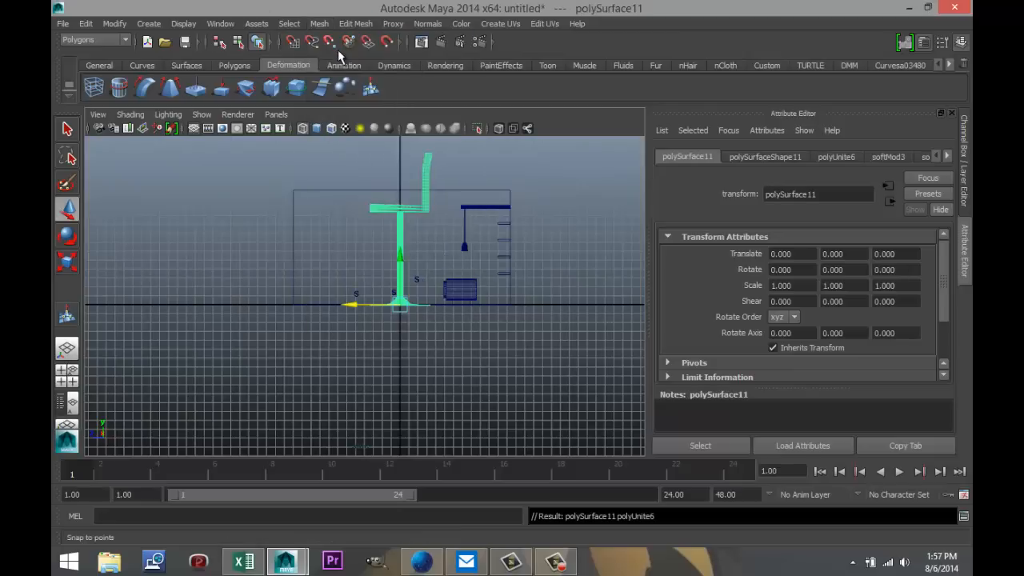
# Delete the construction history of the combined chair and pole stand mesh.
pyautogui.click(85, 23)
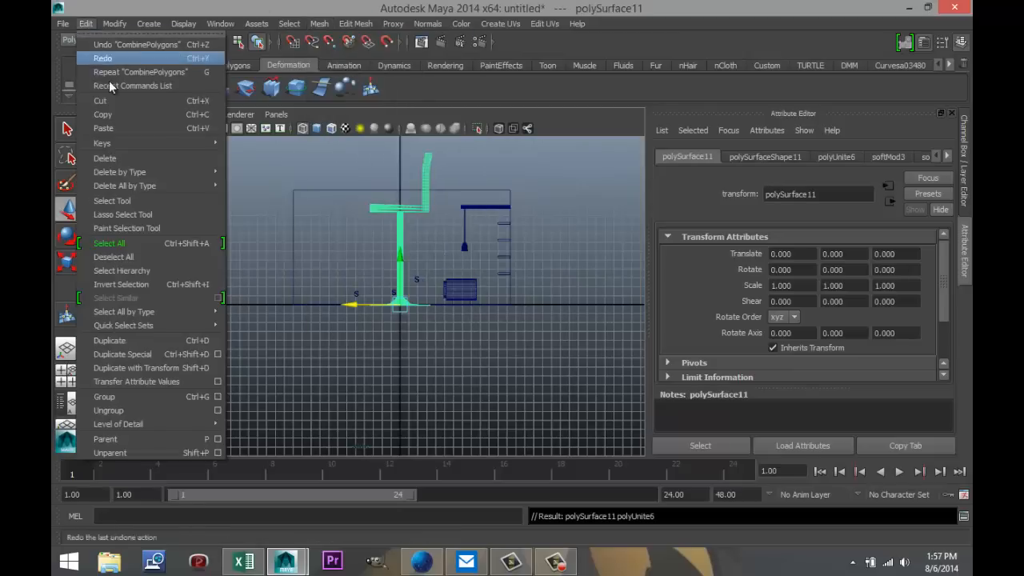
pyautogui.moveTo(150, 170)
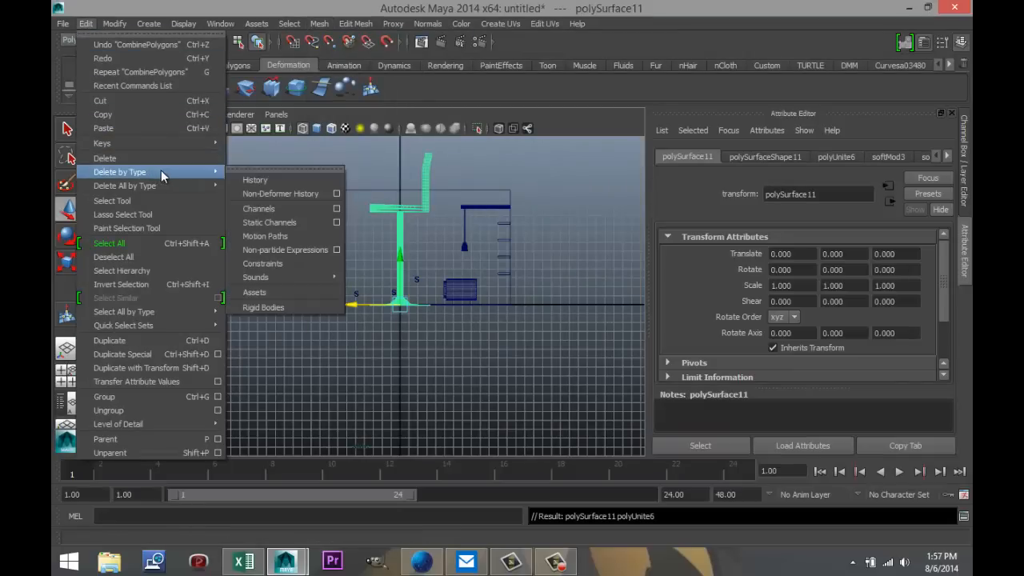
pyautogui.click(251, 179)
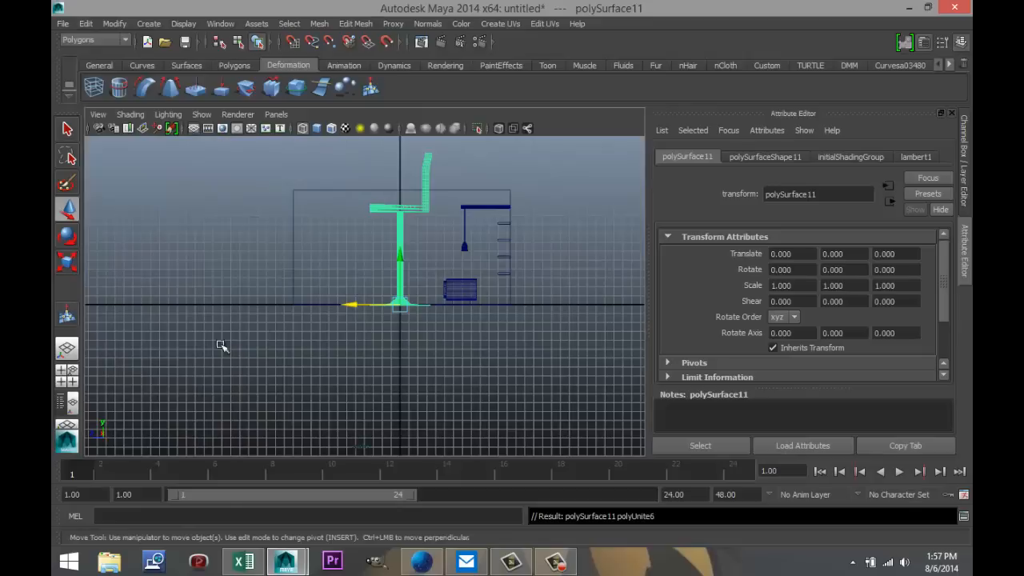
# In the perspective view, rotate the chair around the Y axis and set its Y rotation to 180.
pyautogui.click(67, 376)
pyautogui.press('space')
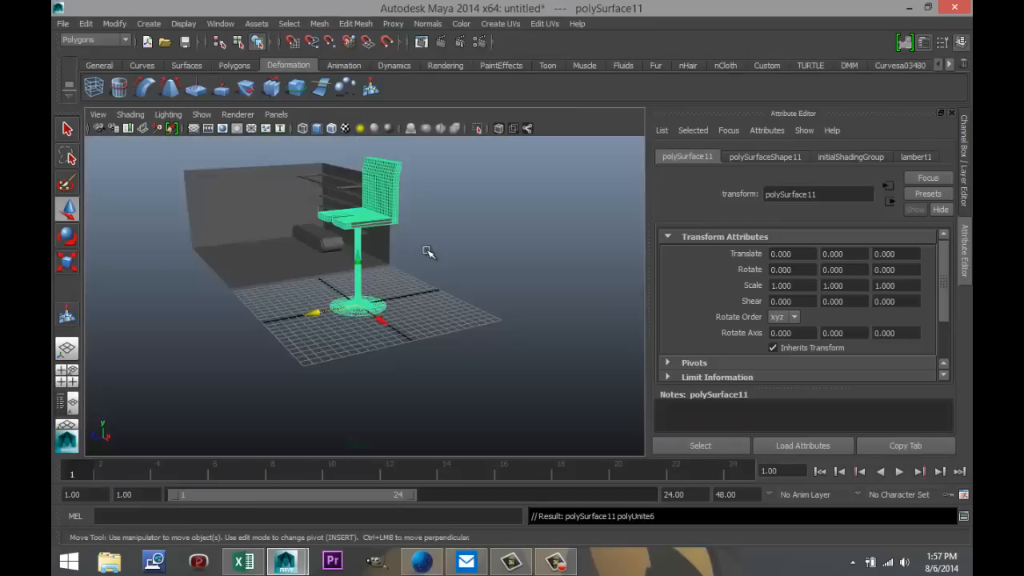
pyautogui.scroll(-3, 423, 279)
pyautogui.scroll(3, 423, 279)
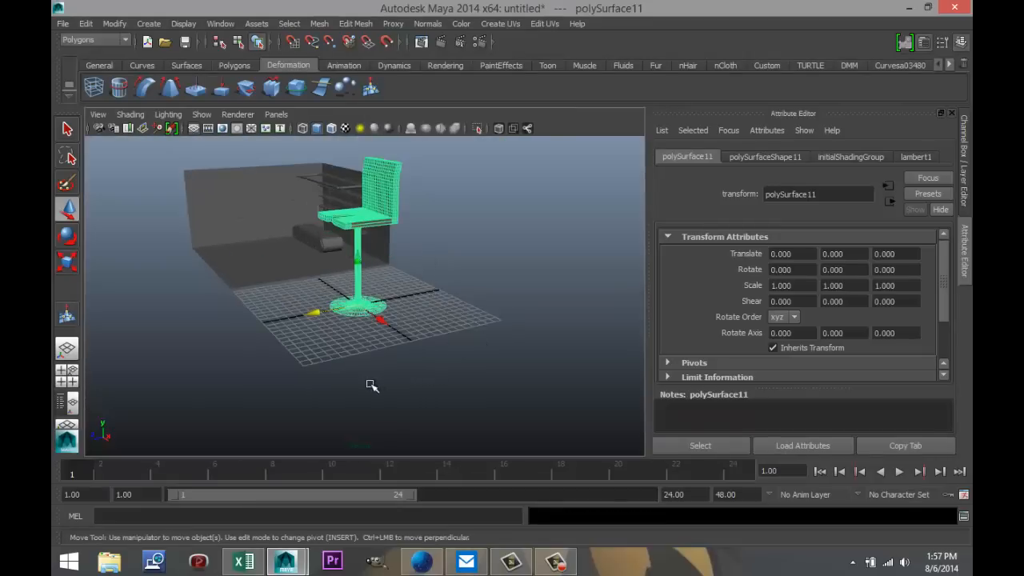
pyautogui.keyDown('alt'); pyautogui.moveTo(372, 385); pyautogui.dragTo(462, 396); pyautogui.keyUp('alt')
pyautogui.press('e')
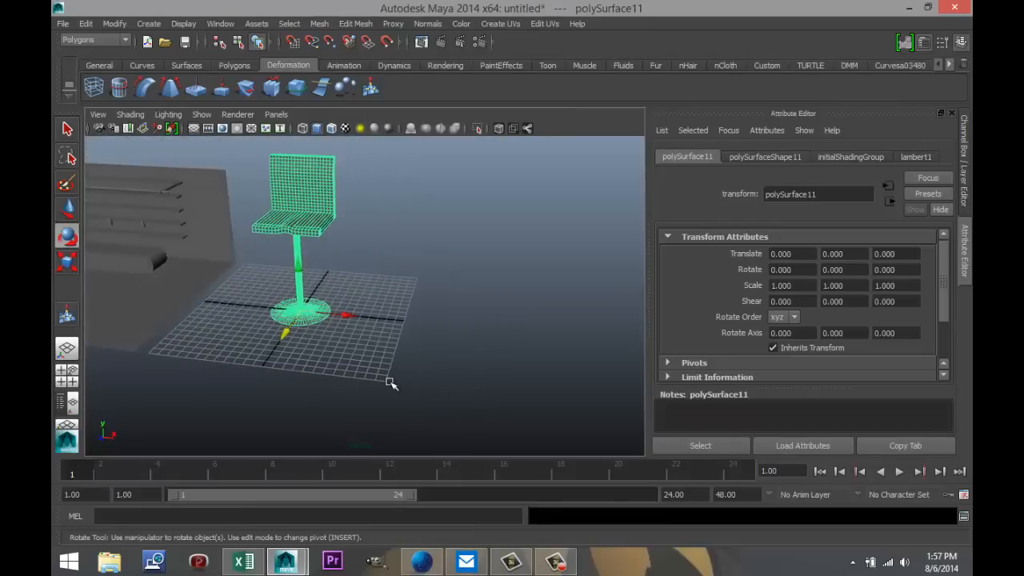
pyautogui.moveTo(245, 334); pyautogui.dragTo(354, 266)
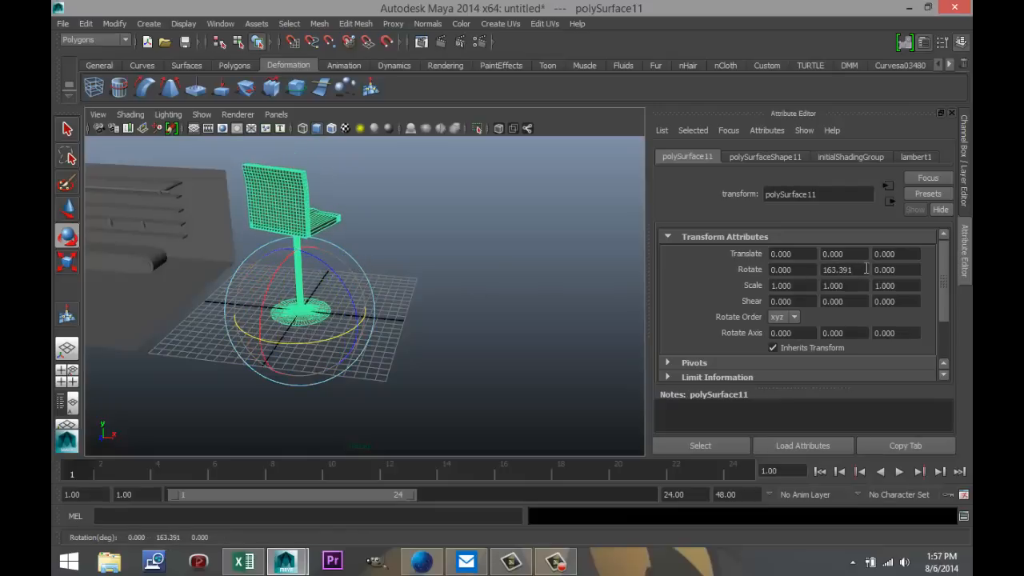
pyautogui.moveTo(865, 269); pyautogui.dragTo(758, 274)
pyautogui.write('180')
pyautogui.press('Return')
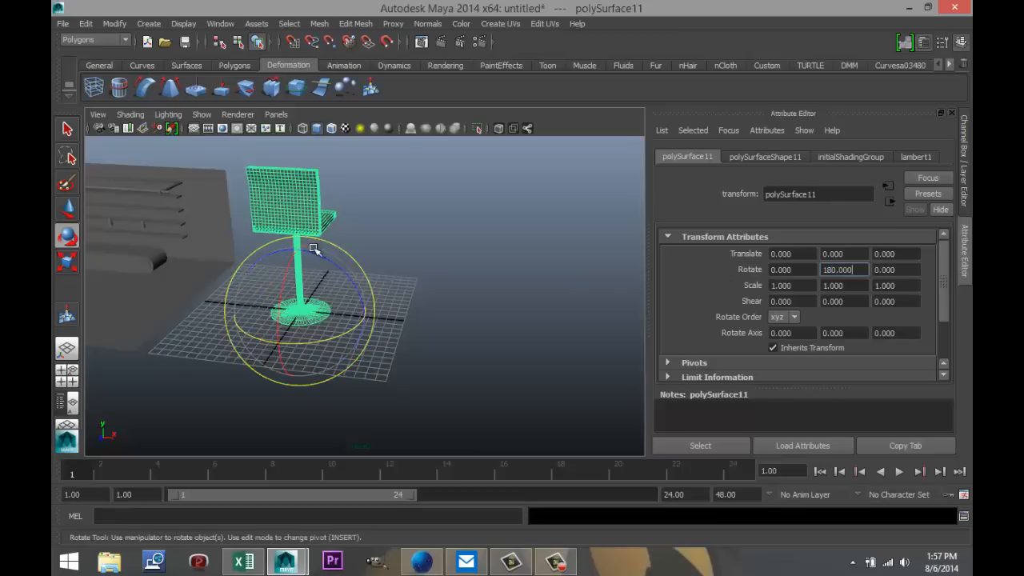
# Scale the whole chair down uniformly to about 0.233.
pyautogui.click(460, 267)
pyautogui.click(320, 223)
pyautogui.press('r')
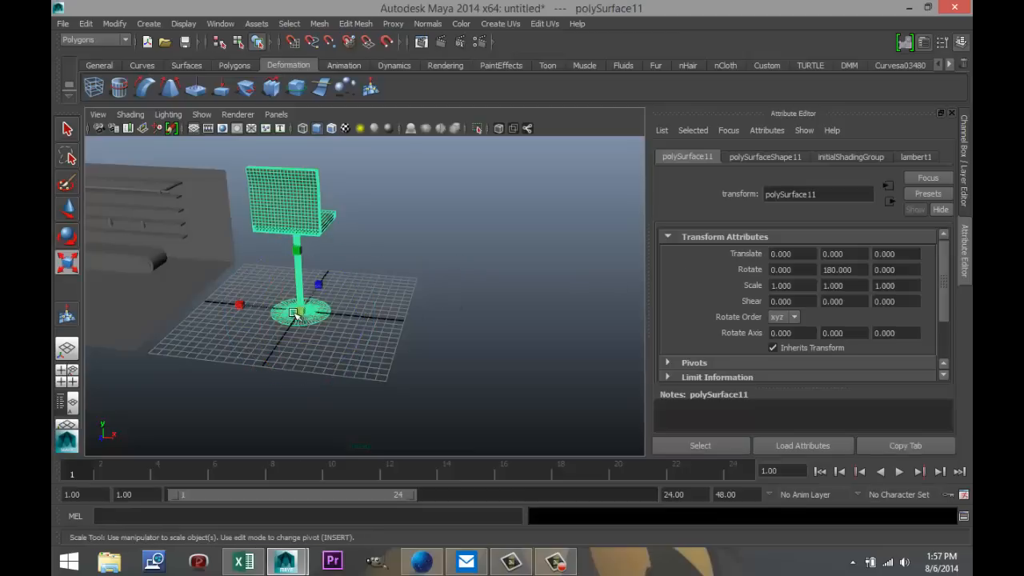
pyautogui.moveTo(295, 313); pyautogui.dragTo(184, 325)
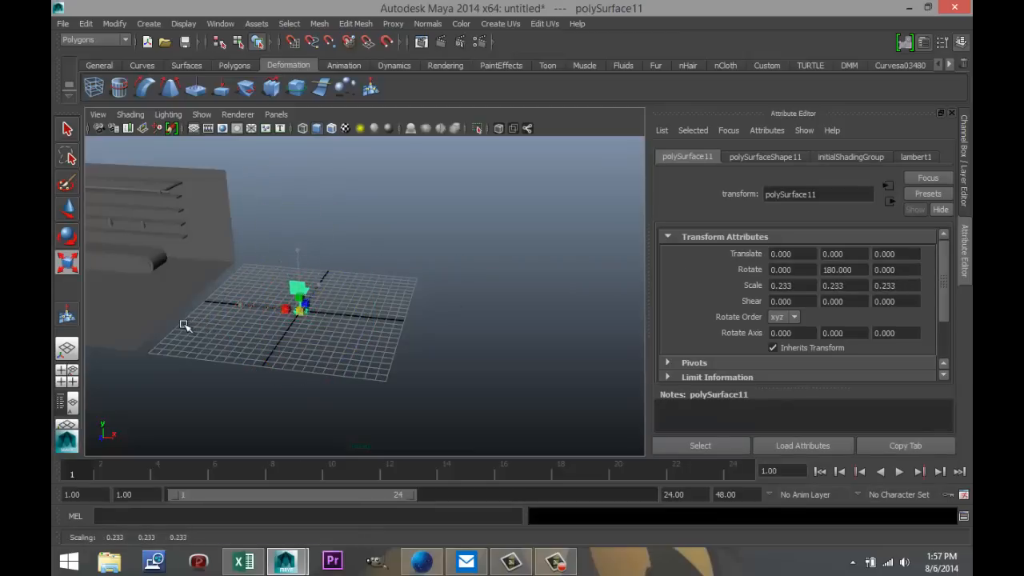
# In the top view, move the chair into the room in front of the bench, at X about -32.235 and Z about -3.360.
pyautogui.click(66, 370)
pyautogui.press('space')
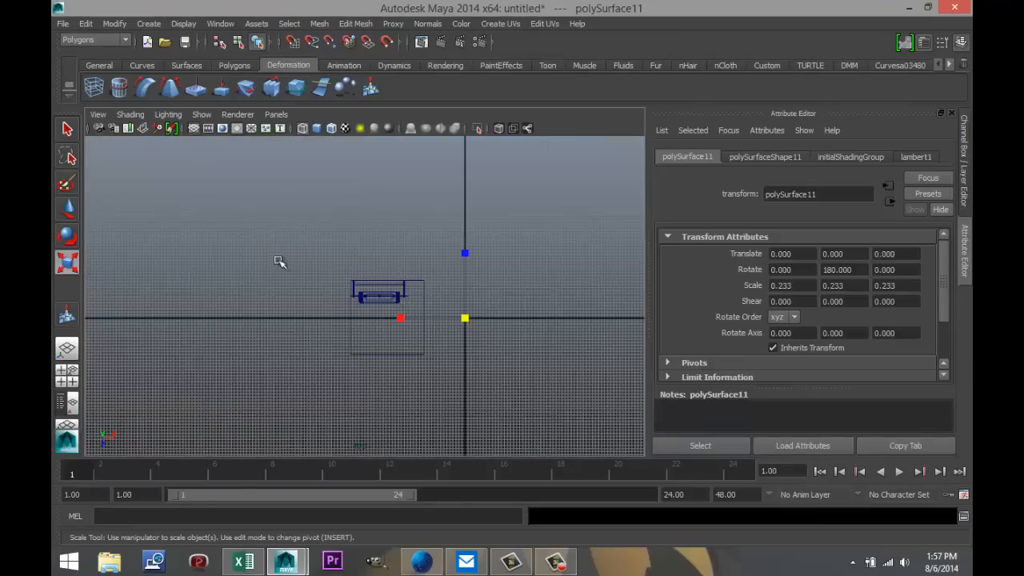
pyautogui.scroll(-3, 325, 299)
pyautogui.scroll(5, 339, 312)
pyautogui.scroll(4, 339, 312)
pyautogui.scroll(2, 325, 326)
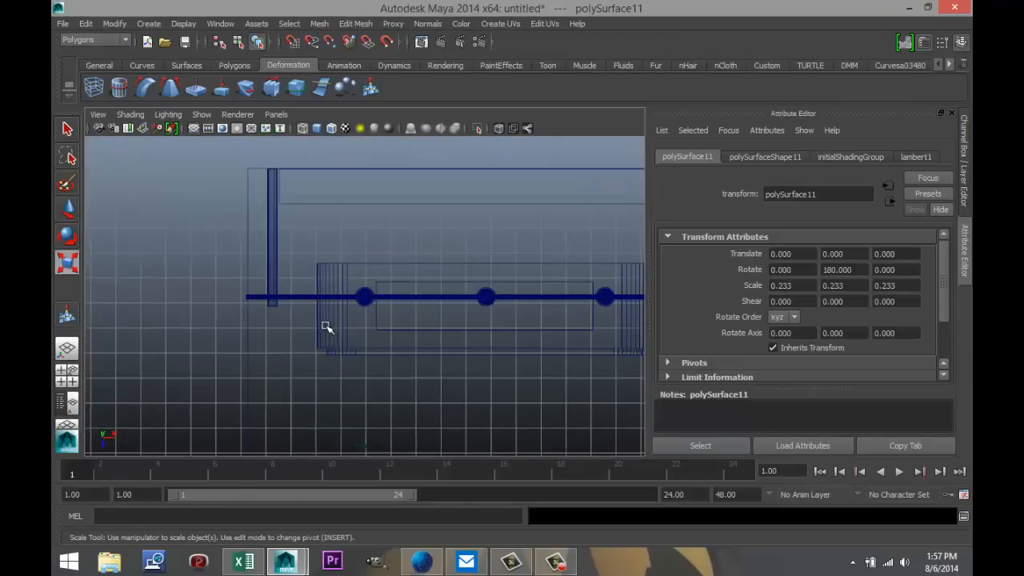
pyautogui.keyDown('alt'); pyautogui.moveTo(290, 330); pyautogui.dragTo(228, 210, button='middle'); pyautogui.keyUp('alt')
pyautogui.scroll(-5, 267, 275)
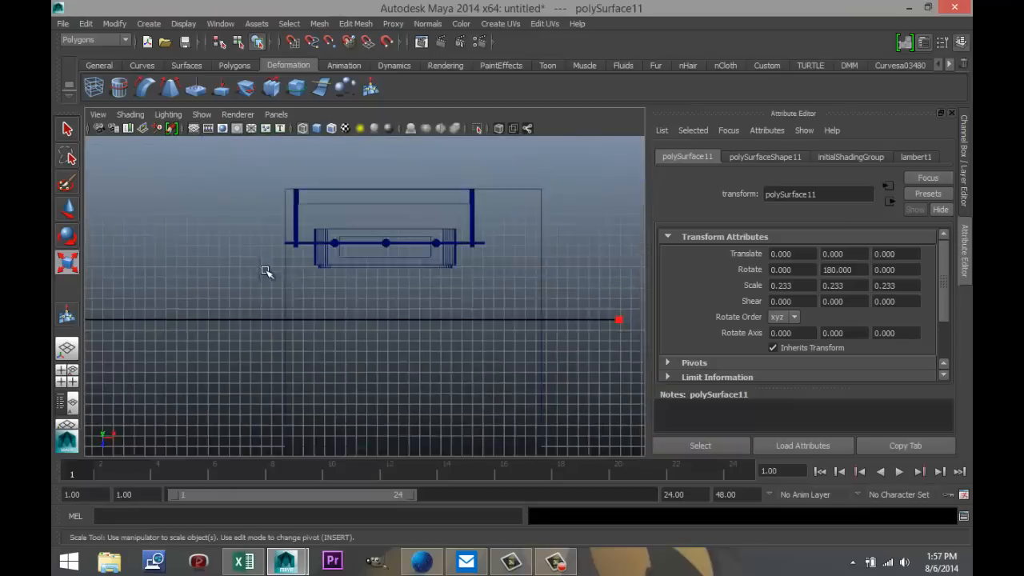
pyautogui.press('w')
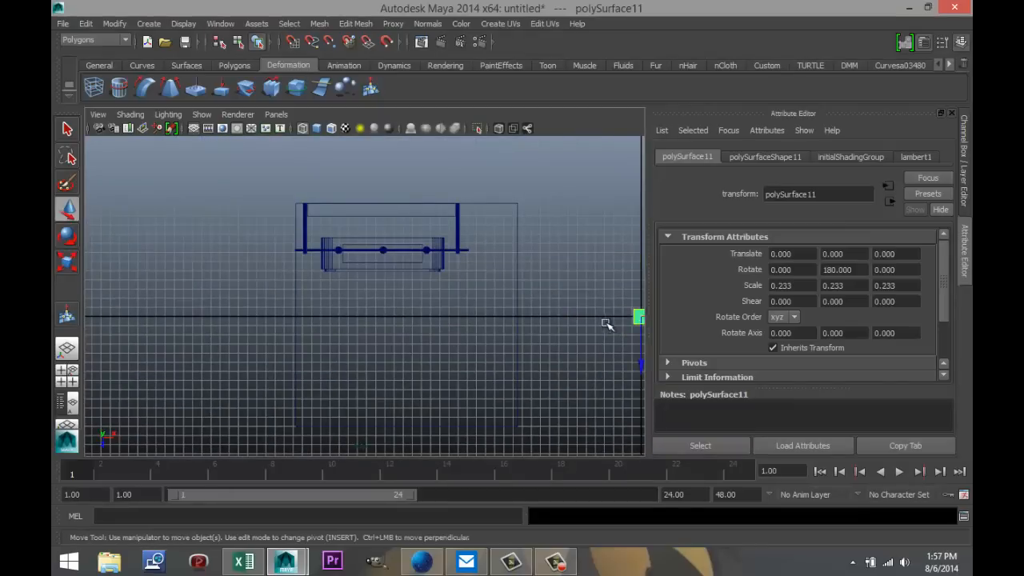
pyautogui.scroll(-1, 579, 366)
pyautogui.moveTo(625, 320); pyautogui.dragTo(371, 304)
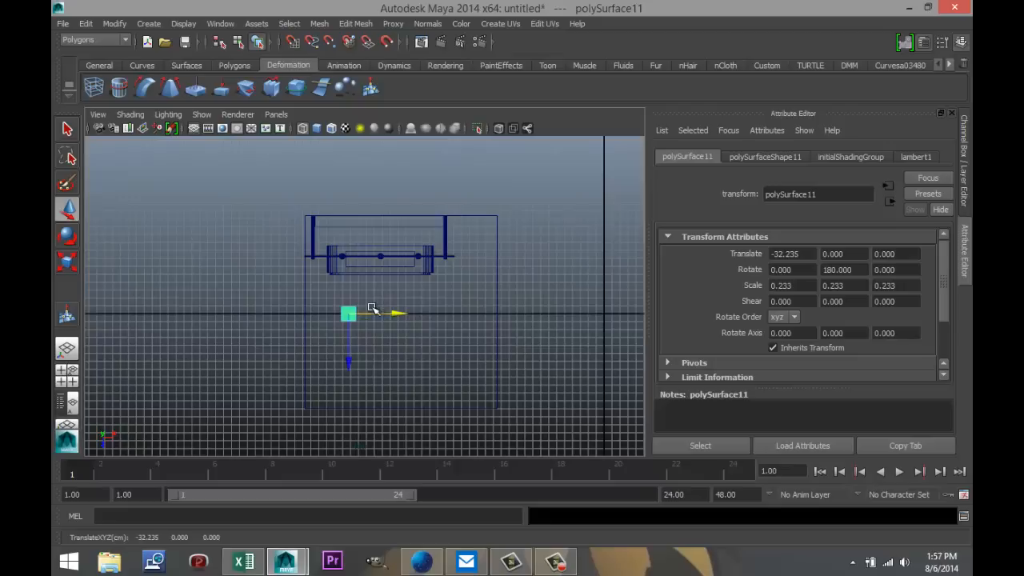
pyautogui.moveTo(350, 361); pyautogui.dragTo(344, 332)
# Shift the chair along X to about -32.847, closer to the end of the bench.
pyautogui.scroll(5, 384, 378)
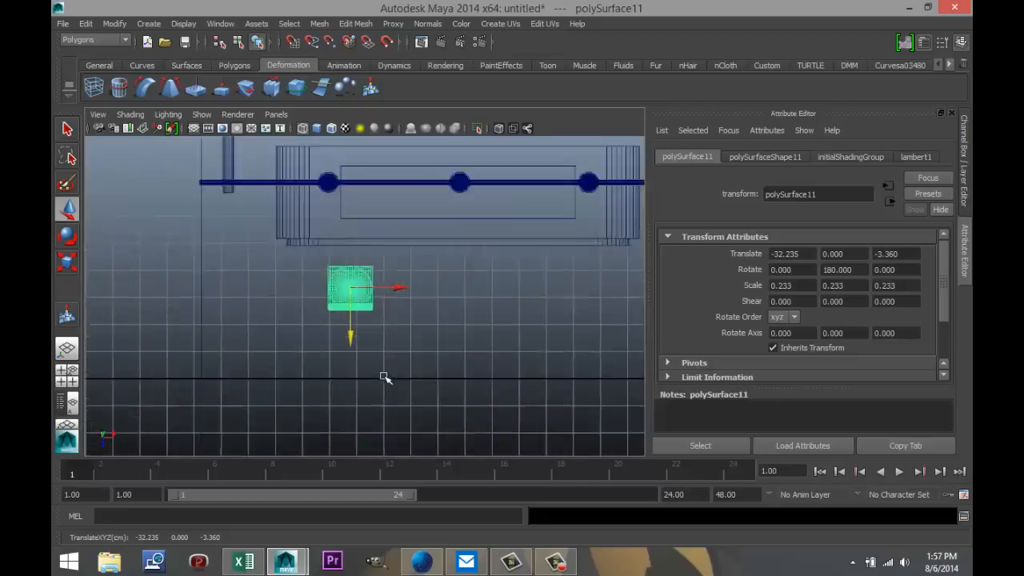
pyautogui.scroll(-4, 384, 377)
pyautogui.scroll(-2, 436, 388)
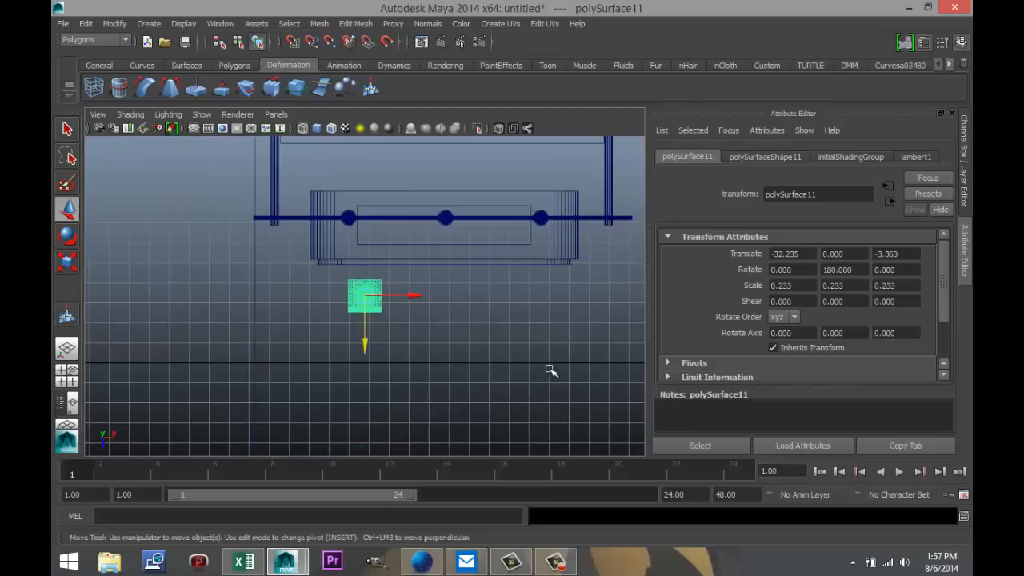
pyautogui.moveTo(409, 295); pyautogui.dragTo(393, 295)
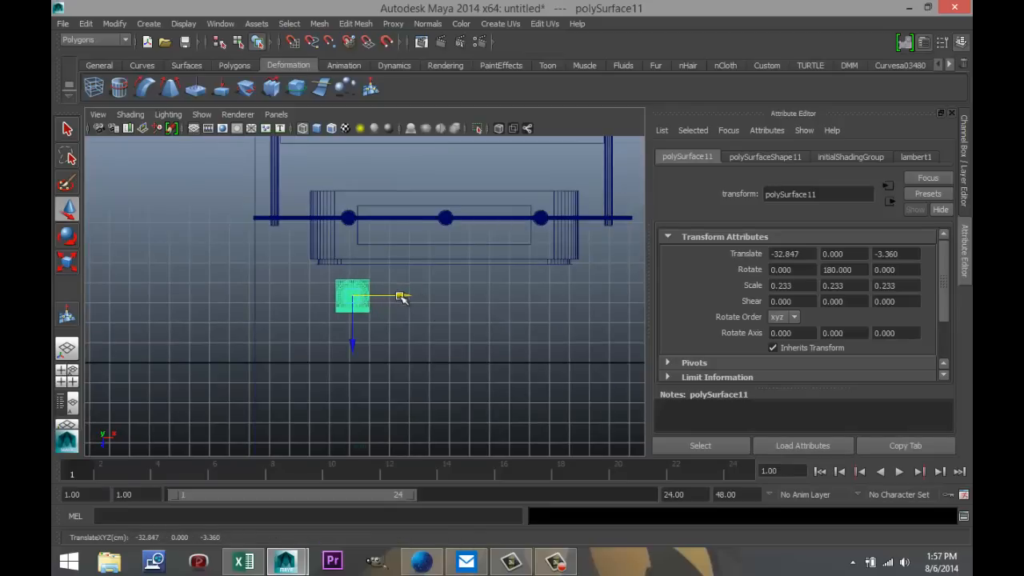
# Duplicate the chair, move the copy to X about -23.342 at the bench's other end, and duplicate it again with the same offset.
pyautogui.hotkey('ctrl', 'd')
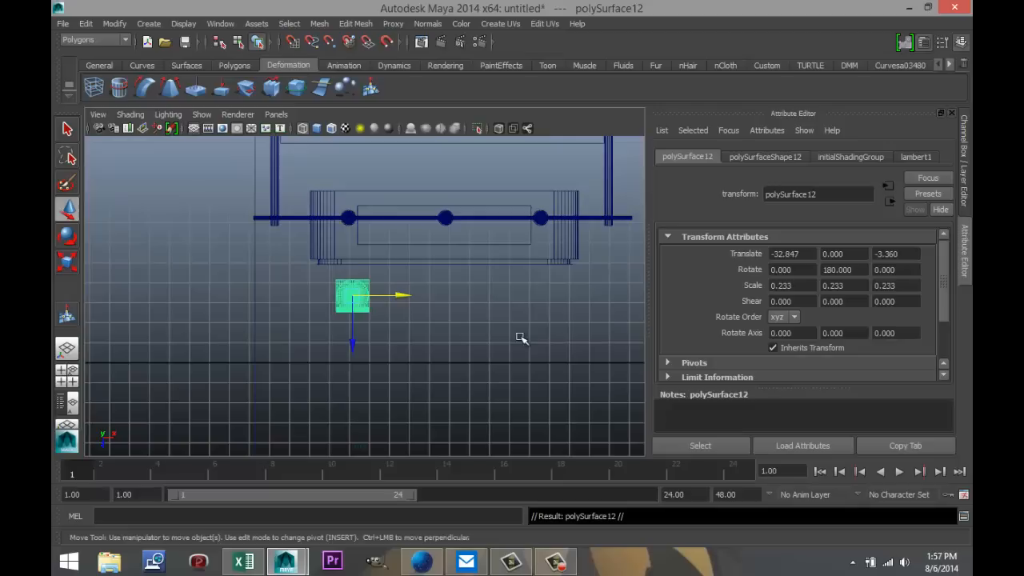
pyautogui.moveTo(405, 295); pyautogui.dragTo(597, 314)
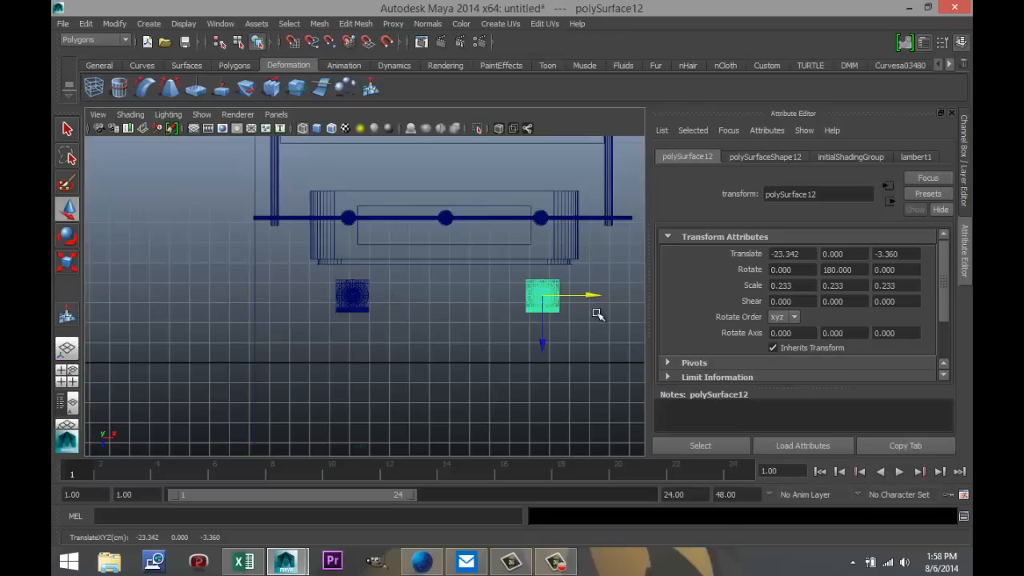
pyautogui.hotkey('shift', 'd')
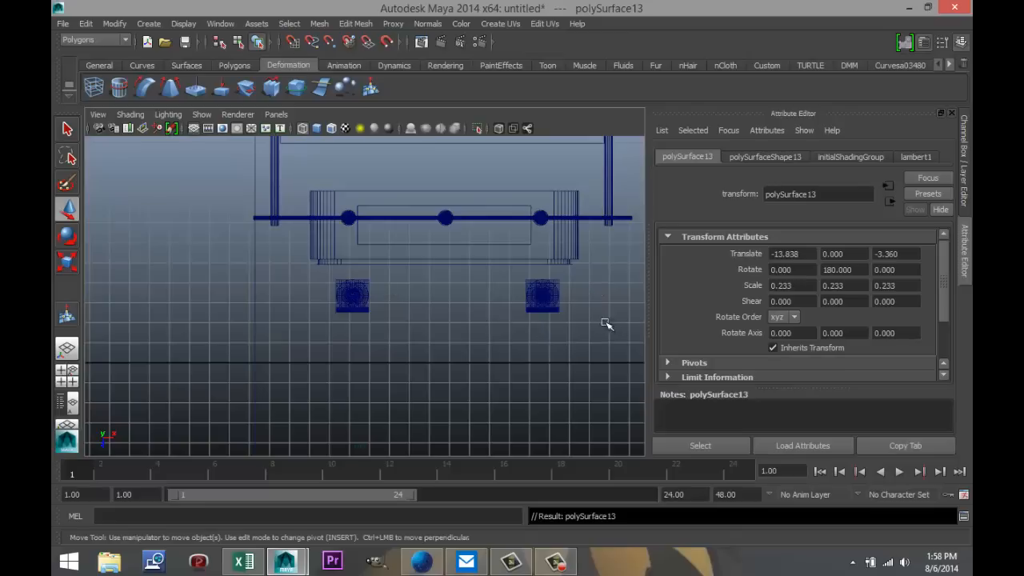
# Add two more chair copies between the two end chairs, placed at X about -30.255 and -26.222.
pyautogui.click(536, 294)
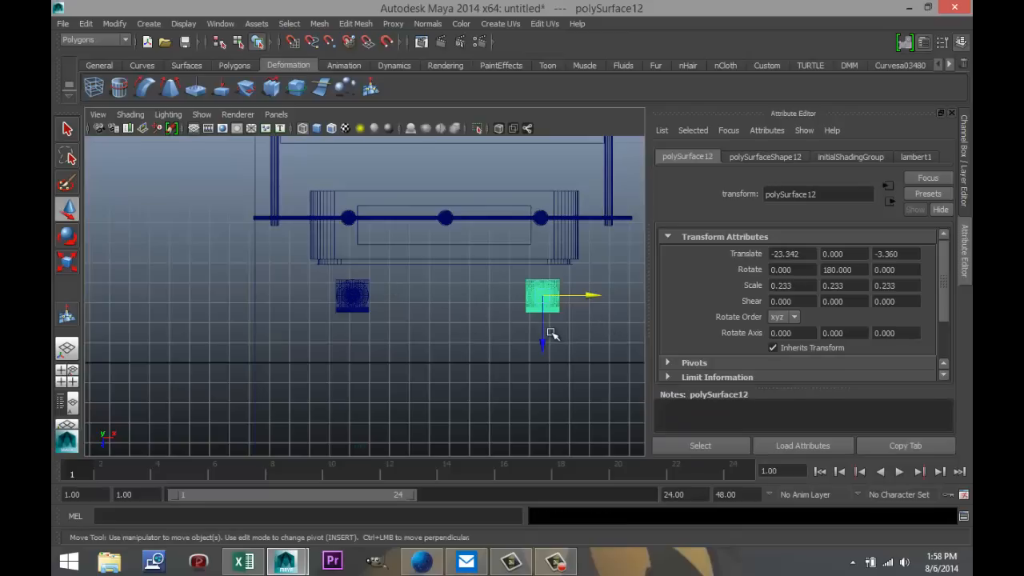
pyautogui.hotkey('ctrl', 'd')
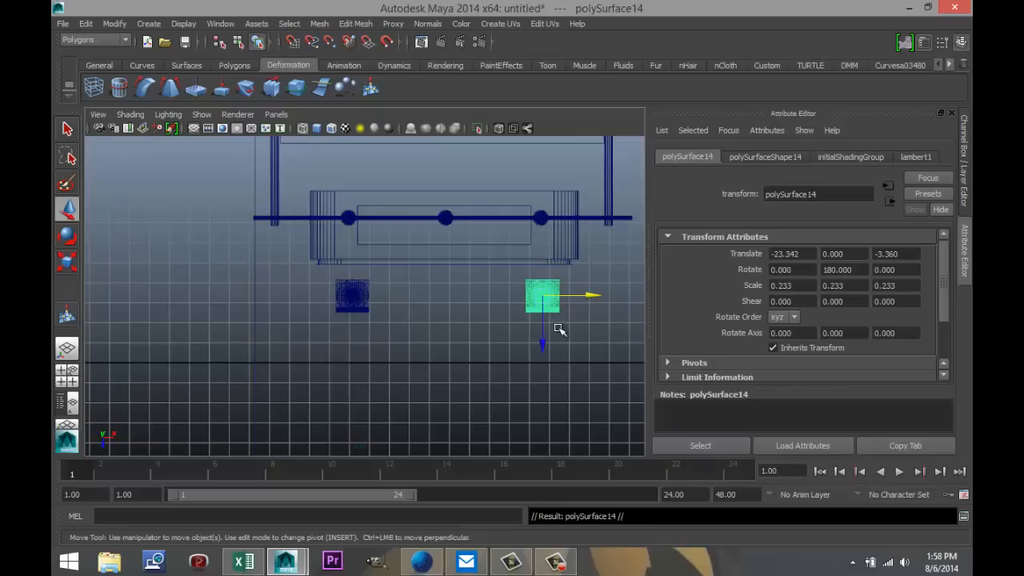
pyautogui.moveTo(590, 296); pyautogui.dragTo(457, 305)
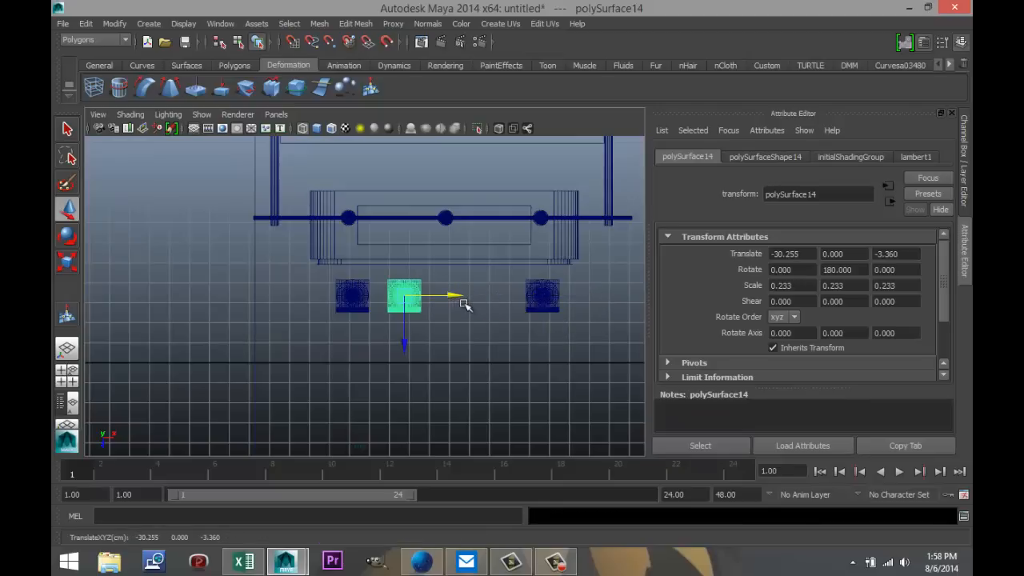
pyautogui.hotkey('shift', 'd')
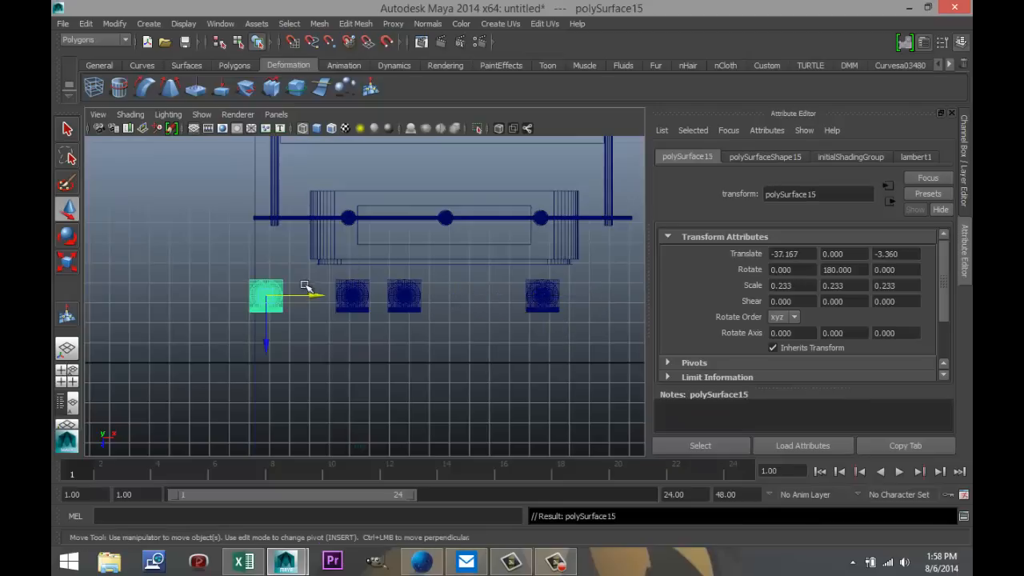
pyautogui.moveTo(312, 297); pyautogui.dragTo(532, 322)
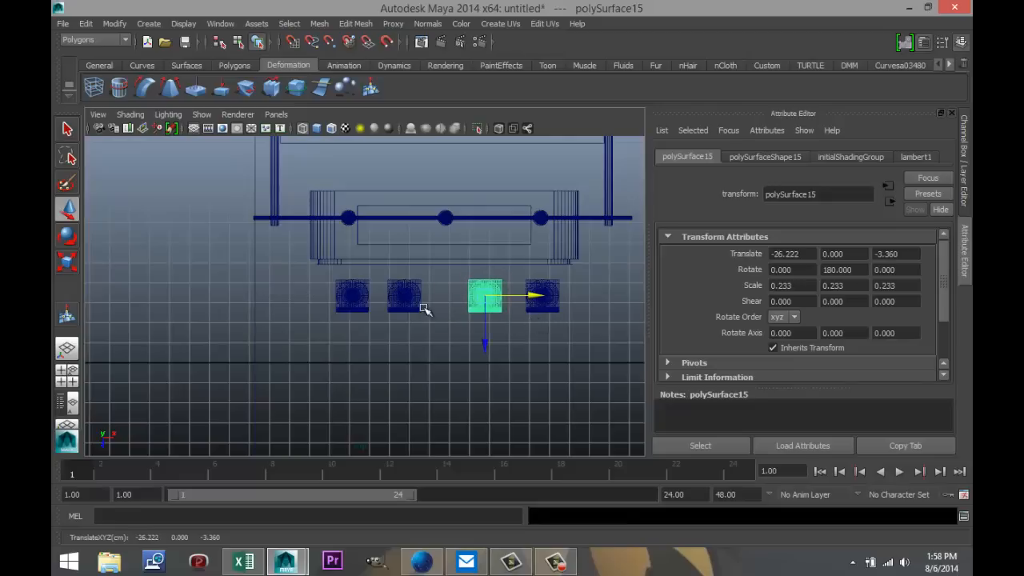
# Adjust the inner chairs along X so the four chairs are evenly spaced along the bench, and deselect.
pyautogui.click(427, 304)
pyautogui.moveTo(448, 295); pyautogui.dragTo(516, 298)
pyautogui.click(474, 304)
pyautogui.click(342, 419)
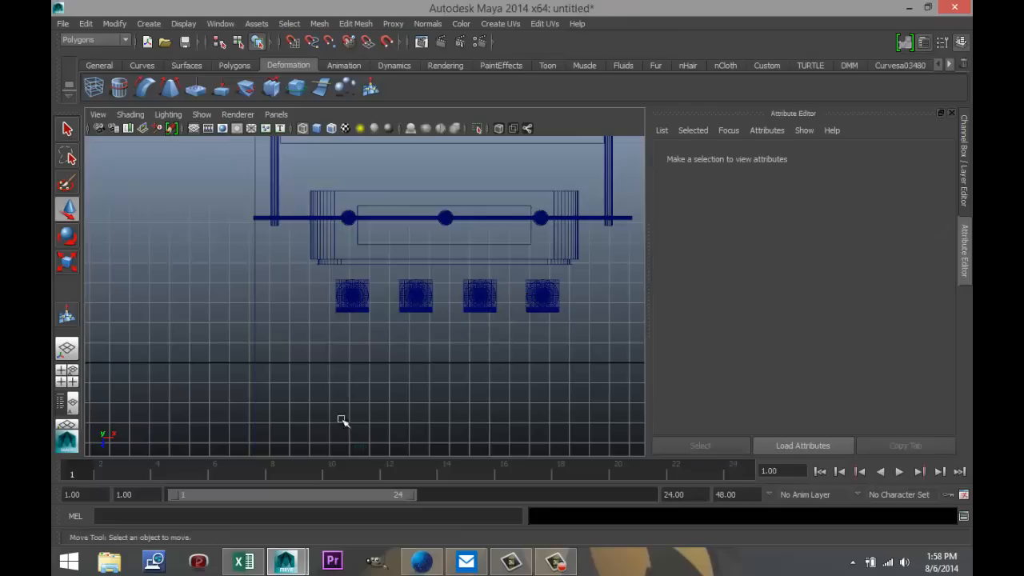
# Examine the row of chairs, the bench and the lamps in the room from the perspective view.
pyautogui.click(58, 376)
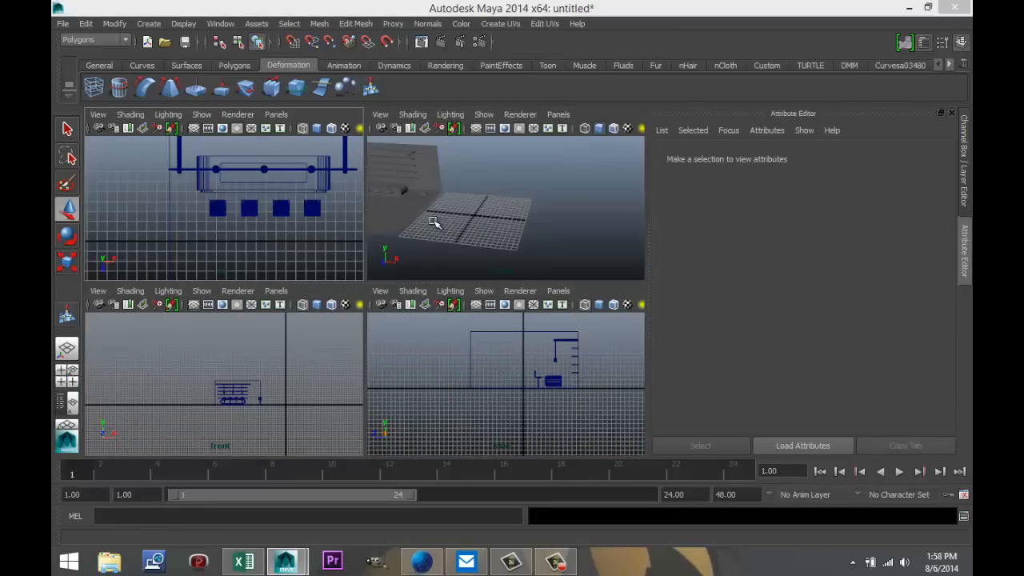
pyautogui.press('space')
pyautogui.keyDown('alt'); pyautogui.moveTo(384, 304); pyautogui.dragTo(264, 286, button='right'); pyautogui.keyUp('alt')
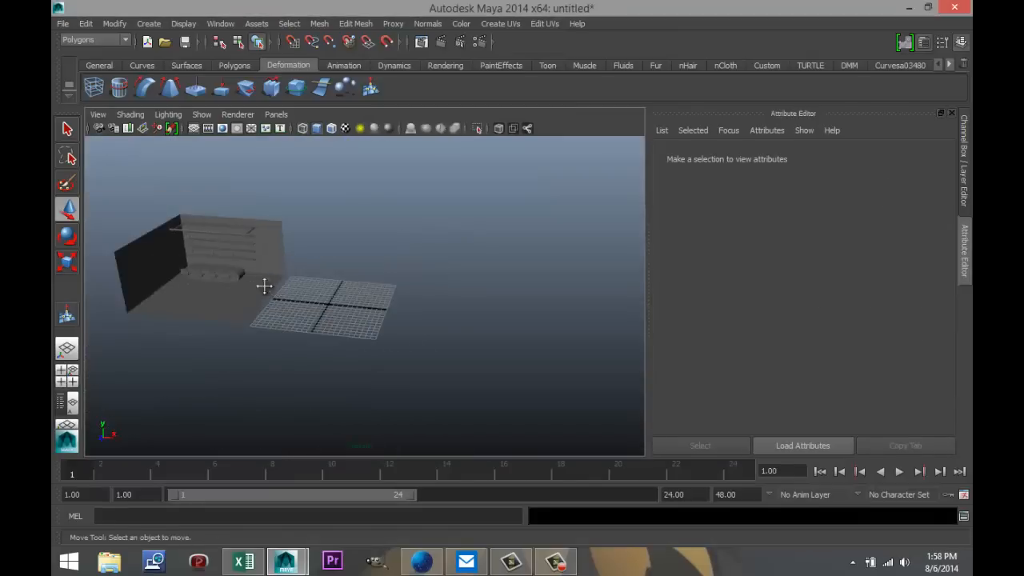
pyautogui.keyDown('alt'); pyautogui.moveTo(264, 286); pyautogui.dragTo(373, 301, button='middle'); pyautogui.keyUp('alt')
pyautogui.scroll(7, 409, 325)
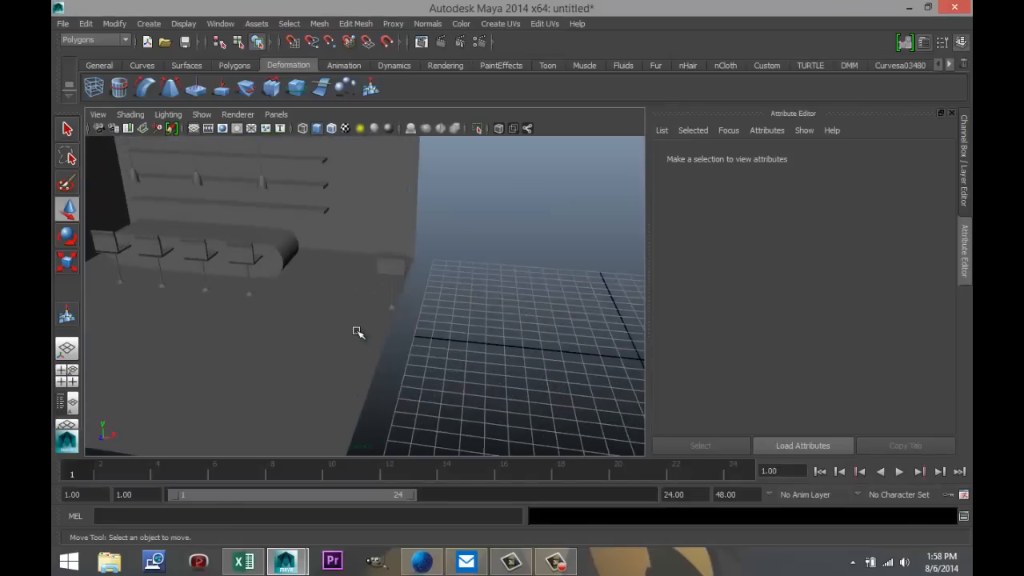
pyautogui.keyDown('alt'); pyautogui.moveTo(358, 332); pyautogui.dragTo(299, 321); pyautogui.keyUp('alt')
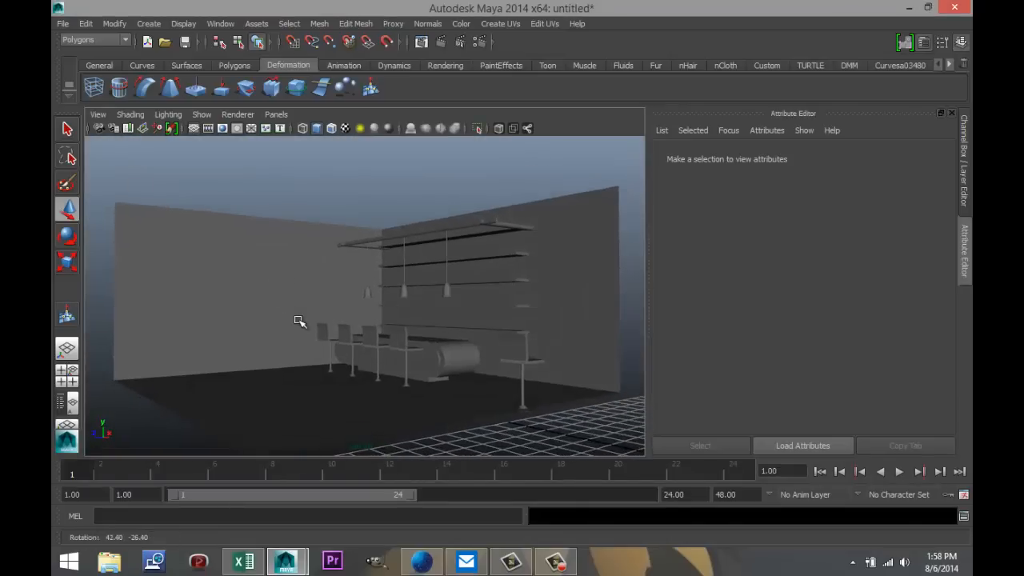
pyautogui.scroll(3, 361, 367)
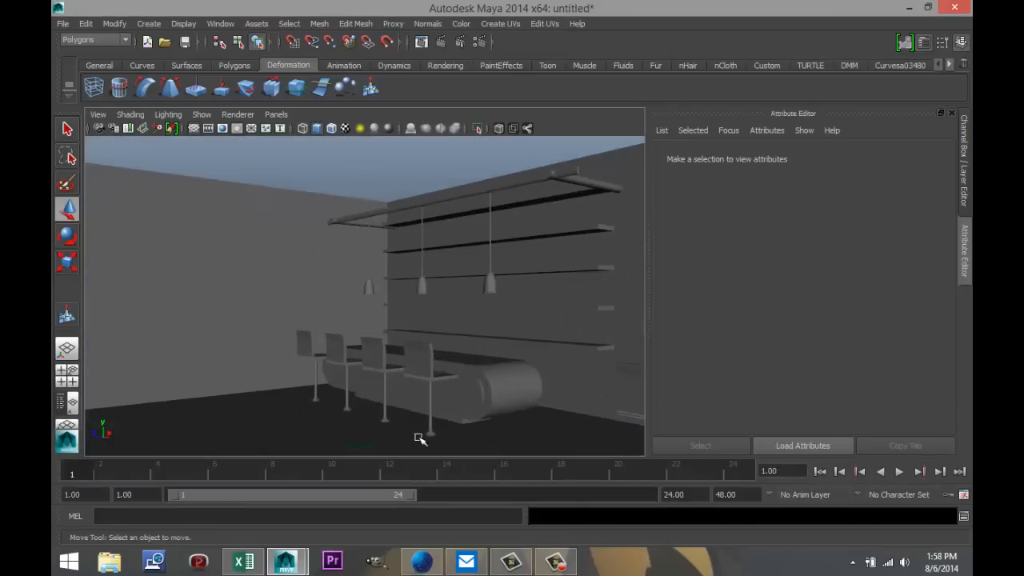
# Select the four chairs in front of the bench and raise them together by about 0.045 along Y in the front view.
pyautogui.click(66, 376)
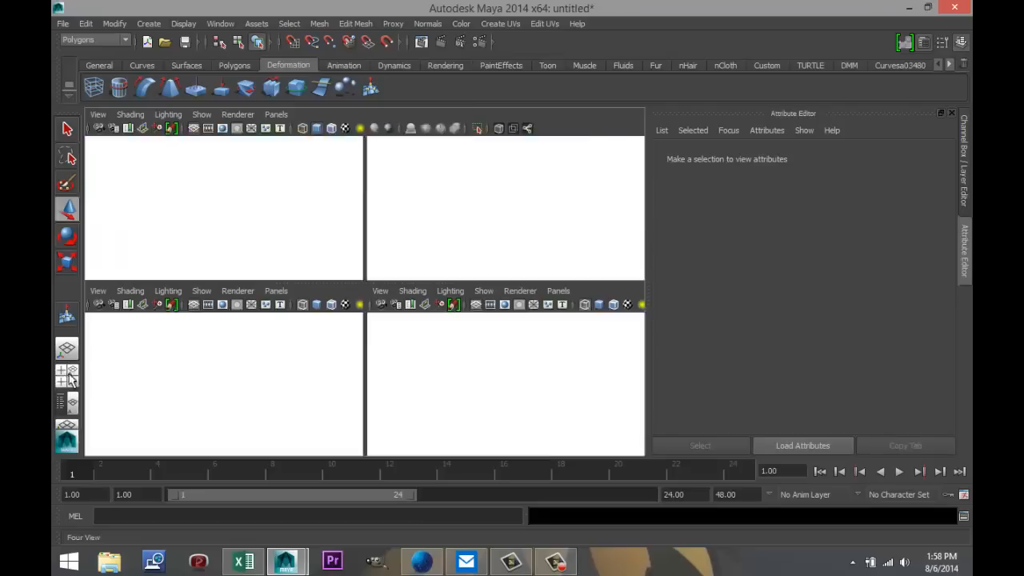
pyautogui.press('space')
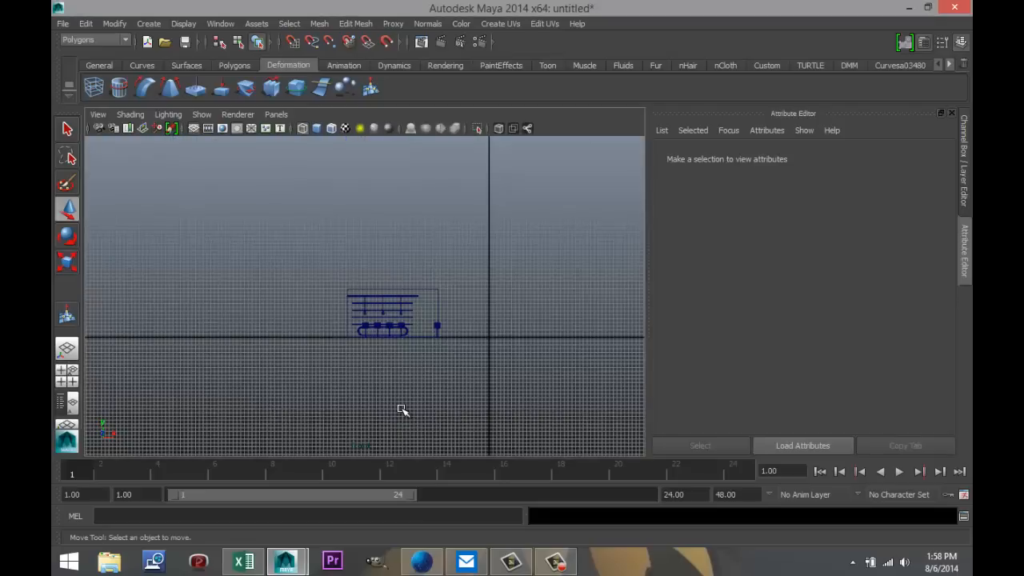
pyautogui.scroll(3, 402, 410)
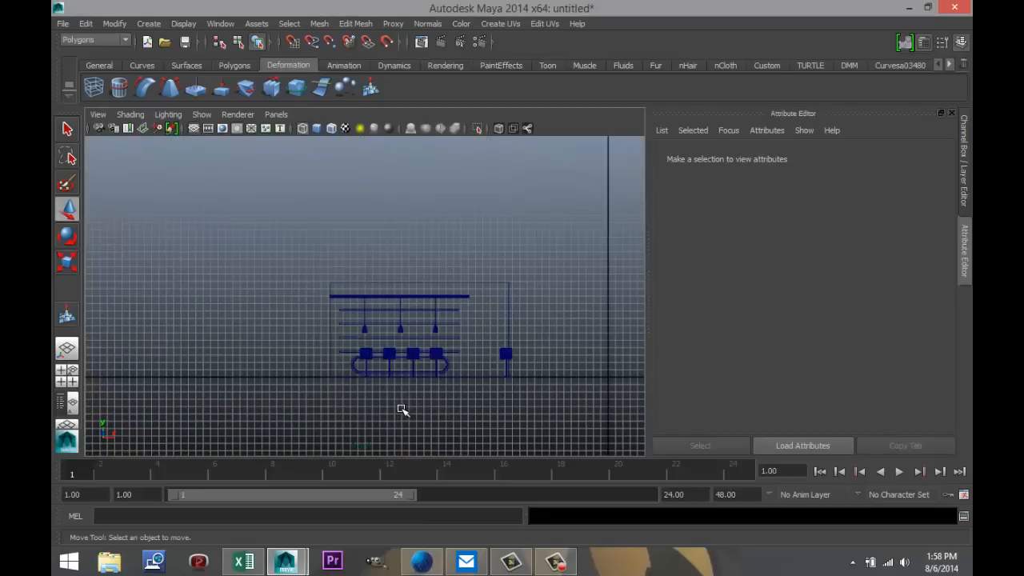
pyautogui.scroll(2, 403, 410)
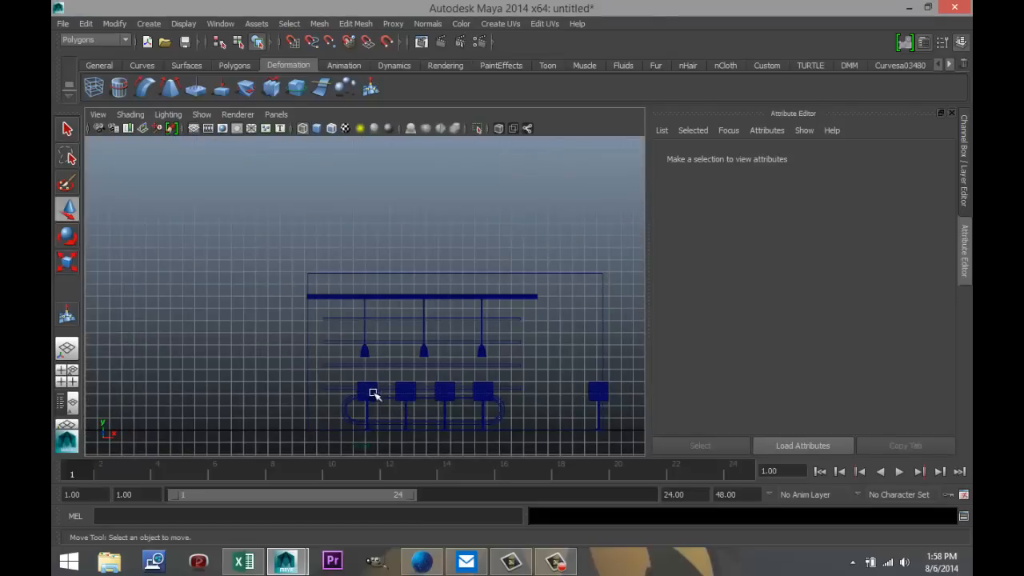
pyautogui.click(369, 392)
pyautogui.keyDown('shift'); pyautogui.click(405, 391); pyautogui.keyUp('shift')
pyautogui.keyDown('shift'); pyautogui.click(445, 392); pyautogui.keyUp('shift')
pyautogui.keyDown('shift'); pyautogui.click(483, 391); pyautogui.keyUp('shift')
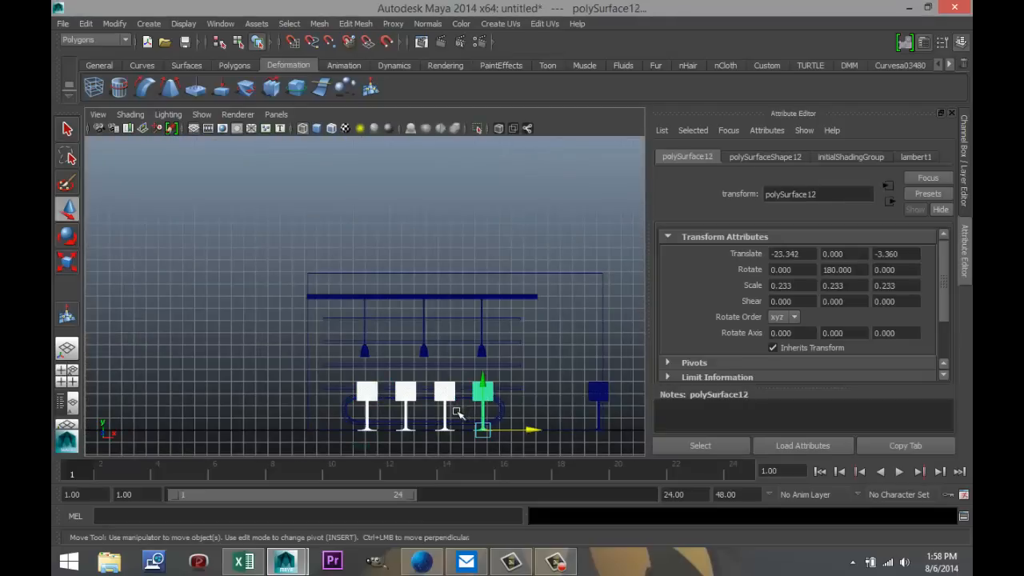
pyautogui.press('f')
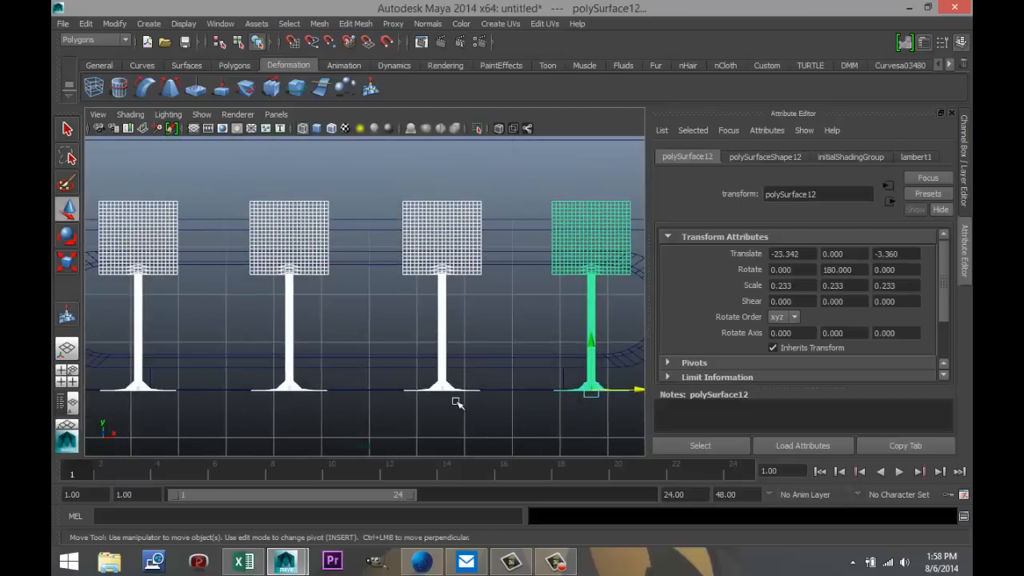
pyautogui.moveTo(590, 349); pyautogui.dragTo(591, 342)
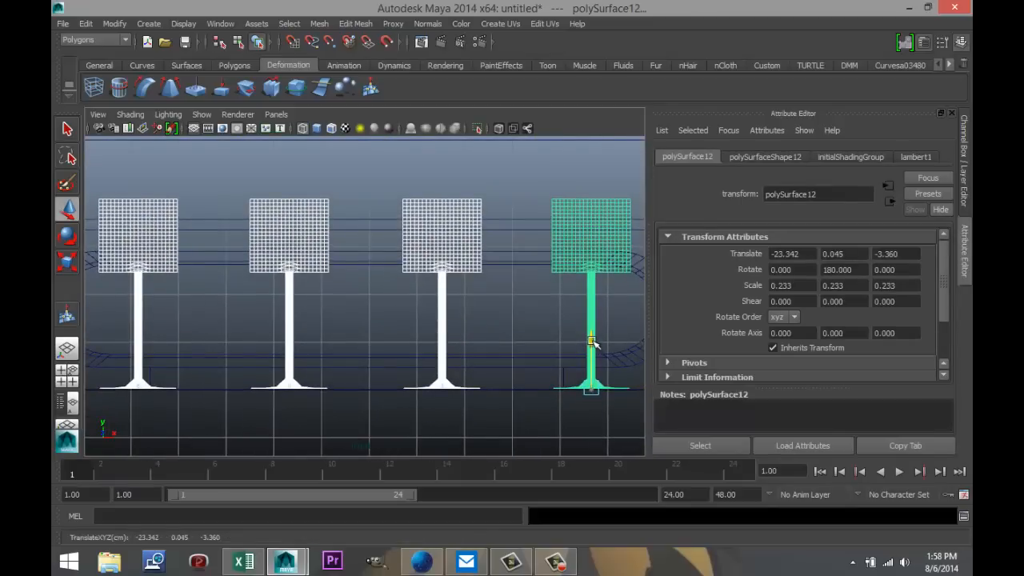
# Delete the spare fifth chair standing apart from the row, beyond the bench's end.
pyautogui.click(67, 372)
pyautogui.press('space')
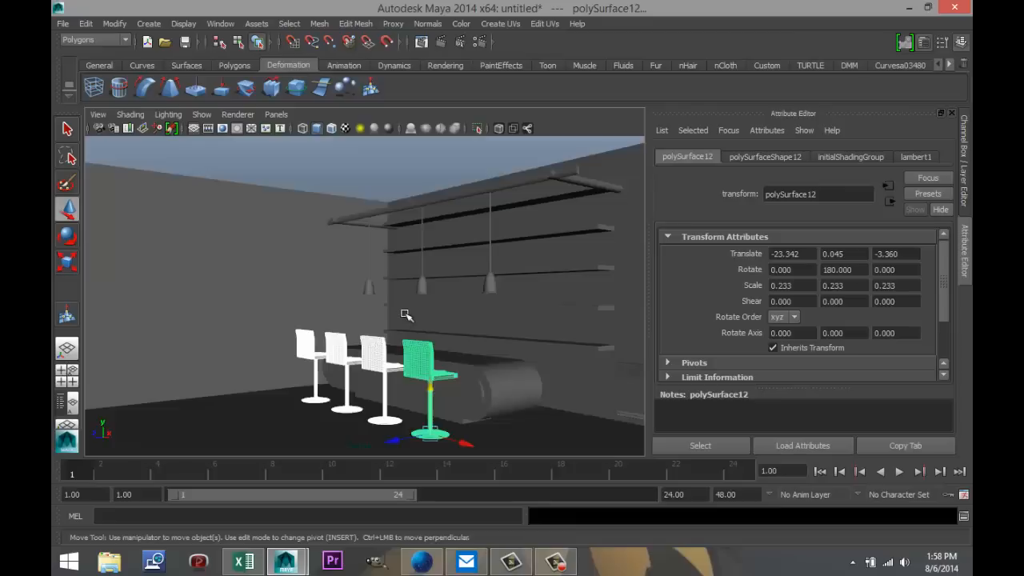
pyautogui.scroll(-4, 405, 312)
pyautogui.scroll(2, 398, 313)
pyautogui.keyDown('alt'); pyautogui.moveTo(356, 330); pyautogui.dragTo(450, 330); pyautogui.keyUp('alt')
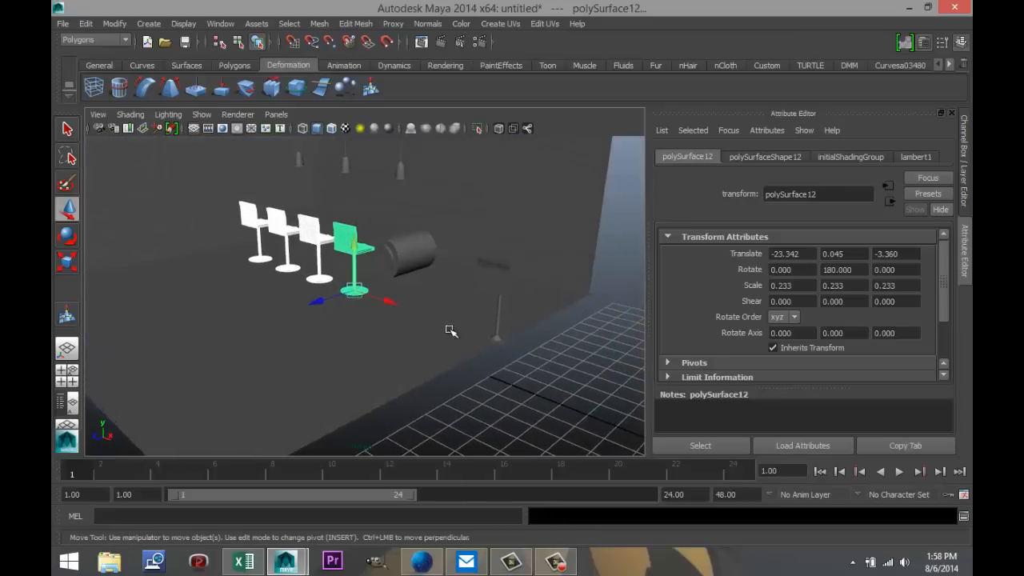
pyautogui.click(494, 282)
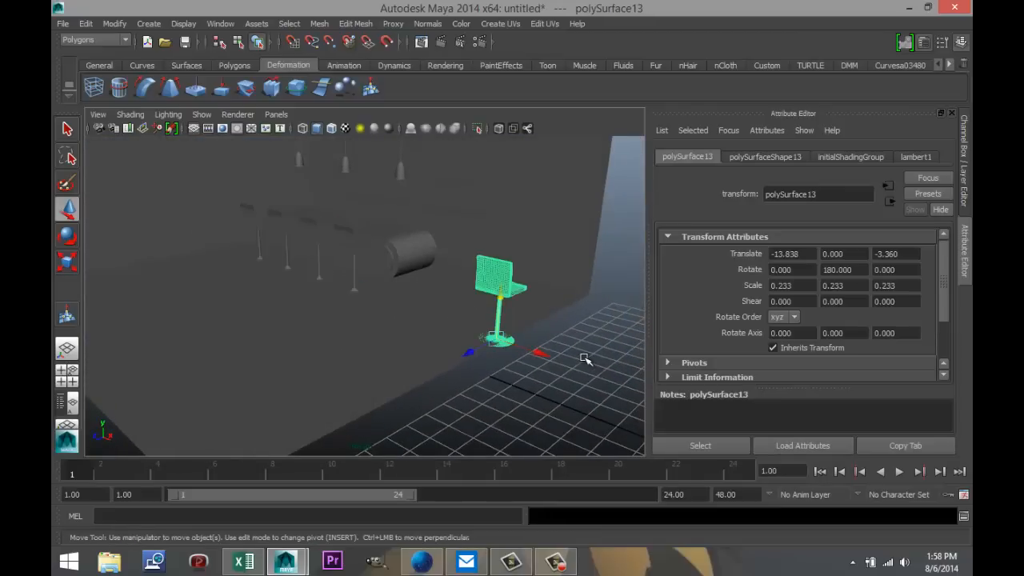
pyautogui.press('Delete')
pyautogui.keyDown('alt'); pyautogui.moveTo(435, 245); pyautogui.dragTo(415, 244); pyautogui.keyUp('alt')
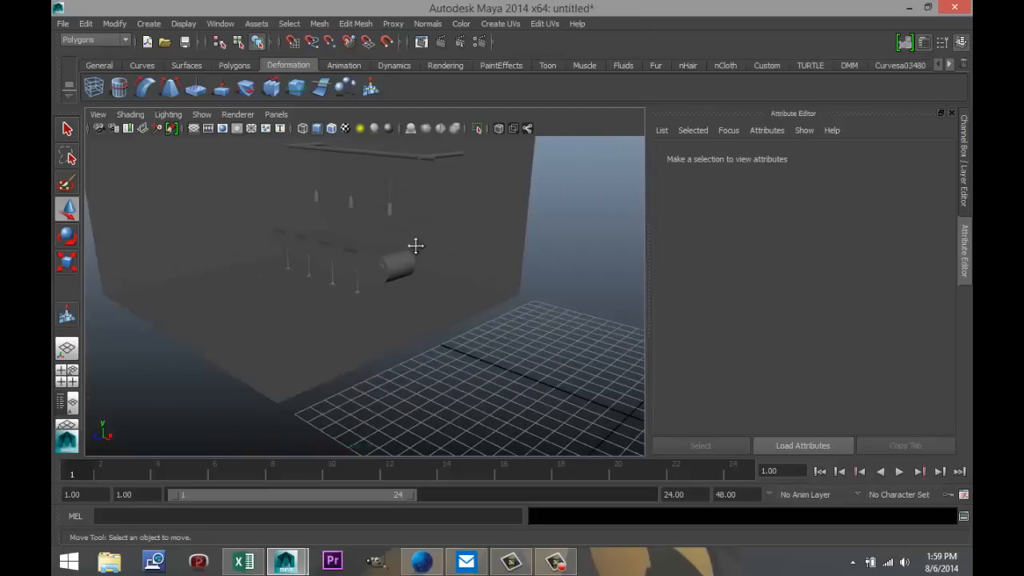
pyautogui.keyDown('alt'); pyautogui.moveTo(416, 246); pyautogui.dragTo(485, 303, button='middle'); pyautogui.keyUp('alt')
pyautogui.scroll(5, 484, 303)
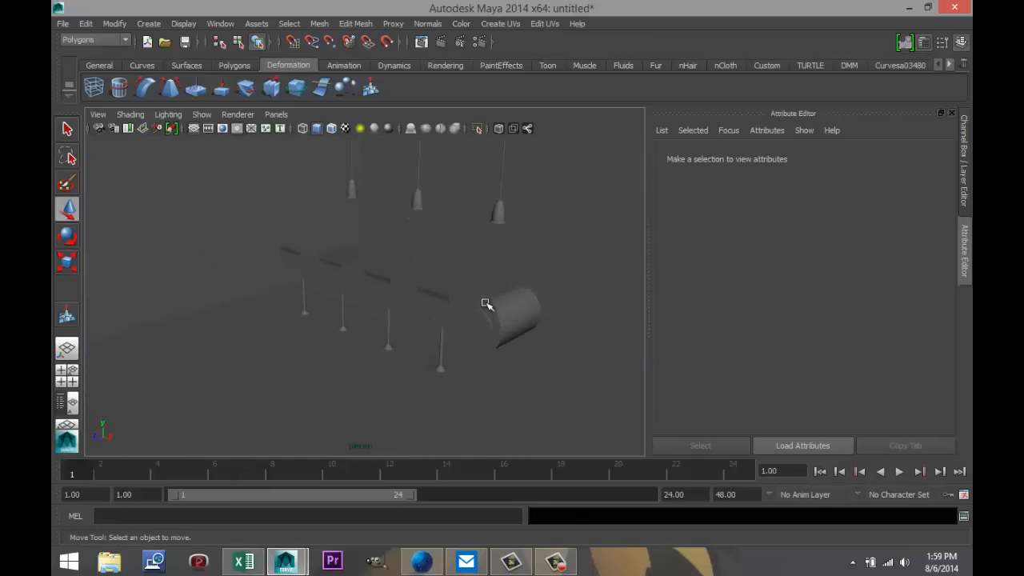
pyautogui.scroll(-8, 488, 291)
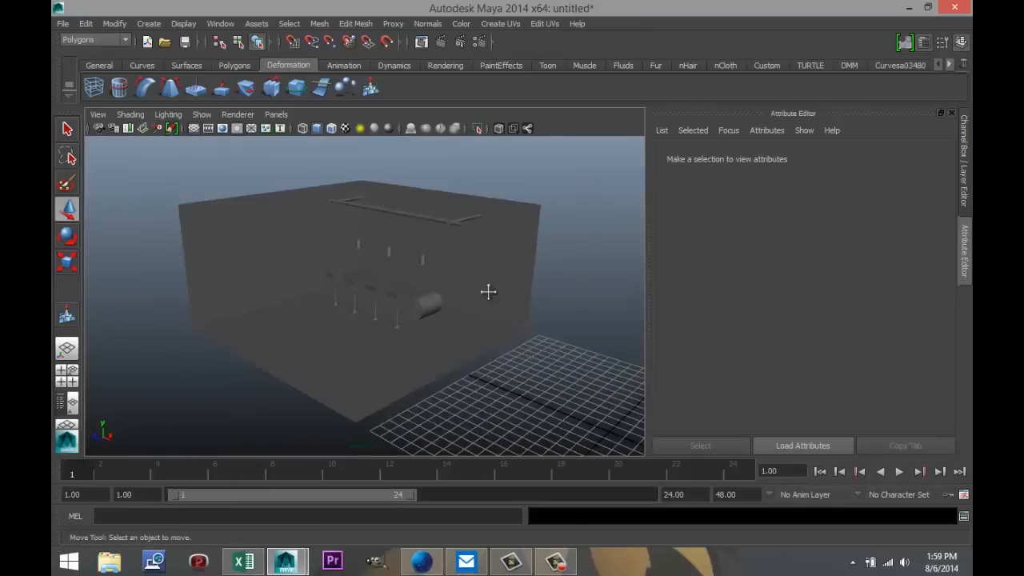
pyautogui.keyDown('alt'); pyautogui.moveTo(488, 291); pyautogui.dragTo(386, 338); pyautogui.keyUp('alt')
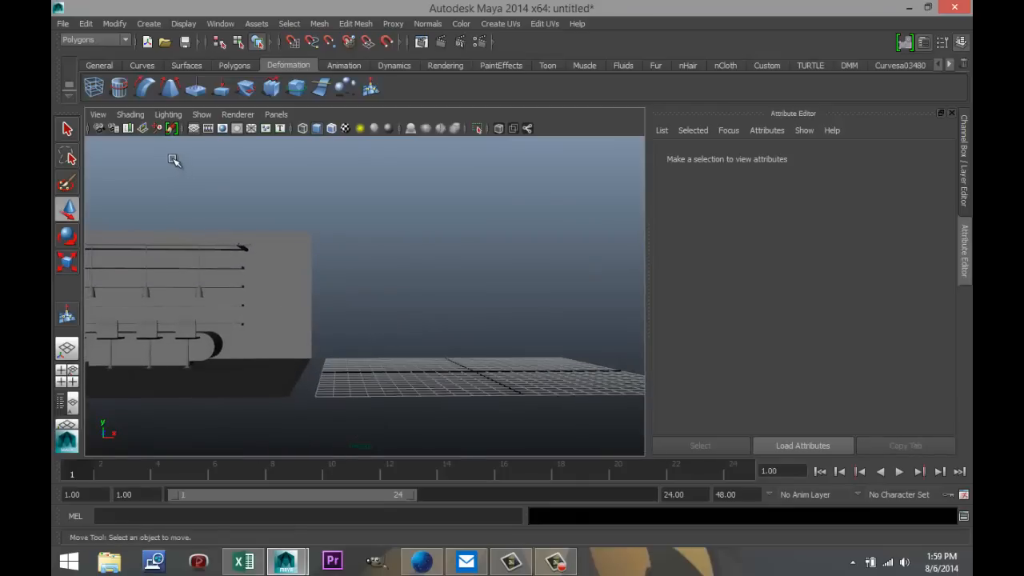
# Begin a CV curve in empty front-view space beside the room, forming a vase profile's short horizontal top, small lip and curved neck.
pyautogui.click(149, 24)
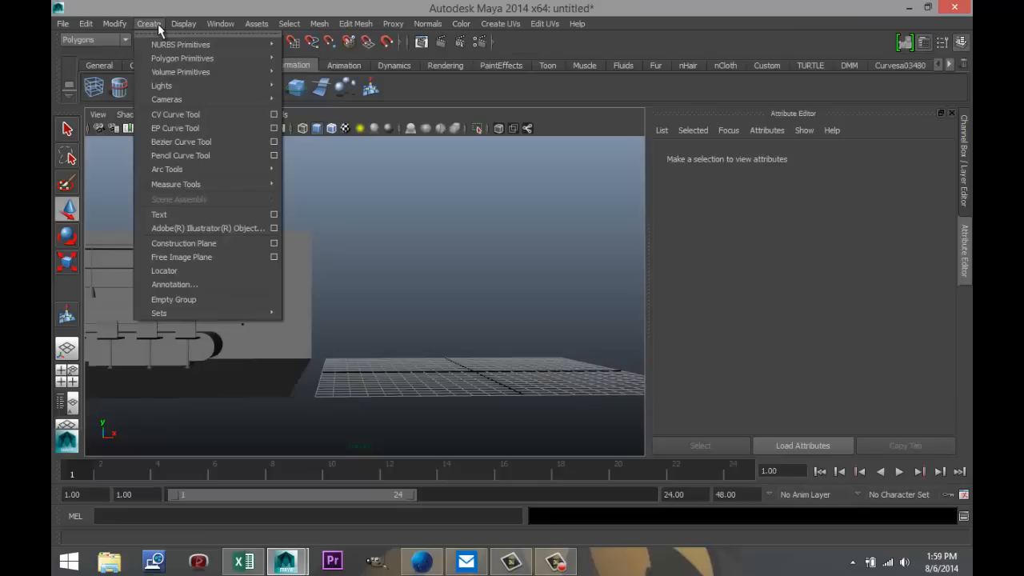
pyautogui.click(181, 115)
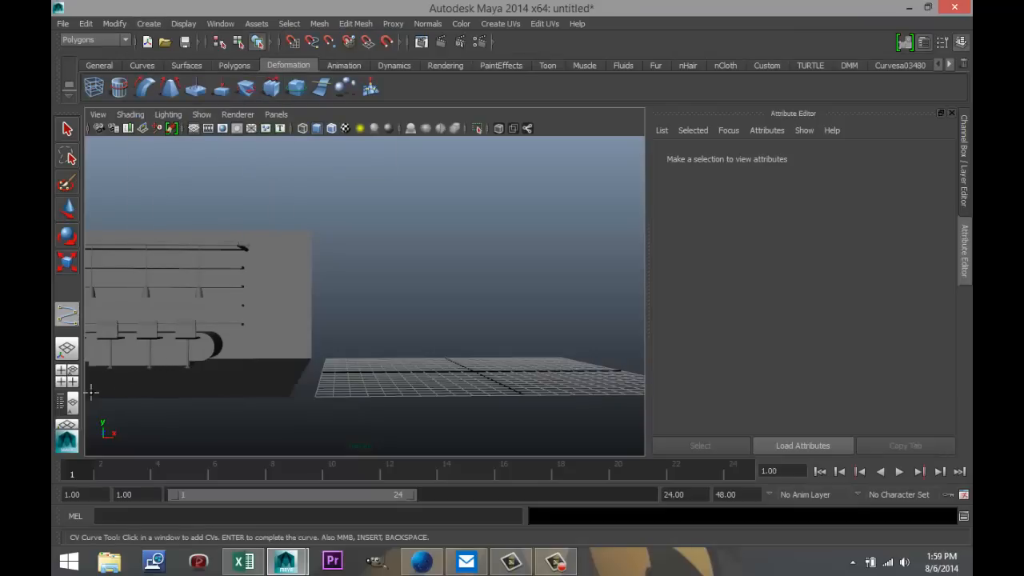
pyautogui.click(67, 372)
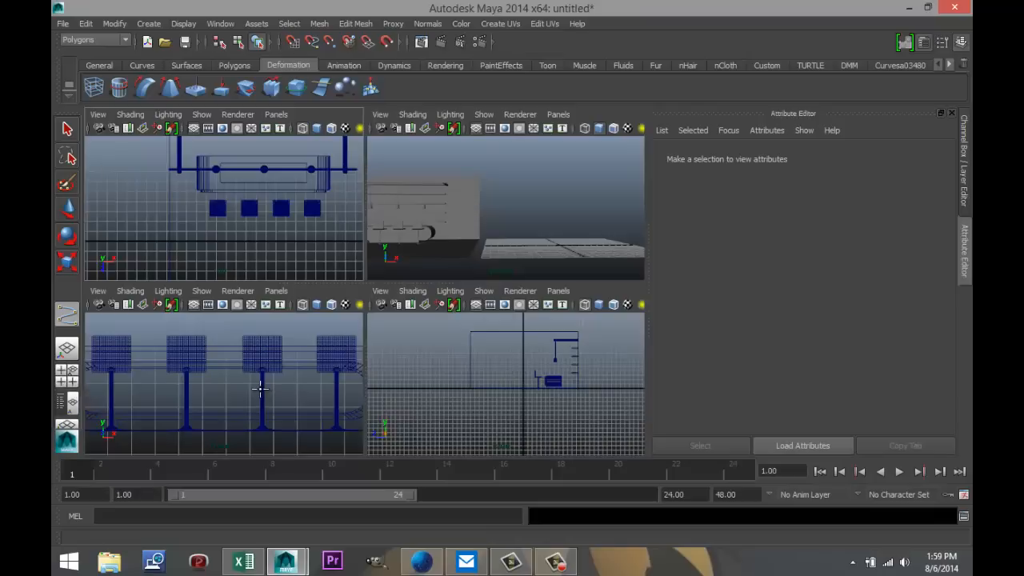
pyautogui.scroll(-3, 261, 388)
pyautogui.press('space')
pyautogui.scroll(-2, 389, 341)
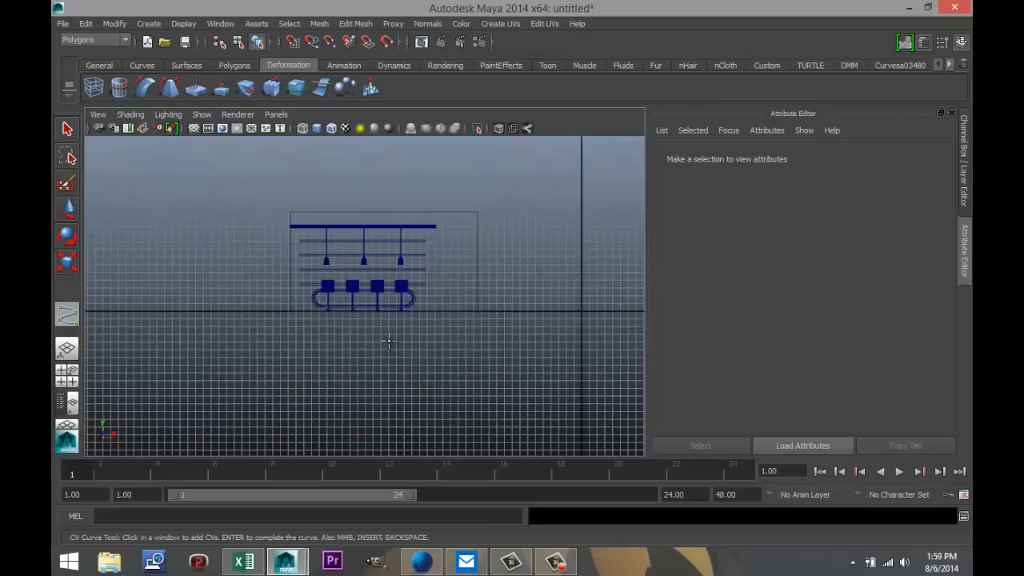
pyautogui.scroll(-2, 435, 301)
pyautogui.keyDown('alt'); pyautogui.moveTo(427, 334); pyautogui.dragTo(212, 379, button='middle'); pyautogui.keyUp('alt')
pyautogui.scroll(3, 305, 368)
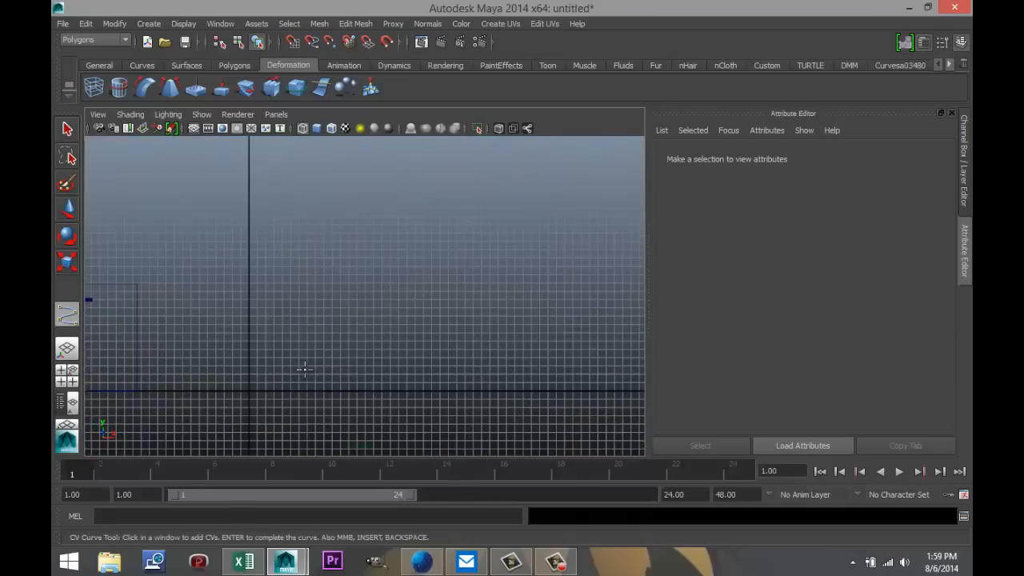
pyautogui.click(433, 191)
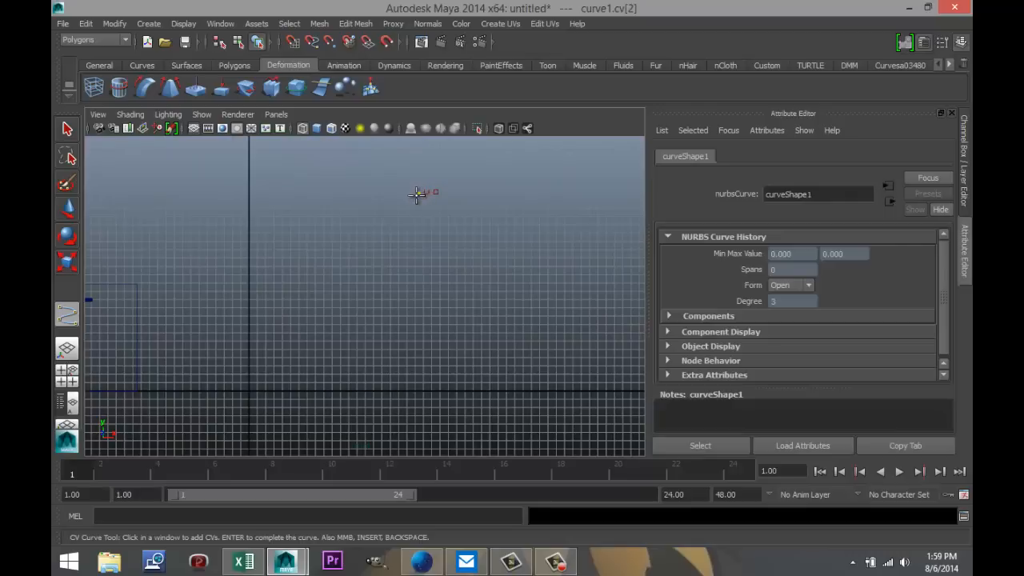
pyautogui.click(419, 200)
pyautogui.click(423, 211)
pyautogui.click(424, 219)
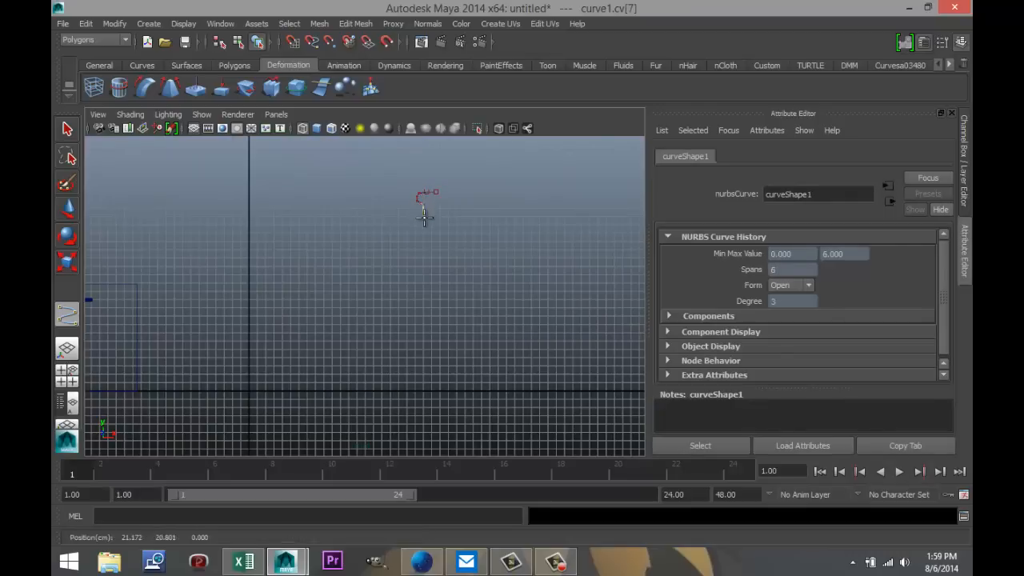
pyautogui.click(424, 230)
pyautogui.click(420, 237)
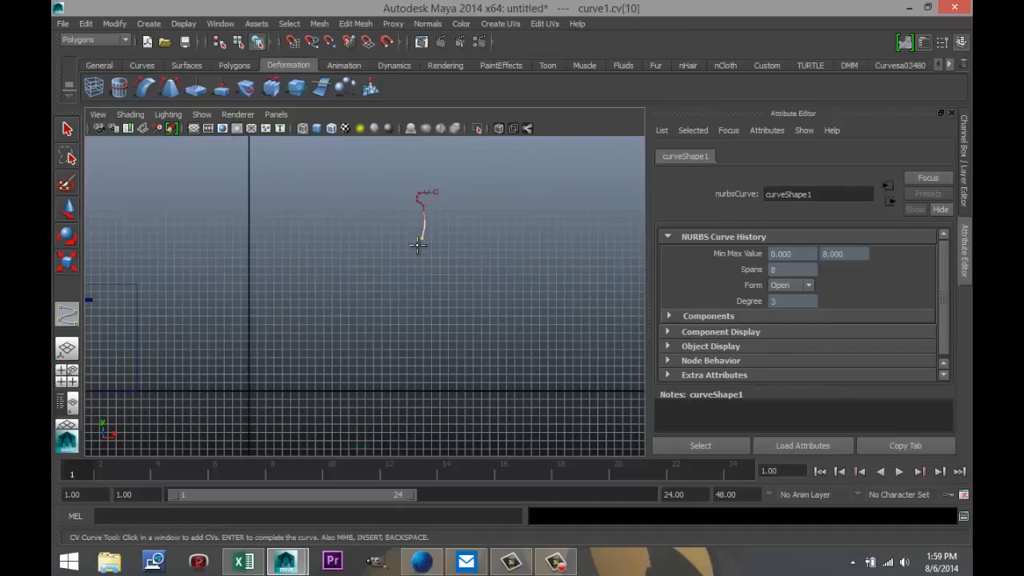
# Continue the vase profile down to the ground line, end it with a short horizontal base and complete the curve.
pyautogui.click(417, 247)
pyautogui.click(408, 280)
pyautogui.click(407, 294)
pyautogui.click(406, 308)
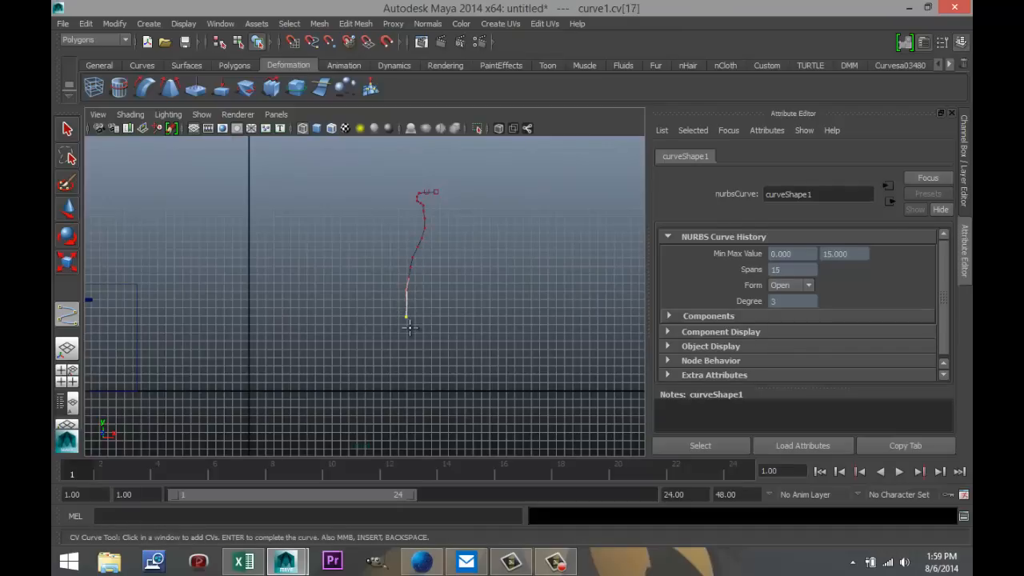
pyautogui.click(407, 327)
pyautogui.click(407, 339)
pyautogui.click(408, 353)
pyautogui.click(416, 389)
pyautogui.click(427, 389)
pyautogui.press('w')
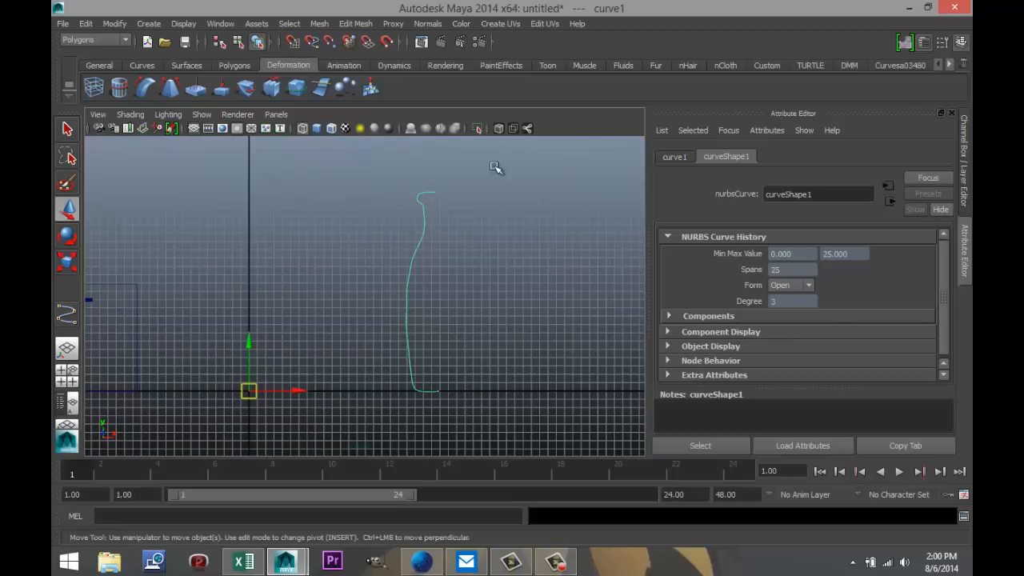
# Switch to the Surfaces menu set.
pyautogui.click(124, 40)
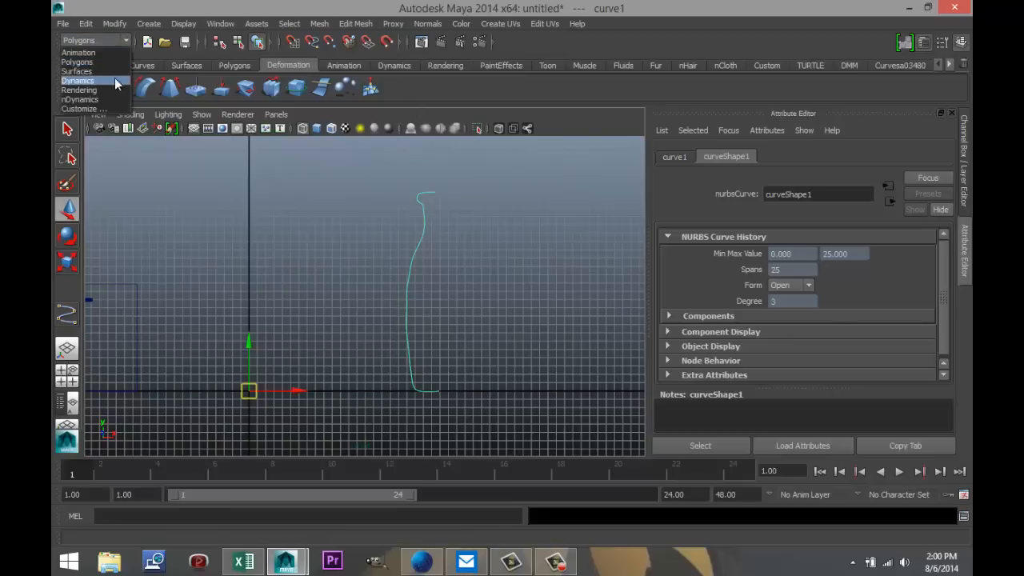
pyautogui.click(112, 70)
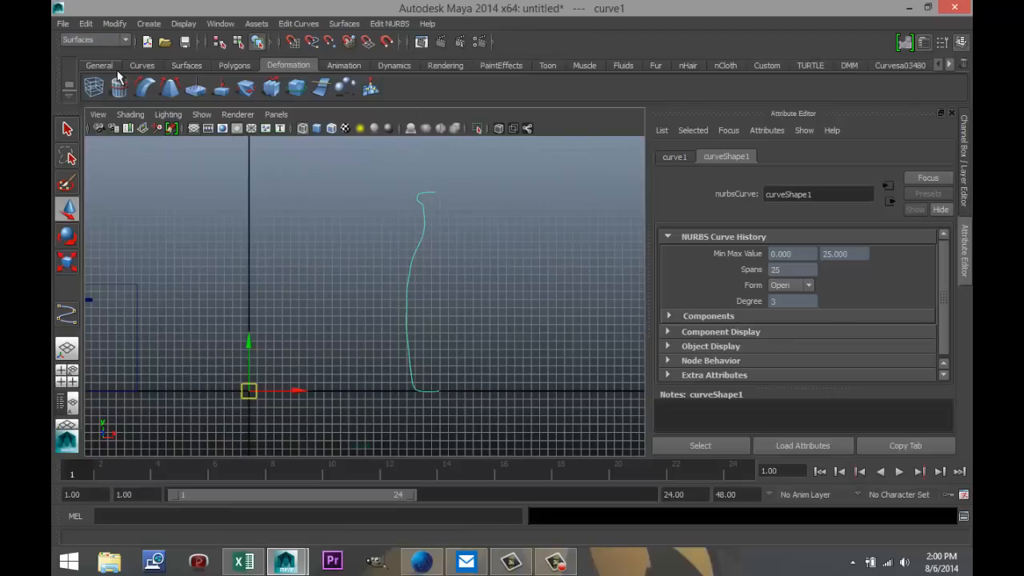
pyautogui.click(316, 26)
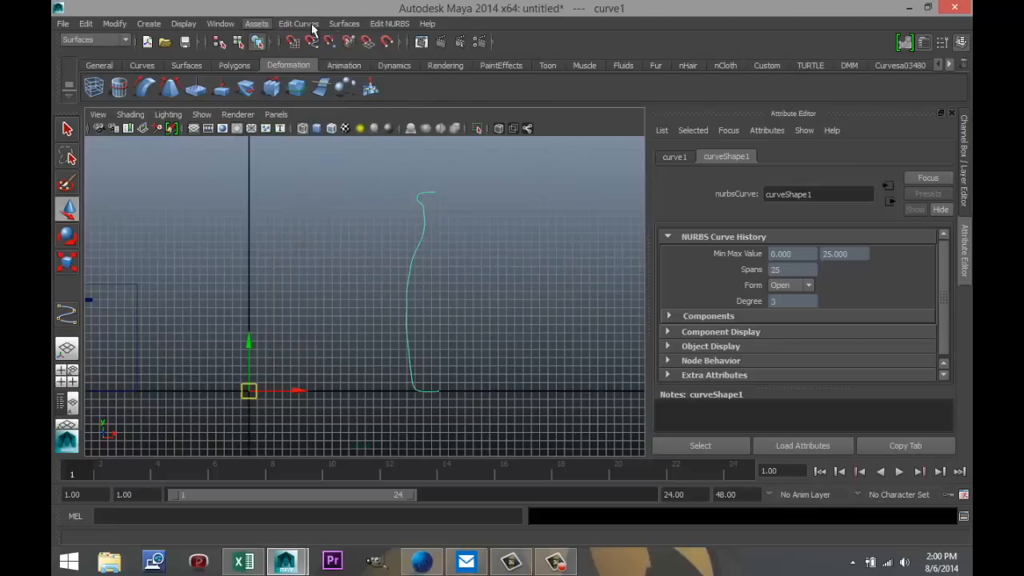
# Try revolving the profile curve around the Y axis with the existing options, and undo the revolve.
pyautogui.click(342, 24)
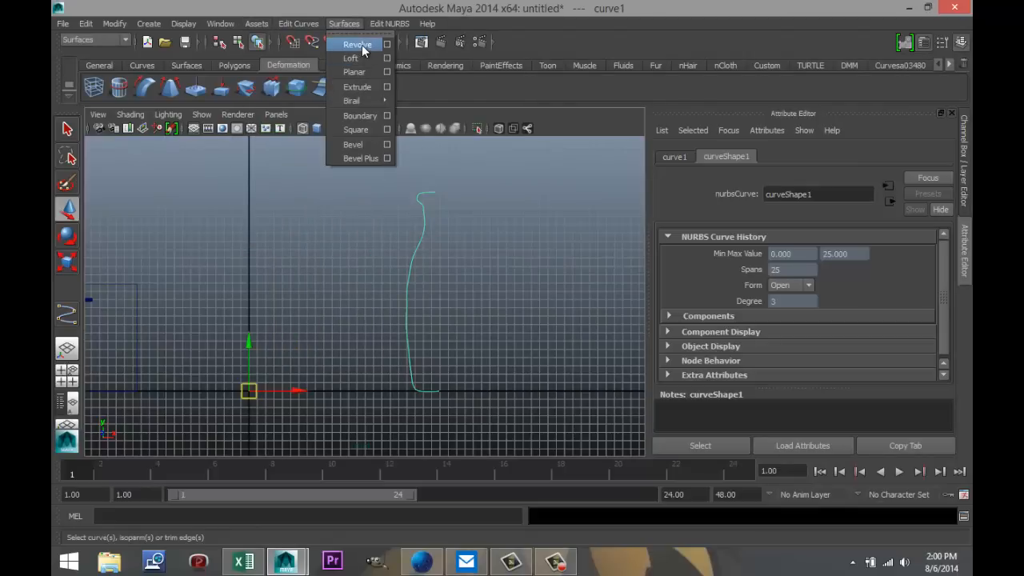
pyautogui.click(357, 45)
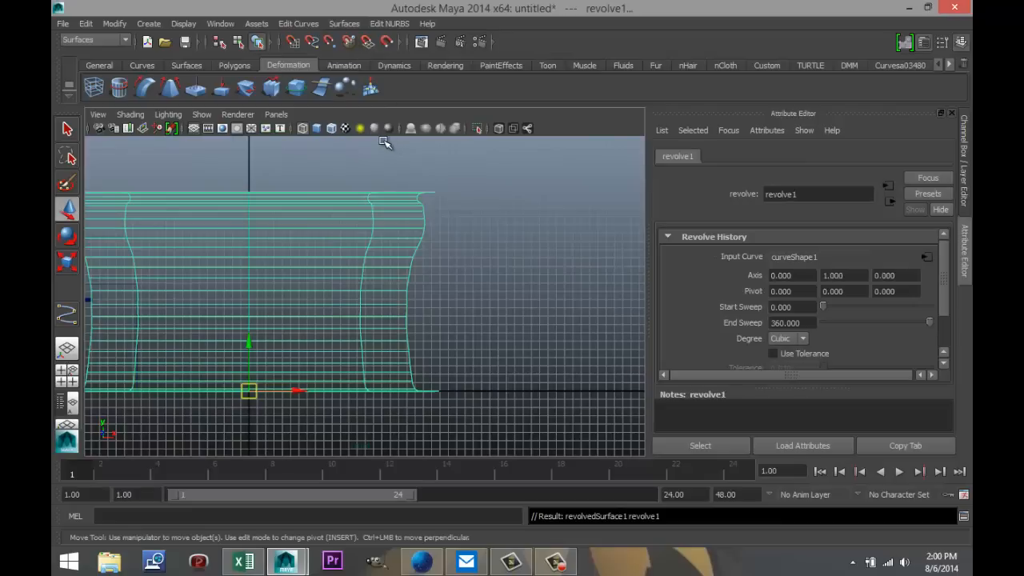
pyautogui.hotkey('ctrl', 'z')
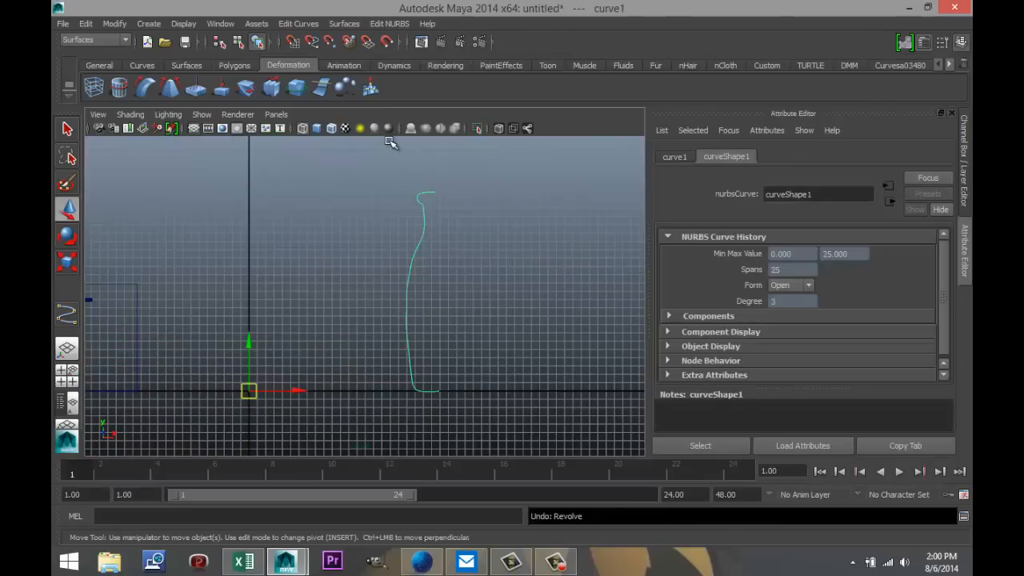
# Reset the Revolve options, set the axis preset to X and revolve the profile curve.
pyautogui.click(347, 25)
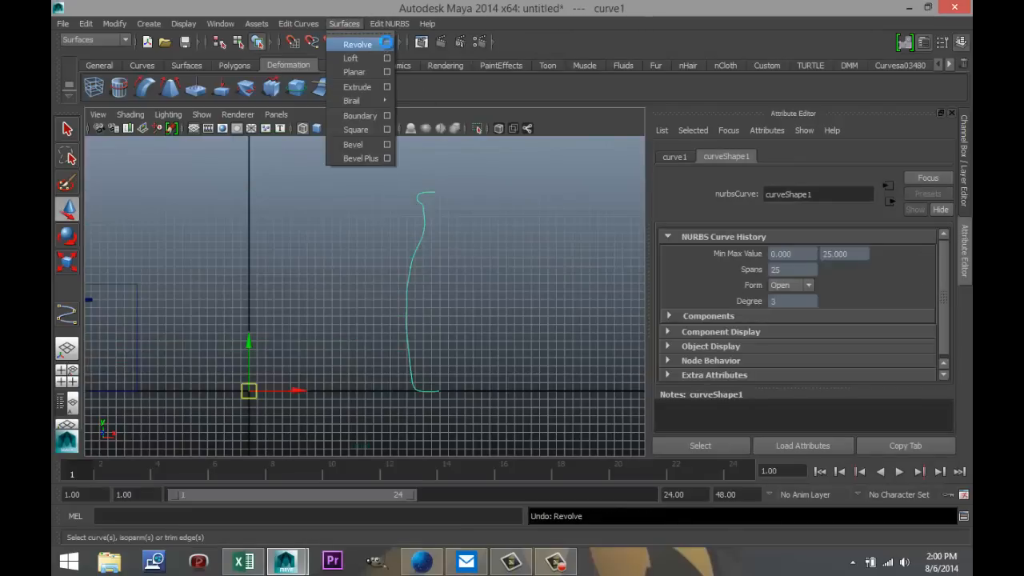
pyautogui.click(389, 43)
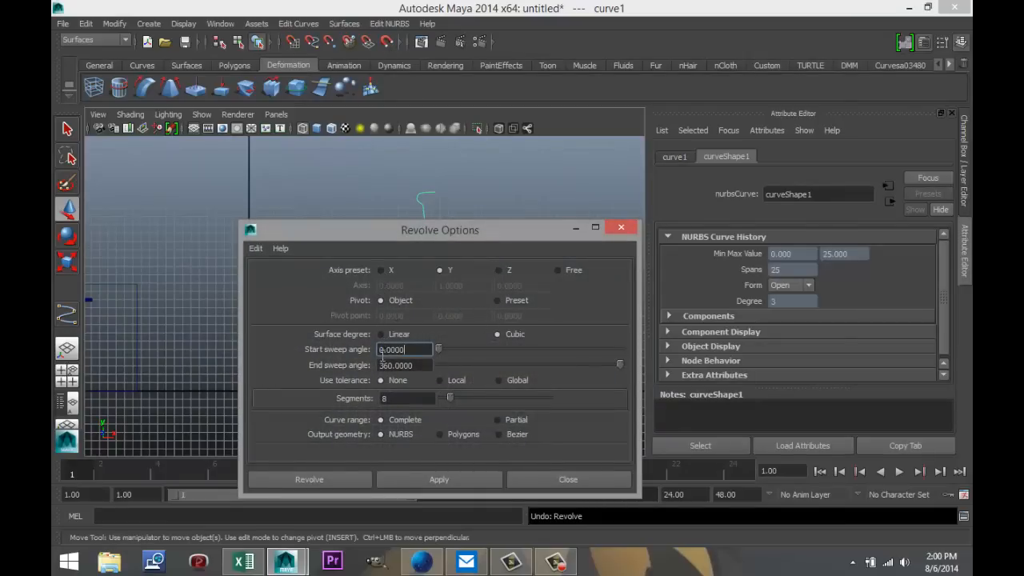
pyautogui.click(255, 249)
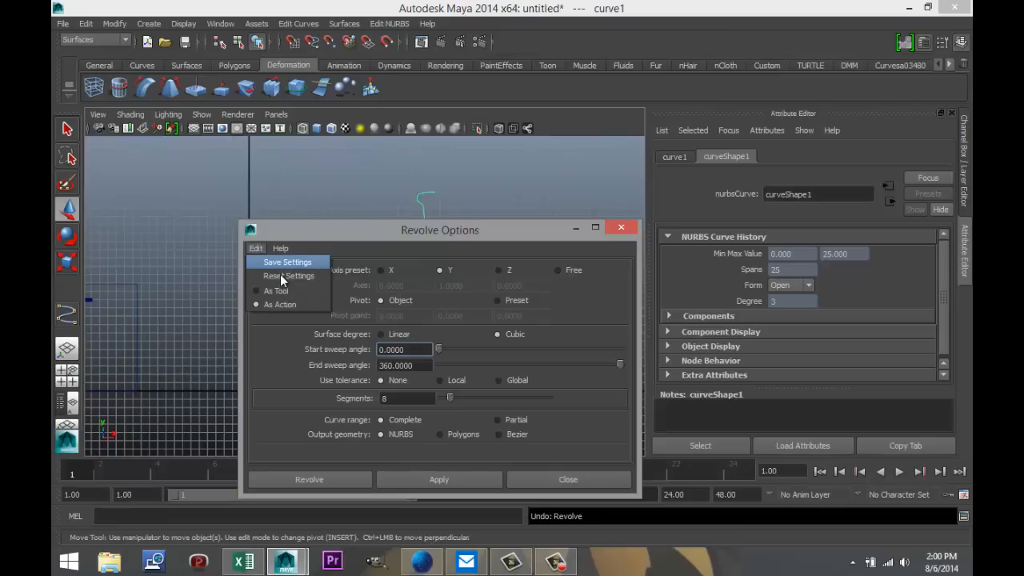
pyautogui.click(279, 275)
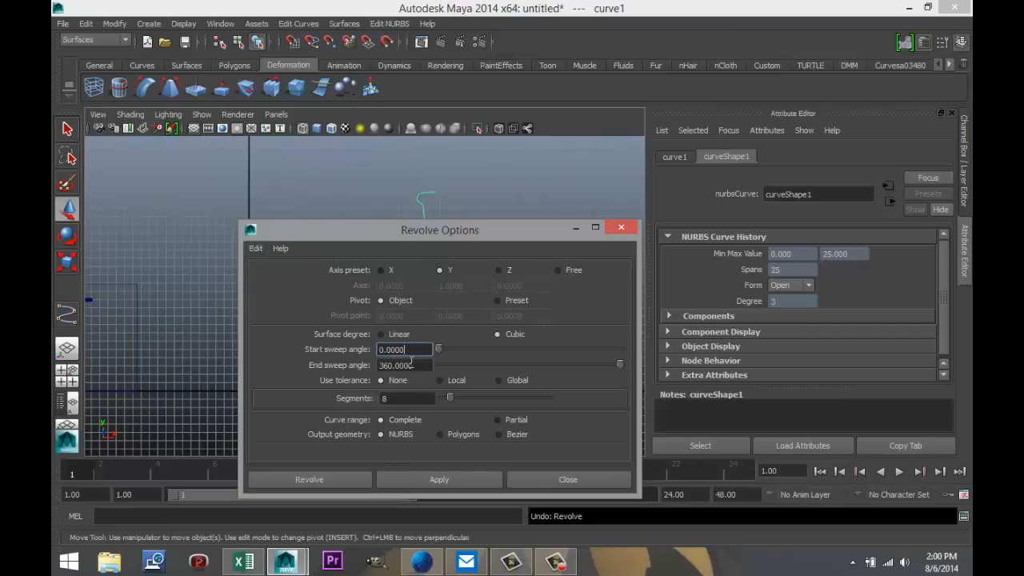
pyautogui.click(381, 270)
pyautogui.click(329, 478)
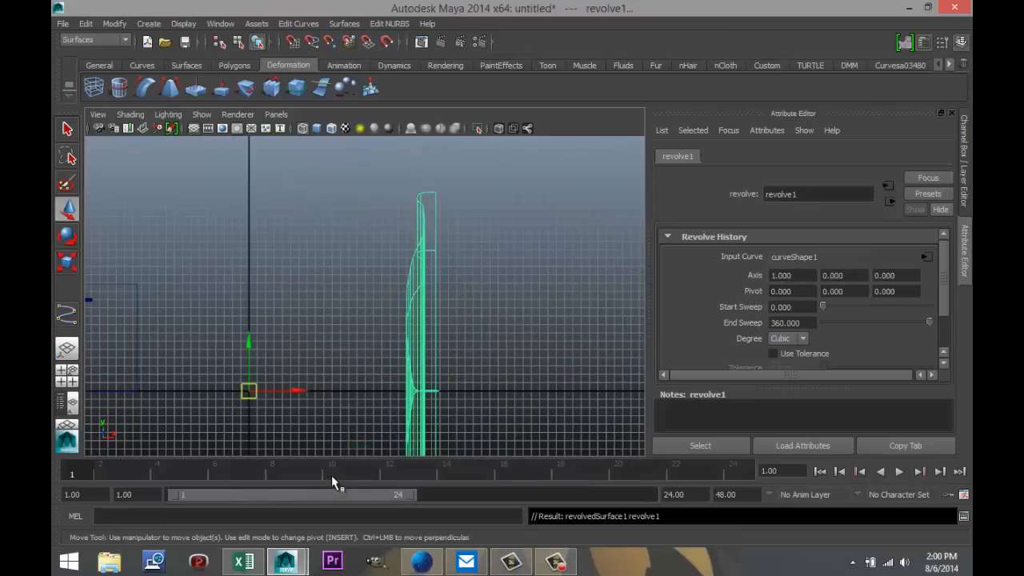
# Undo the revolve of the profile curve around the X axis.
pyautogui.hotkey('ctrl', 'z')
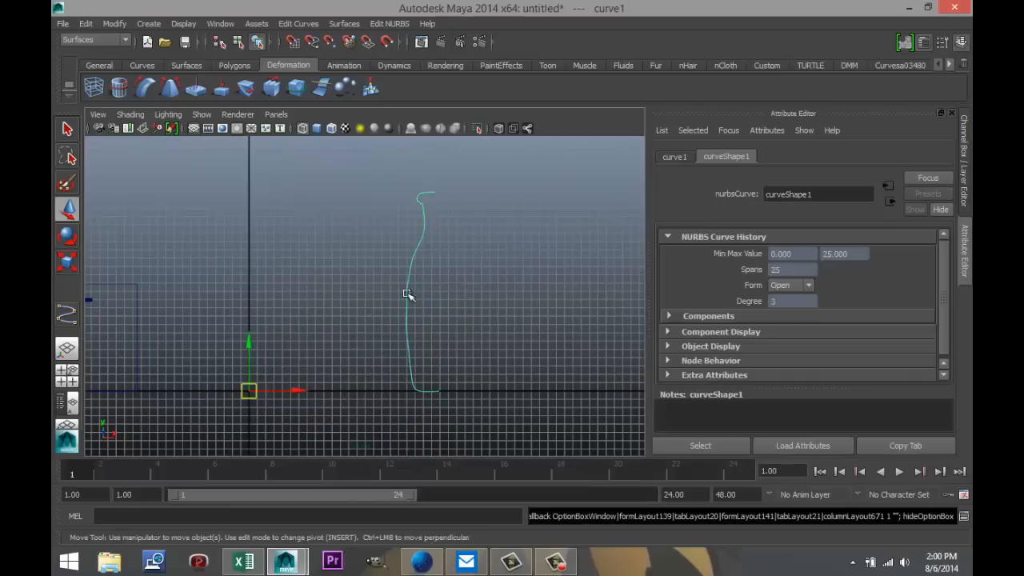
pyautogui.click(299, 24)
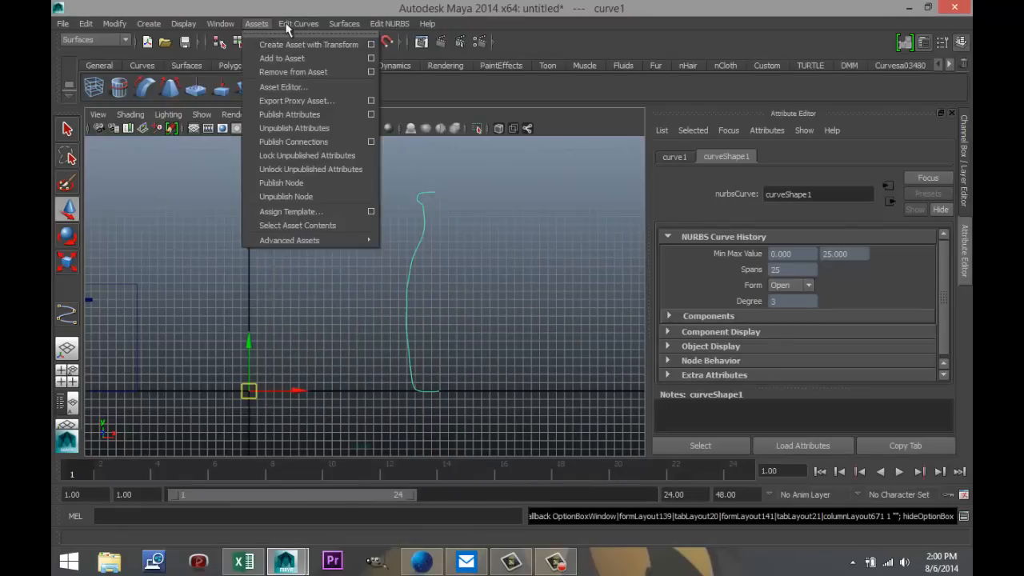
pyautogui.click(221, 24)
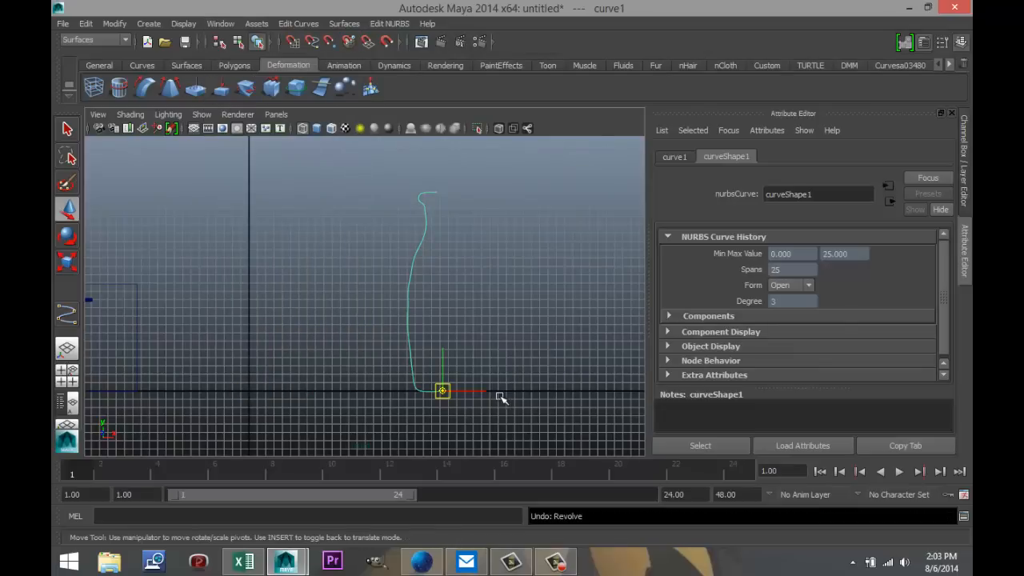
# Reposition the profile curve's pivot along the X axis at the free end of its short base line and leave pivot editing.
pyautogui.click(521, 343)
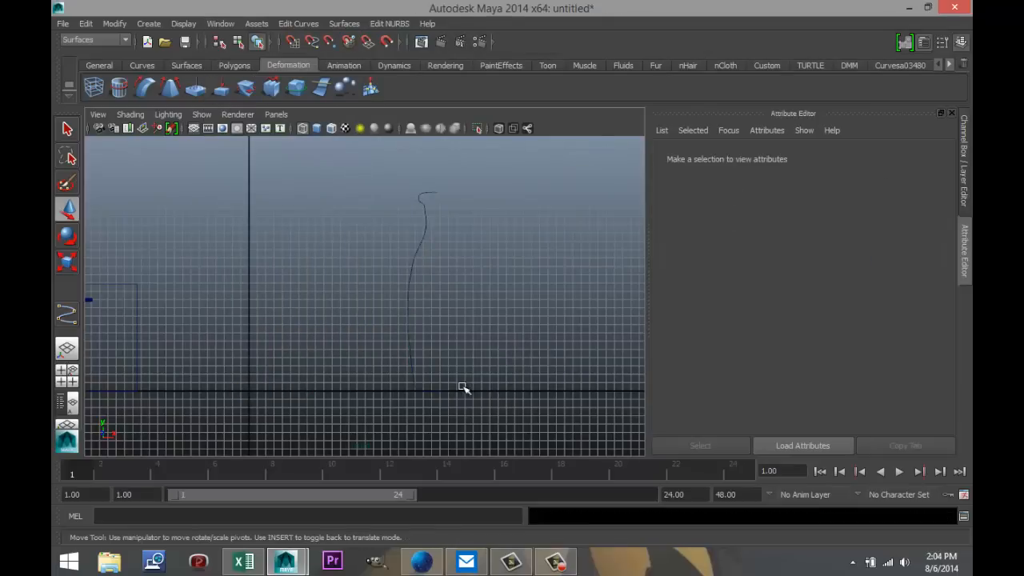
pyautogui.click(424, 391)
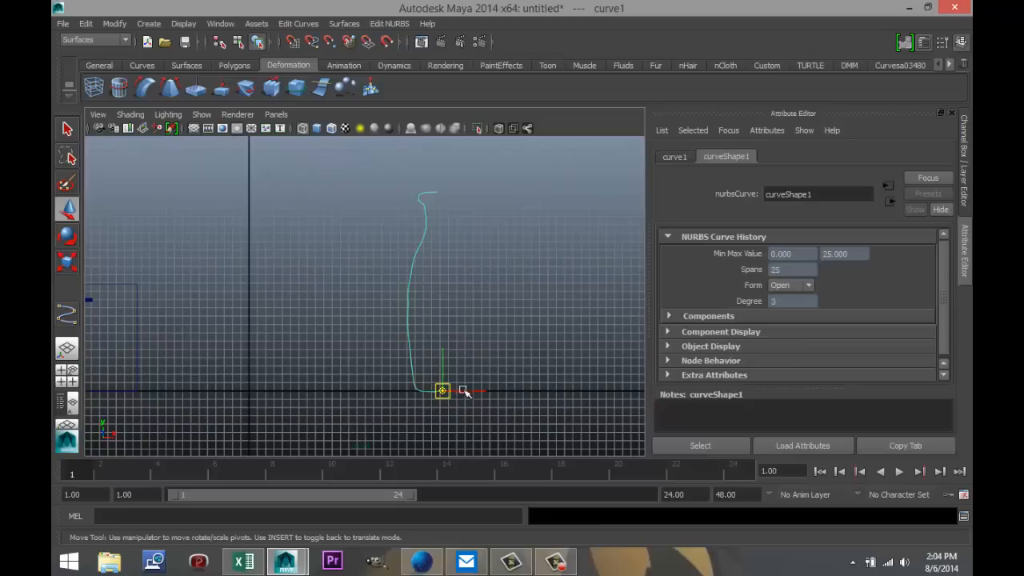
pyautogui.moveTo(479, 392); pyautogui.dragTo(270, 388)
pyautogui.press('Insert')
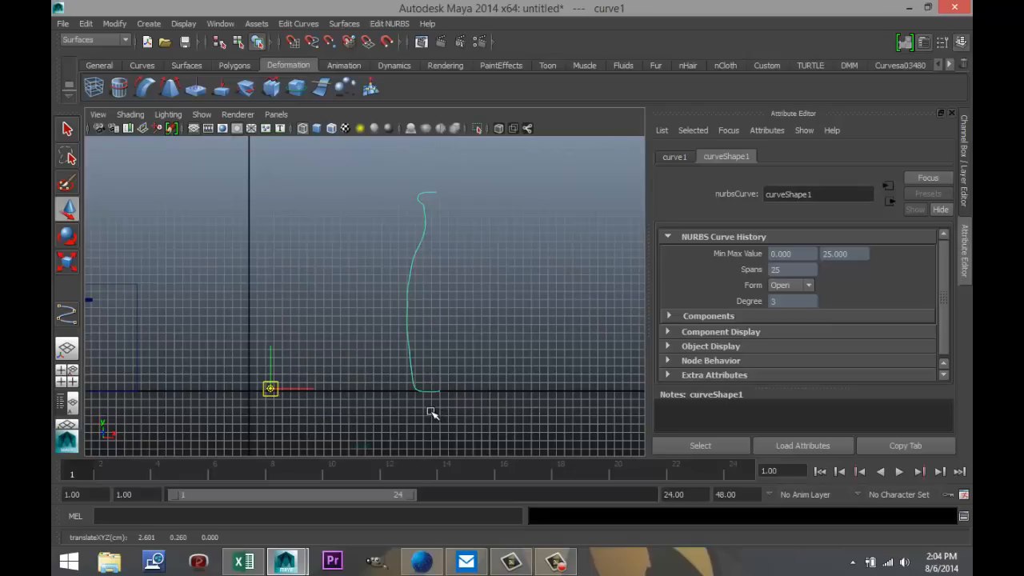
pyautogui.click(264, 304)
pyautogui.click(410, 376)
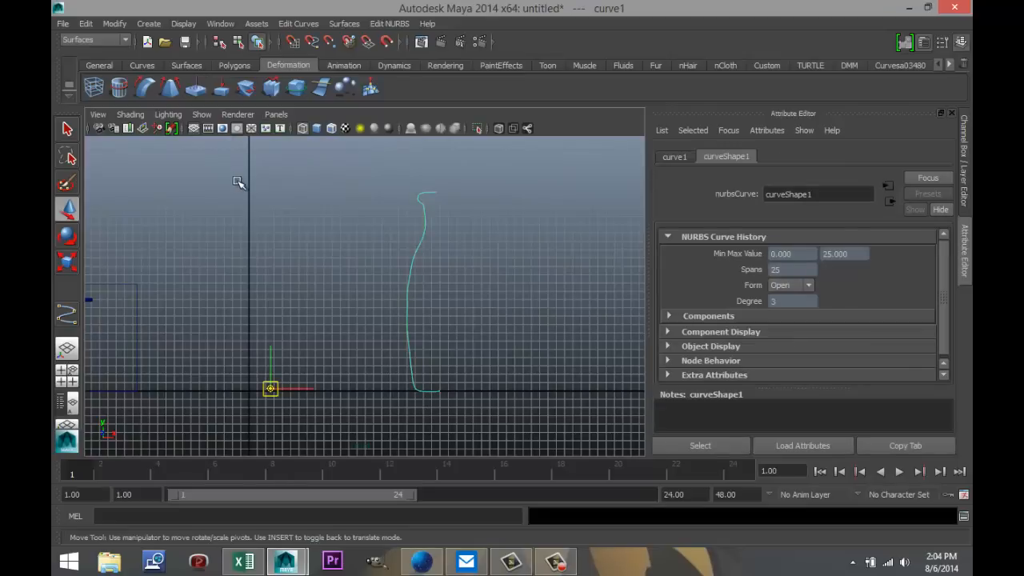
pyautogui.moveTo(310, 390); pyautogui.dragTo(481, 393)
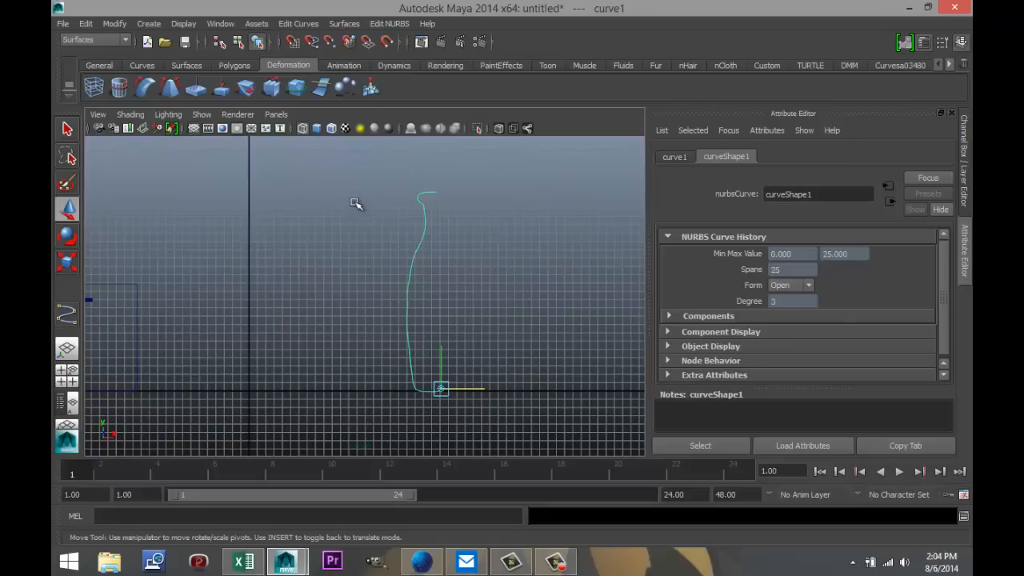
pyautogui.press('Insert')
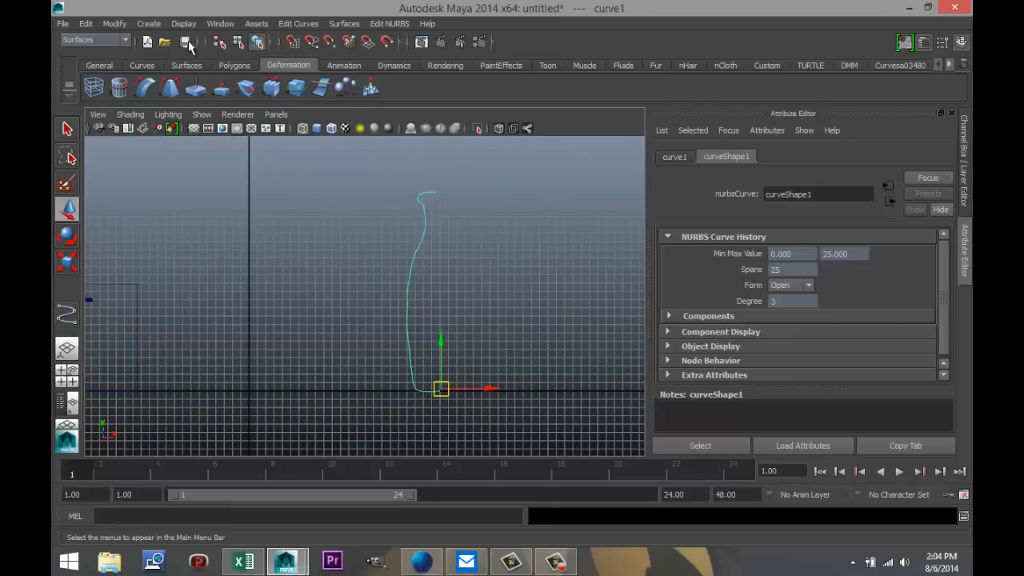
# Revolve the profile curve around the Y axis, select the resulting bottle and display it shaded.
pyautogui.click(344, 23)
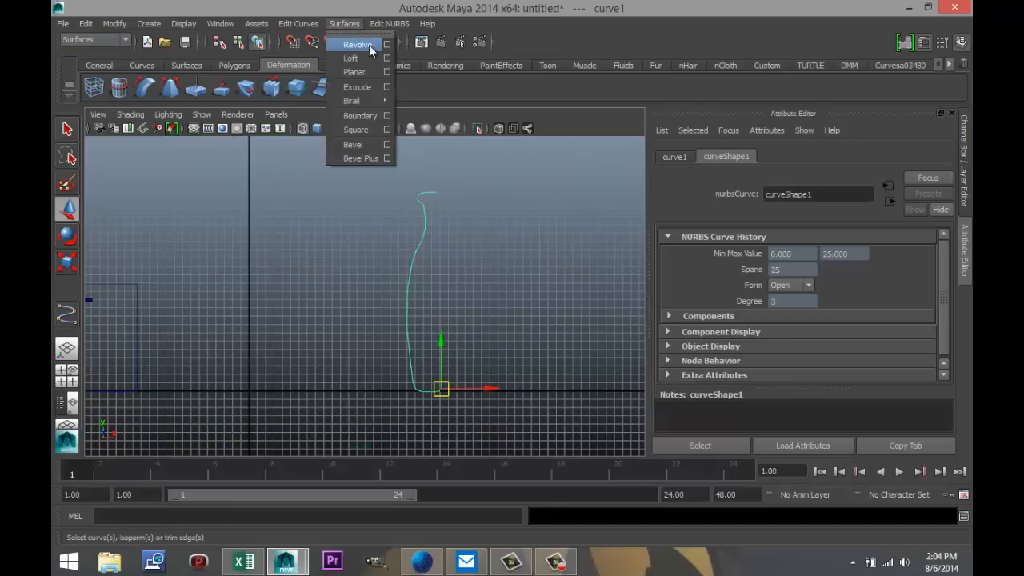
pyautogui.click(369, 45)
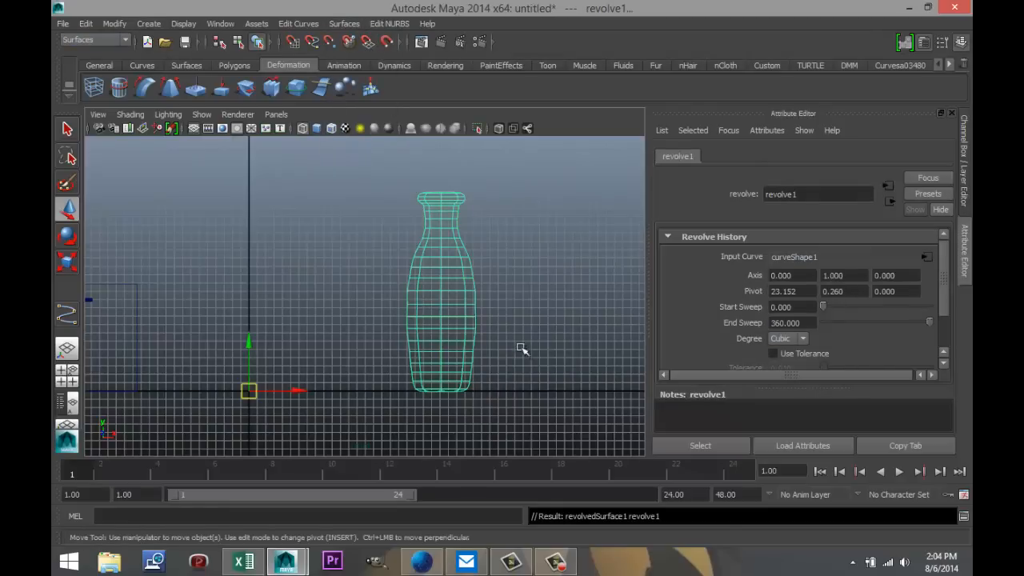
pyautogui.click(549, 348)
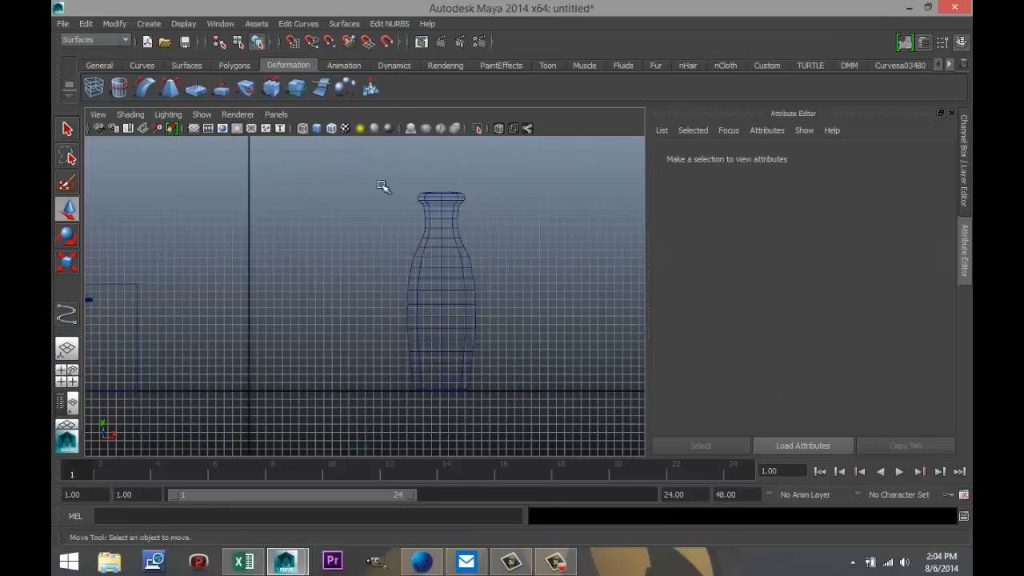
pyautogui.moveTo(384, 186); pyautogui.dragTo(512, 432)
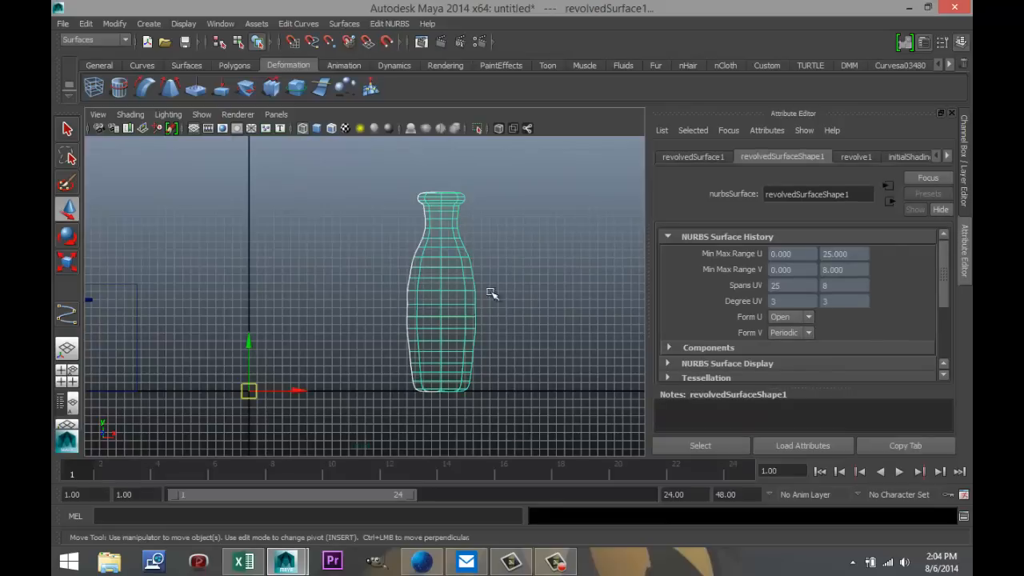
pyautogui.press('5')
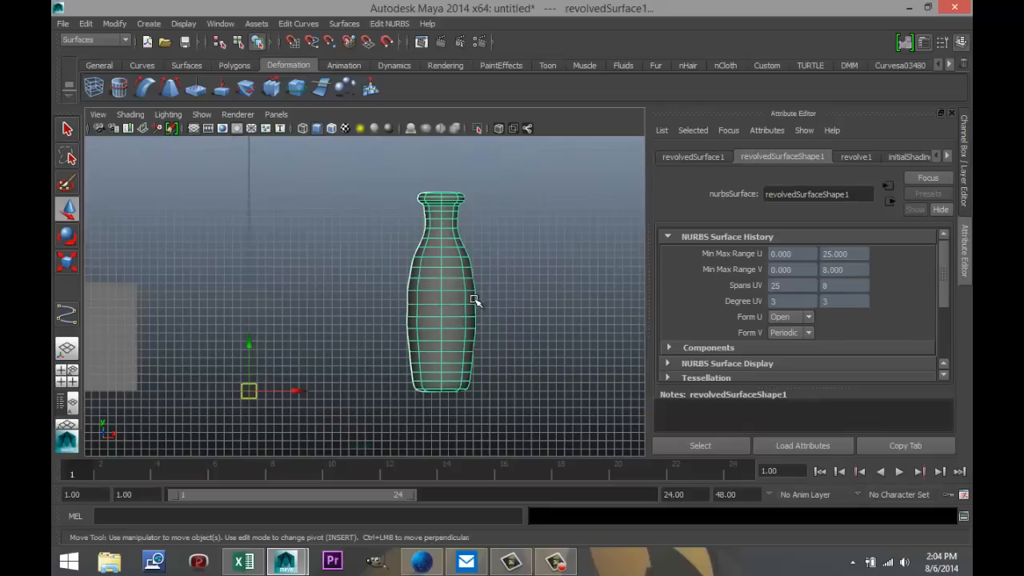
pyautogui.click(113, 24)
pyautogui.moveTo(88, 25)
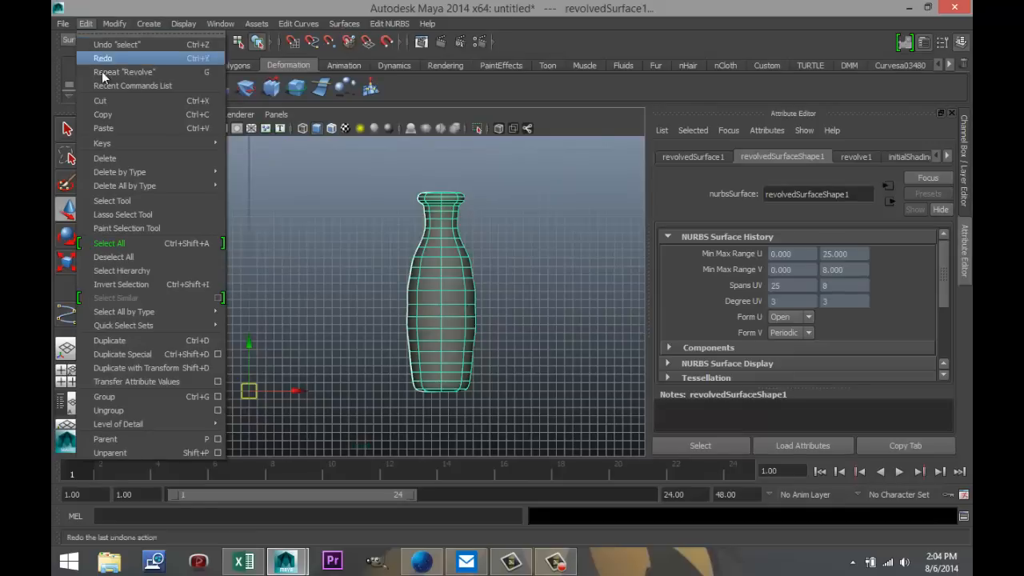
pyautogui.moveTo(122, 192)
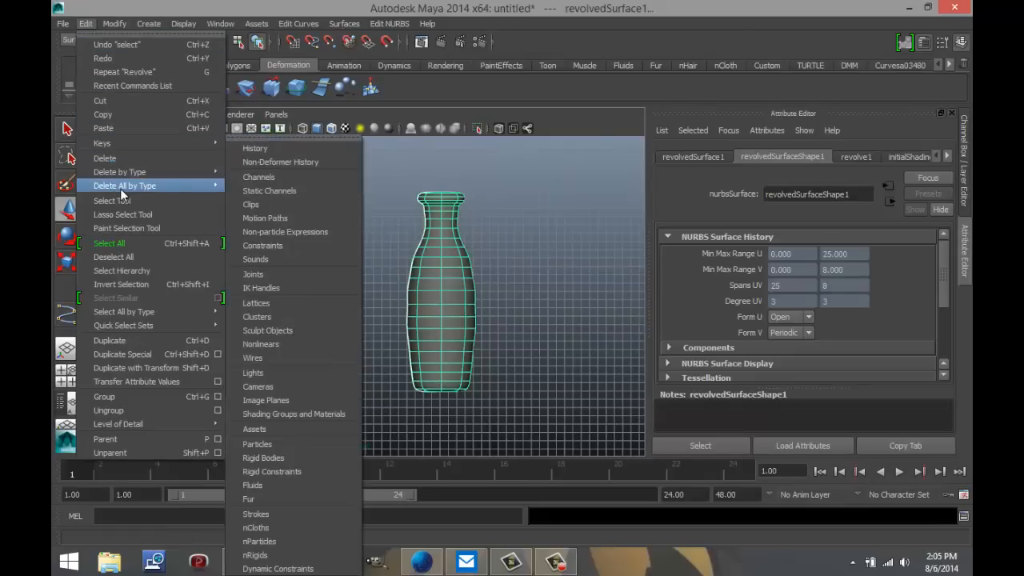
pyautogui.click(62, 25)
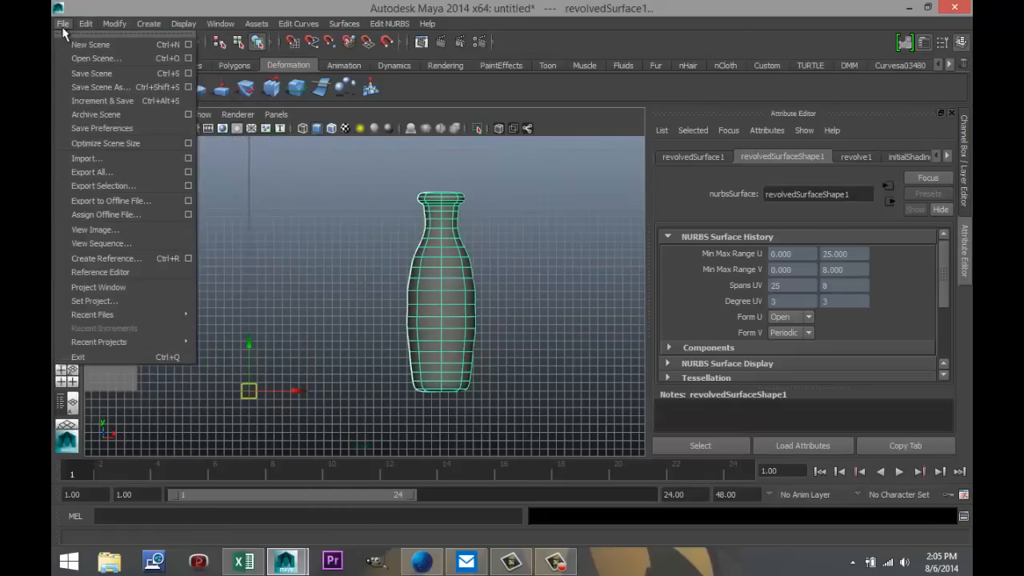
pyautogui.click(61, 25)
pyautogui.click(85, 24)
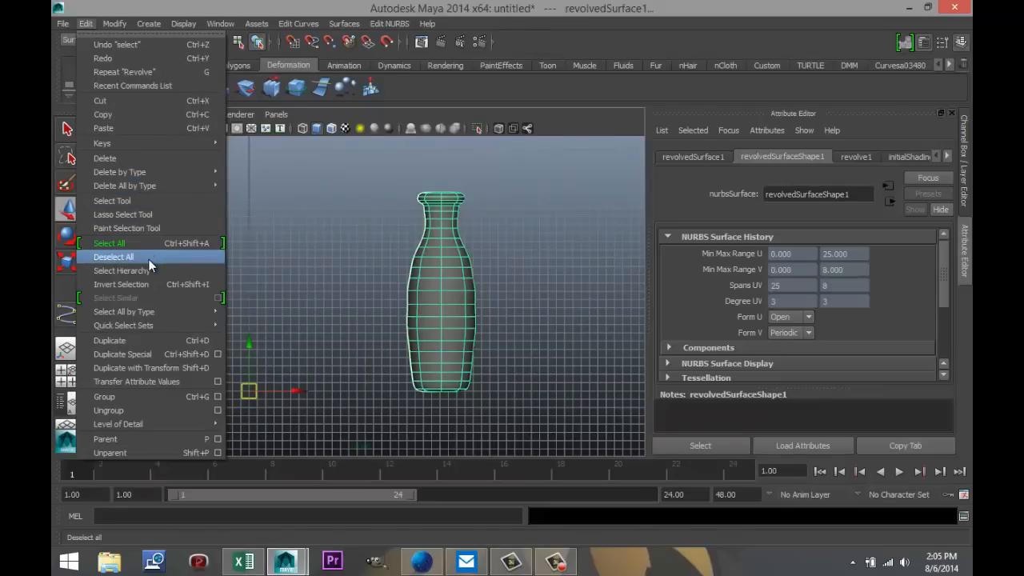
pyautogui.click(120, 25)
pyautogui.click(122, 26)
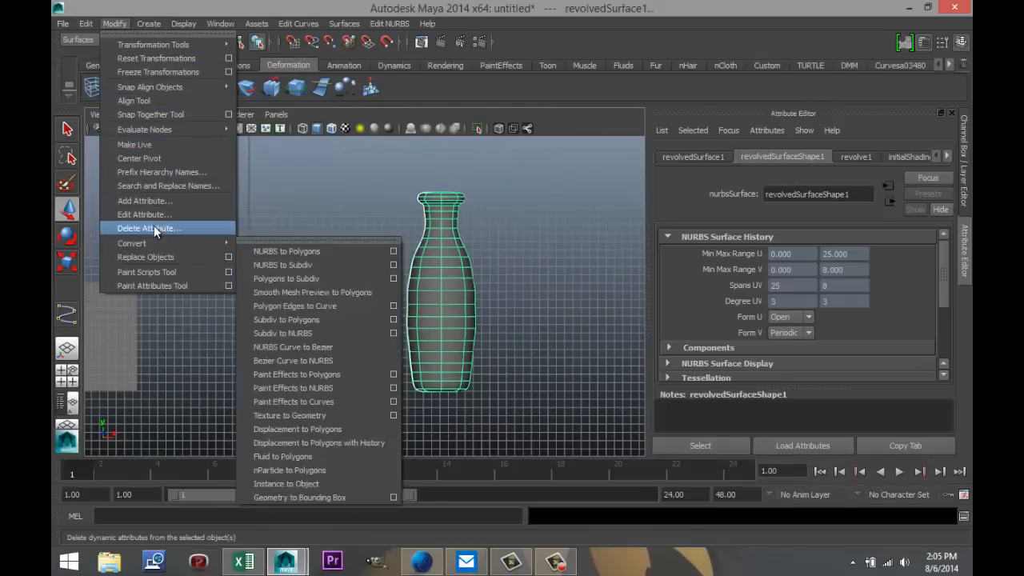
pyautogui.click(115, 23)
pyautogui.click(148, 24)
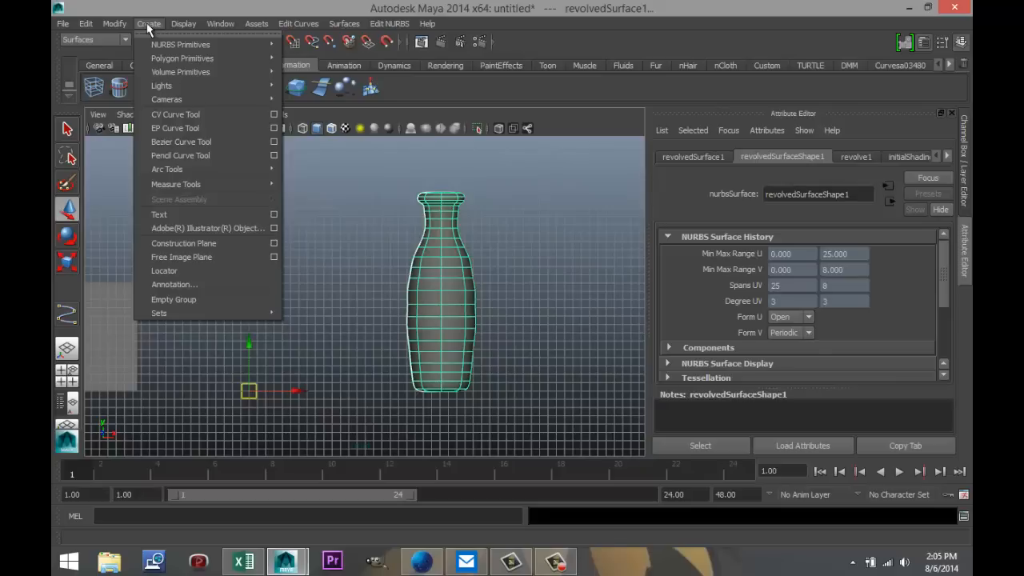
pyautogui.moveTo(122, 28)
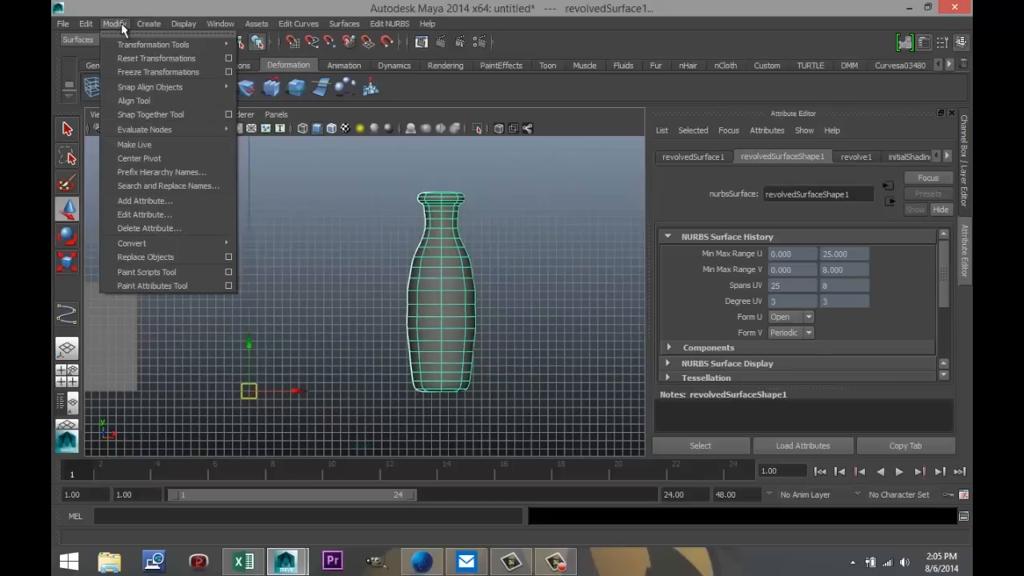
pyautogui.click(134, 145)
# Switch to the Polygons menu set and convert the revolved bottle surface from NURBS to polygons.
pyautogui.press('F3')
pyautogui.click(112, 23)
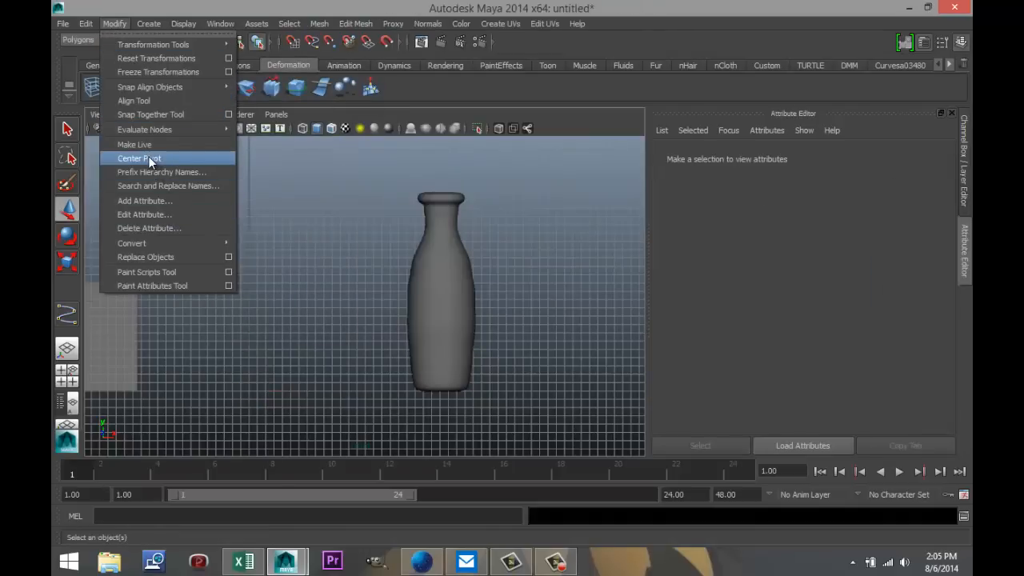
pyautogui.moveTo(171, 242)
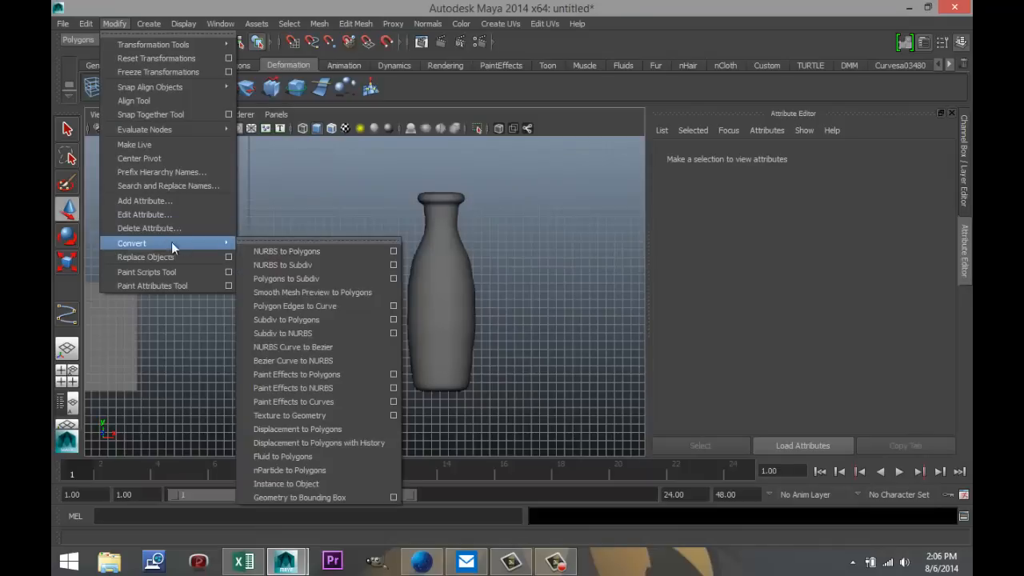
pyautogui.click(305, 253)
pyautogui.click(405, 276)
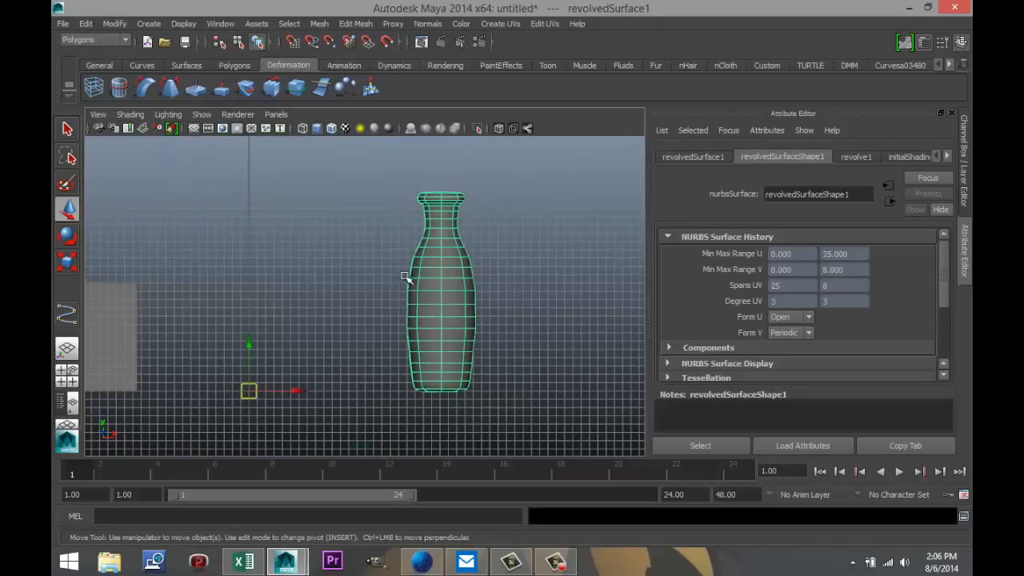
pyautogui.click(115, 23)
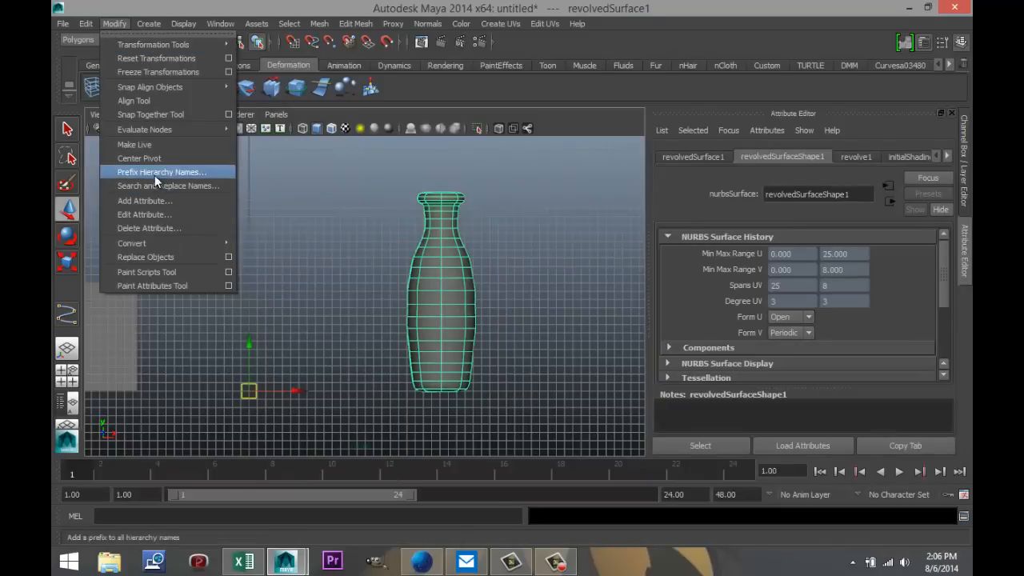
pyautogui.moveTo(157, 239)
pyautogui.click(277, 253)
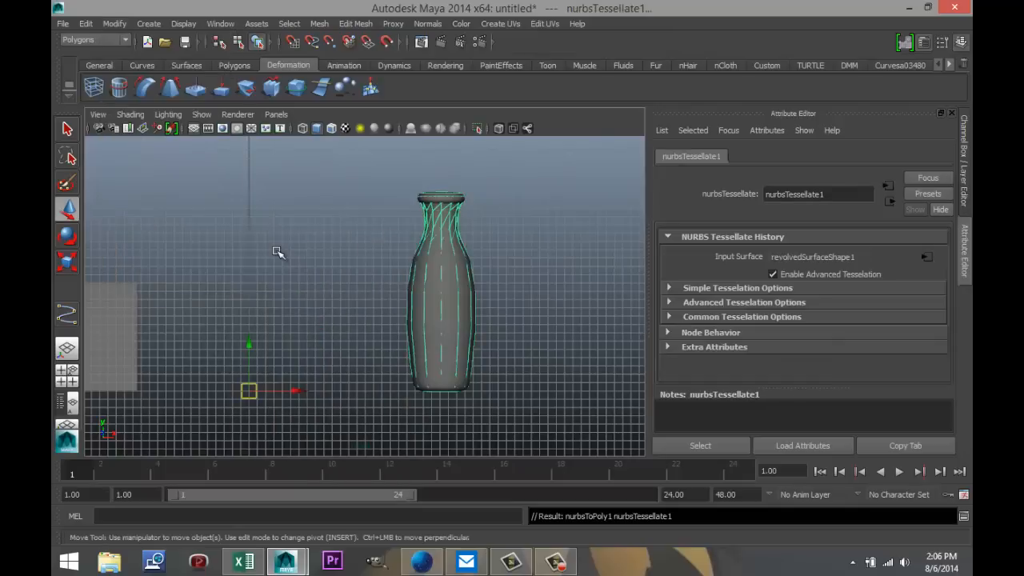
# Move the revolved NURBS bottle surface about 12.2 cm along X away from the profile curve, and select the curve.
pyautogui.click(487, 311)
pyautogui.click(436, 325)
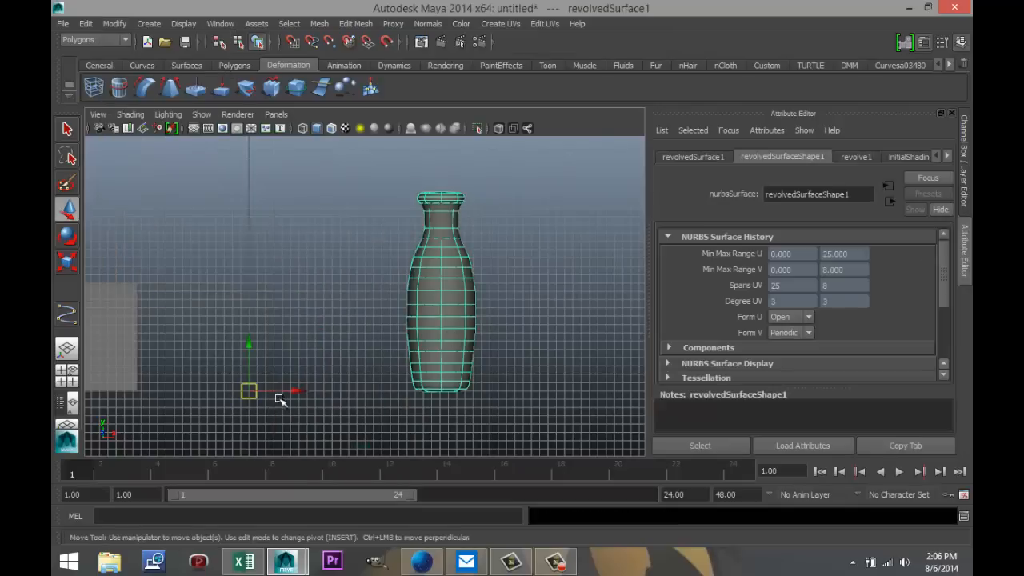
pyautogui.moveTo(296, 391); pyautogui.dragTo(397, 391)
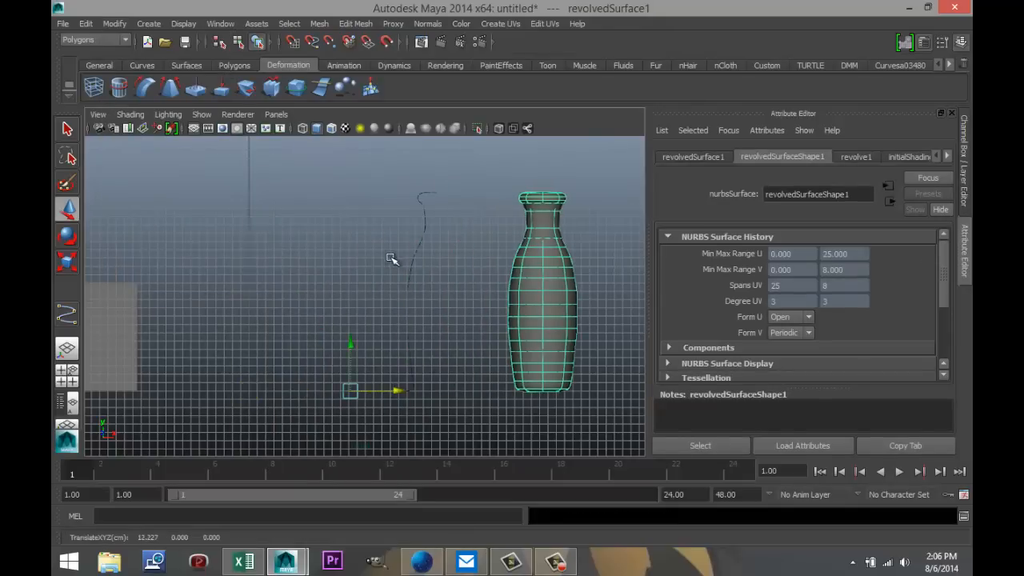
pyautogui.click(412, 340)
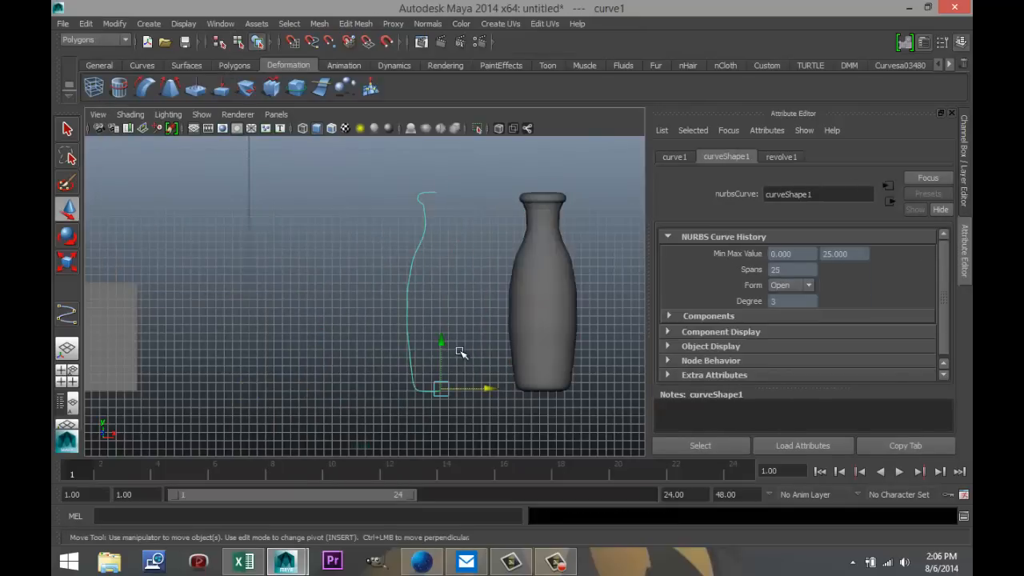
# Delete the bottle's profile curve and the polygon copy of the bottle, leaving the NURBS revolved bottle.
pyautogui.press('Delete')
pyautogui.click(514, 288)
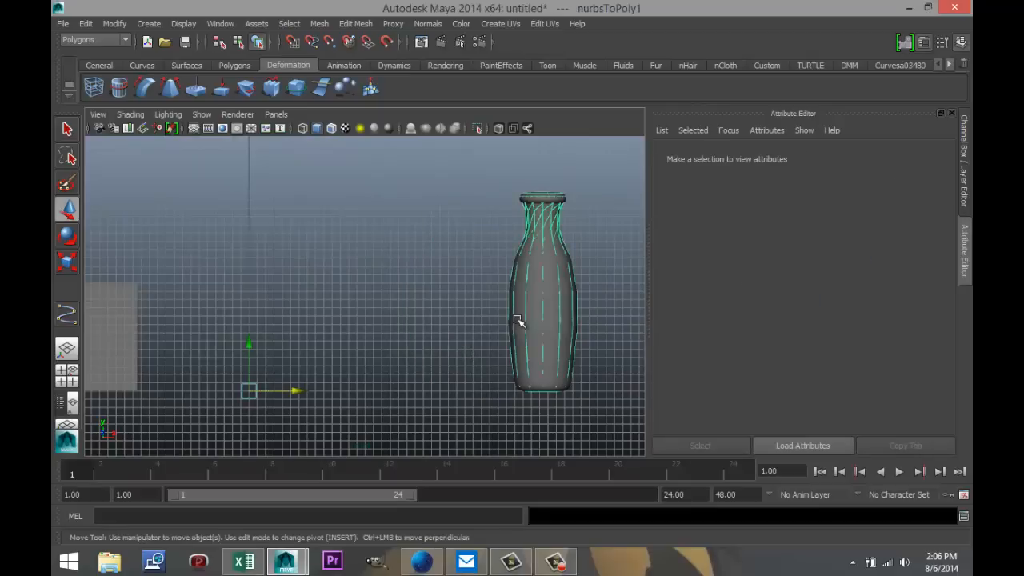
pyautogui.moveTo(290, 391); pyautogui.dragTo(170, 388)
pyautogui.click(541, 312)
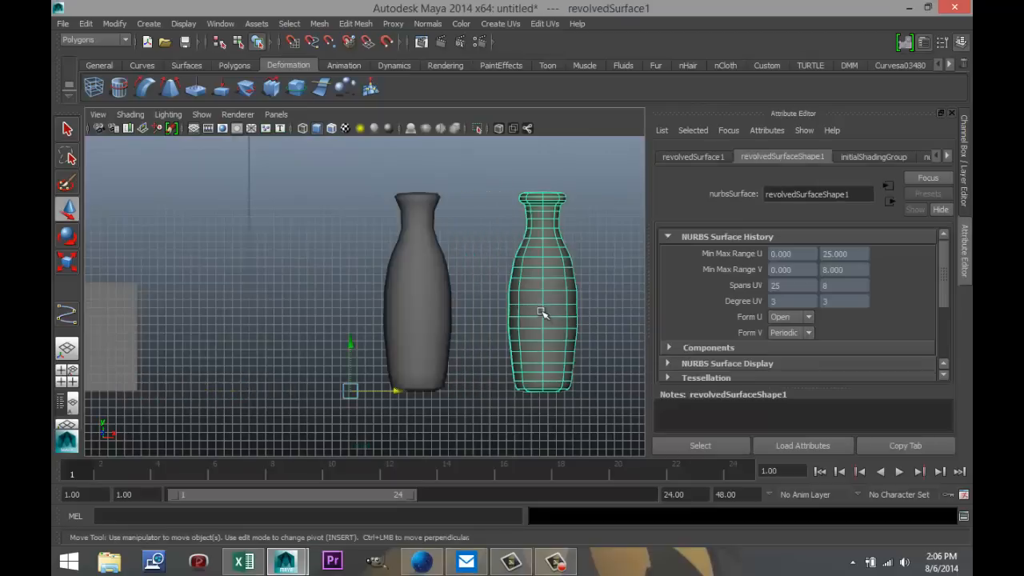
pyautogui.click(426, 329)
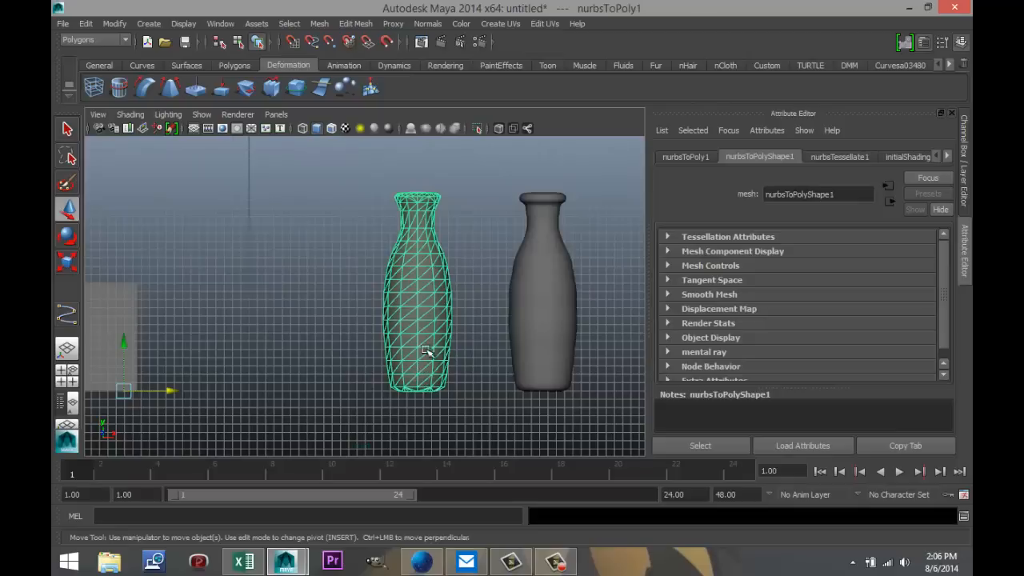
pyautogui.press('Delete')
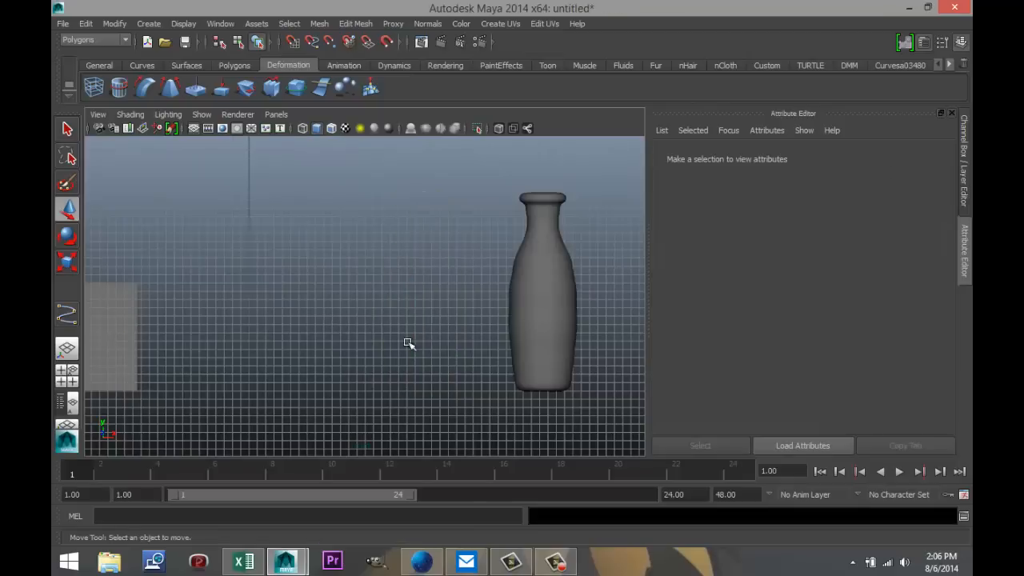
# Scale the revolved NURBS bottle down uniformly to about 0.079 in the perspective view.
pyautogui.click(560, 317)
pyautogui.scroll(-3, 329, 336)
pyautogui.scroll(2, 400, 342)
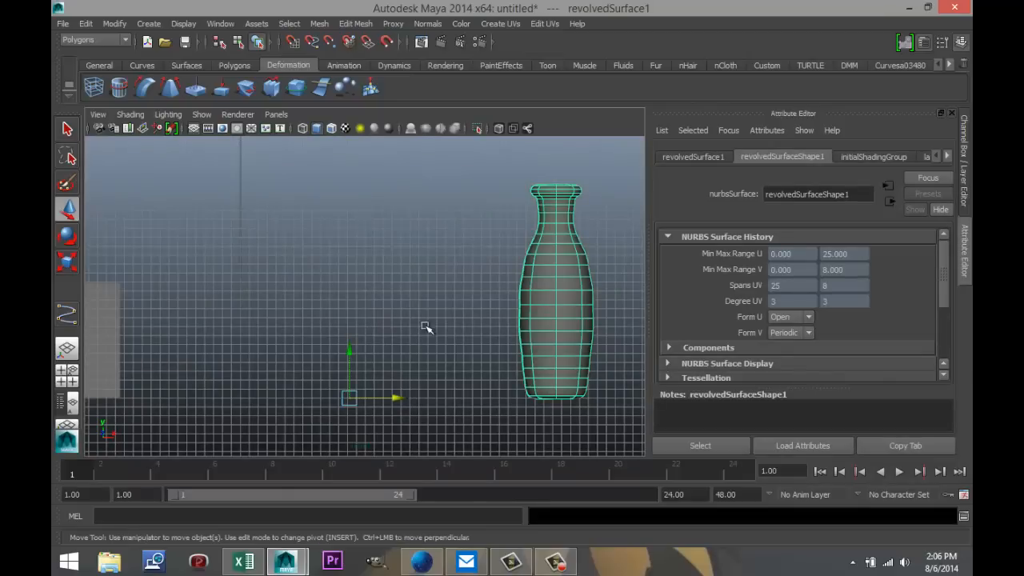
pyautogui.scroll(-4, 320, 344)
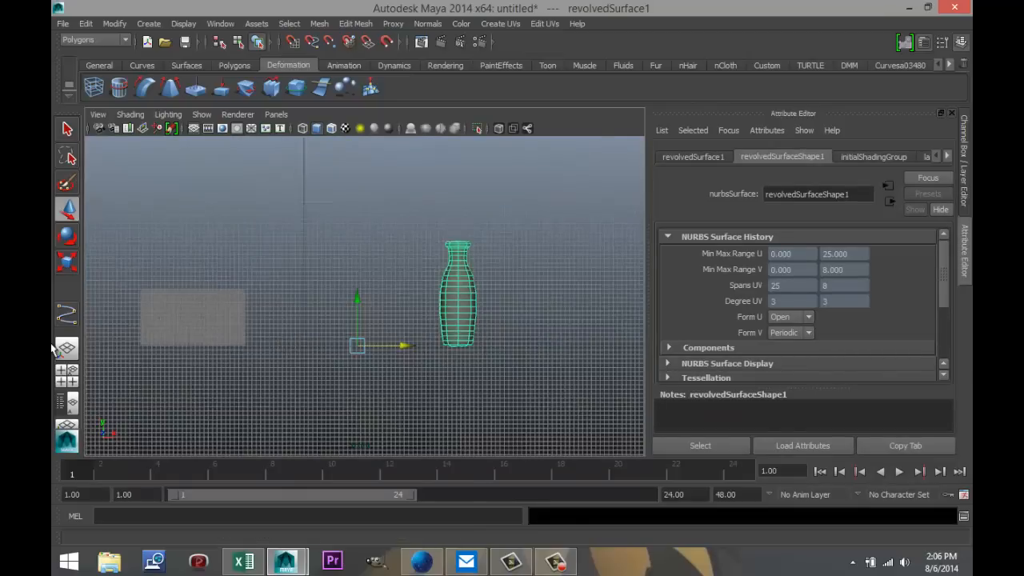
pyautogui.click(67, 376)
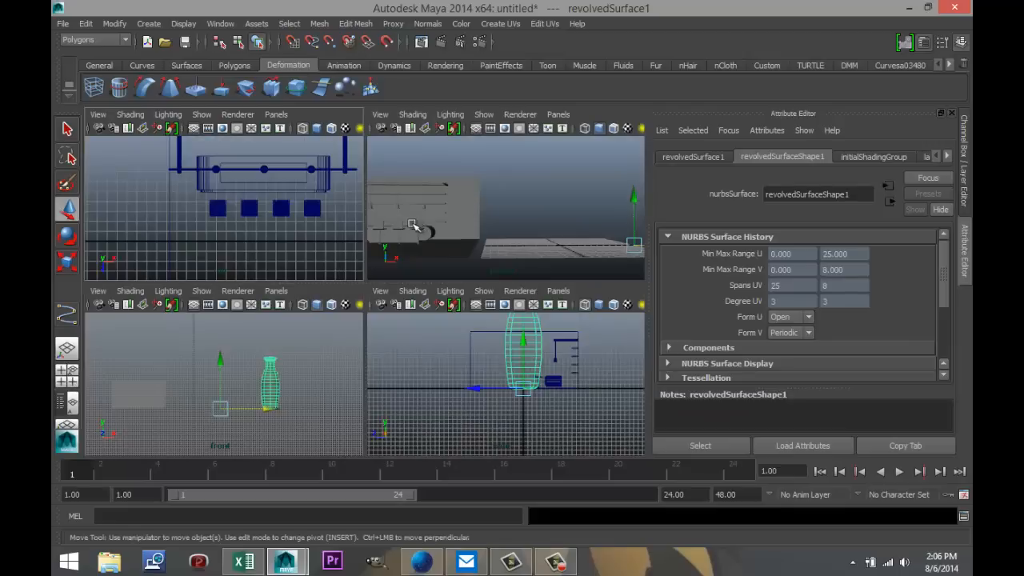
pyautogui.press('space')
pyautogui.scroll(-2, 379, 279)
pyautogui.scroll(1, 379, 279)
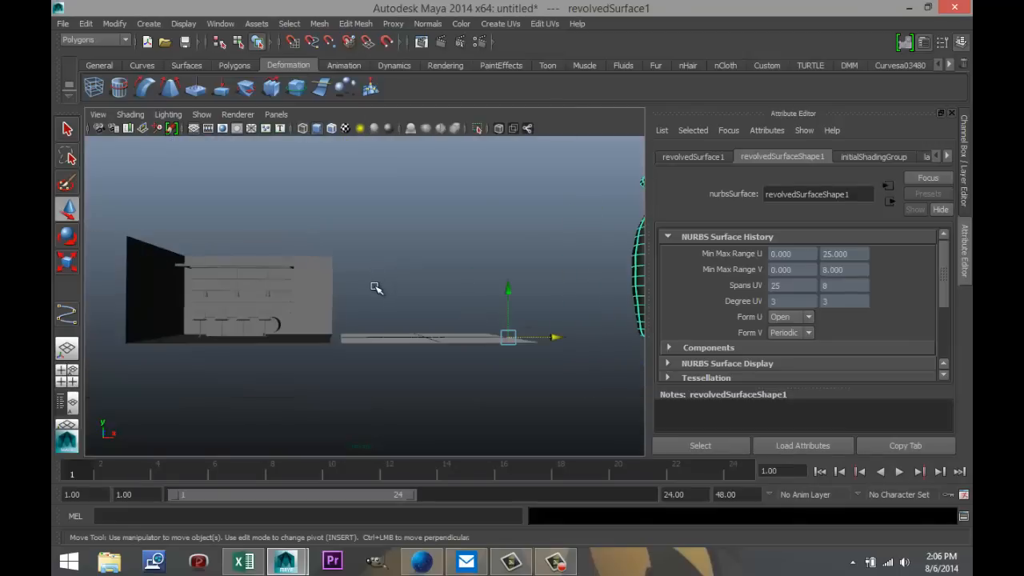
pyautogui.moveTo(372, 287)
pyautogui.keyDown('alt'); pyautogui.mouseDown()
pyautogui.moveTo(339, 280)
pyautogui.moveTo(311, 248)
pyautogui.moveTo(362, 313)
pyautogui.moveTo(365, 304)
pyautogui.mouseUp(); pyautogui.keyUp('alt')
pyautogui.scroll(-3, 365, 304)
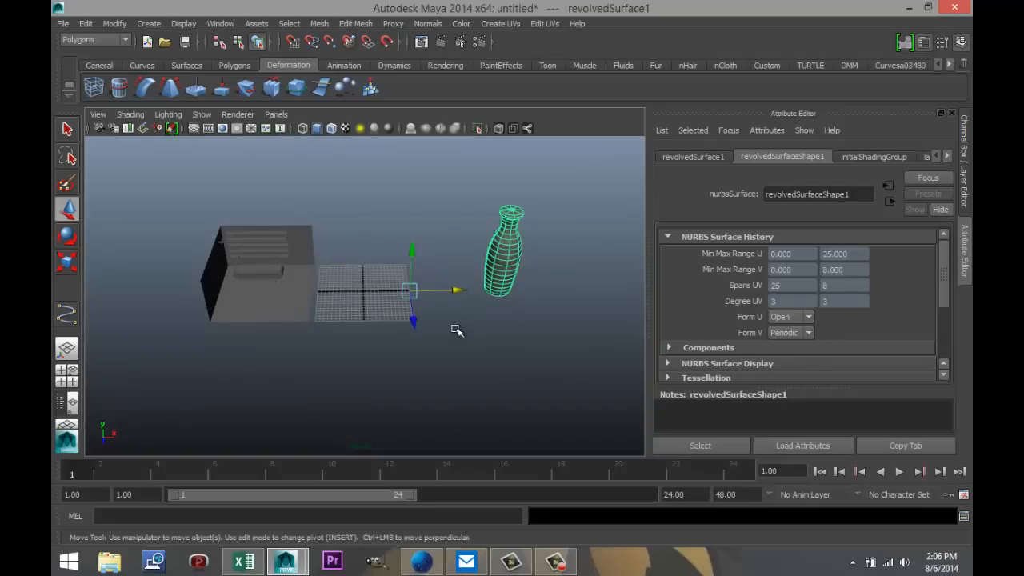
pyautogui.press('r')
pyautogui.moveTo(409, 289); pyautogui.dragTo(282, 304)
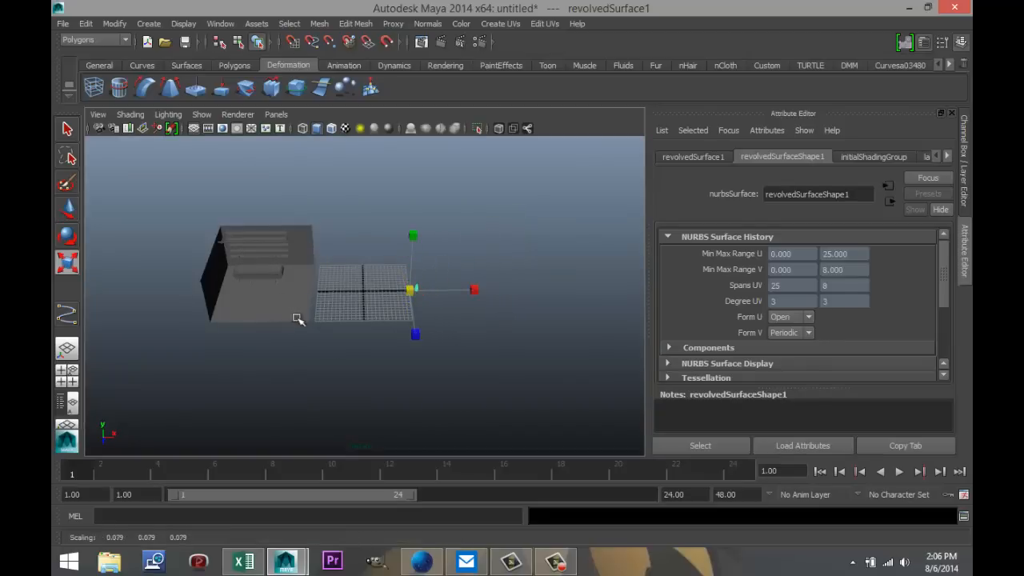
# Center the pivot of the scaled-down bottle.
pyautogui.press('f')
pyautogui.scroll(-3, 384, 370)
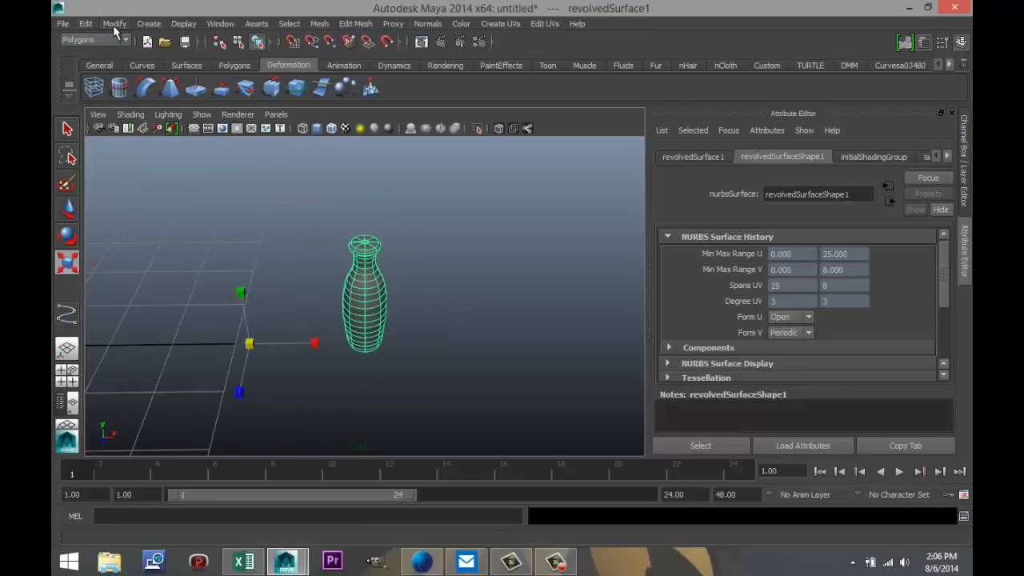
pyautogui.click(115, 24)
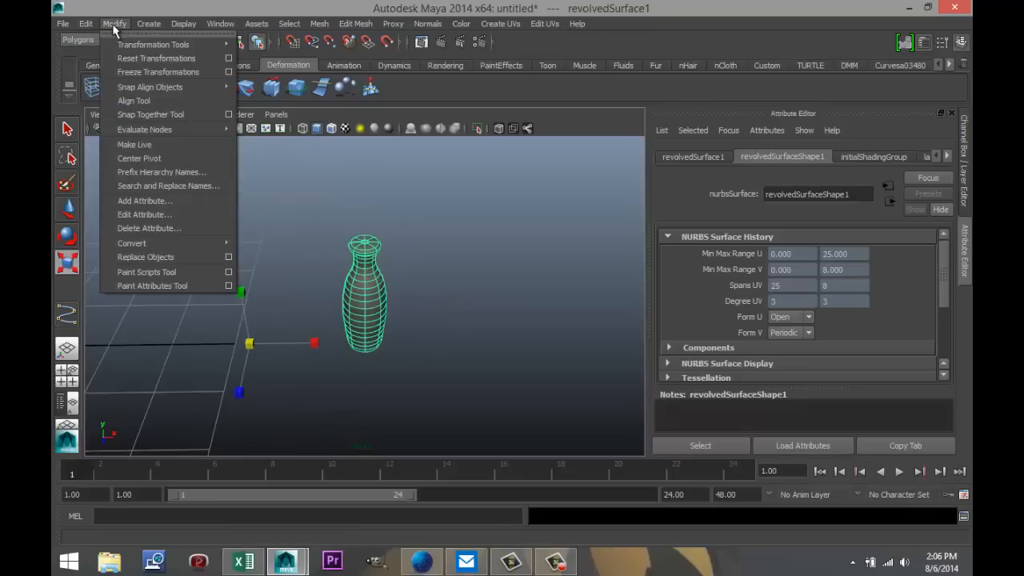
pyautogui.click(162, 158)
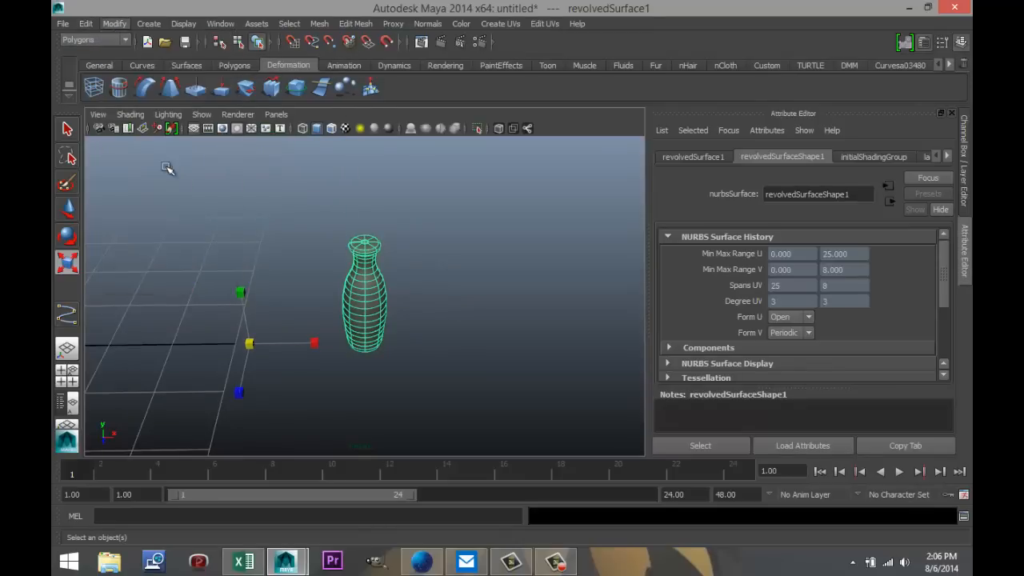
# Move the bottle into the bar room and raise it above the counter, near the hanging lamps.
pyautogui.keyDown('alt'); pyautogui.moveTo(220, 279); pyautogui.dragTo(274, 315); pyautogui.keyUp('alt')
pyautogui.keyDown('alt'); pyautogui.moveTo(190, 341); pyautogui.dragTo(306, 291); pyautogui.keyUp('alt')
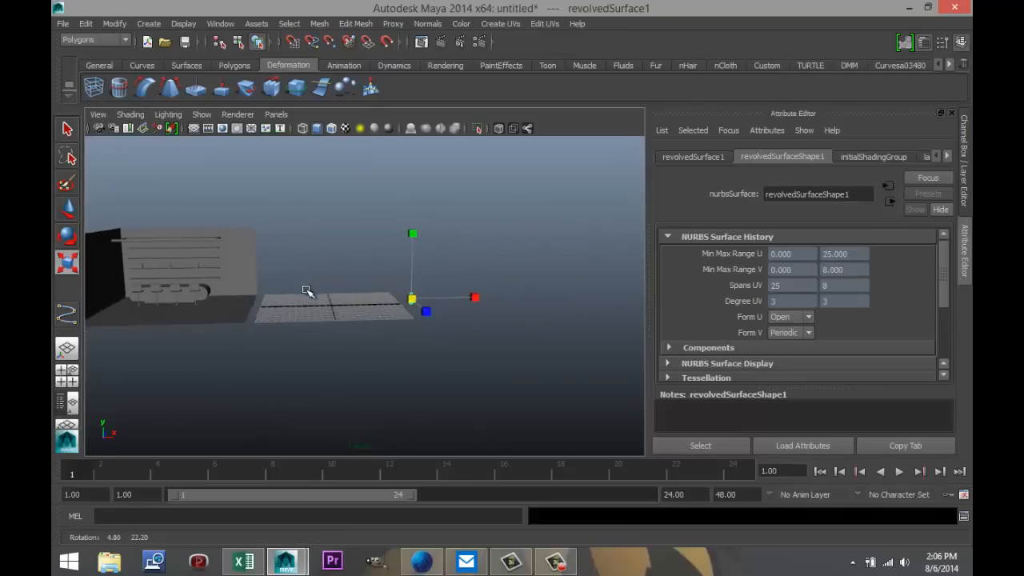
pyautogui.press('w')
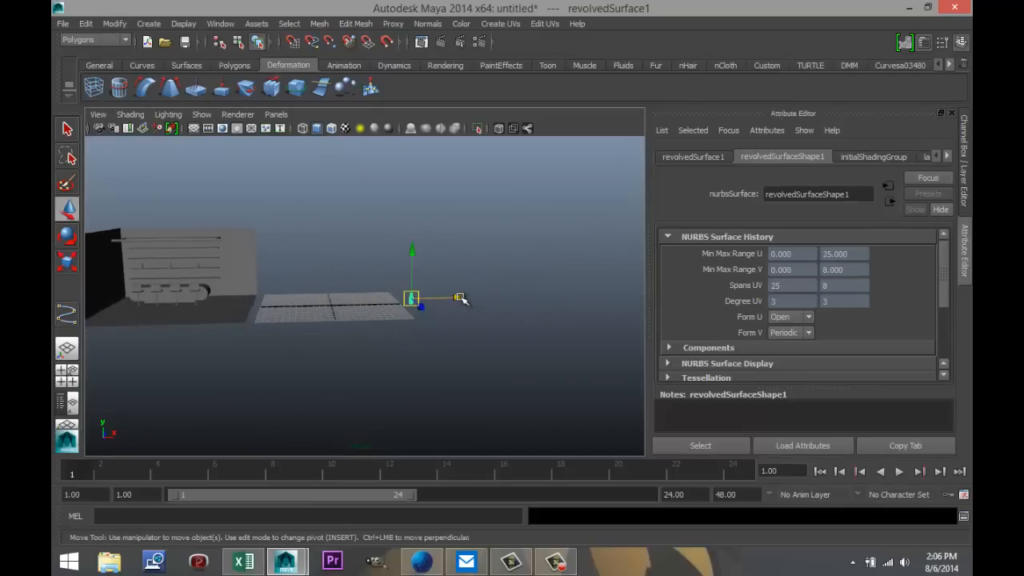
pyautogui.moveTo(472, 298); pyautogui.dragTo(192, 303)
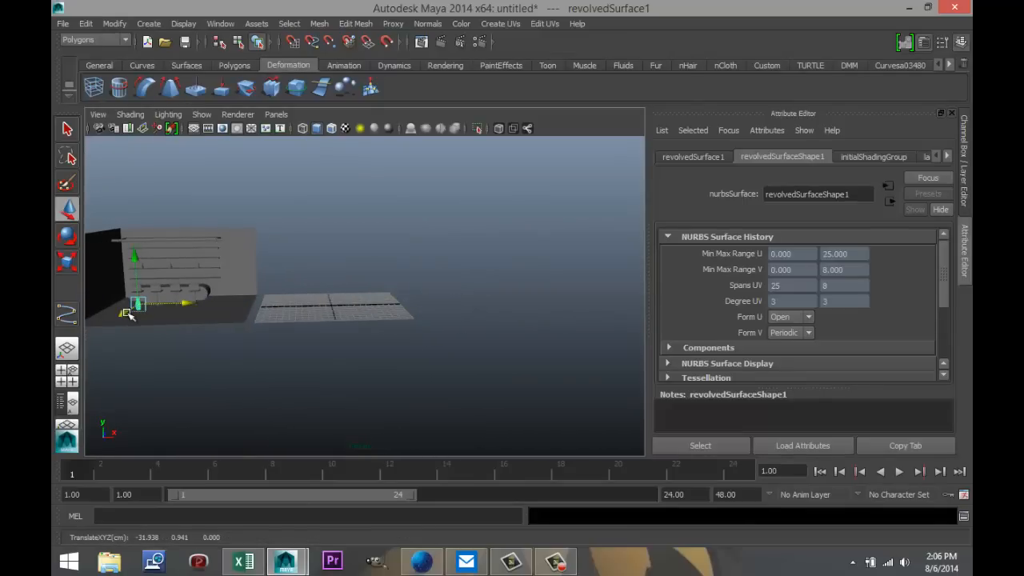
pyautogui.moveTo(125, 312); pyautogui.dragTo(150, 255)
# Scale the bottle down uniformly to about 0.038 in the side view so it fits between the wall shelves.
pyautogui.click(67, 376)
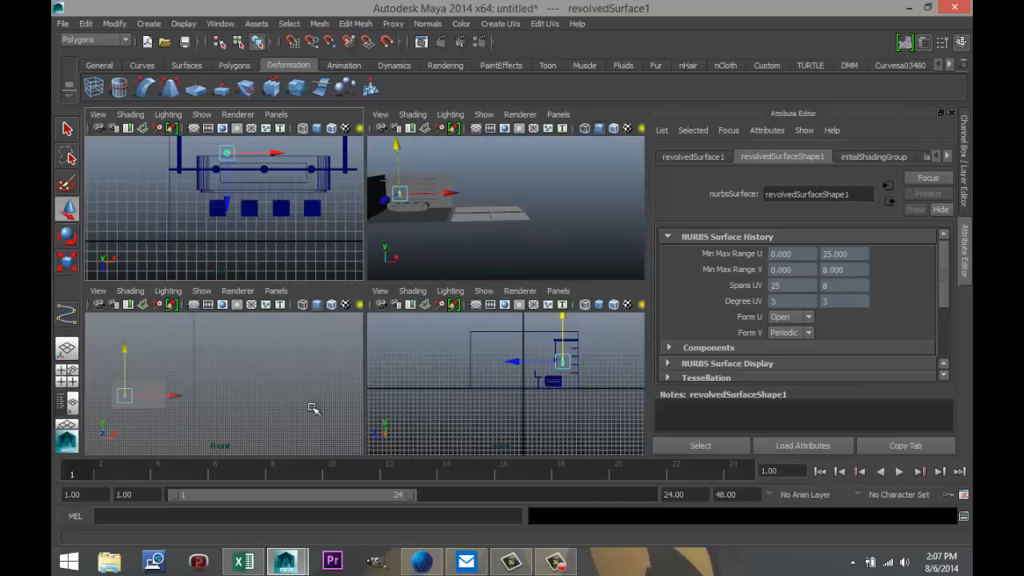
pyautogui.scroll(-3, 297, 394)
pyautogui.scroll(3, 472, 419)
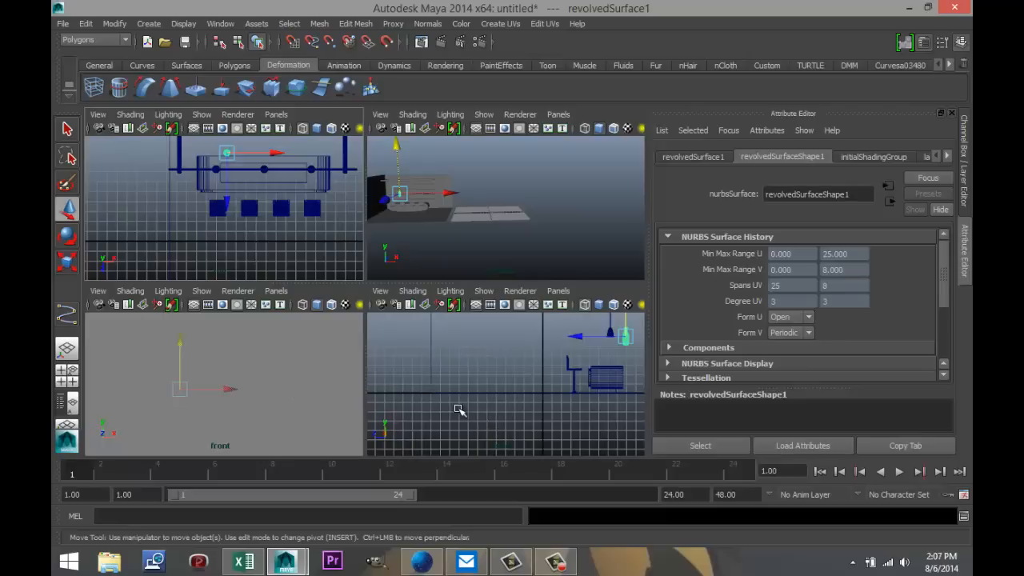
pyautogui.press('space')
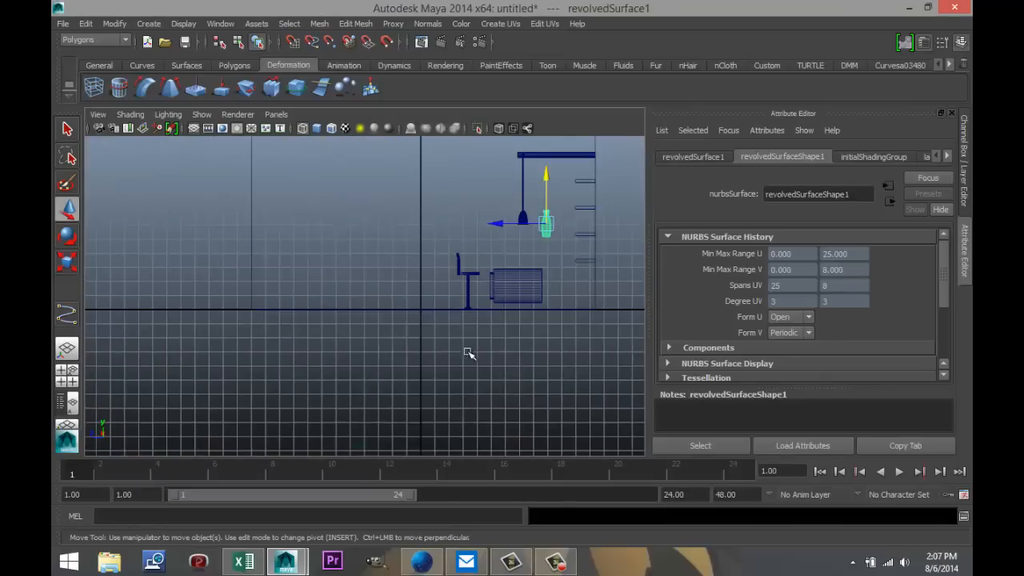
pyautogui.scroll(-2, 475, 349)
pyautogui.keyDown('alt'); pyautogui.moveTo(495, 352); pyautogui.dragTo(349, 399, button='middle'); pyautogui.keyUp('alt')
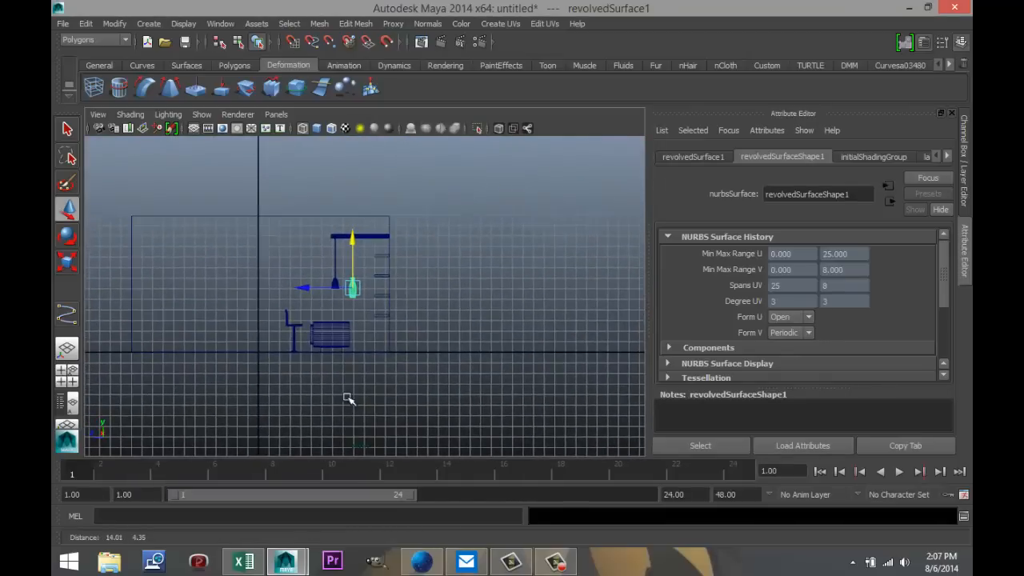
pyautogui.scroll(6, 403, 335)
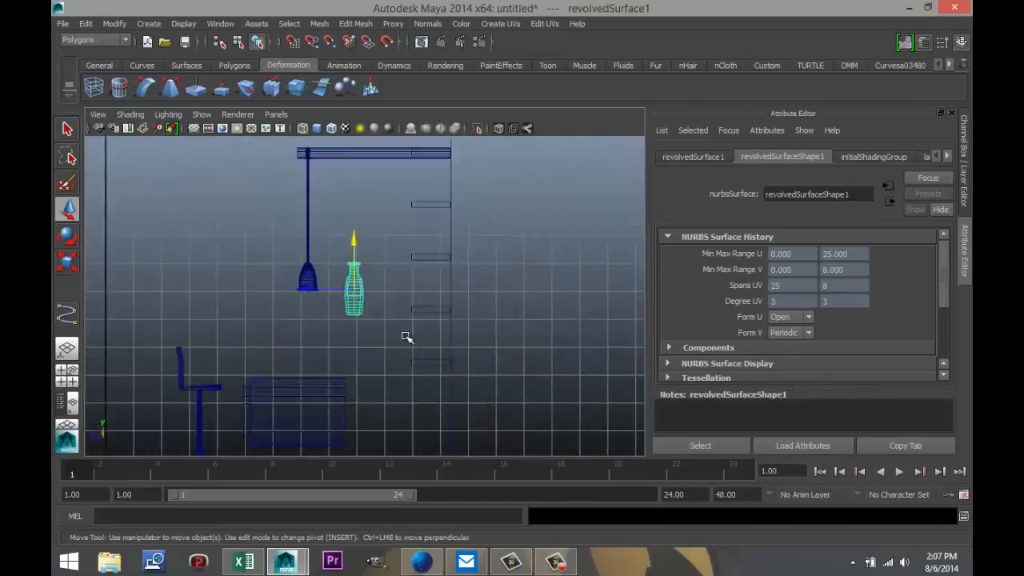
pyautogui.scroll(-3, 411, 347)
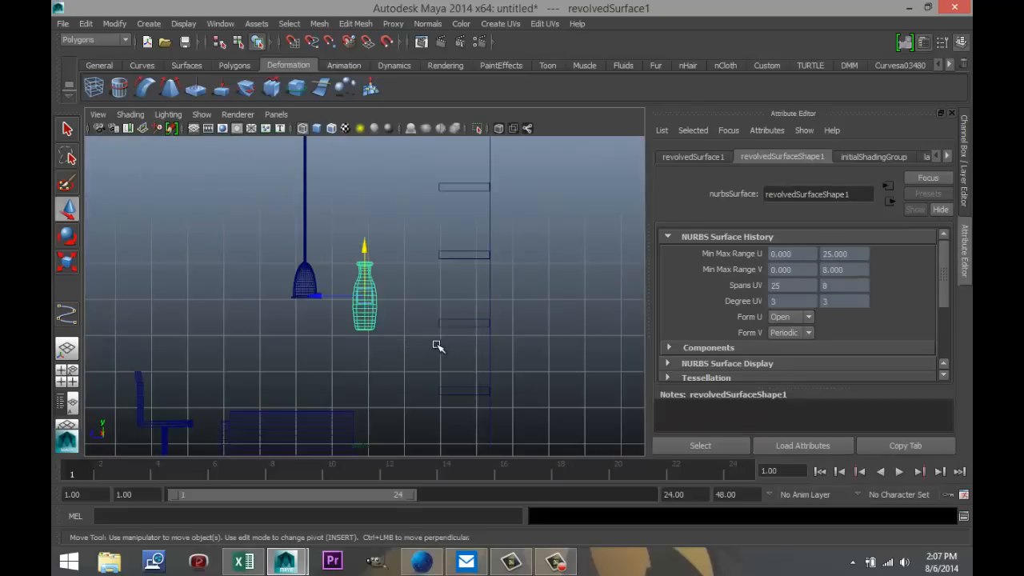
pyautogui.press('r')
pyautogui.moveTo(365, 298); pyautogui.dragTo(344, 300)
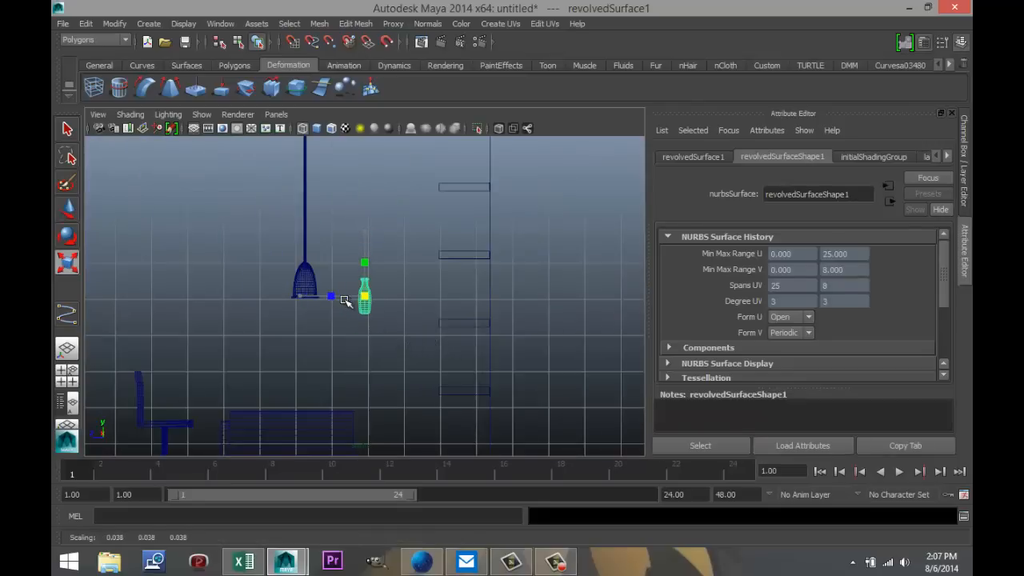
# Move the bottle back to the wall shelves and lower it onto the shelf just below lamp height.
pyautogui.press('w')
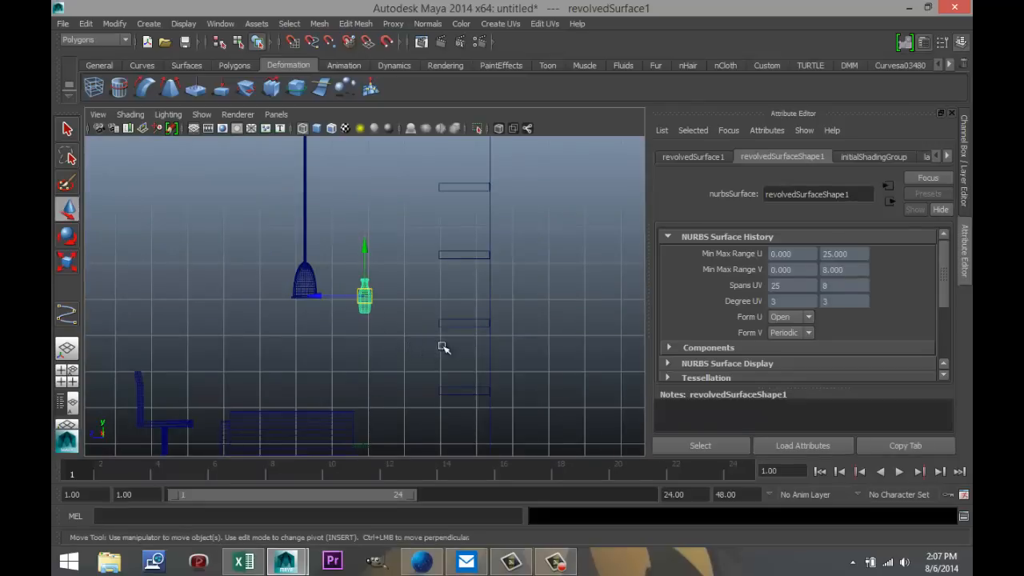
pyautogui.click(323, 294)
pyautogui.moveTo(322, 294); pyautogui.dragTo(419, 310)
pyautogui.moveTo(461, 247); pyautogui.dragTo(460, 256)
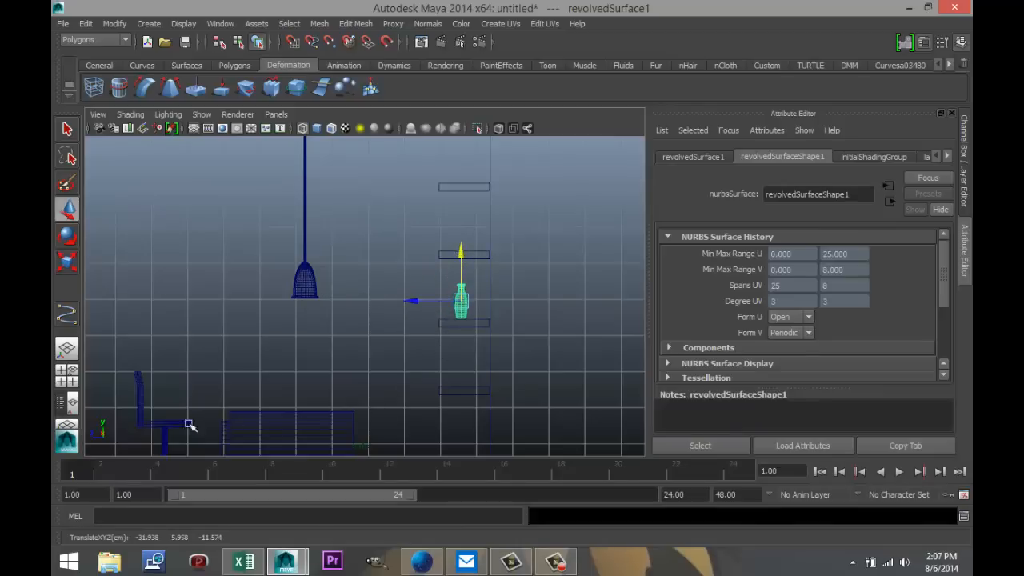
# Show the front view in wireframe around the bottle on its shelf.
pyautogui.click(66, 381)
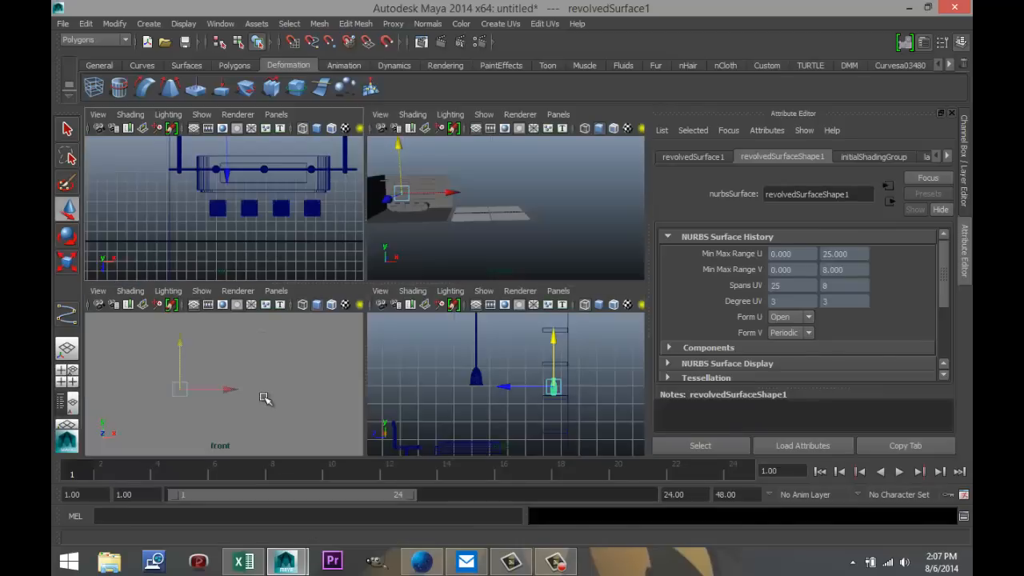
pyautogui.press('space')
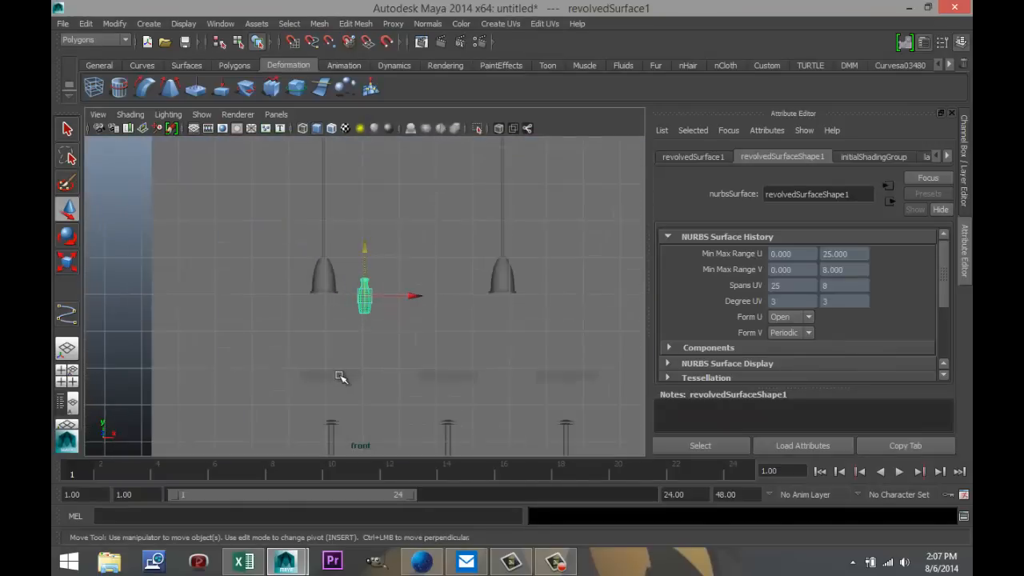
pyautogui.scroll(5, 340, 376)
pyautogui.press('4')
pyautogui.hotkey('alt', 'b')
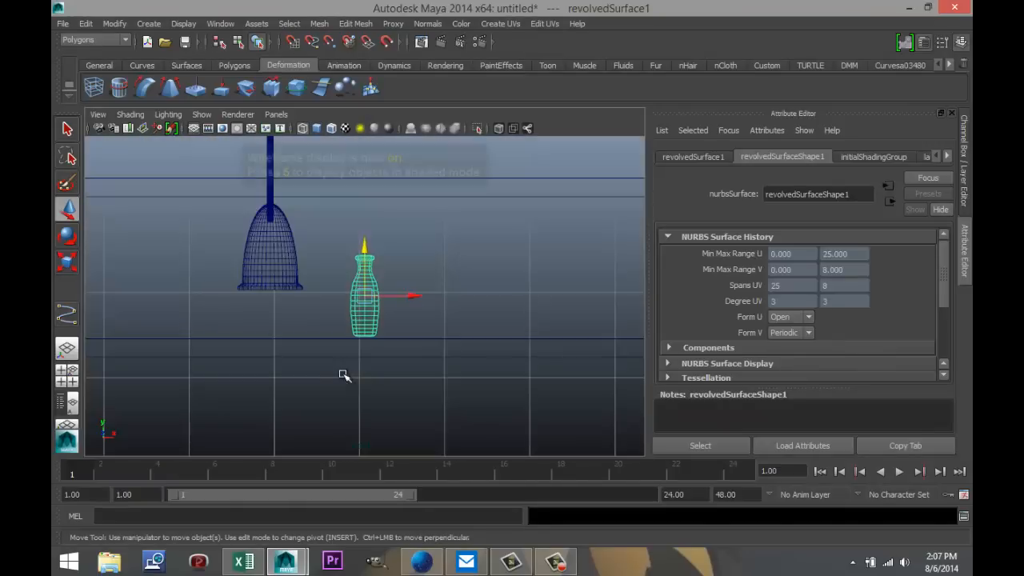
pyautogui.scroll(-4, 400, 376)
pyautogui.scroll(5, 398, 376)
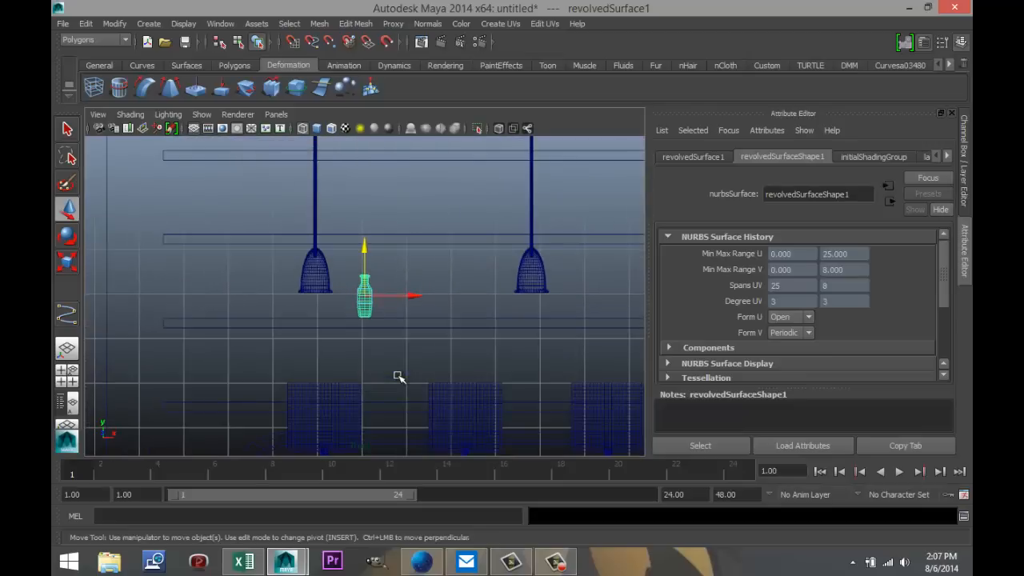
# Duplicate the bottle about 0.45 cm along the shelf and repeat the offset copy to make a row of five.
pyautogui.hotkey('ctrl', 'd')
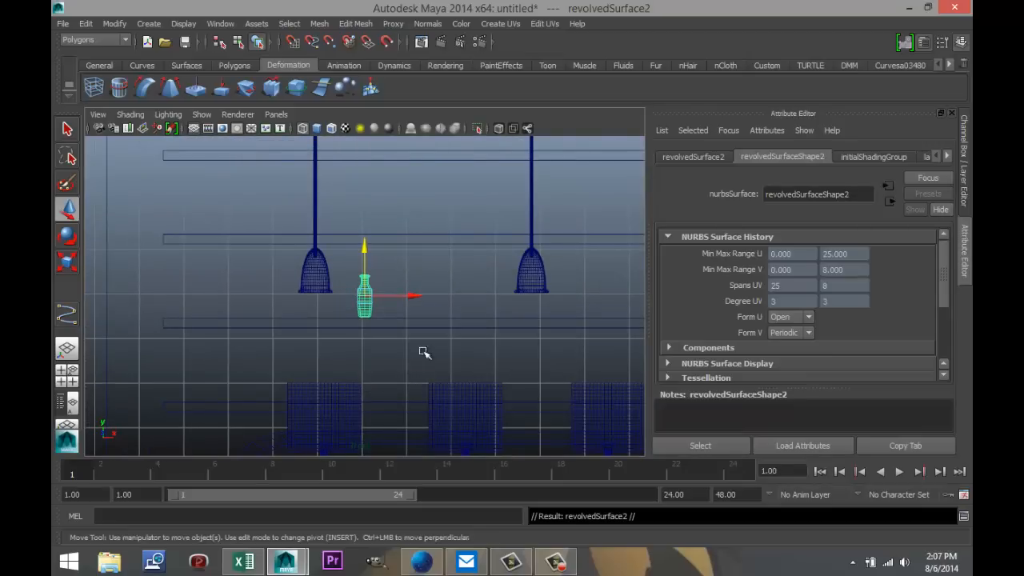
pyautogui.moveTo(413, 301); pyautogui.dragTo(439, 298)
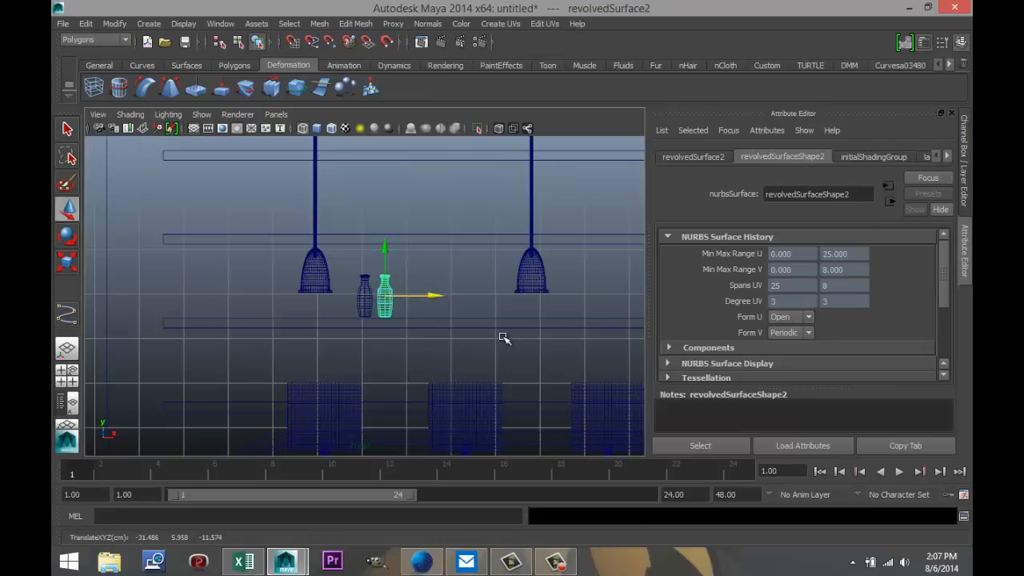
pyautogui.hotkey('shift', 'd')
pyautogui.hotkey('shift', 'd')
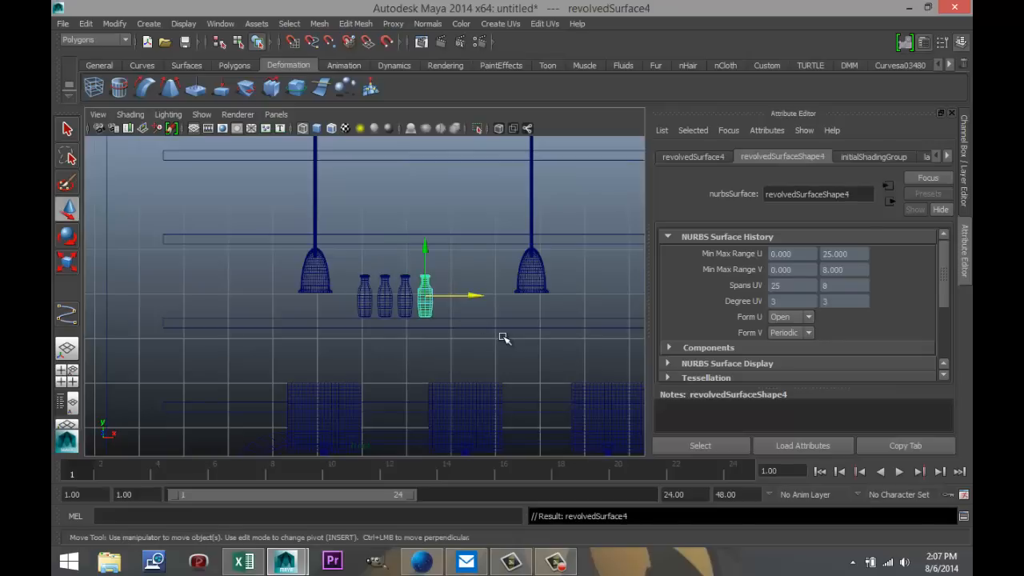
pyautogui.hotkey('shift', 'd')
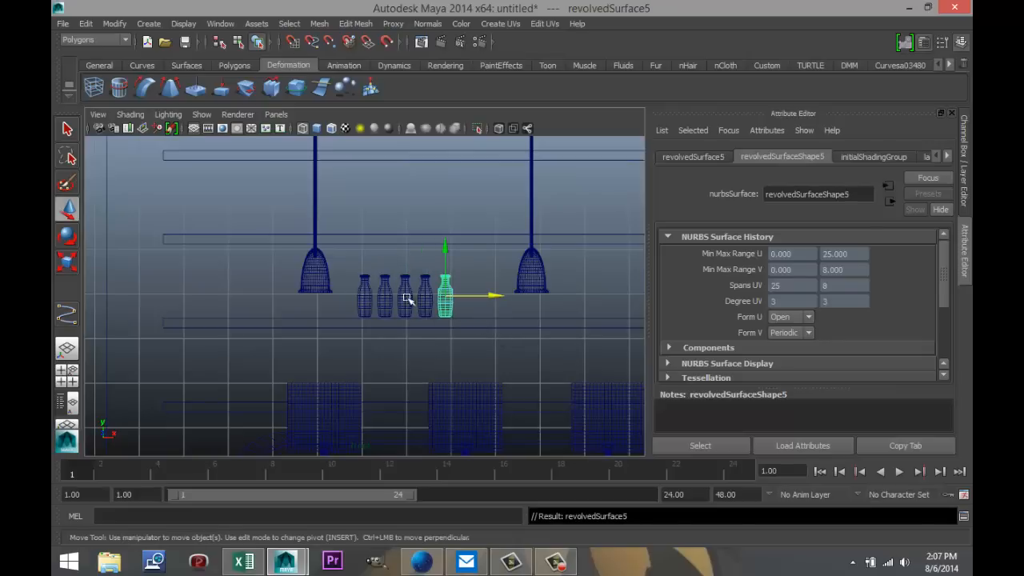
# Select all five bottles in the shelf row and try to combine them into one mesh.
pyautogui.moveTo(345, 257); pyautogui.dragTo(462, 277)
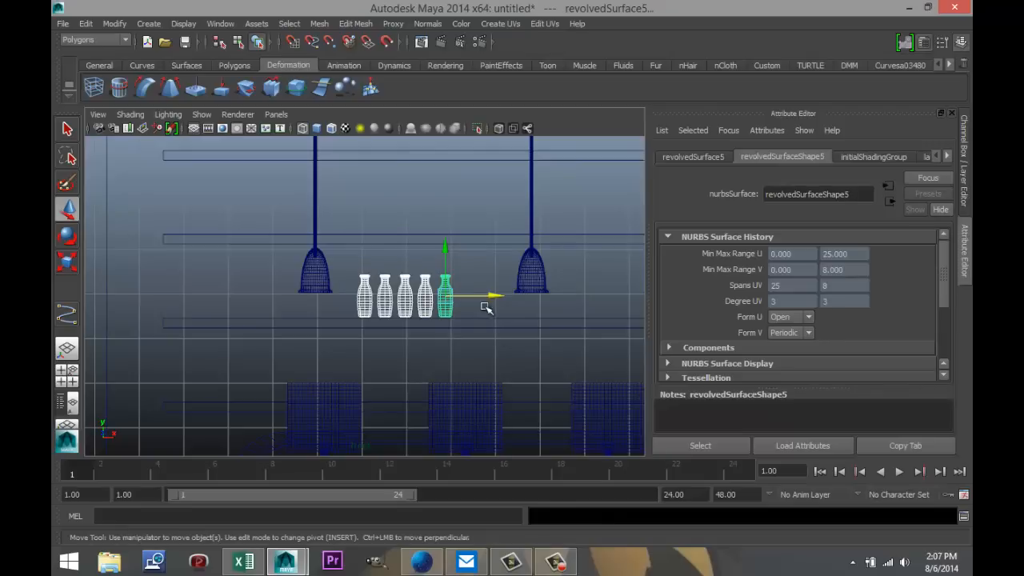
pyautogui.click(319, 23)
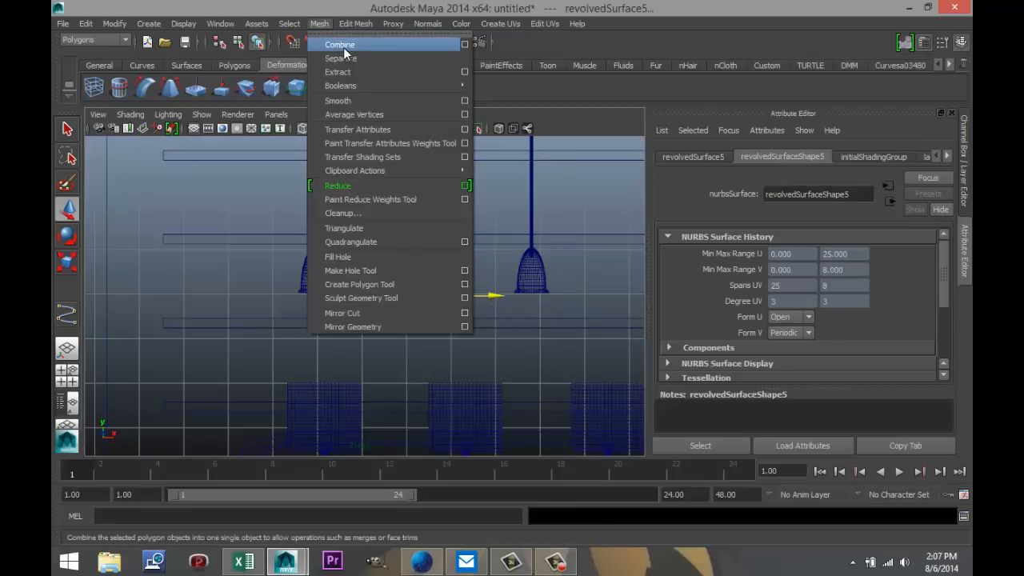
pyautogui.click(343, 47)
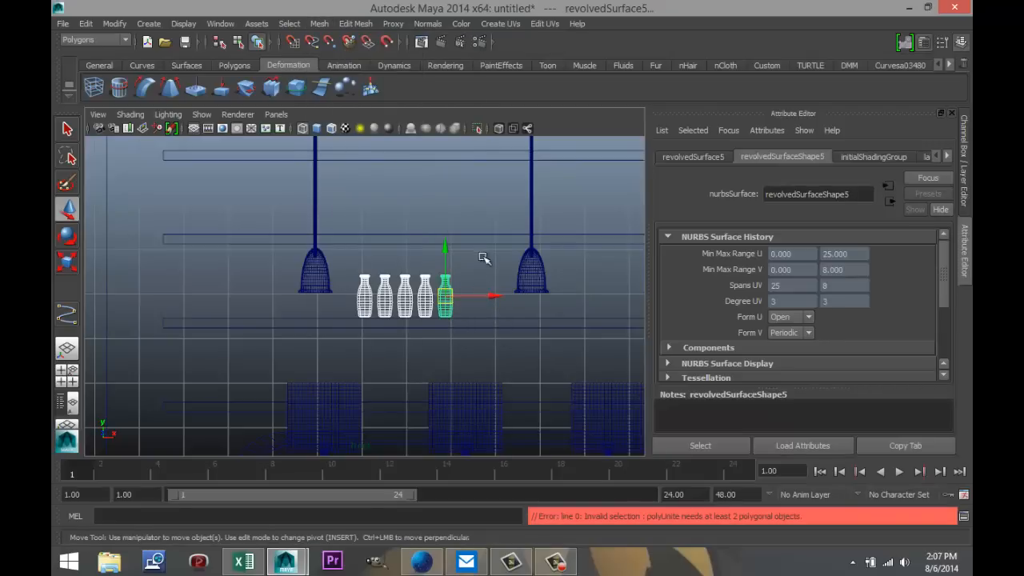
# Duplicate the row of five bottles and move the copy up one shelf, beside the middle hanging lamp.
pyautogui.moveTo(443, 247); pyautogui.dragTo(446, 213)
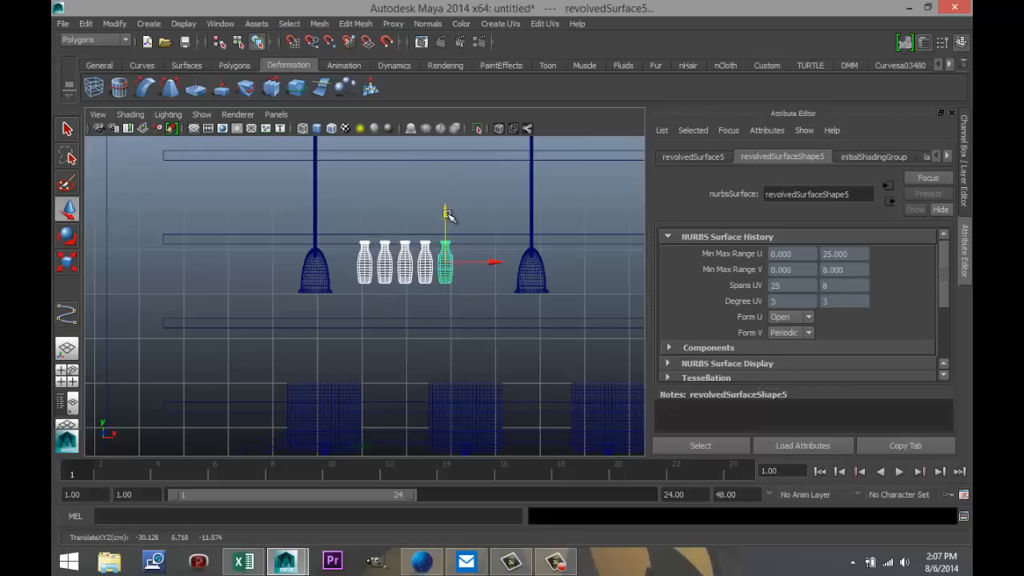
pyautogui.hotkey('ctrl', 'z')
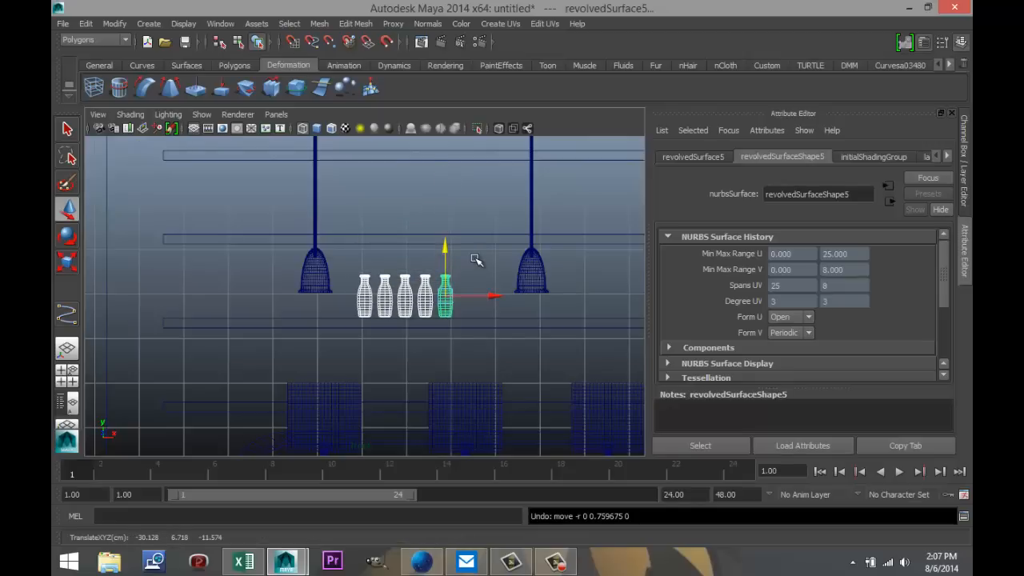
pyautogui.hotkey('ctrl', 'd')
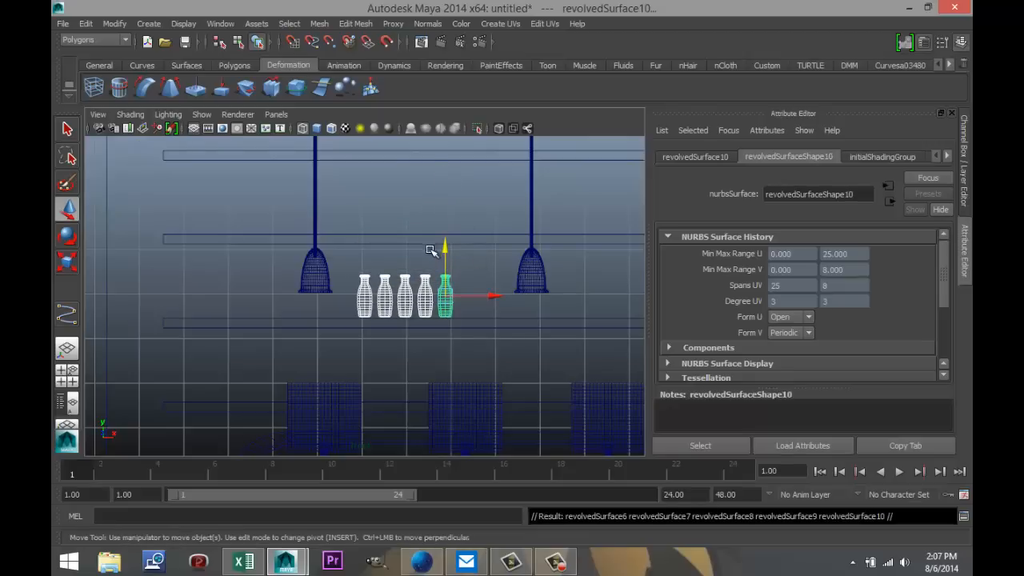
pyautogui.moveTo(444, 248); pyautogui.dragTo(464, 165)
pyautogui.moveTo(492, 210); pyautogui.dragTo(641, 229)
pyautogui.scroll(-3, 524, 283)
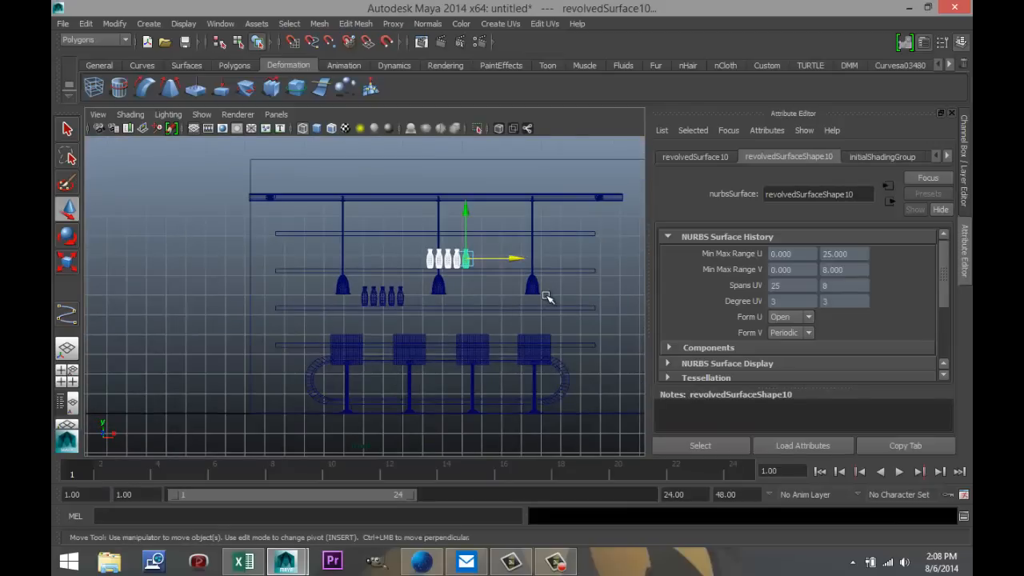
# Duplicate the row twice more onto the top shelf, placing one copy near about X -33.6 cm and the other near X -21 cm.
pyautogui.hotkey('ctrl', 'd')
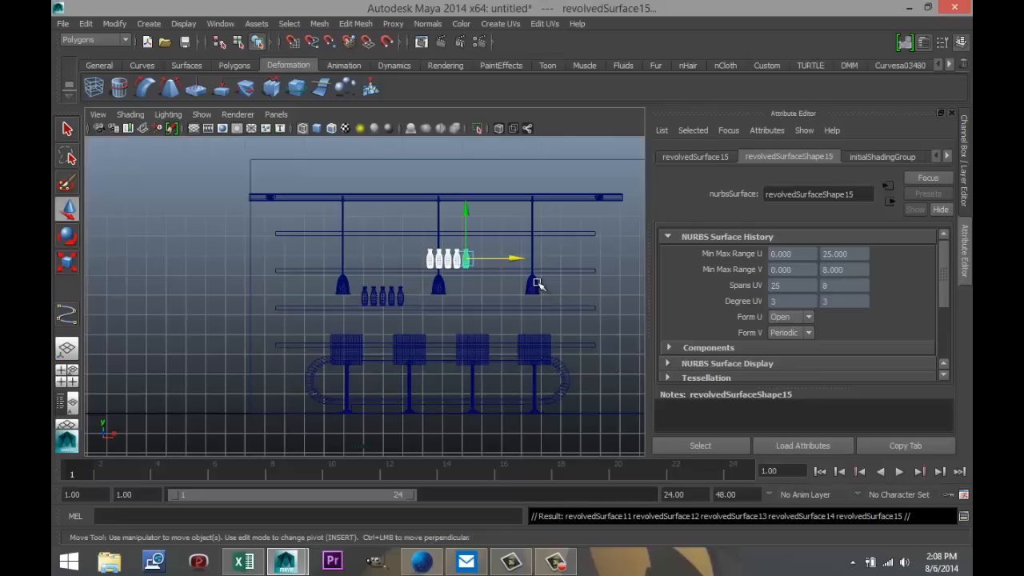
pyautogui.moveTo(466, 209); pyautogui.dragTo(472, 179)
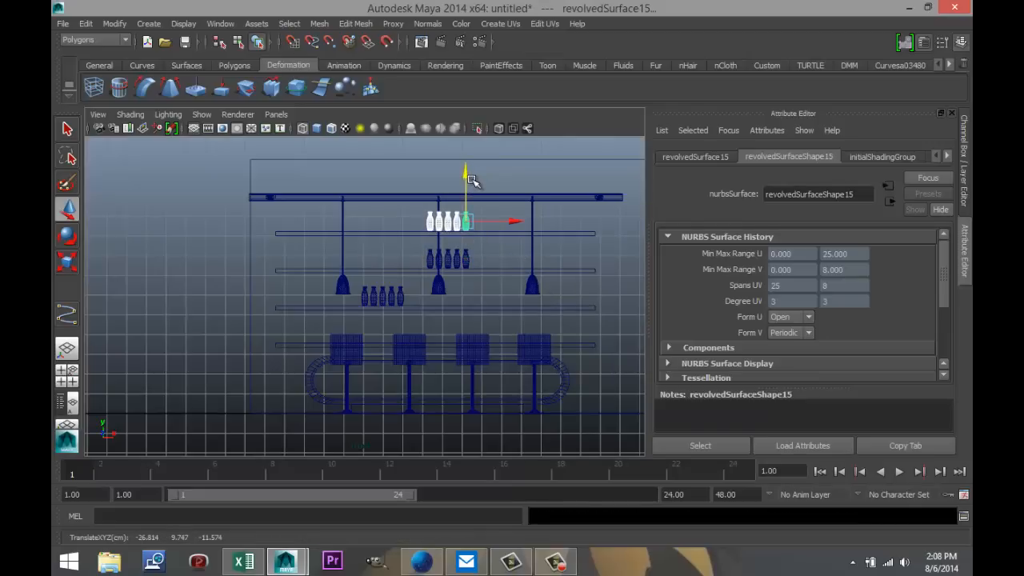
pyautogui.moveTo(519, 221); pyautogui.dragTo(385, 240)
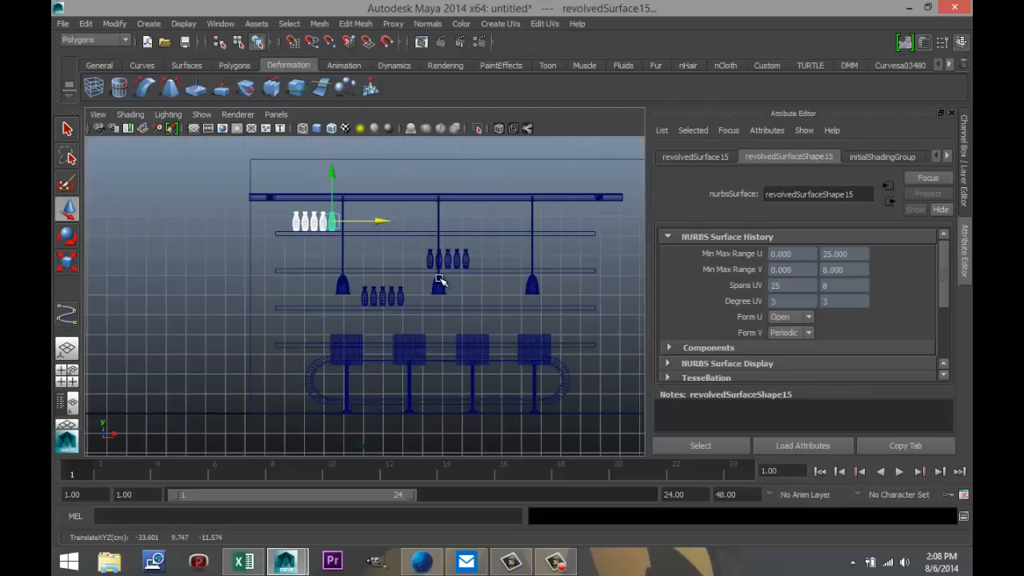
pyautogui.hotkey('ctrl', 'd')
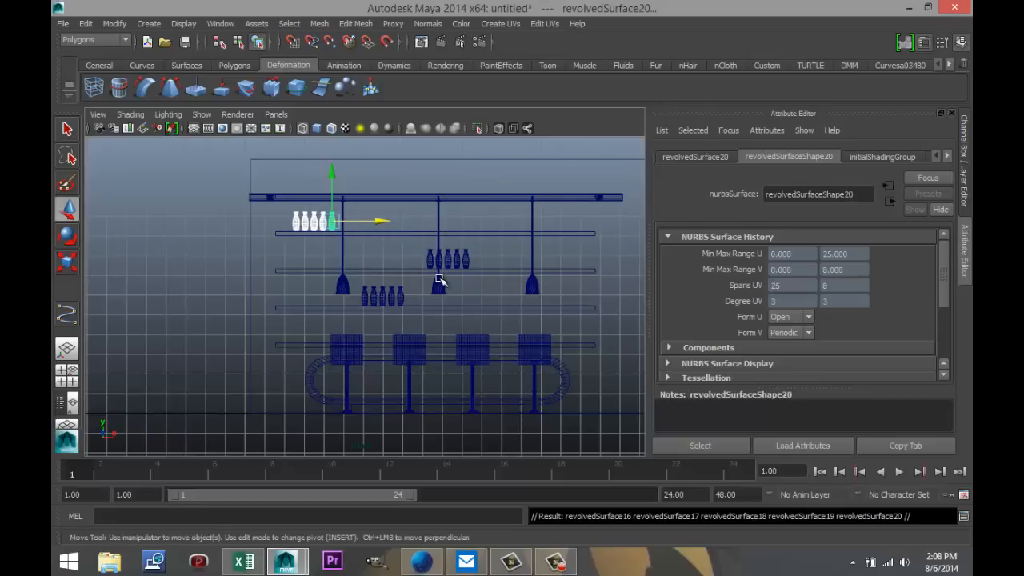
pyautogui.moveTo(383, 221); pyautogui.dragTo(632, 240)
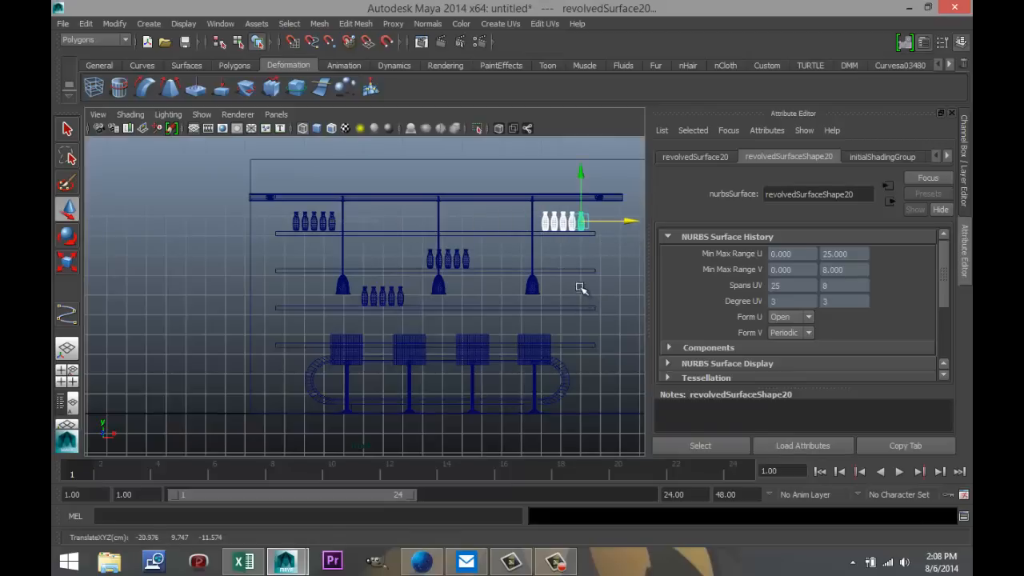
# Delete the two leftmost bottles of the row at the top shelf's right end.
pyautogui.click(319, 23)
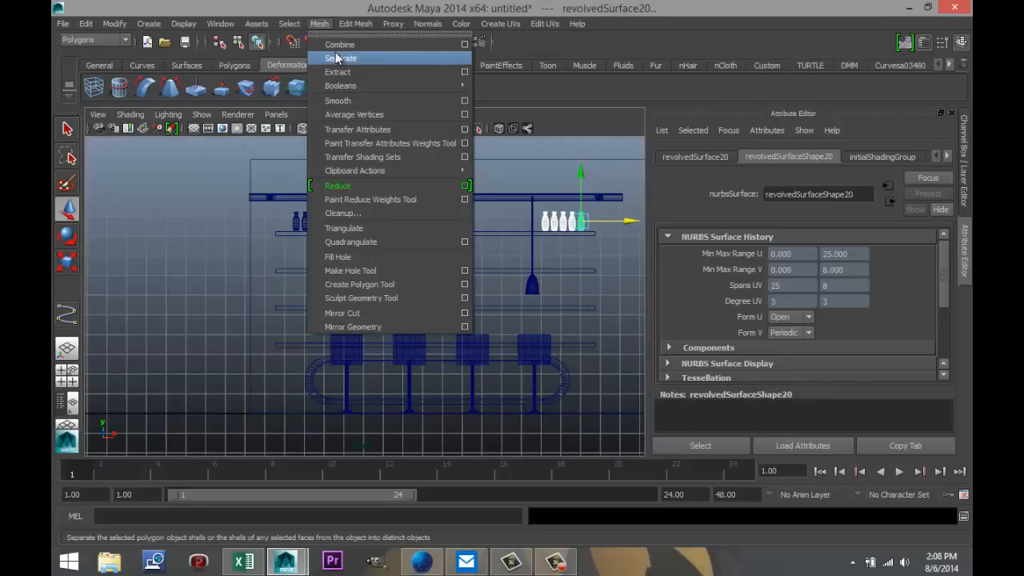
pyautogui.click(340, 58)
pyautogui.click(546, 226)
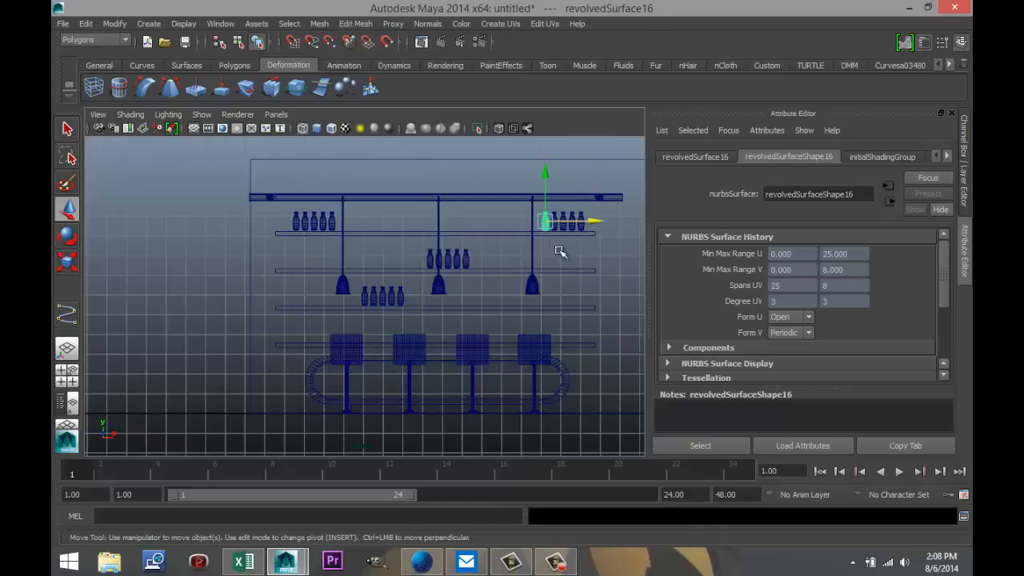
pyautogui.click(560, 284)
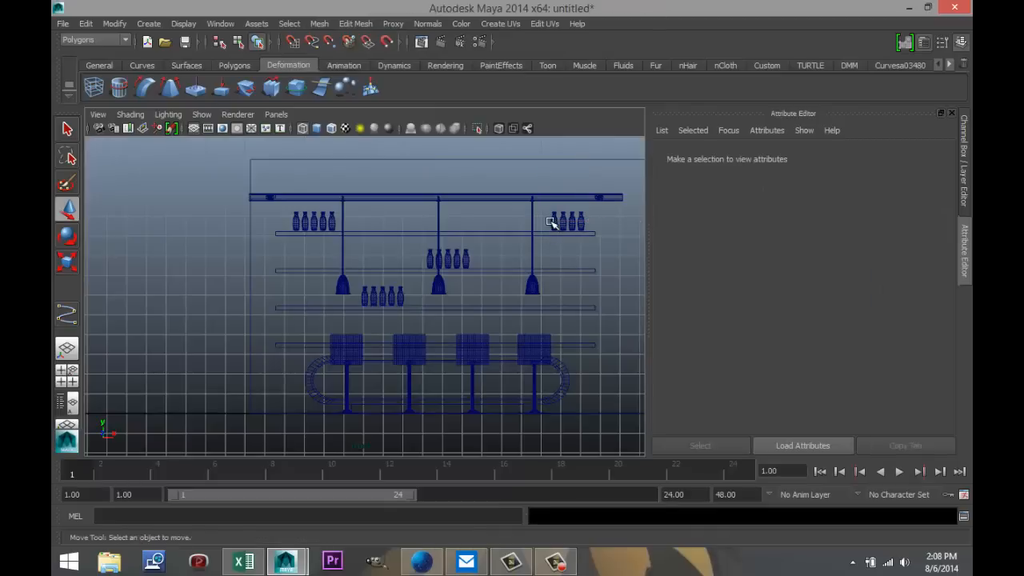
# Duplicate the third and fifth bottles of the lowest row and move the pair along the shelf to about X -24.9 cm.
pyautogui.click(388, 295)
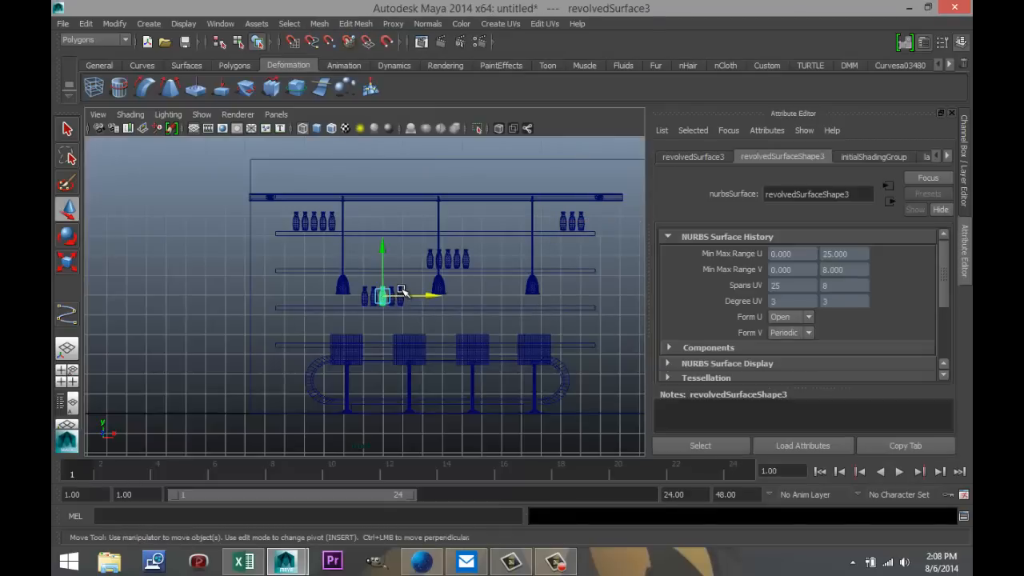
pyautogui.click(400, 293)
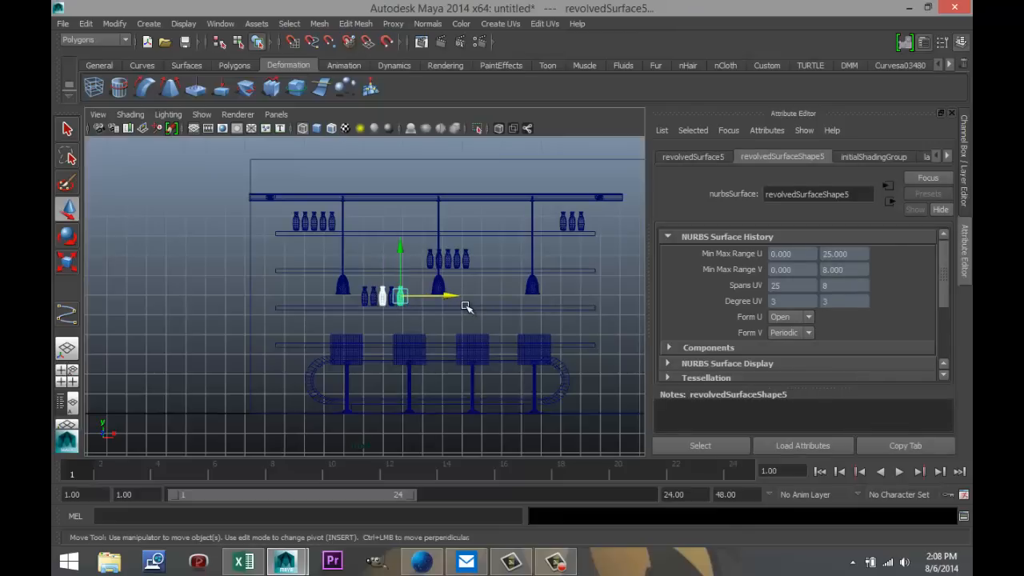
pyautogui.hotkey('ctrl', 'd')
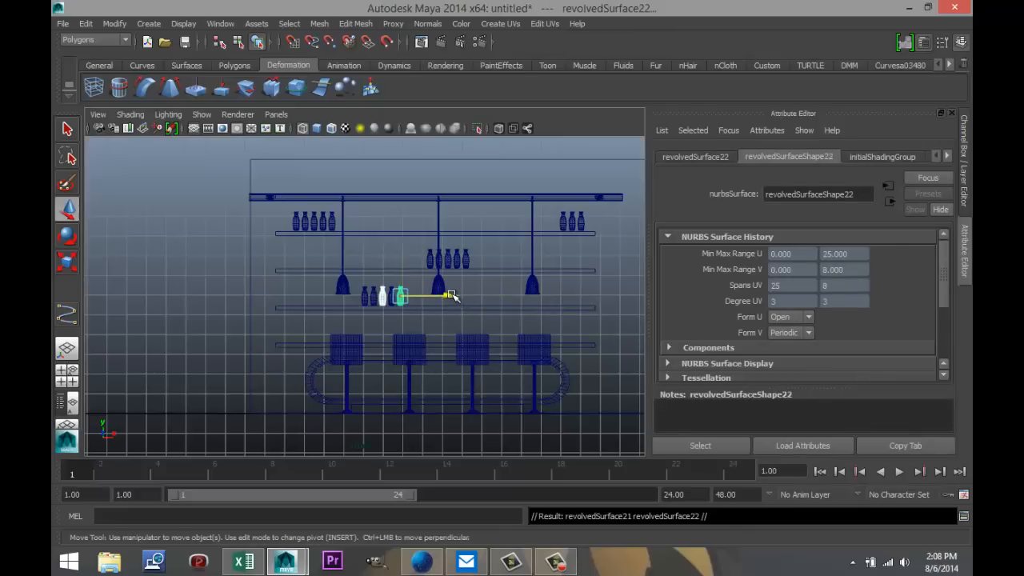
pyautogui.moveTo(452, 296); pyautogui.dragTo(557, 299)
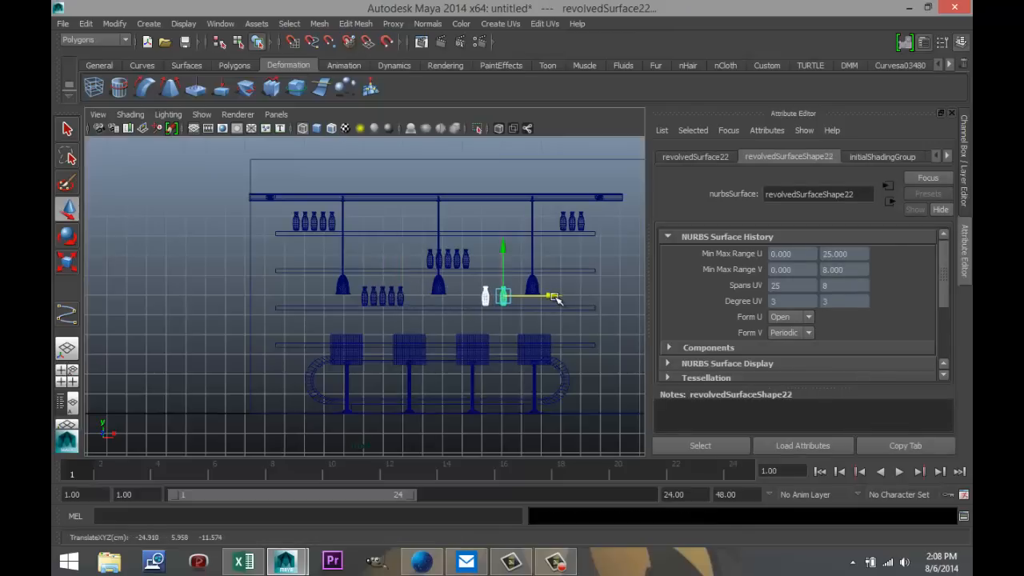
# Examine the bottles on the wall shelves and the whole bar scene in the full perspective view.
pyautogui.click(66, 370)
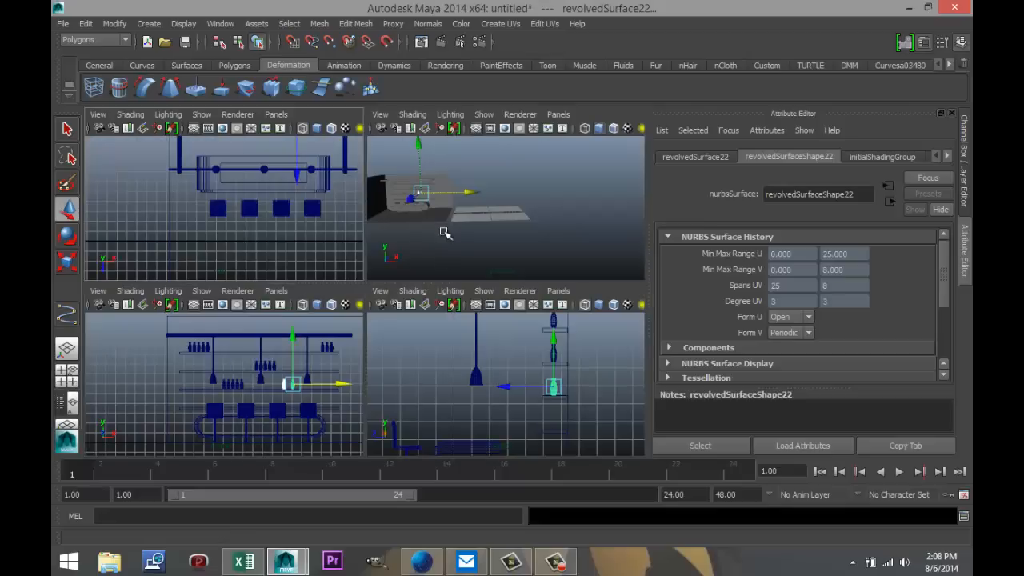
pyautogui.press('space')
pyautogui.scroll(3, 386, 297)
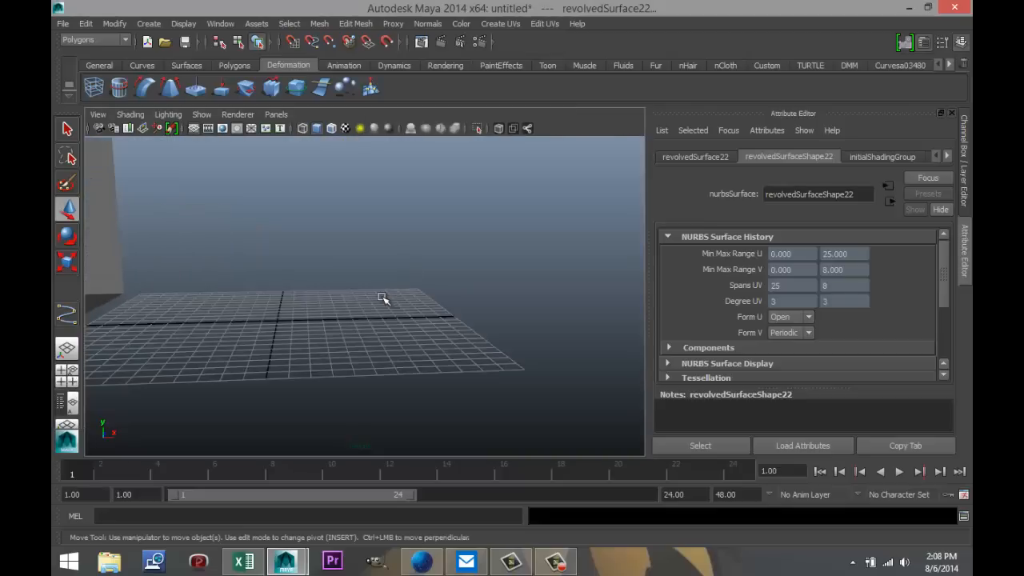
pyautogui.keyDown('alt'); pyautogui.moveTo(370, 295); pyautogui.dragTo(265, 295); pyautogui.keyUp('alt')
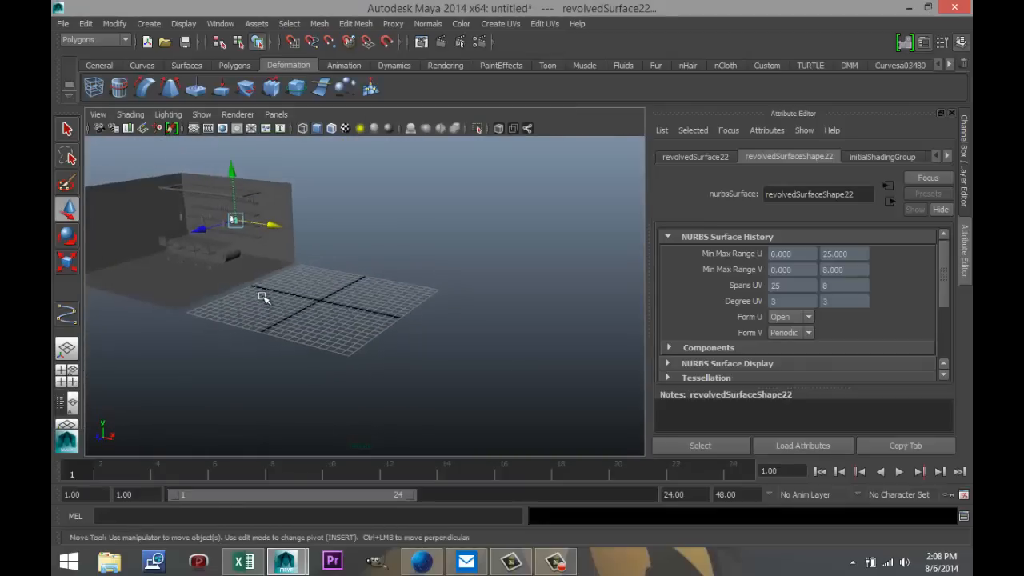
pyautogui.moveTo(295, 312); pyautogui.dragTo(426, 345, button='middle')
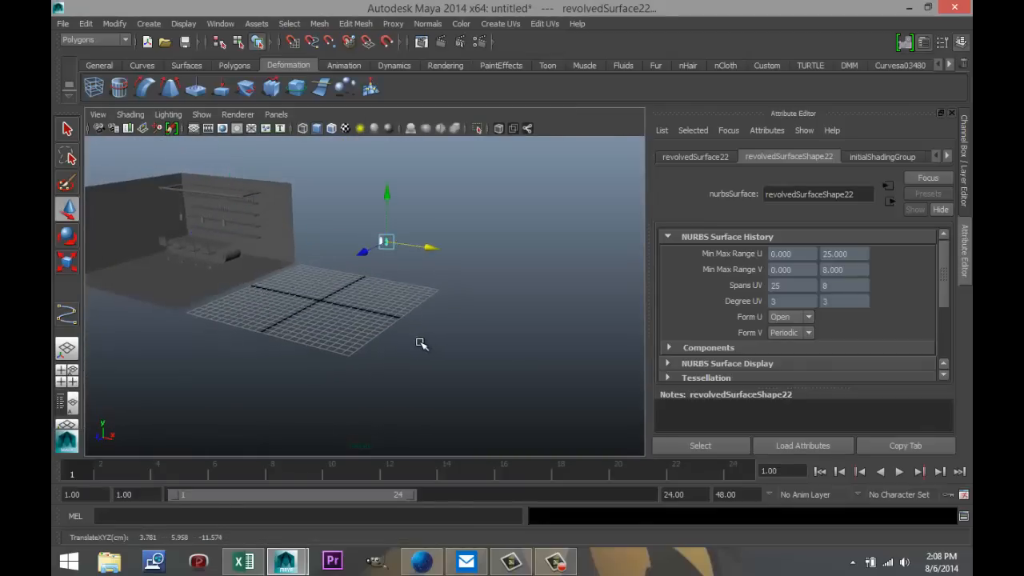
pyautogui.hotkey('ctrl', 'z')
pyautogui.scroll(5, 281, 308)
pyautogui.keyDown('alt'); pyautogui.moveTo(283, 307); pyautogui.dragTo(780, 380, button='middle'); pyautogui.keyUp('alt')
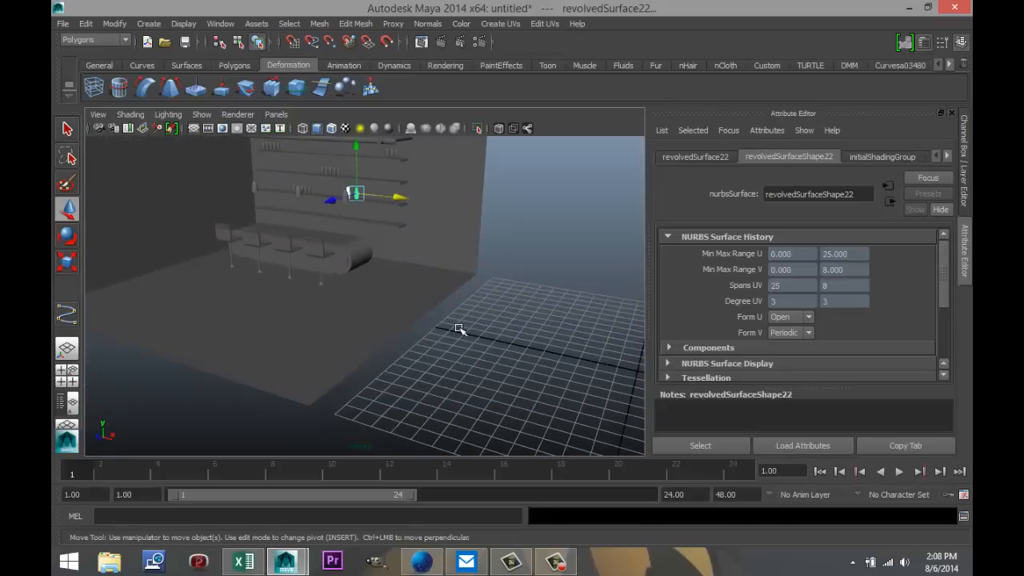
pyautogui.keyDown('alt'); pyautogui.moveTo(459, 328); pyautogui.dragTo(565, 421, button='middle'); pyautogui.keyUp('alt')
pyautogui.scroll(3, 514, 377)
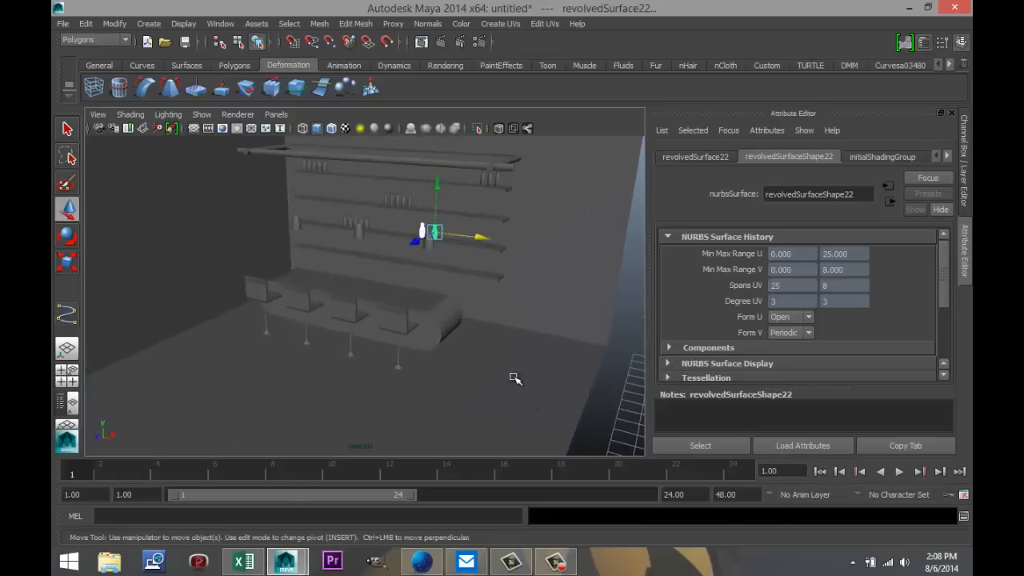
pyautogui.scroll(4, 512, 374)
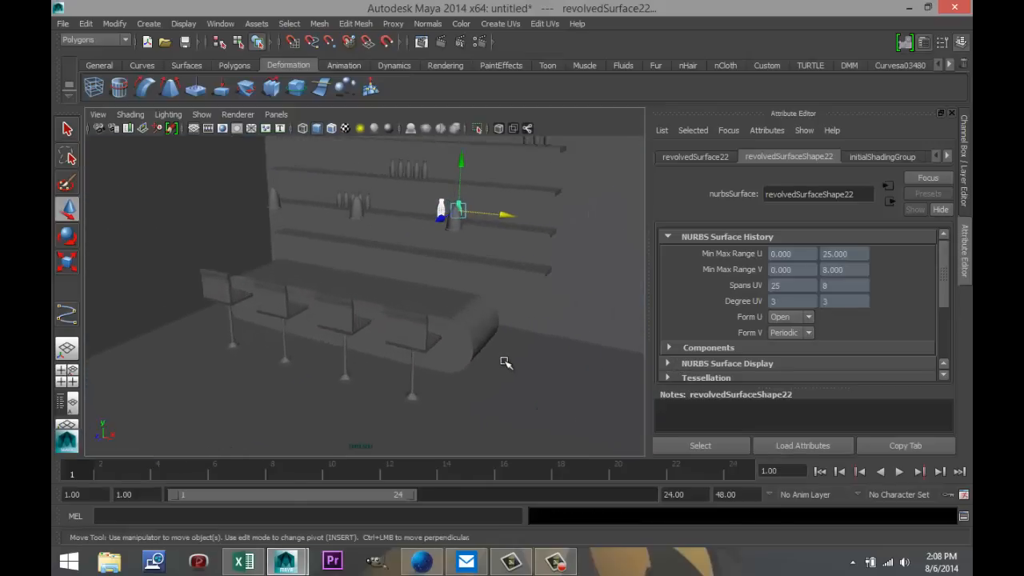
pyautogui.scroll(-6, 506, 341)
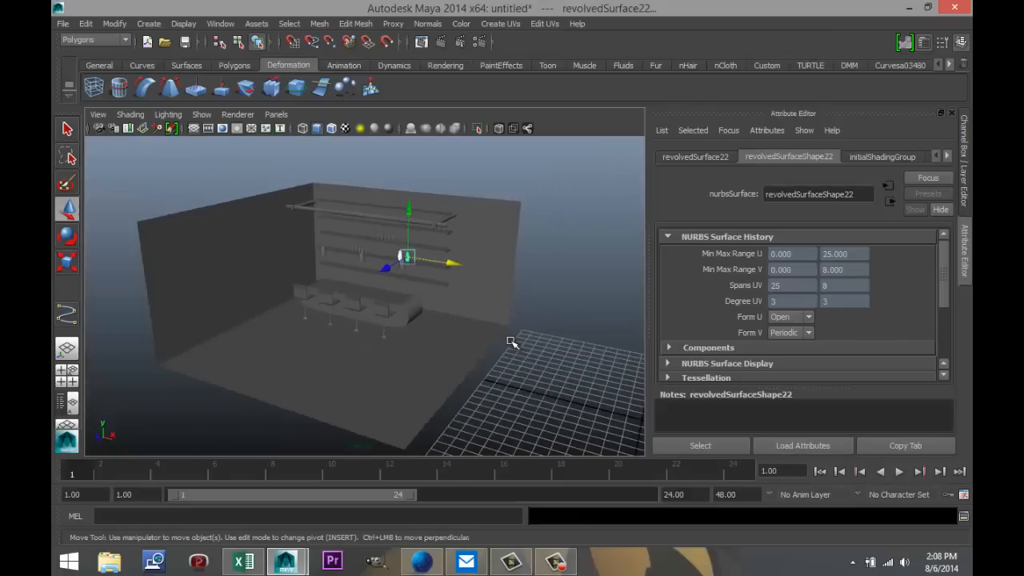
pyautogui.scroll(2, 512, 343)
pyautogui.scroll(2, 512, 342)
pyautogui.scroll(-3, 511, 347)
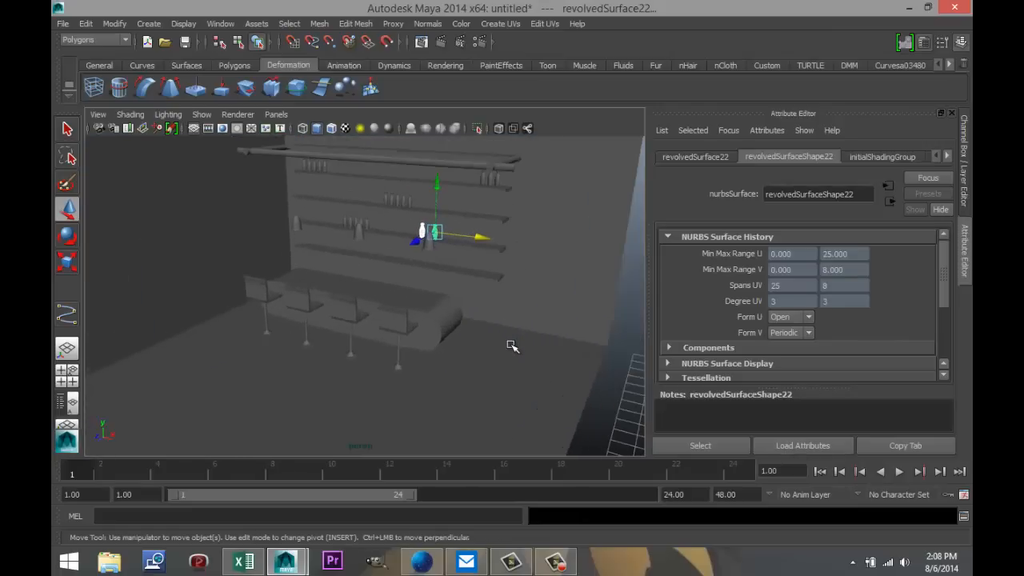
# Assign a new Phong E material to the room's walls and floor and set its color to white.
pyautogui.click(430, 415)
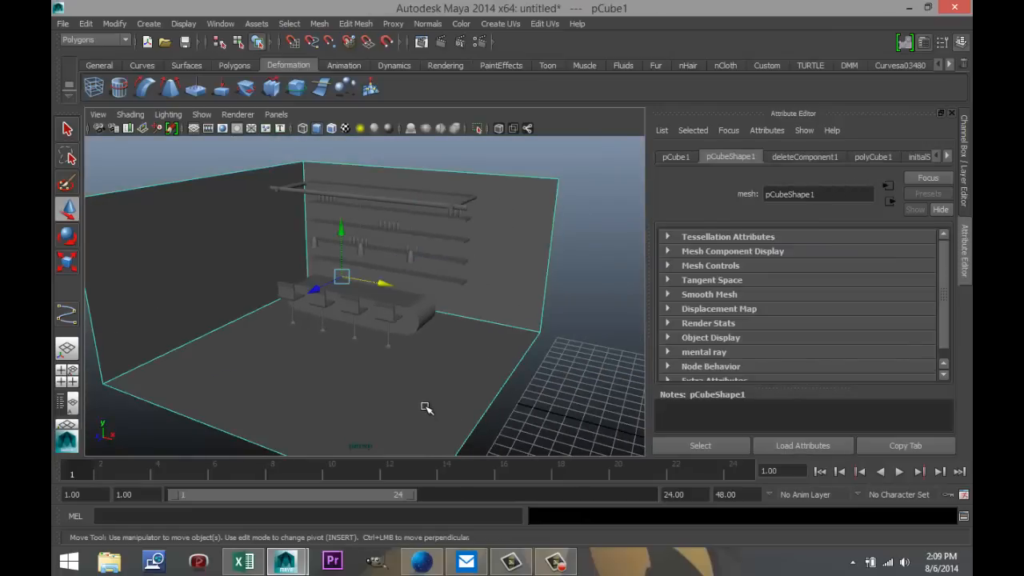
pyautogui.moveTo(423, 406); pyautogui.dragTo(444, 509, button='right')
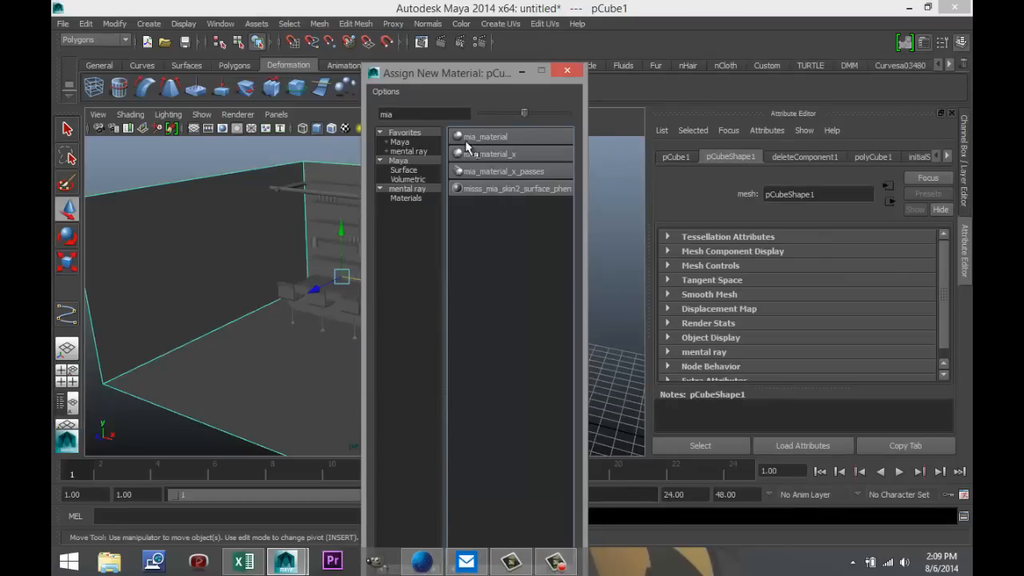
pyautogui.doubleClick(420, 114)
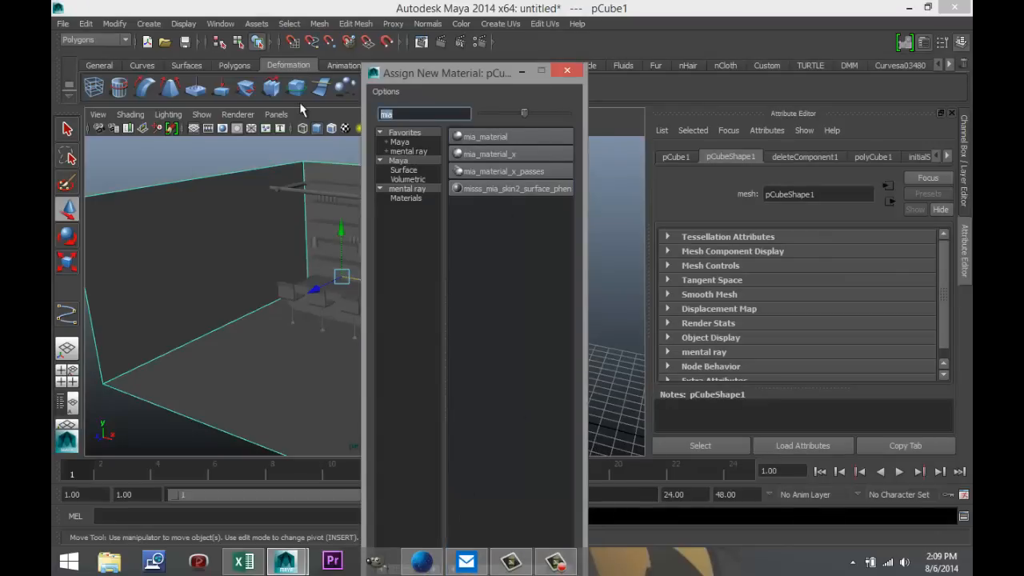
pyautogui.write('ph')
pyautogui.click(502, 155)
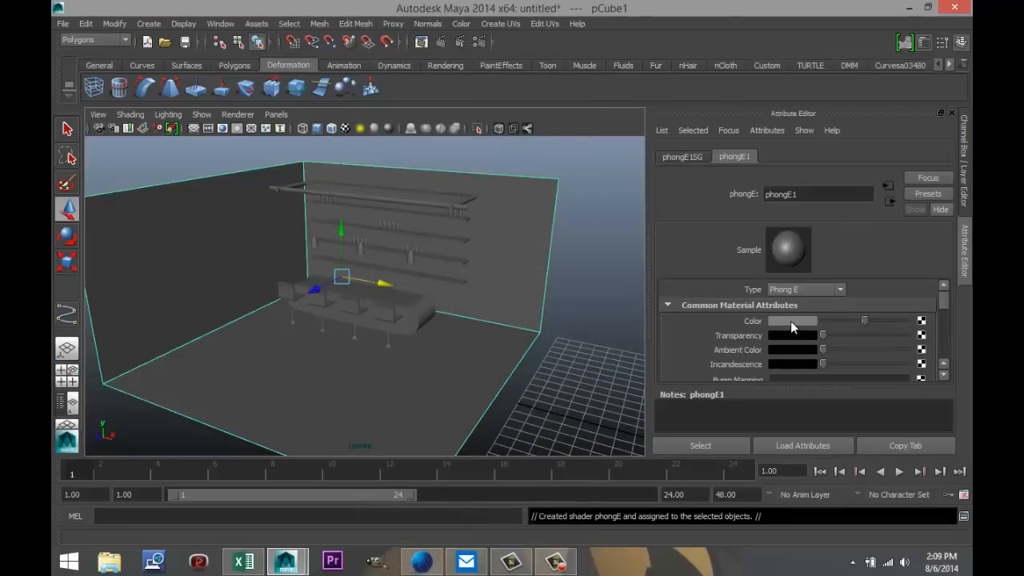
pyautogui.click(790, 321)
pyautogui.click(734, 290)
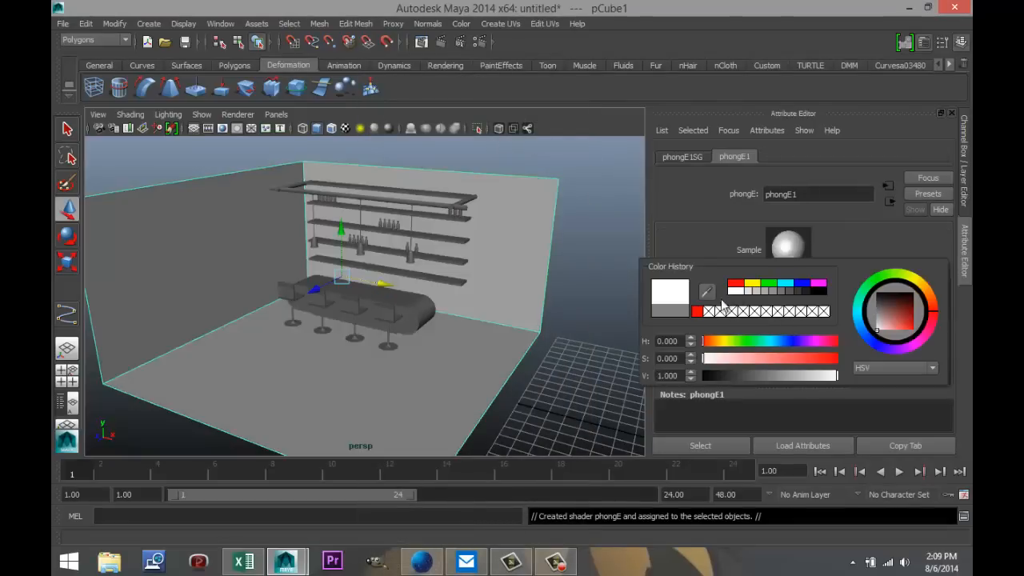
# Assign a new Phong E material to the bar counter and set its color to black.
pyautogui.scroll(2, 464, 355)
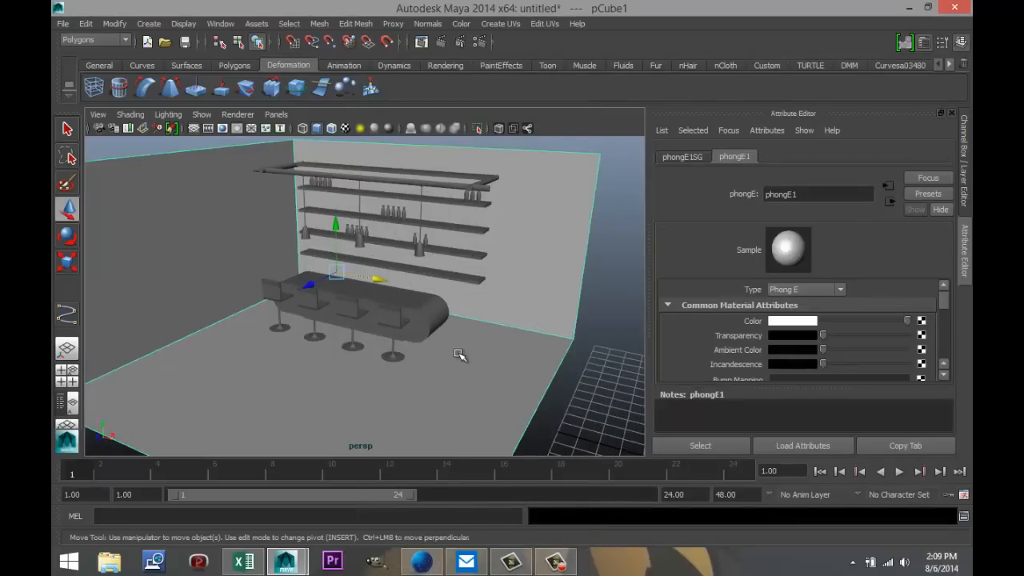
pyautogui.click(420, 305)
pyautogui.moveTo(410, 261); pyautogui.dragTo(422, 514, button='right')
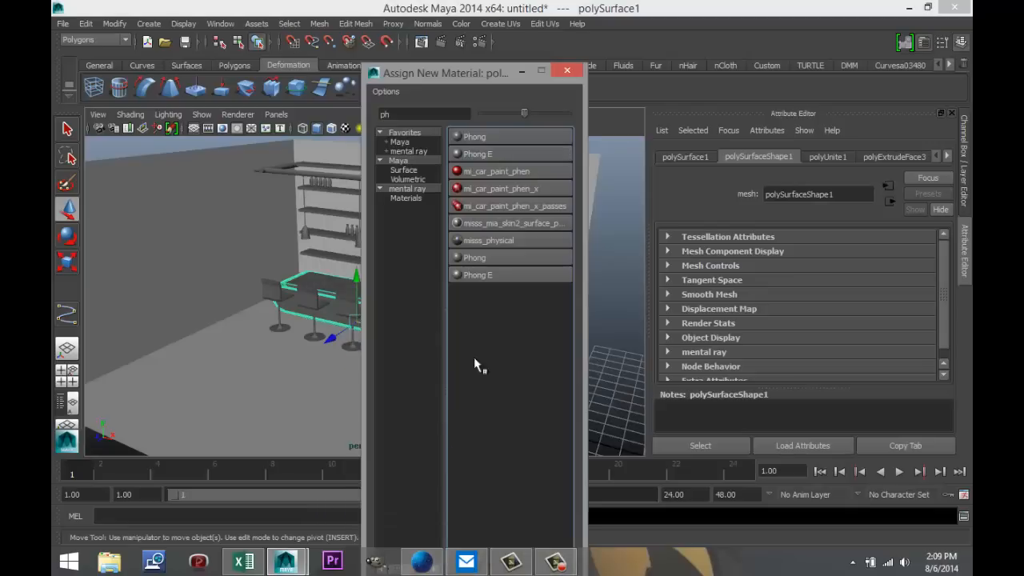
pyautogui.click(494, 150)
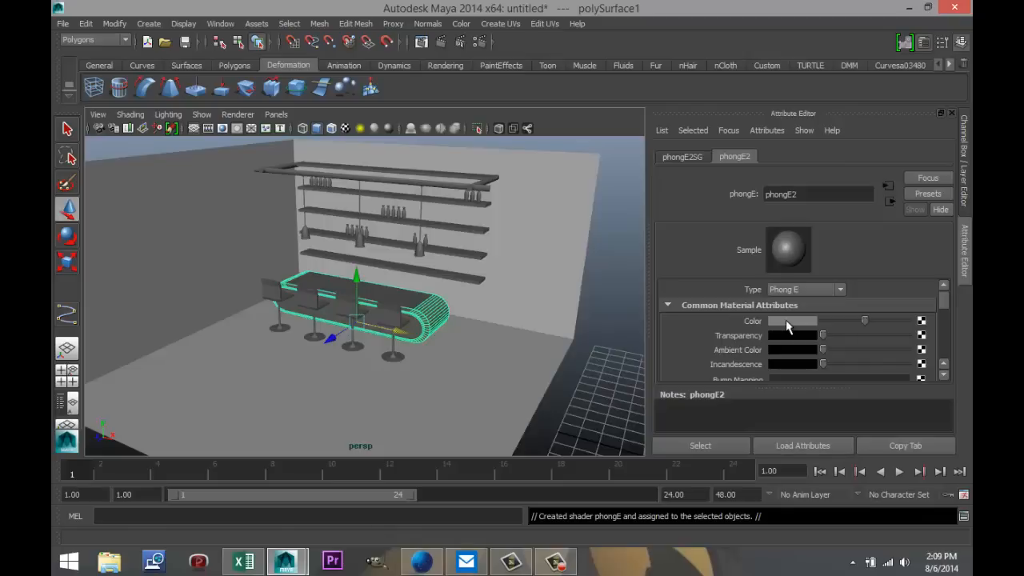
pyautogui.click(786, 321)
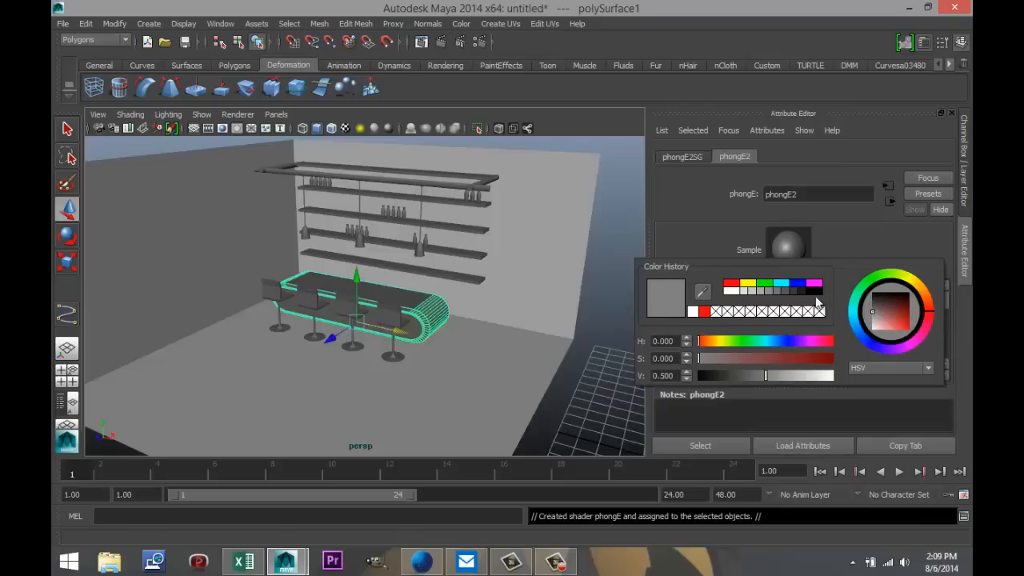
pyautogui.click(817, 291)
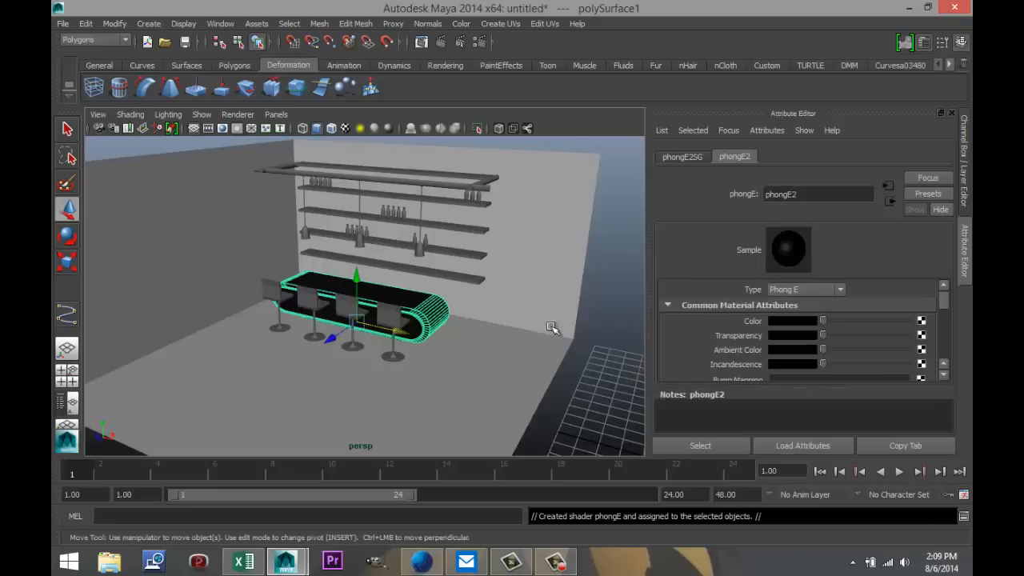
# Select all four bar stools and separate their combined meshes into individual seat and base pieces.
pyautogui.scroll(3, 386, 416)
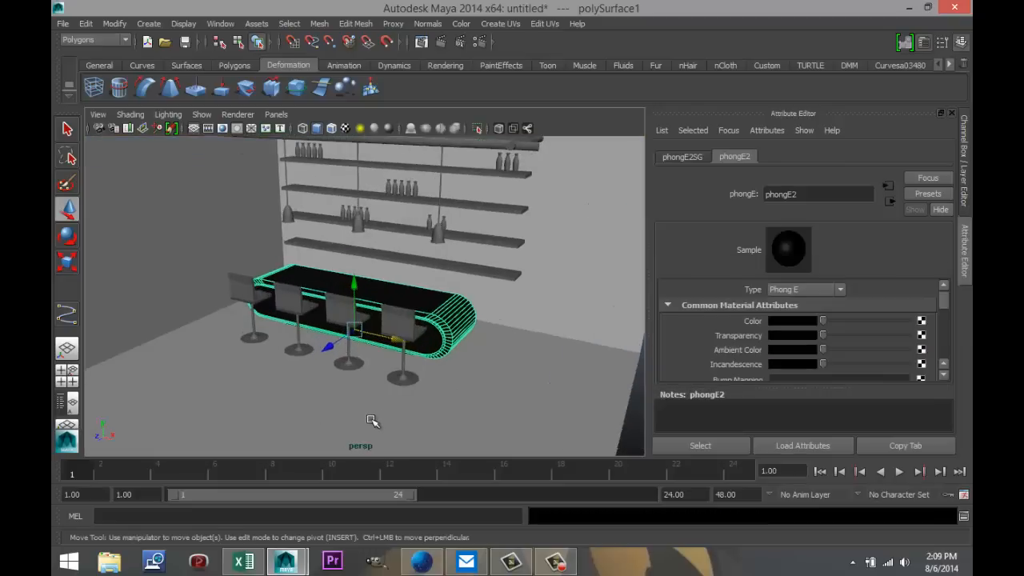
pyautogui.click(251, 336)
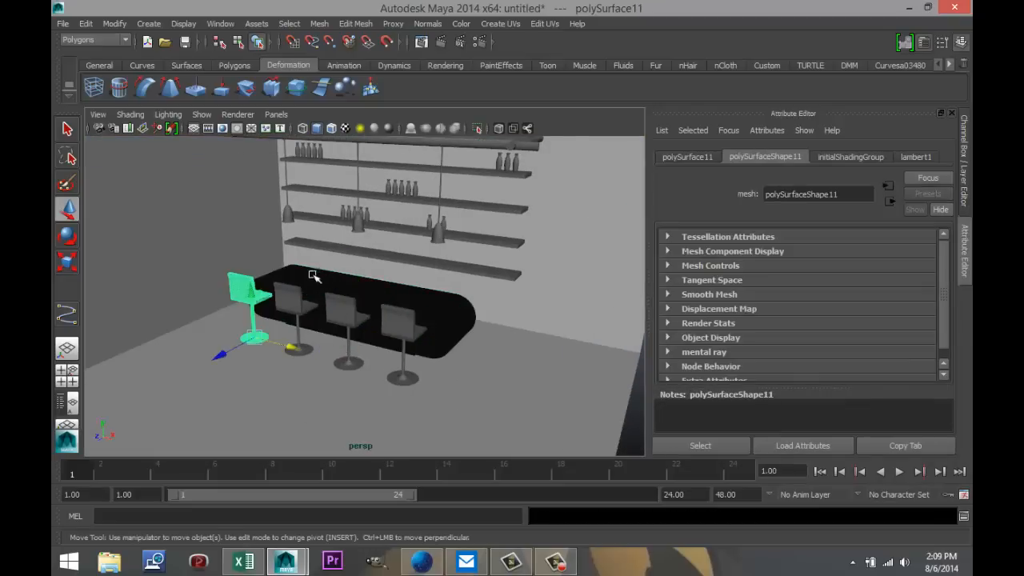
pyautogui.click(293, 306)
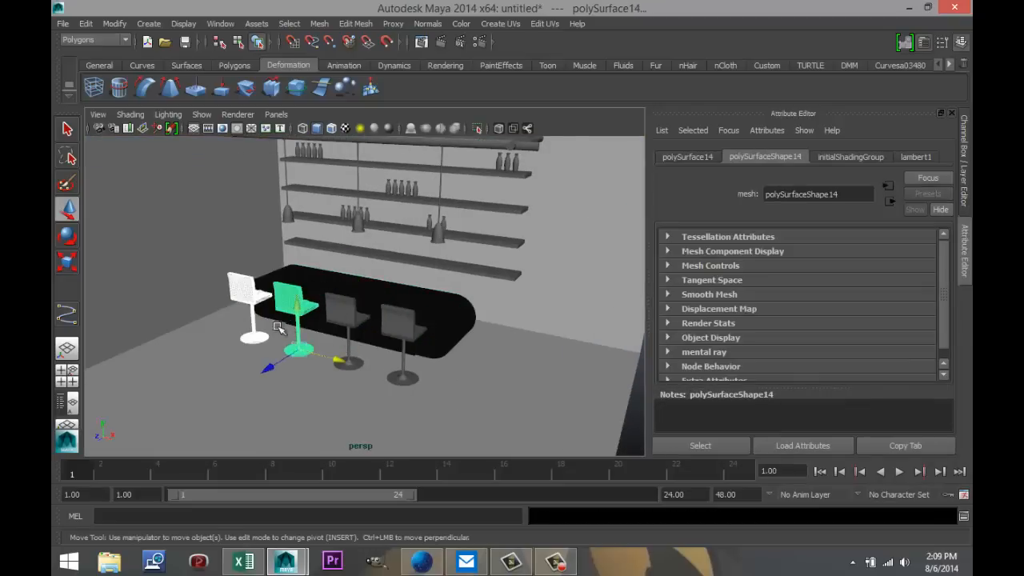
pyautogui.click(356, 321)
pyautogui.click(424, 343)
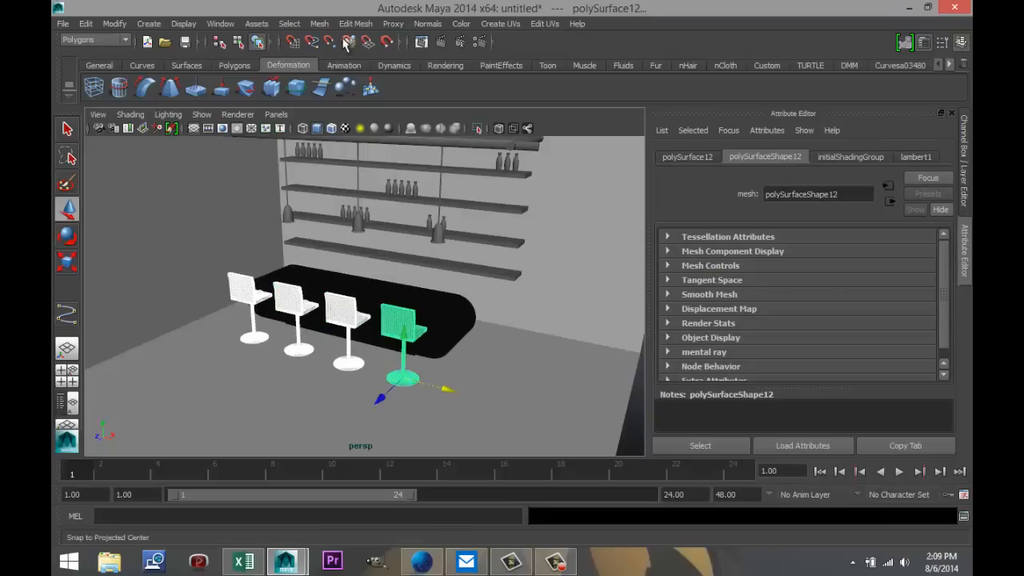
pyautogui.click(319, 23)
pyautogui.click(339, 58)
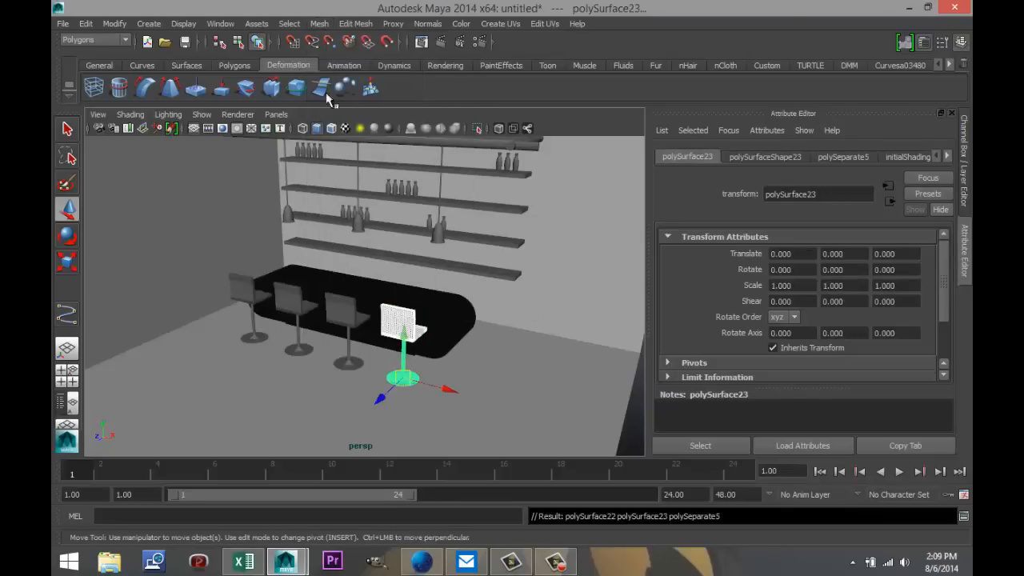
pyautogui.click(404, 369)
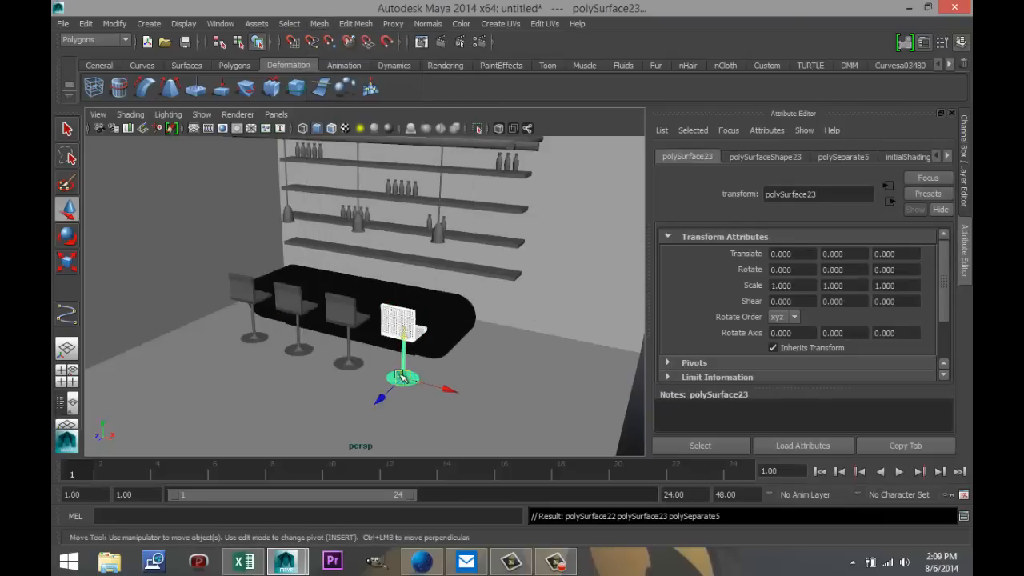
pyautogui.keyDown('shift'); pyautogui.click(346, 358); pyautogui.keyUp('shift')
pyautogui.keyDown('shift'); pyautogui.click(296, 348); pyautogui.keyUp('shift')
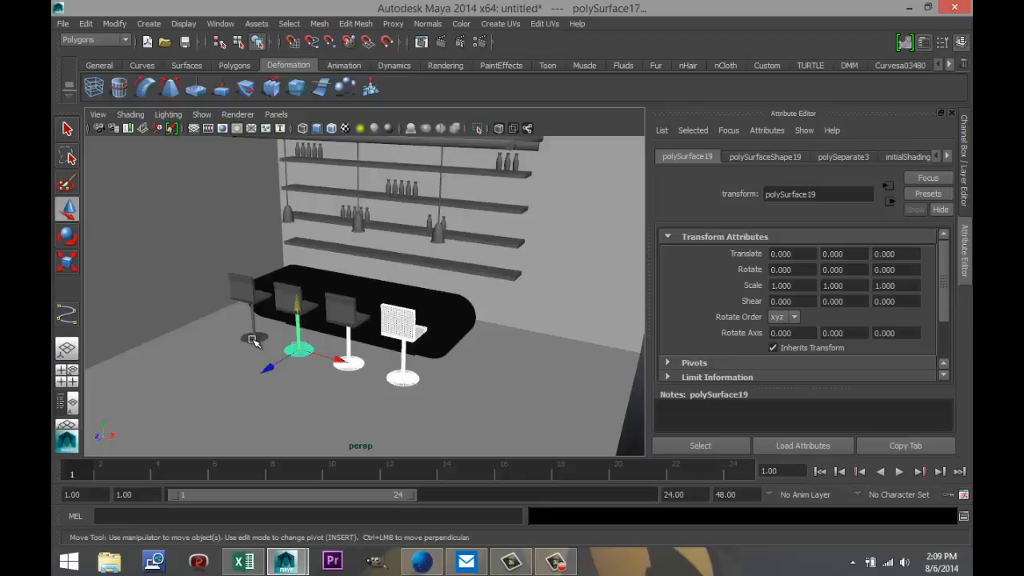
pyautogui.click(547, 311)
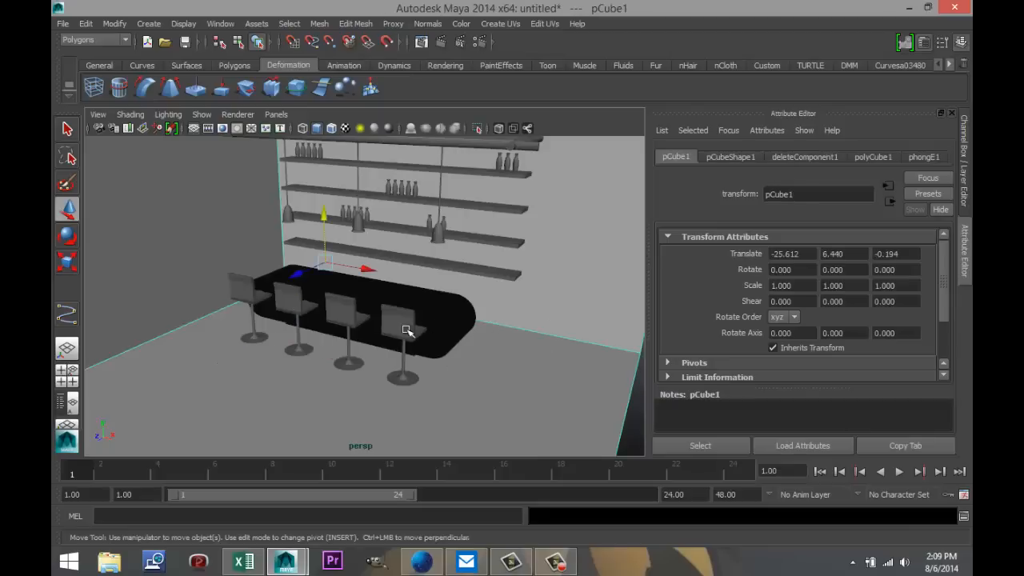
pyautogui.click(407, 330)
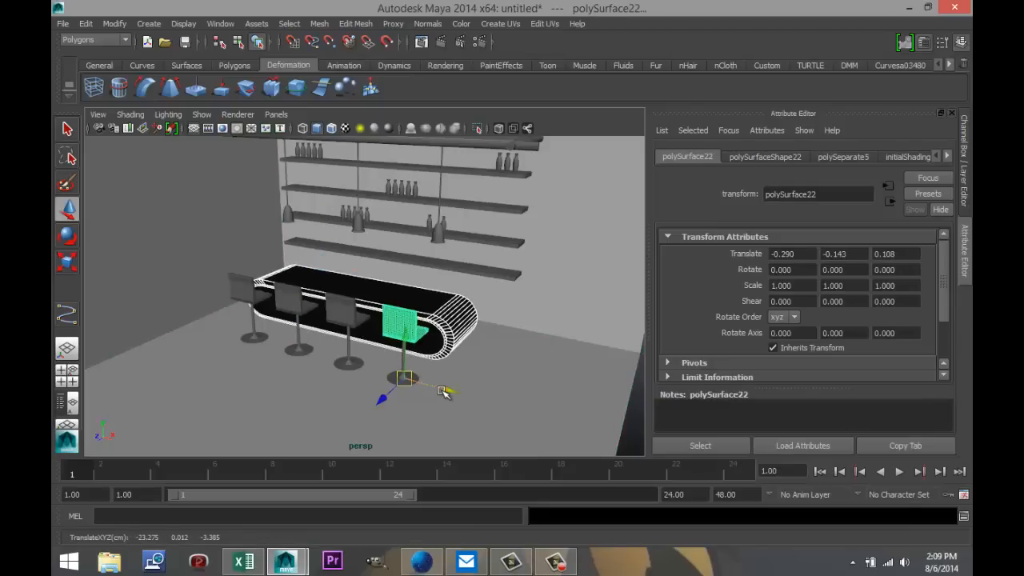
pyautogui.hotkey('ctrl', 'z')
# Assign a new mia_material_x material to the stems and bases of the four bar stools.
pyautogui.click(350, 363)
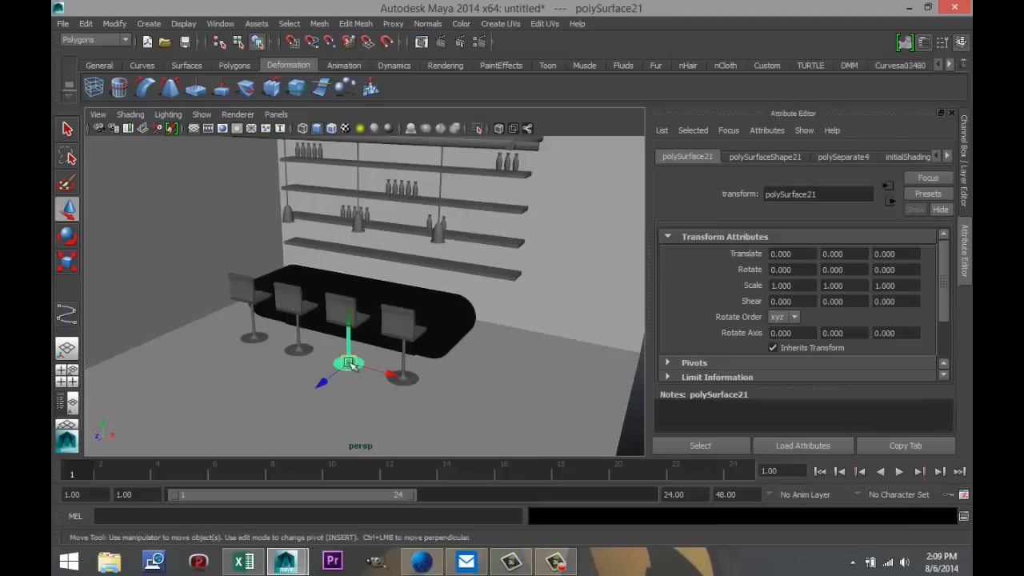
pyautogui.click(402, 376)
pyautogui.click(297, 350)
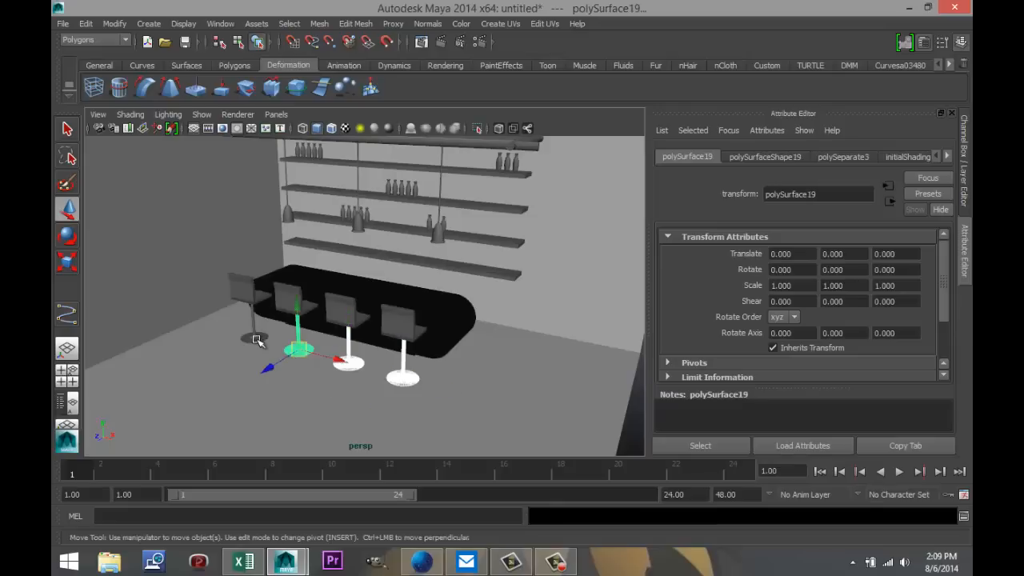
pyautogui.click(256, 338)
pyautogui.moveTo(256, 338); pyautogui.dragTo(281, 509, button='right')
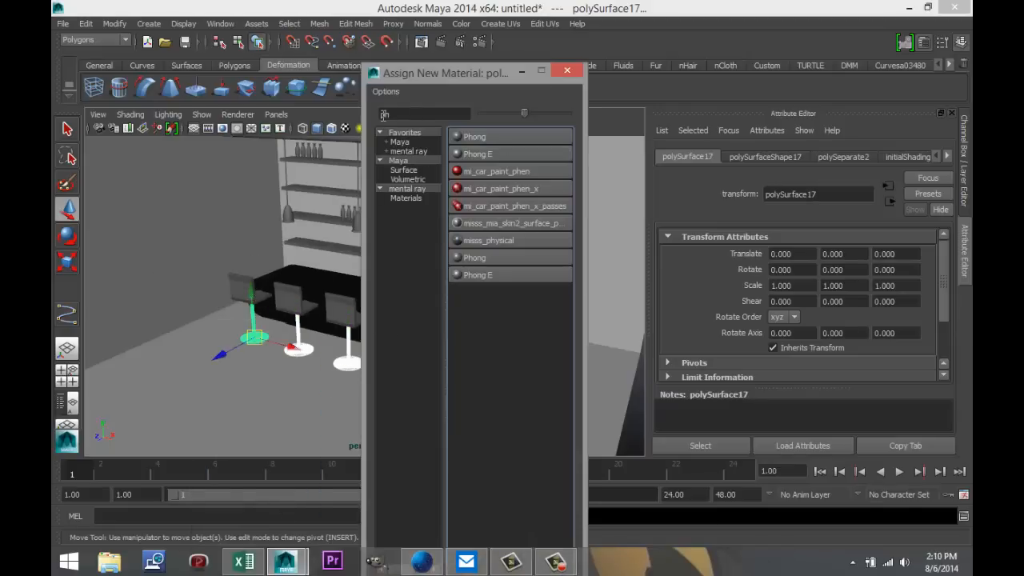
pyautogui.write('mia')
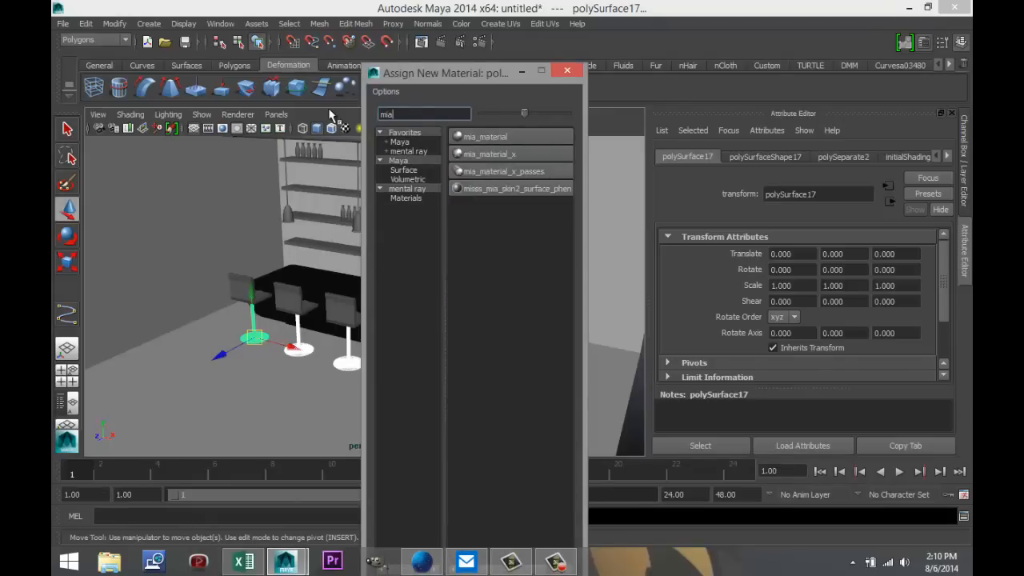
pyautogui.click(496, 157)
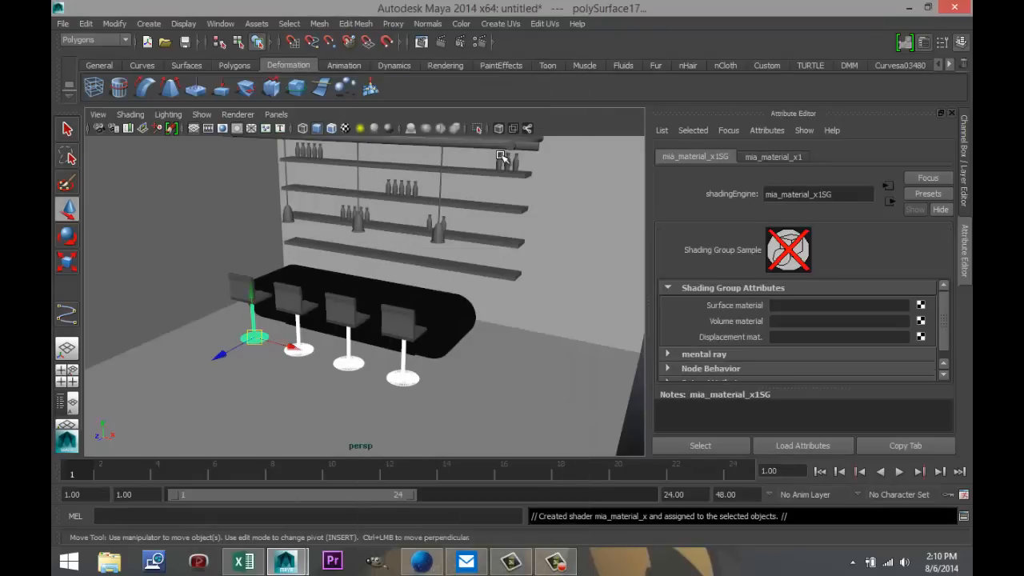
# Replace the stool bases' mia_material_x settings with the Chrome preset.
pyautogui.click(784, 158)
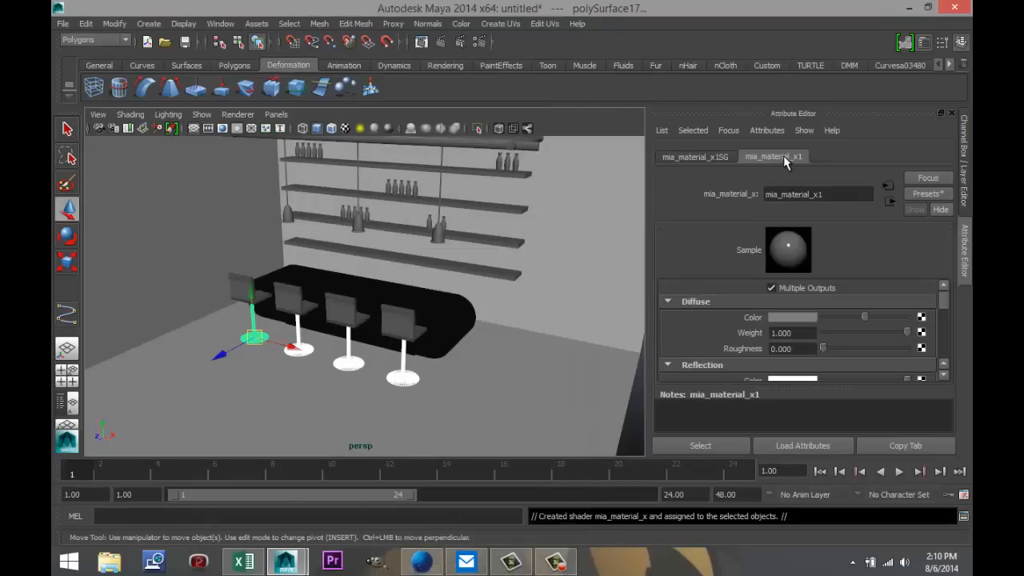
pyautogui.click(921, 195)
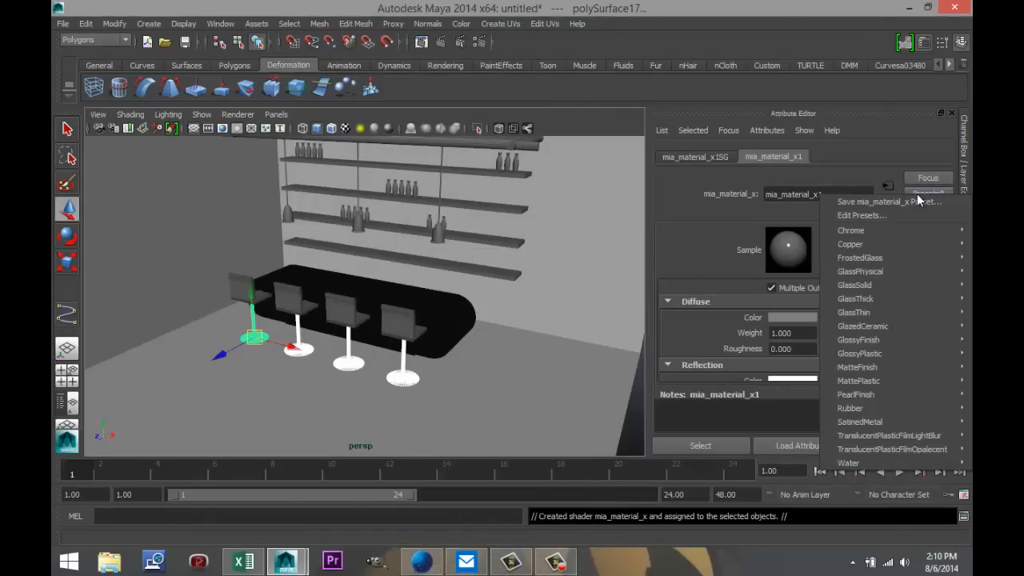
pyautogui.moveTo(875, 231)
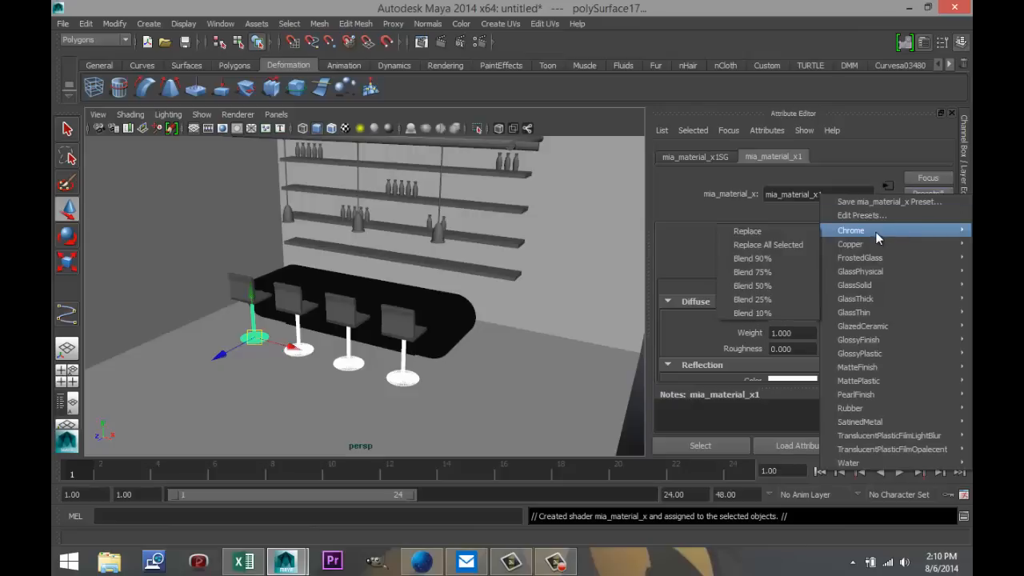
pyautogui.click(793, 233)
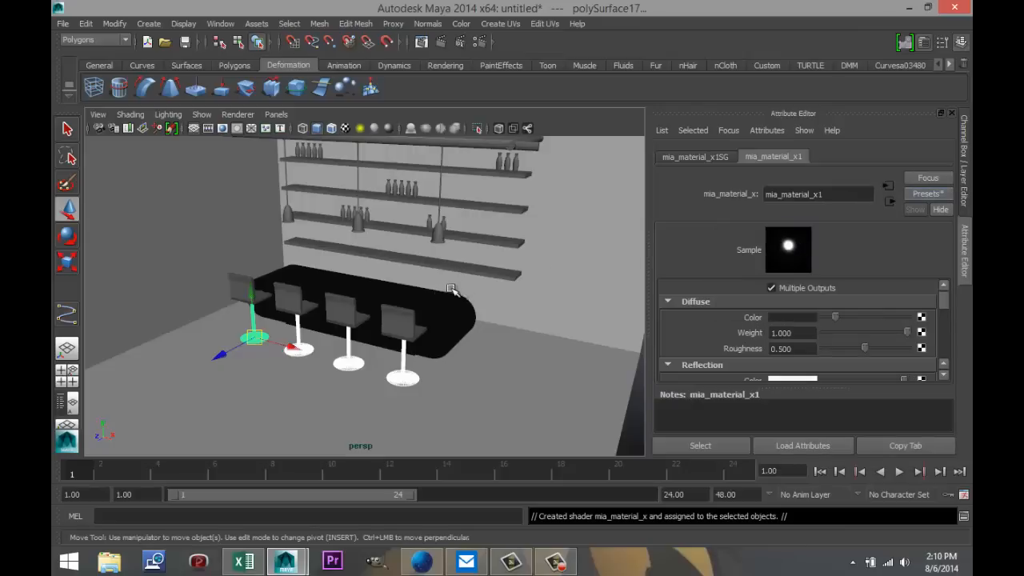
# Assign a new Phong E material to the seats of the four bar stools.
pyautogui.click(238, 285)
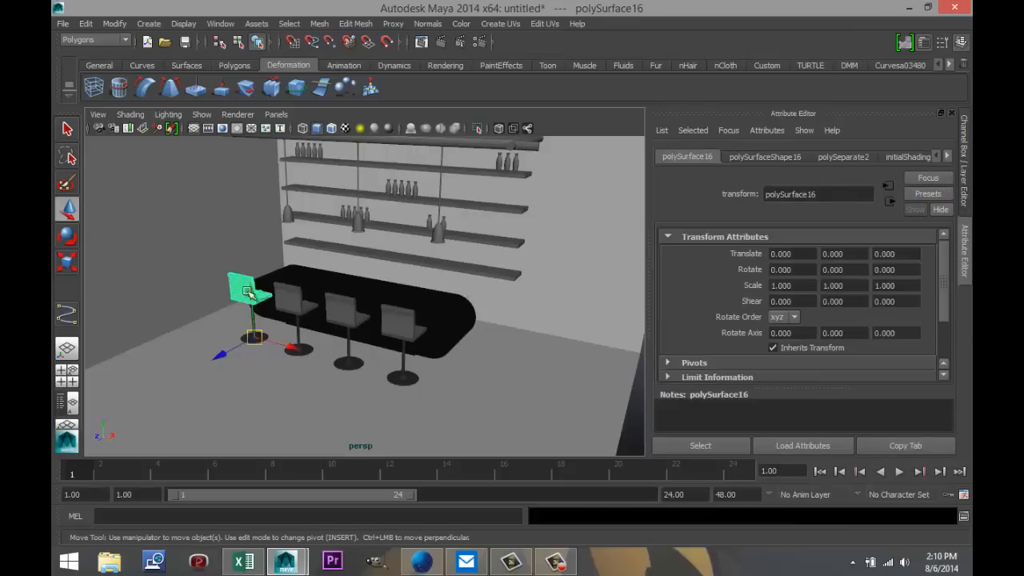
pyautogui.click(288, 292)
pyautogui.keyDown('shift'); pyautogui.click(343, 304); pyautogui.keyUp('shift')
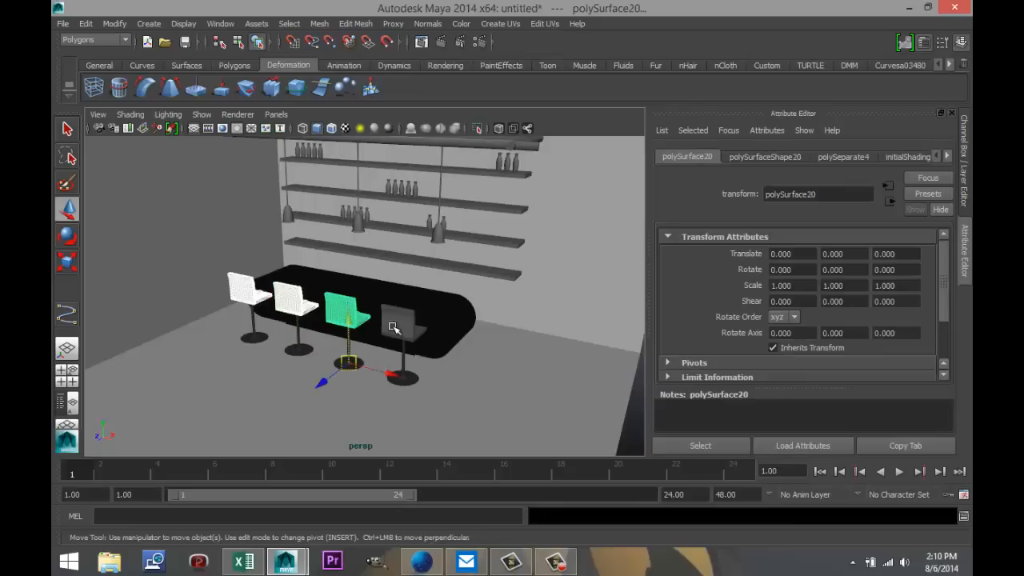
pyautogui.keyDown('shift'); pyautogui.click(399, 322); pyautogui.keyUp('shift')
pyautogui.rightClick(393, 313)
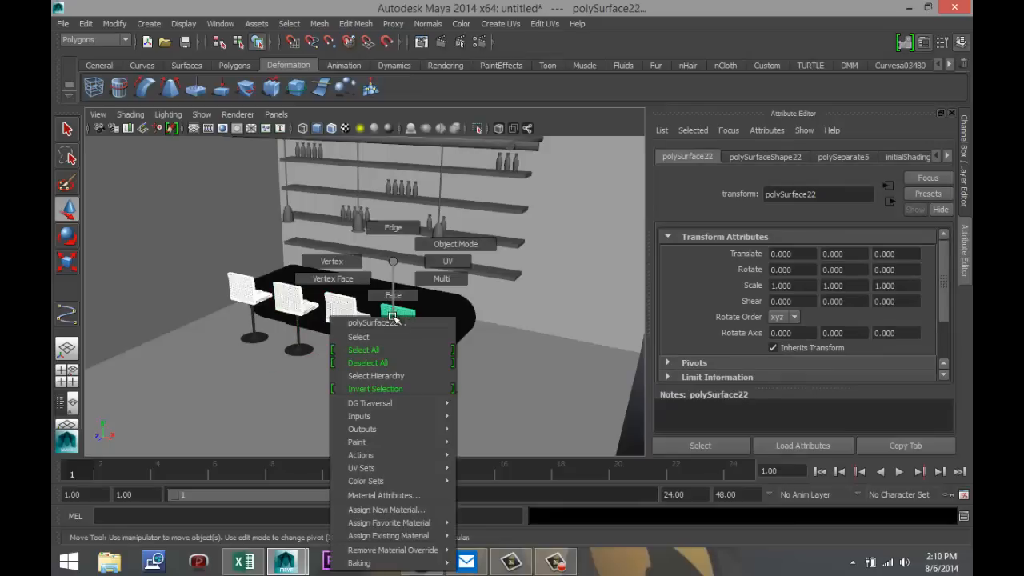
pyautogui.click(422, 510)
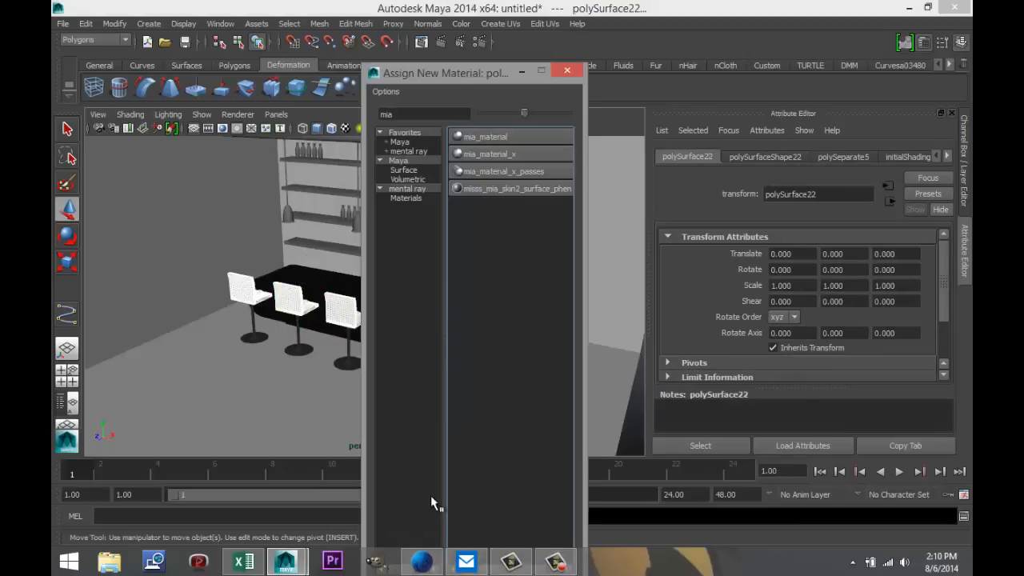
pyautogui.doubleClick(426, 114)
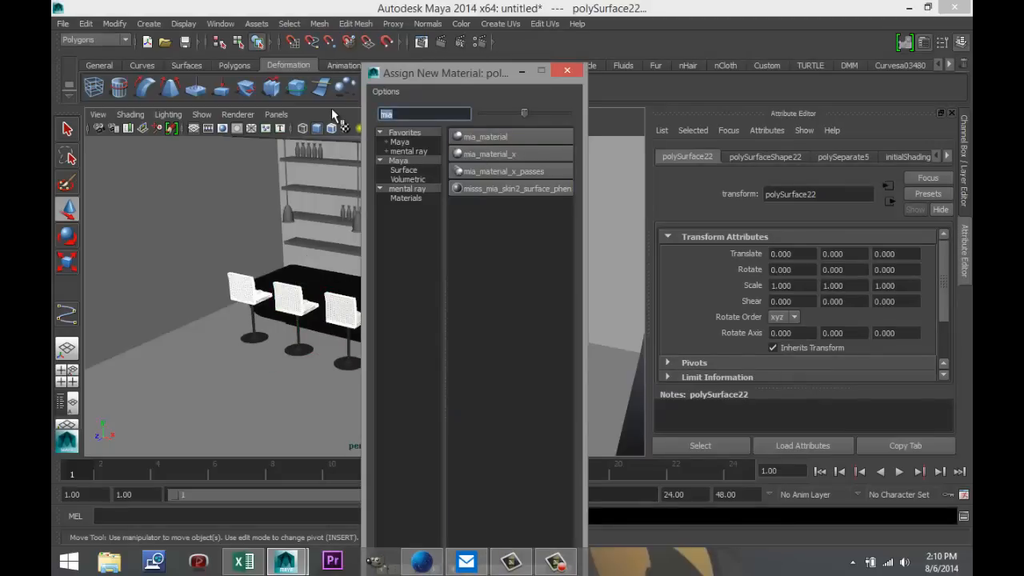
pyautogui.write('ph')
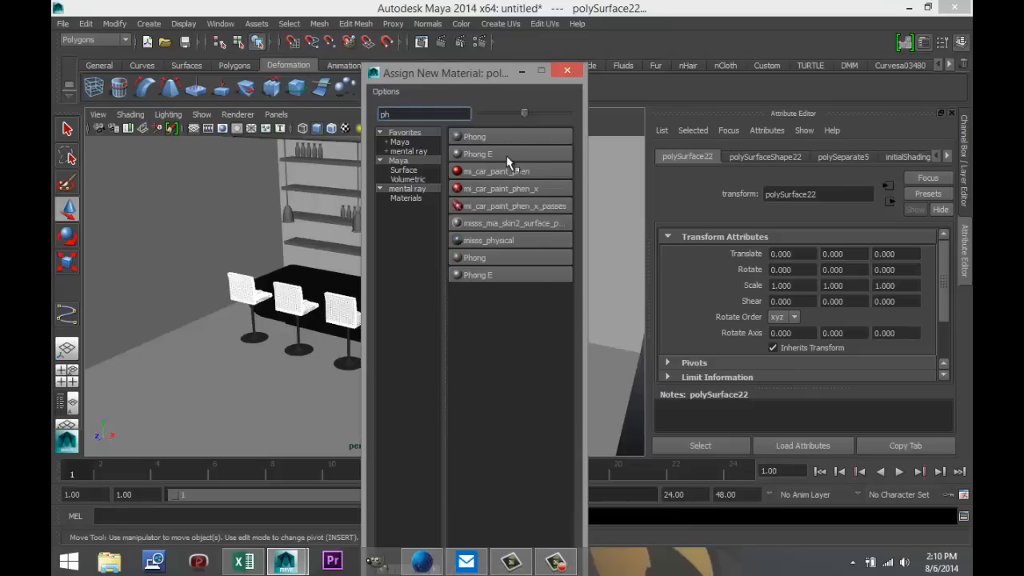
pyautogui.click(504, 153)
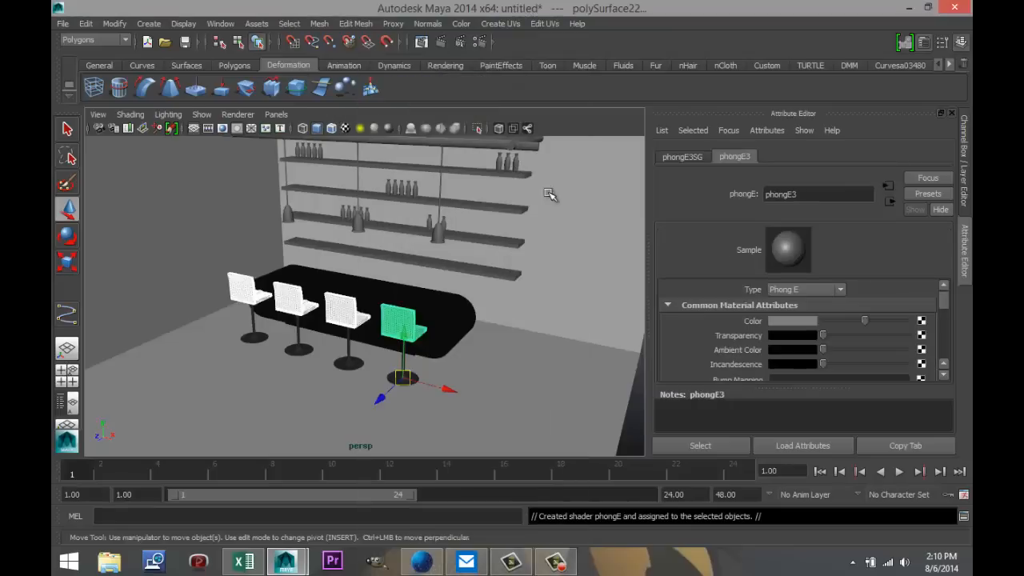
# Set the color of the stool seats' Phong E material to red.
pyautogui.click(776, 322)
pyautogui.click(720, 284)
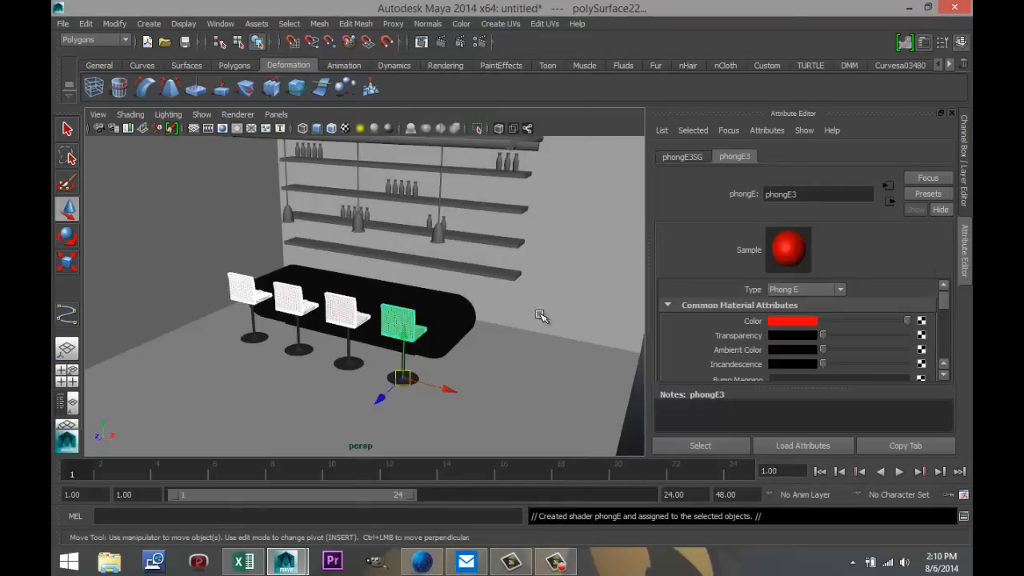
pyautogui.click(528, 367)
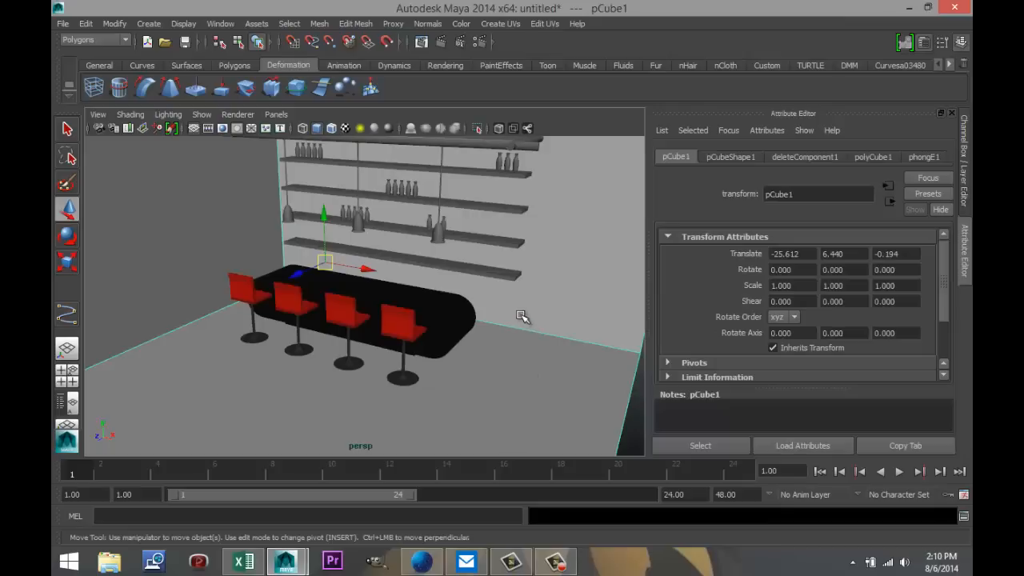
# Assign a new mia_material_x material to the wall shelves behind the bar counter.
pyautogui.keyDown('alt'); pyautogui.moveTo(514, 314); pyautogui.dragTo(460, 404); pyautogui.keyUp('alt')
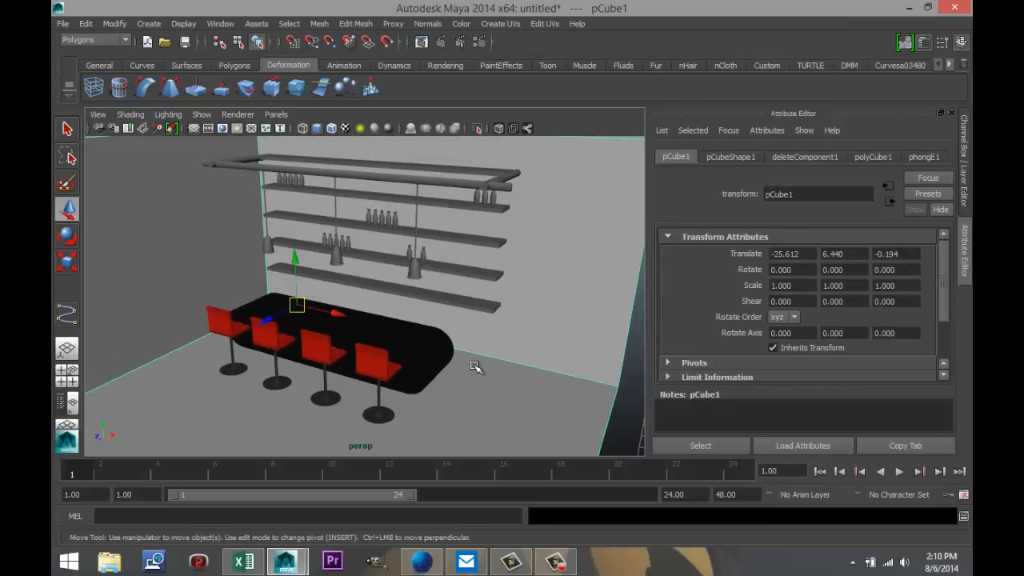
pyautogui.click(485, 306)
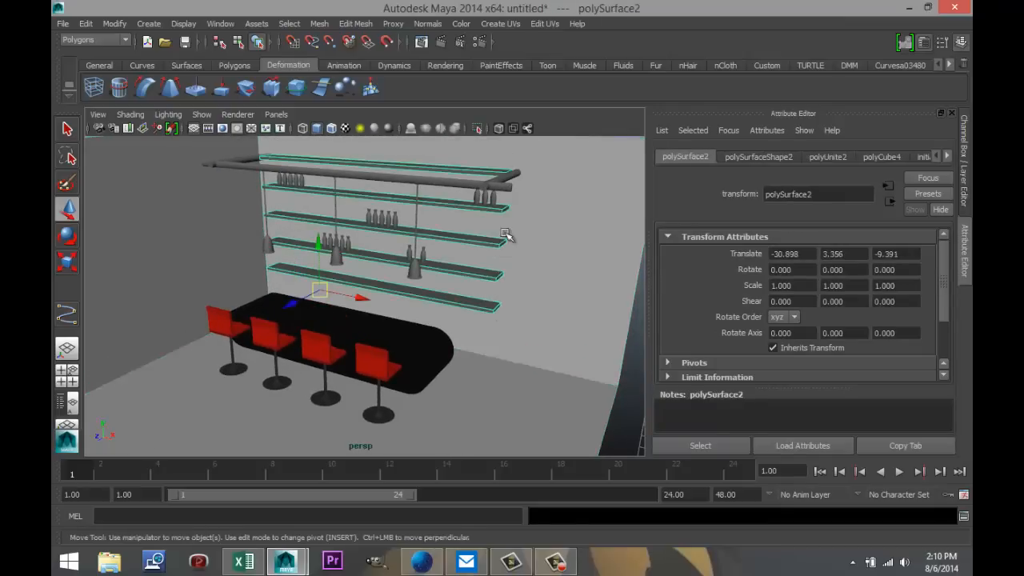
pyautogui.moveTo(487, 260); pyautogui.dragTo(507, 510, button='right')
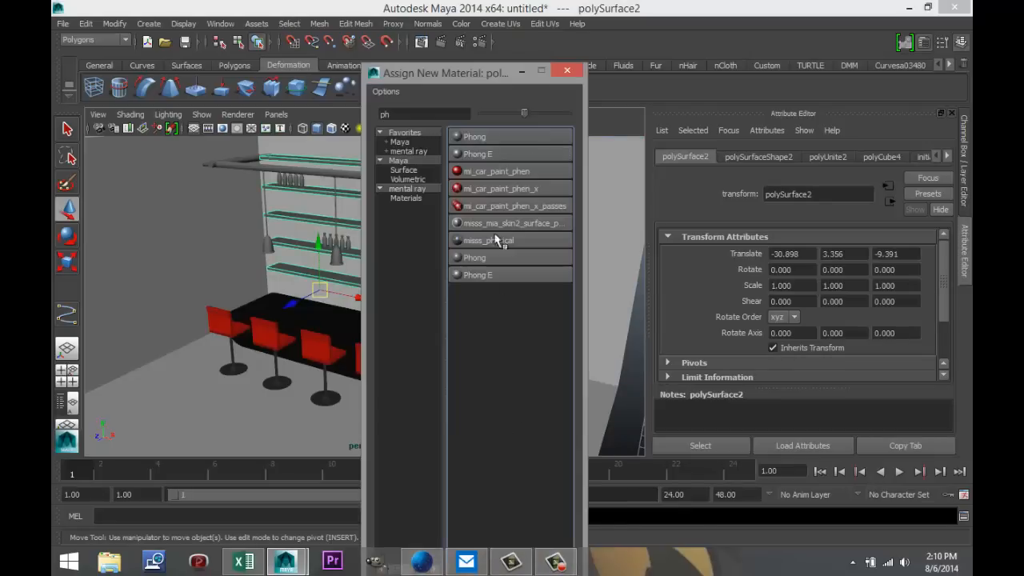
pyautogui.doubleClick(400, 112)
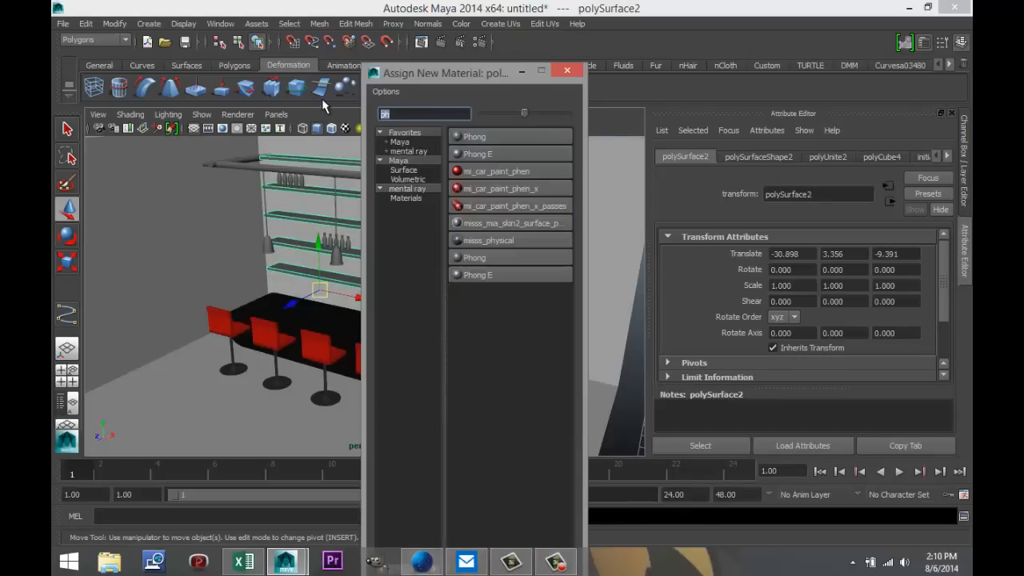
pyautogui.write('mia')
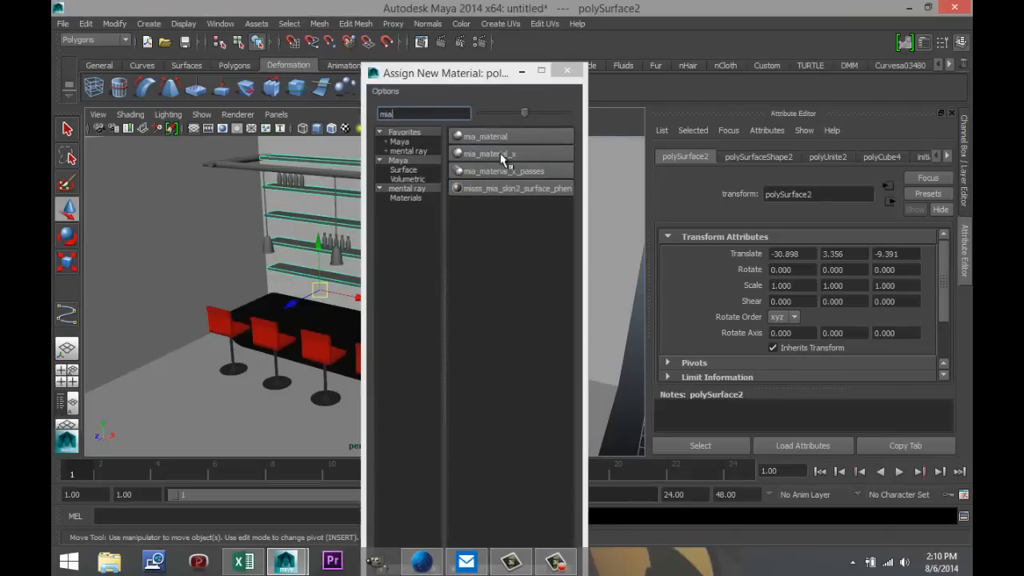
pyautogui.click(489, 154)
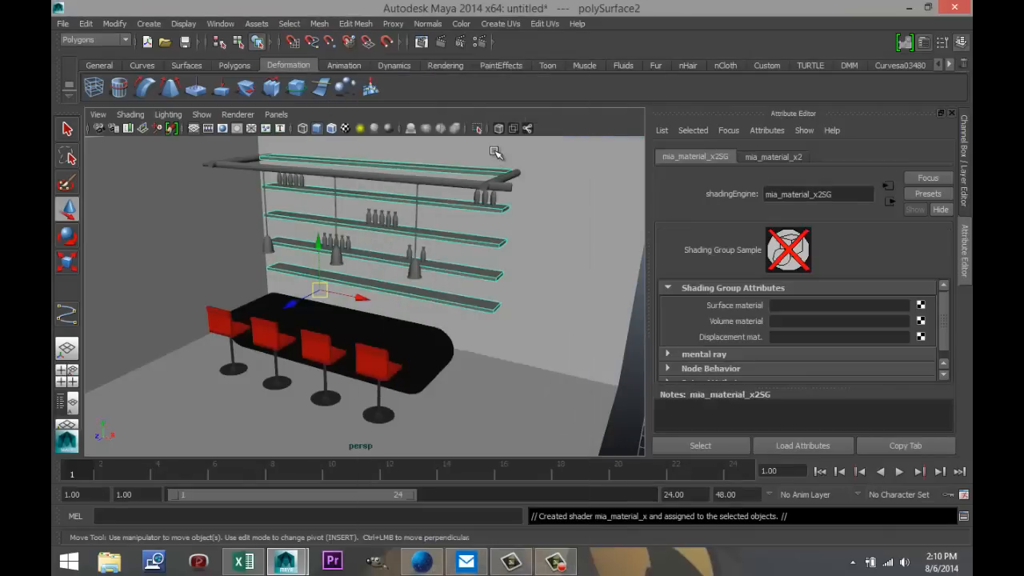
# Replace the wall shelves' mia_material_x settings with the GlassSolid preset.
pyautogui.click(789, 159)
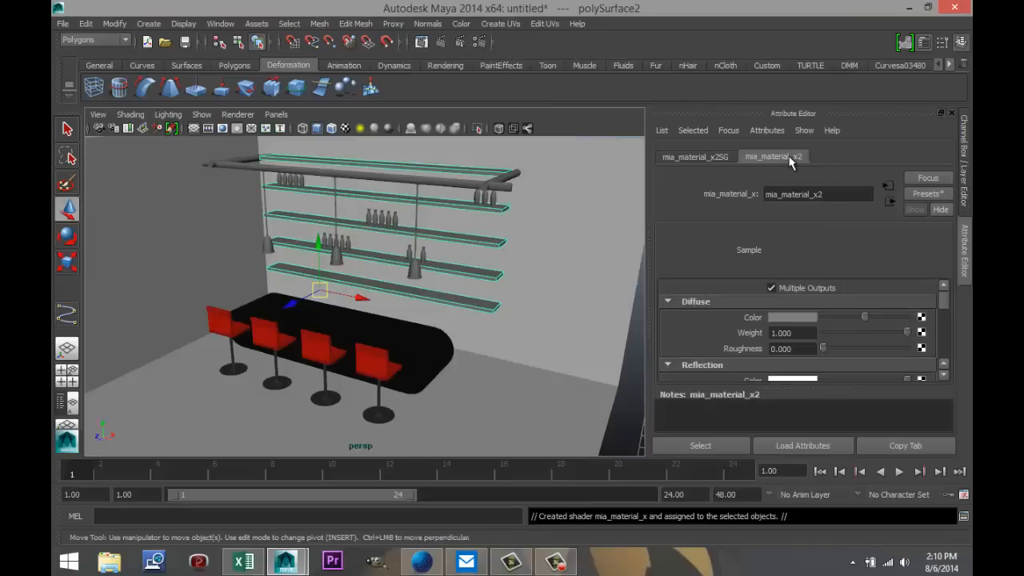
pyautogui.click(926, 194)
pyautogui.moveTo(895, 298)
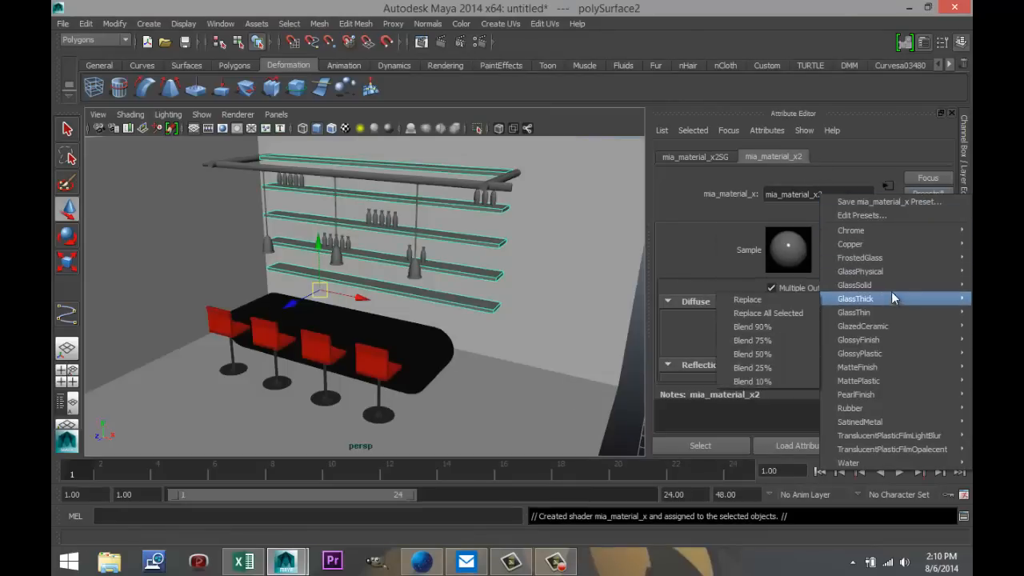
pyautogui.moveTo(855, 286)
pyautogui.click(783, 285)
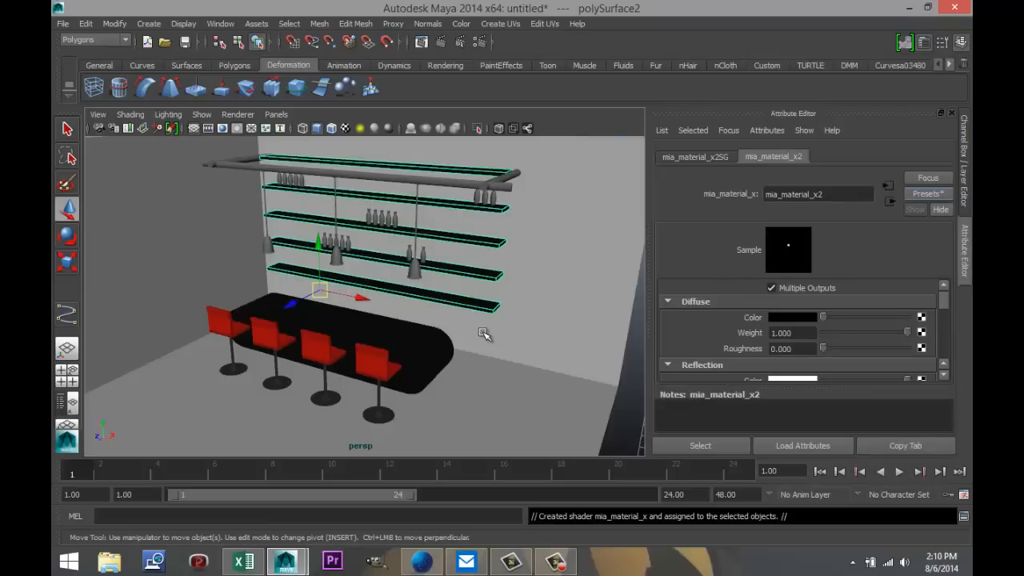
# Assign a new mia_material_x material to the overhead frame that holds the hanging lamps.
pyautogui.scroll(1, 484, 333)
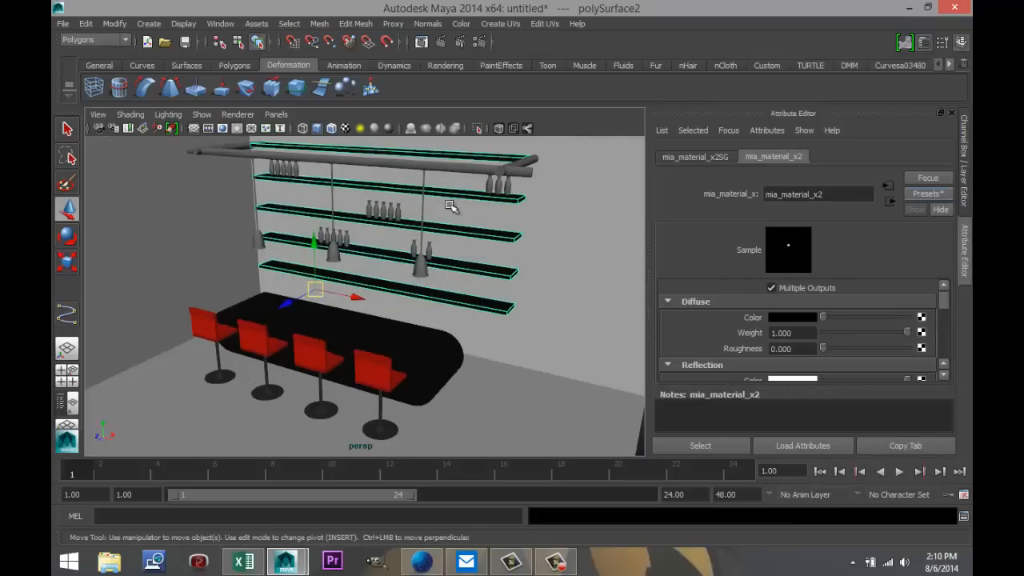
pyautogui.moveTo(491, 272)
pyautogui.keyDown('alt'); pyautogui.mouseDown()
pyautogui.moveTo(491, 291)
pyautogui.moveTo(496, 278)
pyautogui.mouseUp(); pyautogui.keyUp('alt')
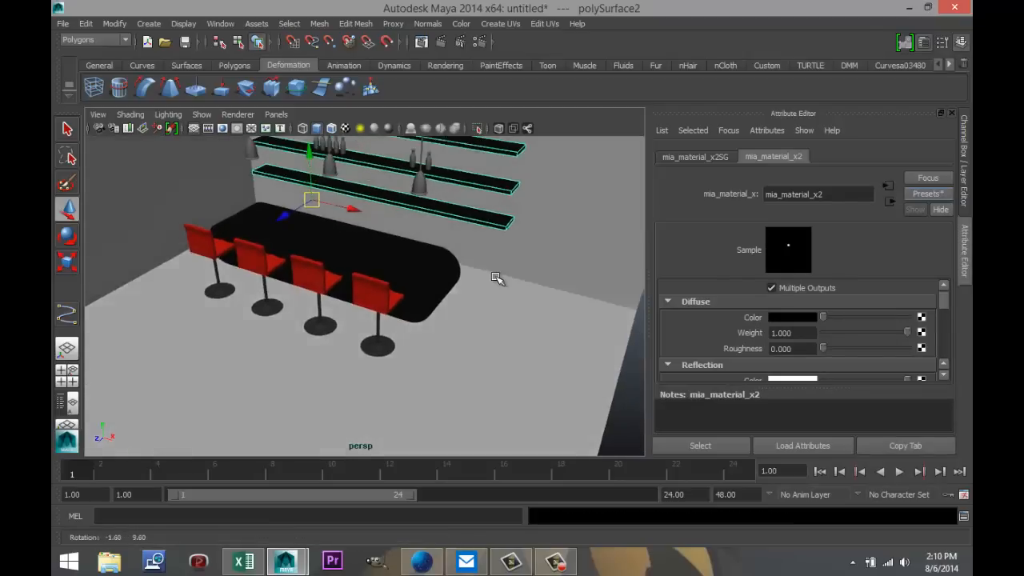
pyautogui.scroll(-2, 496, 277)
pyautogui.click(440, 150)
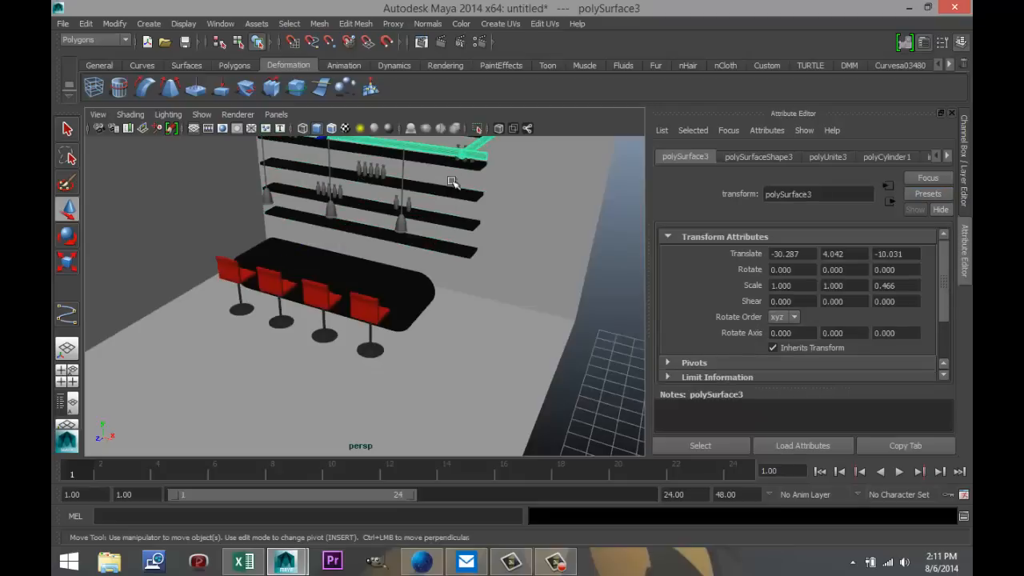
pyautogui.scroll(-3, 477, 237)
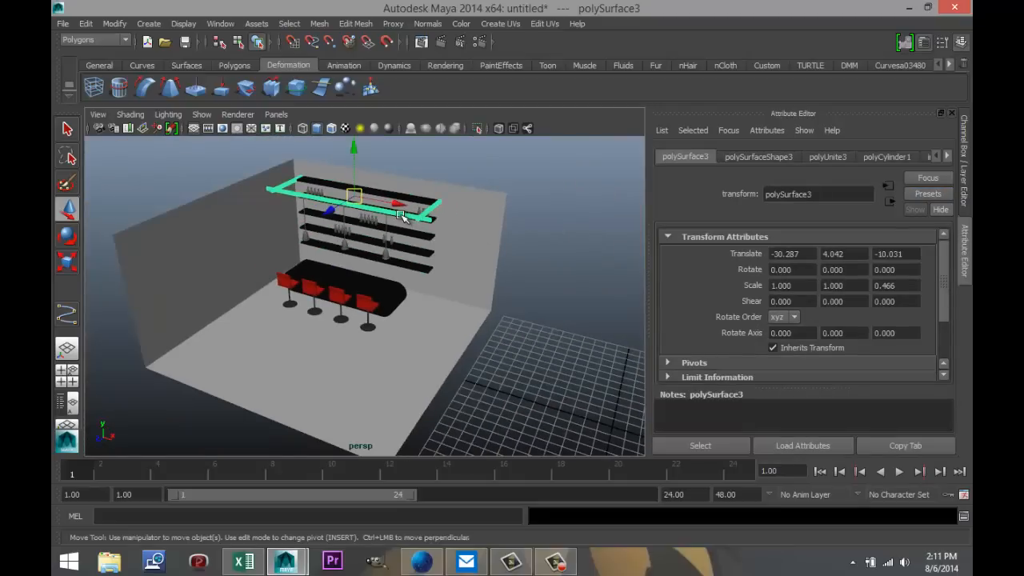
pyautogui.moveTo(402, 216); pyautogui.dragTo(437, 464, button='right')
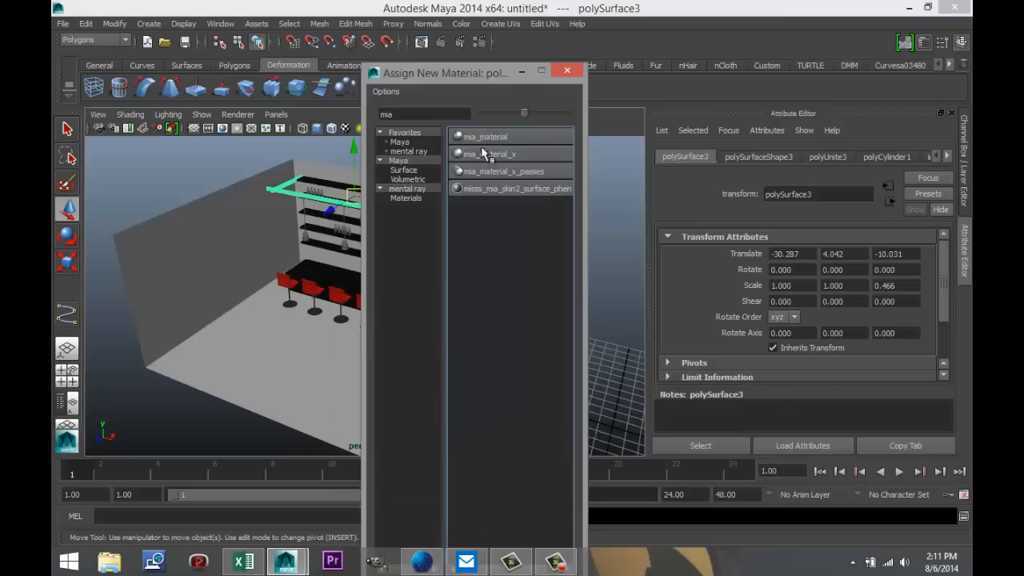
pyautogui.click(517, 158)
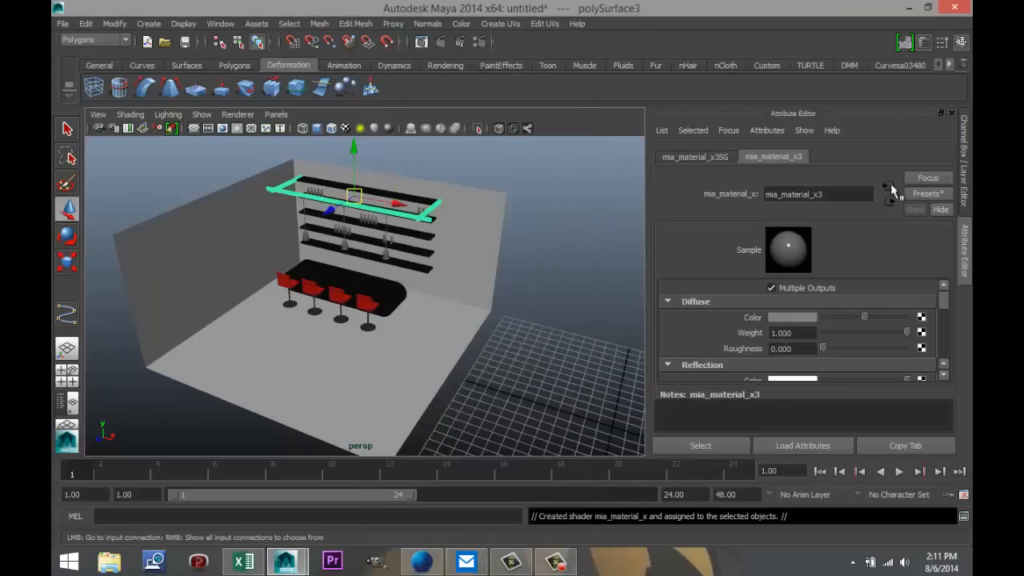
# Replace the overhead frame's mia_material_x settings with the Chrome preset.
pyautogui.click(925, 194)
pyautogui.moveTo(884, 230)
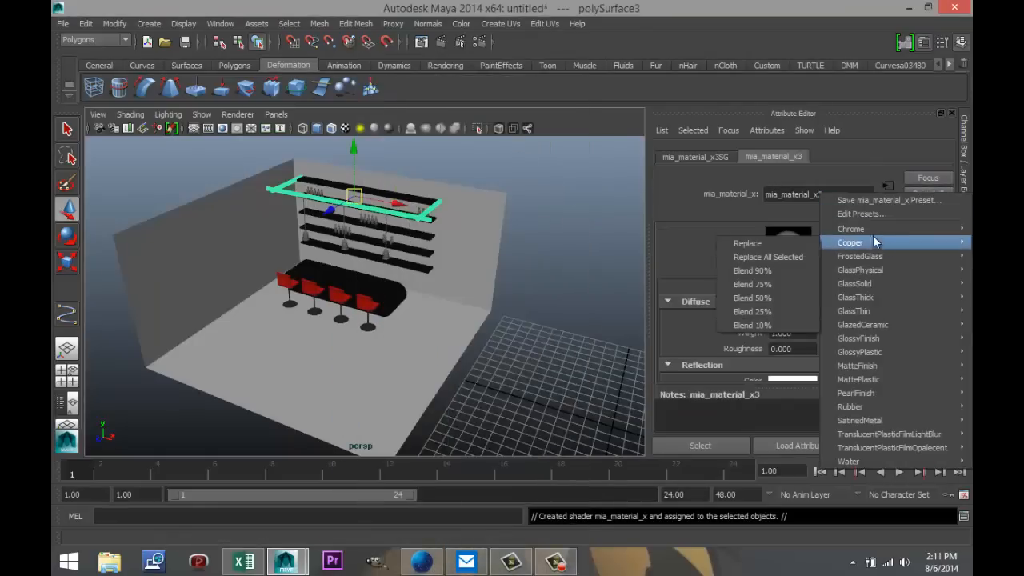
pyautogui.click(793, 228)
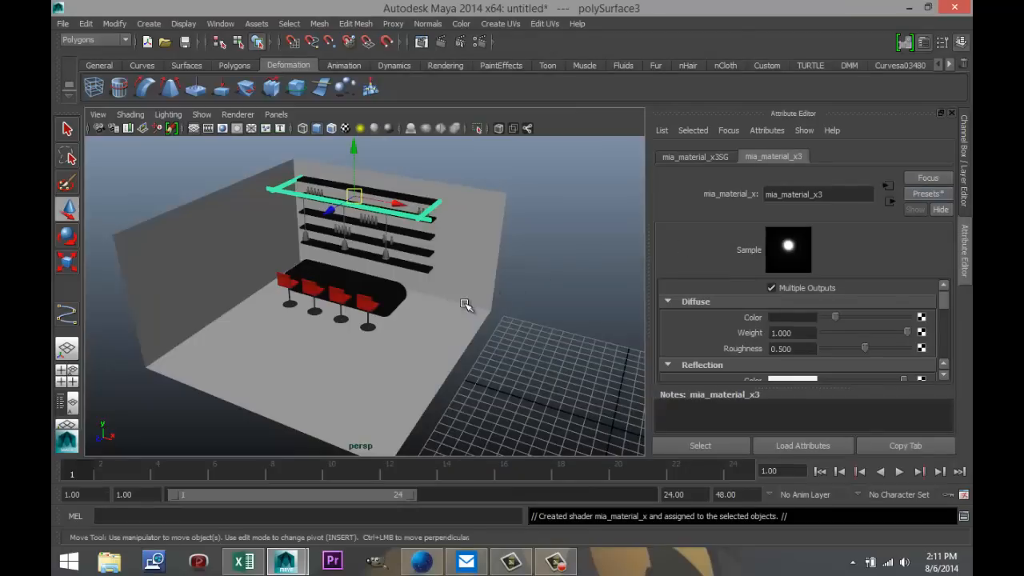
# Separate the three hanging lamps above the counter into individual cord and shade meshes.
pyautogui.scroll(3, 416, 292)
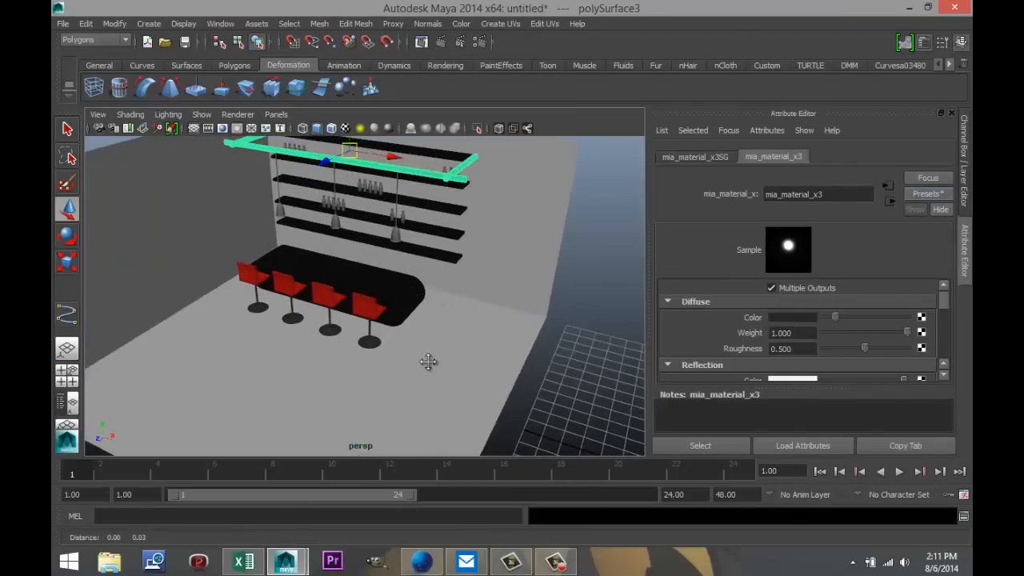
pyautogui.keyDown('alt'); pyautogui.moveTo(427, 361); pyautogui.dragTo(451, 414, button='middle'); pyautogui.keyUp('alt')
pyautogui.click(424, 251)
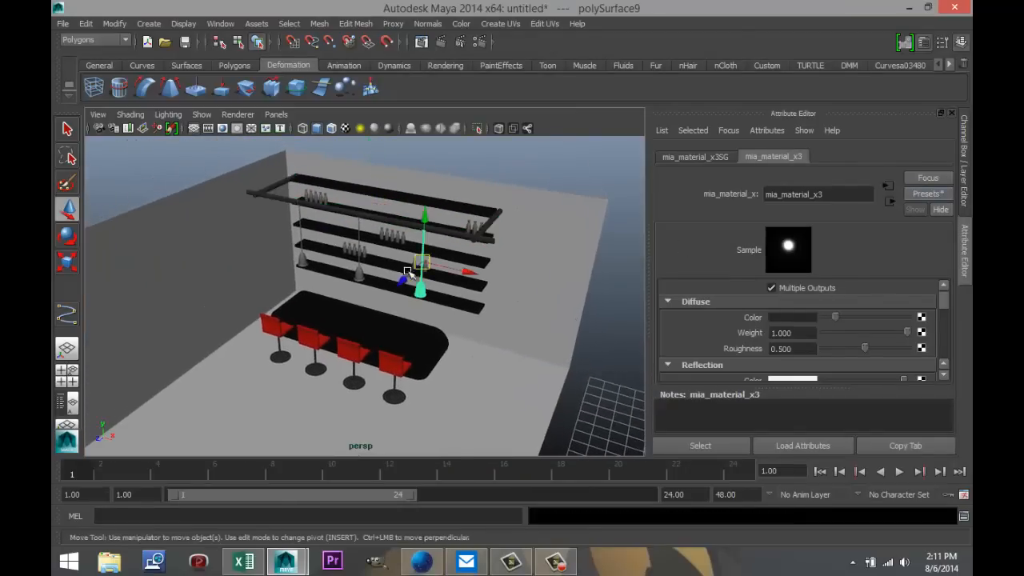
pyautogui.click(357, 242)
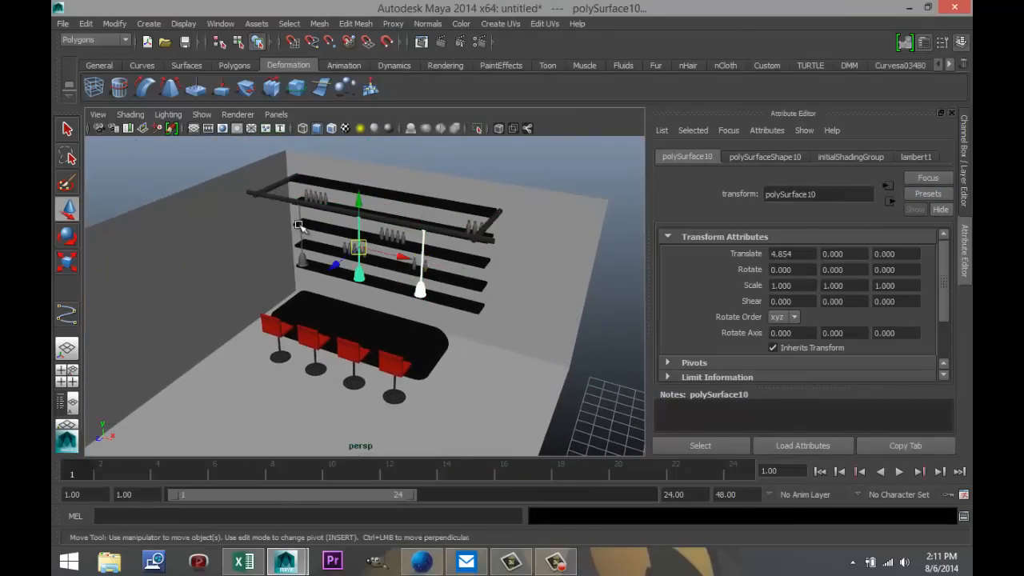
pyautogui.click(298, 226)
pyautogui.keyDown('alt'); pyautogui.moveTo(456, 323); pyautogui.dragTo(393, 307); pyautogui.keyUp('alt')
pyautogui.click(319, 24)
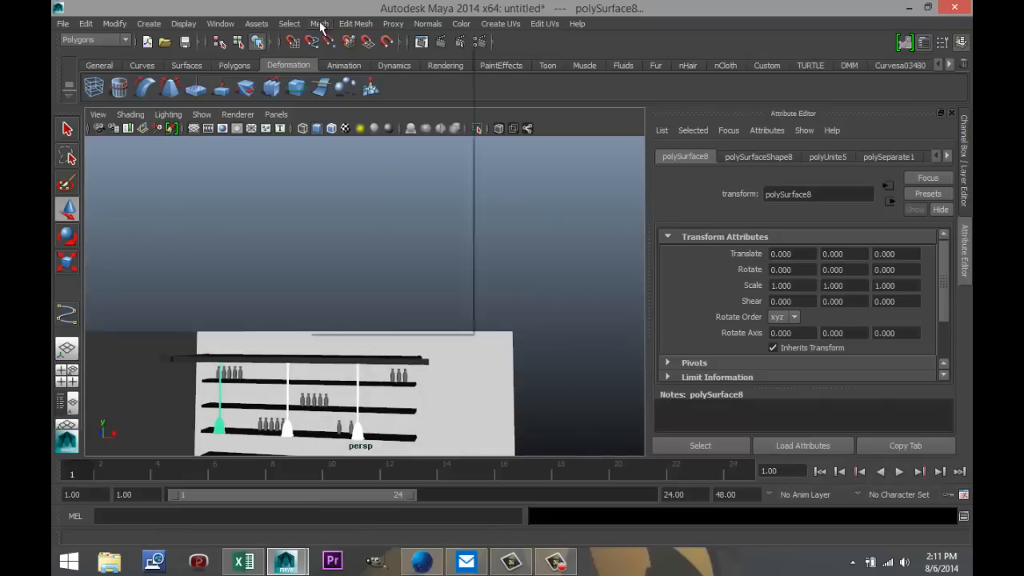
pyautogui.click(344, 58)
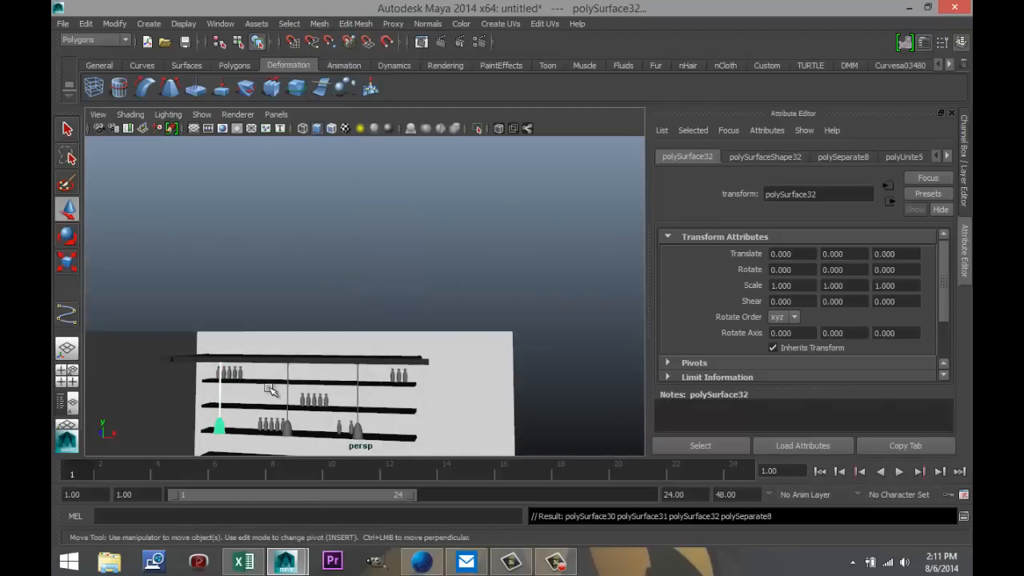
# Assign a new Lambert material to the cords of the three hanging lamps and set its color to black.
pyautogui.click(221, 388)
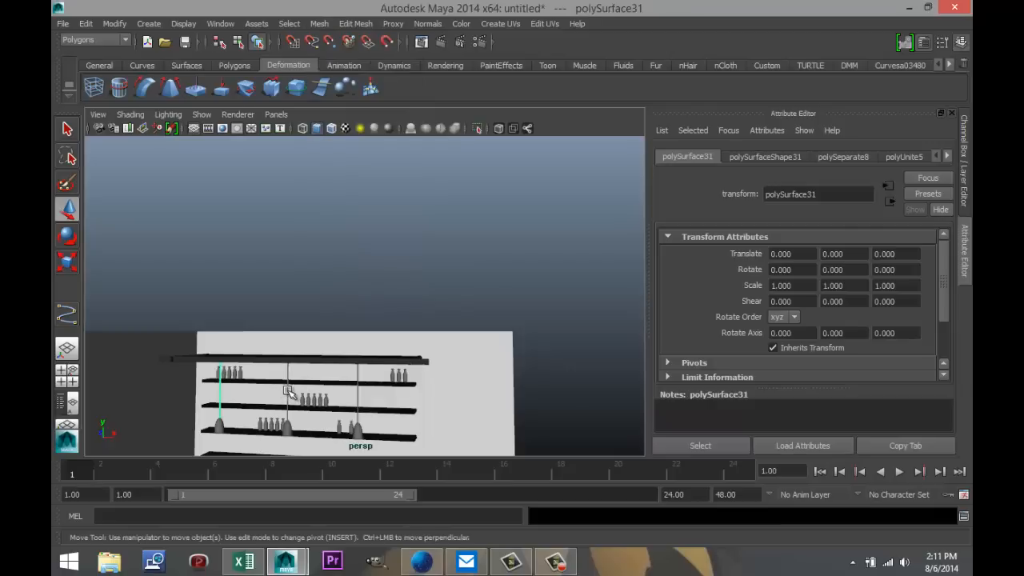
pyautogui.click(358, 392)
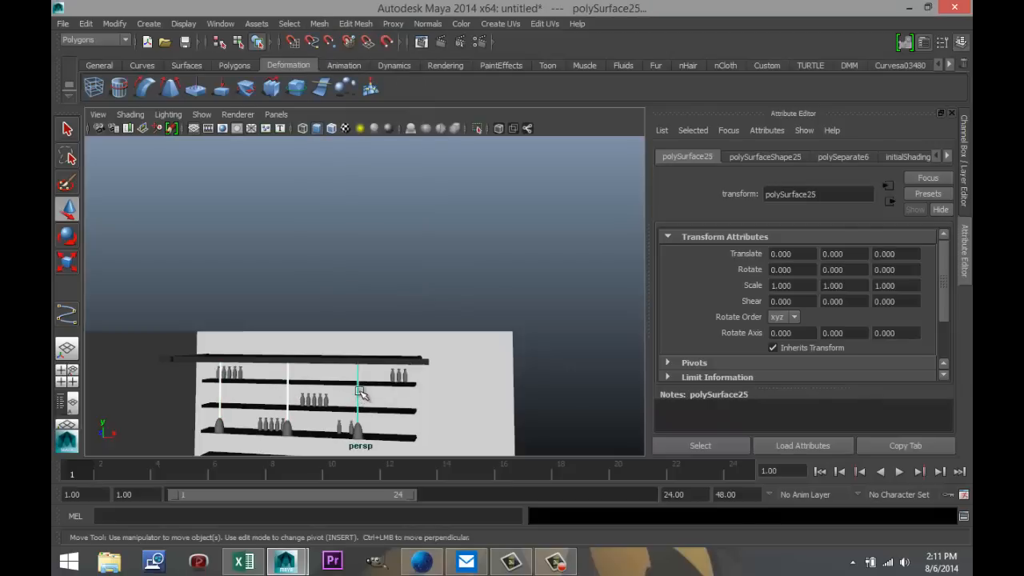
pyautogui.rightClick(360, 392)
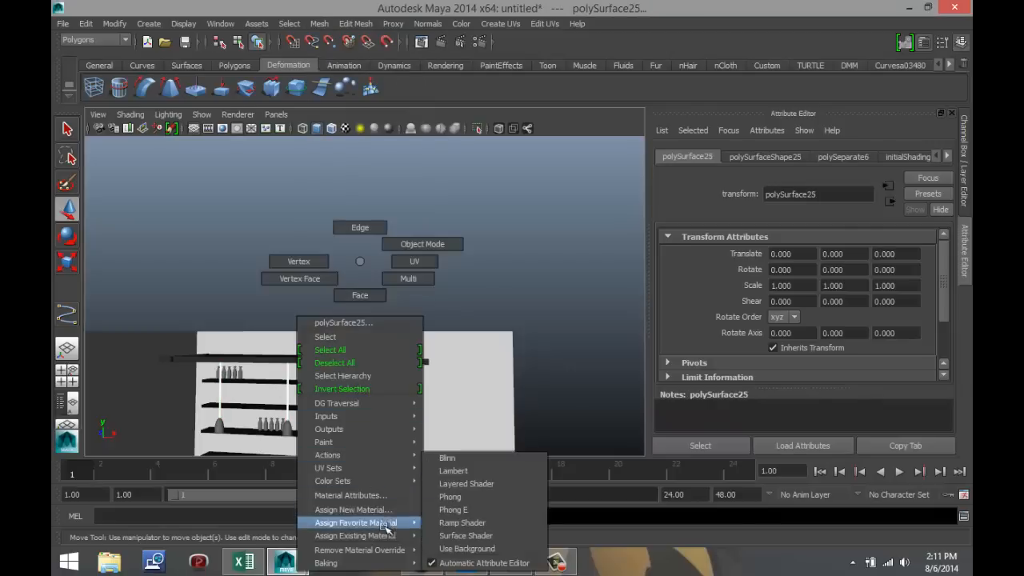
pyautogui.click(390, 510)
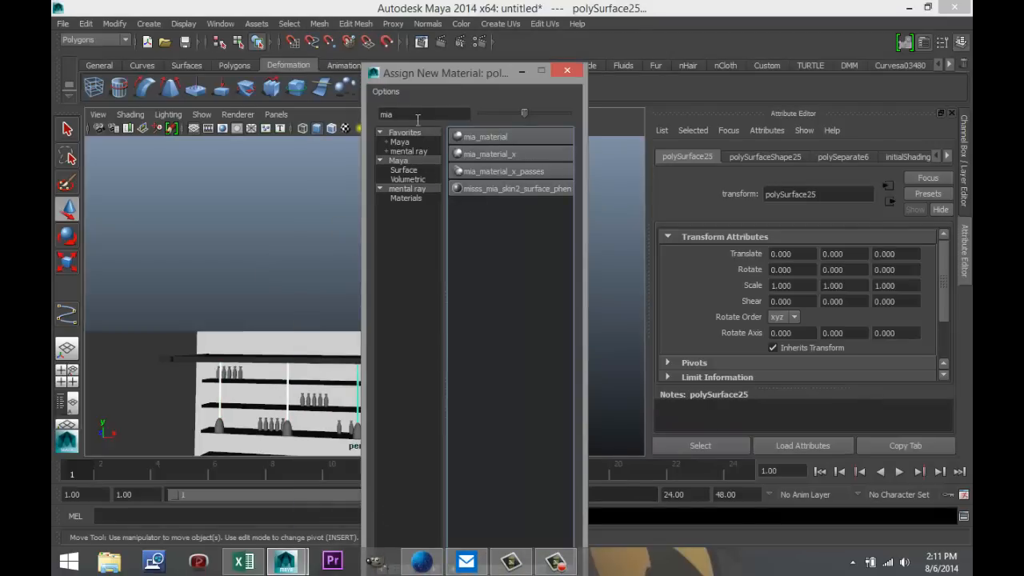
pyautogui.moveTo(405, 113); pyautogui.dragTo(293, 109)
pyautogui.write('la')
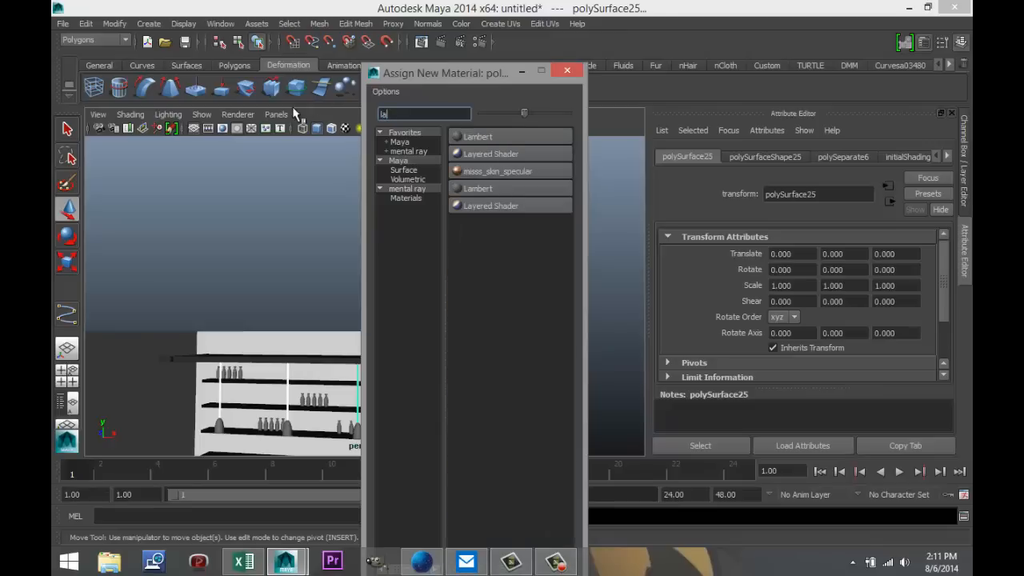
pyautogui.click(513, 137)
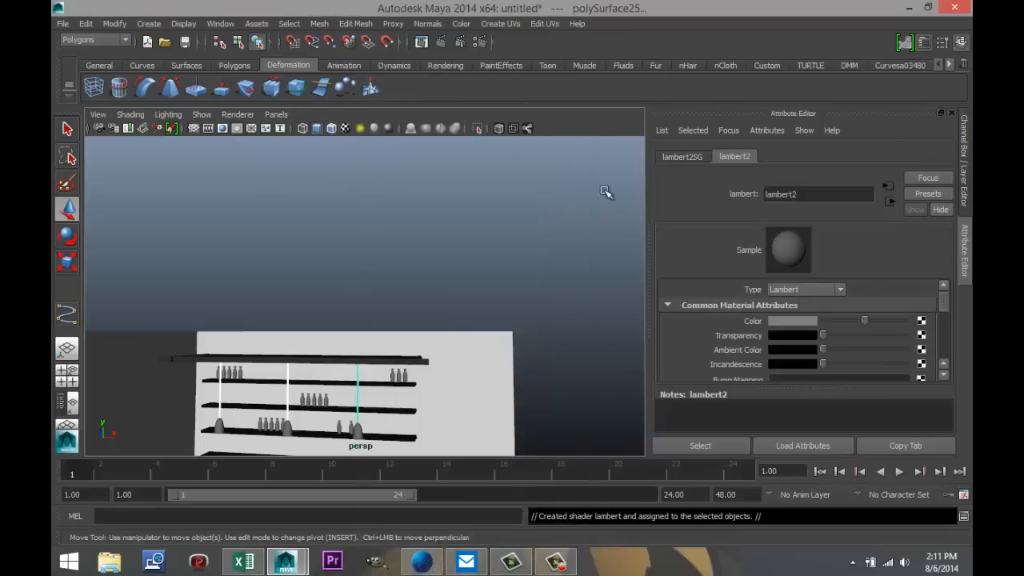
pyautogui.click(787, 323)
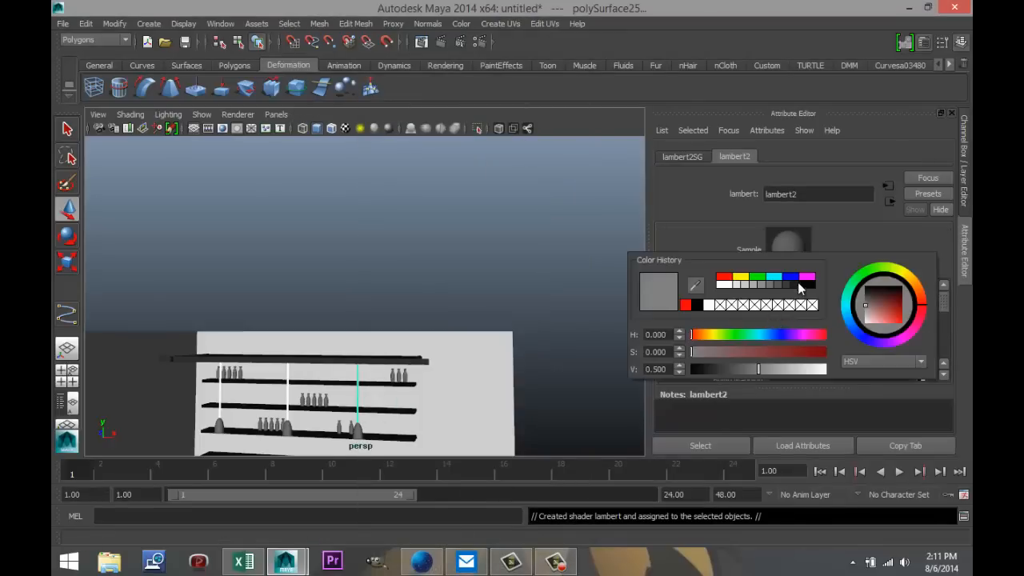
pyautogui.click(698, 305)
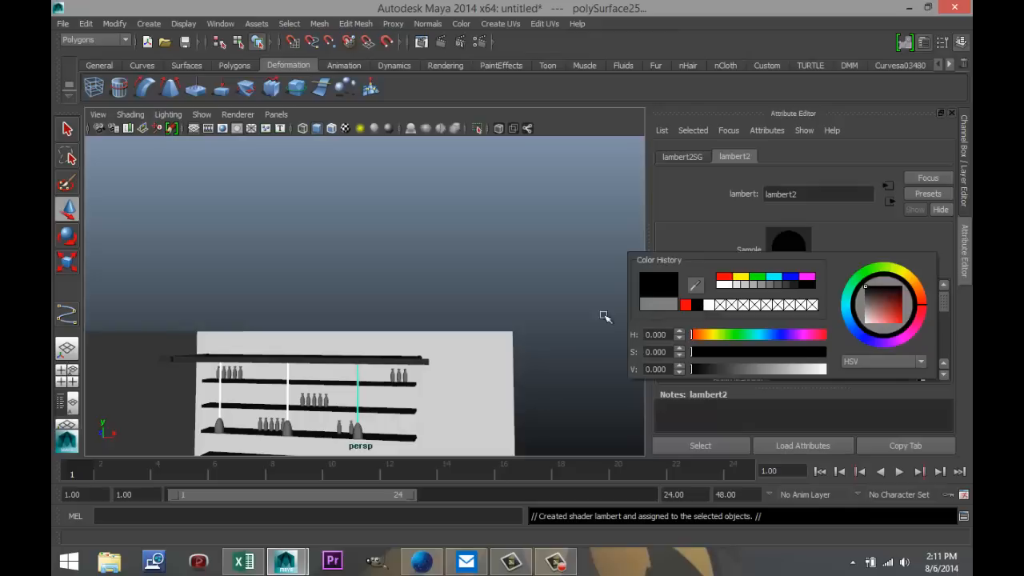
# Assign a new mia_material_x material to the shades of the three hanging lamps.
pyautogui.click(219, 430)
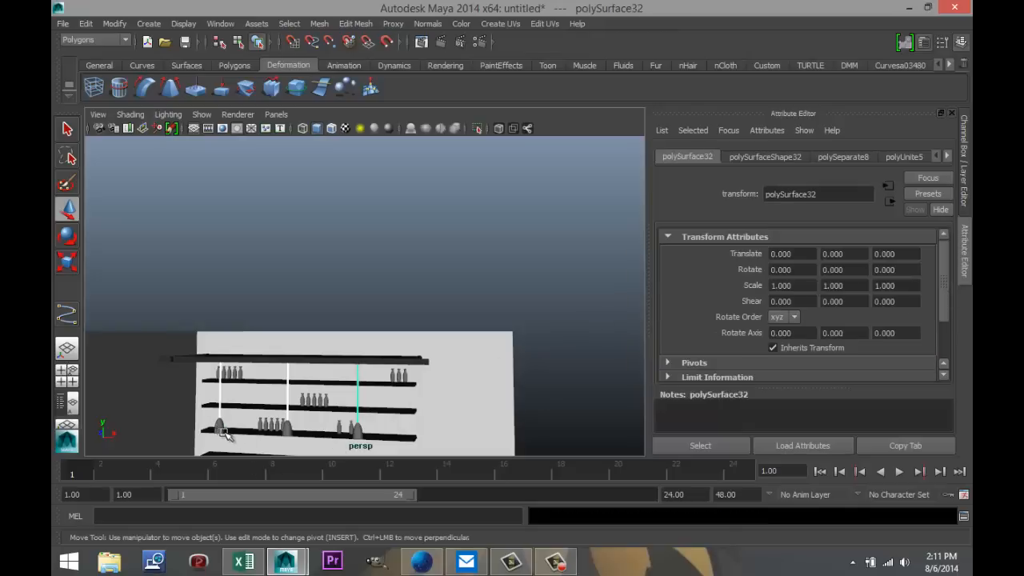
pyautogui.click(287, 430)
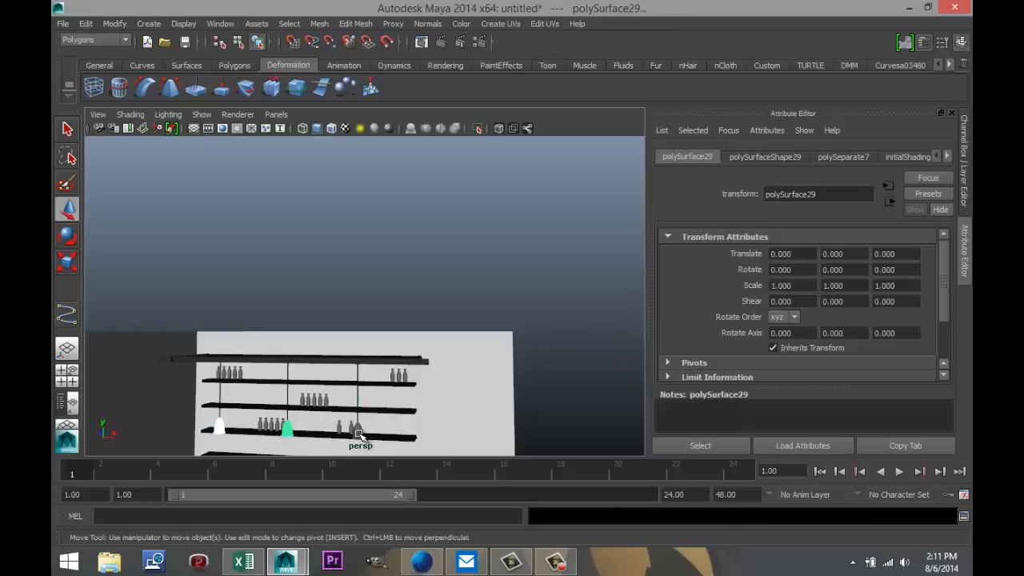
pyautogui.click(358, 433)
pyautogui.keyDown('alt'); pyautogui.moveTo(439, 393); pyautogui.dragTo(511, 219, button='middle'); pyautogui.keyUp('alt')
pyautogui.keyDown('alt'); pyautogui.moveTo(478, 351); pyautogui.dragTo(449, 362); pyautogui.keyUp('alt')
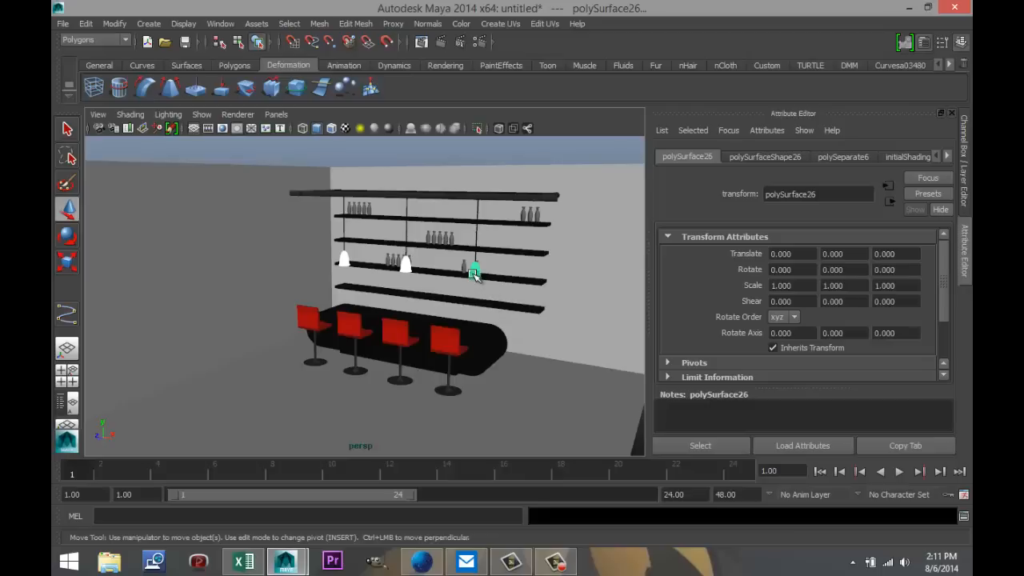
pyautogui.moveTo(473, 274); pyautogui.dragTo(477, 509, button='right')
pyautogui.moveTo(403, 114); pyautogui.dragTo(287, 113)
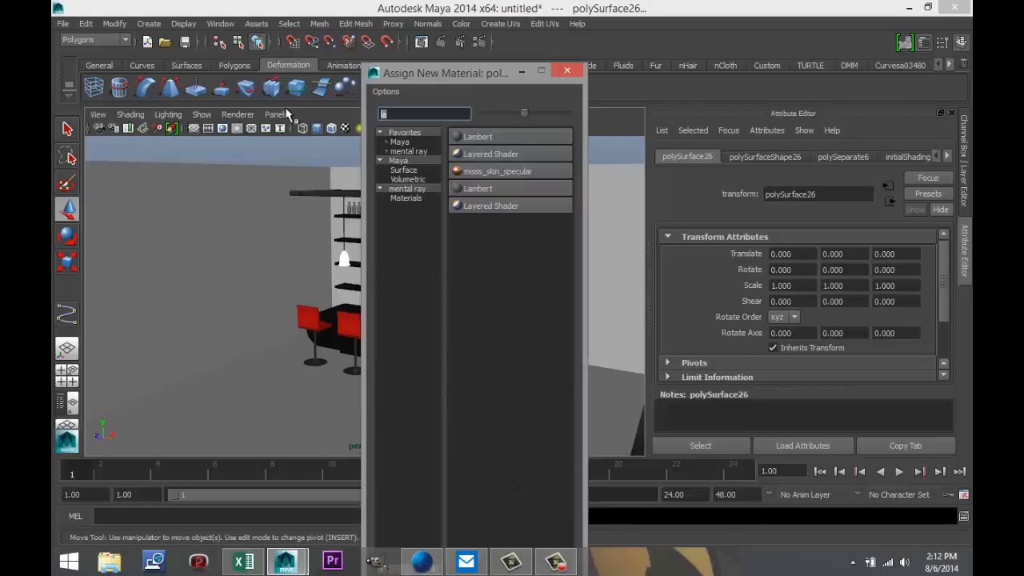
pyautogui.write('mia')
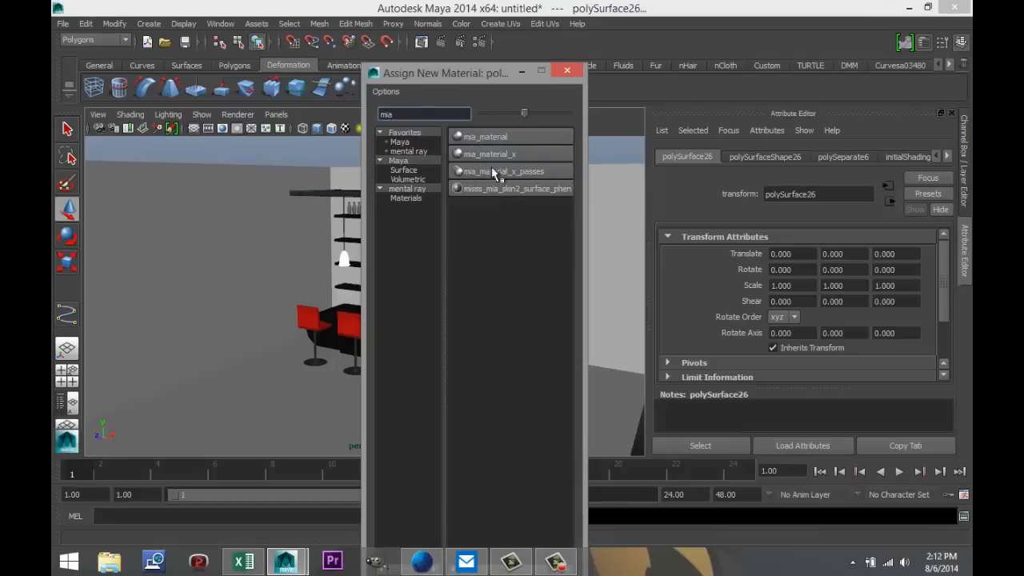
pyautogui.click(515, 155)
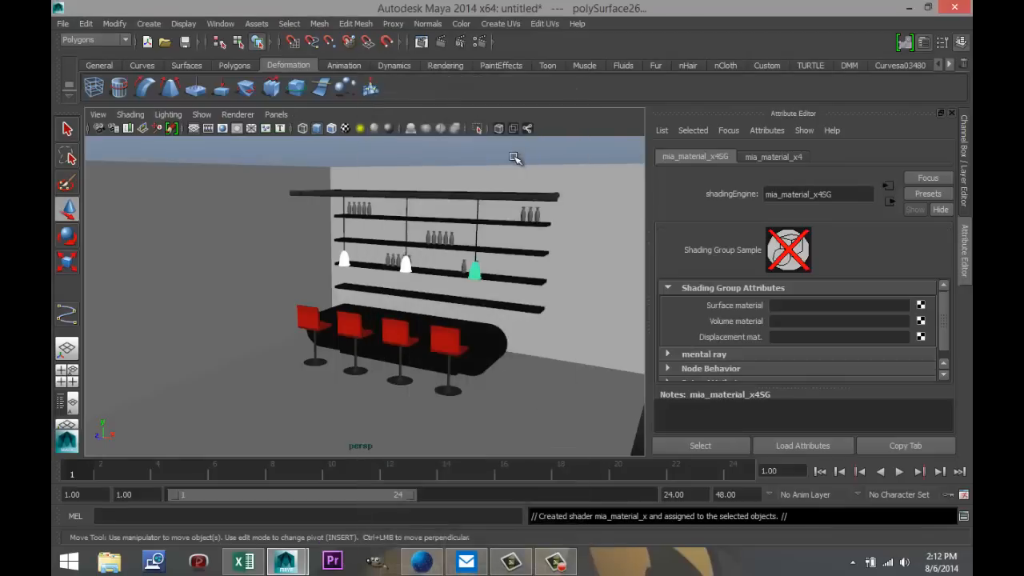
# Replace the lamp shades' material settings with the GlassSolid preset and set the diffuse color to blue.
pyautogui.click(784, 156)
pyautogui.click(920, 194)
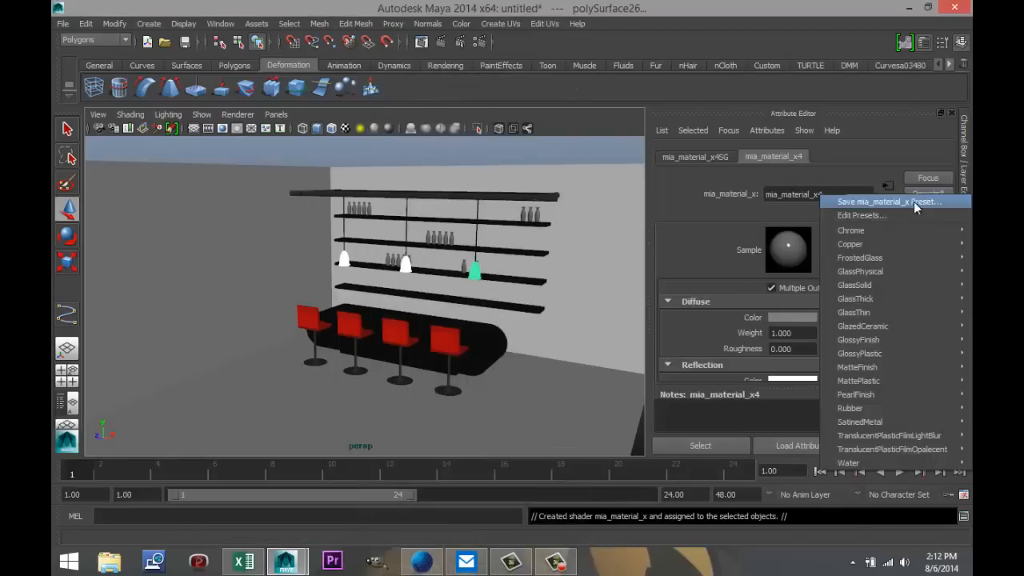
pyautogui.moveTo(852, 285)
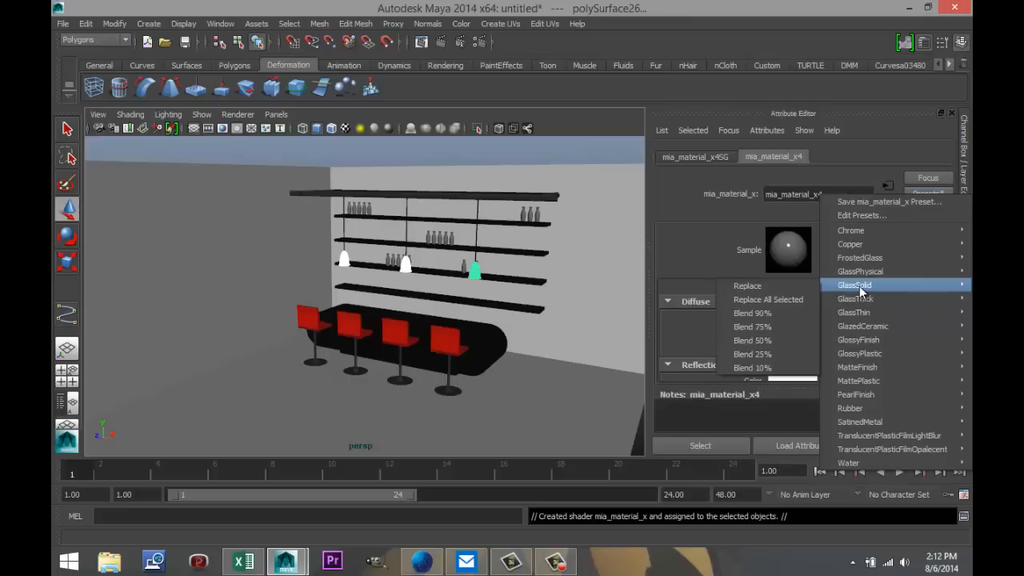
pyautogui.click(791, 286)
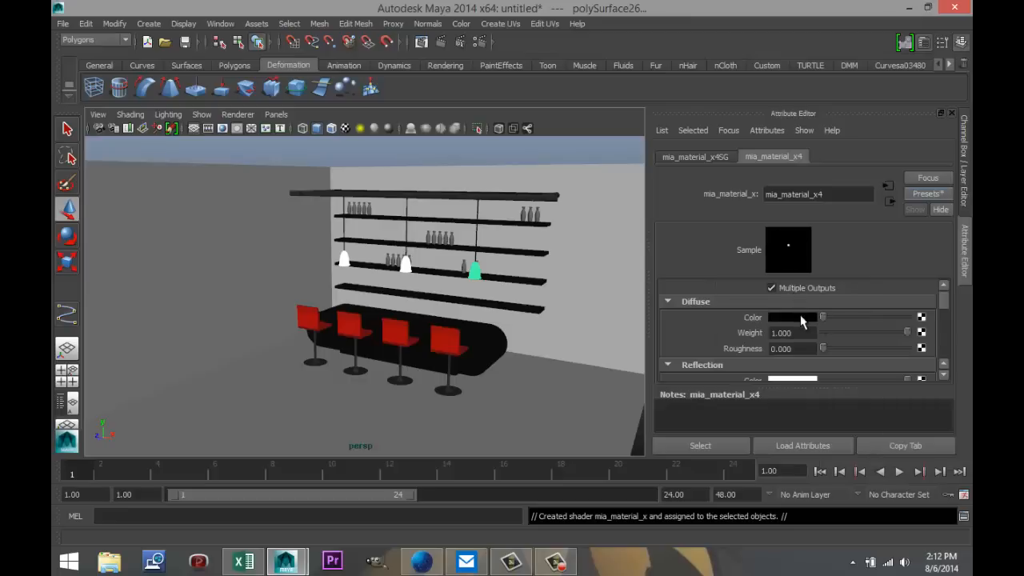
pyautogui.click(801, 318)
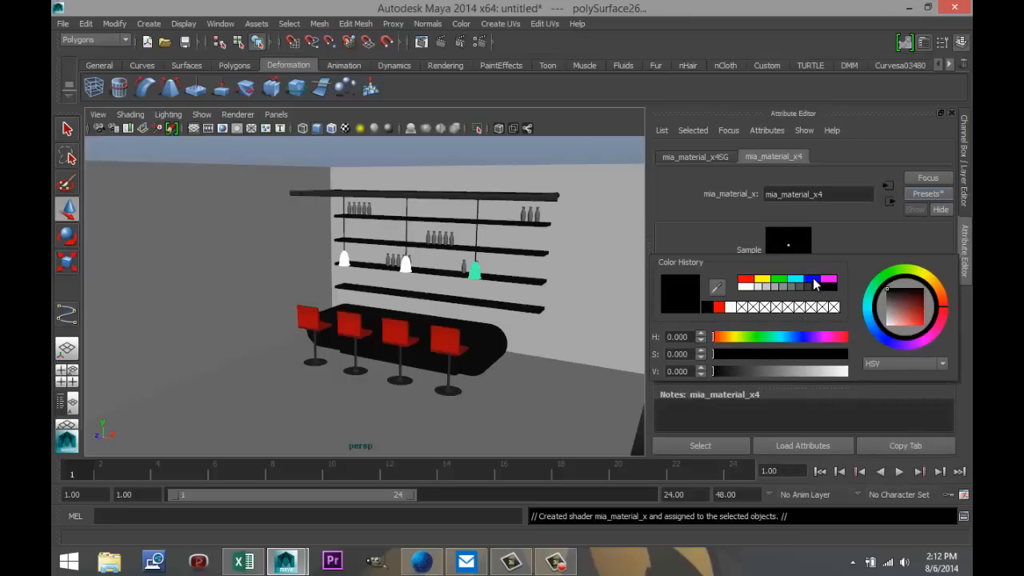
pyautogui.click(812, 280)
pyautogui.click(566, 378)
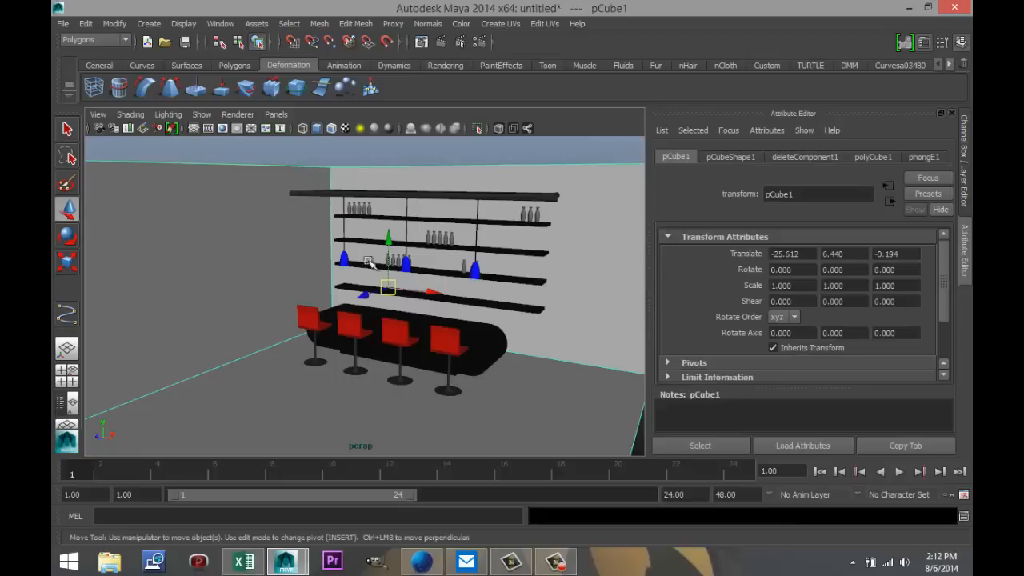
# Select all five bottles in the group at the left end of the top shelf, finishing in the front view.
pyautogui.click(359, 209)
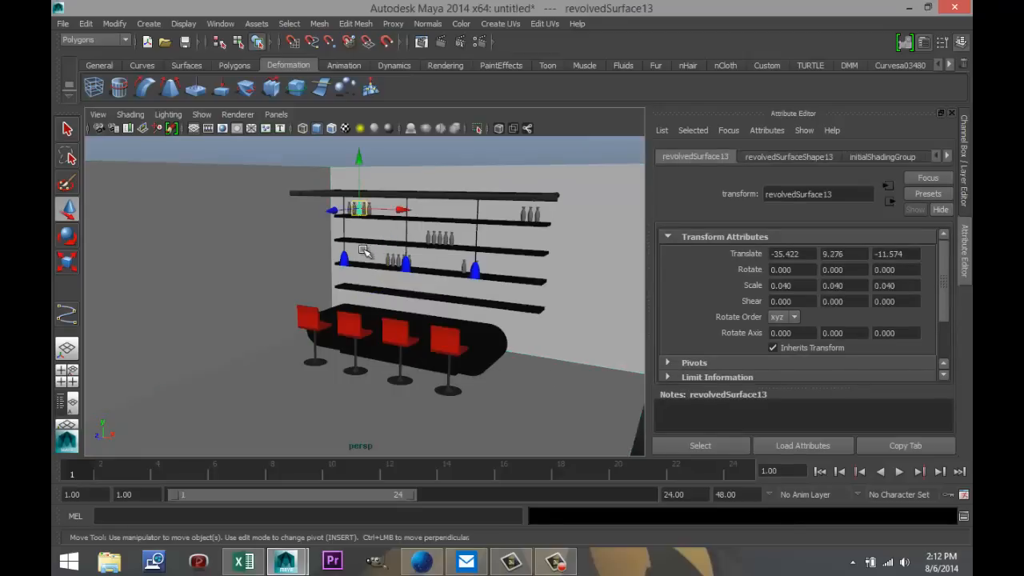
pyautogui.keyDown('alt'); pyautogui.moveTo(367, 263); pyautogui.dragTo(365, 359, button='middle'); pyautogui.keyUp('alt')
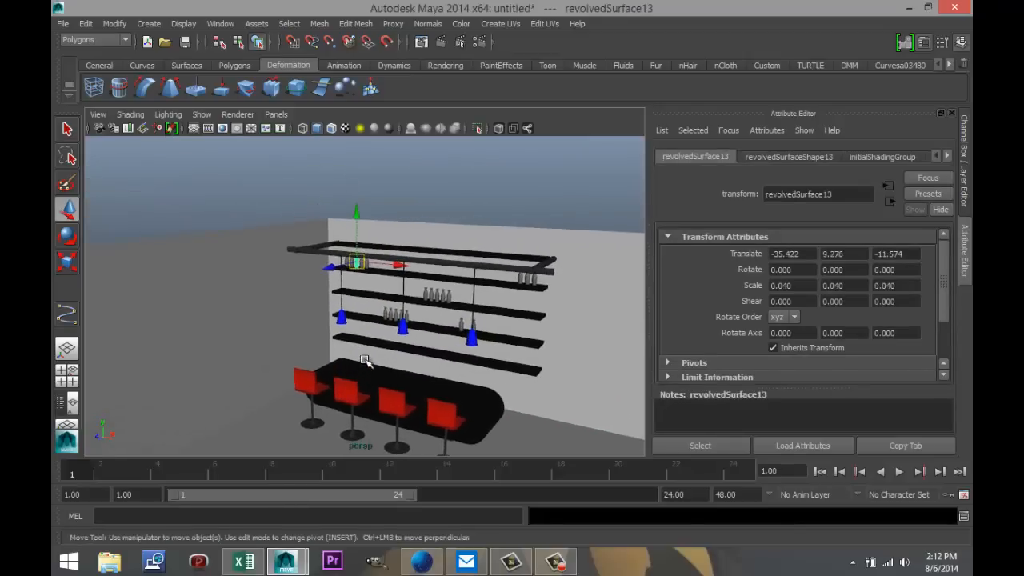
pyautogui.scroll(4, 379, 319)
pyautogui.click(333, 235)
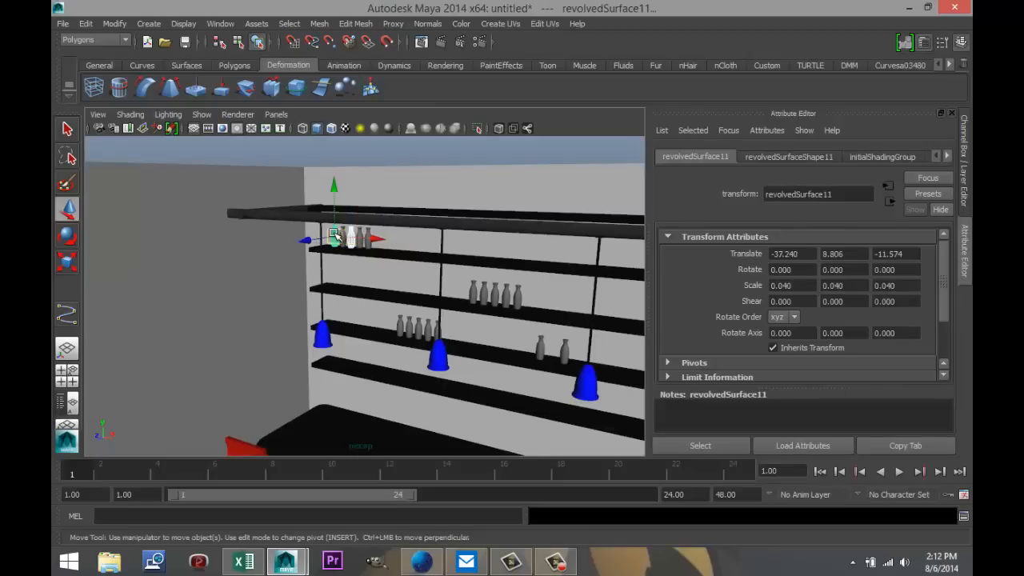
pyautogui.keyDown('shift'); pyautogui.click(360, 240); pyautogui.keyUp('shift')
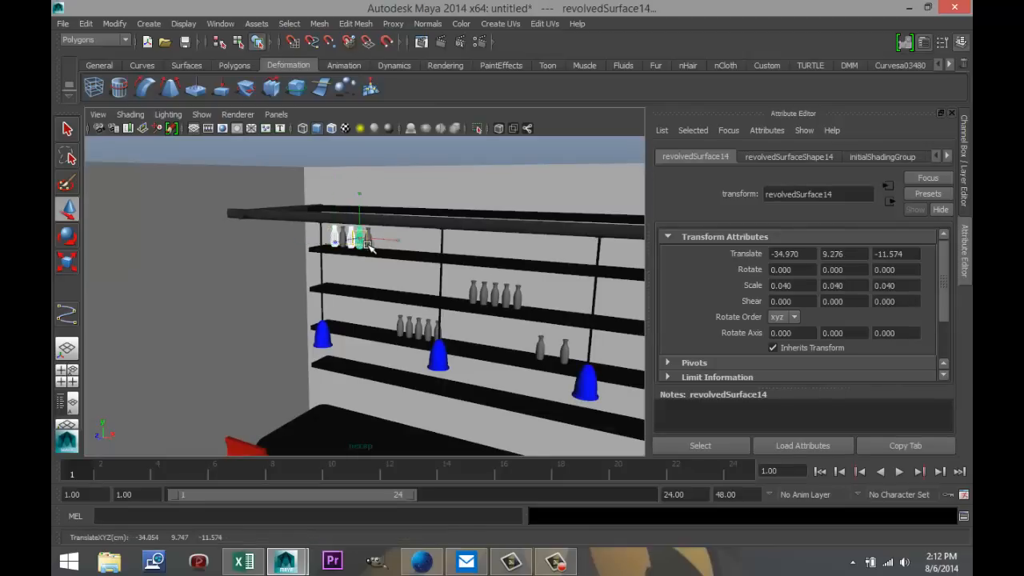
pyautogui.keyDown('shift'); pyautogui.click(344, 242); pyautogui.keyUp('shift')
pyautogui.click(67, 375)
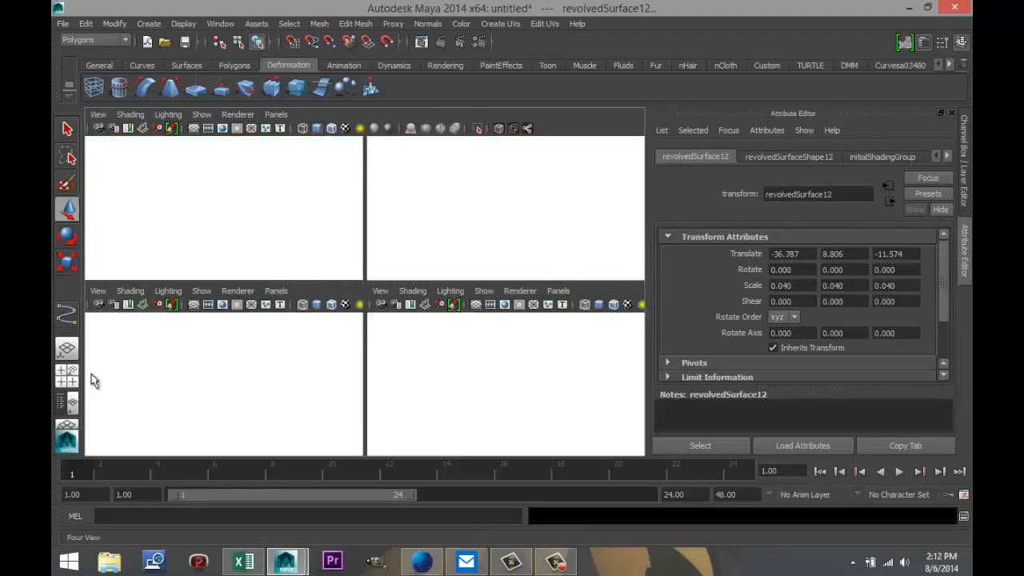
pyautogui.press('space')
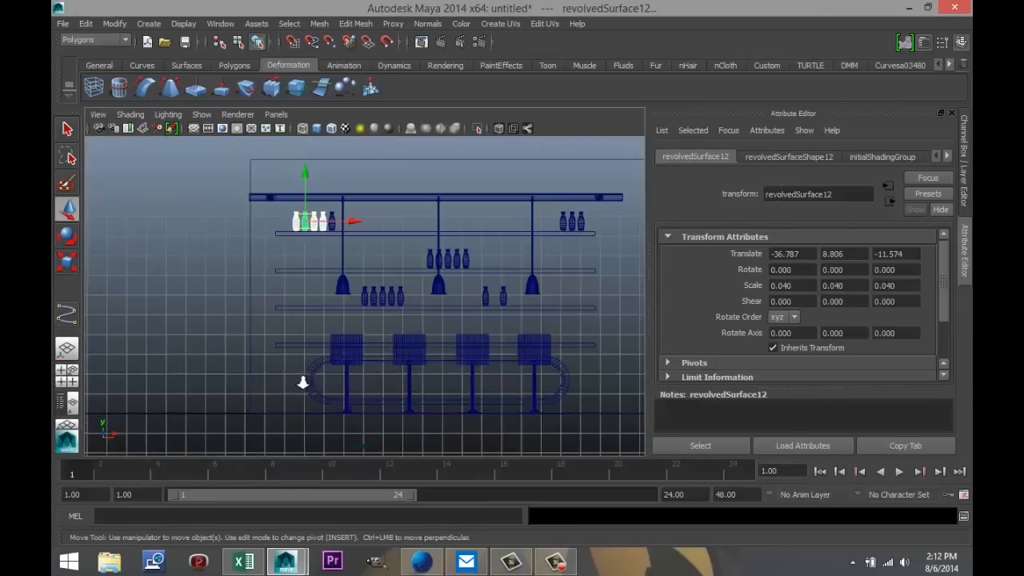
pyautogui.scroll(4, 301, 352)
pyautogui.keyDown('shift'); pyautogui.click(300, 153); pyautogui.keyUp('shift')
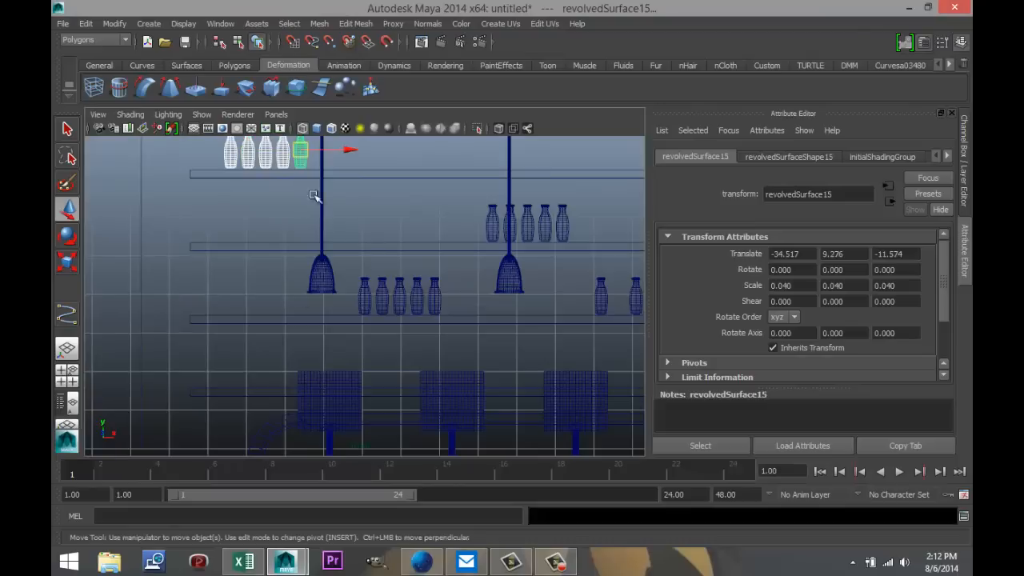
# Add the five bottles in the left group on the third shelf to the selection, leaving the shelves unselected.
pyautogui.keyDown('shift'); pyautogui.click(366, 302); pyautogui.keyUp('shift')
pyautogui.keyDown('shift'); pyautogui.click(386, 307); pyautogui.keyUp('shift')
pyautogui.keyDown('shift'); pyautogui.click(416, 314); pyautogui.keyUp('shift')
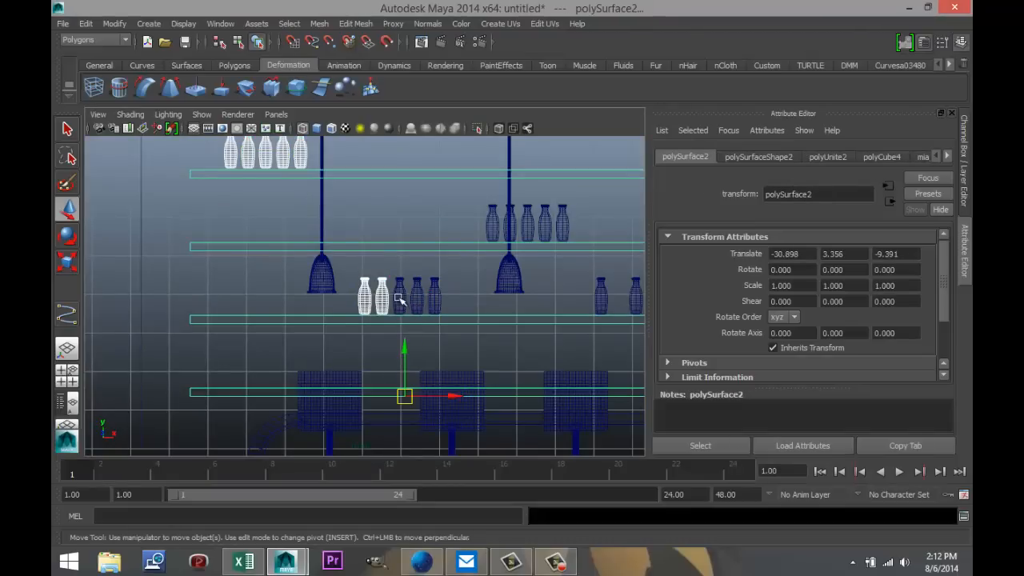
pyautogui.keyDown('shift'); pyautogui.click(399, 299); pyautogui.keyUp('shift')
pyautogui.keyDown('shift'); pyautogui.click(417, 300); pyautogui.keyUp('shift')
pyautogui.keyDown('shift'); pyautogui.click(434, 300); pyautogui.keyUp('shift')
pyautogui.keyDown('shift'); pyautogui.click(535, 325); pyautogui.keyUp('shift')
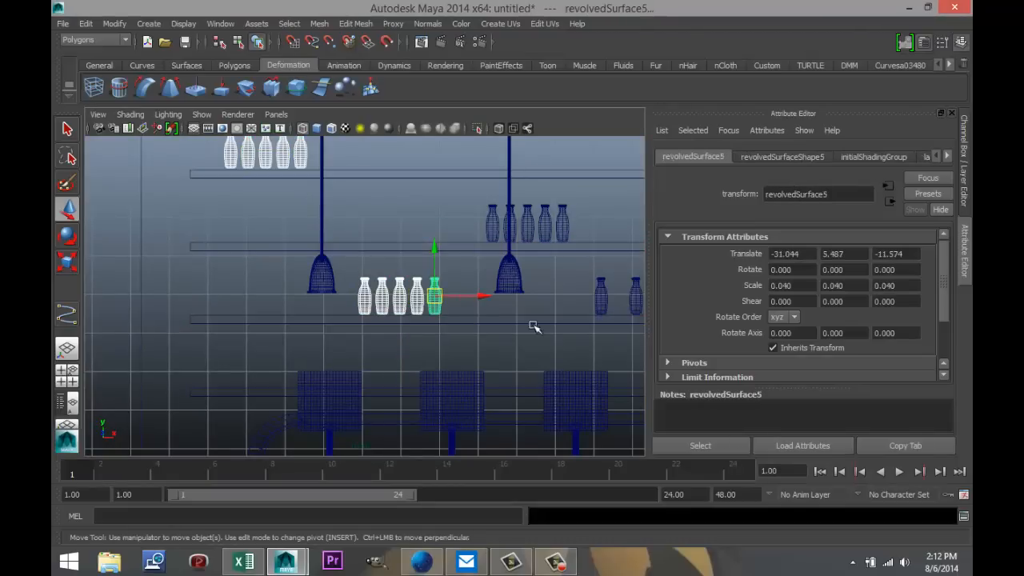
# Add the five bottles on the second shelf and the two separate bottles on the third shelf to the selection.
pyautogui.keyDown('shift'); pyautogui.click(491, 231); pyautogui.keyUp('shift')
pyautogui.keyDown('shift'); pyautogui.click(528, 231); pyautogui.keyUp('shift')
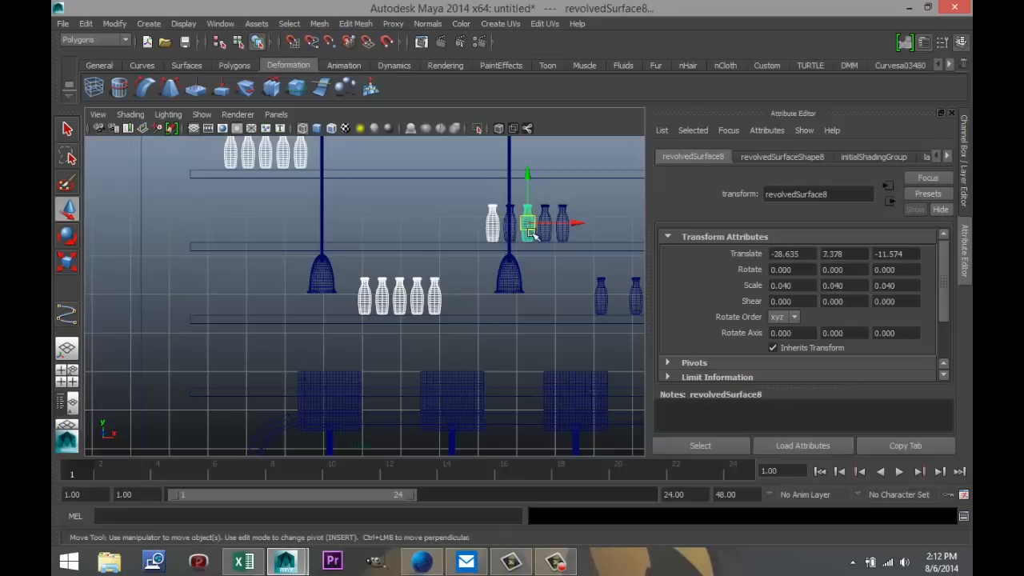
pyautogui.keyDown('shift'); pyautogui.click(546, 234); pyautogui.keyUp('shift')
pyautogui.keyDown('shift'); pyautogui.click(560, 240); pyautogui.keyUp('shift')
pyautogui.keyDown('shift'); pyautogui.click(516, 227); pyautogui.keyUp('shift')
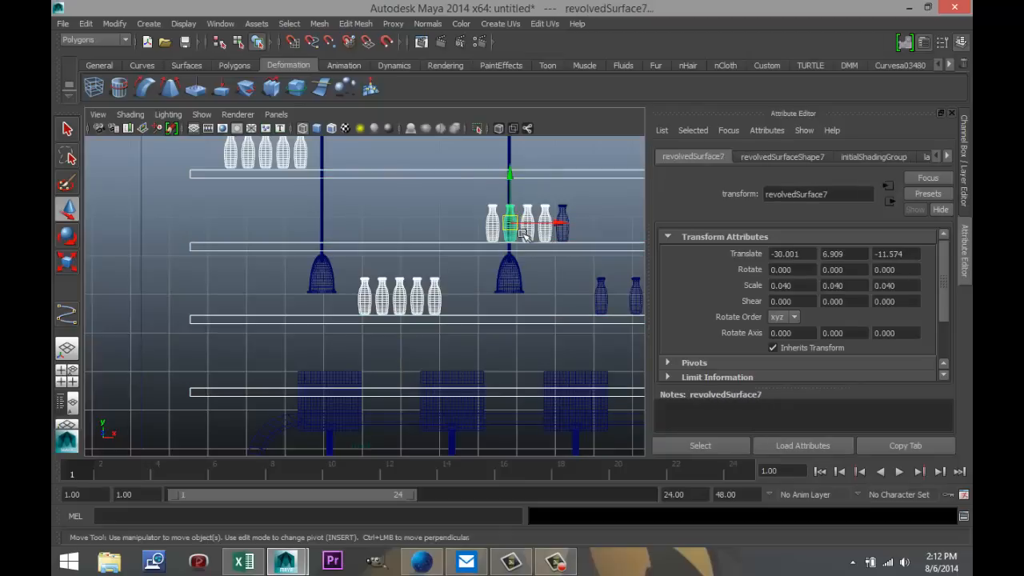
pyautogui.click(552, 250)
pyautogui.click(600, 298)
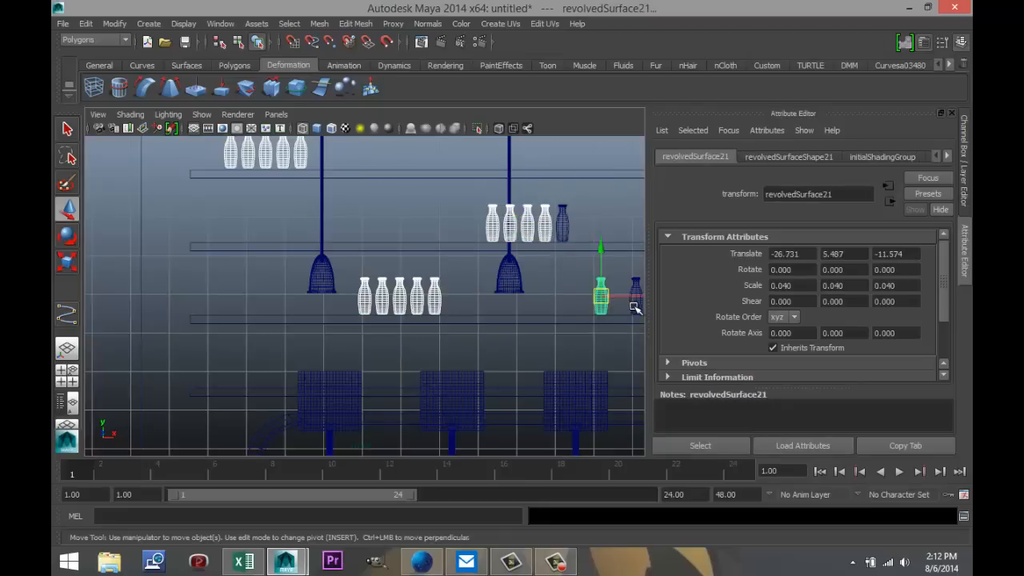
pyautogui.click(634, 302)
pyautogui.click(561, 222)
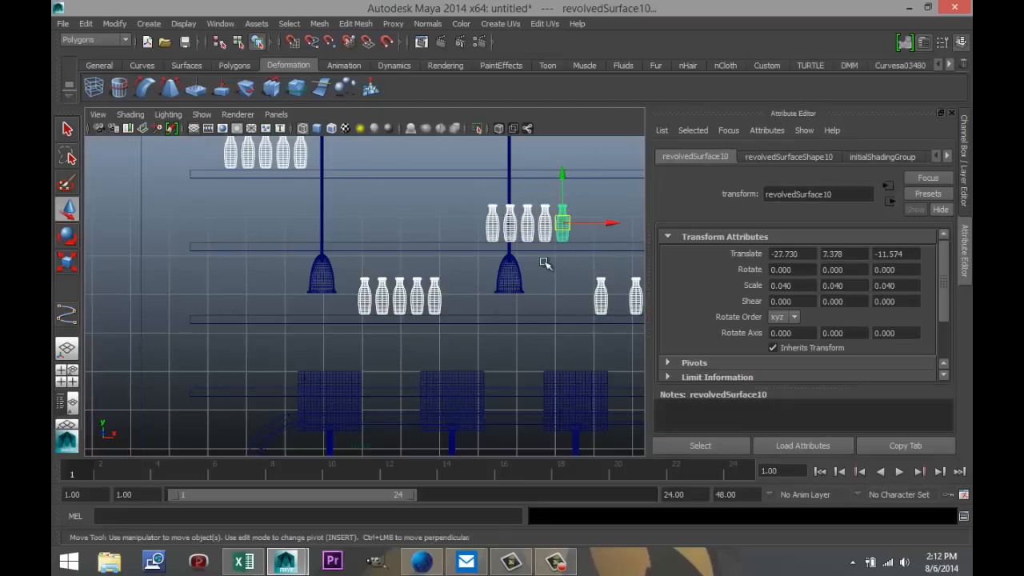
# Add the three bottles at the right end of the top shelf to the selection, without the shelves.
pyautogui.keyDown('alt'); pyautogui.moveTo(508, 260); pyautogui.dragTo(245, 294, button='middle'); pyautogui.keyUp('alt')
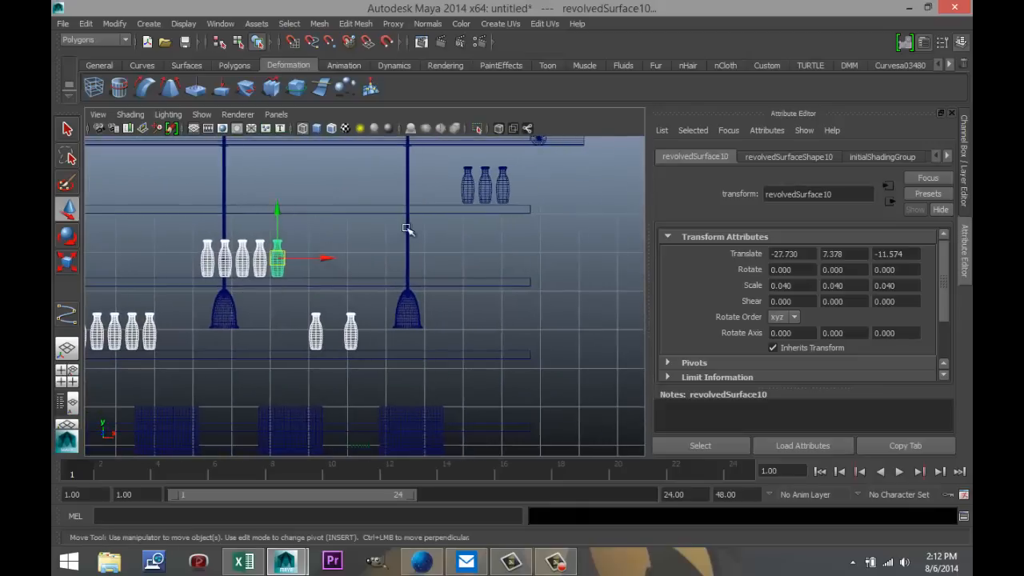
pyautogui.keyDown('shift'); pyautogui.click(467, 187); pyautogui.keyUp('shift')
pyautogui.keyDown('shift'); pyautogui.click(485, 192); pyautogui.keyUp('shift')
pyautogui.keyDown('shift'); pyautogui.click(502, 209); pyautogui.keyUp('shift')
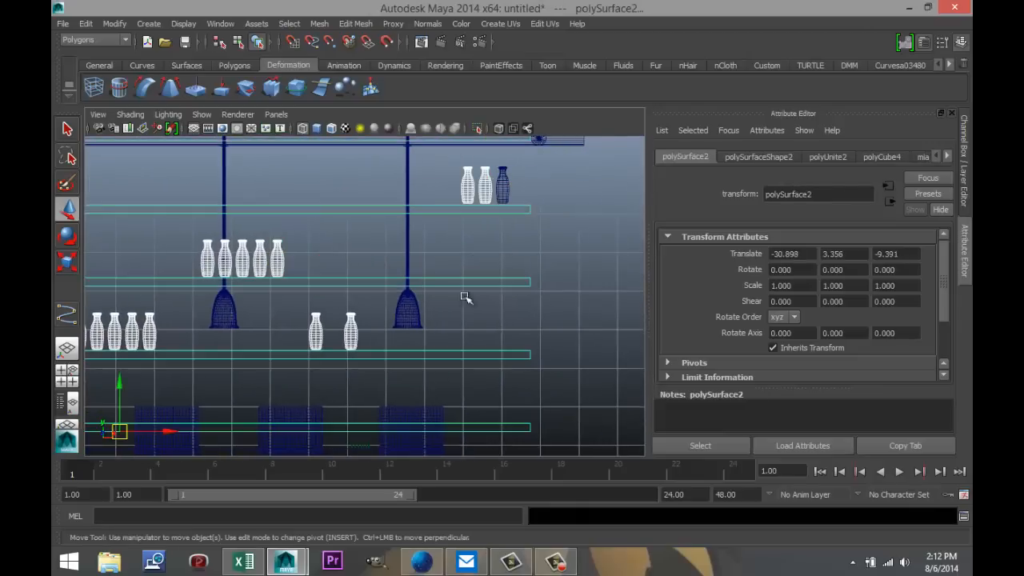
pyautogui.keyDown('shift'); pyautogui.click(511, 211); pyautogui.keyUp('shift')
pyautogui.keyDown('shift'); pyautogui.click(506, 195); pyautogui.keyUp('shift')
pyautogui.scroll(-5, 505, 265)
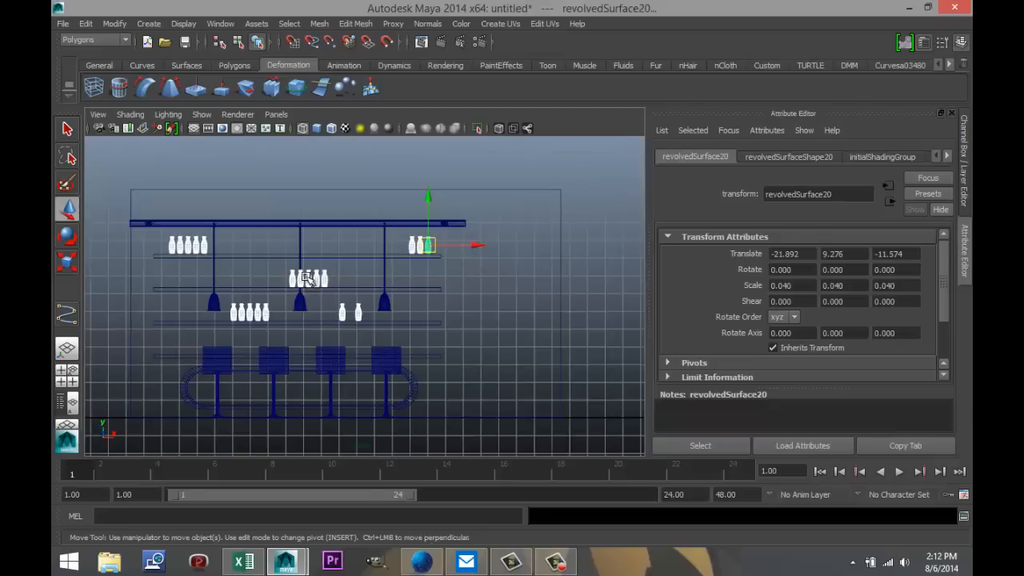
# Assign a new mia_material_x material to all selected bottles and replace its settings with the GlassSolid preset.
pyautogui.moveTo(306, 278); pyautogui.dragTo(335, 502, button='right')
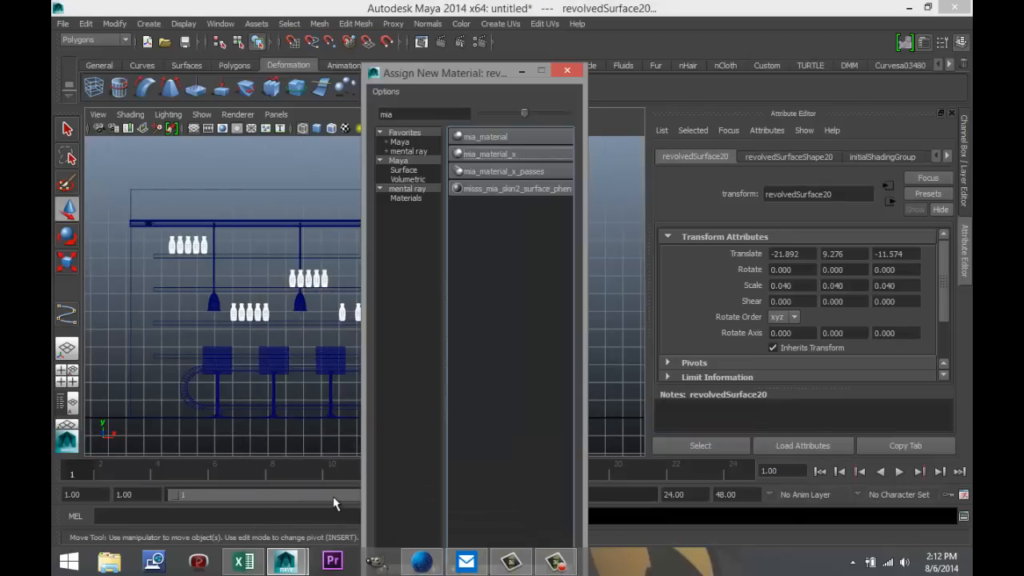
pyautogui.click(516, 155)
pyautogui.click(932, 196)
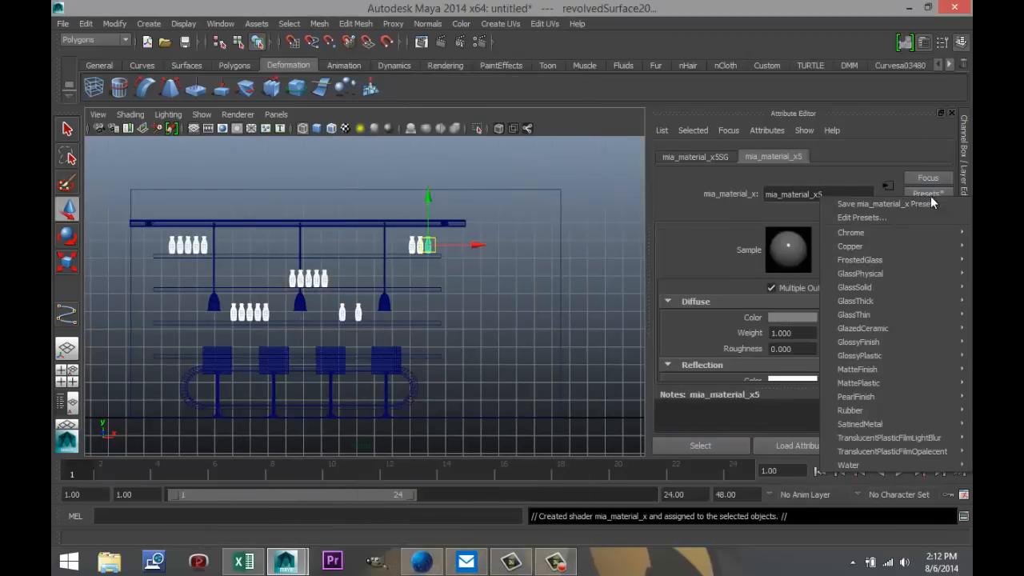
pyautogui.moveTo(881, 316)
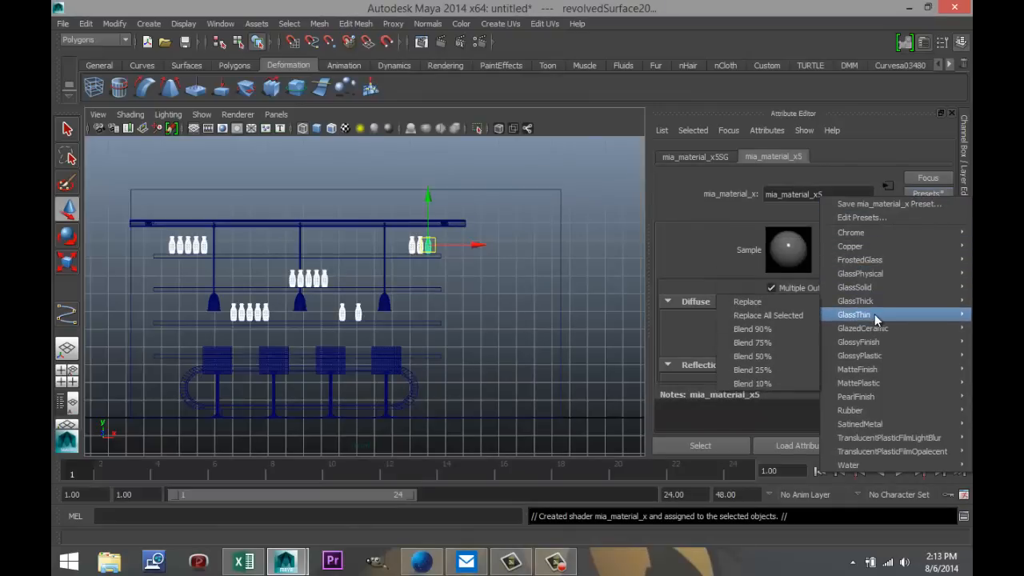
pyautogui.moveTo(861, 287)
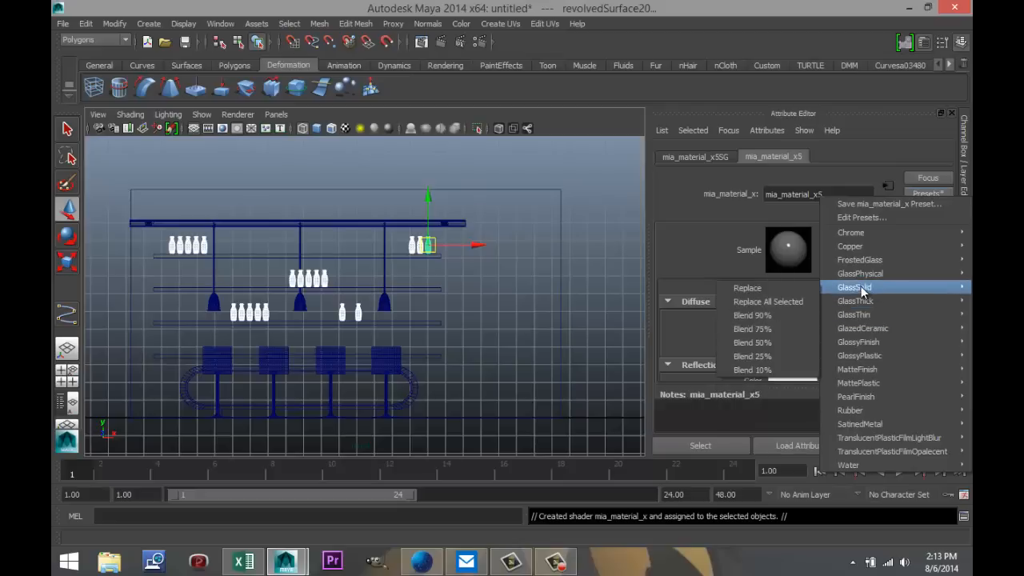
pyautogui.click(791, 289)
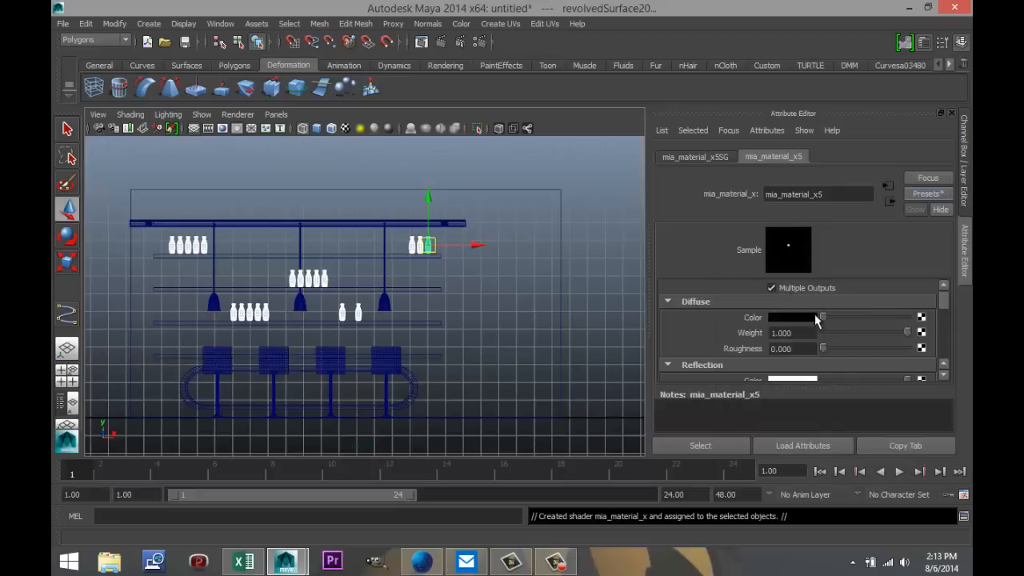
# Set the diffuse color of the bottles' material to green and return to the four-view layout.
pyautogui.click(794, 318)
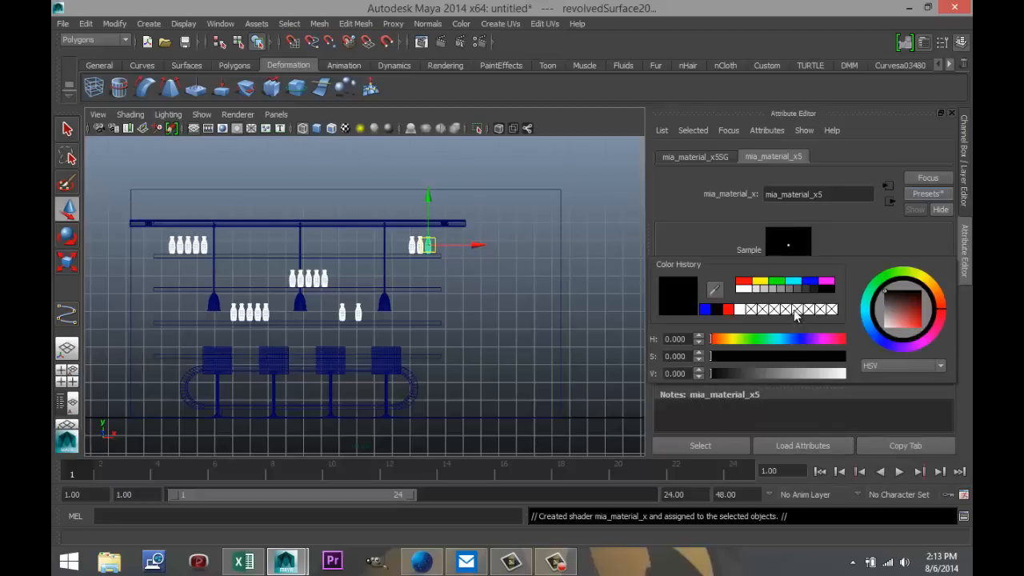
pyautogui.click(779, 284)
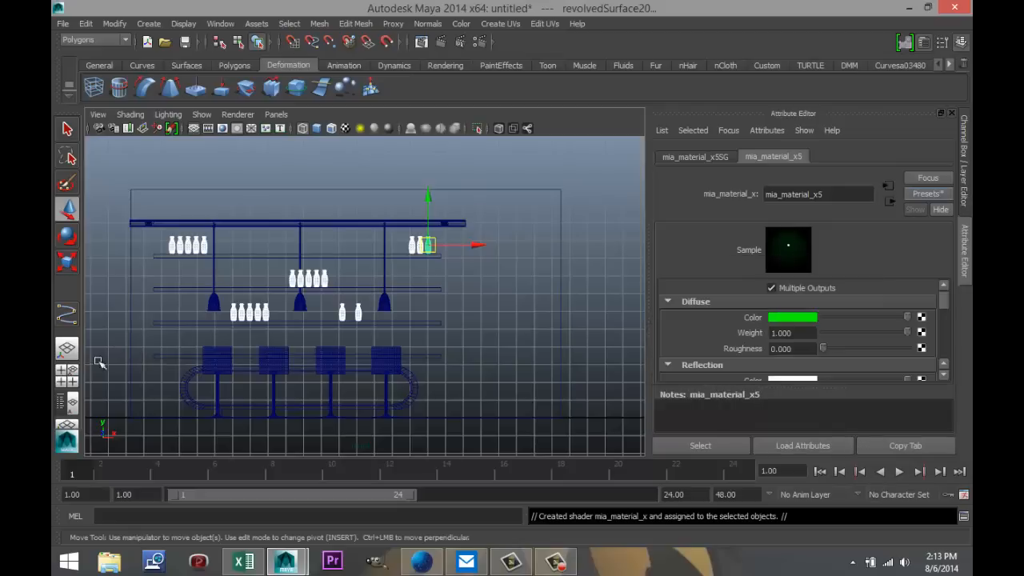
pyautogui.click(67, 374)
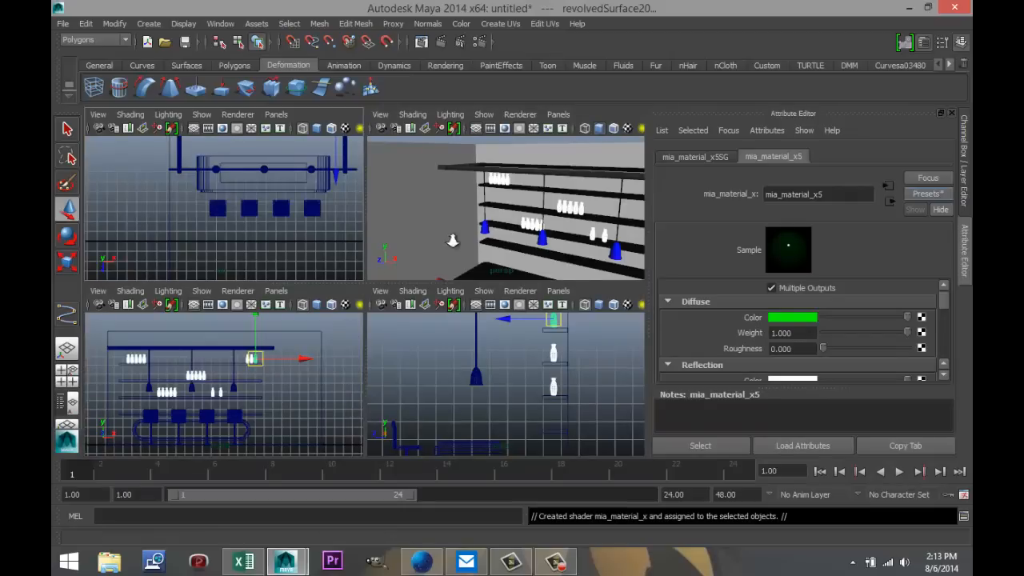
# Select the three small ceiling caps where the hanging lamps' cords meet the overhead frame.
pyautogui.scroll(-3, 451, 237)
pyautogui.press('space')
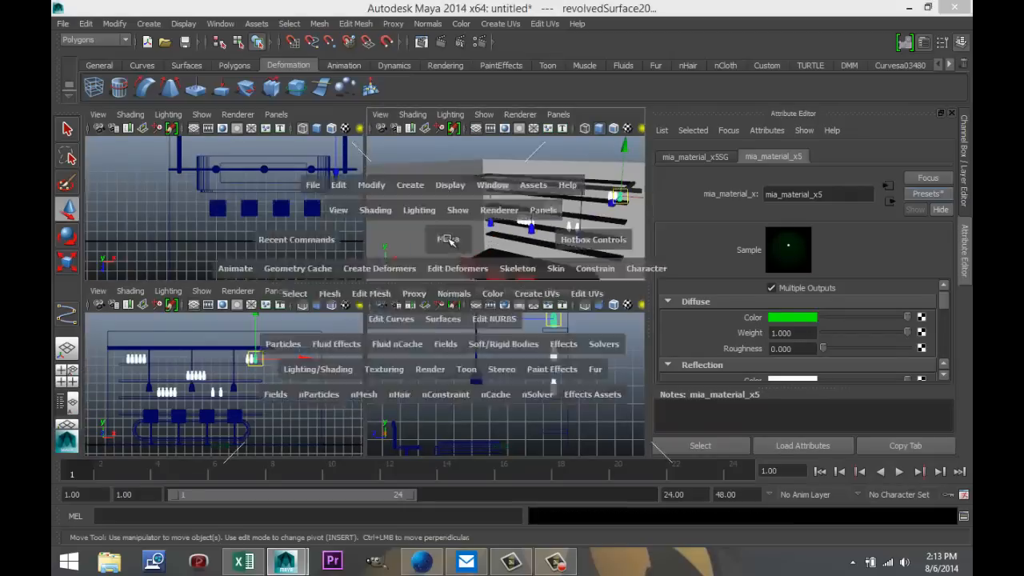
pyautogui.moveTo(380, 294)
pyautogui.keyDown('alt'); pyautogui.mouseDown()
pyautogui.moveTo(435, 256)
pyautogui.moveTo(379, 309)
pyautogui.mouseUp(); pyautogui.keyUp('alt')
pyautogui.keyDown('alt'); pyautogui.moveTo(310, 407); pyautogui.dragTo(528, 144, button='middle'); pyautogui.keyUp('alt')
pyautogui.scroll(10, 509, 296)
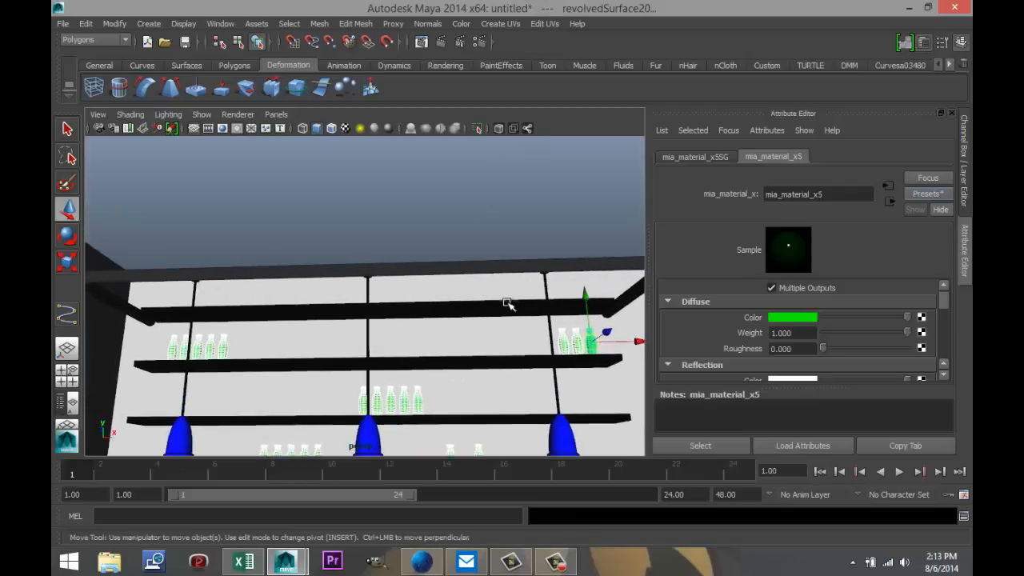
pyautogui.keyDown('alt'); pyautogui.moveTo(510, 300); pyautogui.dragTo(482, 296, button='middle'); pyautogui.keyUp('alt')
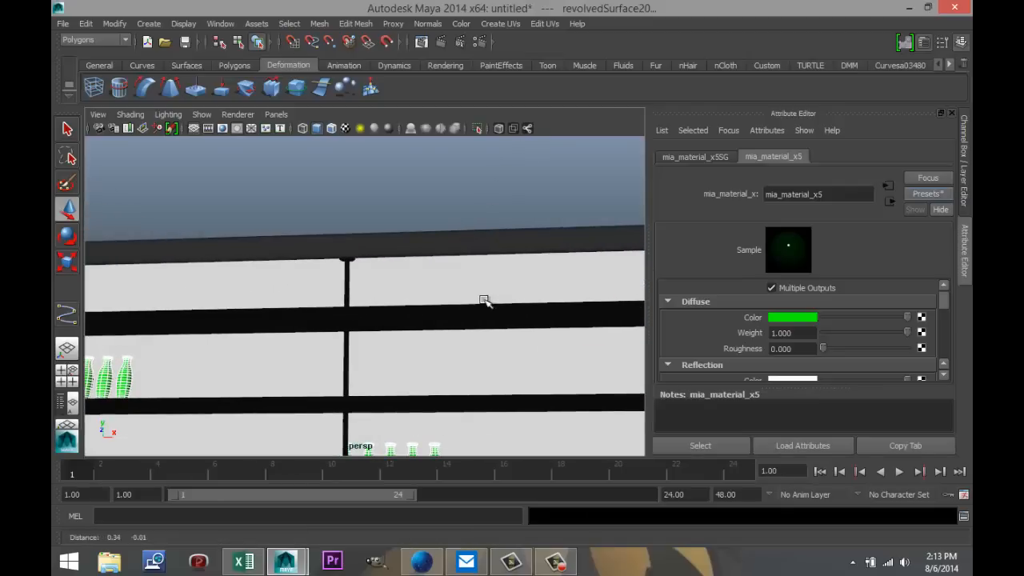
pyautogui.click(349, 258)
pyautogui.scroll(-5, 230, 328)
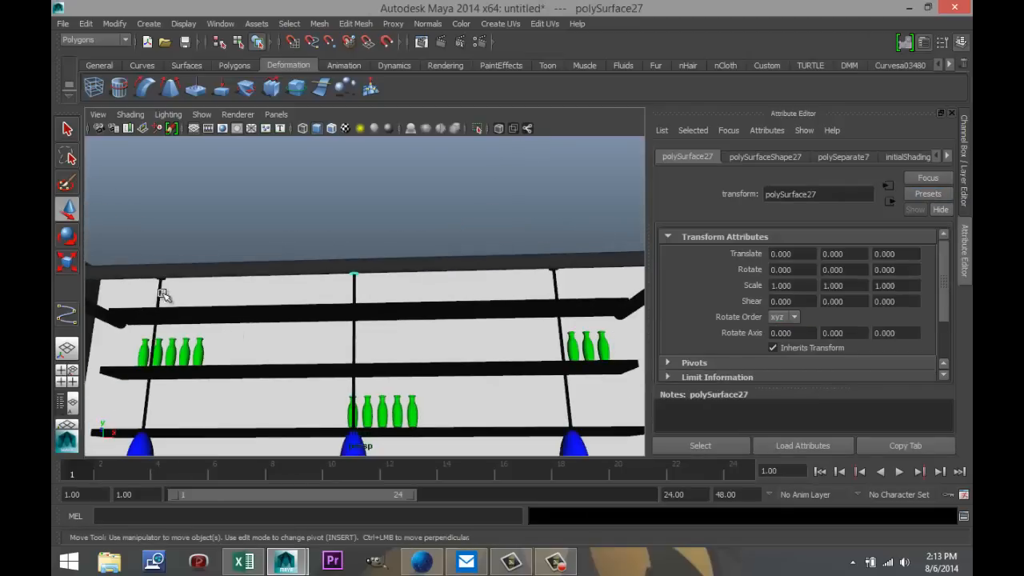
pyautogui.click(163, 280)
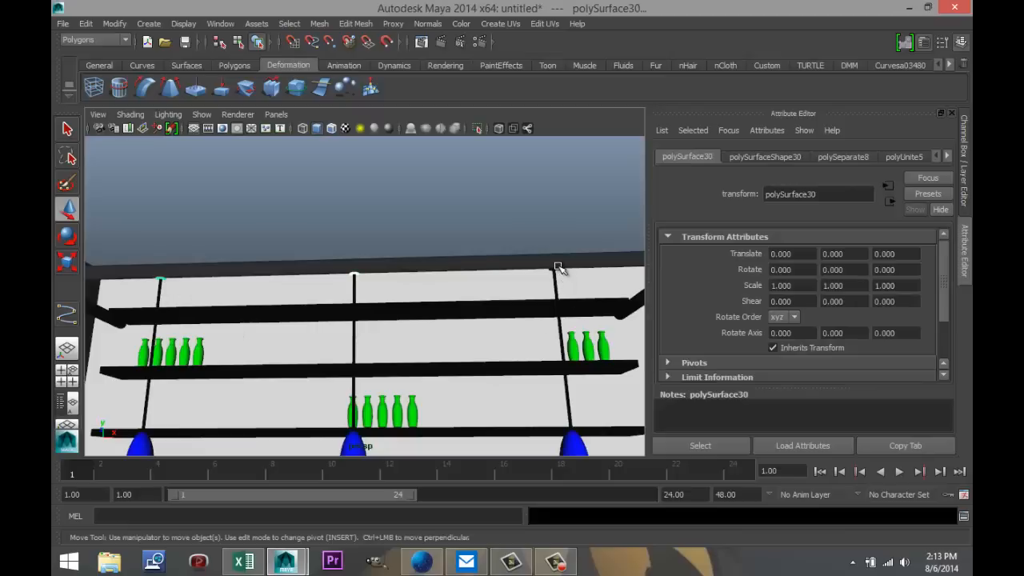
pyautogui.click(555, 270)
# Assign a new mia_material_x material to the selected lamp caps and replace its settings with the Copper preset.
pyautogui.rightClick(356, 275)
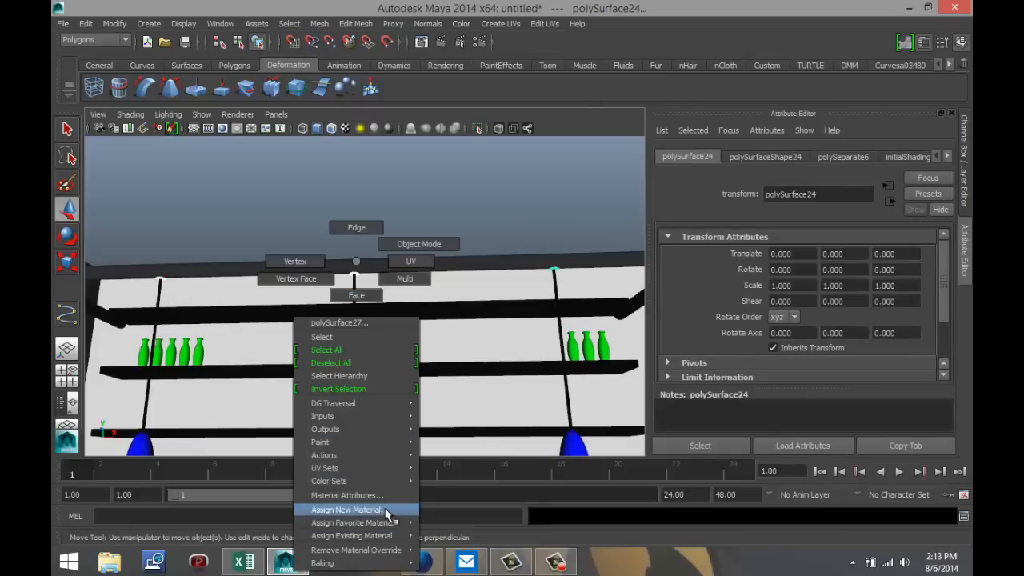
pyautogui.click(352, 510)
pyautogui.click(506, 154)
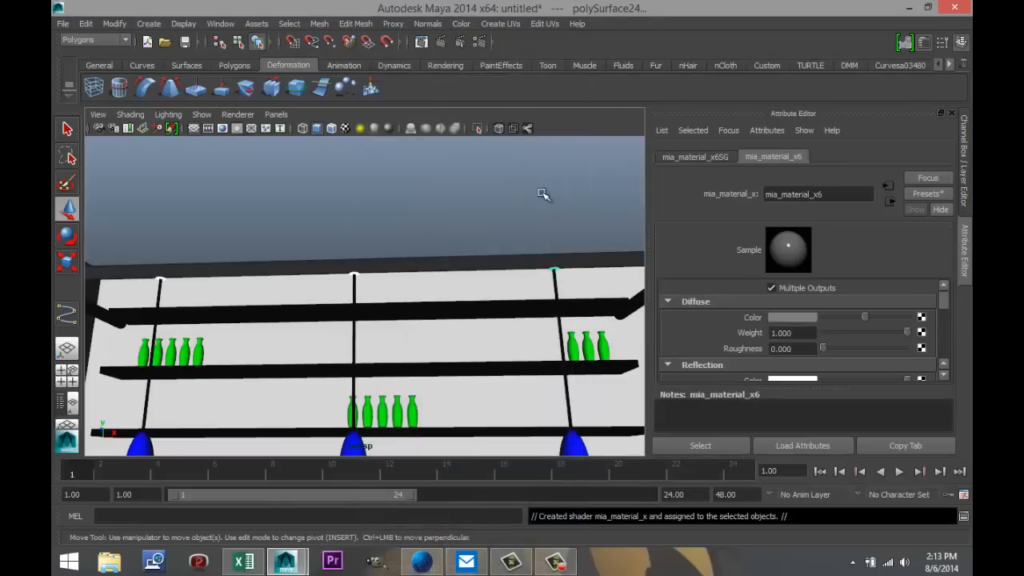
pyautogui.click(926, 195)
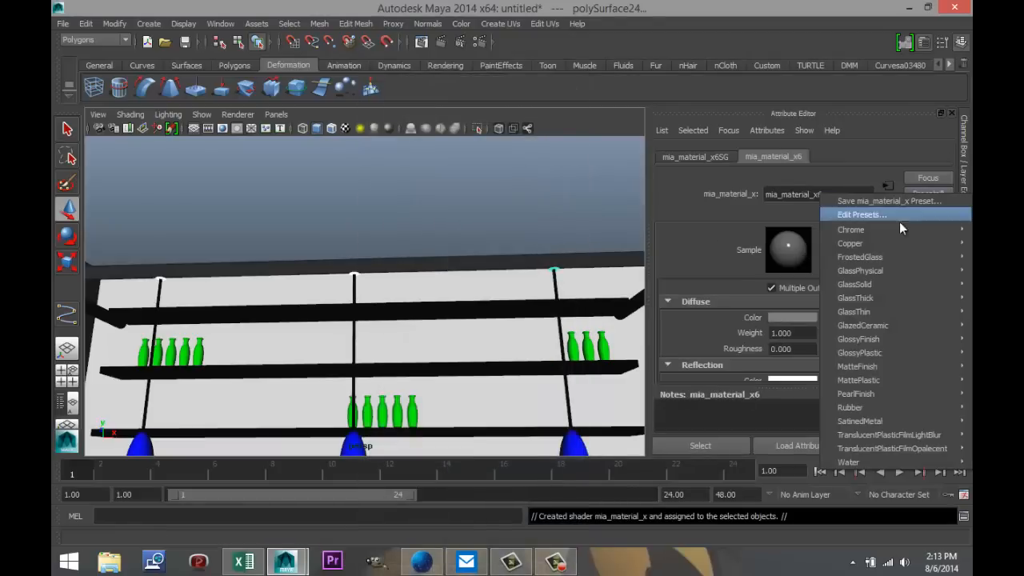
pyautogui.moveTo(871, 245)
pyautogui.moveTo(849, 243)
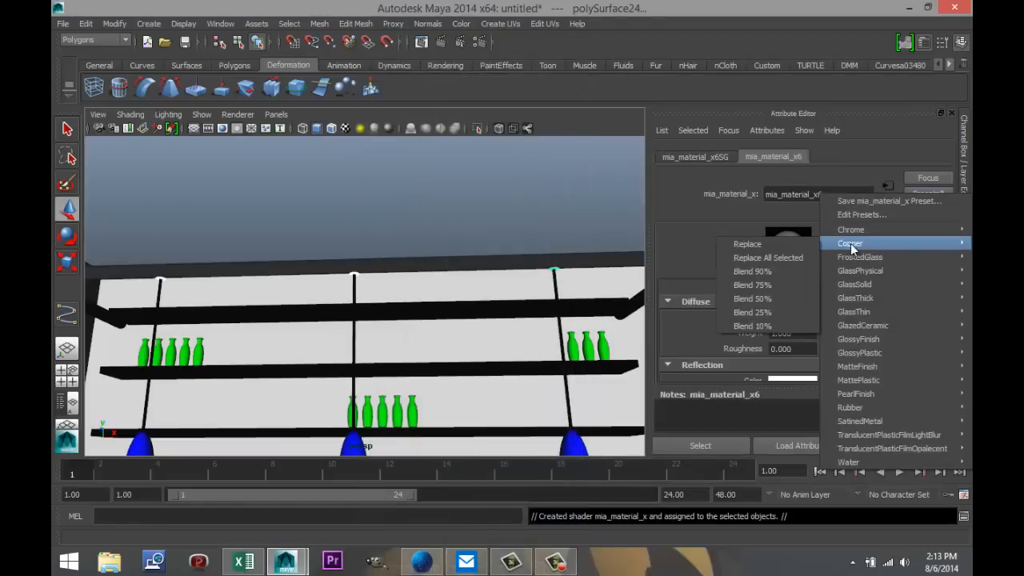
pyautogui.click(804, 245)
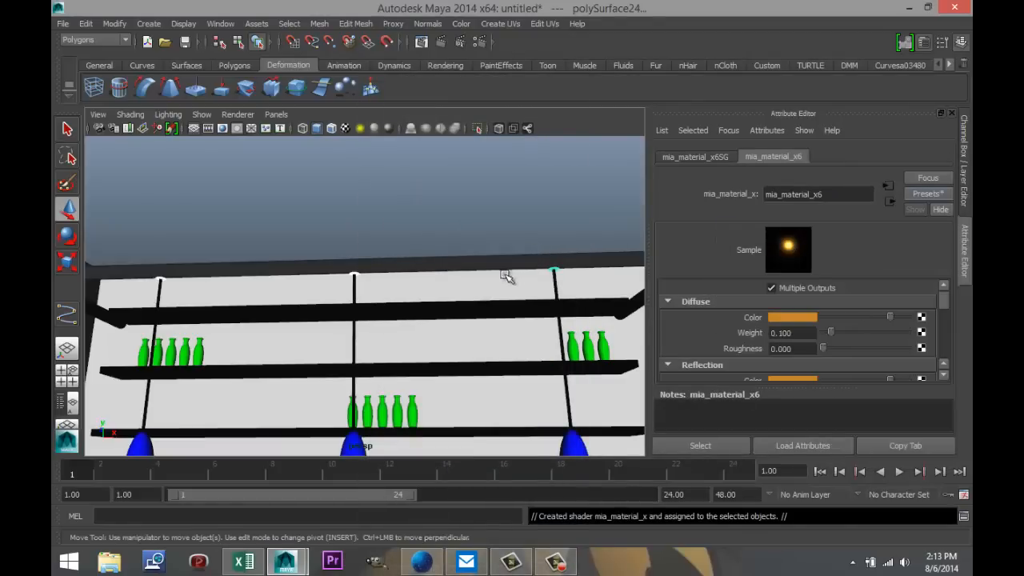
# Select the large front face of the bar counter behind the stools in face mode.
pyautogui.scroll(-6, 470, 258)
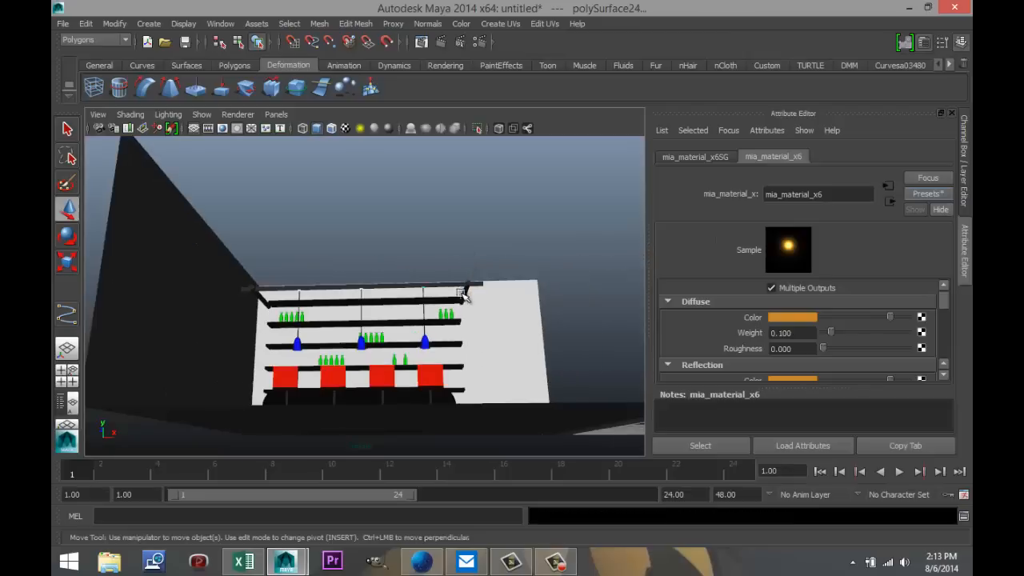
pyautogui.keyDown('alt'); pyautogui.moveTo(460, 292); pyautogui.dragTo(416, 325); pyautogui.keyUp('alt')
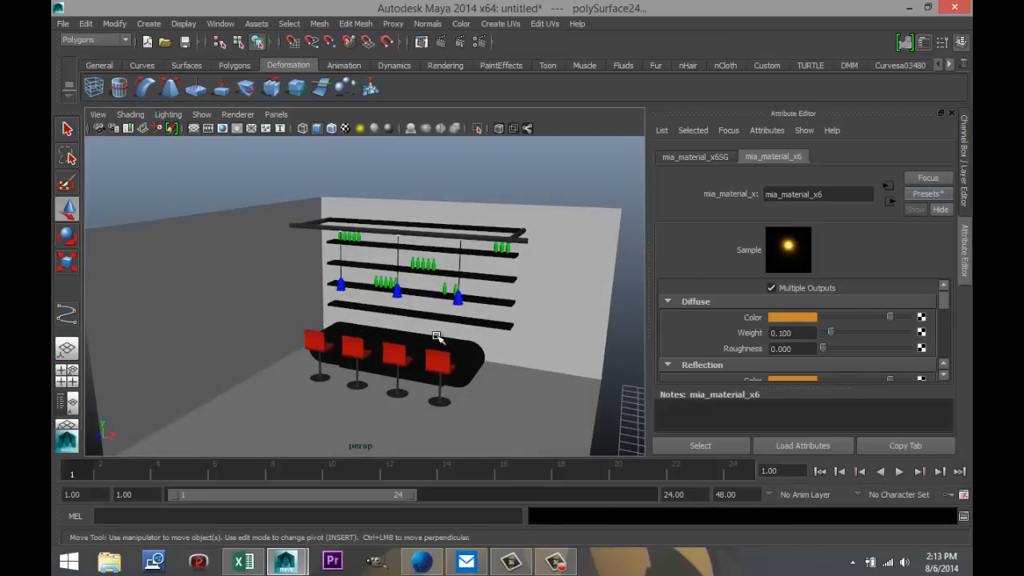
pyautogui.scroll(5, 488, 350)
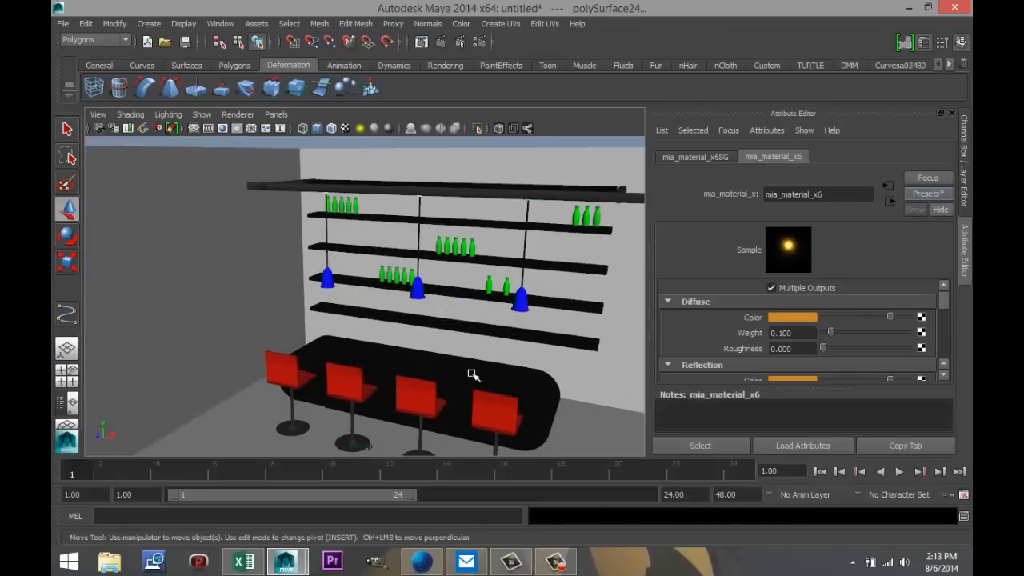
pyautogui.click(471, 374)
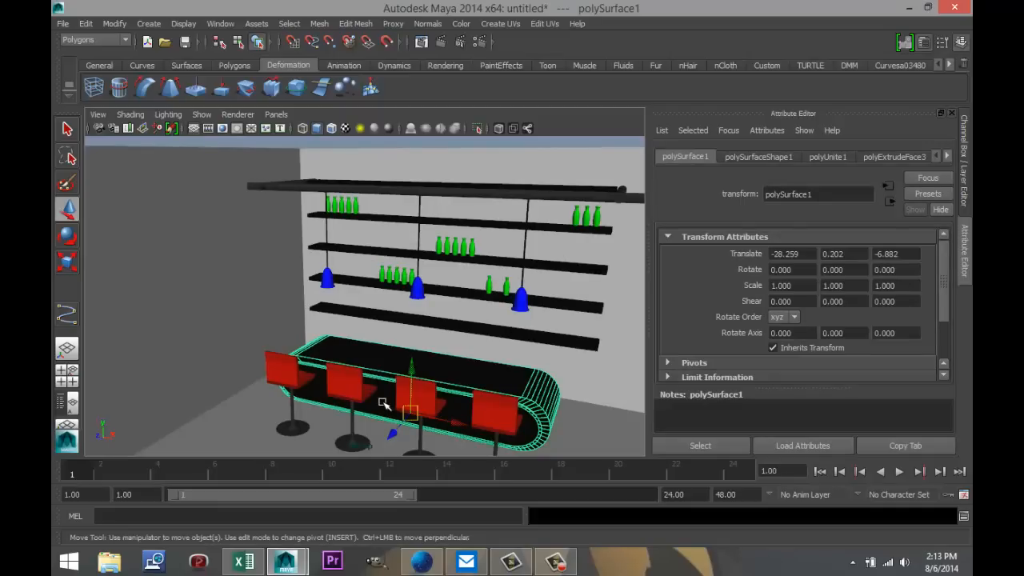
pyautogui.moveTo(383, 404); pyautogui.dragTo(390, 310, button='right')
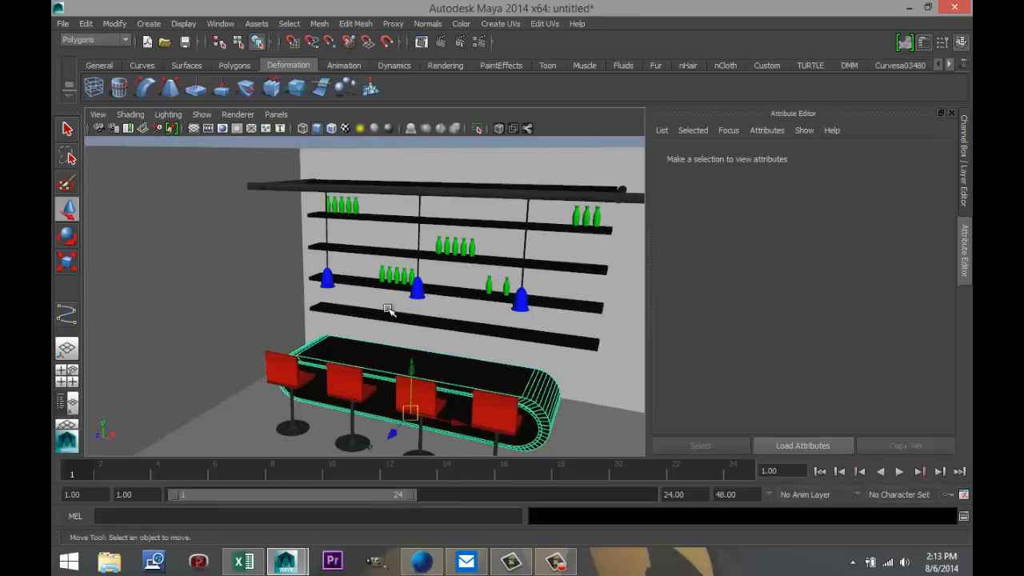
pyautogui.click(388, 410)
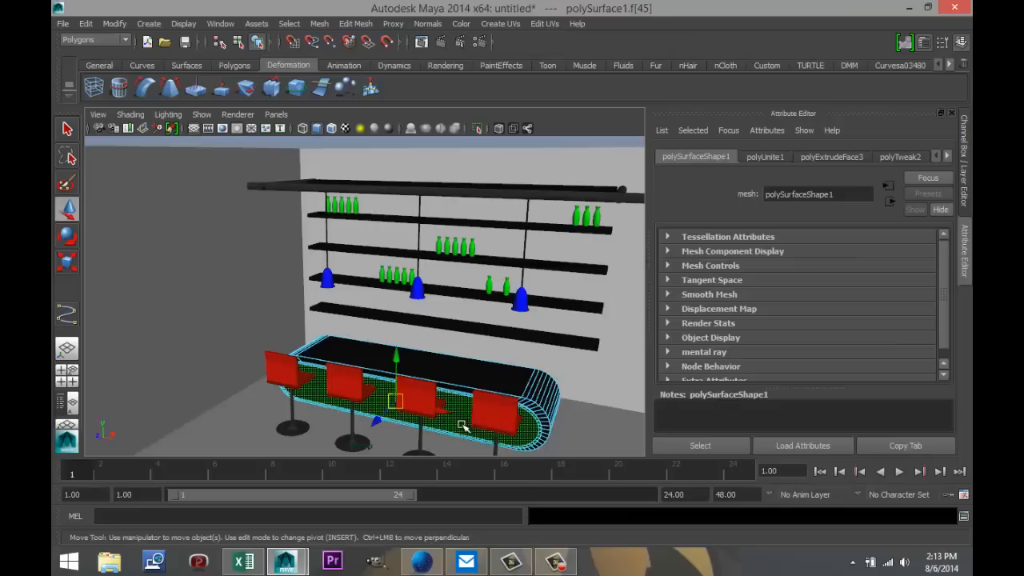
# Assign a new mia_material_x material to the counter's front face and replace its settings with the Chrome preset.
pyautogui.moveTo(462, 425); pyautogui.dragTo(469, 507, button='right')
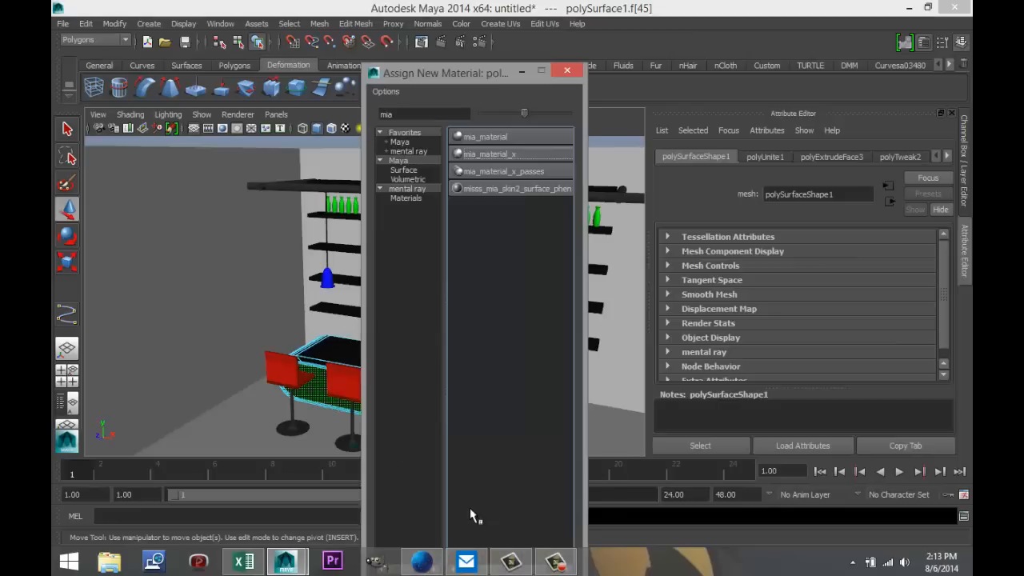
pyautogui.click(502, 157)
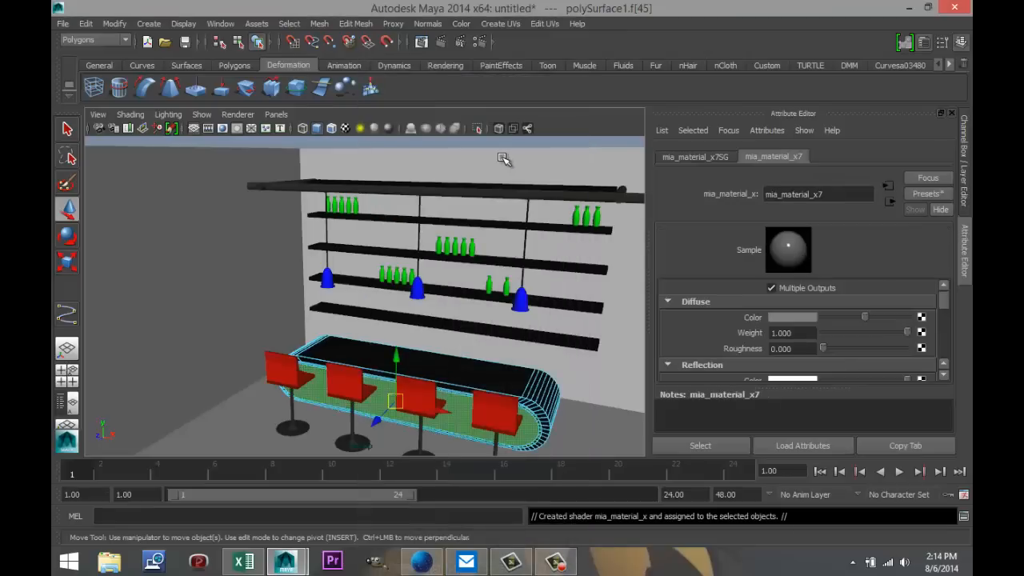
pyautogui.click(926, 194)
pyautogui.moveTo(832, 238)
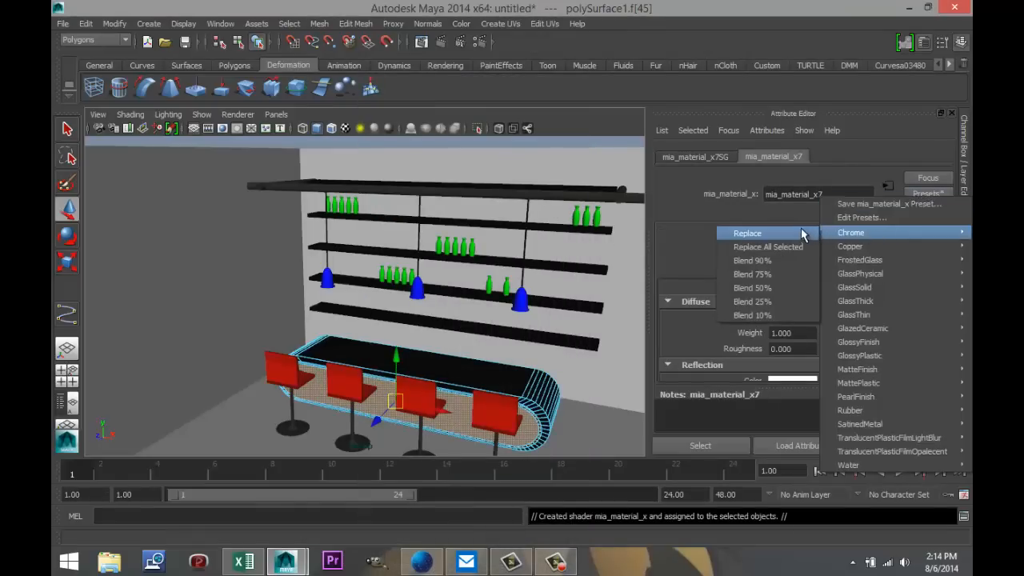
pyautogui.click(747, 233)
# Frame the whole bar scene in perspective and set the render settings to render using mental ray.
pyautogui.keyDown('alt'); pyautogui.moveTo(389, 343); pyautogui.dragTo(372, 340); pyautogui.keyUp('alt')
pyautogui.scroll(-3, 373, 340)
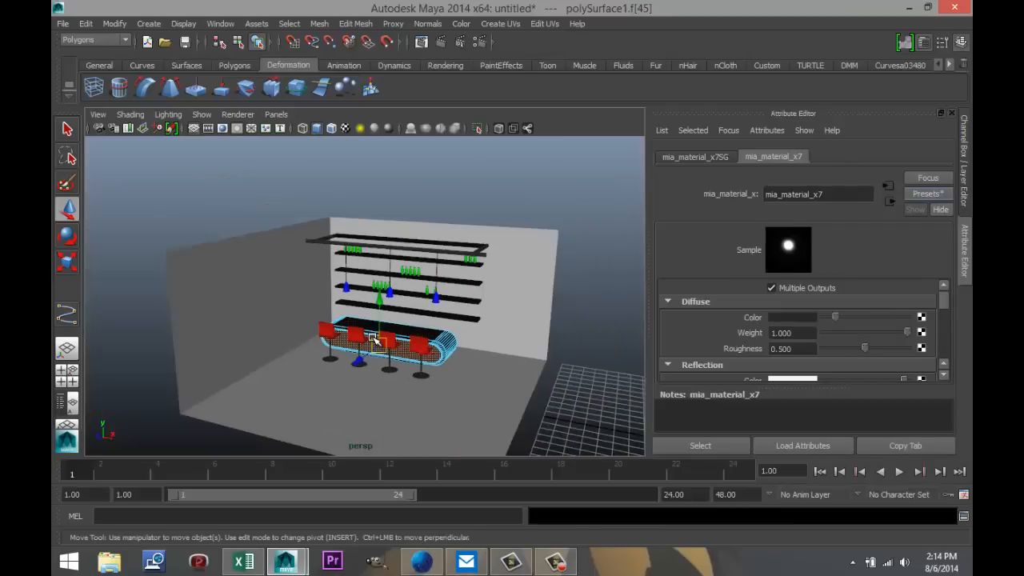
pyautogui.scroll(3, 372, 339)
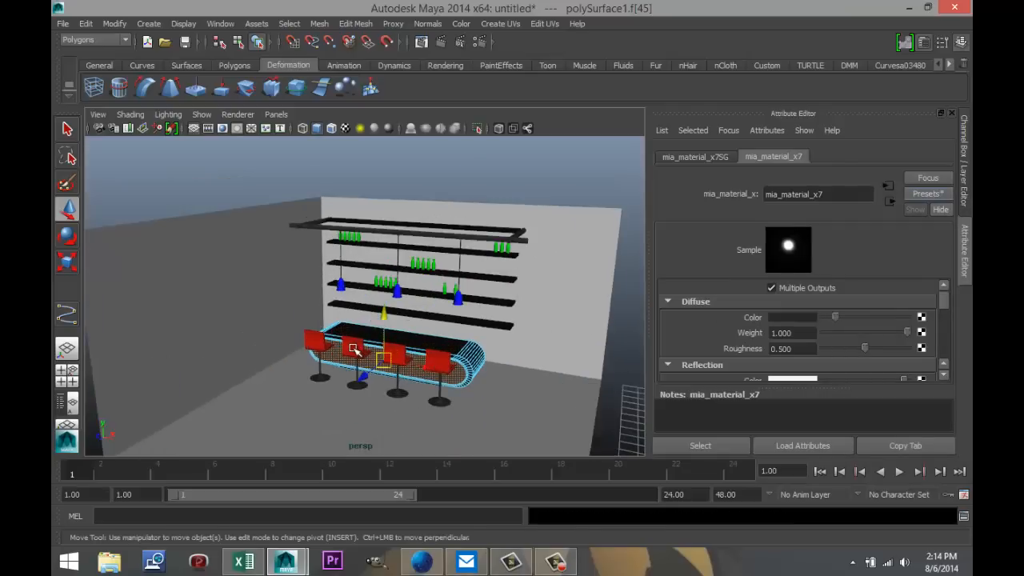
pyautogui.keyDown('alt'); pyautogui.moveTo(264, 370); pyautogui.dragTo(282, 371); pyautogui.keyUp('alt')
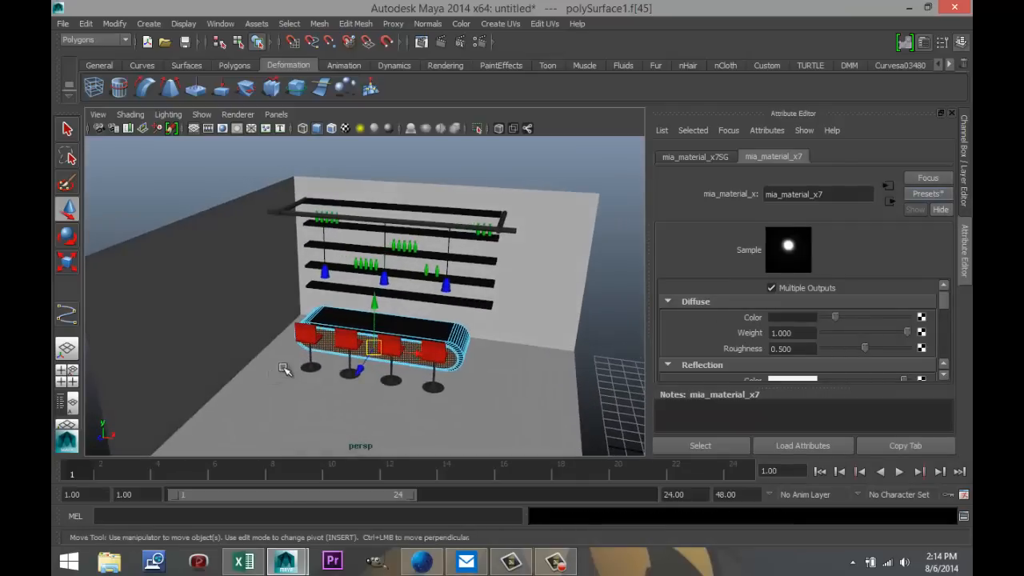
pyautogui.click(480, 44)
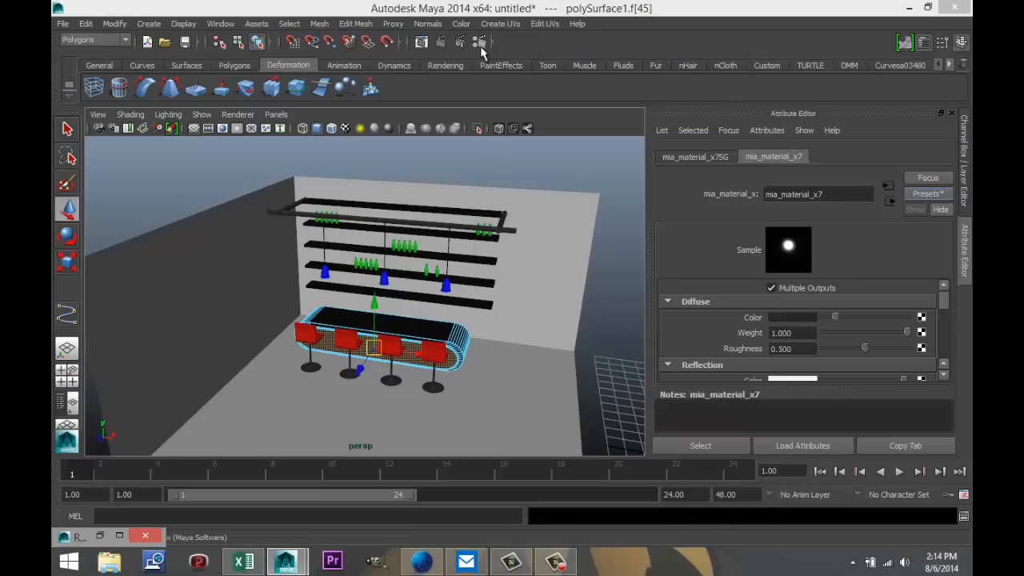
pyautogui.click(120, 535)
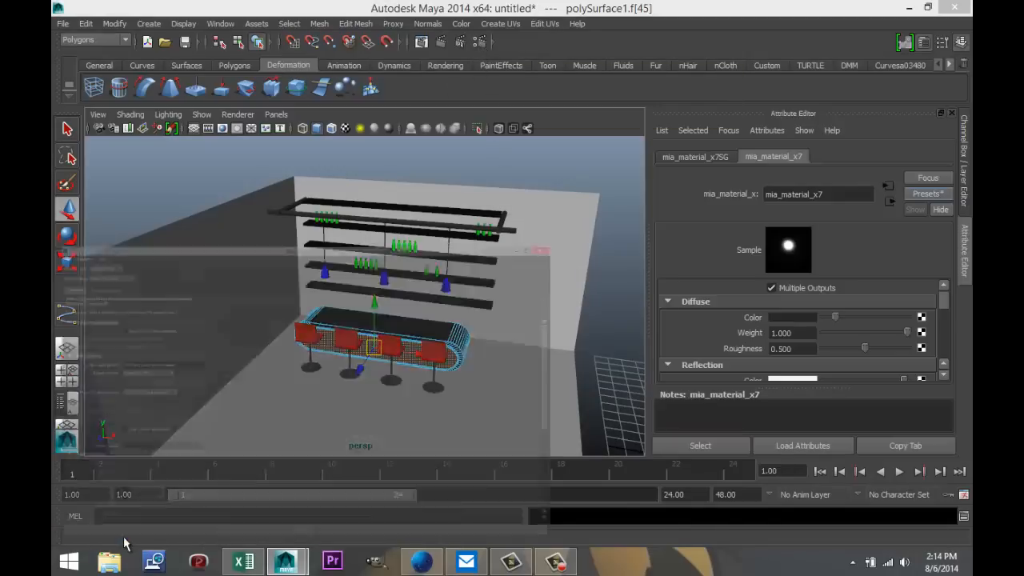
pyautogui.click(184, 61)
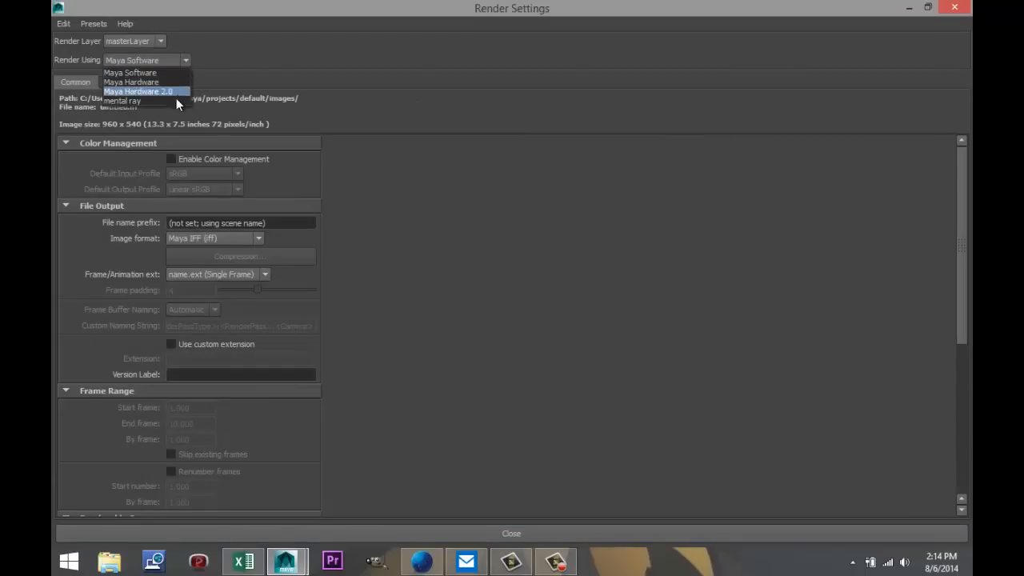
pyautogui.click(175, 99)
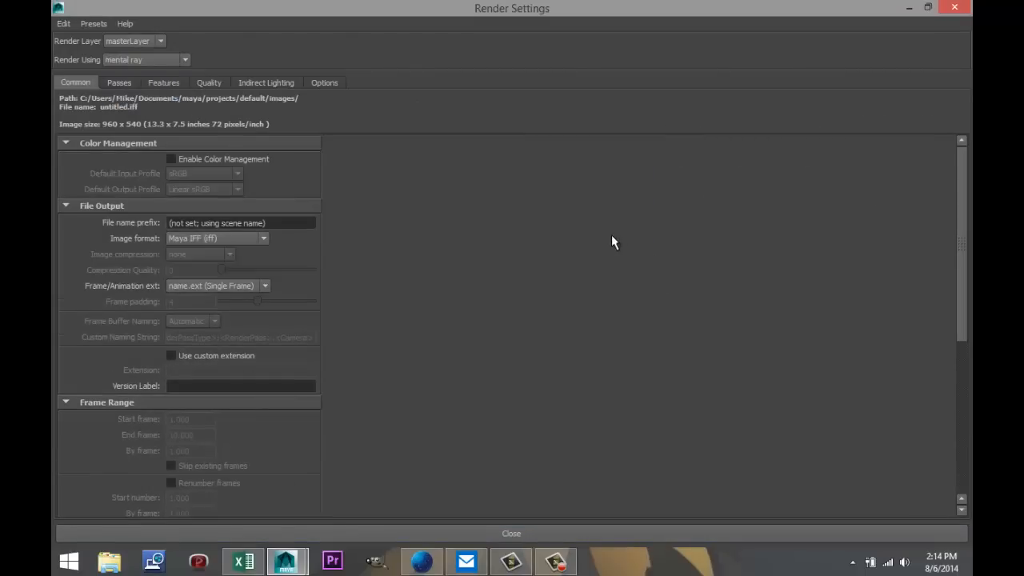
# Create an image based lighting environment in the indirect lighting settings and minimize the render settings.
pyautogui.click(272, 83)
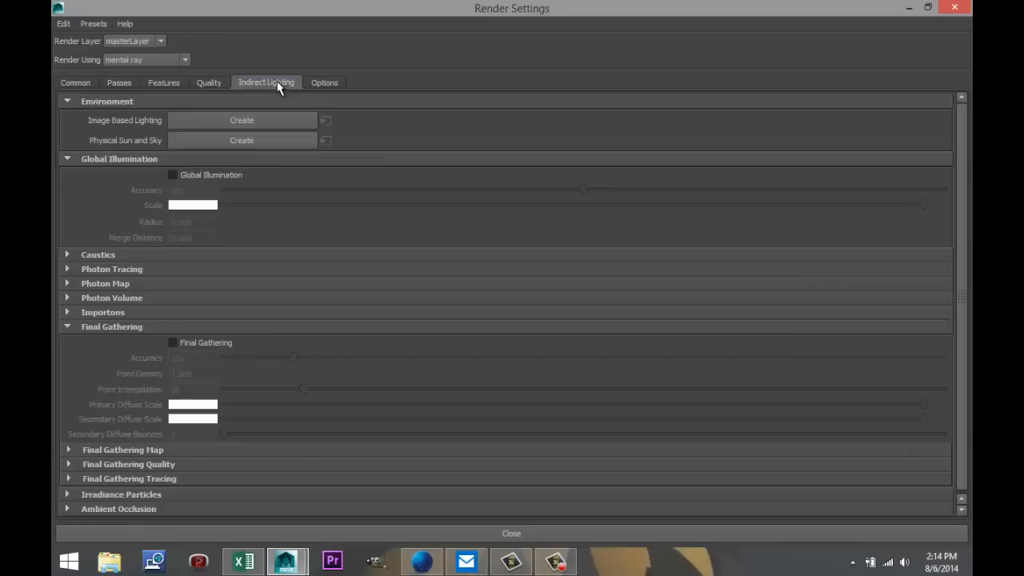
pyautogui.click(208, 122)
pyautogui.click(908, 7)
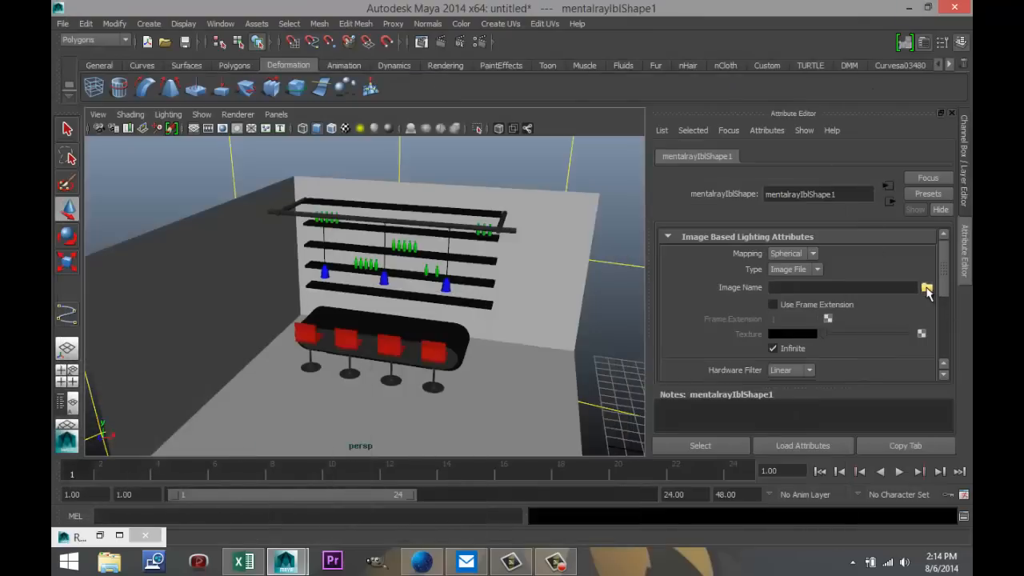
# Load Arches_E_PineTree_3k.hdr from the maya/HDRI documents folder as the image of the image based lighting environment.
pyautogui.click(926, 288)
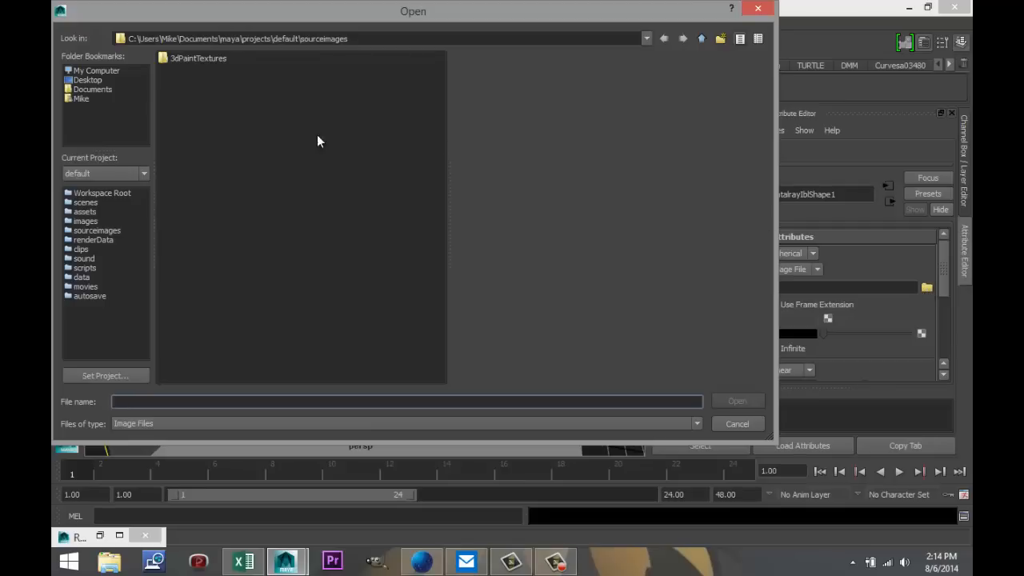
pyautogui.click(92, 90)
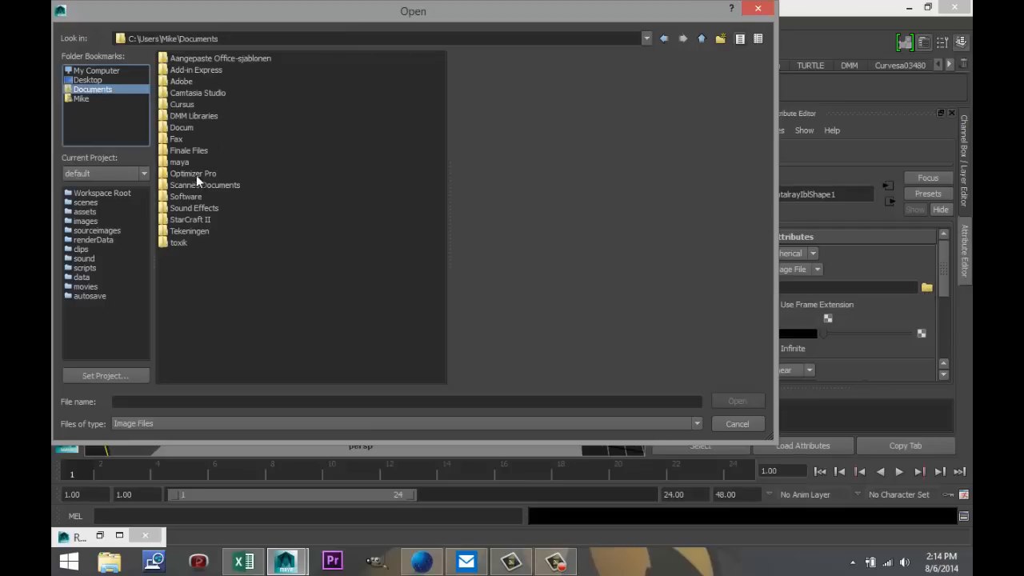
pyautogui.doubleClick(182, 160)
pyautogui.doubleClick(179, 70)
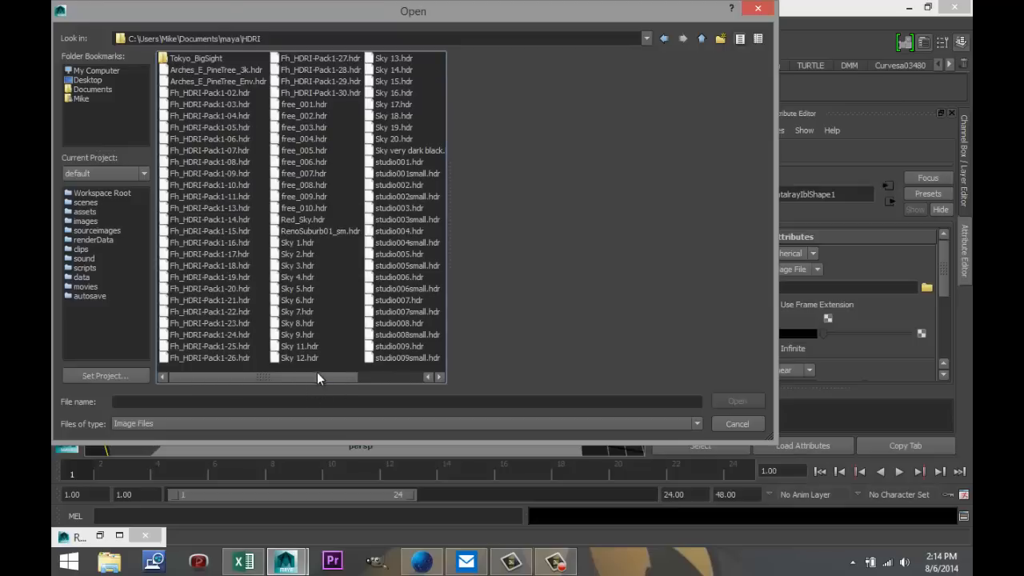
pyautogui.moveTo(317, 374); pyautogui.dragTo(382, 378)
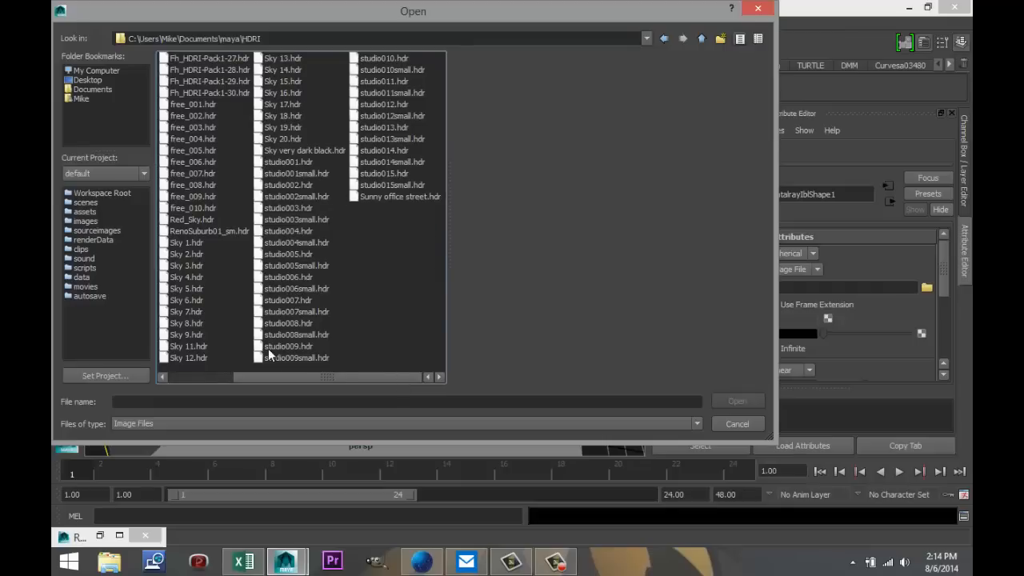
pyautogui.moveTo(344, 376); pyautogui.dragTo(278, 376)
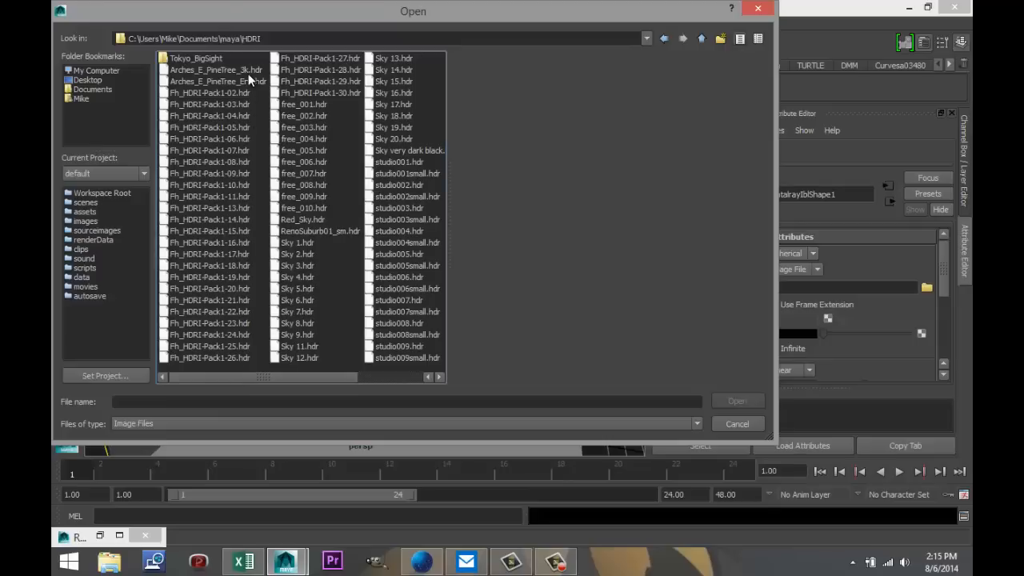
pyautogui.click(228, 82)
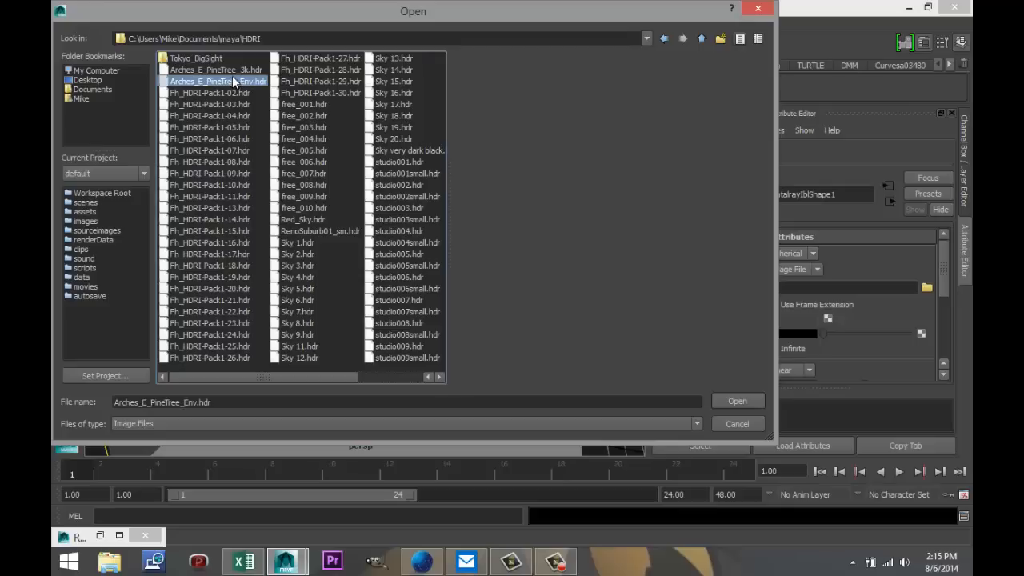
pyautogui.click(234, 71)
pyautogui.click(731, 401)
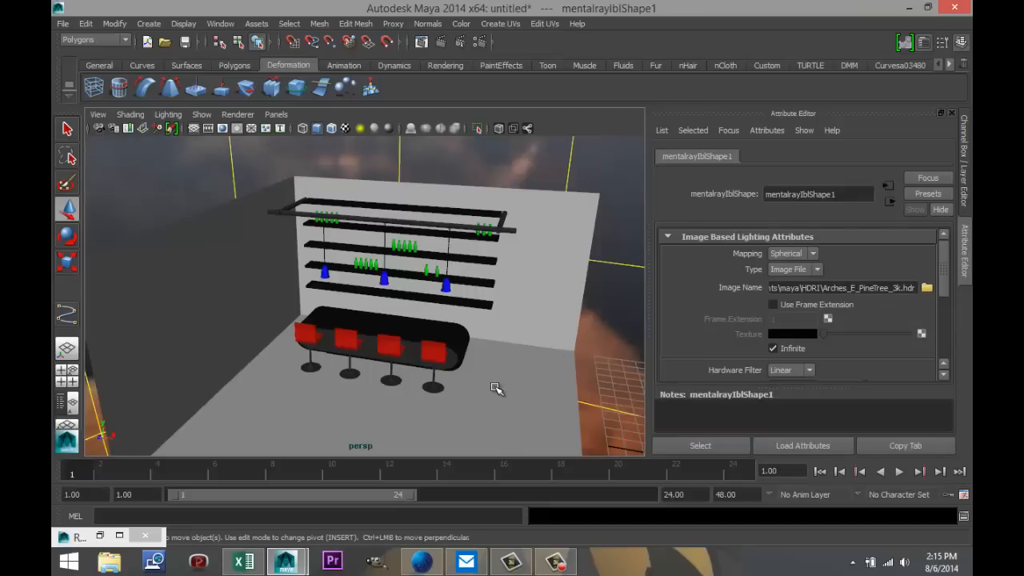
# Create a point light and raise it to about 13.6 on the Y axis.
pyautogui.scroll(2, 496, 389)
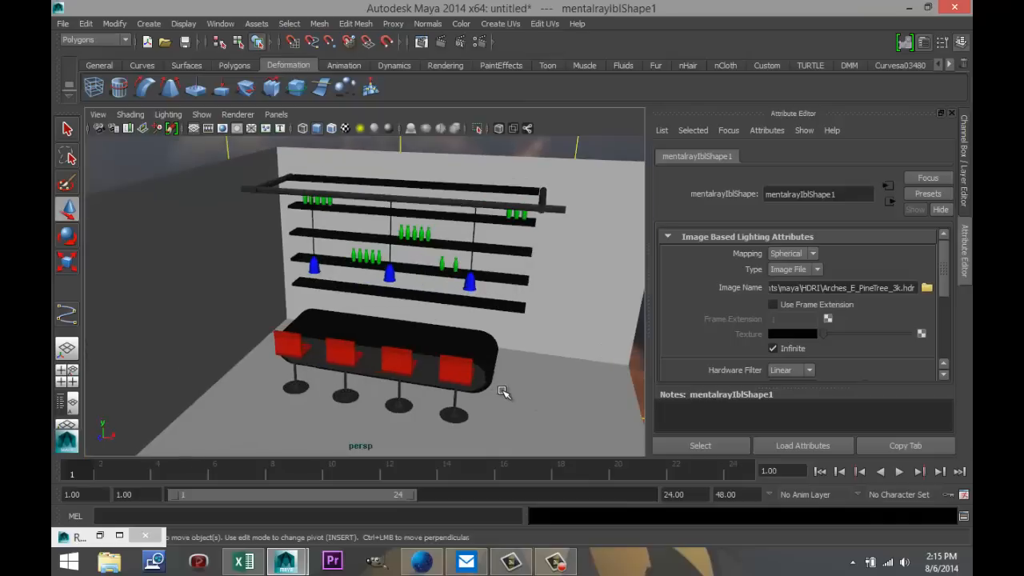
pyautogui.scroll(2, 501, 395)
pyautogui.keyDown('alt'); pyautogui.moveTo(501, 397); pyautogui.dragTo(471, 389); pyautogui.keyUp('alt')
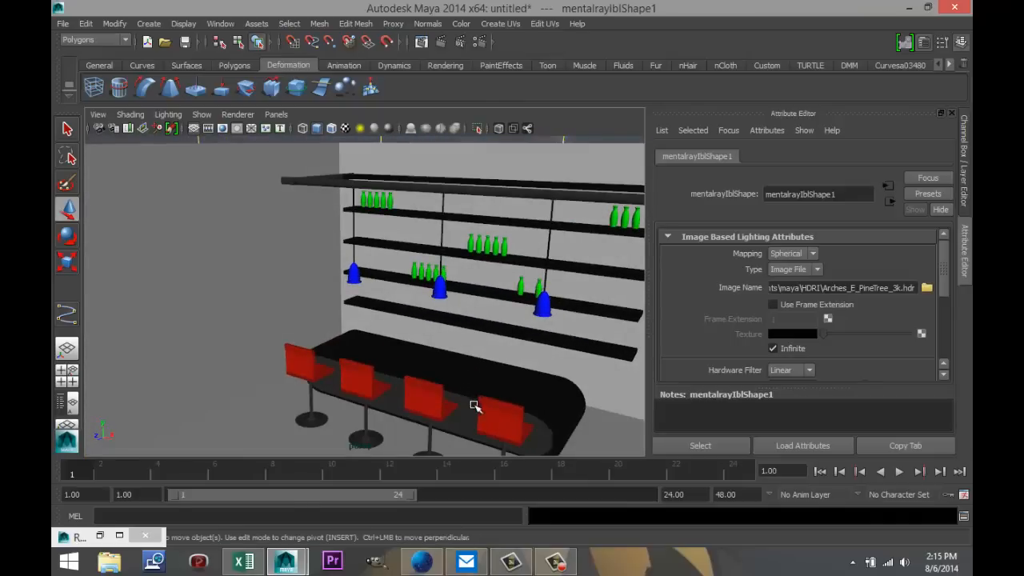
pyautogui.keyDown('alt'); pyautogui.moveTo(468, 395); pyautogui.dragTo(423, 347, button='middle'); pyautogui.keyUp('alt')
pyautogui.scroll(-5, 438, 366)
pyautogui.scroll(-3, 438, 365)
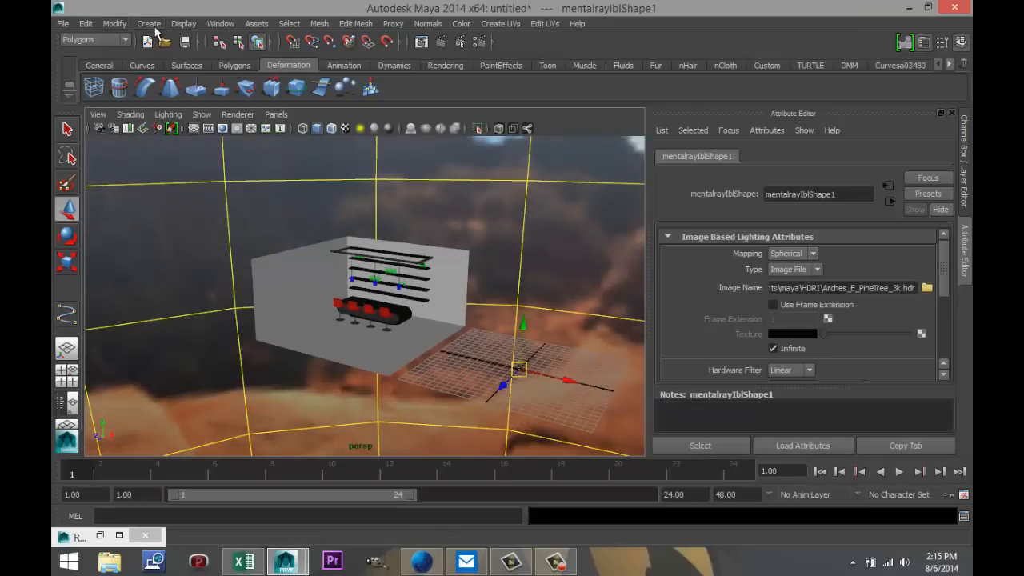
pyautogui.click(148, 23)
pyautogui.moveTo(183, 88)
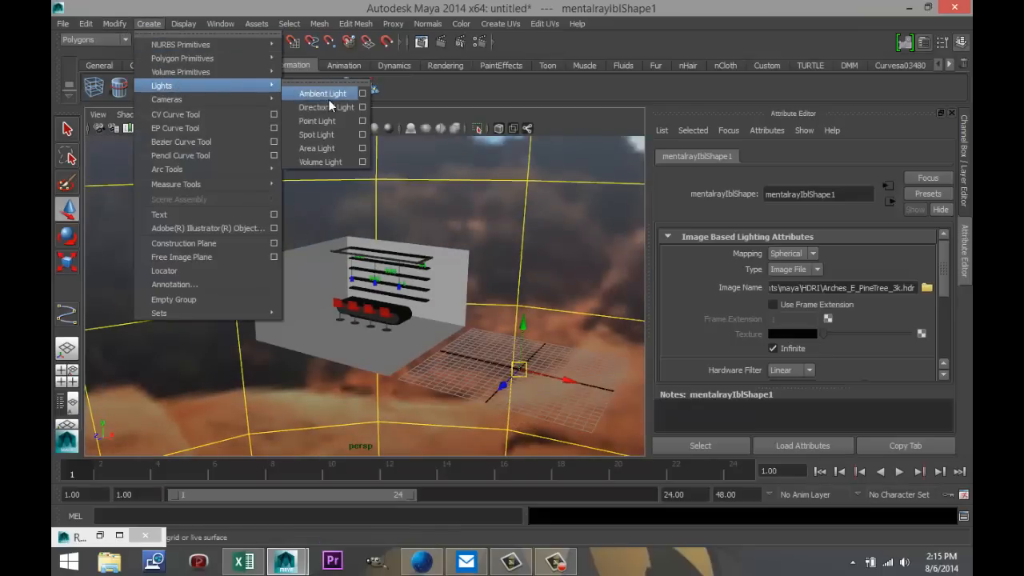
pyautogui.click(317, 121)
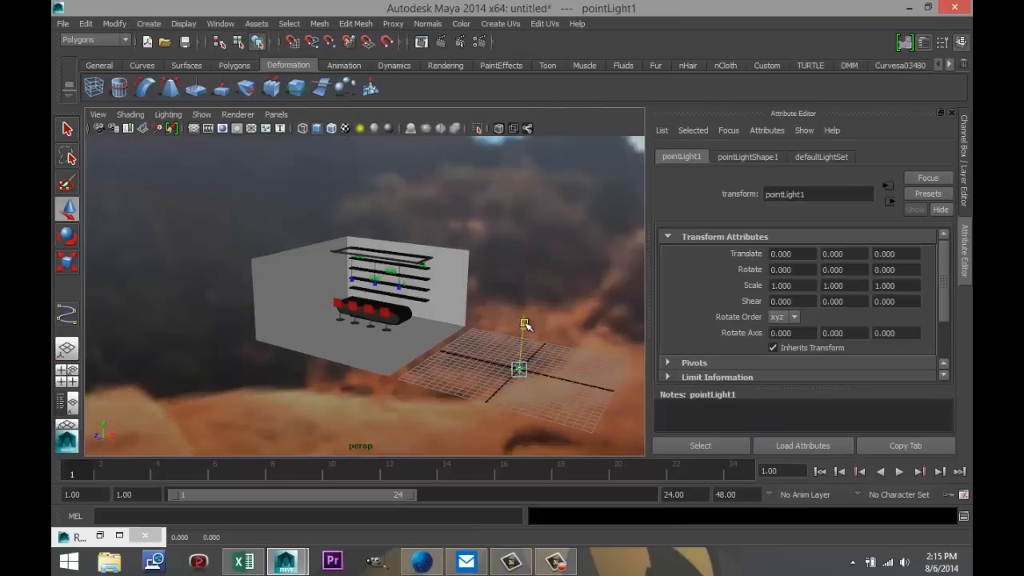
pyautogui.moveTo(520, 325); pyautogui.dragTo(531, 228)
# Move the point light along X to about -28.6 in the top view so it sits inside the room.
pyautogui.click(71, 384)
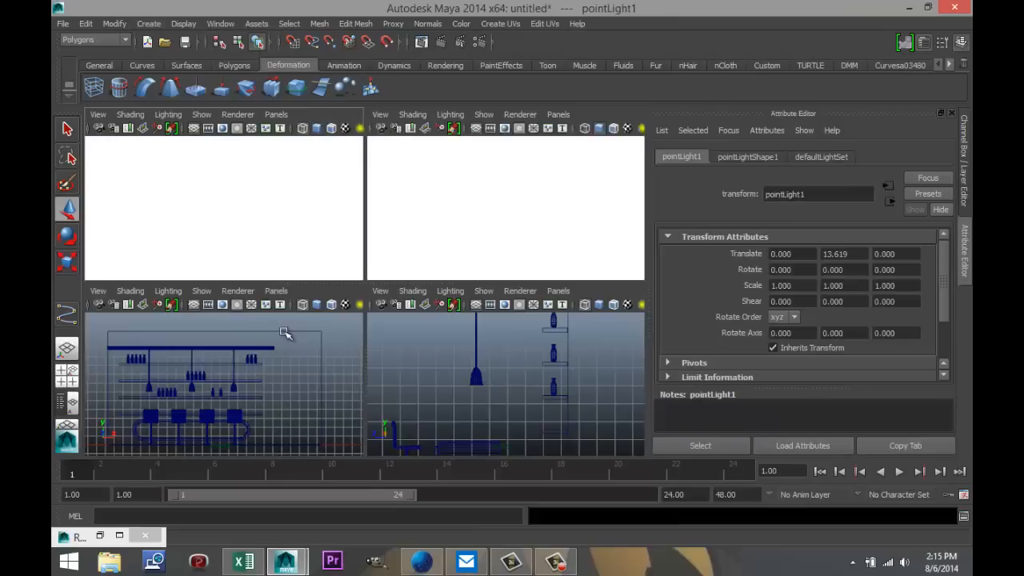
pyautogui.press('space')
pyautogui.scroll(-7, 329, 297)
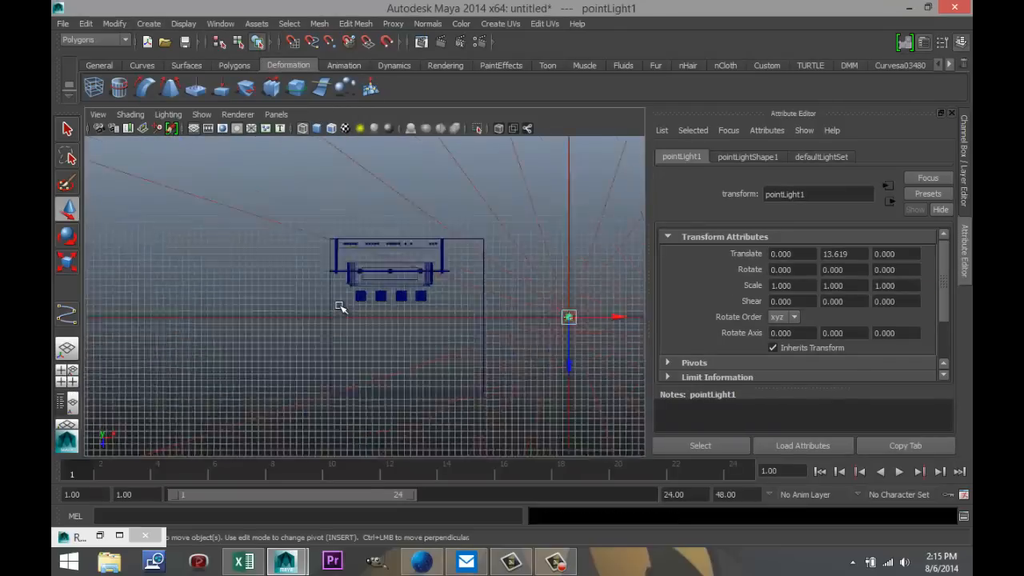
pyautogui.moveTo(569, 313); pyautogui.dragTo(430, 320)
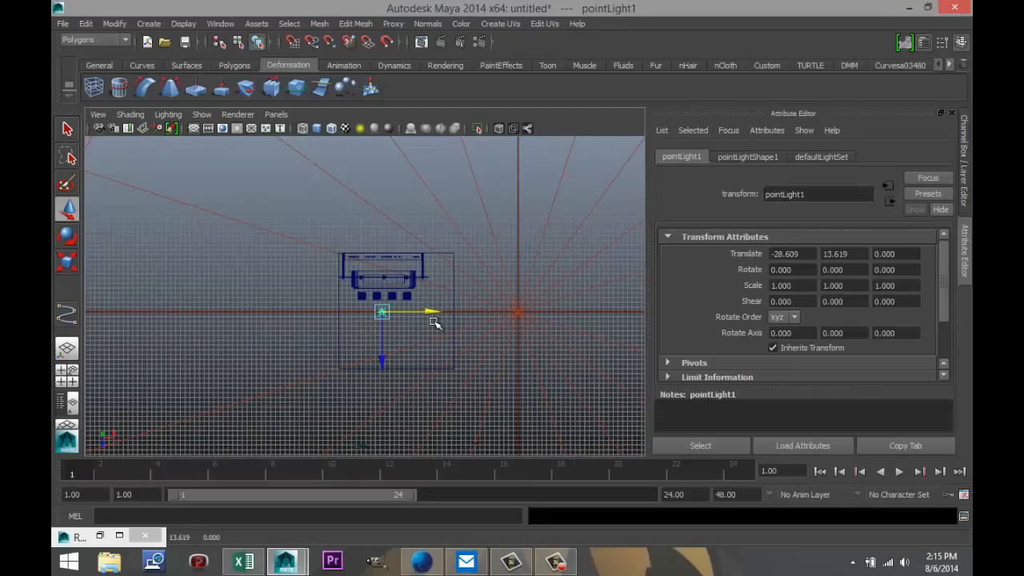
# Lower the point light to about 7.3 on Y and move it away from the bar to about 4.5 on Z.
pyautogui.click(68, 378)
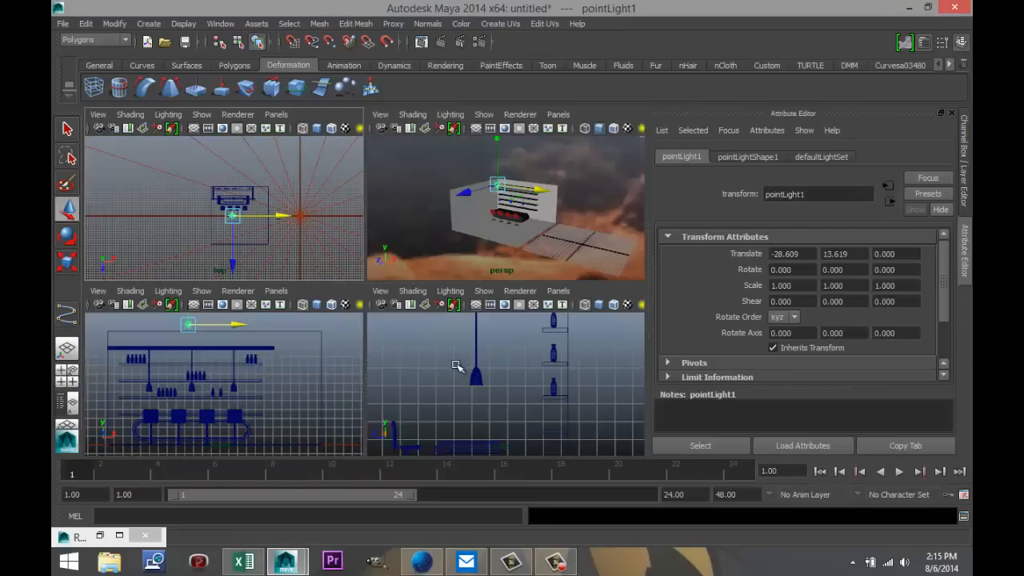
pyautogui.press('space')
pyautogui.scroll(-3, 410, 358)
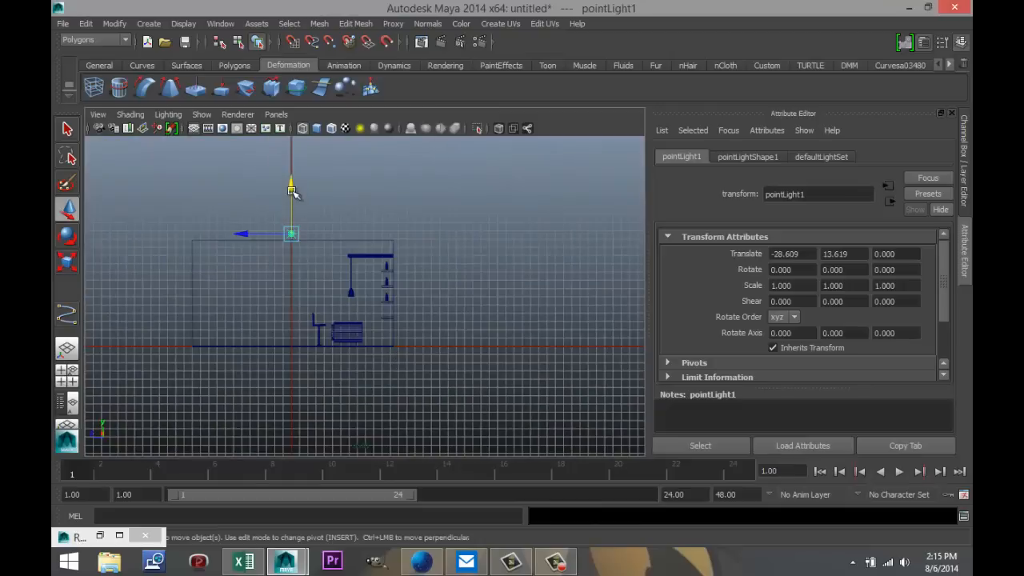
pyautogui.moveTo(291, 187); pyautogui.dragTo(288, 244)
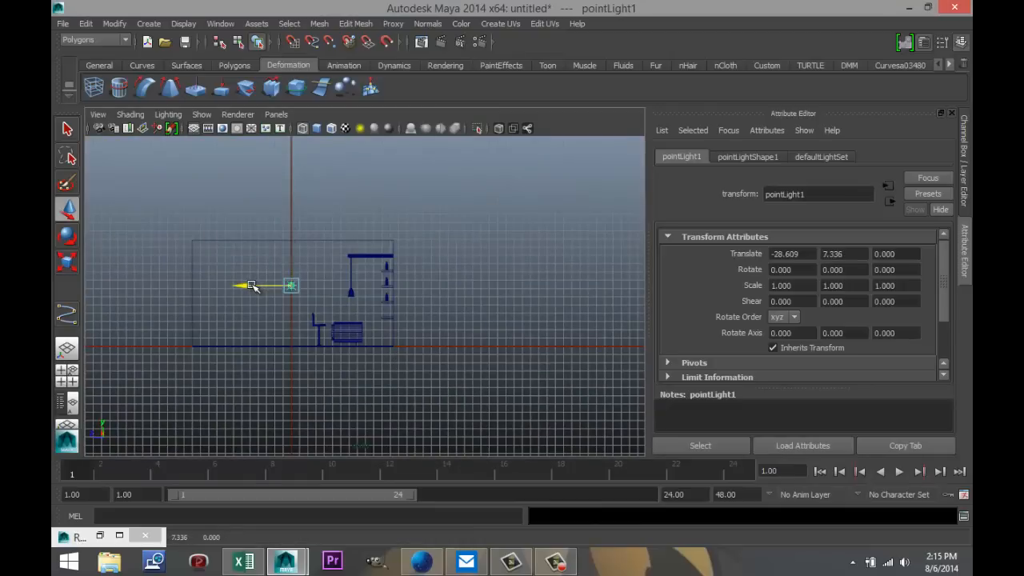
pyautogui.moveTo(252, 285); pyautogui.dragTo(214, 285)
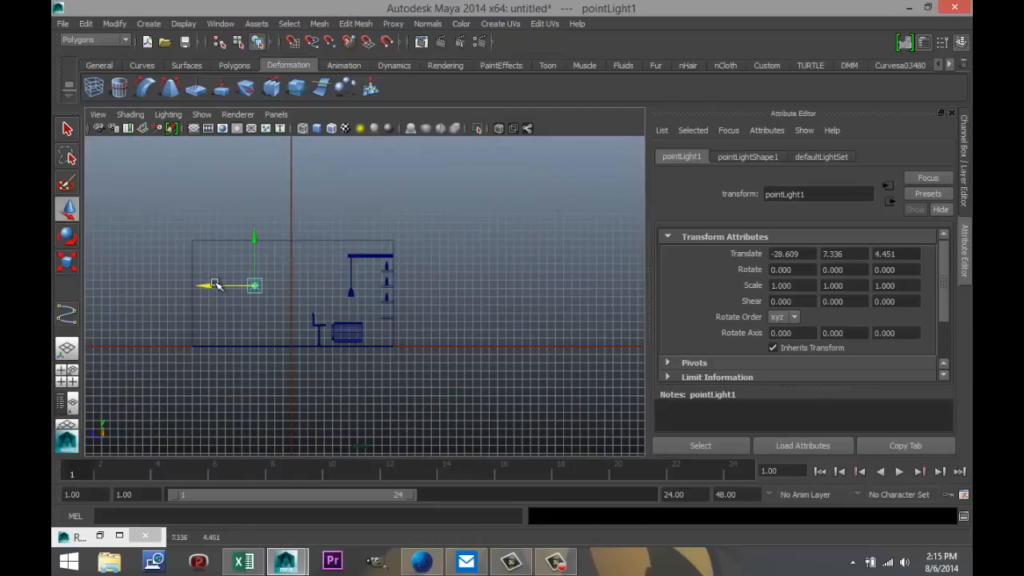
pyautogui.click(68, 371)
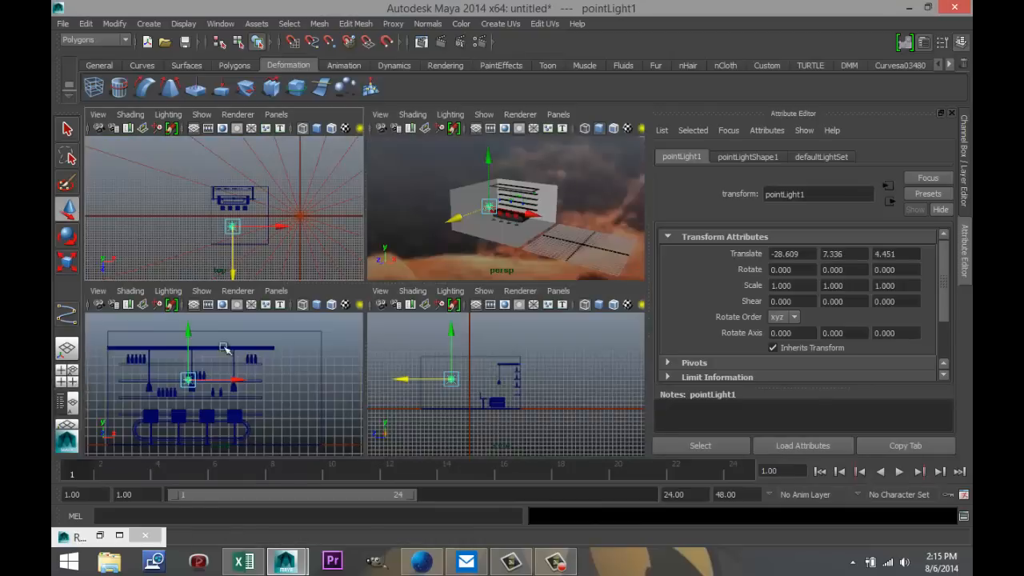
# Turn on depth map shadows for the point light.
pyautogui.click(748, 156)
pyautogui.scroll(-4, 731, 336)
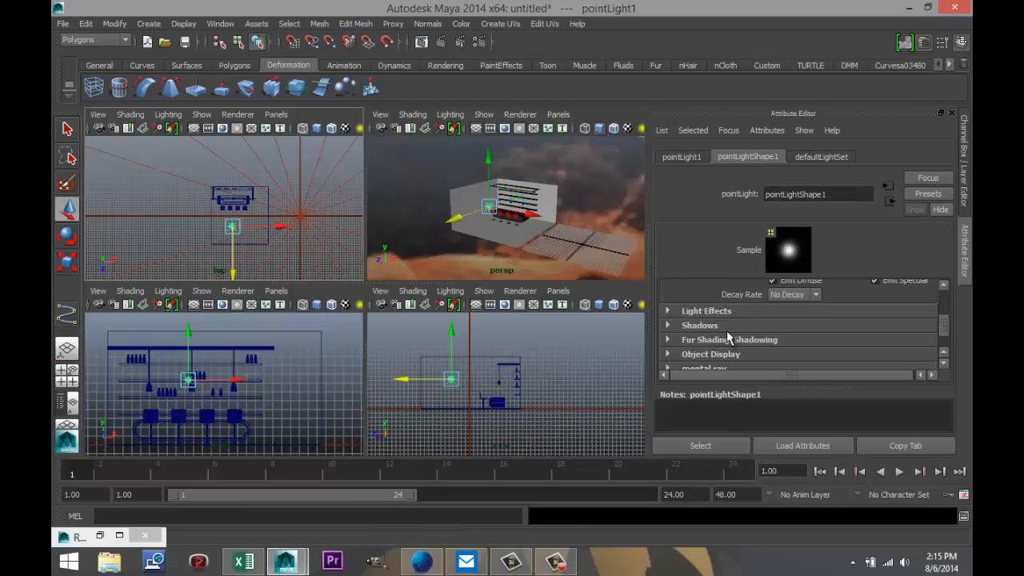
pyautogui.click(669, 325)
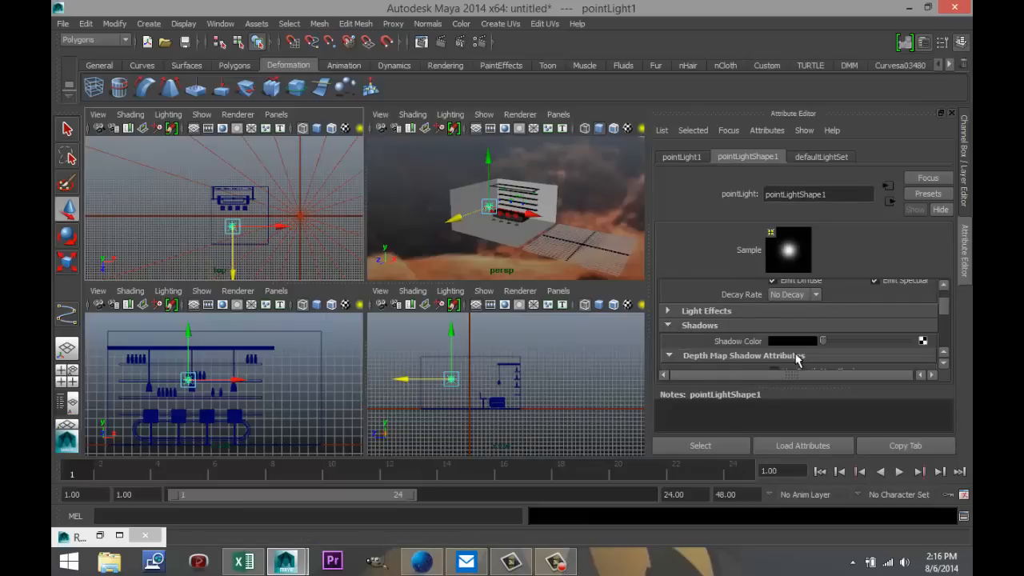
pyautogui.scroll(-1, 786, 343)
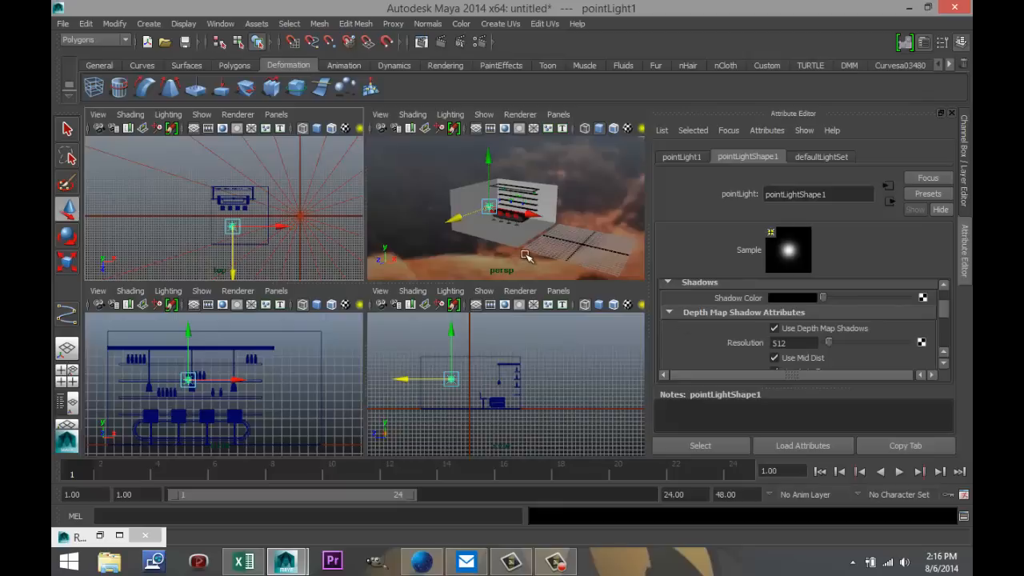
pyautogui.press('space')
pyautogui.scroll(8, 532, 269)
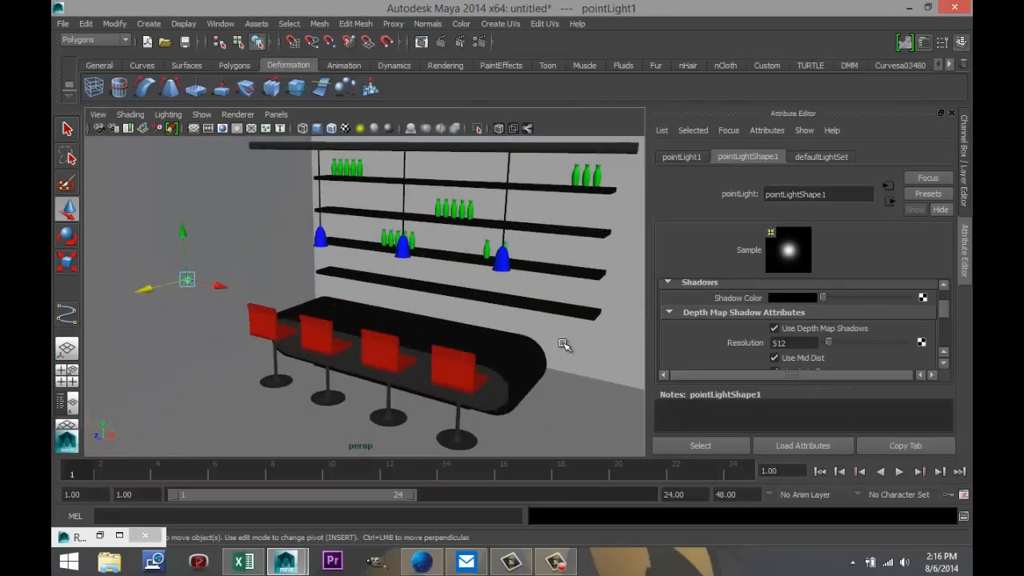
pyautogui.keyDown('alt'); pyautogui.moveTo(565, 344); pyautogui.dragTo(561, 329); pyautogui.keyUp('alt')
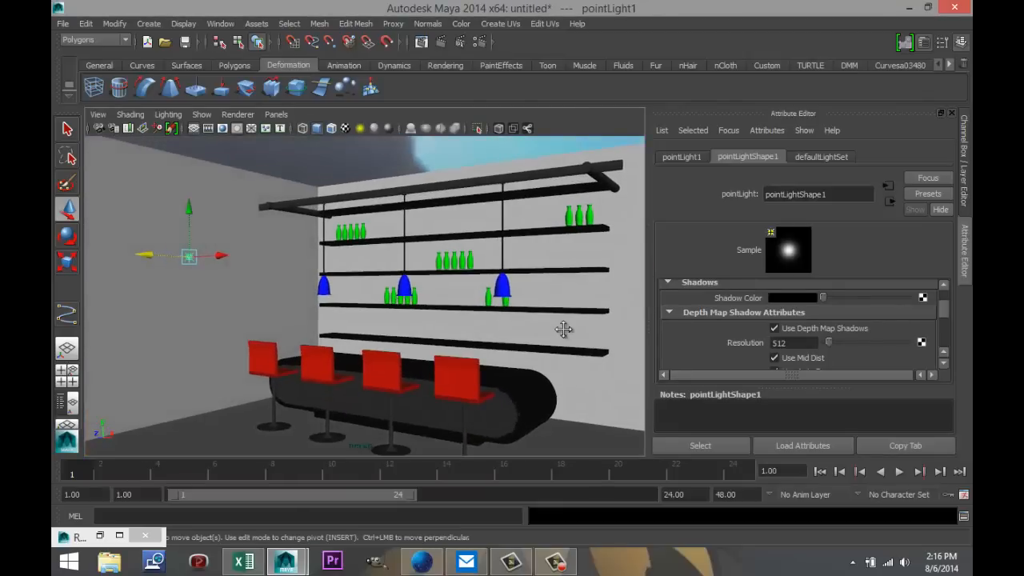
pyautogui.keyDown('alt'); pyautogui.moveTo(562, 329); pyautogui.dragTo(501, 314, button='middle'); pyautogui.keyUp('alt')
pyautogui.scroll(-6, 501, 313)
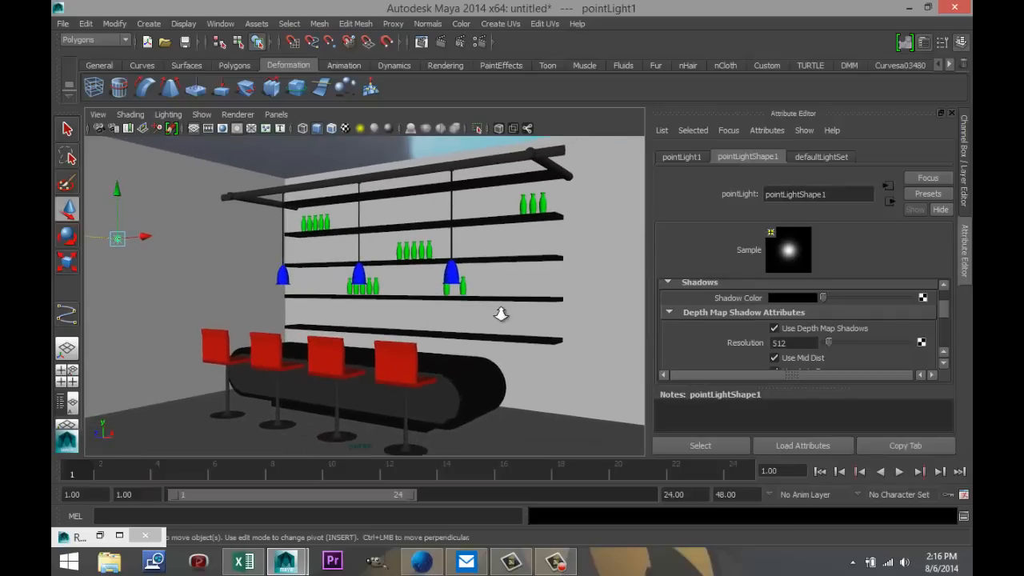
pyautogui.keyDown('alt'); pyautogui.moveTo(507, 297); pyautogui.dragTo(512, 336); pyautogui.keyUp('alt')
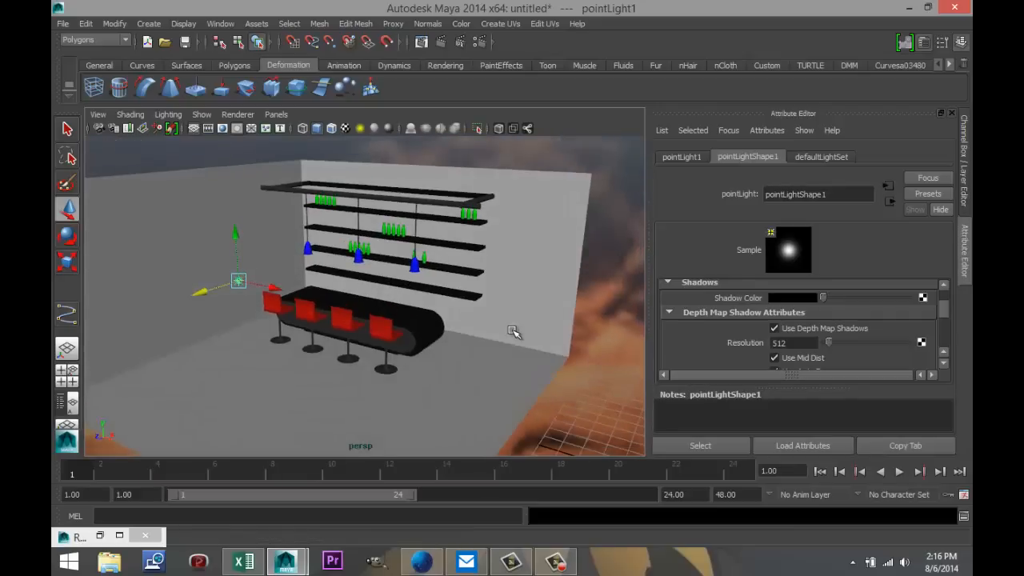
pyautogui.click(525, 387)
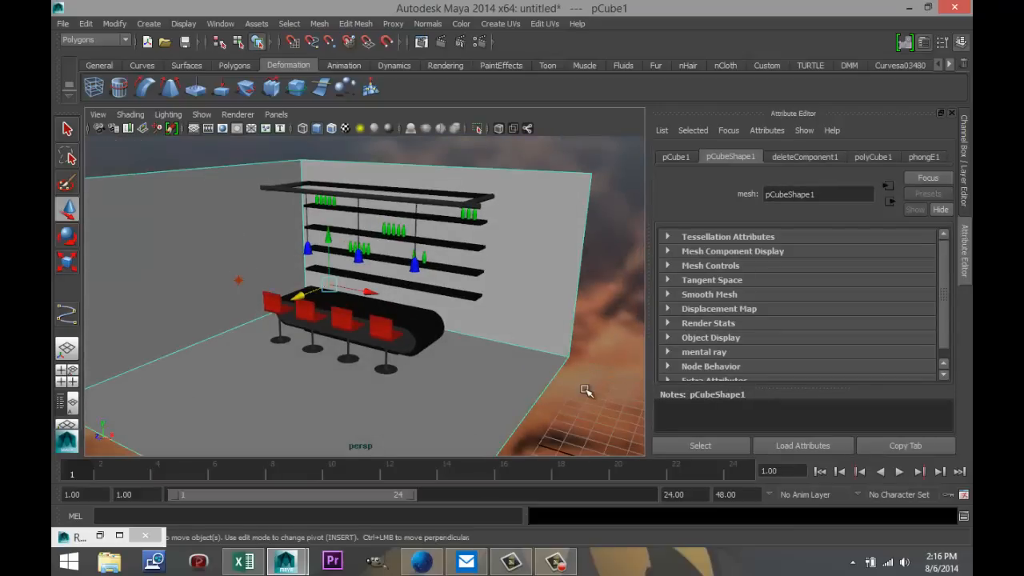
pyautogui.hotkey('ctrl', 'd')
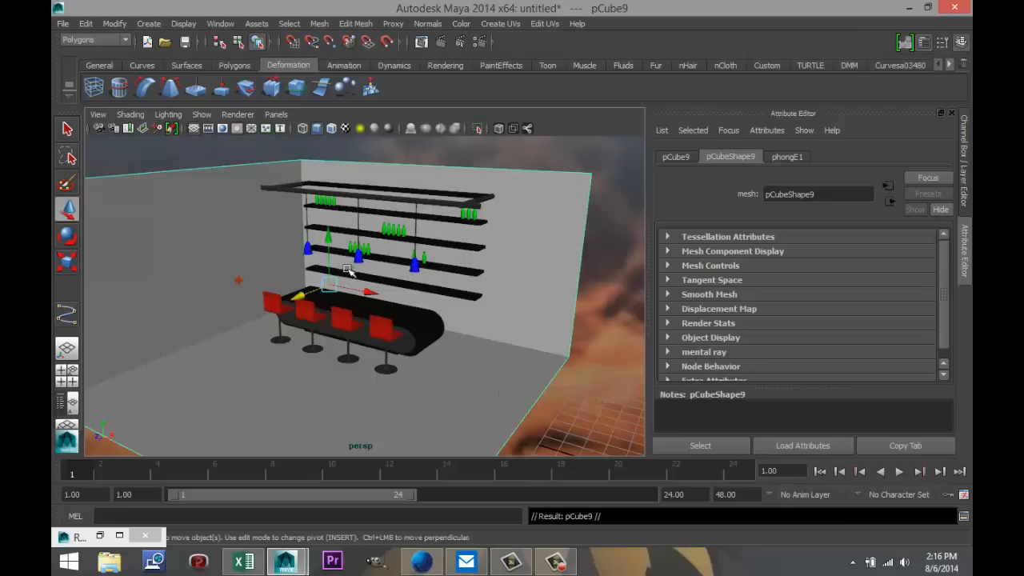
pyautogui.moveTo(328, 240); pyautogui.dragTo(330, 181)
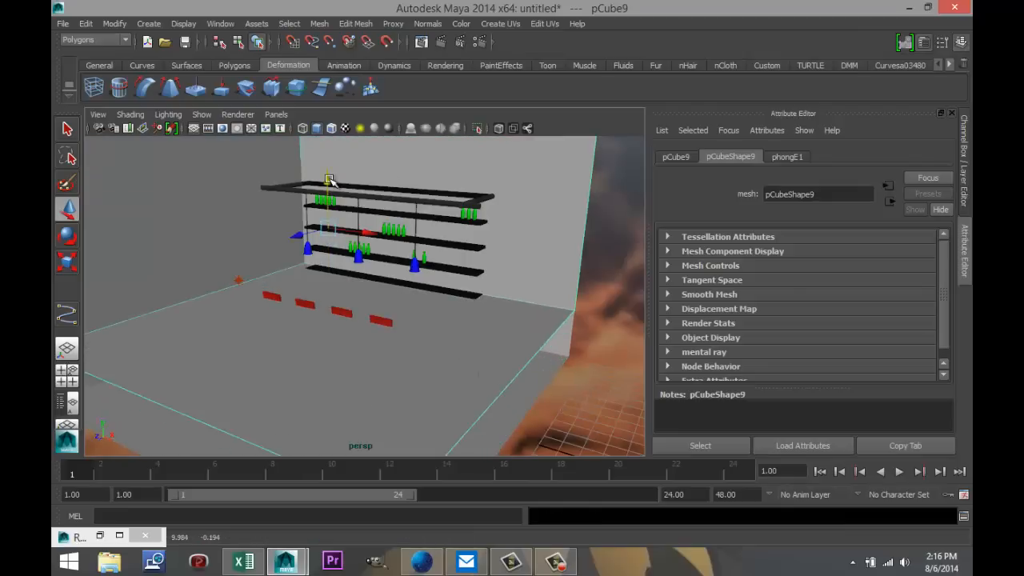
pyautogui.hotkey('ctrl', 'z')
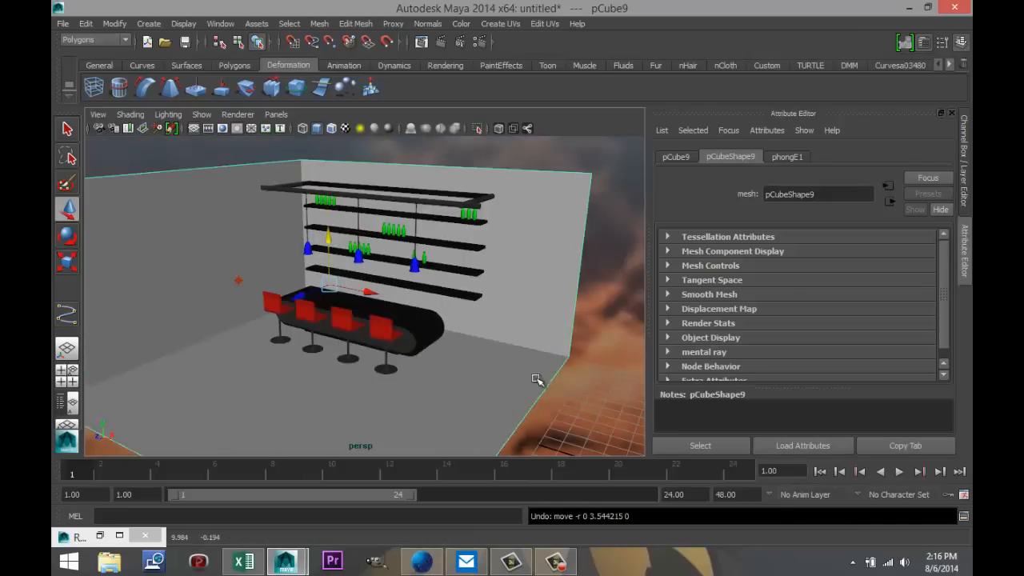
pyautogui.click(603, 406)
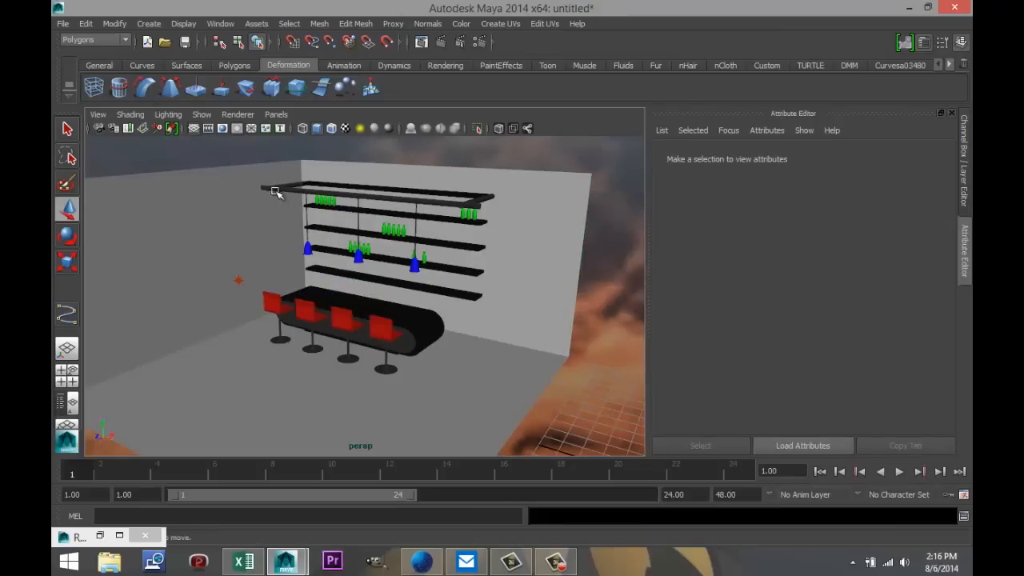
# Extrude the top edges of the room's two walls and move them up to make the walls much taller.
pyautogui.rightClick(249, 164)
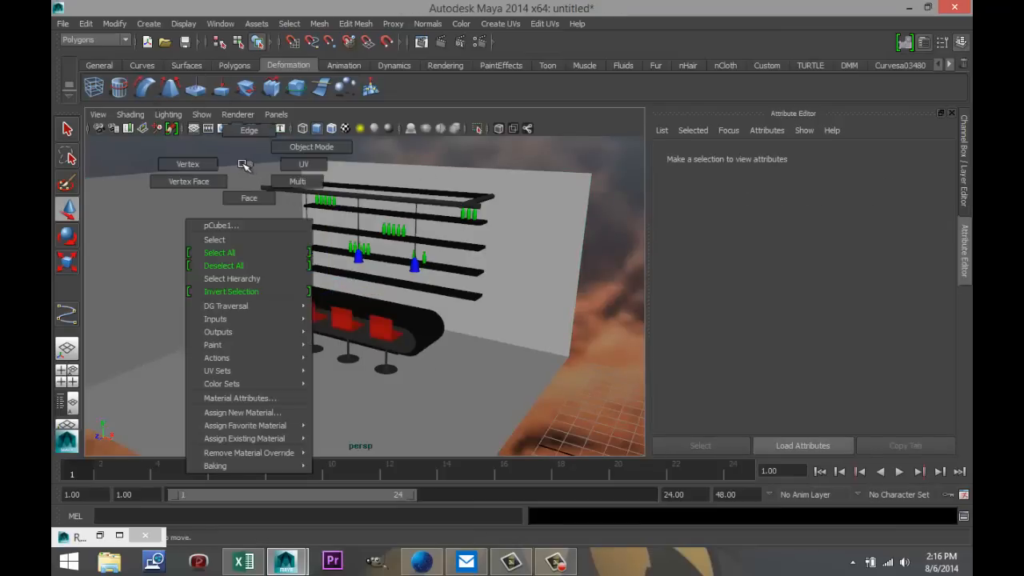
pyautogui.click(249, 130)
pyautogui.click(230, 165)
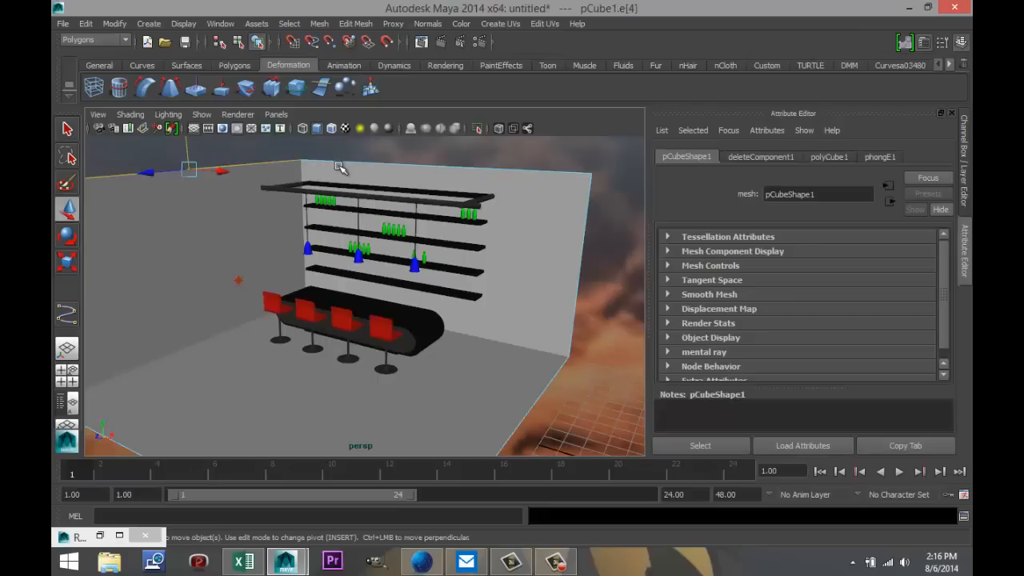
pyautogui.click(347, 165)
pyautogui.click(353, 24)
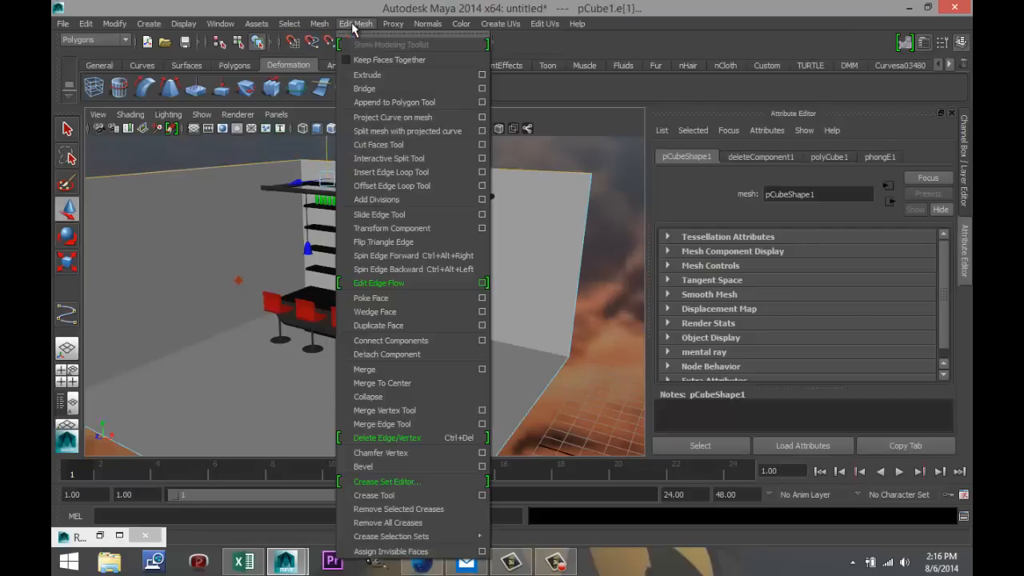
pyautogui.click(388, 74)
pyautogui.scroll(-5, 422, 289)
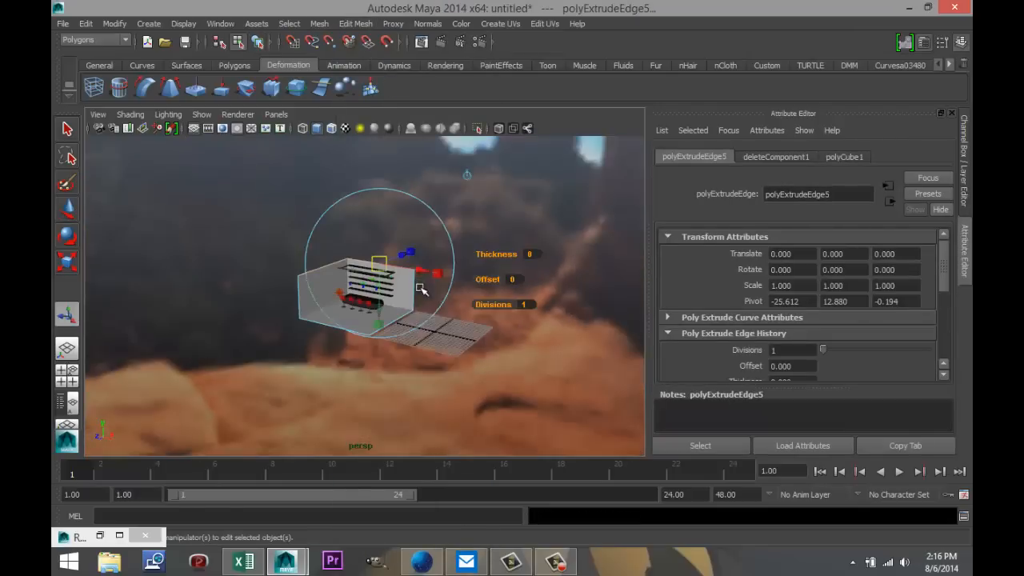
pyautogui.press('w')
pyautogui.moveTo(357, 226); pyautogui.dragTo(361, 140)
# Raise the mental ray unified sampling quality to 1.25 in the render settings.
pyautogui.scroll(5, 408, 320)
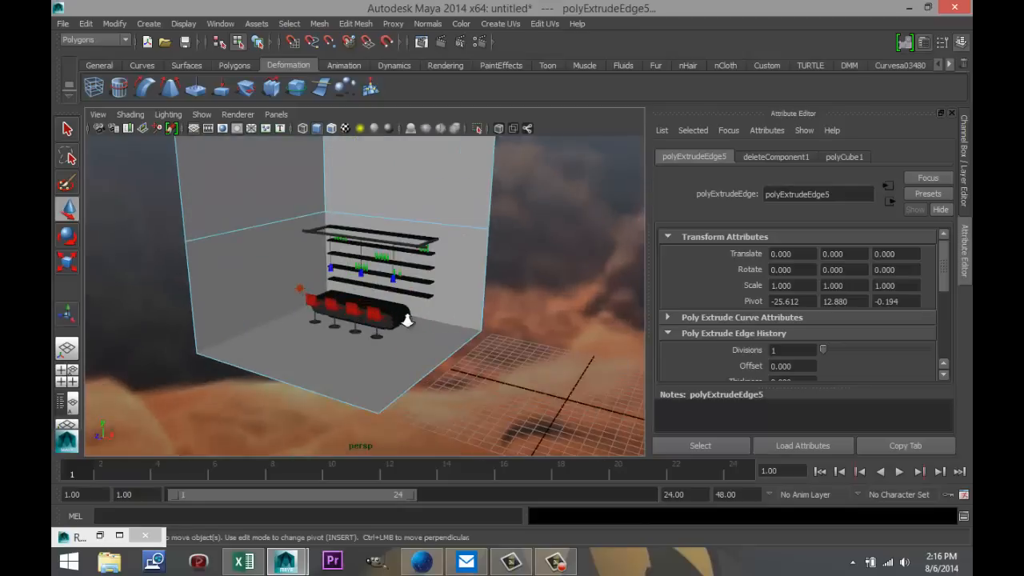
pyautogui.scroll(3, 407, 318)
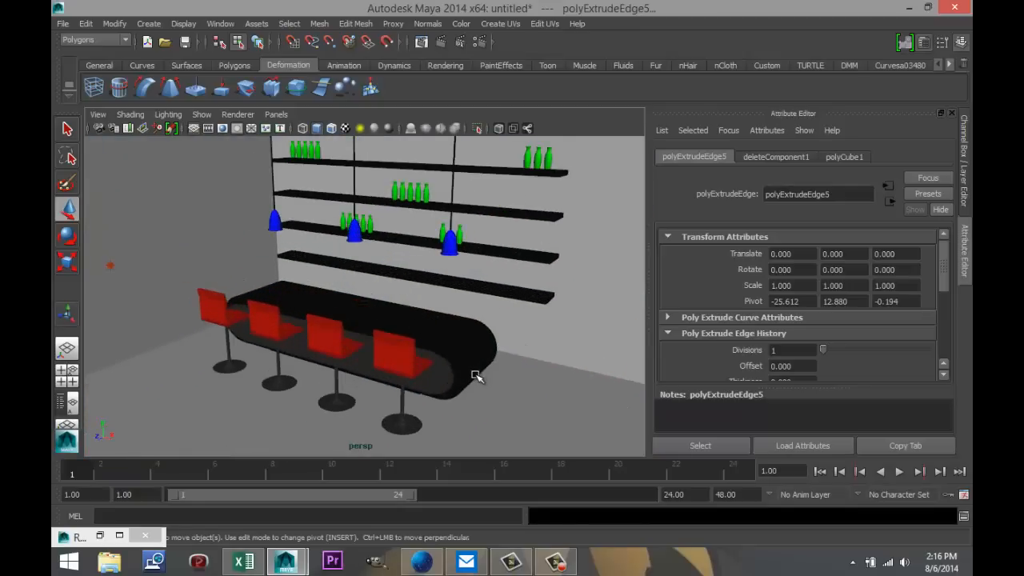
pyautogui.keyDown('alt'); pyautogui.moveTo(476, 375); pyautogui.dragTo(461, 363); pyautogui.keyUp('alt')
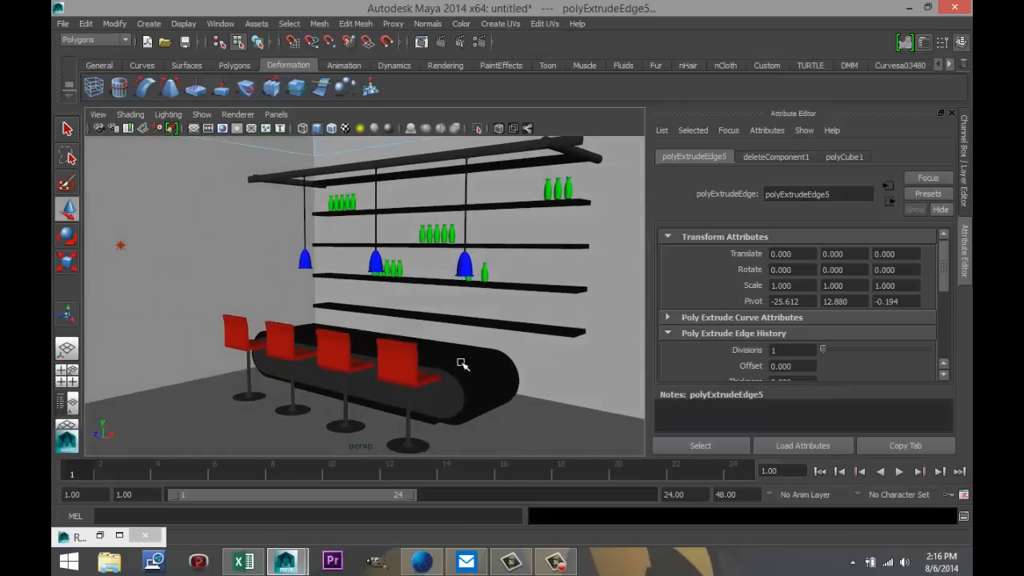
pyautogui.moveTo(462, 364)
pyautogui.keyDown('alt'); pyautogui.mouseDown(button='middle')
pyautogui.moveTo(489, 368)
pyautogui.moveTo(464, 350)
pyautogui.mouseUp(button='middle'); pyautogui.keyUp('alt')
pyautogui.scroll(2, 464, 350)
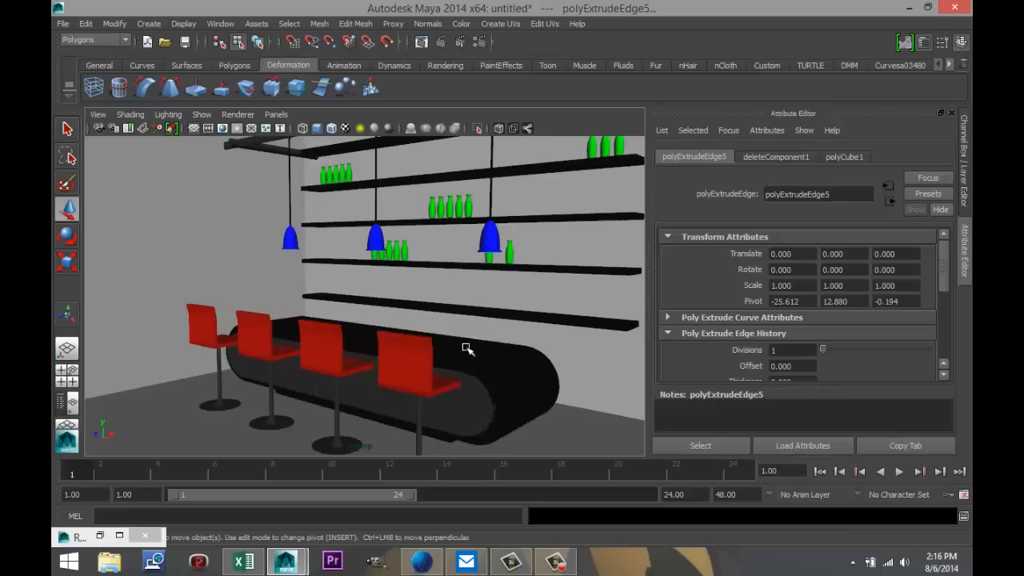
pyautogui.keyDown('alt'); pyautogui.moveTo(408, 348); pyautogui.dragTo(369, 343, button='middle'); pyautogui.keyUp('alt')
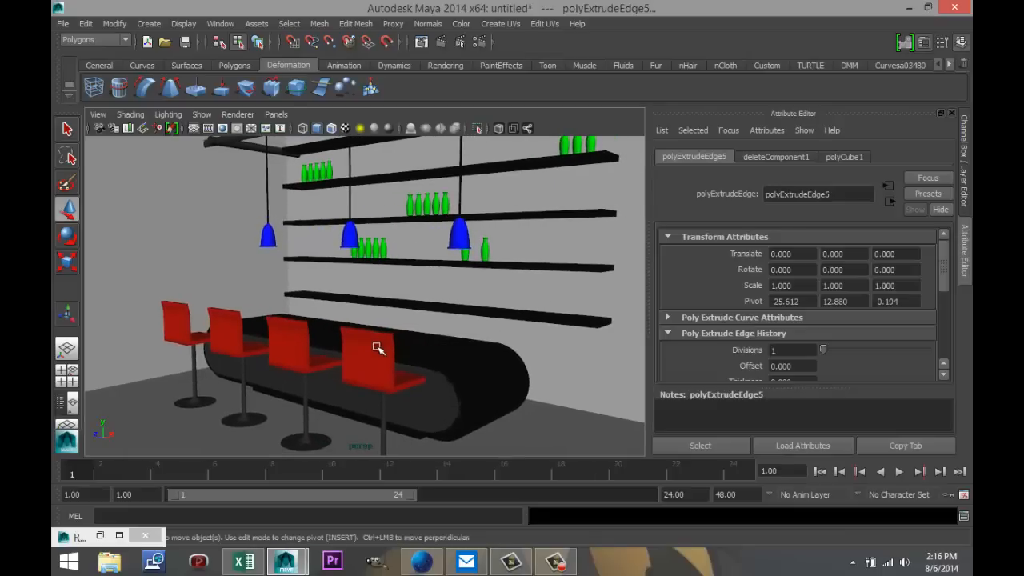
pyautogui.click(479, 43)
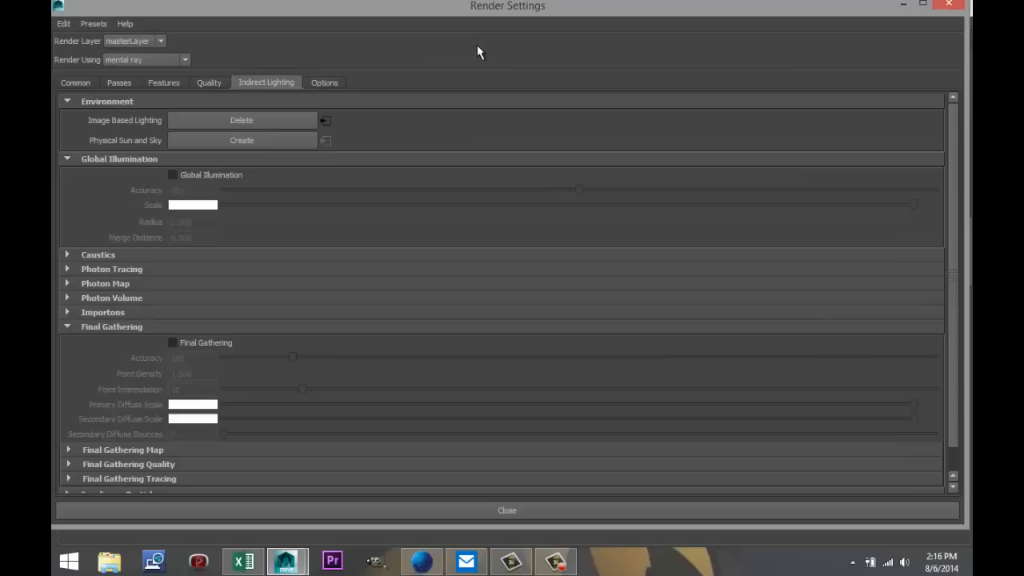
pyautogui.click(209, 83)
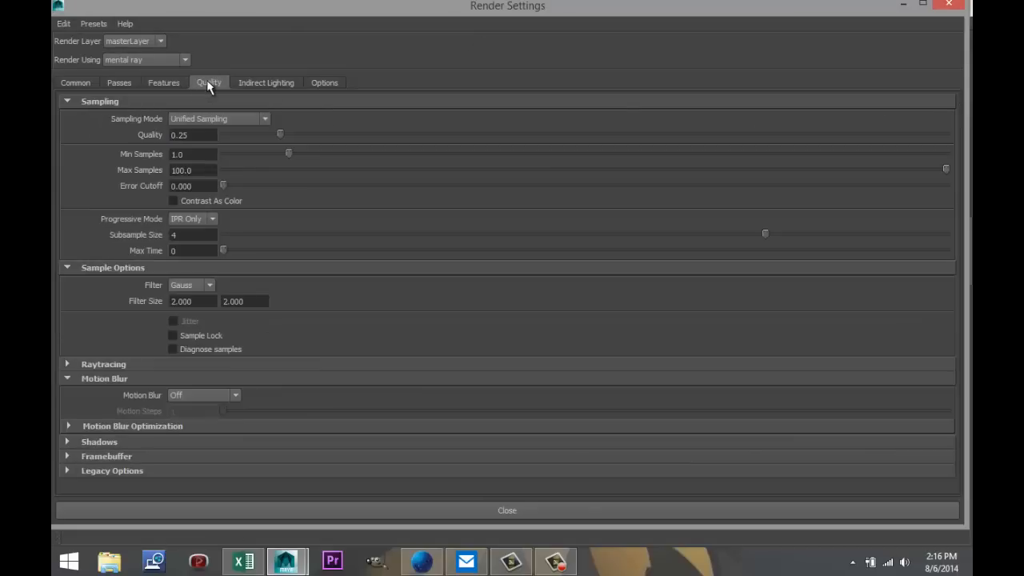
pyautogui.moveTo(281, 134); pyautogui.dragTo(597, 137)
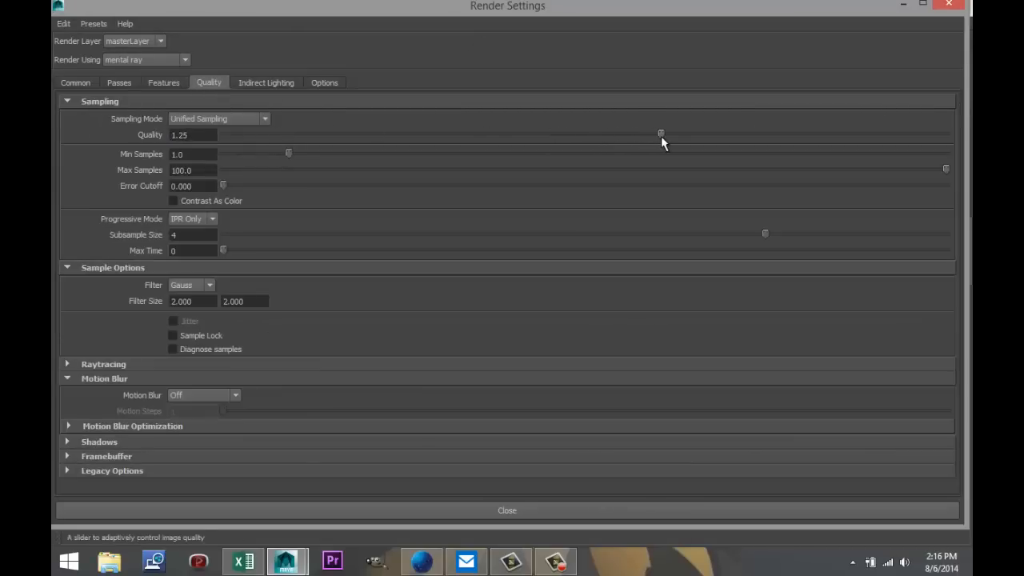
# Set the render image size to the HD 1080 preset and put the render settings away.
pyautogui.click(77, 83)
pyautogui.scroll(-1, 351, 306)
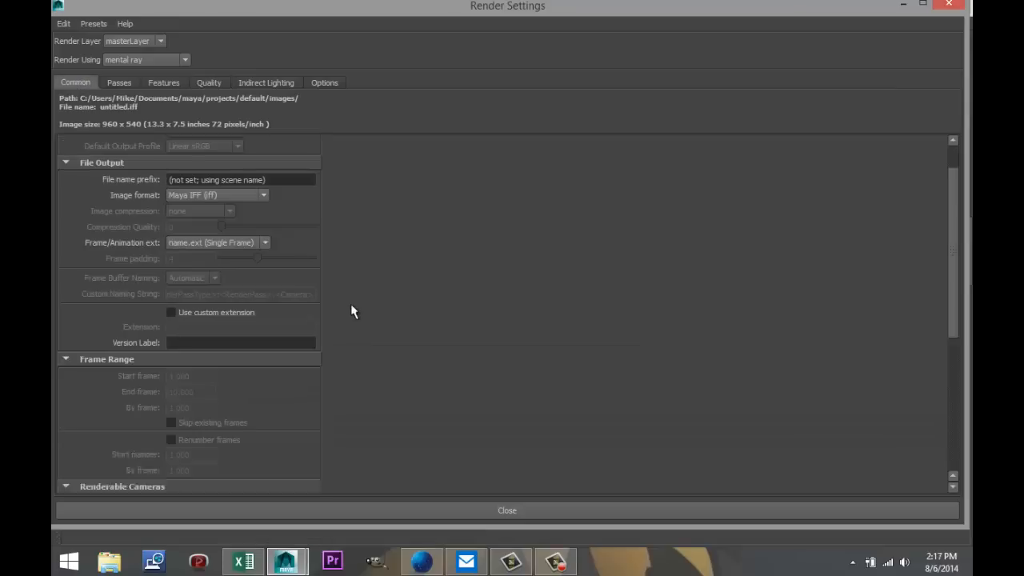
pyautogui.scroll(-5, 351, 306)
pyautogui.click(265, 291)
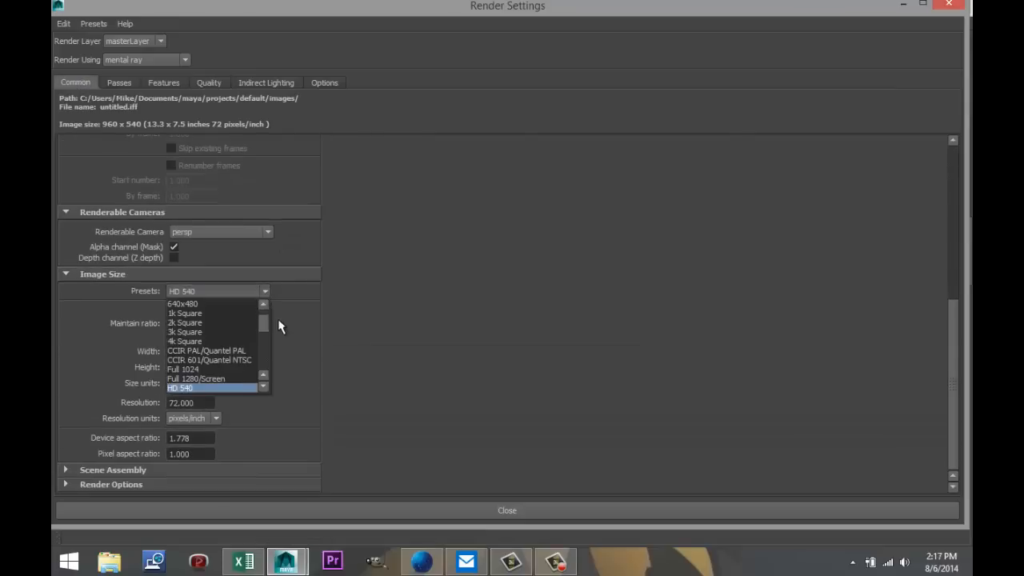
pyautogui.click(280, 327)
pyautogui.scroll(2, 268, 328)
pyautogui.click(258, 379)
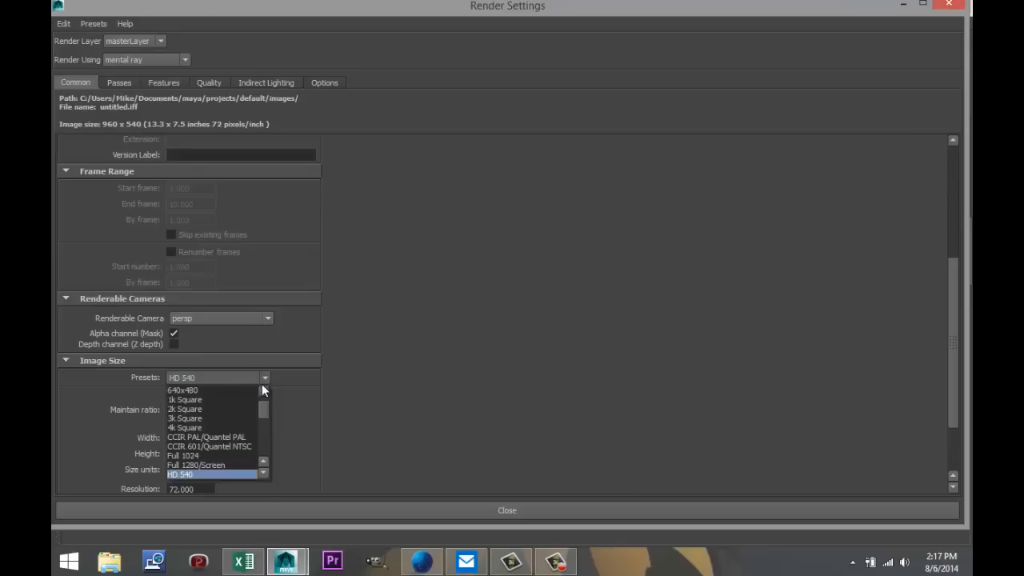
pyautogui.scroll(-2, 244, 414)
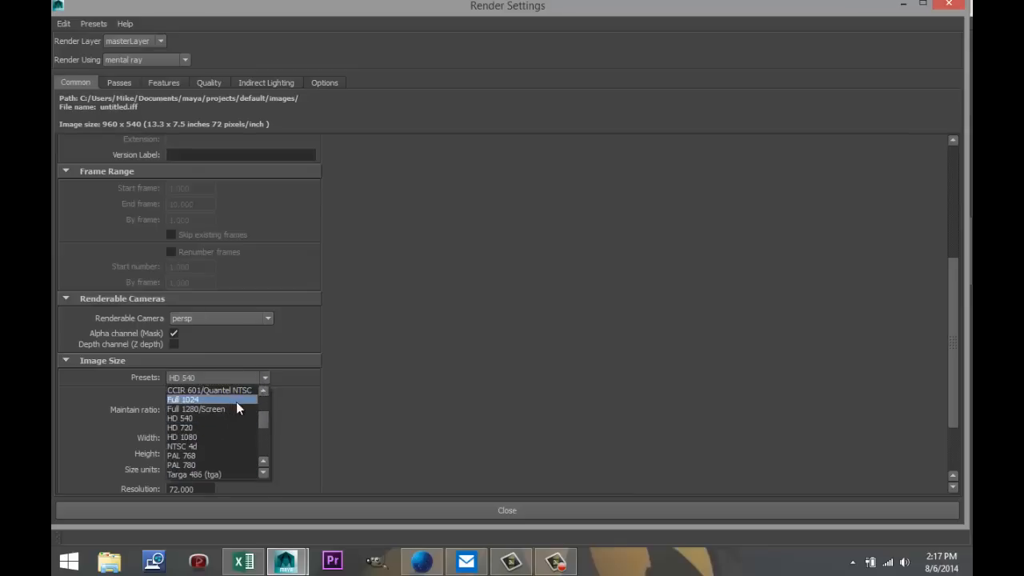
pyautogui.click(263, 392)
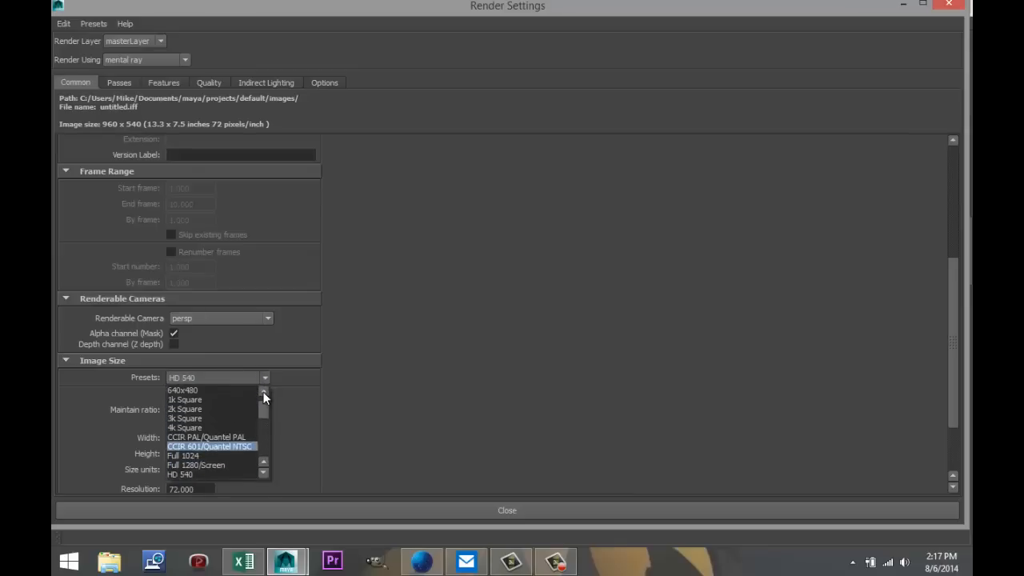
pyautogui.scroll(-4, 247, 400)
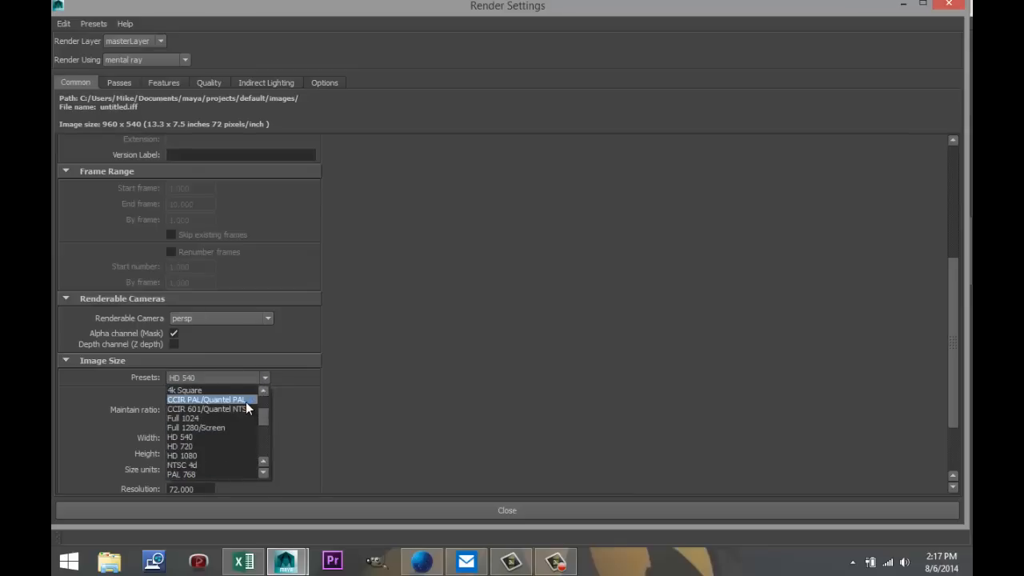
pyautogui.click(218, 428)
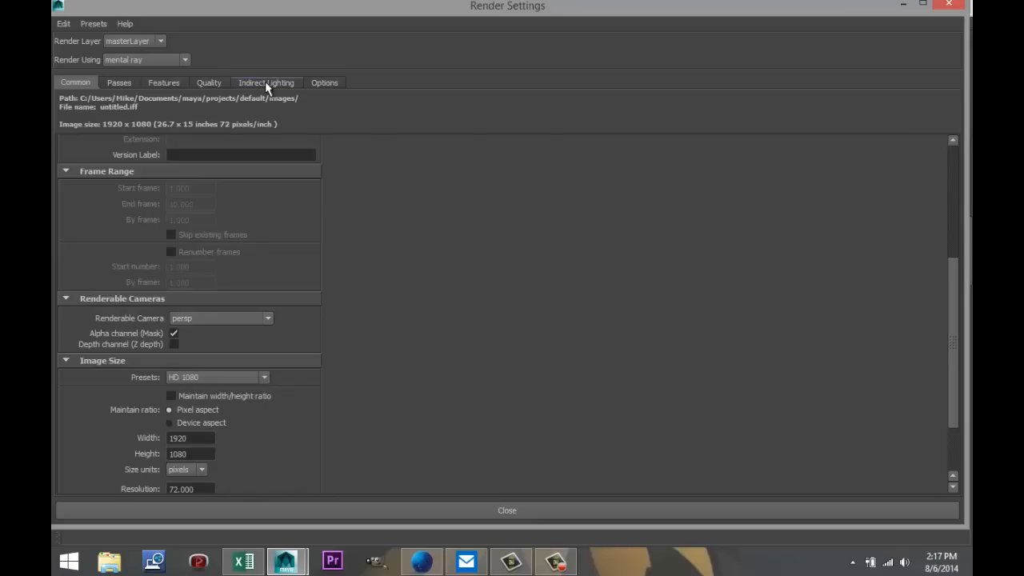
pyautogui.click(903, 4)
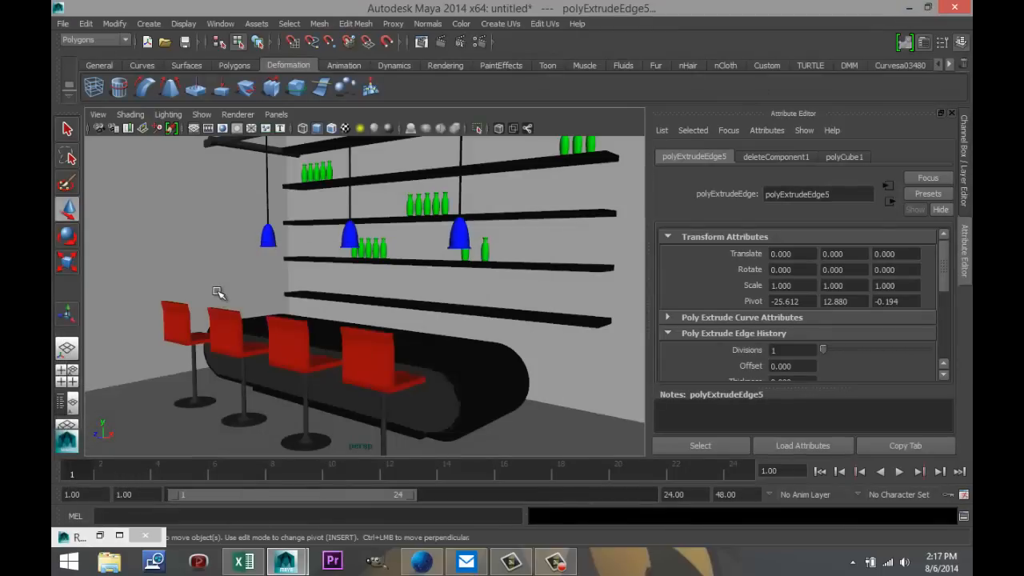
# Render the current frame of the bar scene with mental ray, review the image and dismiss it.
pyautogui.click(442, 42)
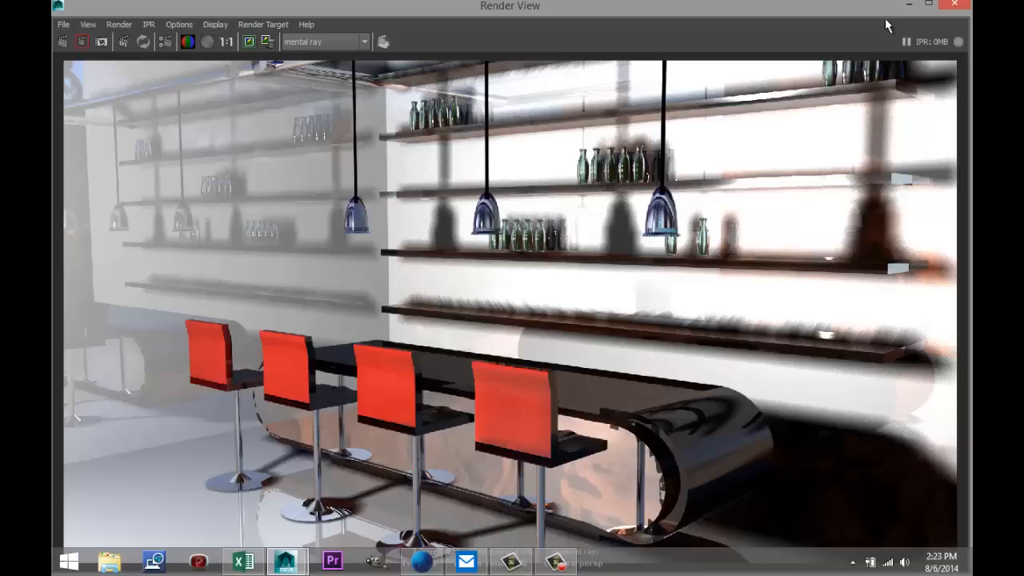
pyautogui.click(959, 8)
# Assign a new Lambert material to the upper and lower faces of the side wall without shelves and make its color white.
pyautogui.scroll(-3, 512, 221)
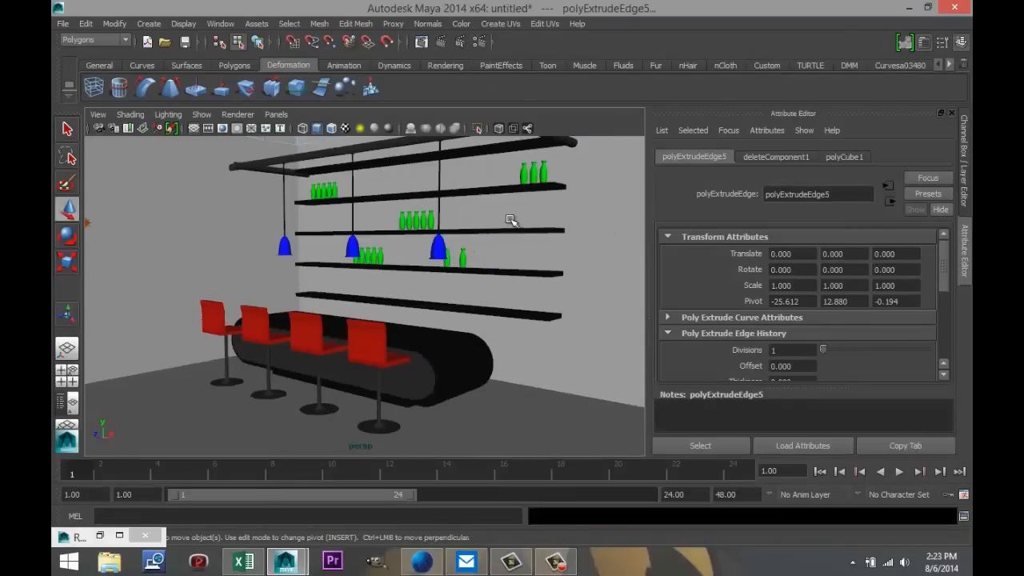
pyautogui.scroll(-3, 109, 237)
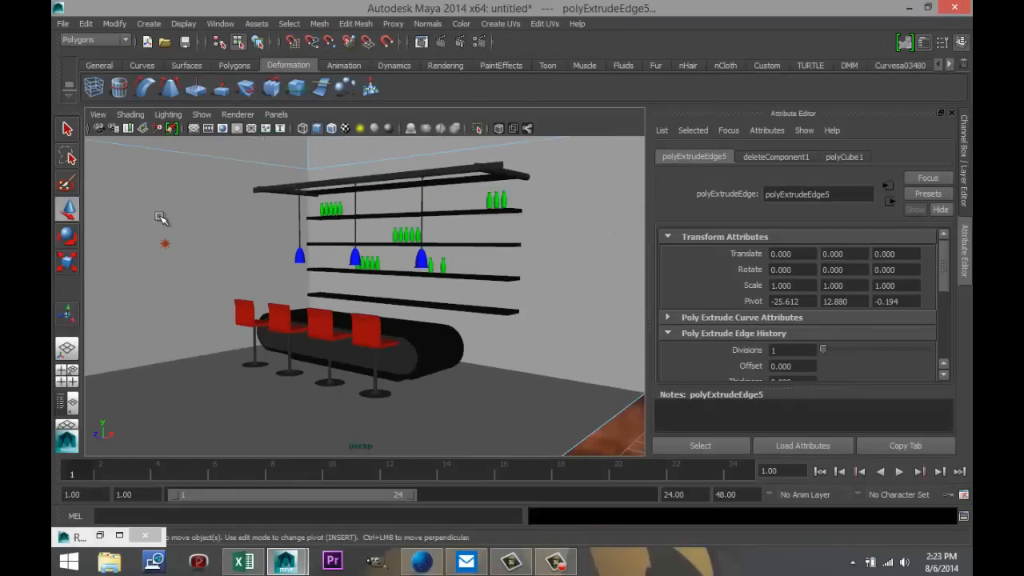
pyautogui.moveTo(161, 221); pyautogui.dragTo(172, 239, button='right')
pyautogui.click(263, 155)
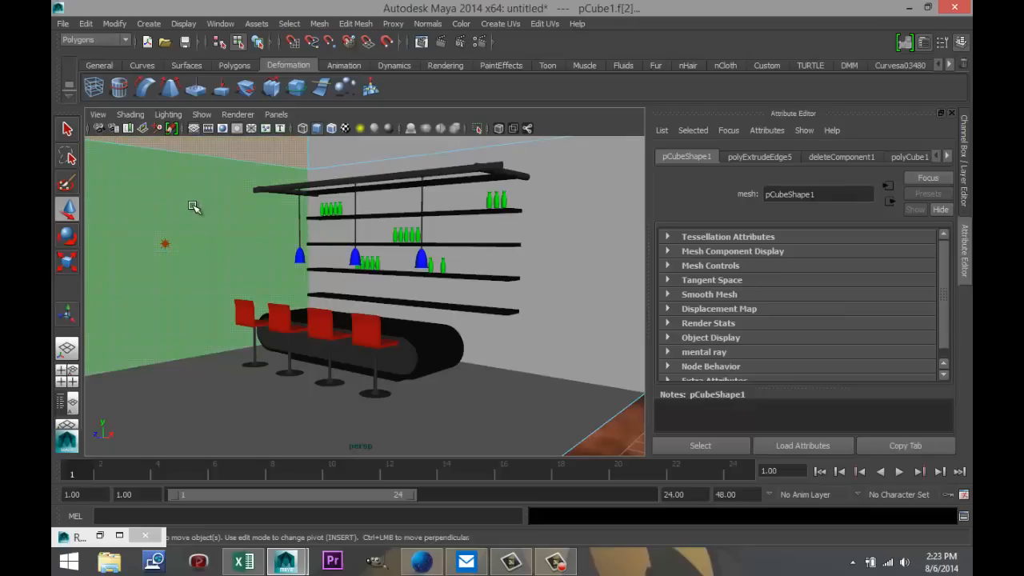
pyautogui.moveTo(193, 207); pyautogui.dragTo(205, 456, button='right')
pyautogui.click(387, 112)
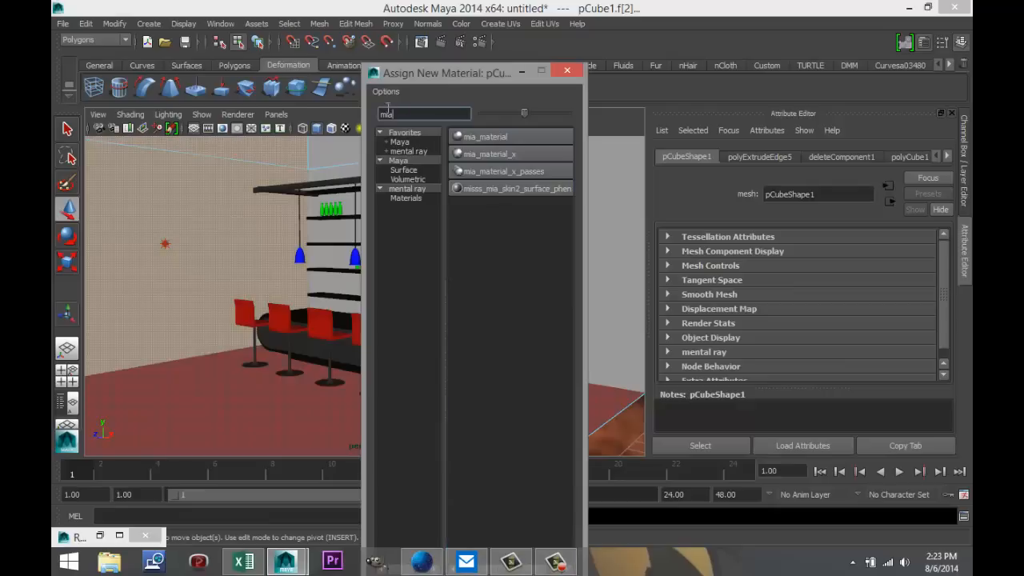
pyautogui.write('la')
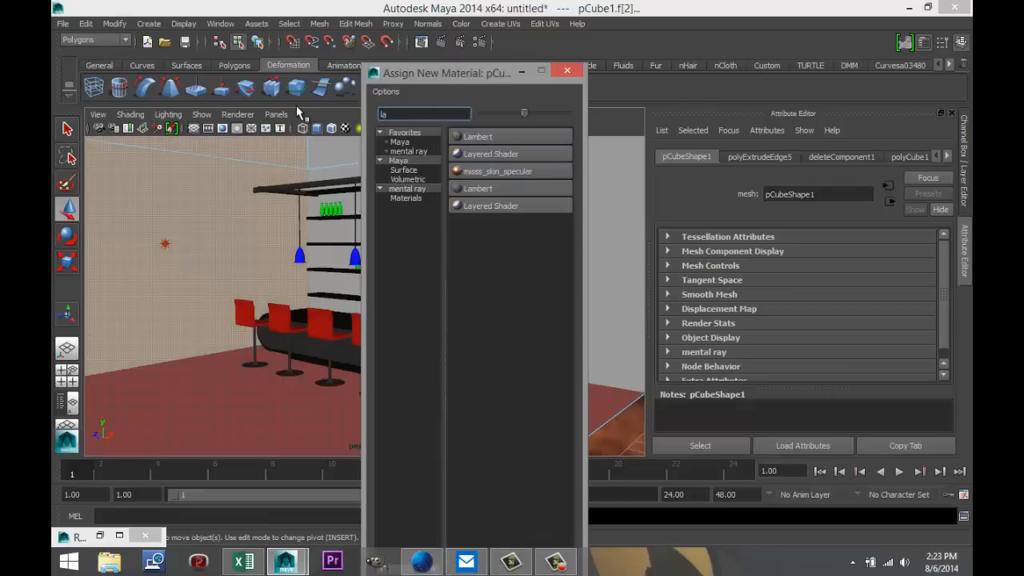
pyautogui.click(480, 137)
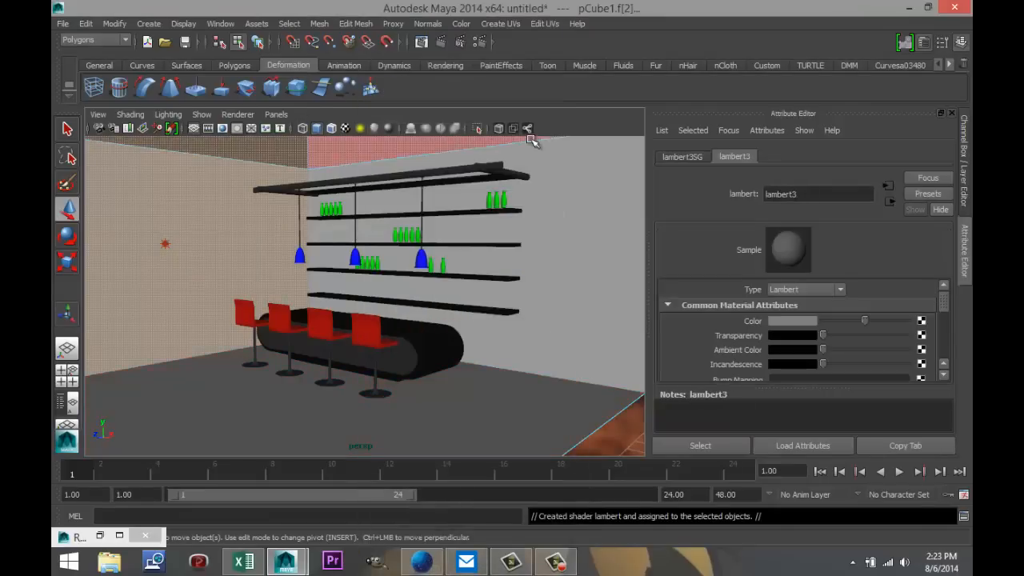
pyautogui.click(787, 323)
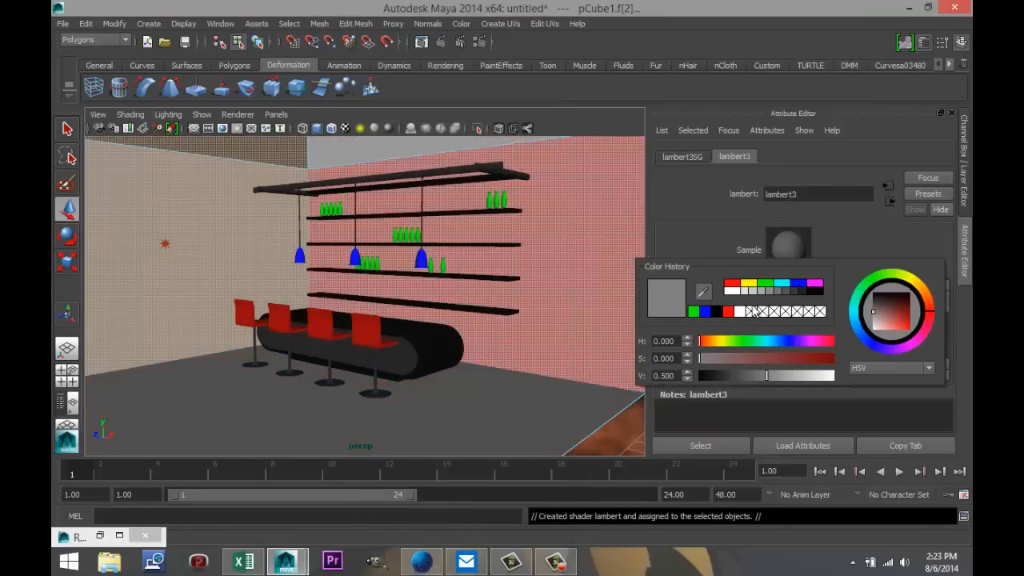
pyautogui.click(735, 293)
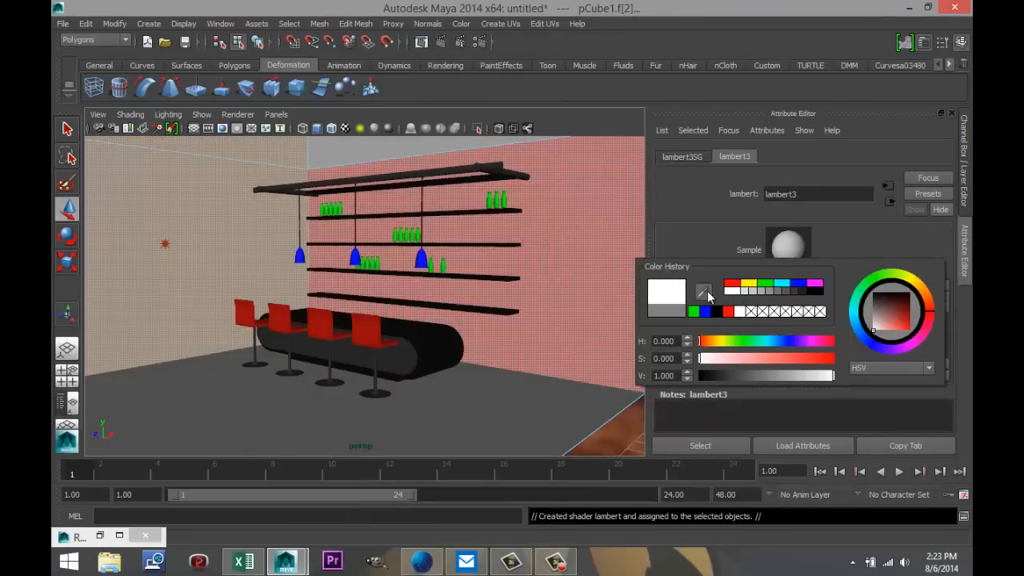
# Examine the new Lambert material's attributes, from the common settings to the special effects, raytrace and mental ray sections.
pyautogui.scroll(-6, 847, 297)
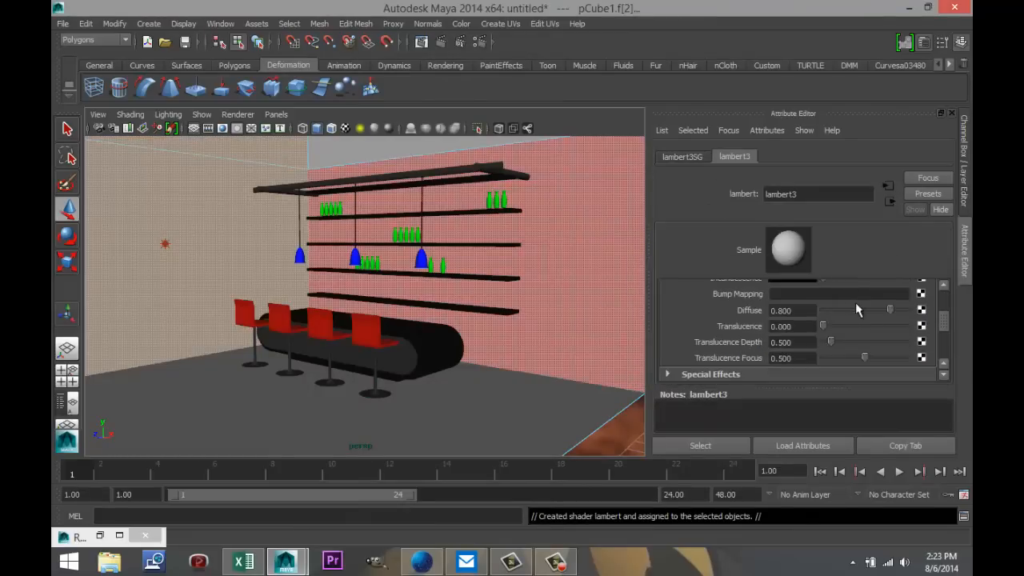
pyautogui.scroll(2, 862, 304)
pyautogui.scroll(4, 862, 309)
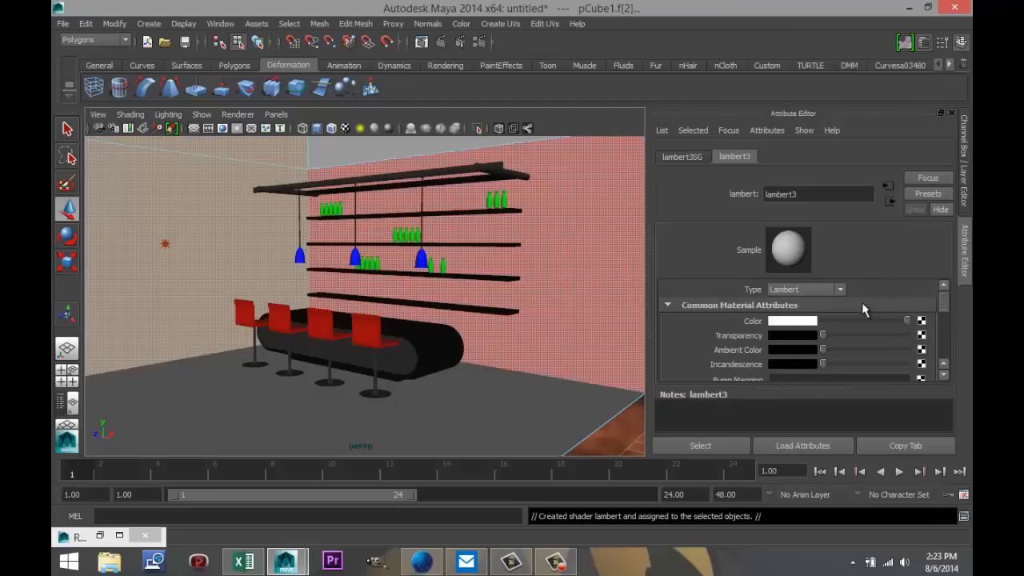
pyautogui.scroll(-6, 863, 310)
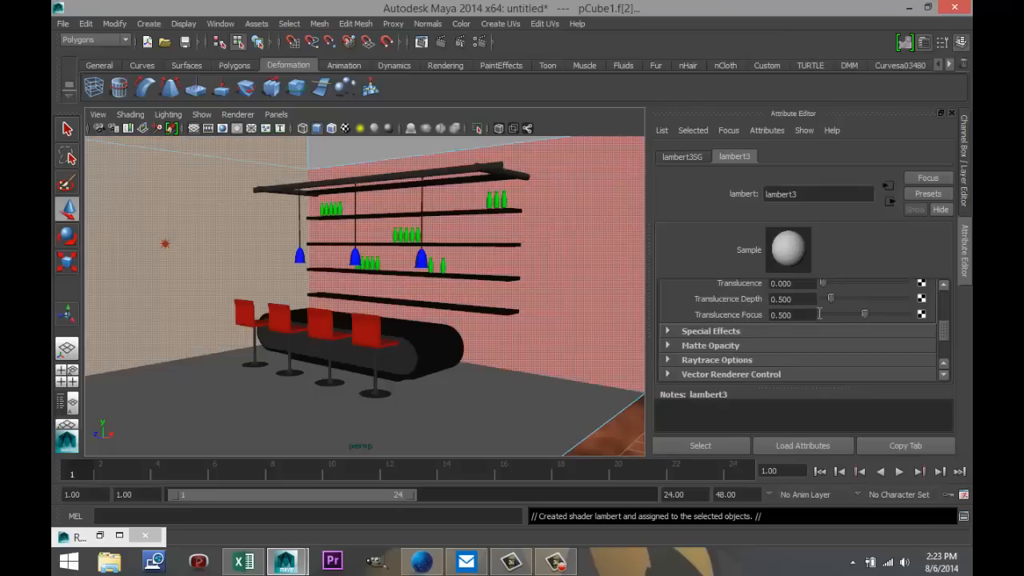
pyautogui.click(669, 331)
pyautogui.scroll(-3, 741, 339)
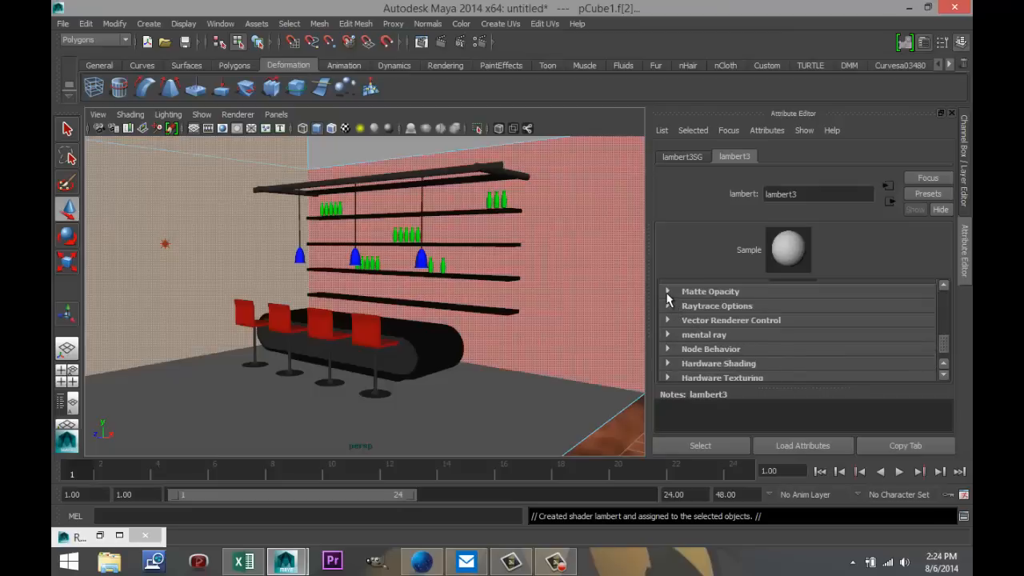
pyautogui.scroll(6, 667, 293)
# Extrude the room's wall face behind the shelves and scale the new face uniformly inward to form a smaller panel.
pyautogui.scroll(5, 784, 270)
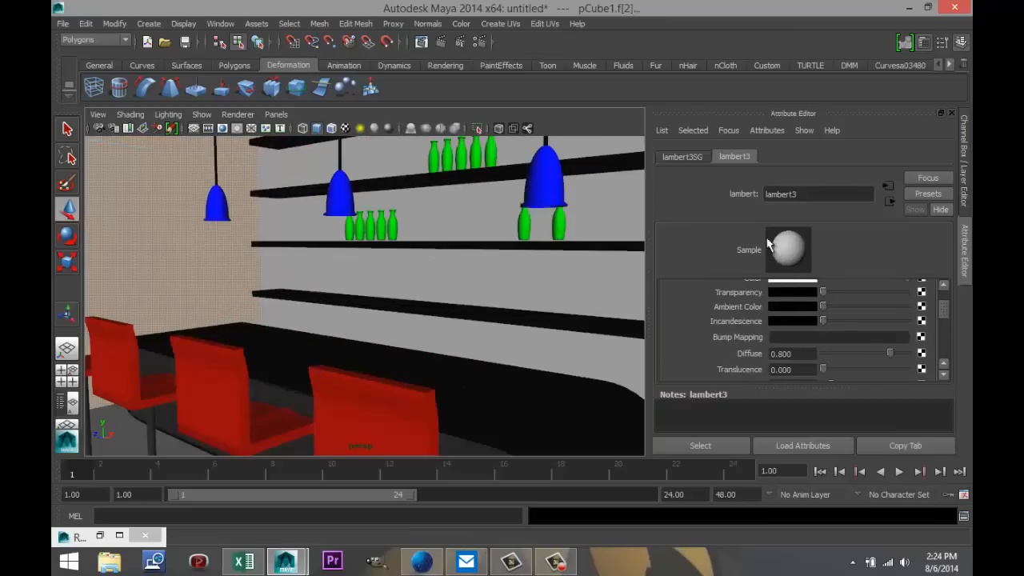
pyautogui.scroll(-5, 445, 288)
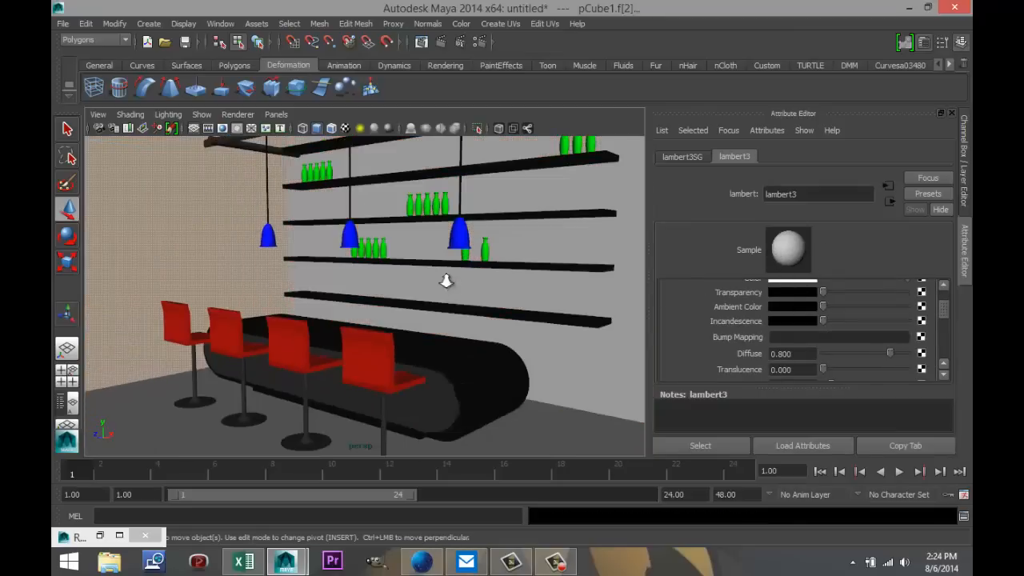
pyautogui.scroll(-8, 446, 280)
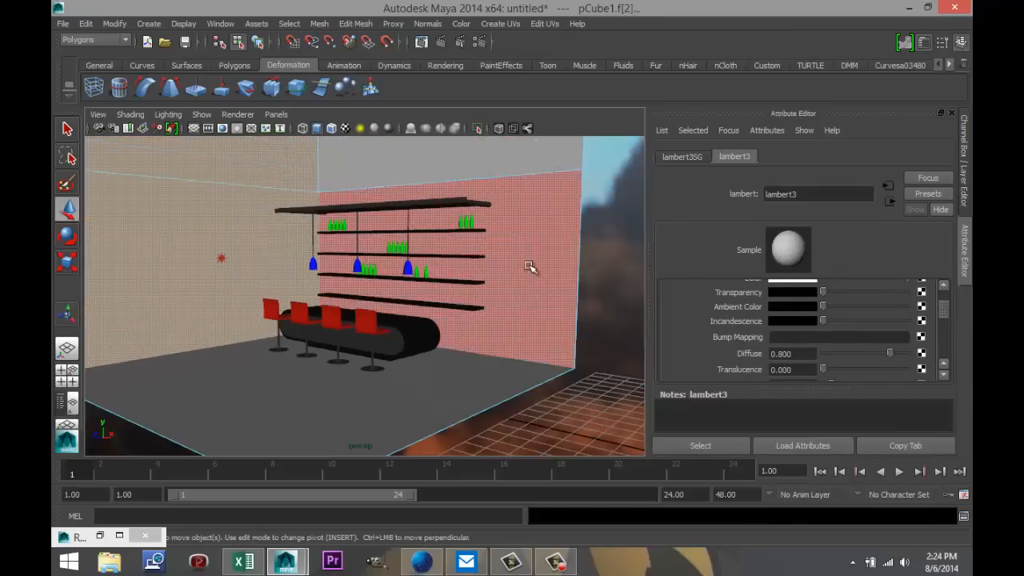
pyautogui.click(527, 262)
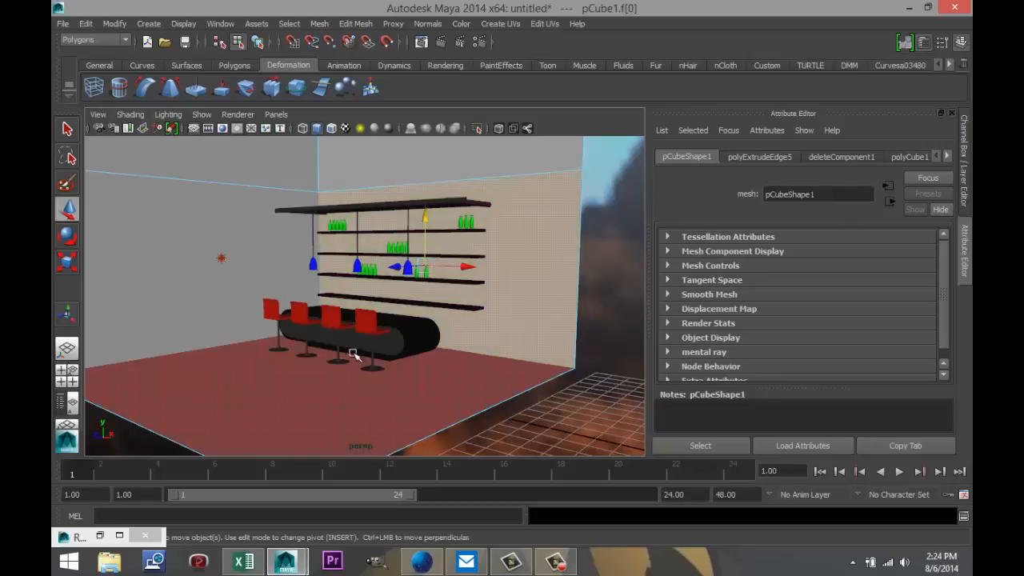
pyautogui.moveTo(358, 353)
pyautogui.keyDown('alt'); pyautogui.mouseDown()
pyautogui.moveTo(423, 359)
pyautogui.moveTo(336, 364)
pyautogui.moveTo(356, 362)
pyautogui.mouseUp(); pyautogui.keyUp('alt')
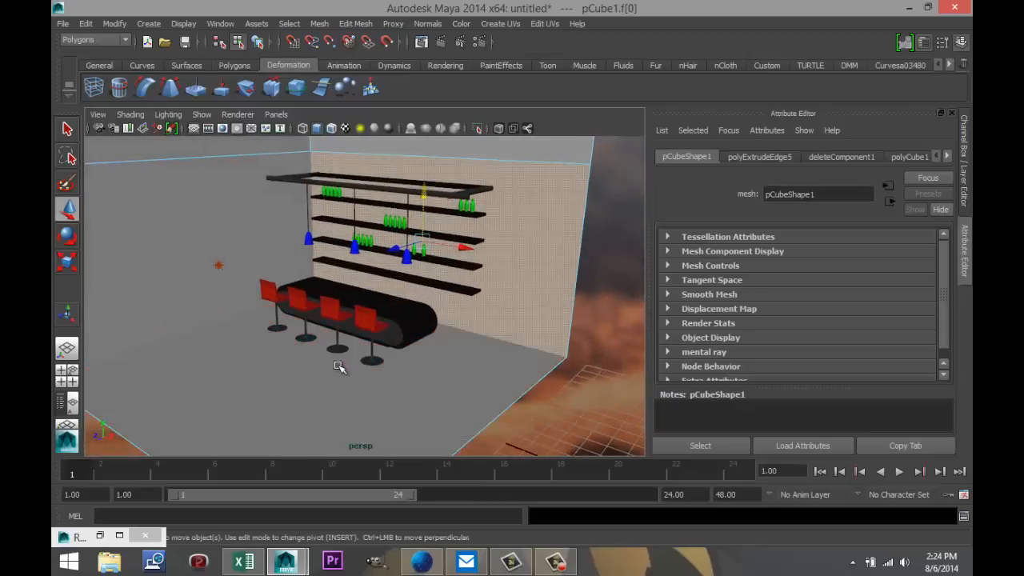
pyautogui.click(355, 23)
pyautogui.click(378, 79)
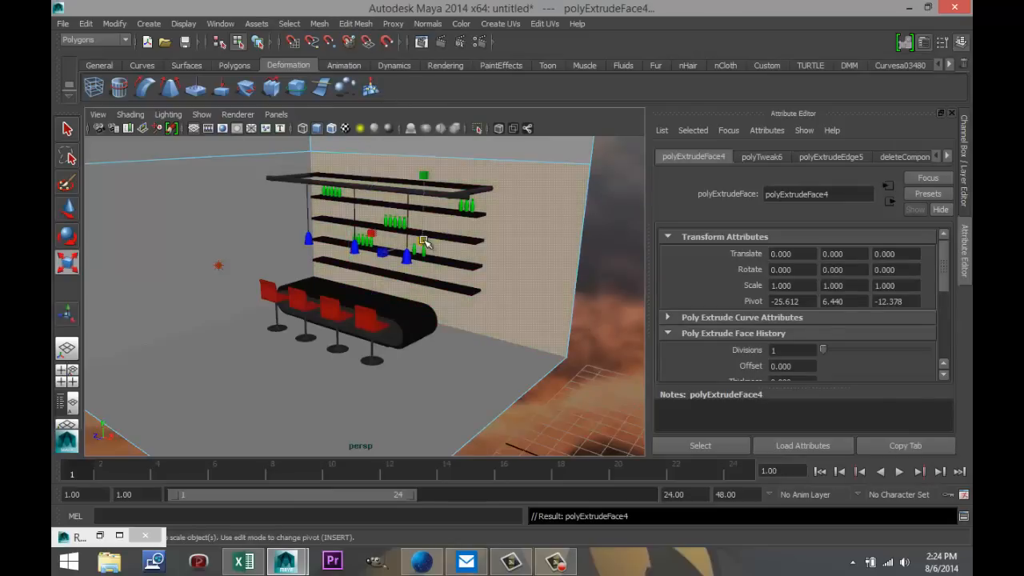
pyautogui.moveTo(424, 241); pyautogui.dragTo(372, 242)
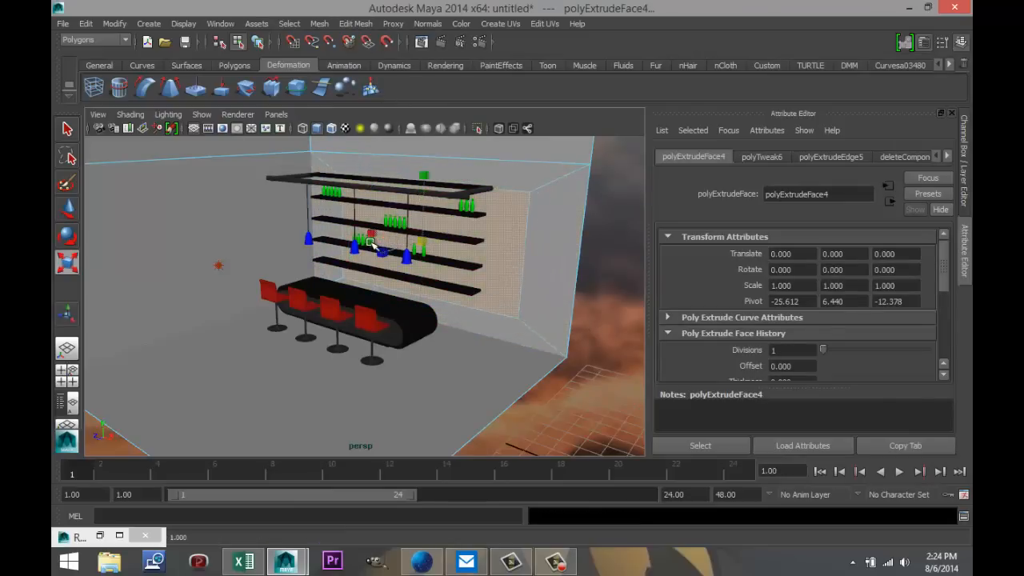
# Move the inset wall face in the front view so it sits centred behind the shelves, beneath the overhead frame.
pyautogui.click(171, 350)
pyautogui.click(64, 383)
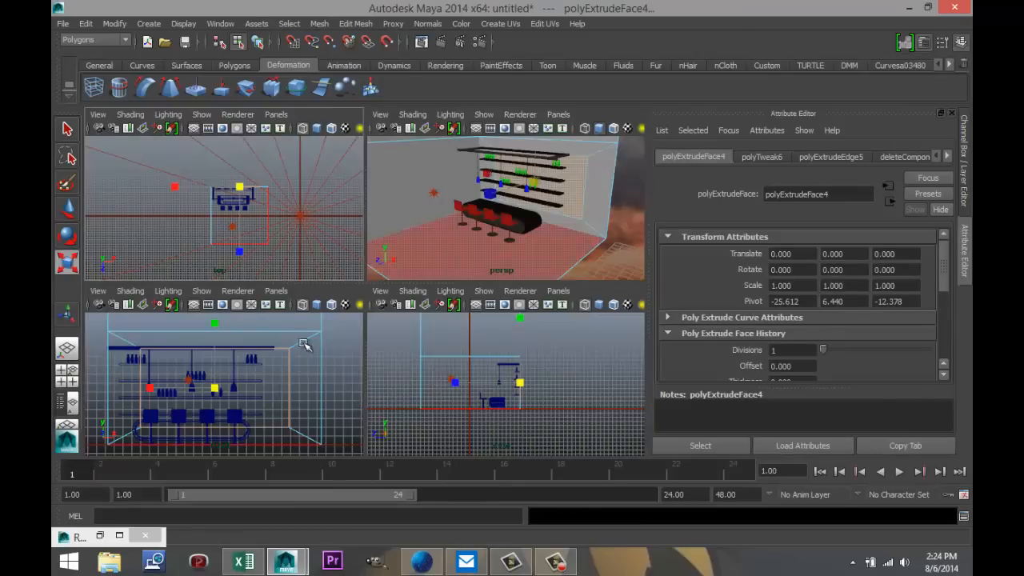
pyautogui.press('space')
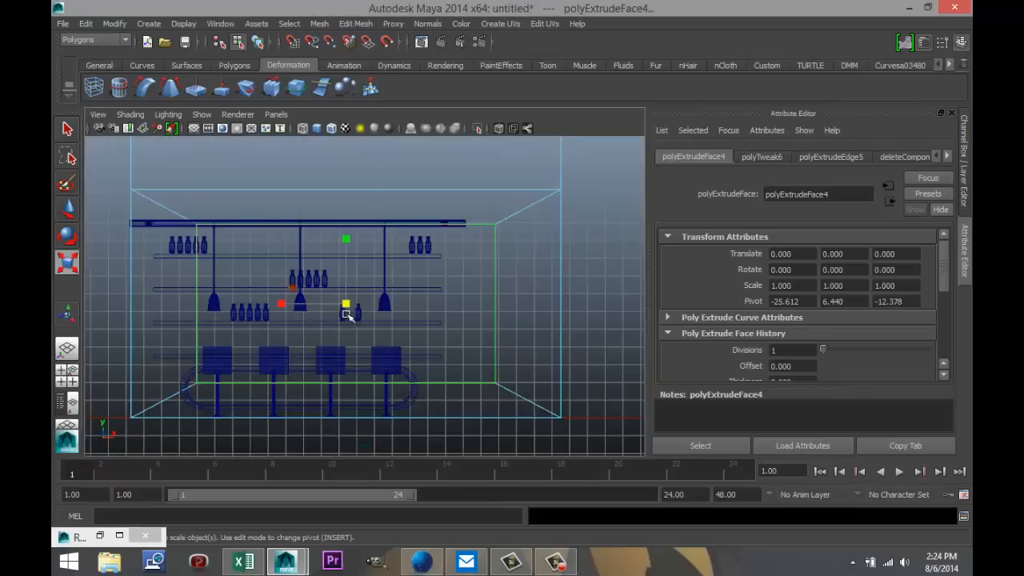
pyautogui.press('w')
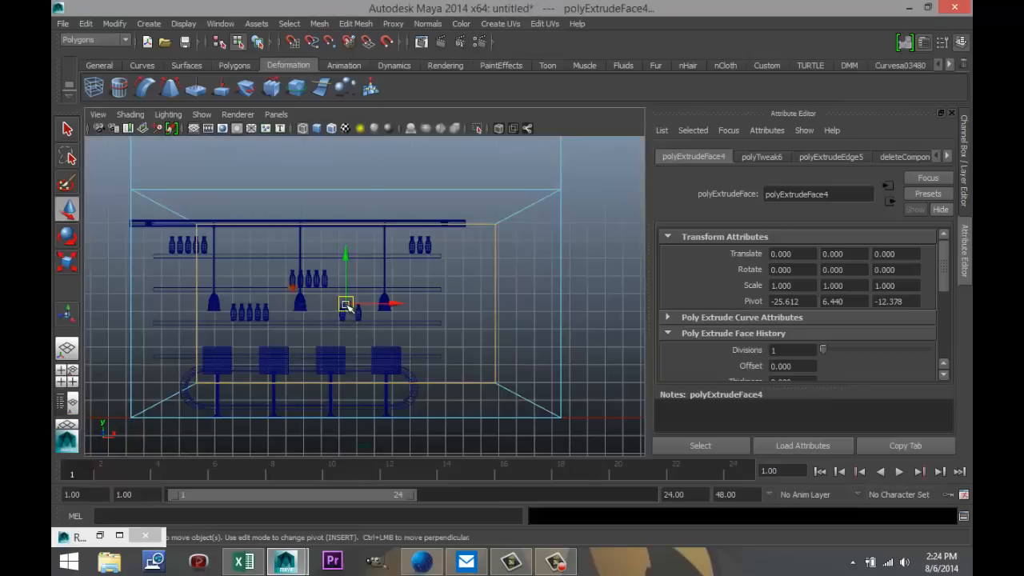
pyautogui.moveTo(346, 304); pyautogui.dragTo(298, 302)
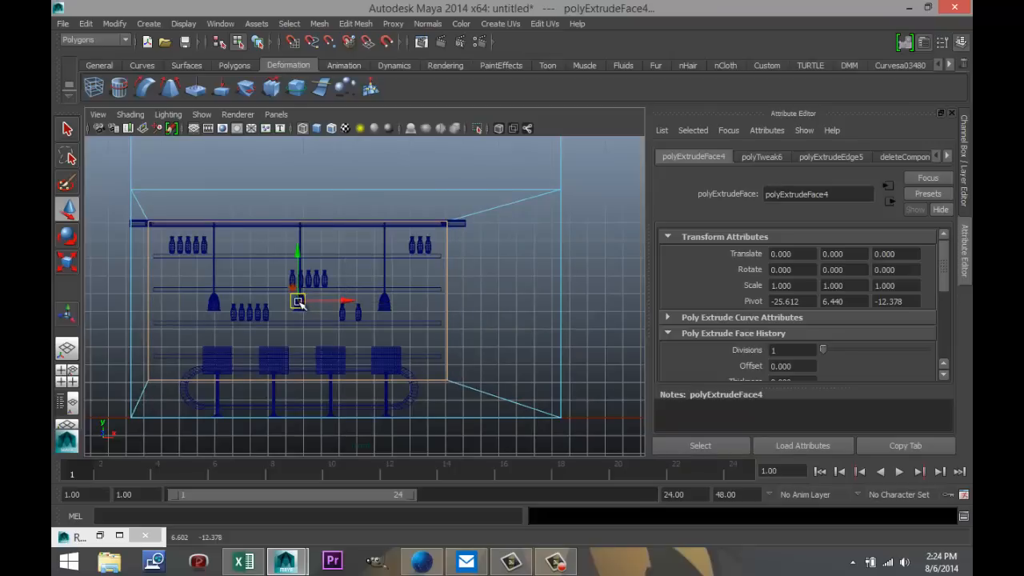
# Assign a new mia_material_x to the inset wall face and replace its settings with the Chrome preset.
pyautogui.click(67, 371)
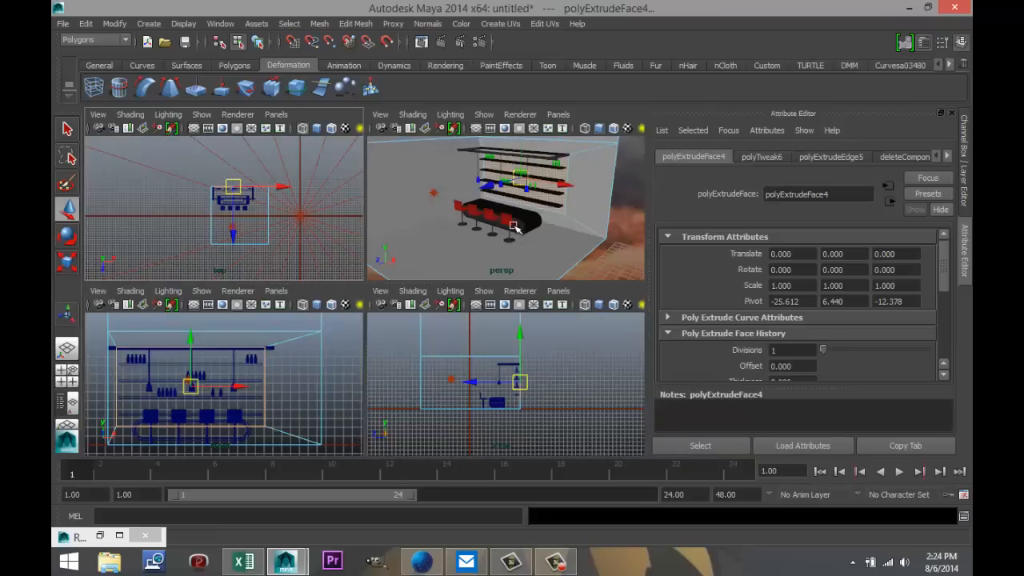
pyautogui.press('space')
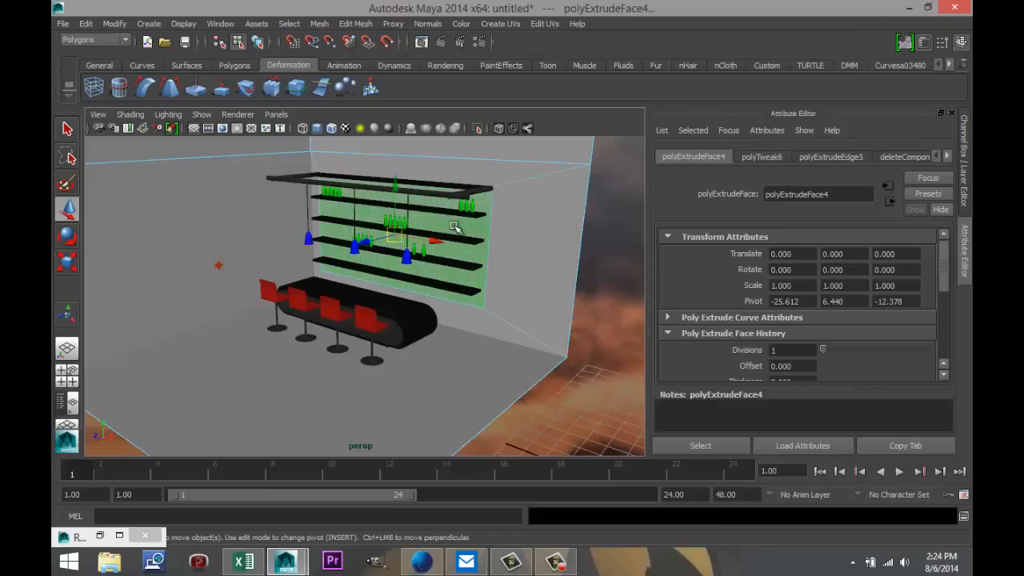
pyautogui.moveTo(454, 226); pyautogui.dragTo(468, 474, button='right')
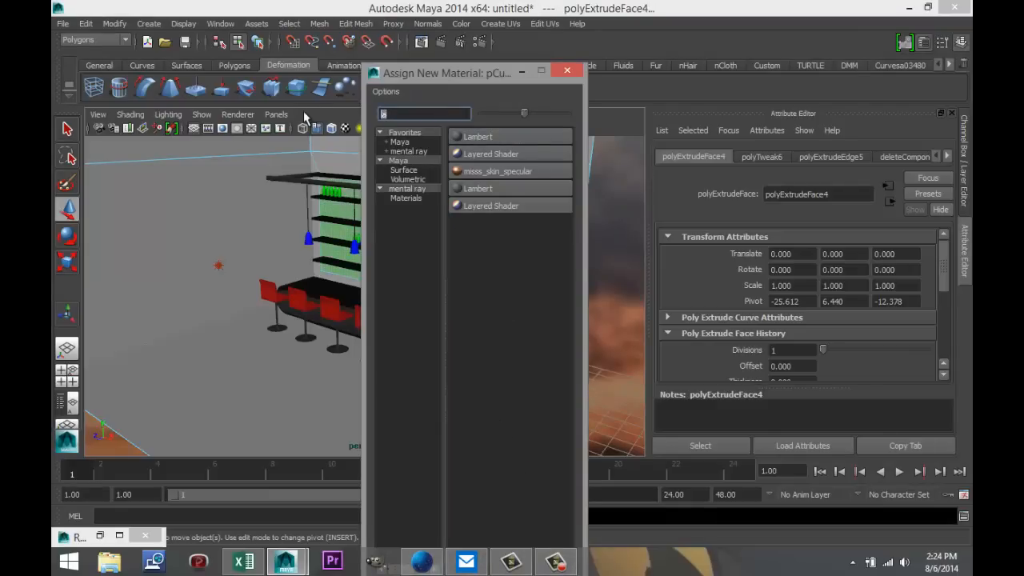
pyautogui.write('mia')
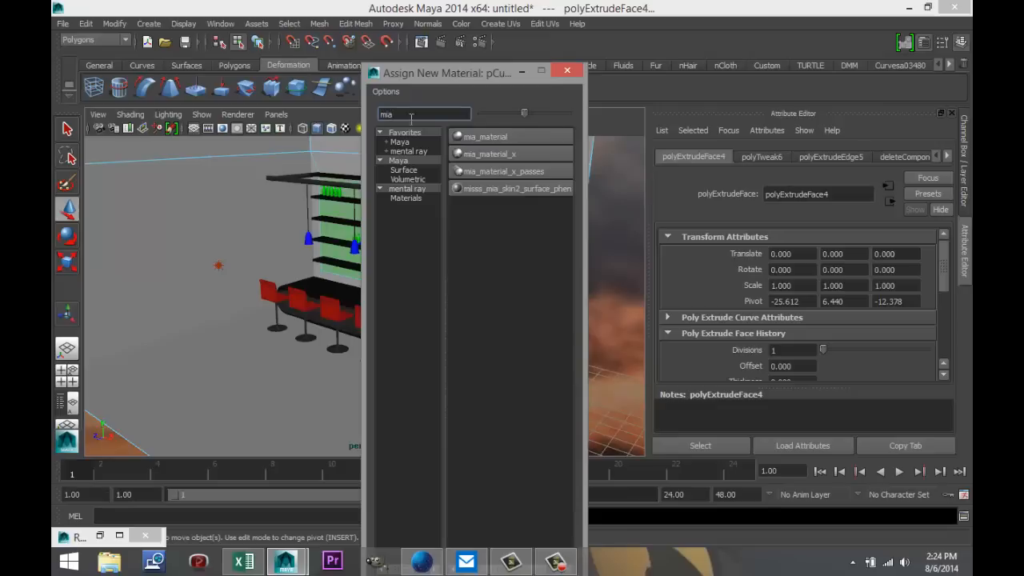
pyautogui.click(500, 155)
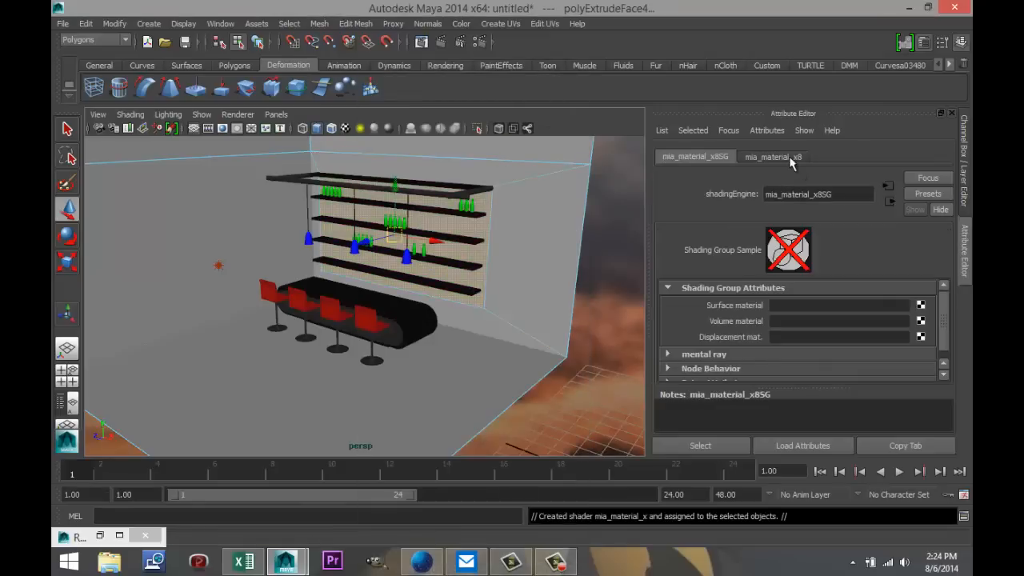
pyautogui.click(924, 193)
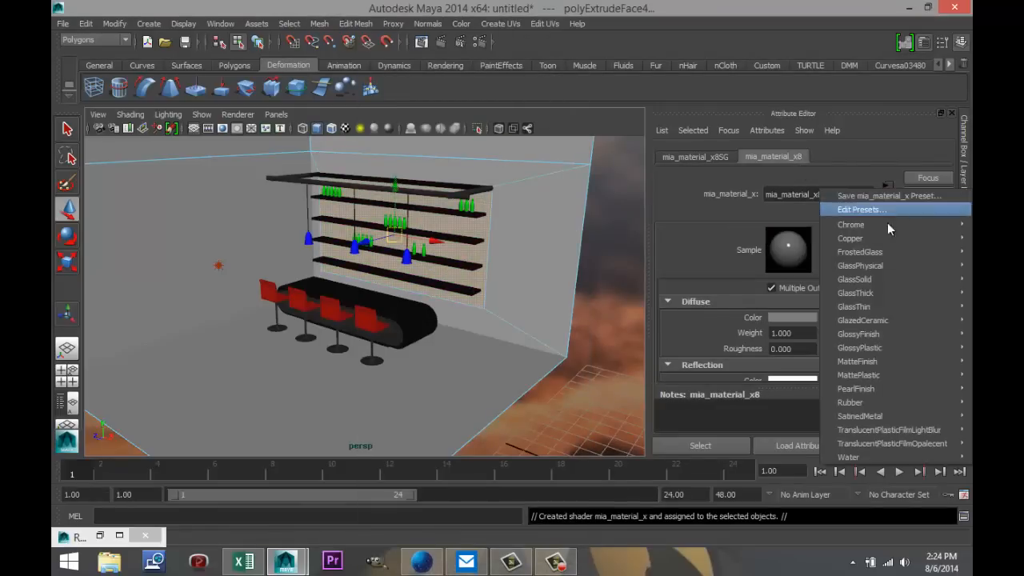
pyautogui.moveTo(875, 239)
pyautogui.moveTo(848, 225)
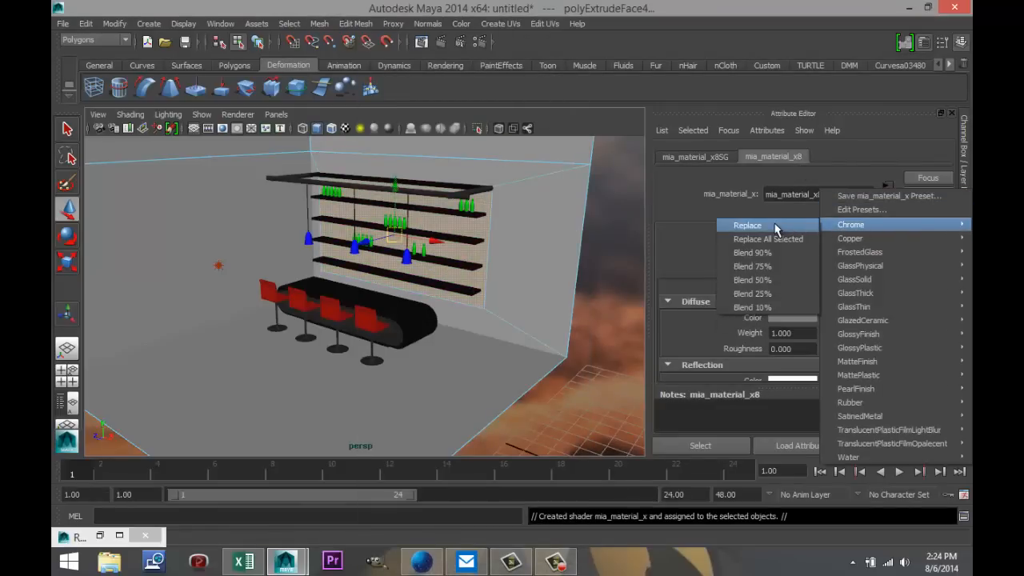
pyautogui.click(748, 226)
# Try to delete the image-based lighting sphere that surrounds the room.
pyautogui.scroll(3, 501, 332)
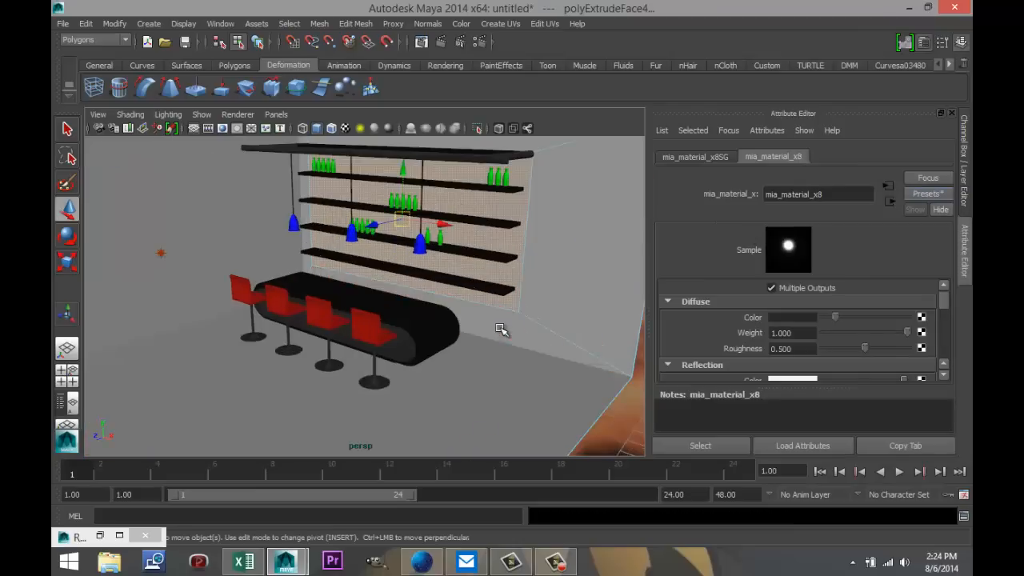
pyautogui.scroll(-6, 506, 314)
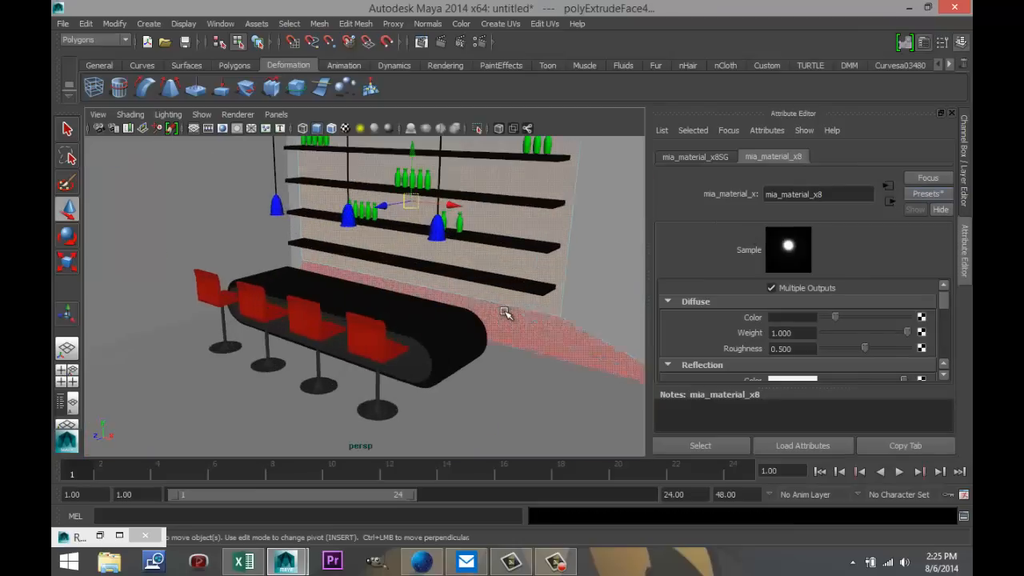
pyautogui.scroll(-3, 519, 316)
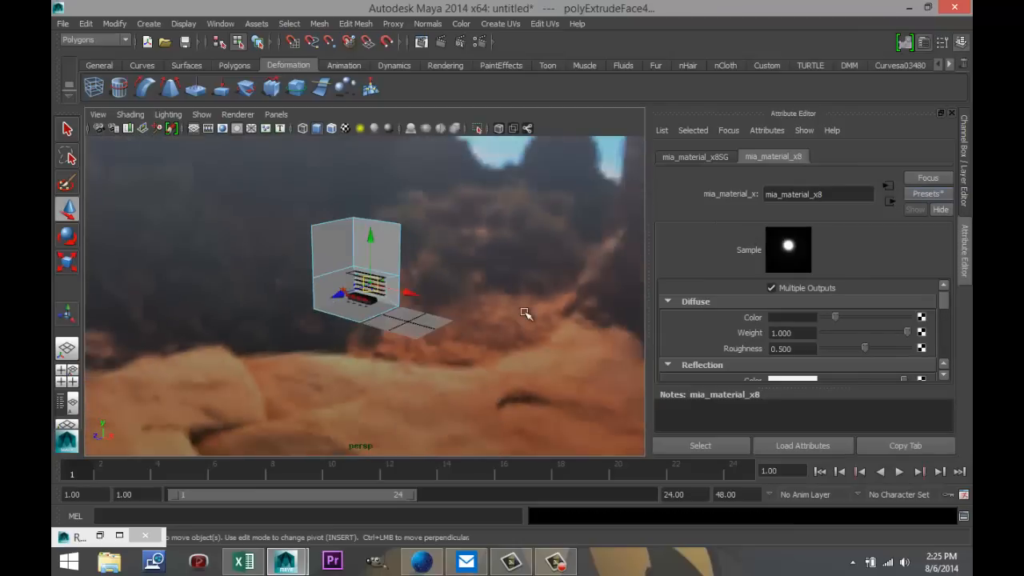
pyautogui.click(567, 306)
pyautogui.scroll(-5, 575, 307)
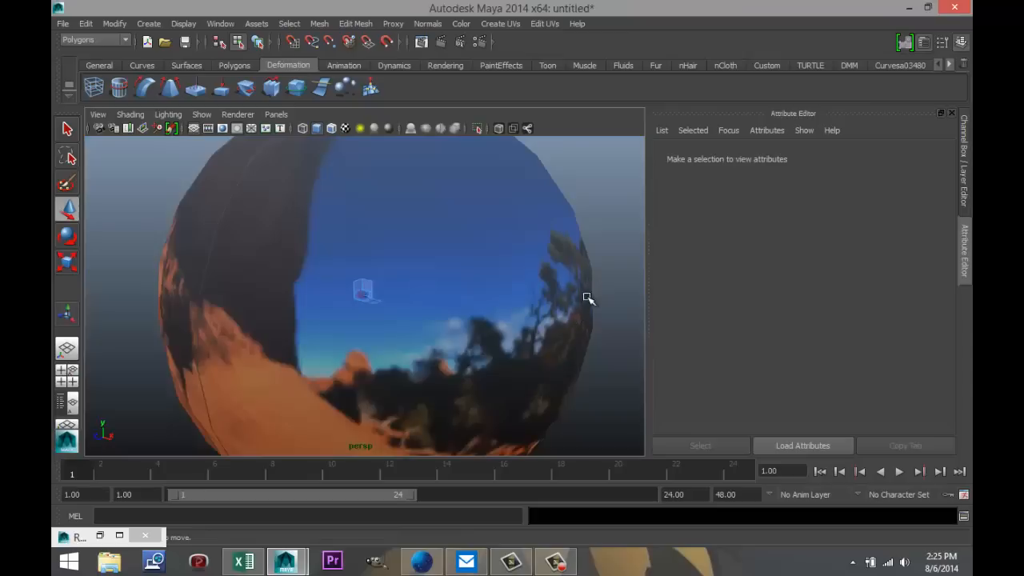
pyautogui.moveTo(553, 209); pyautogui.dragTo(556, 292, button='right')
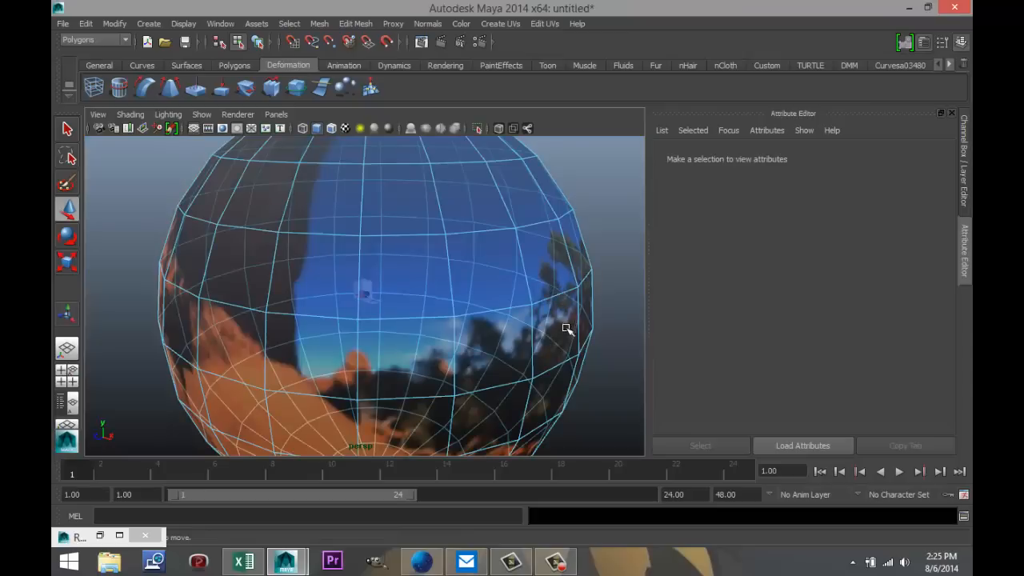
pyautogui.scroll(5, 567, 330)
pyautogui.scroll(-5, 567, 330)
pyautogui.press('Delete')
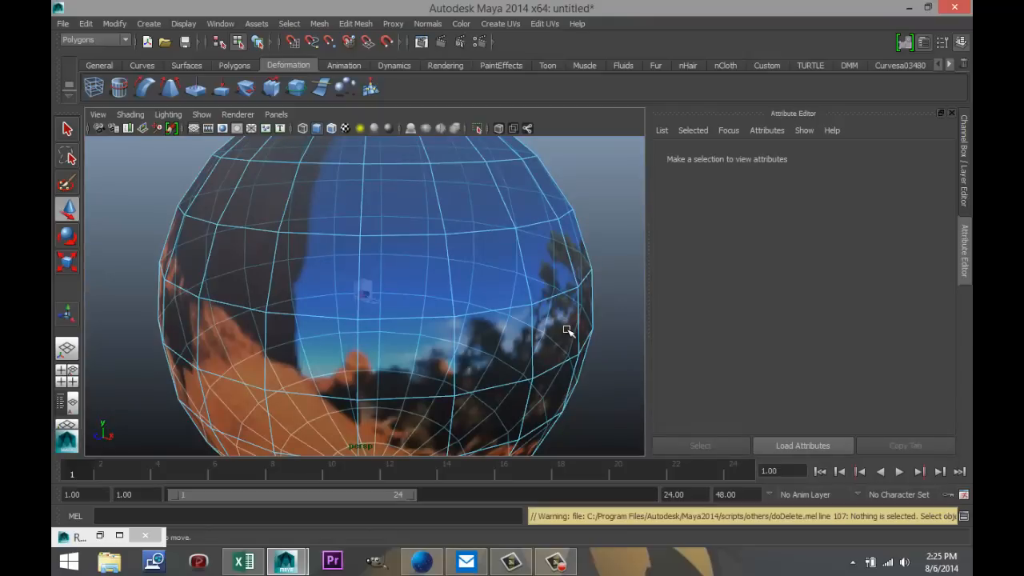
# Bring up the image-based lighting attributes of the sphere surrounding the room.
pyautogui.rightClick(579, 287)
pyautogui.click(608, 293)
pyautogui.scroll(5, 384, 294)
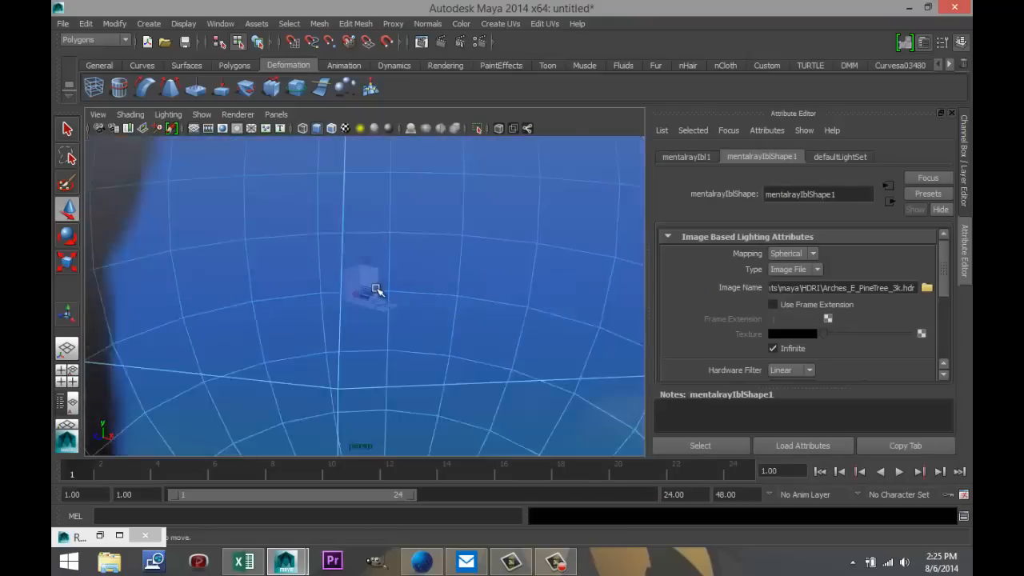
pyautogui.scroll(-10, 437, 283)
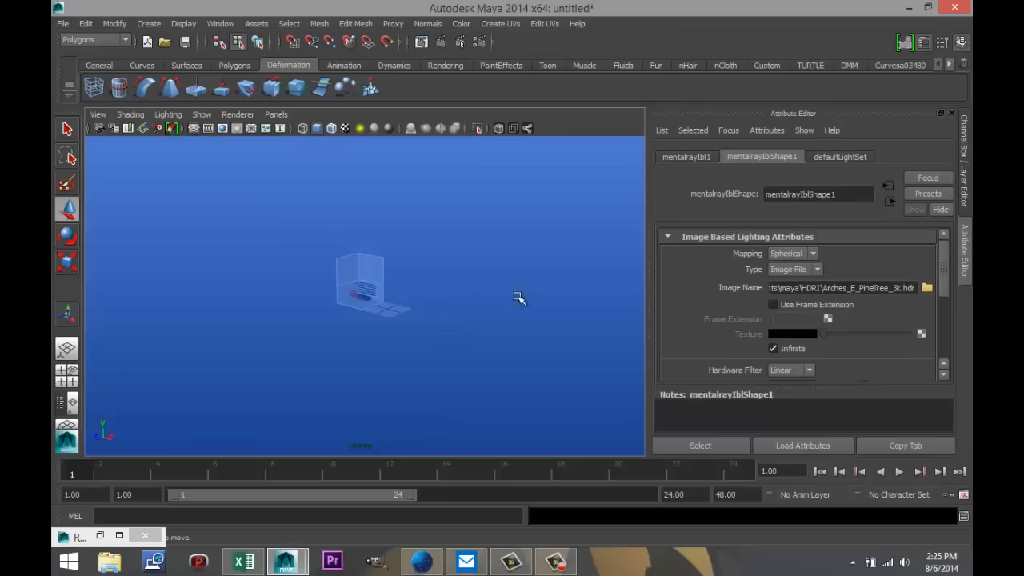
pyautogui.click(521, 302)
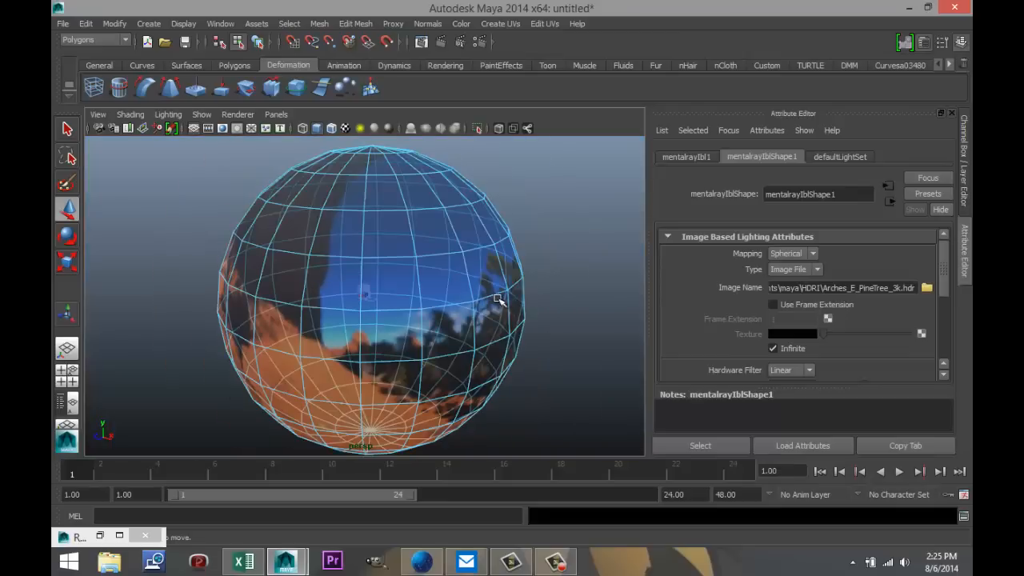
# Delete the existing image-based lighting in the mental ray indirect lighting settings, create a fresh one and put the render settings away.
pyautogui.click(477, 41)
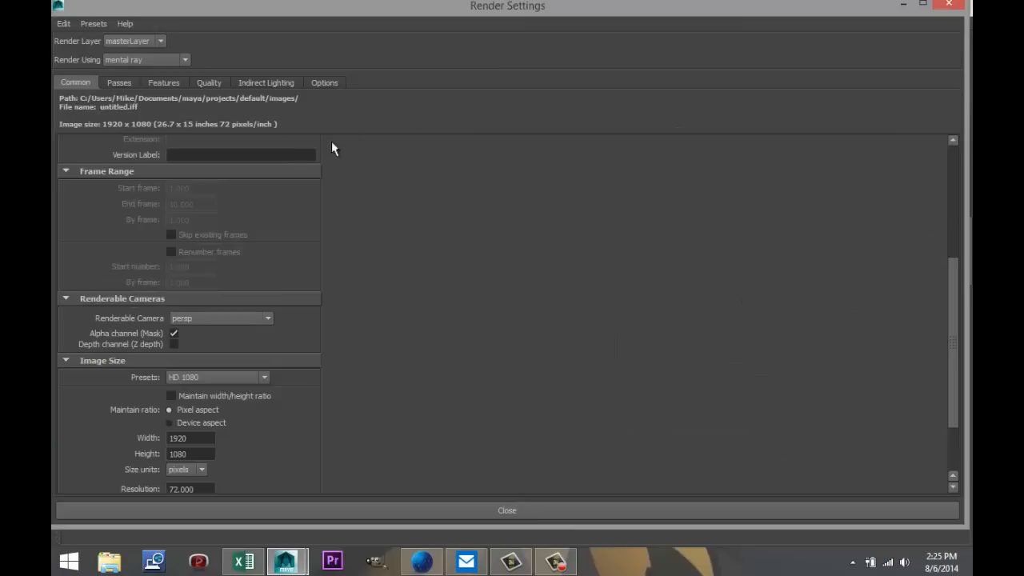
pyautogui.click(272, 83)
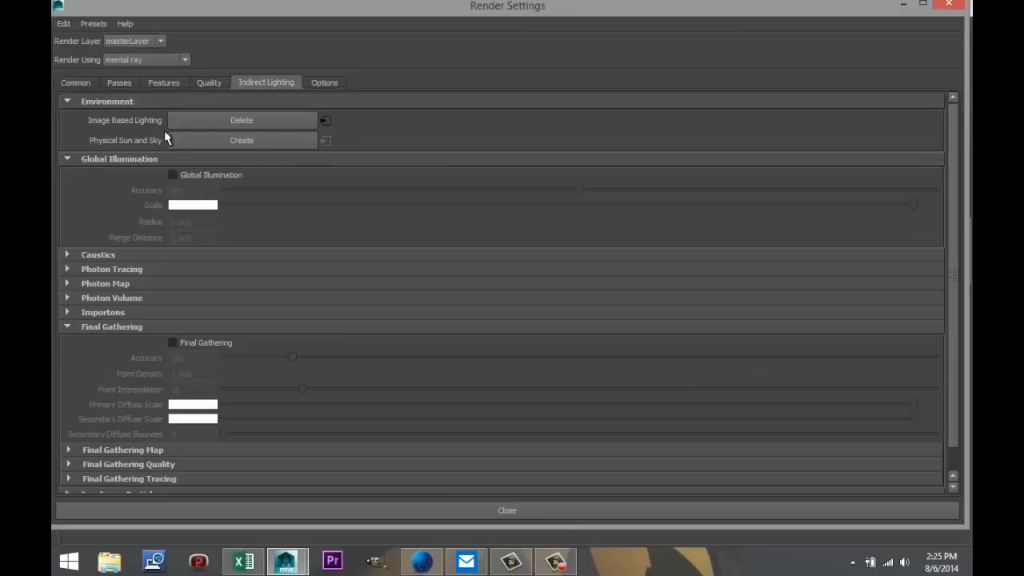
pyautogui.click(265, 120)
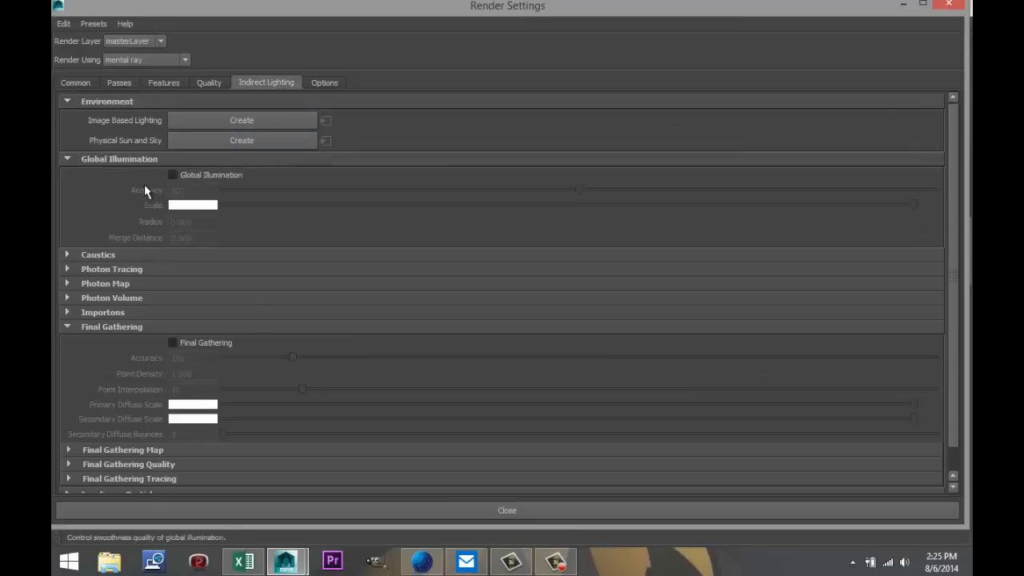
pyautogui.click(252, 120)
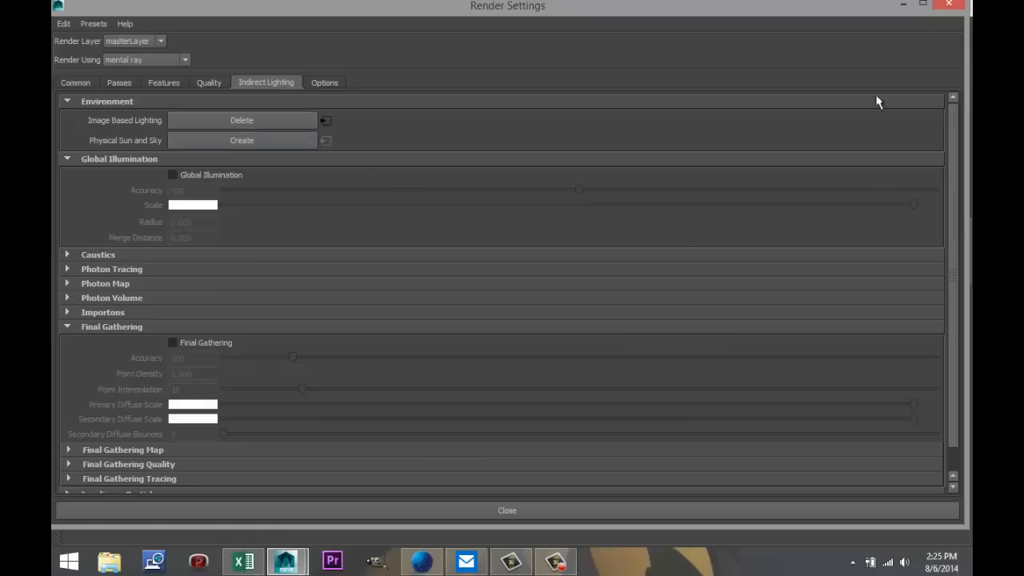
pyautogui.click(903, 5)
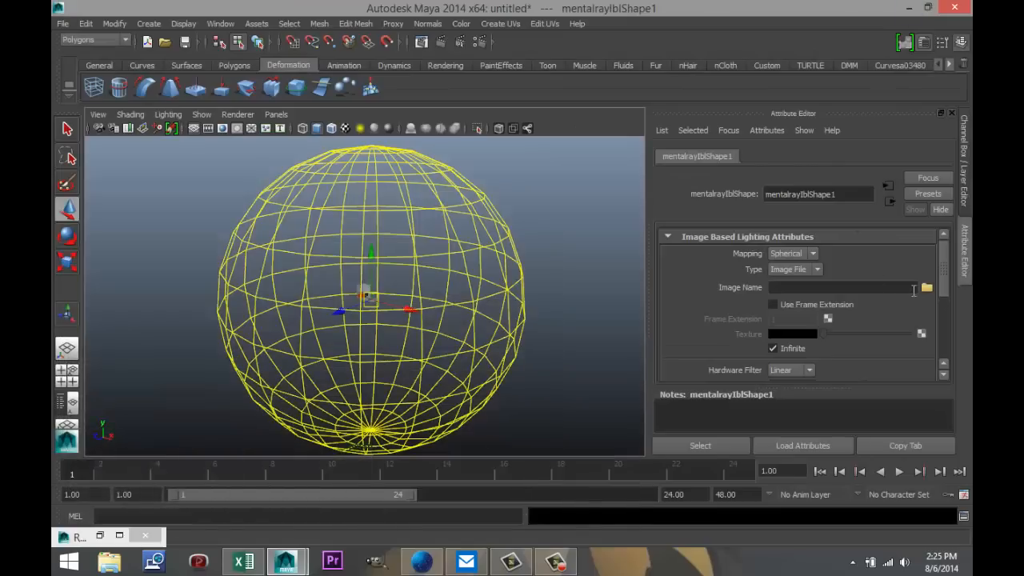
# Load studio007.hdr from the HDRI folder as the image for the image-based lighting sphere.
pyautogui.click(926, 288)
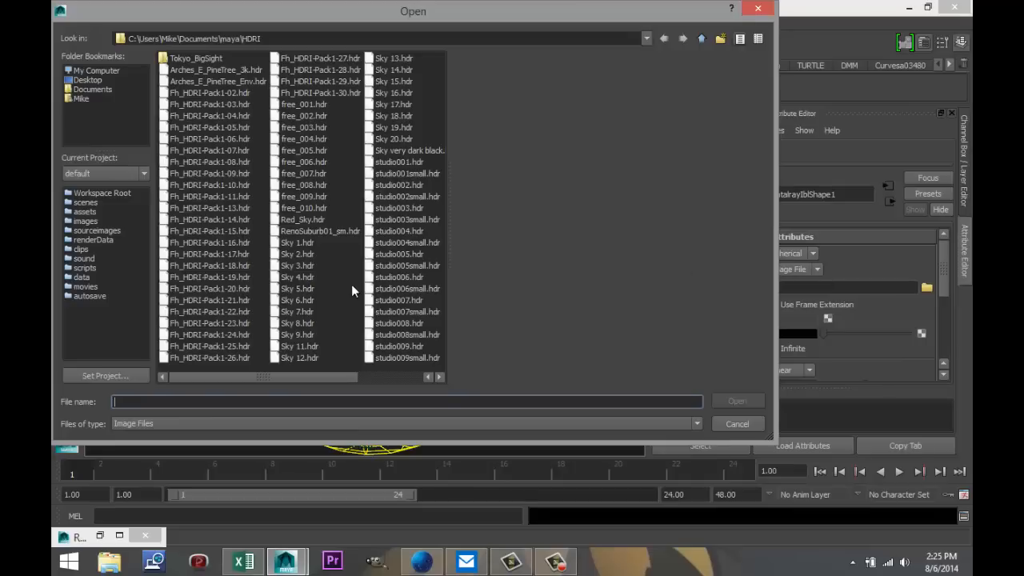
pyautogui.click(312, 300)
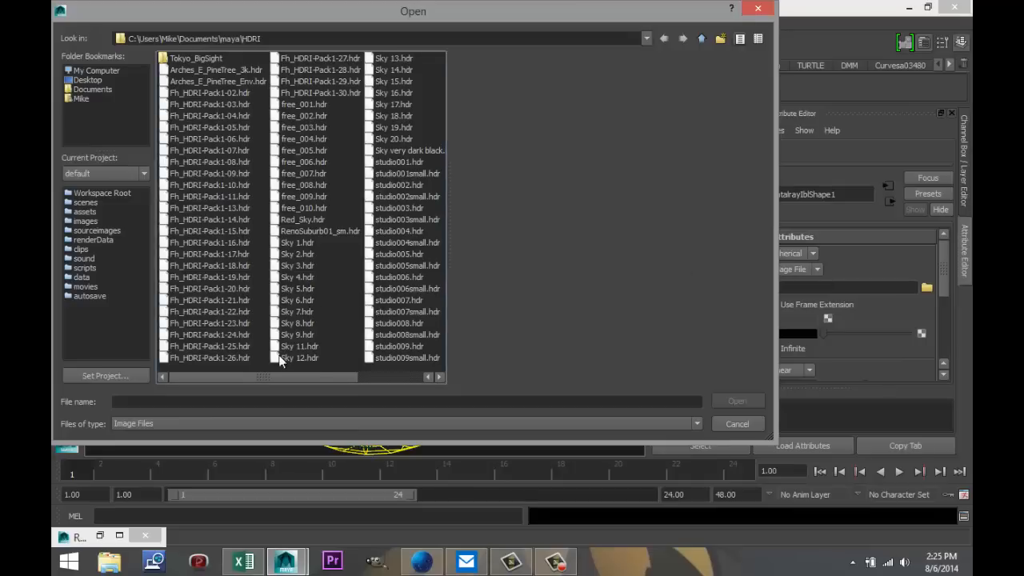
pyautogui.moveTo(316, 376); pyautogui.dragTo(404, 382)
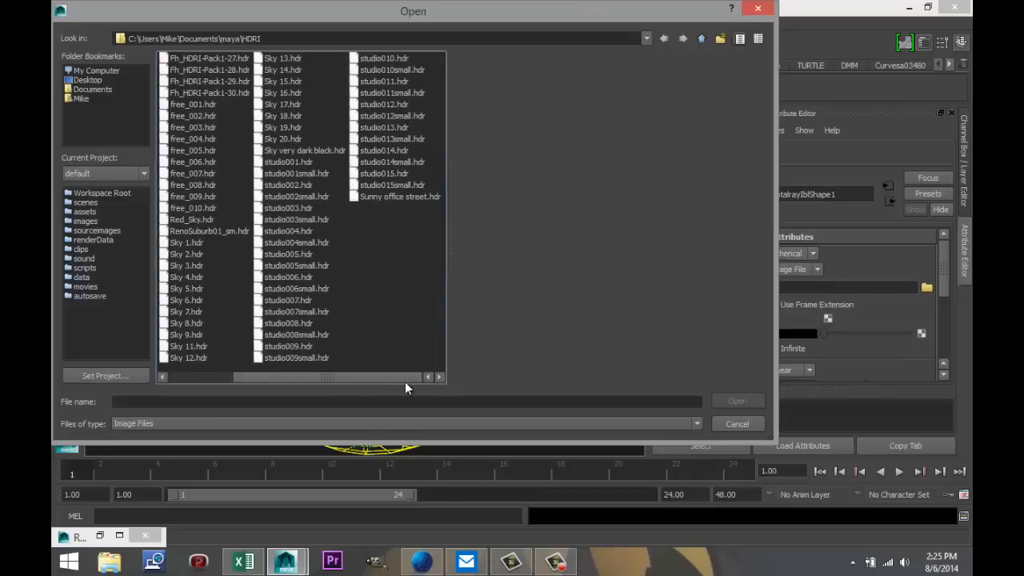
pyautogui.click(296, 302)
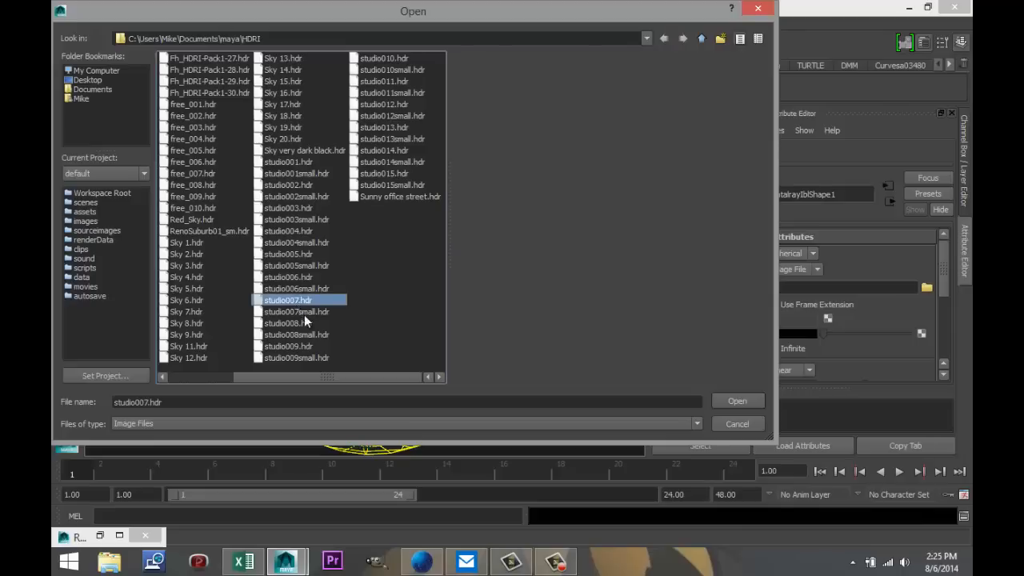
pyautogui.click(736, 401)
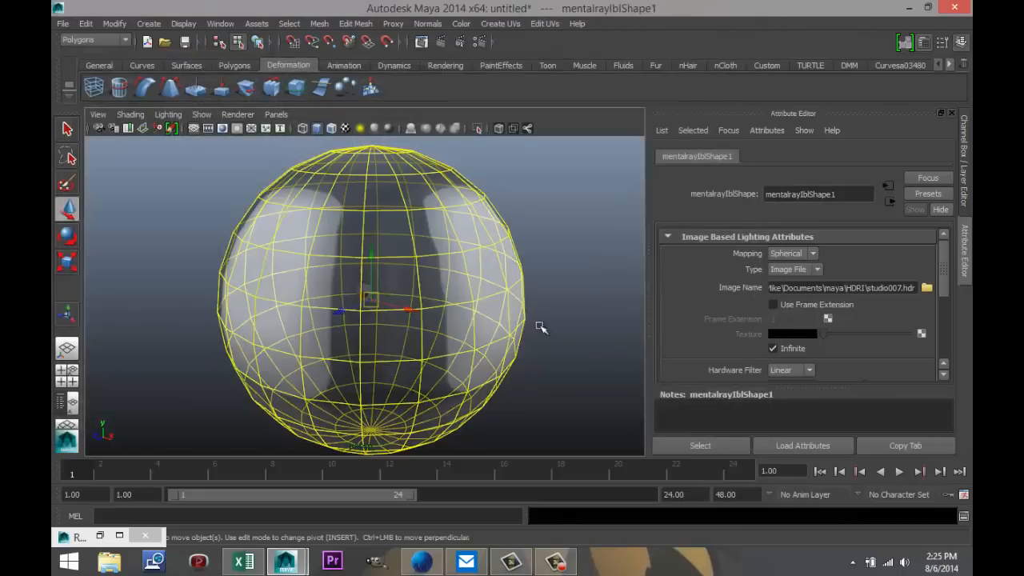
# In the side view, switch to object selection and raise the point light to about the height of the horizontal wall edge.
pyautogui.scroll(10, 566, 327)
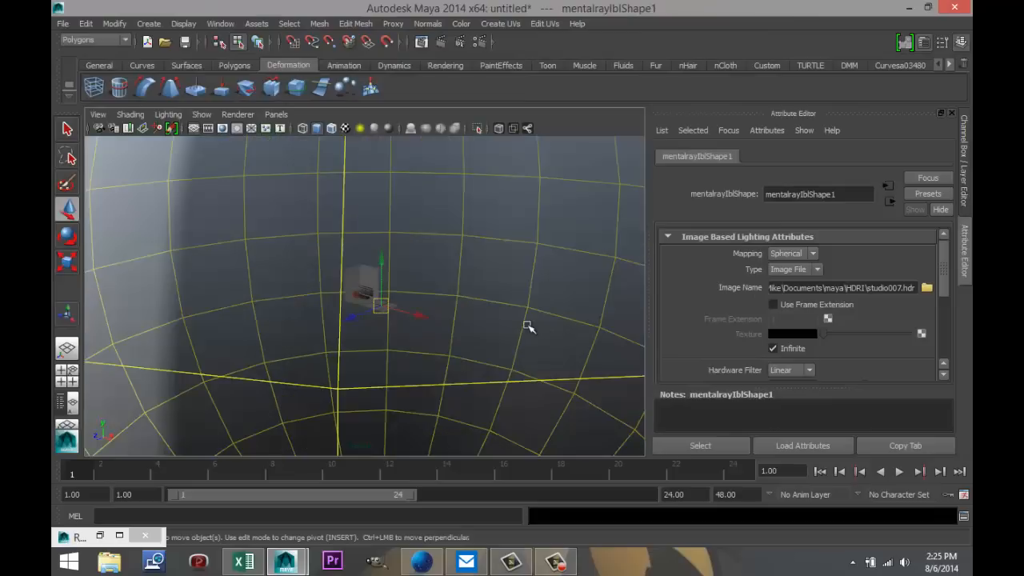
pyautogui.scroll(10, 528, 325)
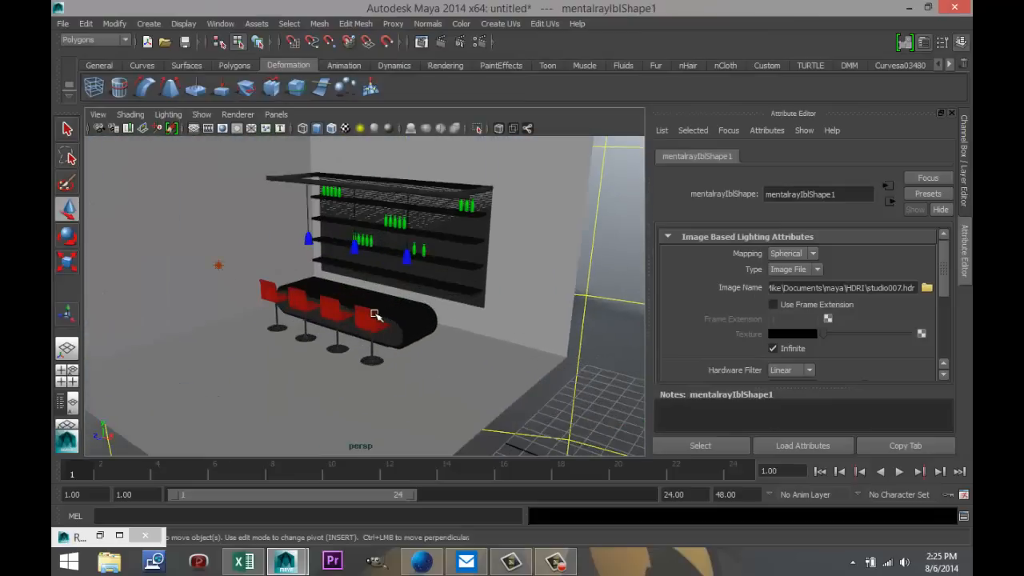
pyautogui.moveTo(217, 263); pyautogui.dragTo(224, 295, button='right')
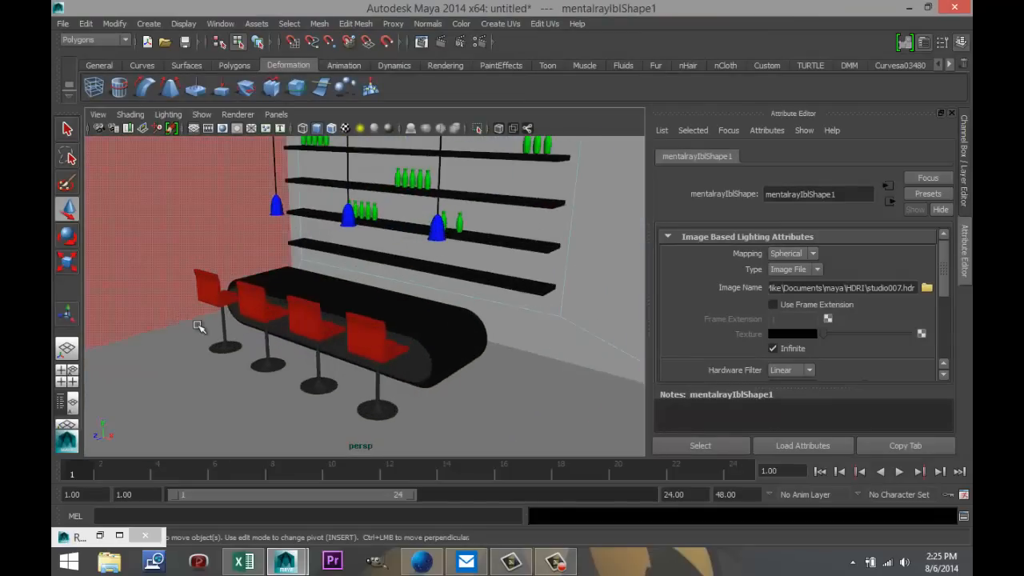
pyautogui.keyDown('alt'); pyautogui.moveTo(219, 335); pyautogui.dragTo(153, 355); pyautogui.keyUp('alt')
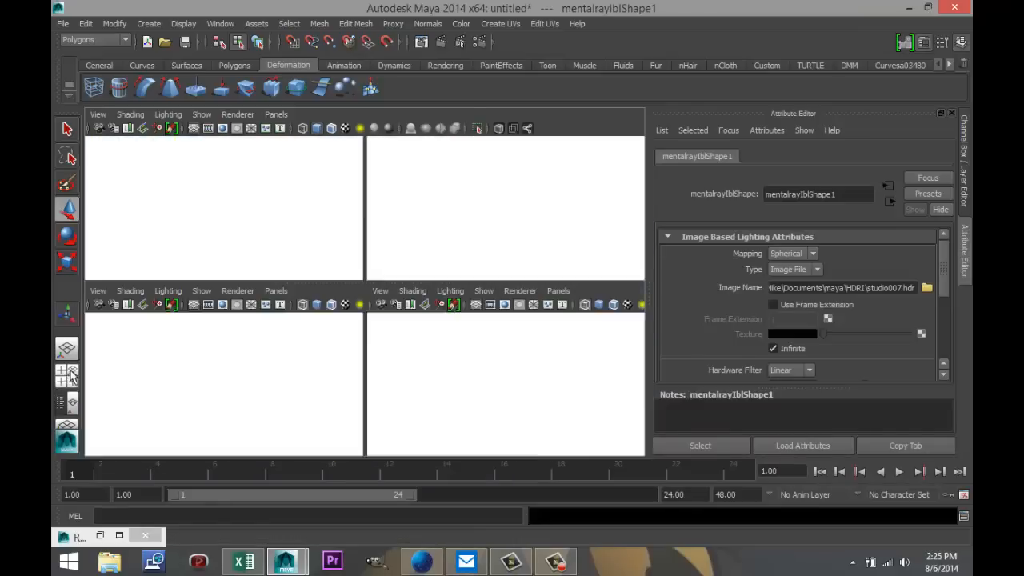
pyautogui.click(67, 371)
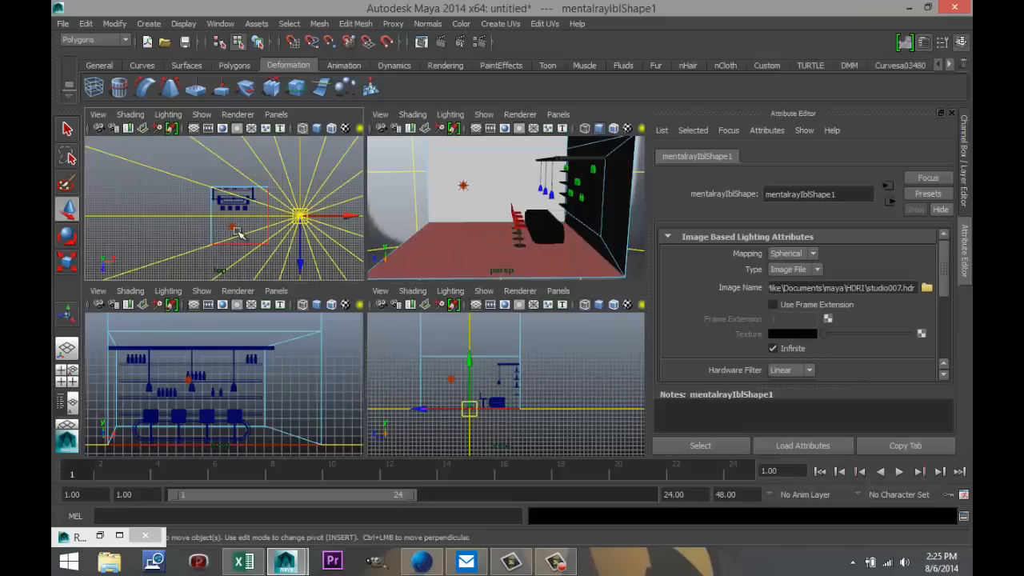
pyautogui.click(232, 229)
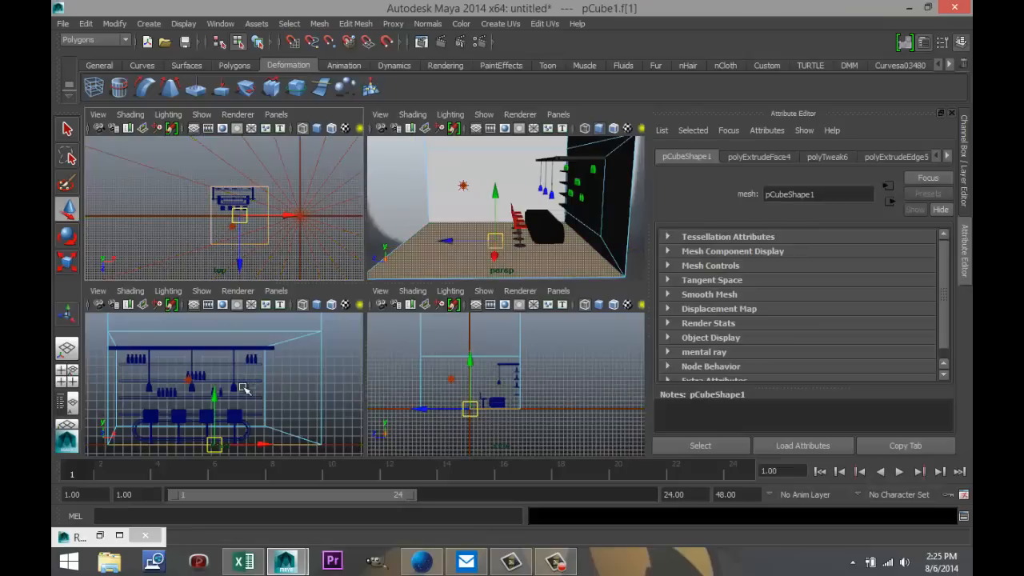
pyautogui.press('space')
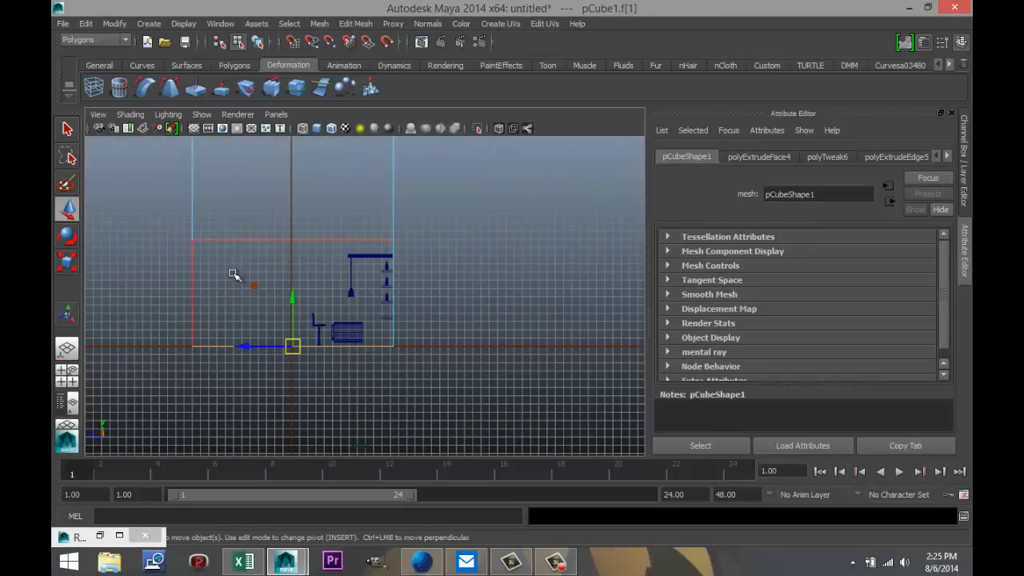
pyautogui.click(277, 309)
pyautogui.scroll(2, 266, 294)
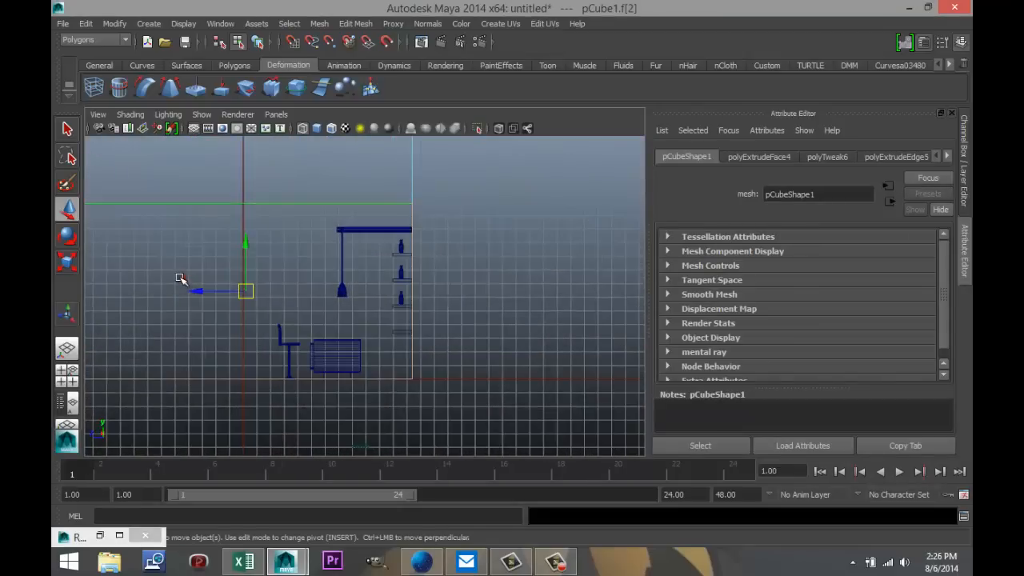
pyautogui.moveTo(180, 260); pyautogui.dragTo(244, 243, button='right')
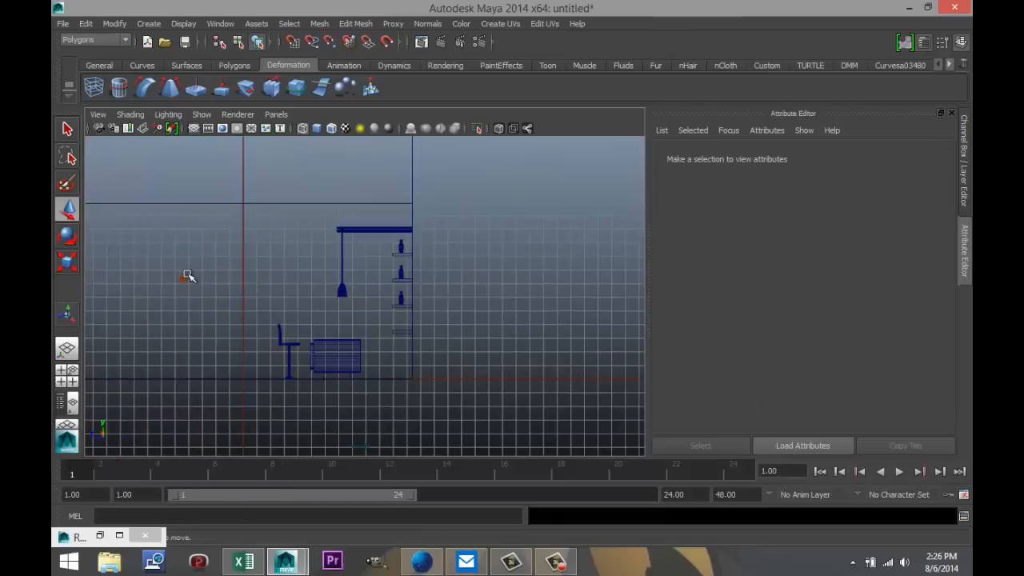
pyautogui.click(183, 278)
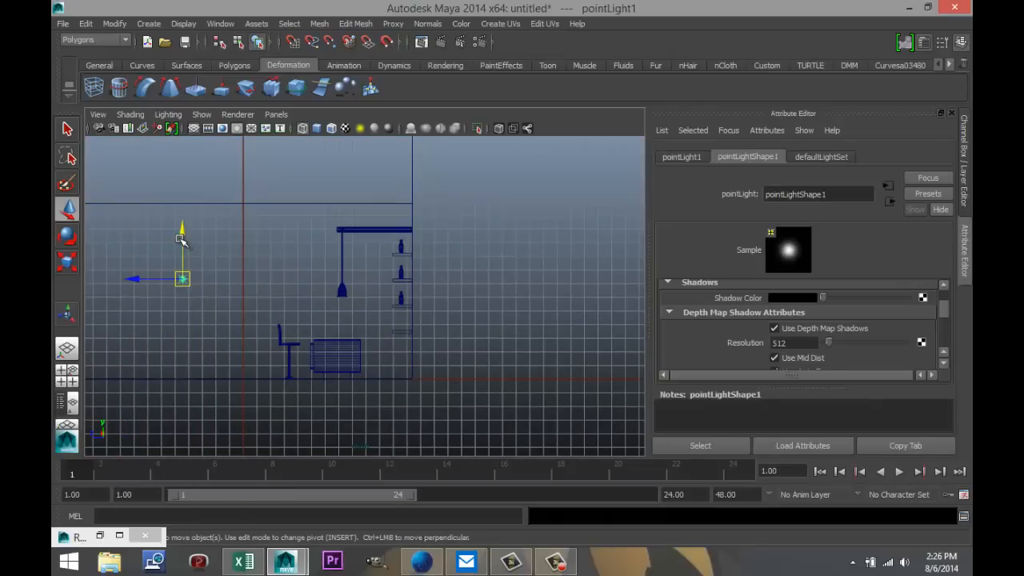
pyautogui.moveTo(182, 232); pyautogui.dragTo(189, 164)
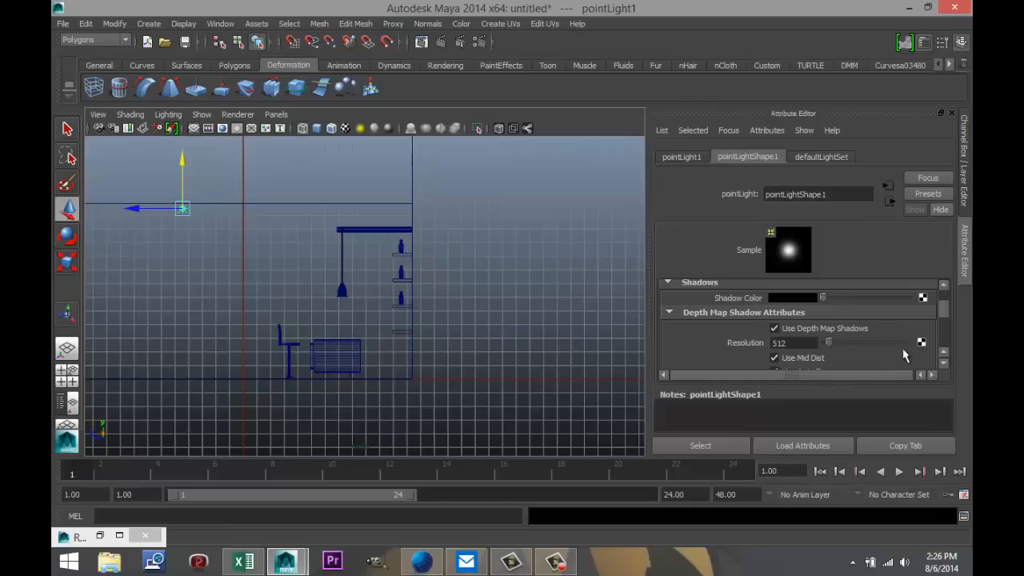
# Give the point light a pale blue colour with hue 240 and saturation 0.343, and set its intensity to 0.420.
pyautogui.scroll(3, 865, 338)
pyautogui.scroll(2, 864, 337)
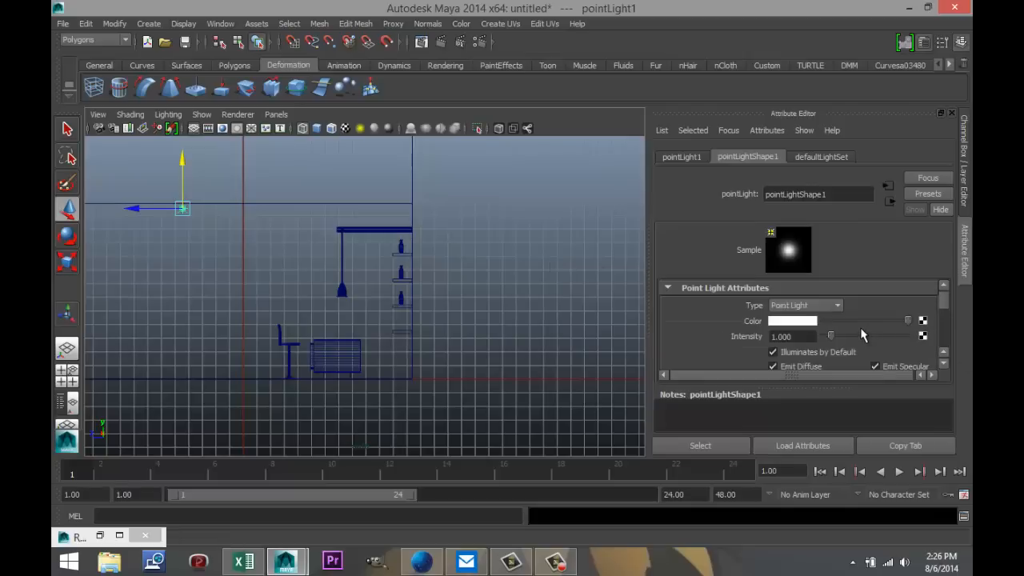
pyautogui.click(797, 323)
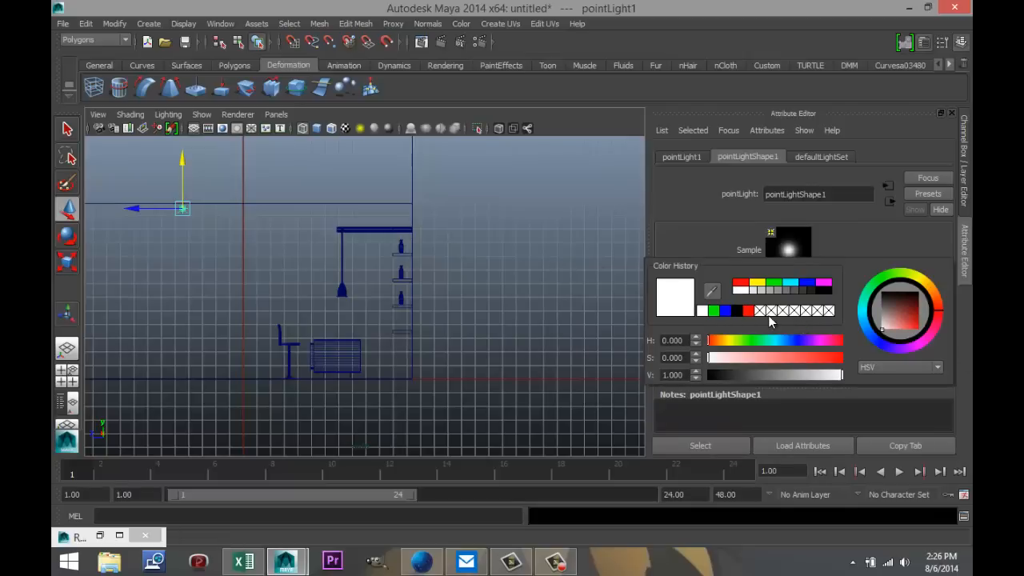
pyautogui.click(808, 284)
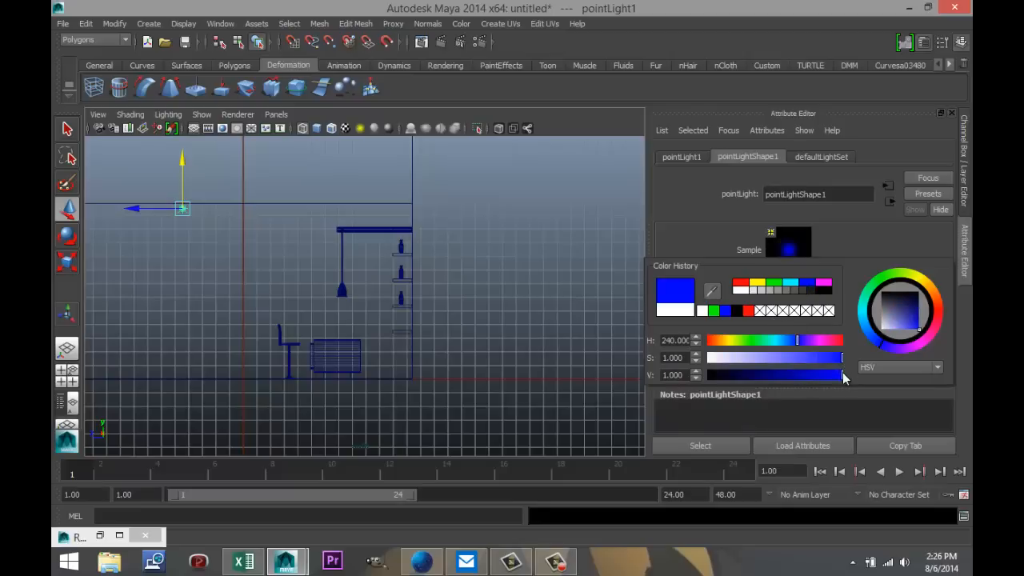
pyautogui.moveTo(841, 375); pyautogui.dragTo(754, 357)
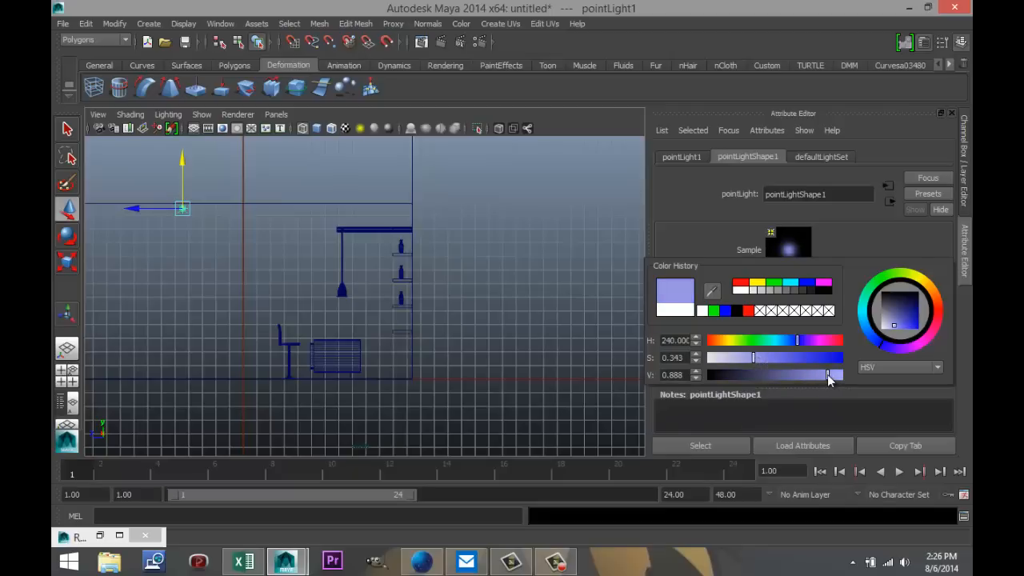
pyautogui.moveTo(829, 376); pyautogui.dragTo(841, 376)
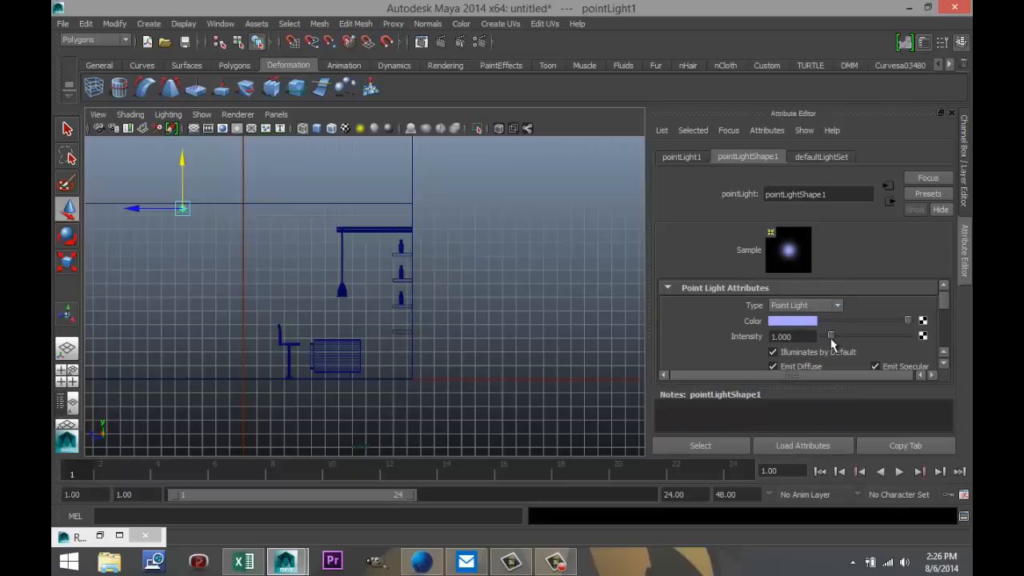
pyautogui.moveTo(830, 336); pyautogui.dragTo(827, 339)
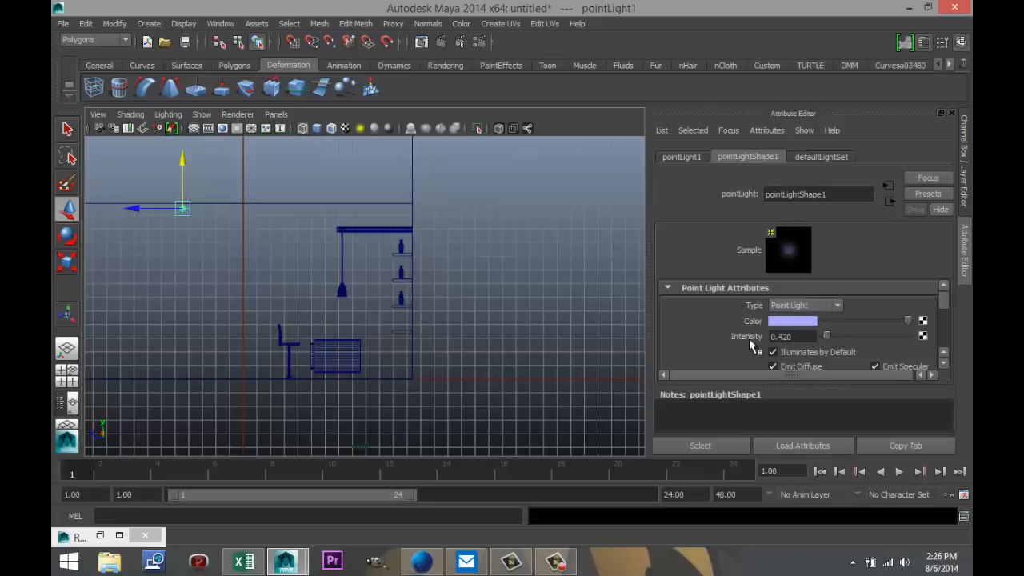
# Frame the bar counter and shelves in the perspective view, render them with mental ray, and close the render window.
pyautogui.click(67, 376)
pyautogui.press('space')
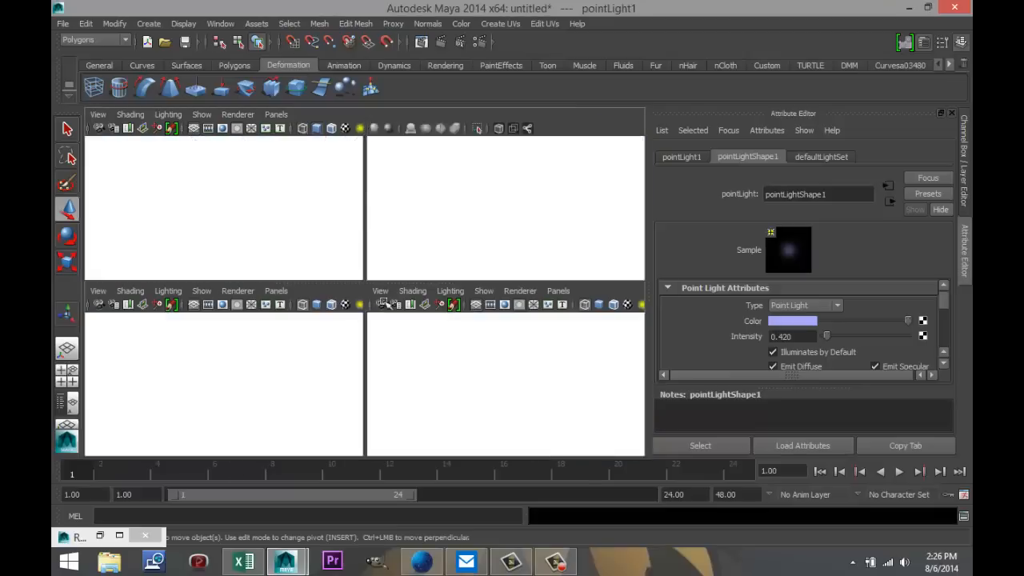
pyautogui.keyDown('alt'); pyautogui.moveTo(319, 360); pyautogui.dragTo(347, 366); pyautogui.keyUp('alt')
pyautogui.scroll(2, 368, 352)
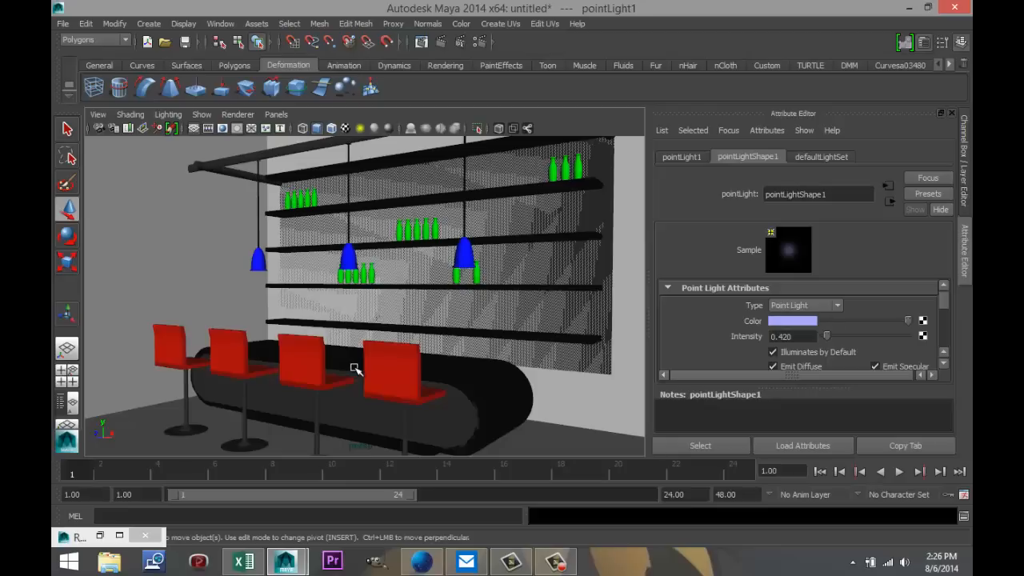
pyautogui.click(441, 44)
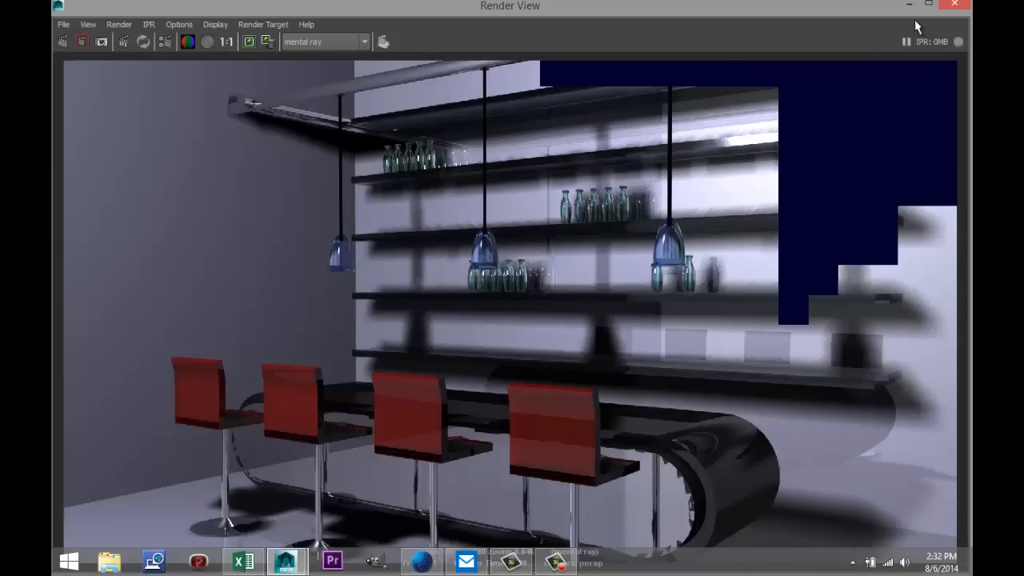
pyautogui.click(954, 8)
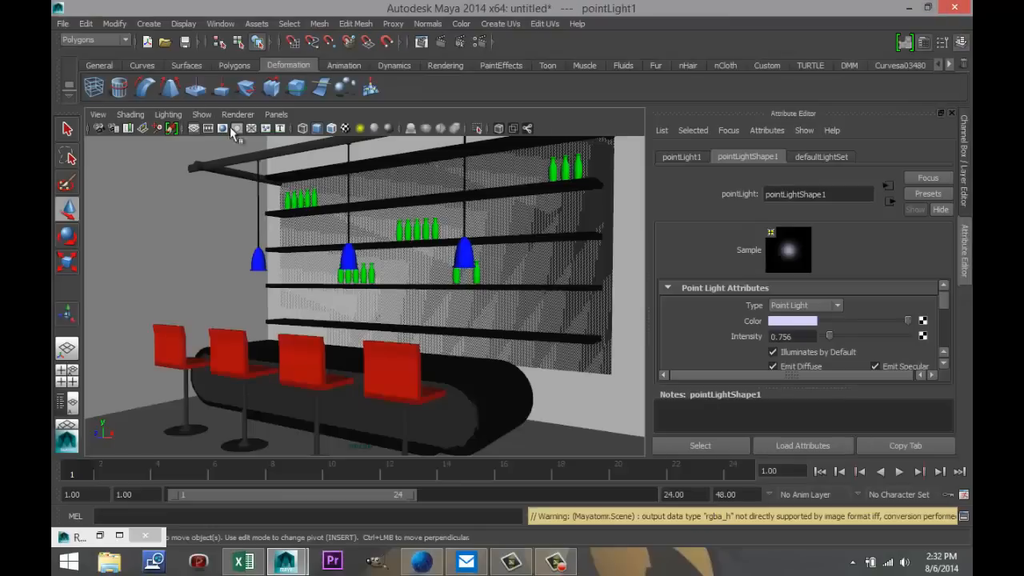
# Create an ambient light, raise it above the floor grid and move it along X towards the bar room.
pyautogui.click(148, 23)
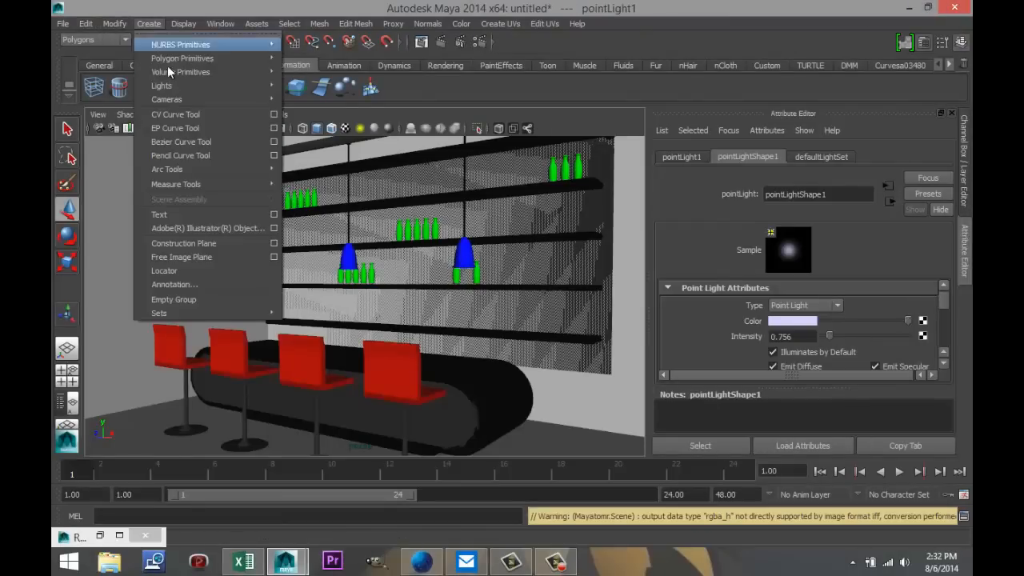
pyautogui.moveTo(195, 85)
pyautogui.click(319, 93)
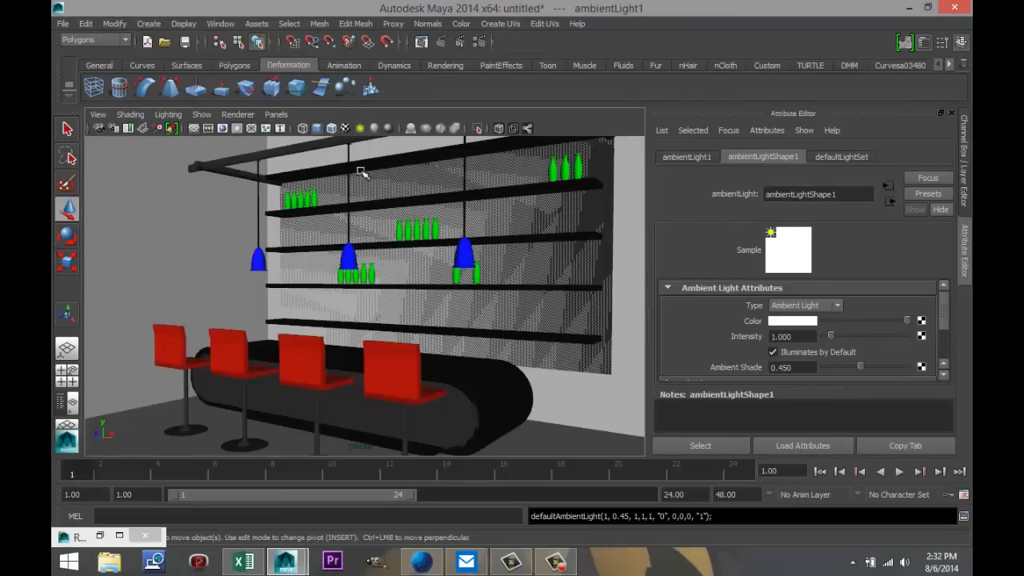
pyautogui.scroll(-5, 368, 240)
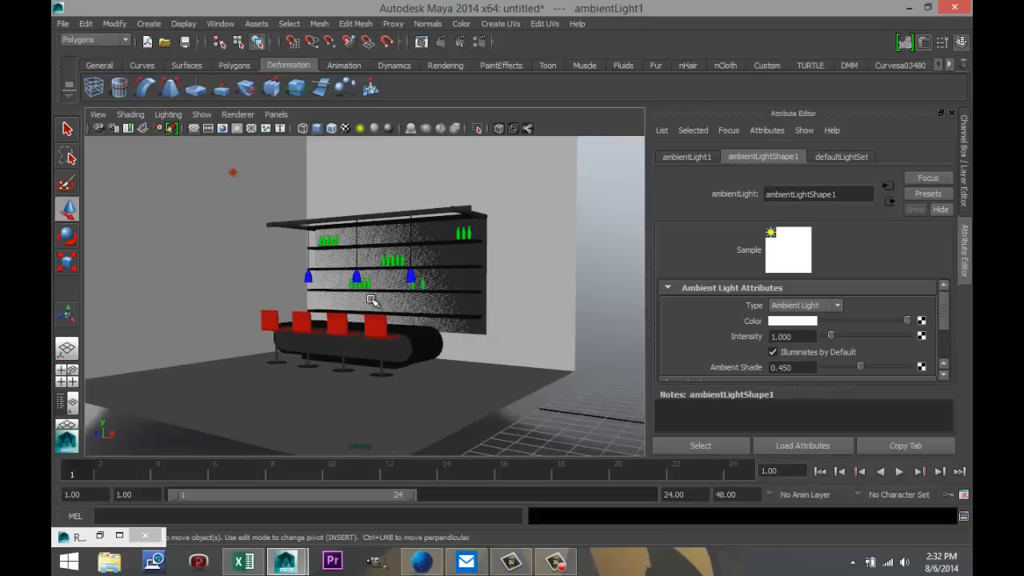
pyautogui.scroll(-5, 355, 376)
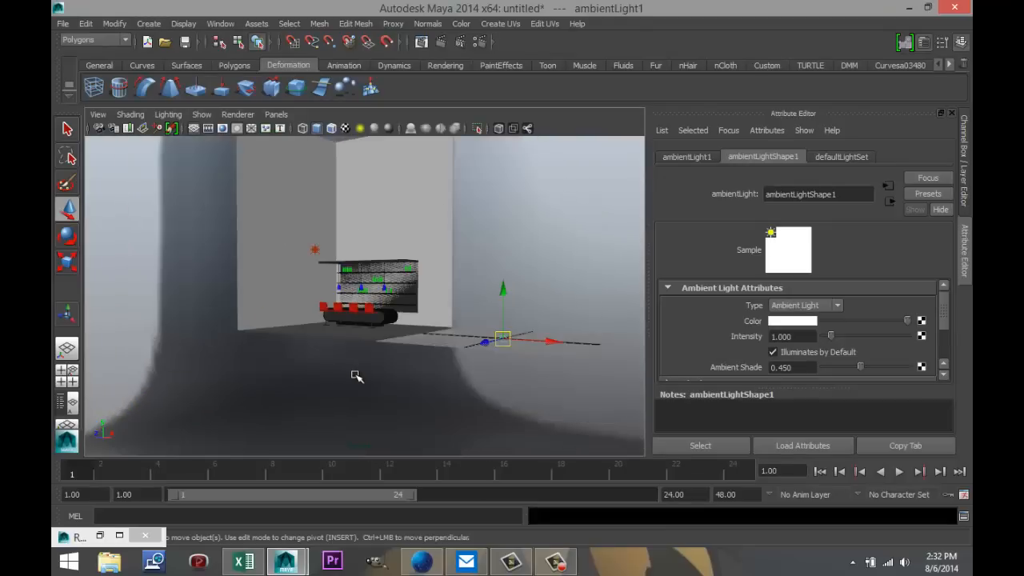
pyautogui.moveTo(504, 290); pyautogui.dragTo(504, 221)
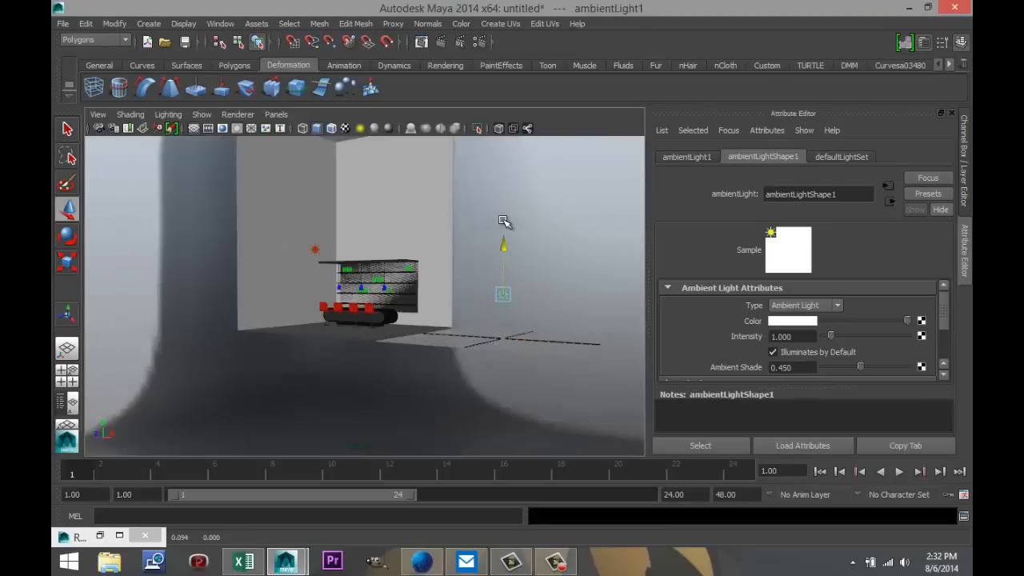
pyautogui.moveTo(549, 264); pyautogui.dragTo(504, 272)
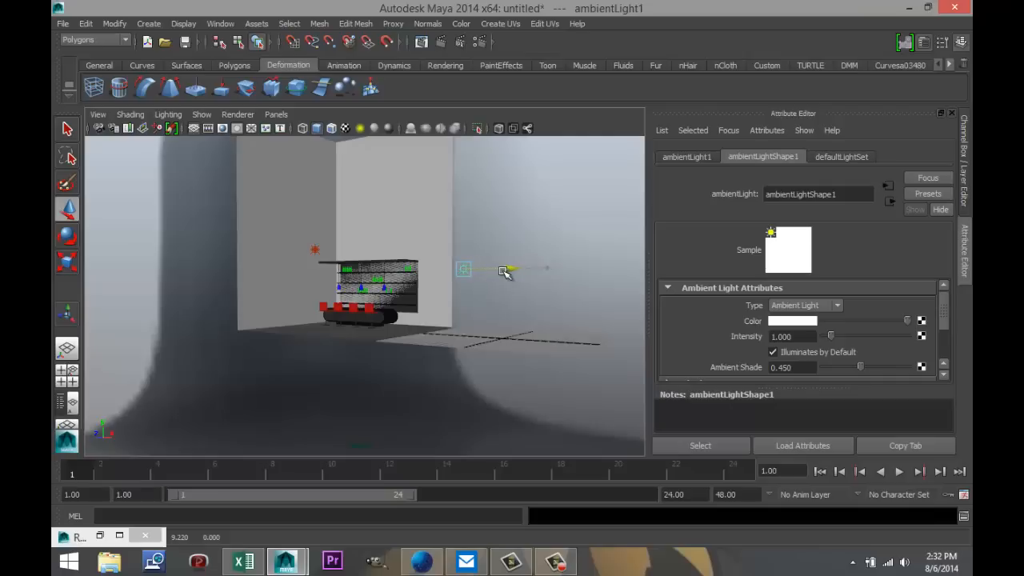
# Display the perspective view with all scene lights and frame the bar inside the lit room.
pyautogui.scroll(5, 438, 313)
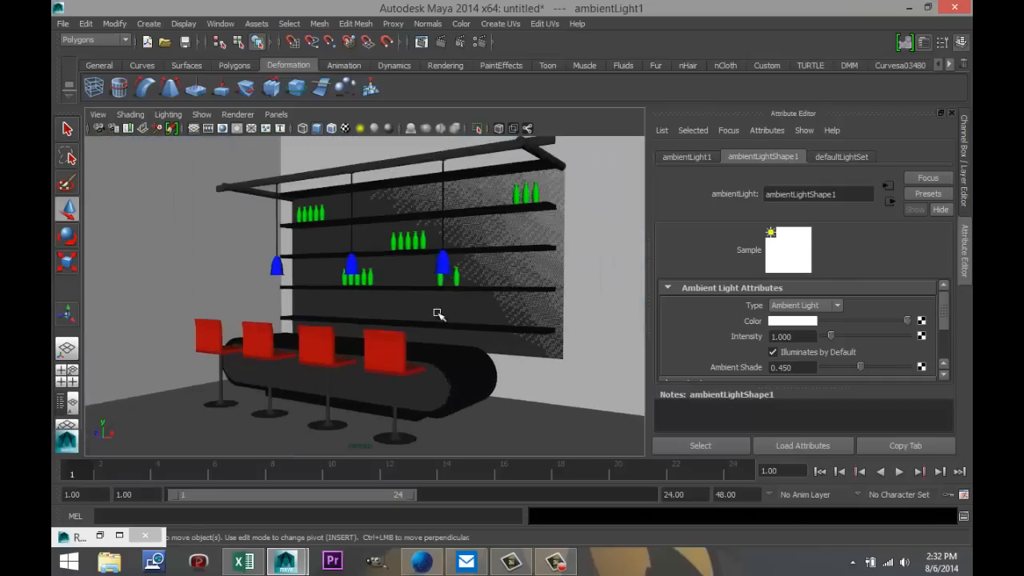
pyautogui.press('7')
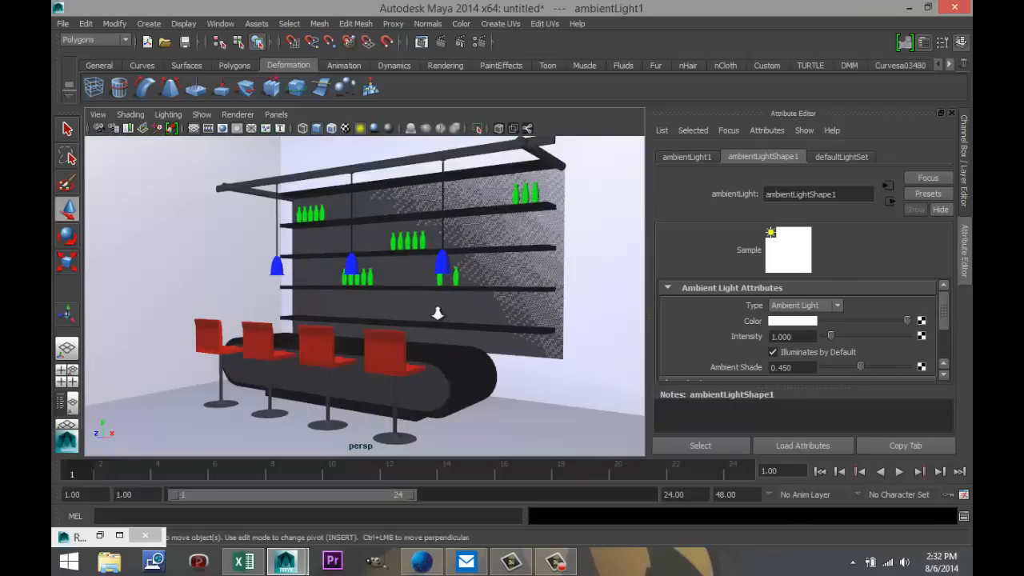
pyautogui.scroll(-3, 438, 320)
pyautogui.scroll(3, 437, 320)
pyautogui.scroll(-3, 437, 320)
pyautogui.scroll(2, 438, 320)
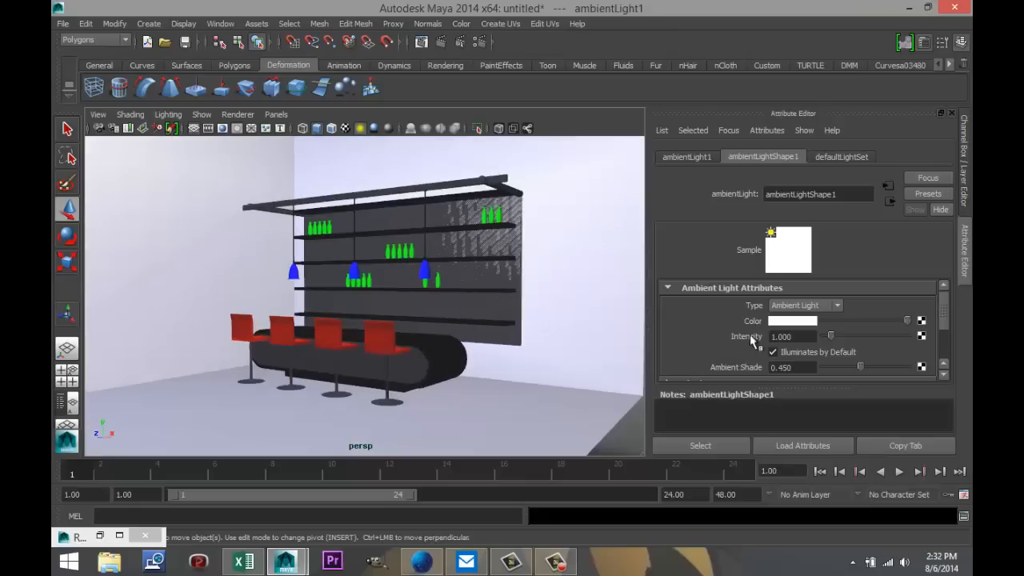
# Set the ambient light's intensity to 0.3.
pyautogui.moveTo(829, 338); pyautogui.dragTo(828, 340)
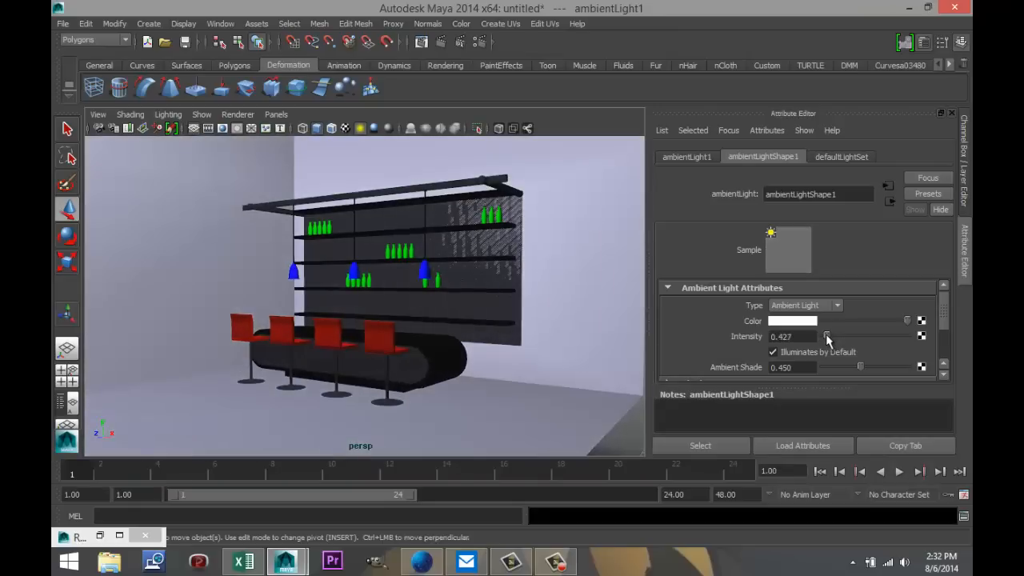
pyautogui.click(806, 336)
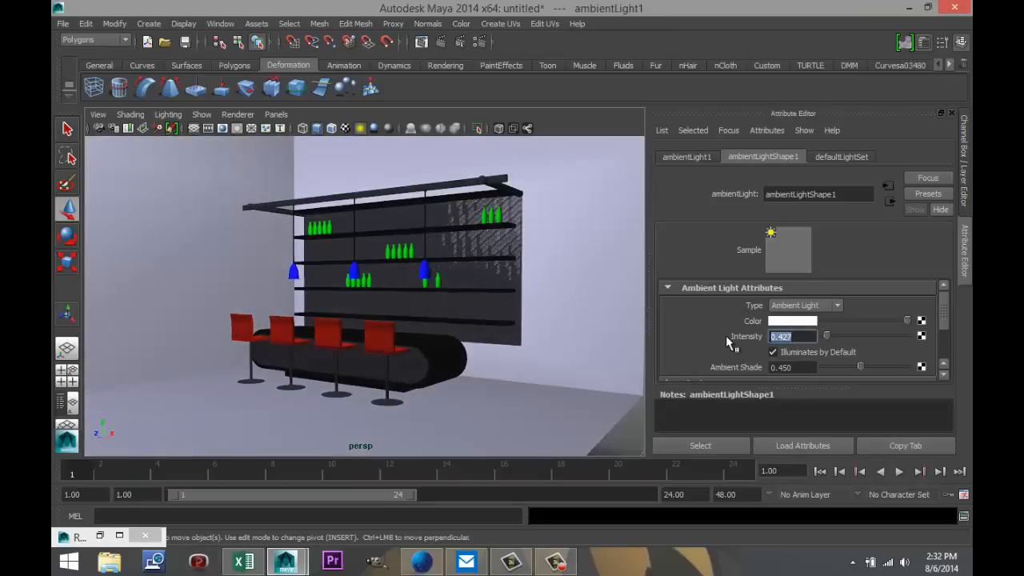
pyautogui.write('0.3')
pyautogui.press('Return')
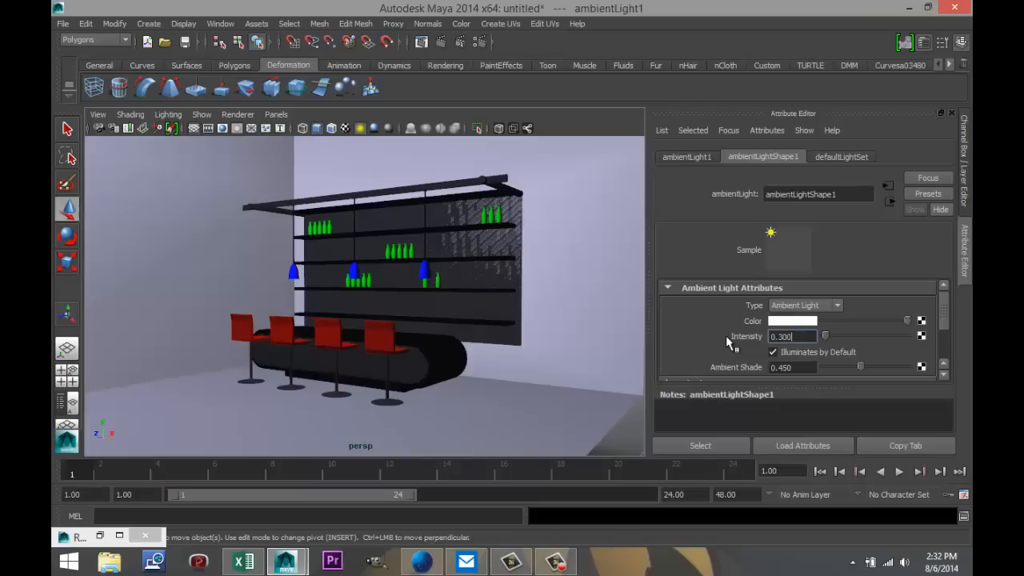
# Enable Global Illumination in the mental ray indirect lighting settings for the close view of the bar.
pyautogui.scroll(2, 573, 340)
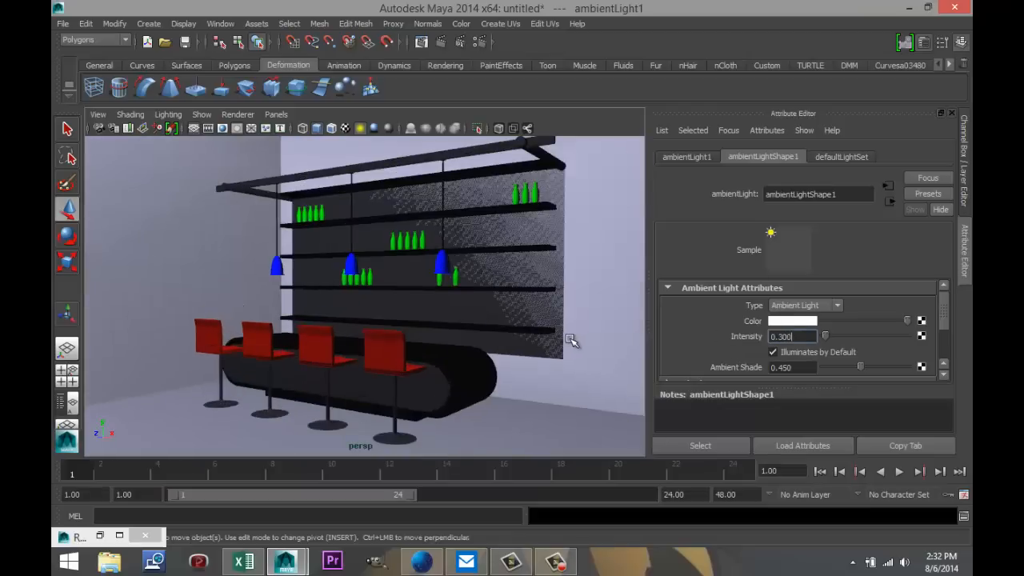
pyautogui.scroll(2, 571, 340)
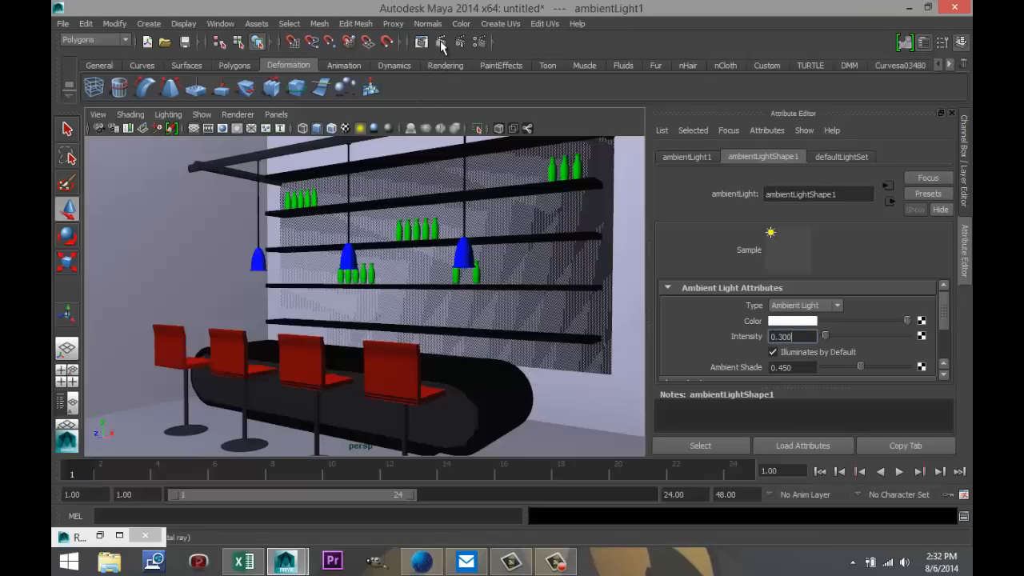
pyautogui.click(478, 42)
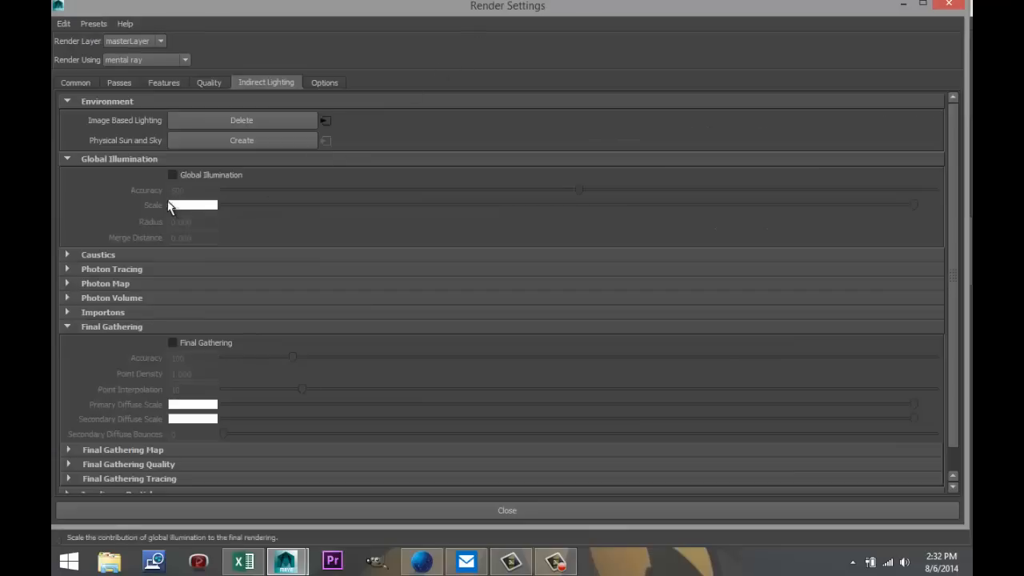
pyautogui.click(175, 177)
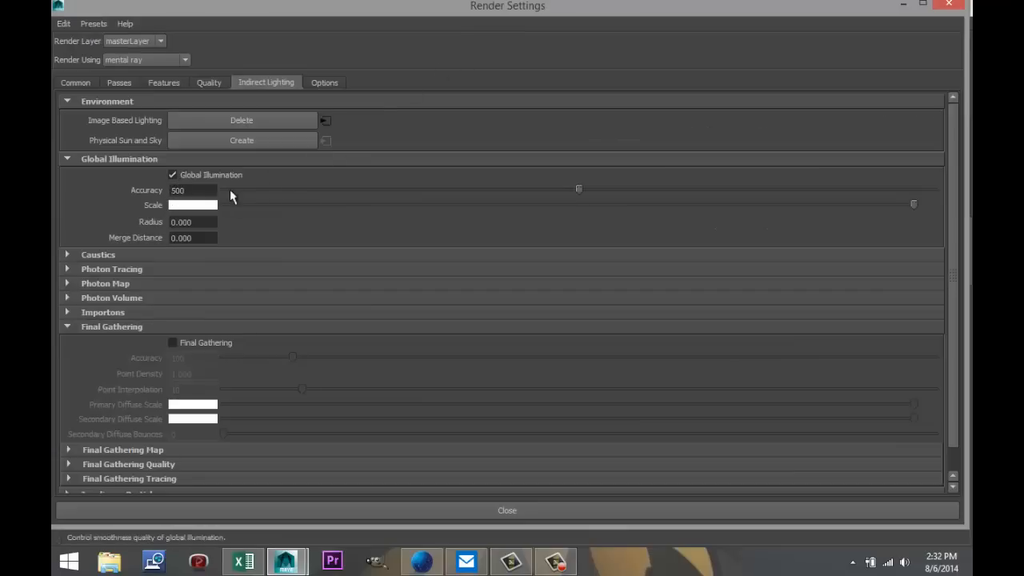
# Review the sampling quality and image size in the render settings, and render the perspective view of the bar with mental ray.
pyautogui.click(209, 83)
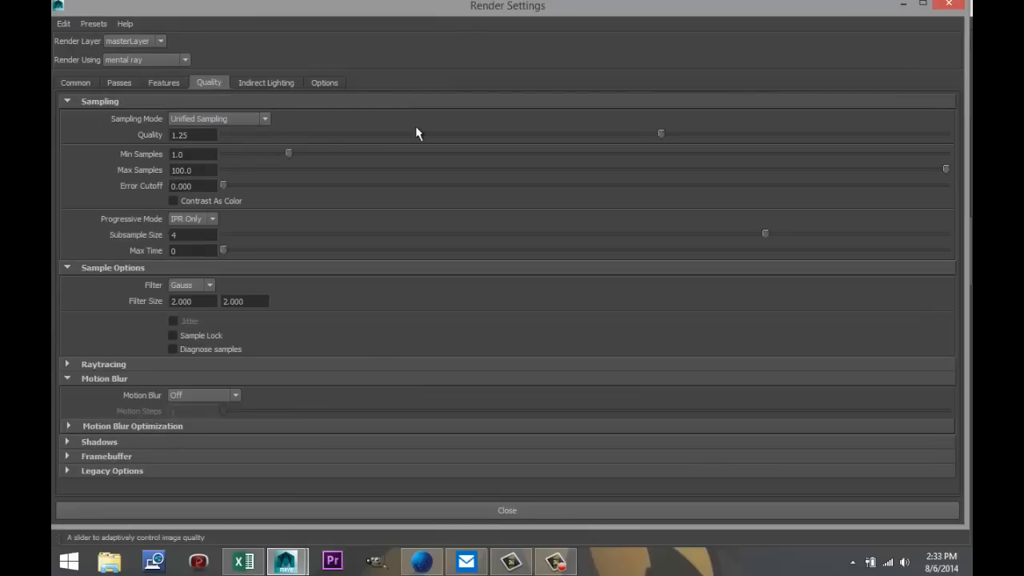
pyautogui.click(89, 85)
pyautogui.scroll(-3, 264, 304)
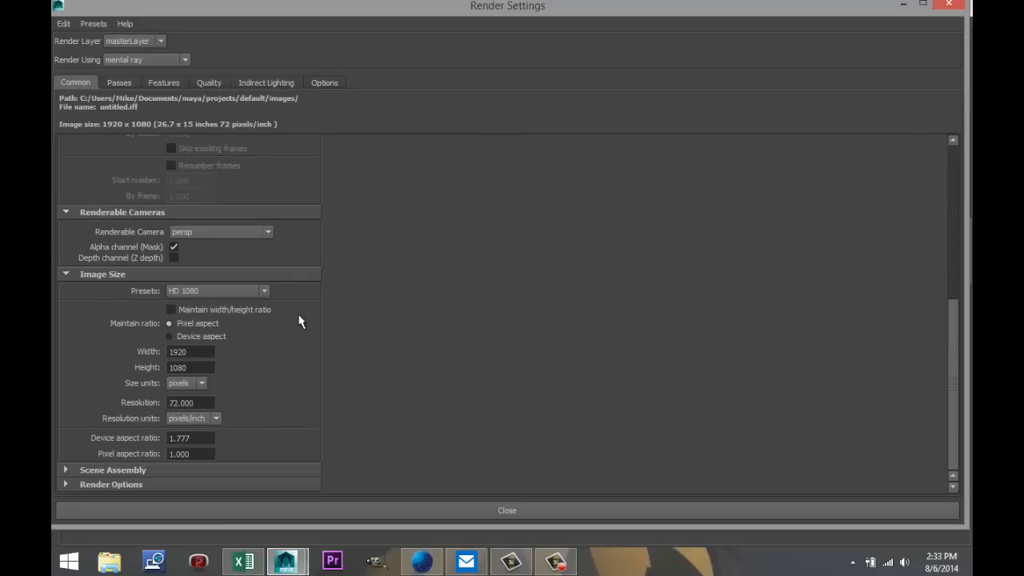
pyautogui.click(900, 6)
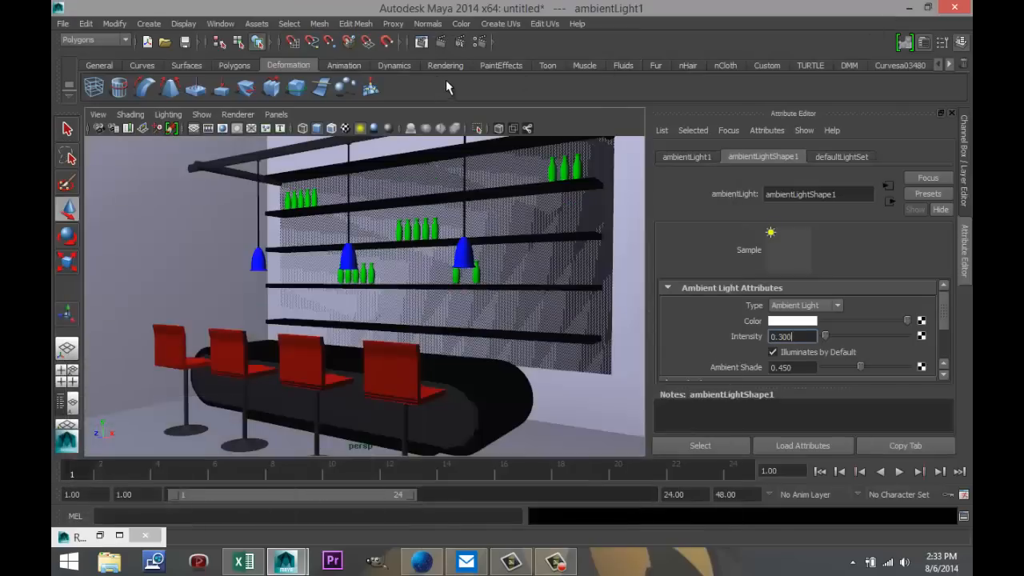
pyautogui.click(442, 43)
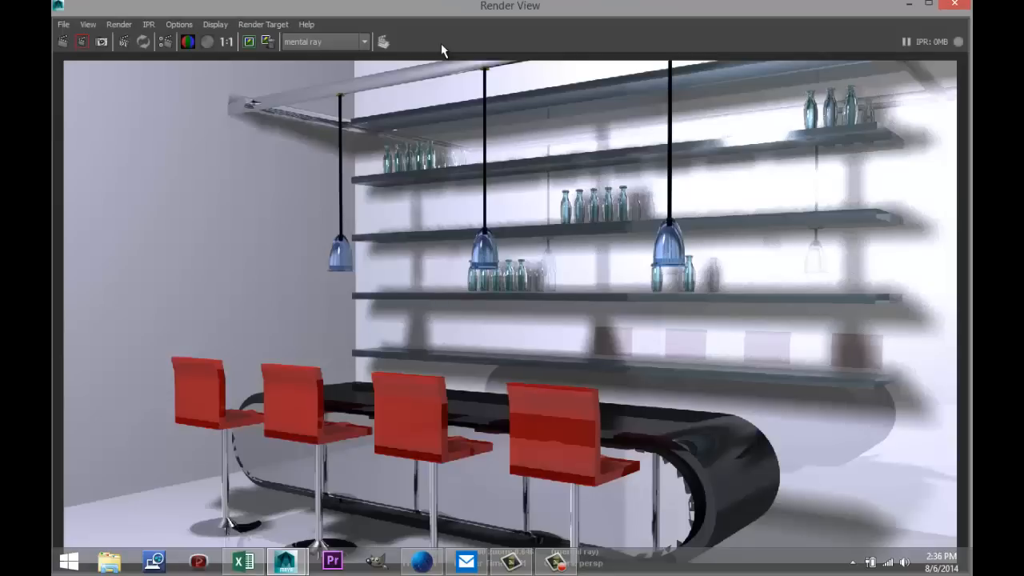